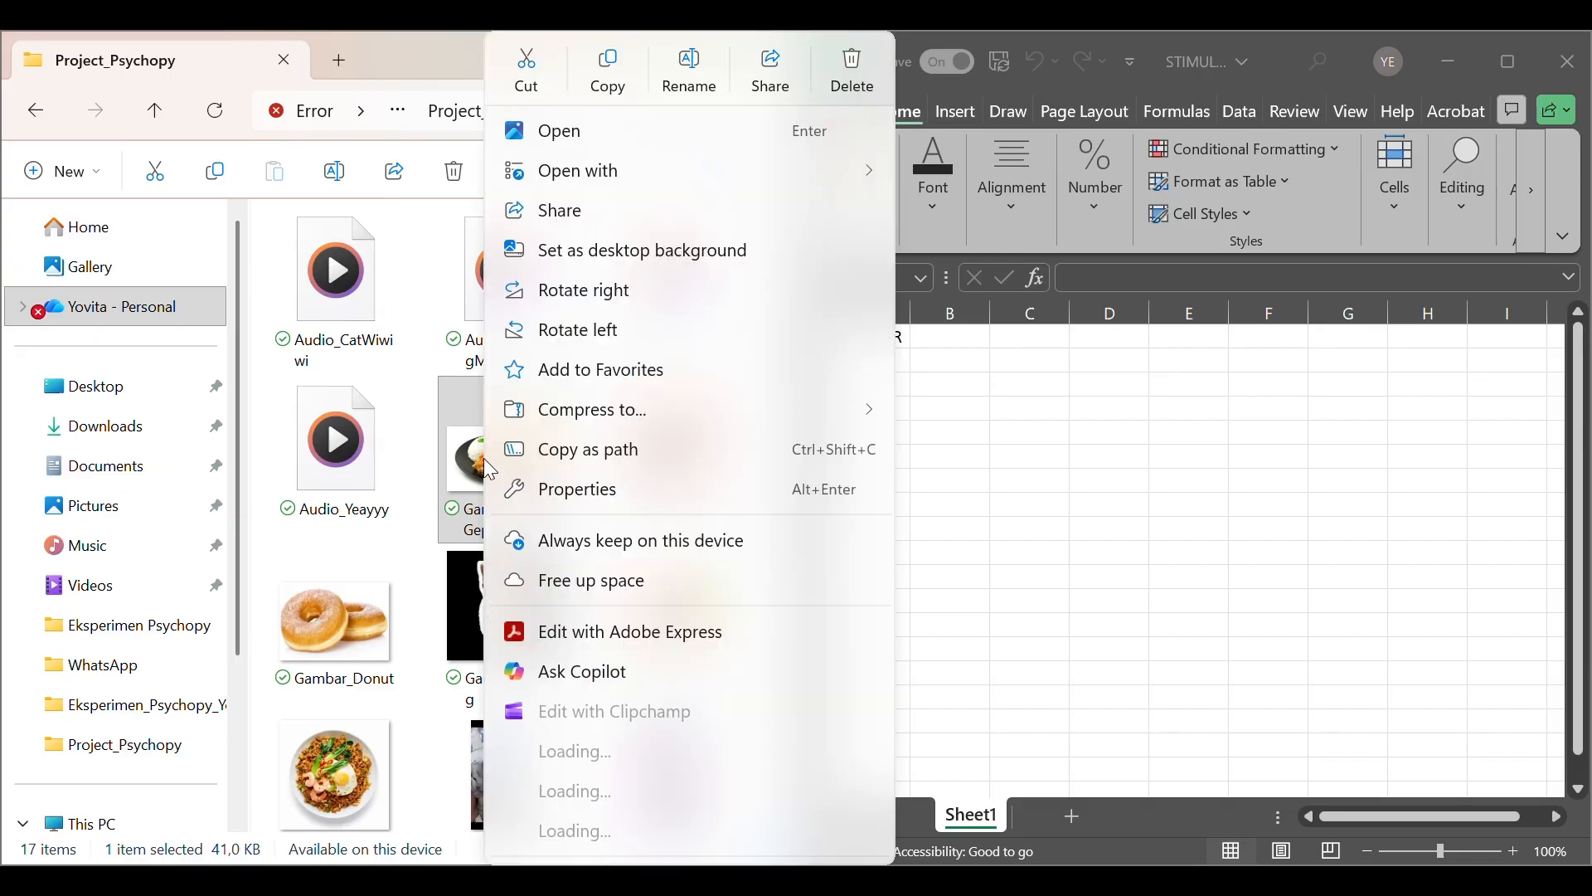
- Copy the file paths of Gambar_AyamGeprek and Gambar_Brownies into cells A2 and A3 under the GAMBAR heading
{"action": "left_click", "coordinate": [563, 454]}
{"action": "left_click", "coordinate": [861, 365]}
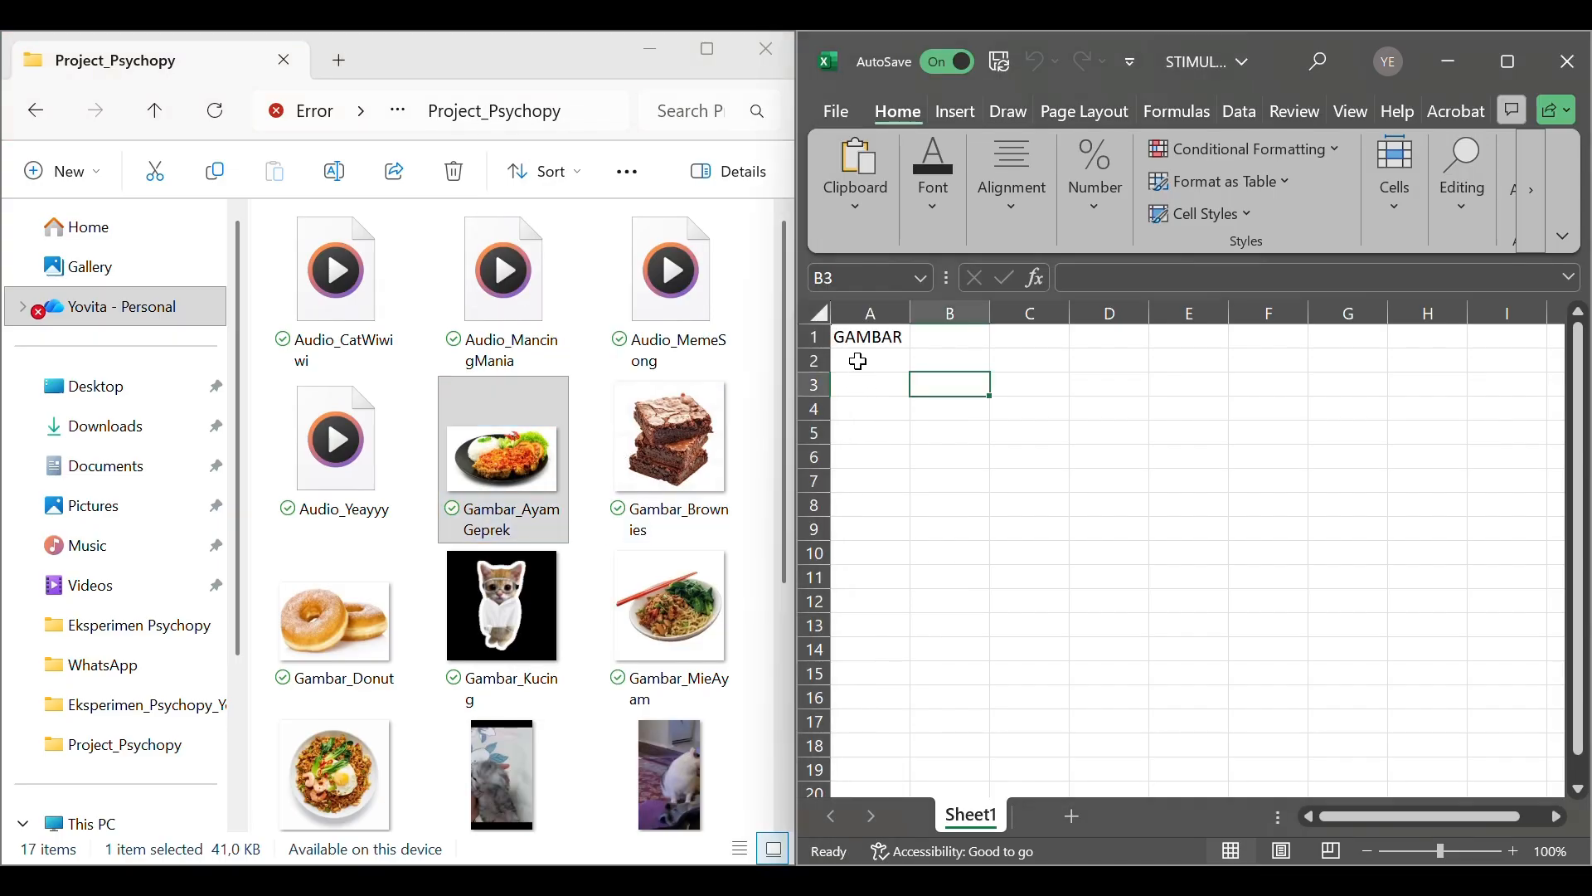
{"action": "left_click", "coordinate": [865, 361]}
{"action": "key", "text": "ctrl+v"}
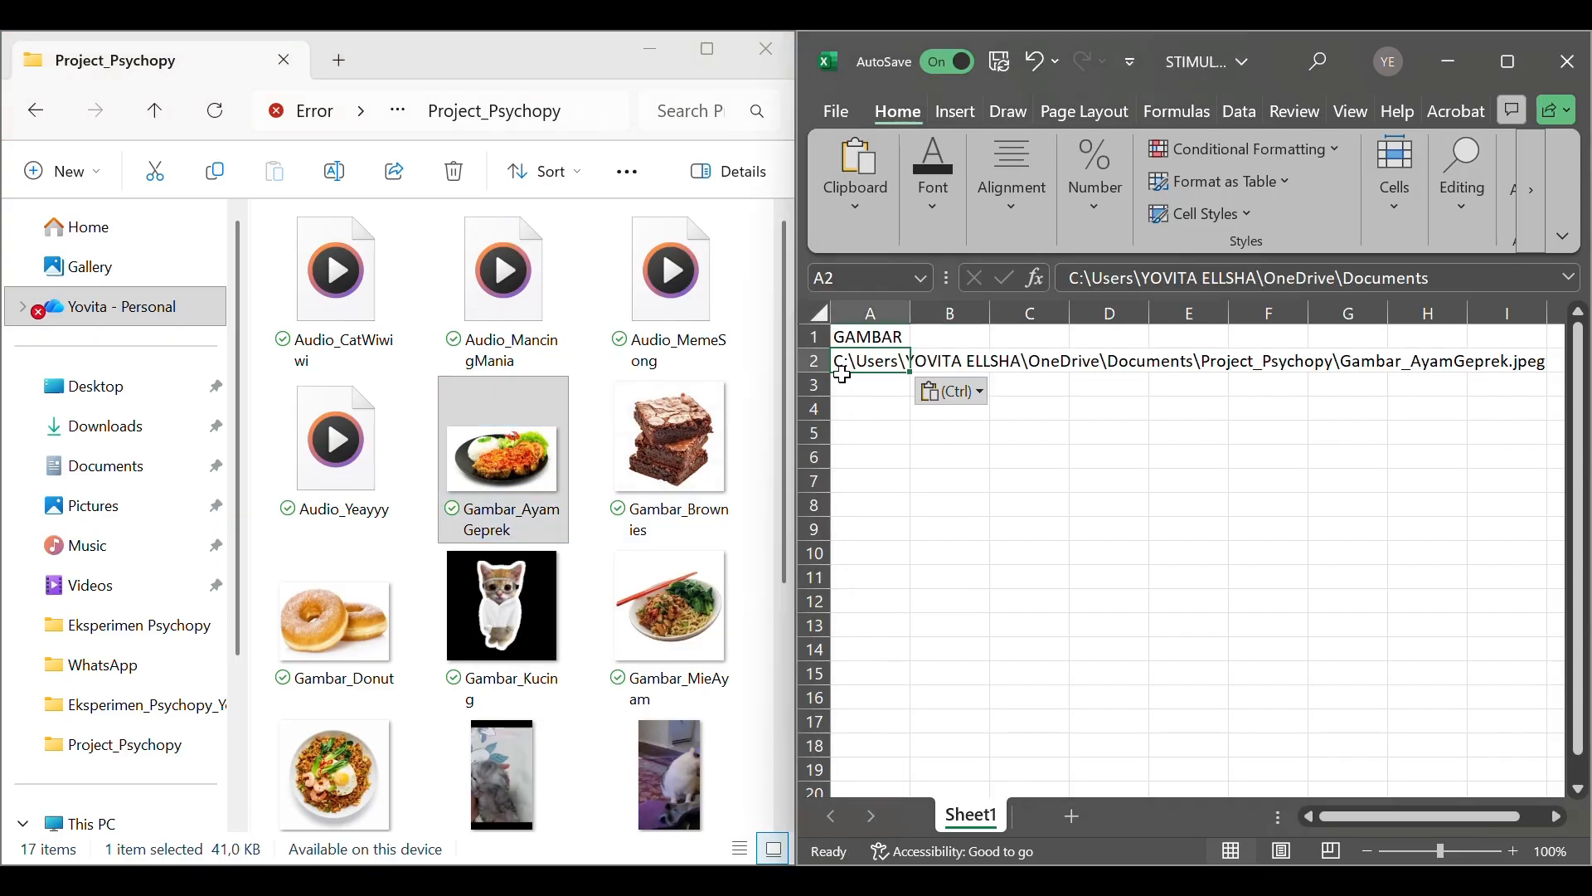
{"action": "right_click", "coordinate": [659, 470]}
{"action": "left_click", "coordinate": [734, 458]}
{"action": "left_click", "coordinate": [874, 381]}
{"action": "key", "text": "ctrl+v"}
- Copy the file paths of Gambar_Donut and Gambar_MieAyam into cells A4 and A5 of the GAMBAR column
{"action": "right_click", "coordinate": [335, 620]}
{"action": "left_click", "coordinate": [413, 497]}
{"action": "left_click", "coordinate": [862, 400]}
{"action": "key", "text": "ctrl+v"}
{"action": "right_click", "coordinate": [669, 622]}
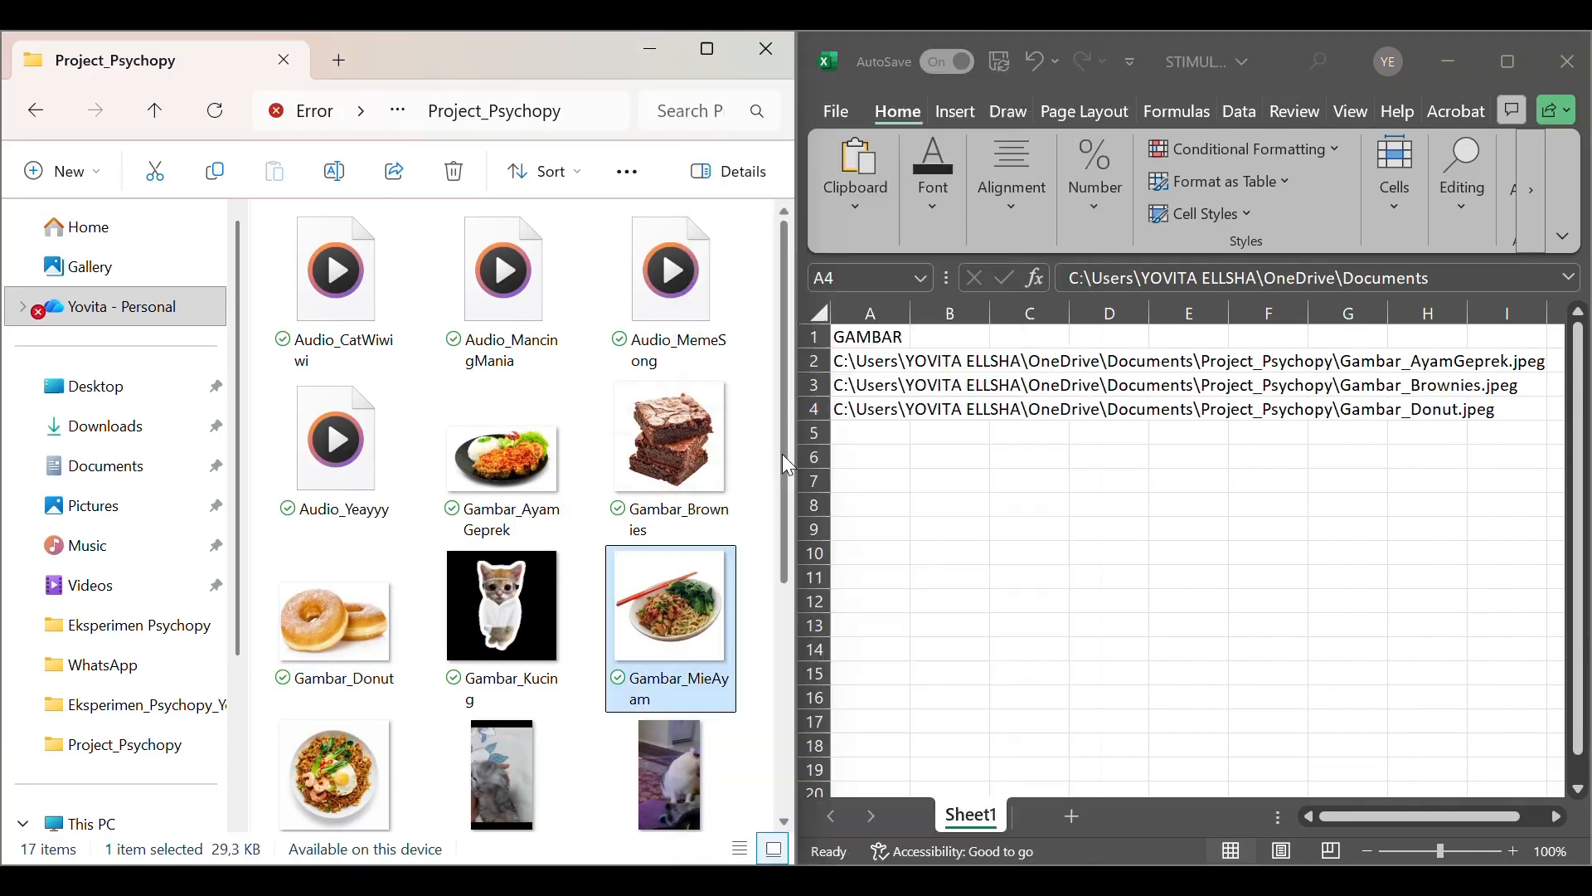
{"action": "key", "text": "ctrl+v"}
- Copy the file path of Gambar_NasiGoreng into cell A6 and close the image stimulus workbook
{"action": "right_click", "coordinate": [362, 772]}
{"action": "left_click", "coordinate": [448, 448]}
{"action": "left_click", "coordinate": [854, 454]}
{"action": "key", "text": "ctrl+v"}
{"action": "left_click", "coordinate": [1556, 61]}
- Open the STIMULUS_SUARA workbook and paste the file path of Audio_CatWiwiwi into cell A2
{"action": "scroll", "coordinate": [664, 581], "scroll_direction": "down", "scroll_amount": 5}
{"action": "double_click", "coordinate": [677, 587]}
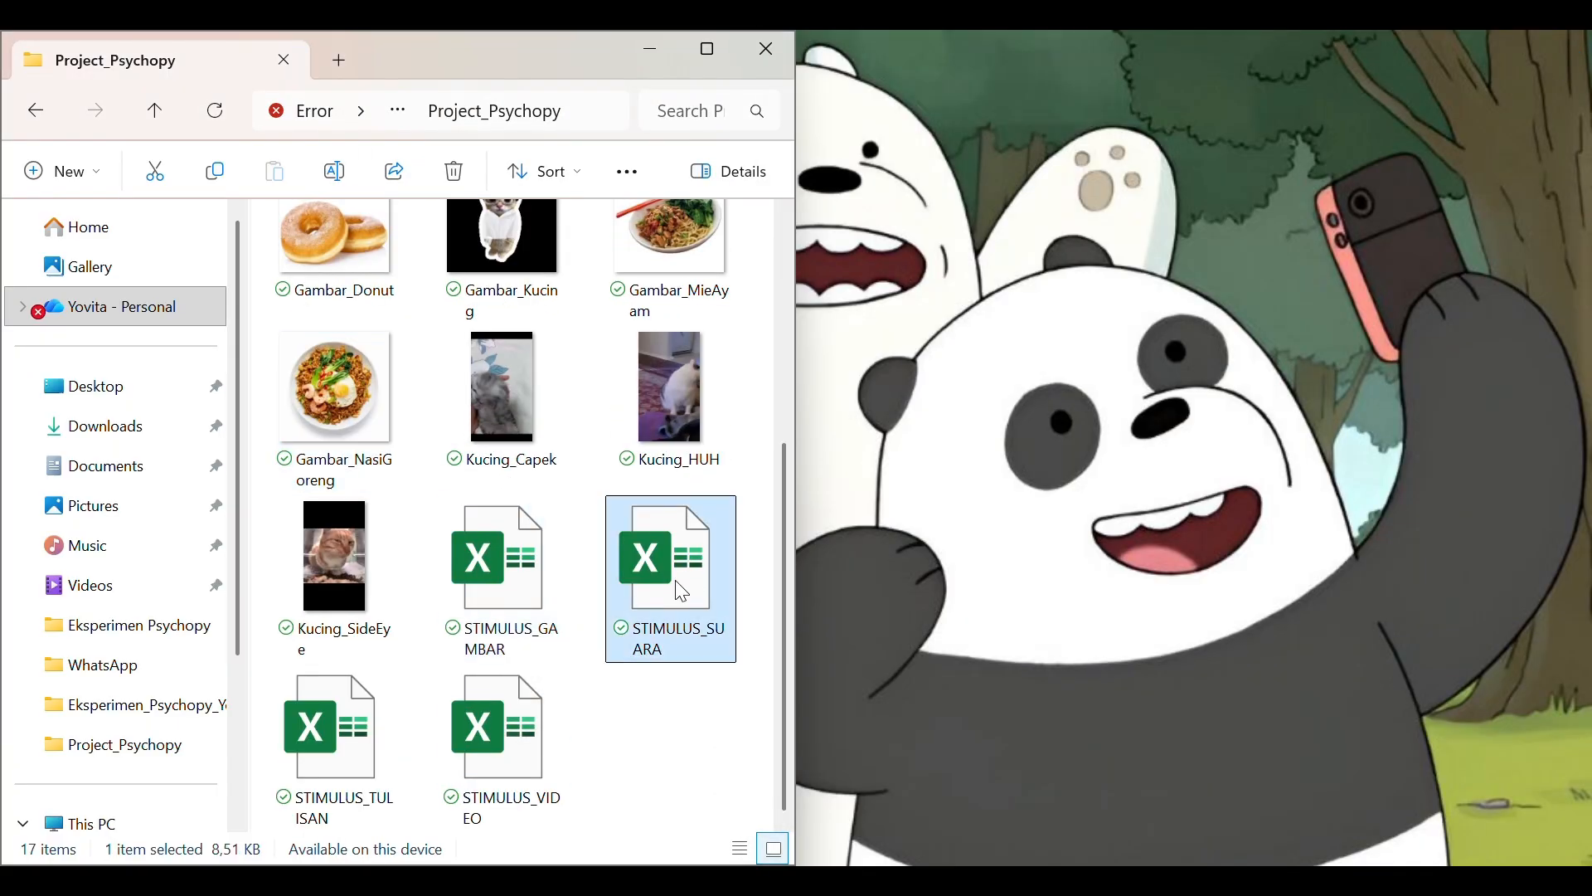
{"action": "scroll", "coordinate": [522, 464], "scroll_direction": "up", "scroll_amount": 5}
{"action": "right_click", "coordinate": [341, 313]}
{"action": "left_click", "coordinate": [866, 362]}
{"action": "key", "text": "ctrl+v"}
- Copy the file paths of Audio_MancingMania and Audio_MemeSong into cells A3 and A4, and close the workbook
{"action": "right_click", "coordinate": [502, 290]}
{"action": "left_click", "coordinate": [861, 393]}
{"action": "key", "text": "ctrl+v"}
{"action": "right_click", "coordinate": [670, 299]}
{"action": "left_click", "coordinate": [860, 415]}
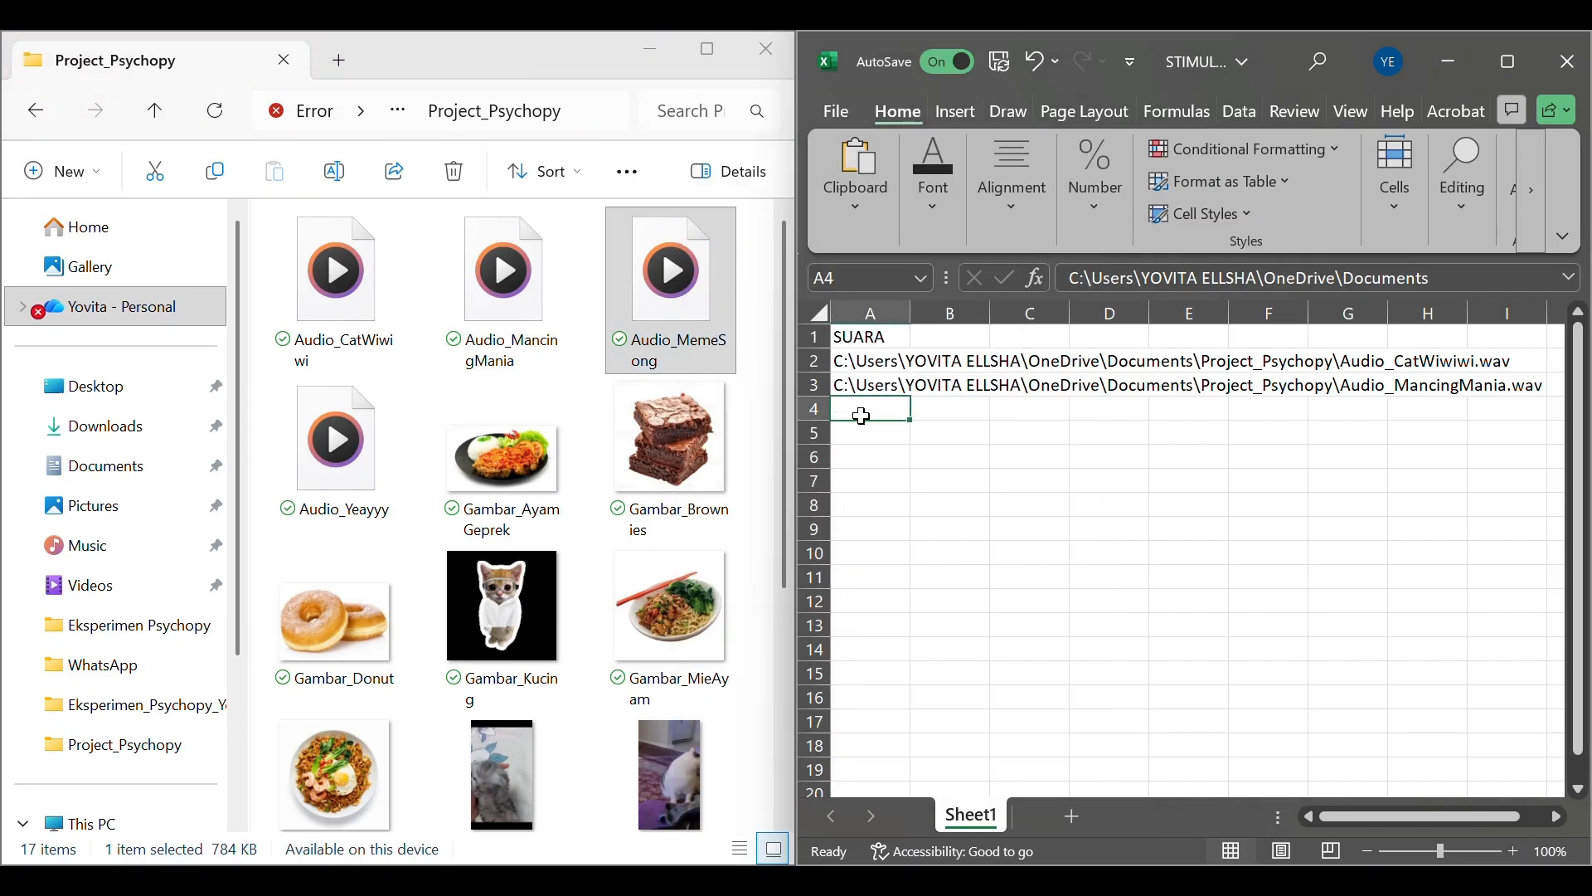
{"action": "key", "text": "ctrl+v"}
{"action": "left_click", "coordinate": [1564, 65]}
- Open the STIMULUS_TULISAN workbook and enter MieAyam in A2 and Donat in A3
{"action": "scroll", "coordinate": [514, 581], "scroll_direction": "down", "scroll_amount": 5}
{"action": "double_click", "coordinate": [340, 738]}
{"action": "left_click", "coordinate": [871, 363]}
{"action": "type", "text": "MieAyam"}
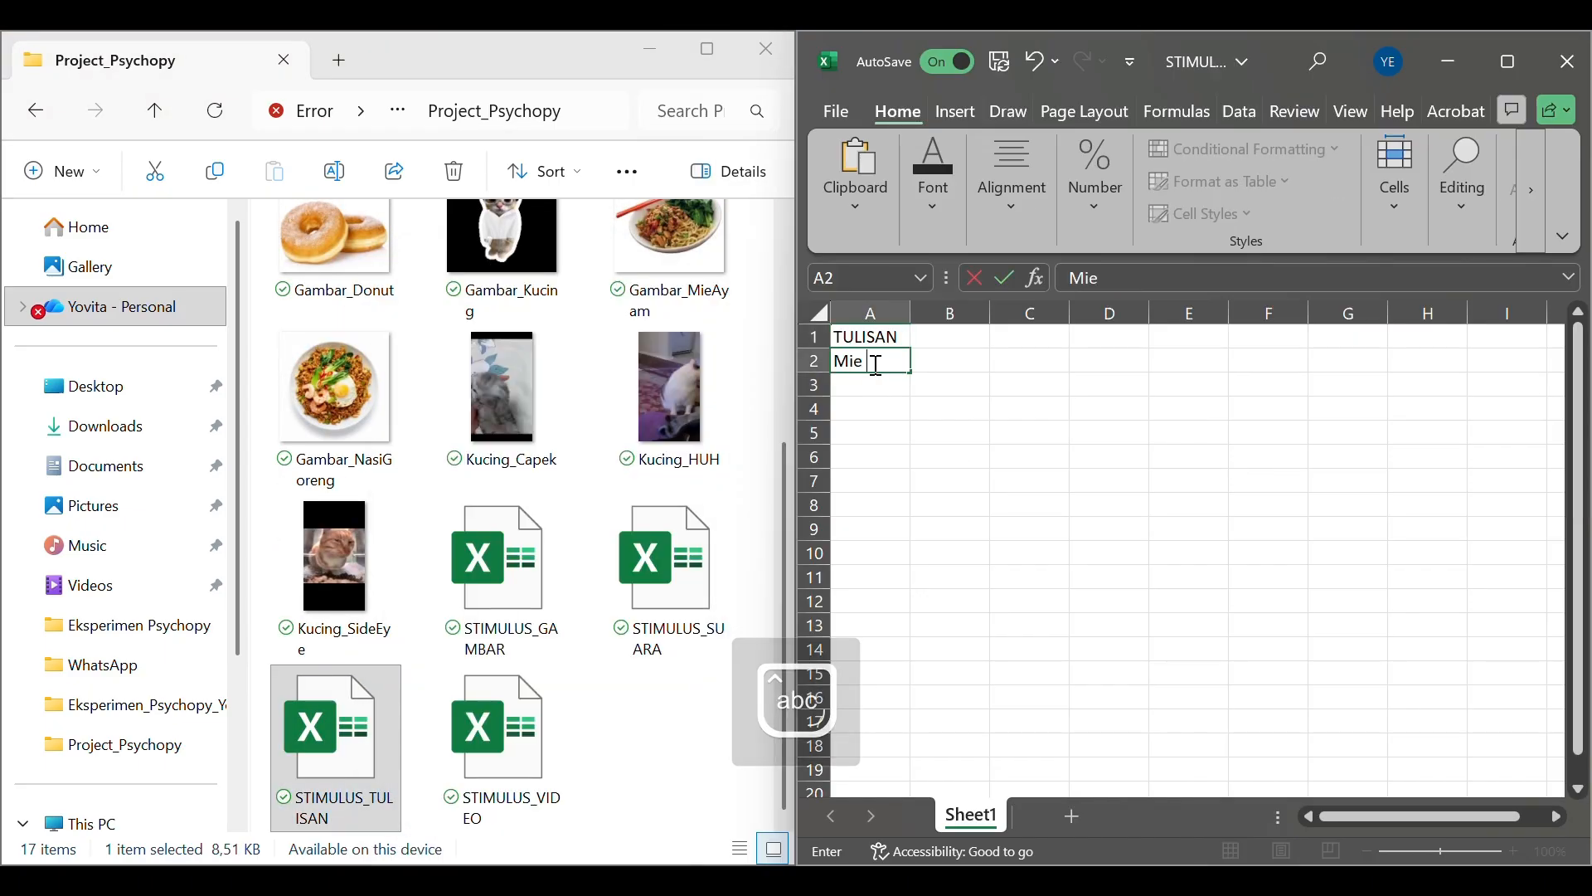
{"action": "left_click", "coordinate": [871, 385]}
{"action": "type", "text": "Donat"}
- Enter NasGor, Brownies and AyamGeprek in cells A4 to A6 of the TULISAN column
{"action": "left_click", "coordinate": [873, 409]}
{"action": "type", "text": "NasGor"}
{"action": "left_click", "coordinate": [871, 434]}
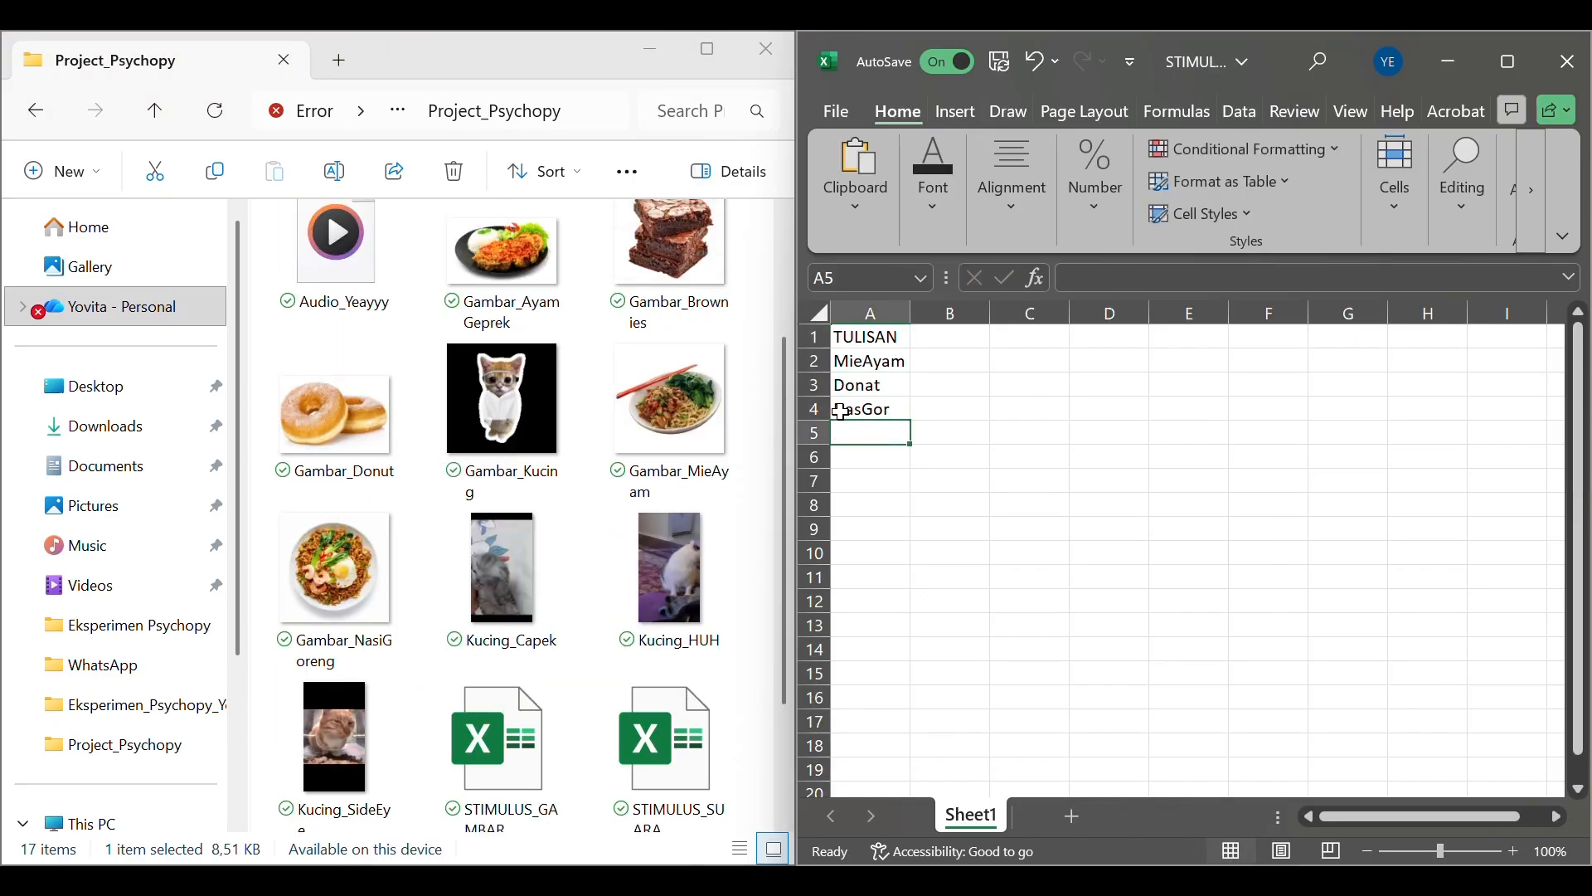
{"action": "type", "text": "Brownies"}
{"action": "left_click", "coordinate": [868, 457]}
{"action": "type", "text": "AyamGeprek"}
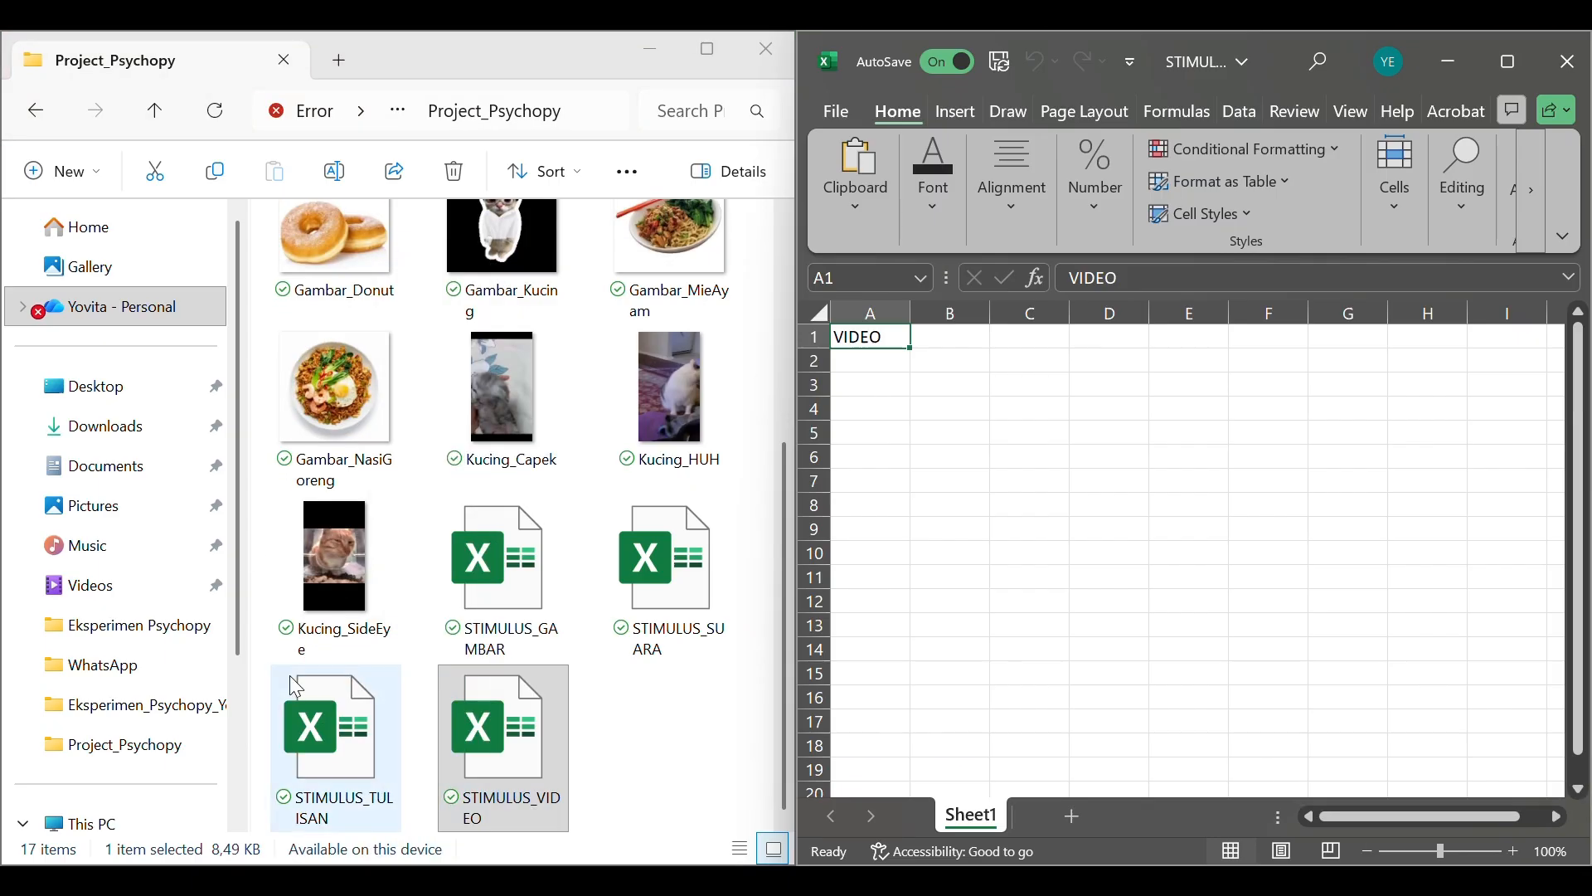
- Copy the file paths of Kucing_Capek, Kucing_HUH and Kucing_SideEye into the VIDEO column of the STIMULUS_VIDEO workbook
{"action": "left_click", "coordinate": [502, 390]}
{"action": "key", "text": "ctrl+shift+c"}
{"action": "key", "text": "ctrl+v"}
{"action": "left_click", "coordinate": [670, 390]}
{"action": "key", "text": "ctrl+shift+c"}
{"action": "key", "text": "ctrl+v"}
{"action": "left_click", "coordinate": [336, 556]}
{"action": "left_click", "coordinate": [877, 412]}
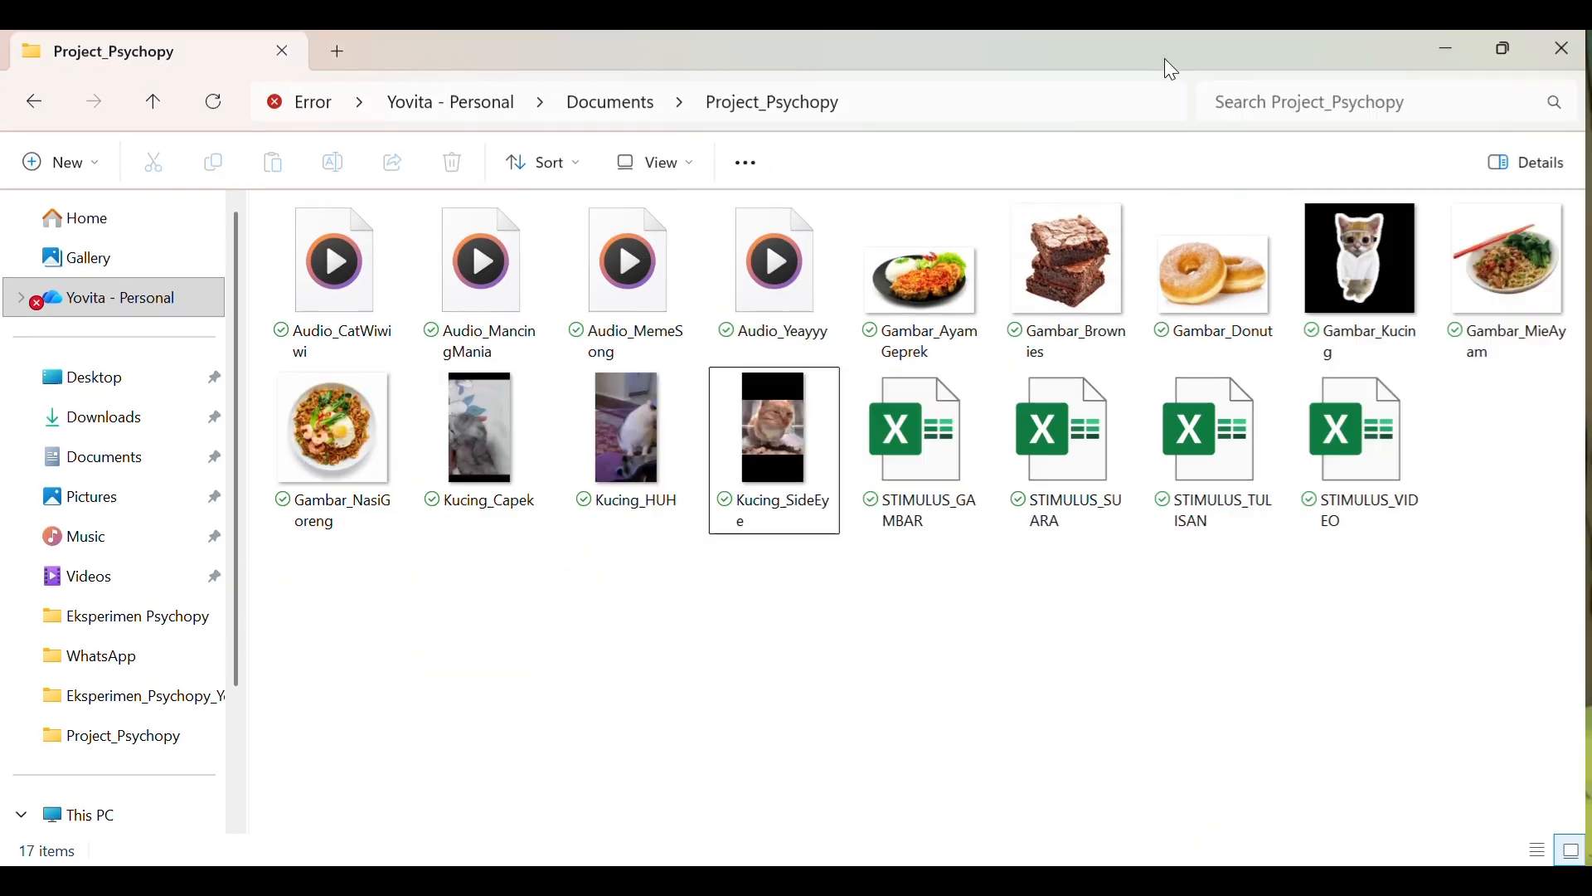
- Launch PsychoPy 2025.1.1, switch to its Builder view and maximize the Builder window
{"action": "key", "text": "super"}
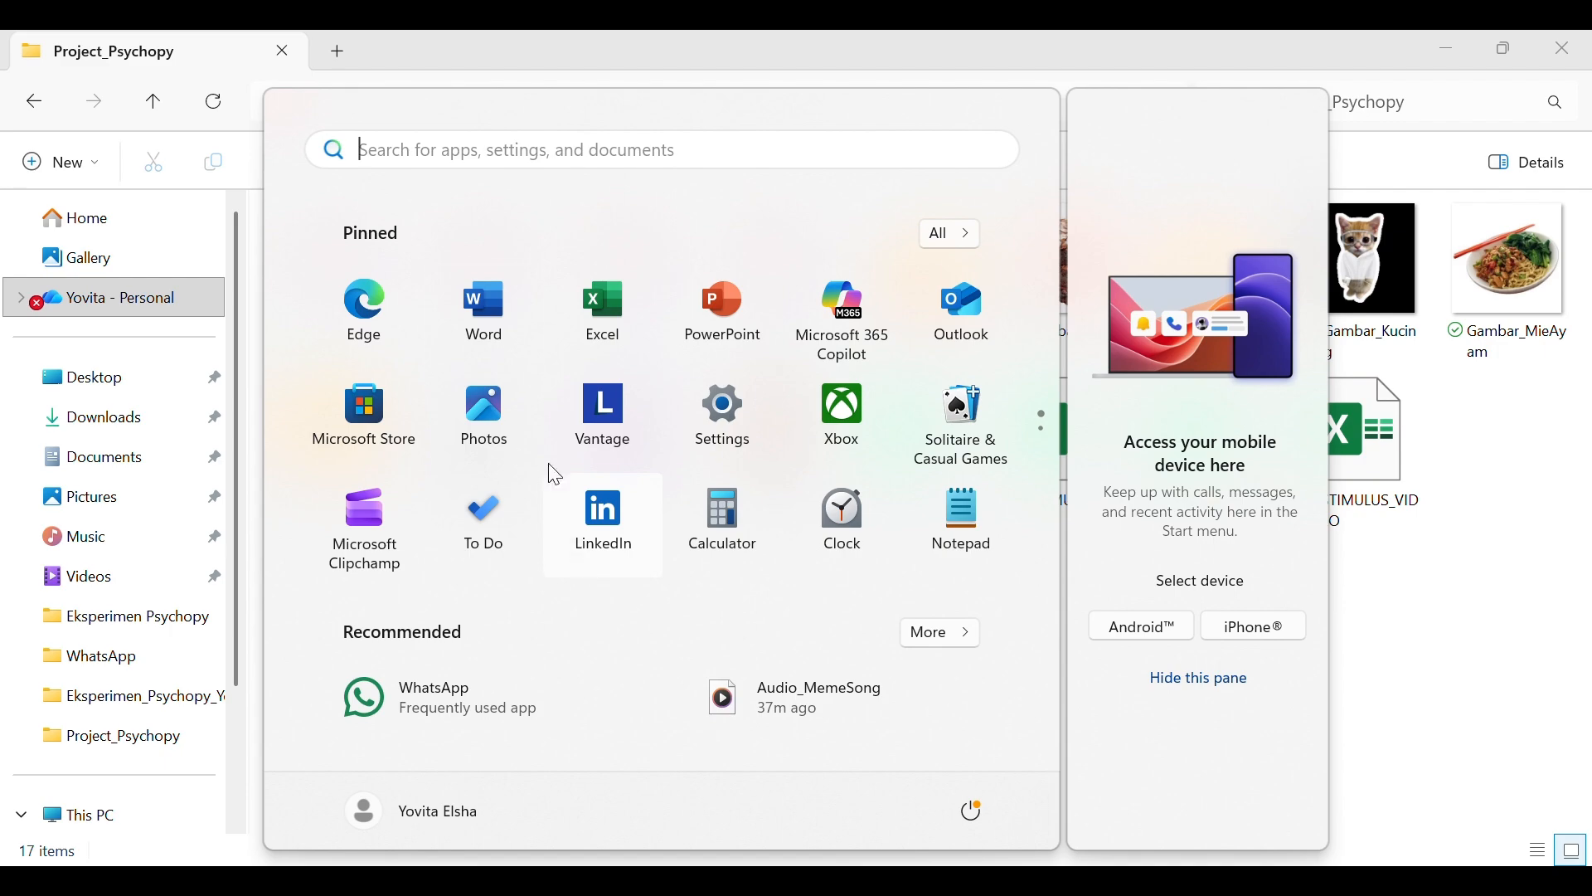
{"action": "type", "text": "psy"}
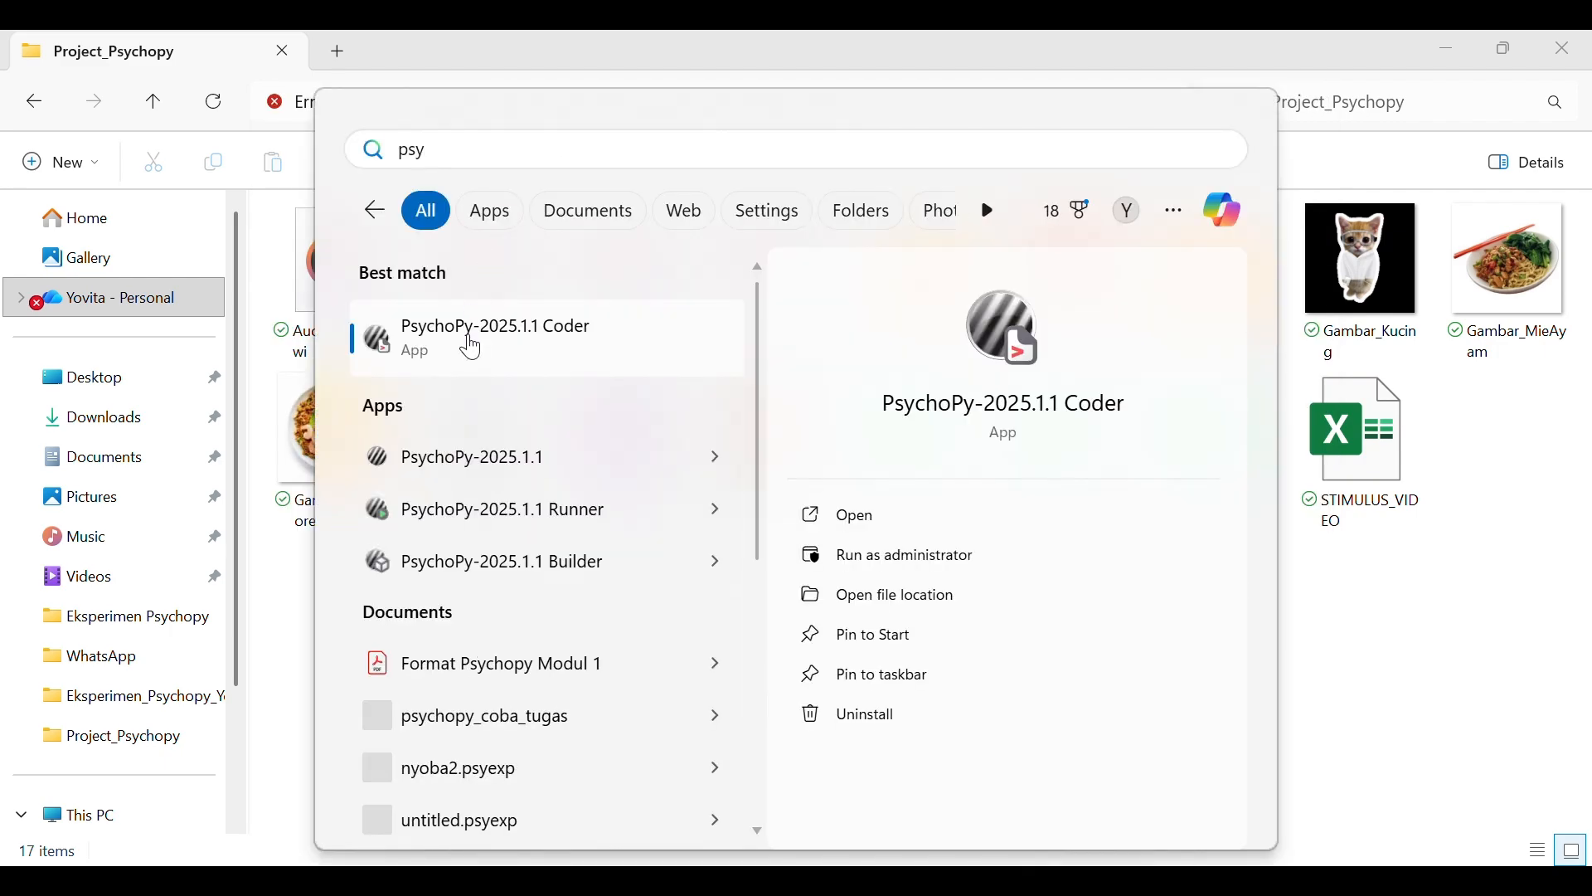
{"action": "left_click", "coordinate": [484, 340]}
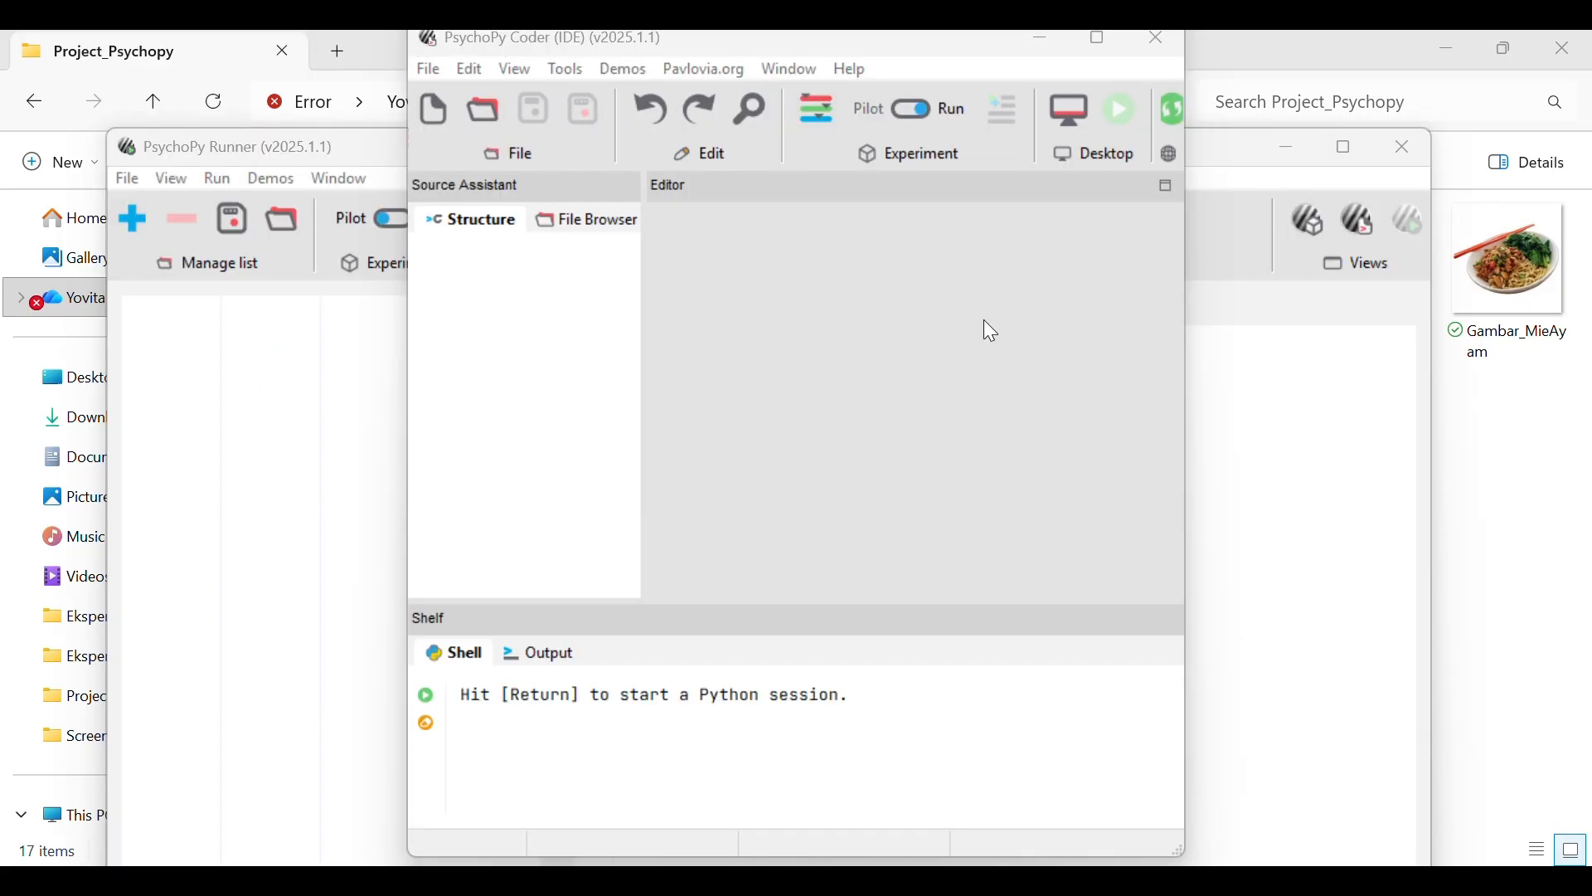
{"action": "left_click", "coordinate": [1225, 171]}
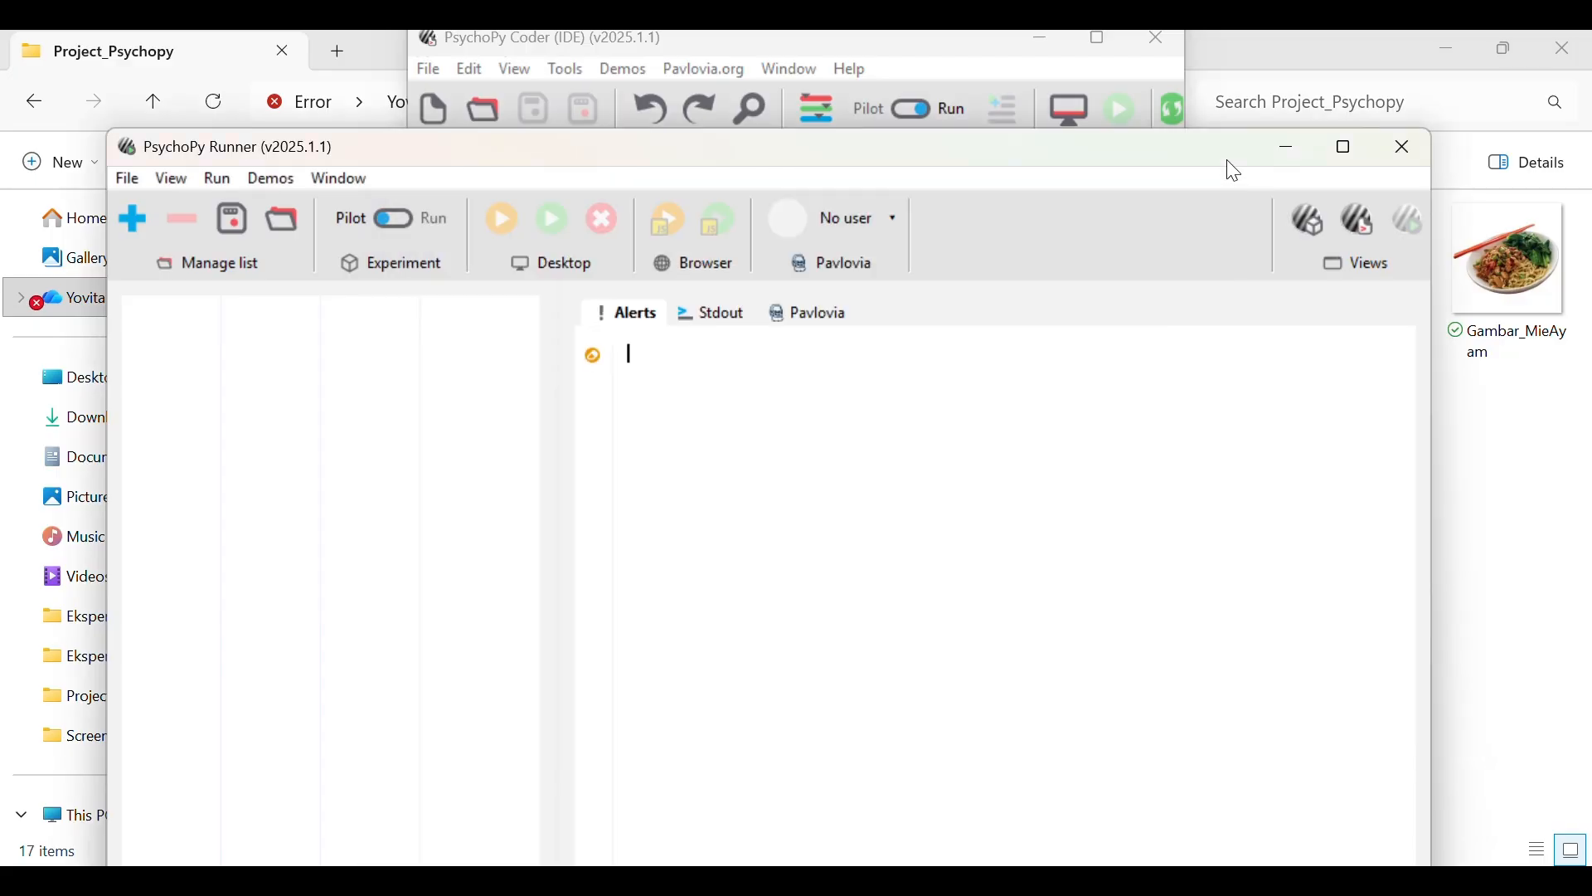
{"action": "left_click", "coordinate": [1307, 219]}
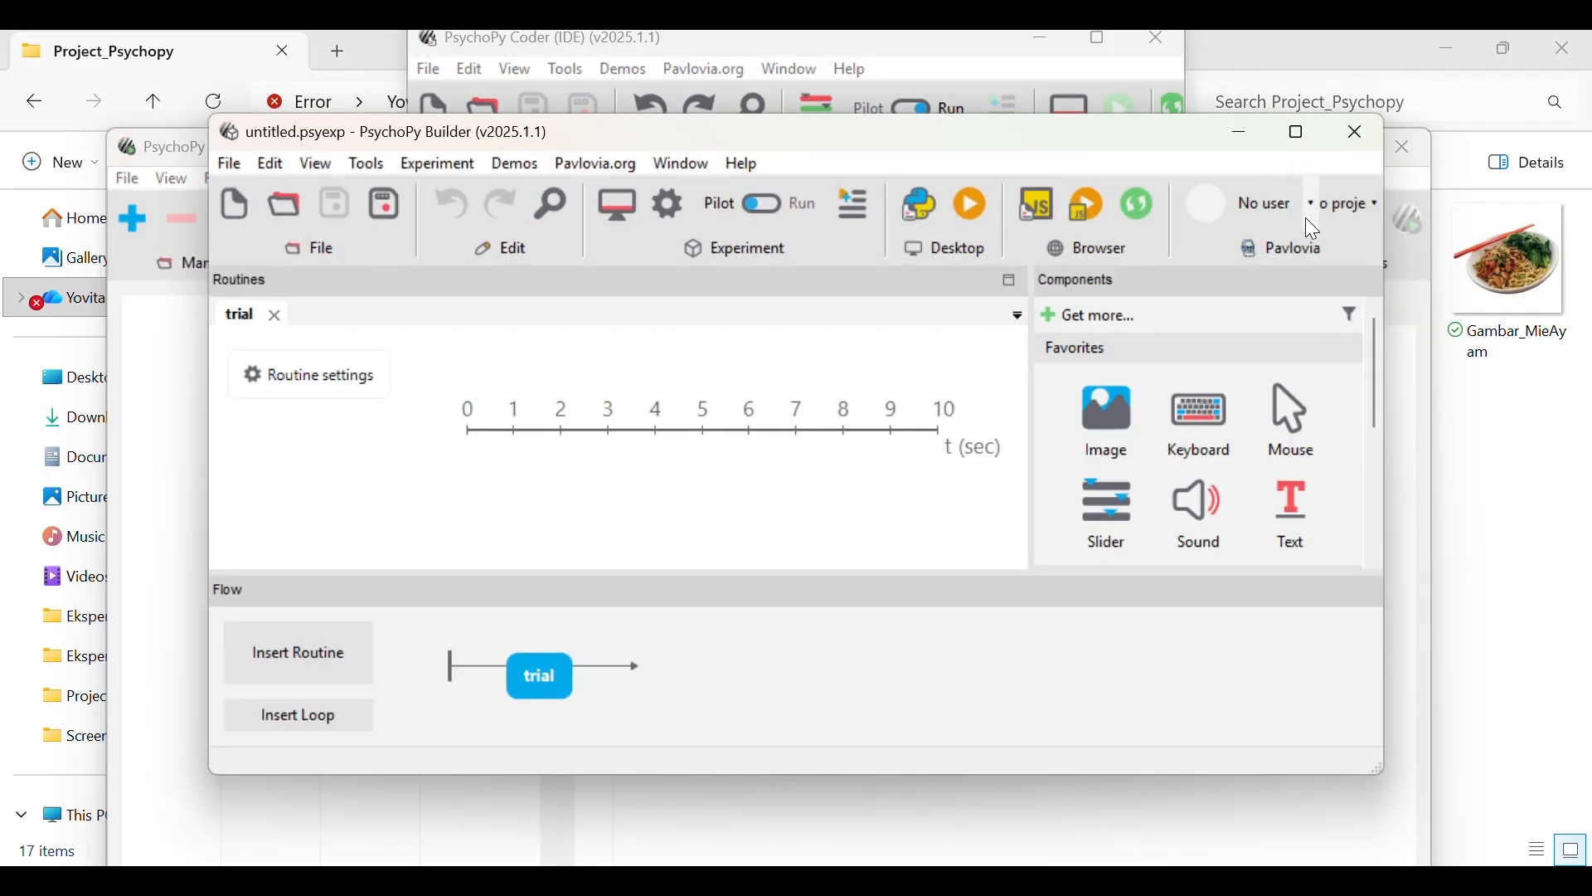
{"action": "left_click", "coordinate": [1299, 134]}
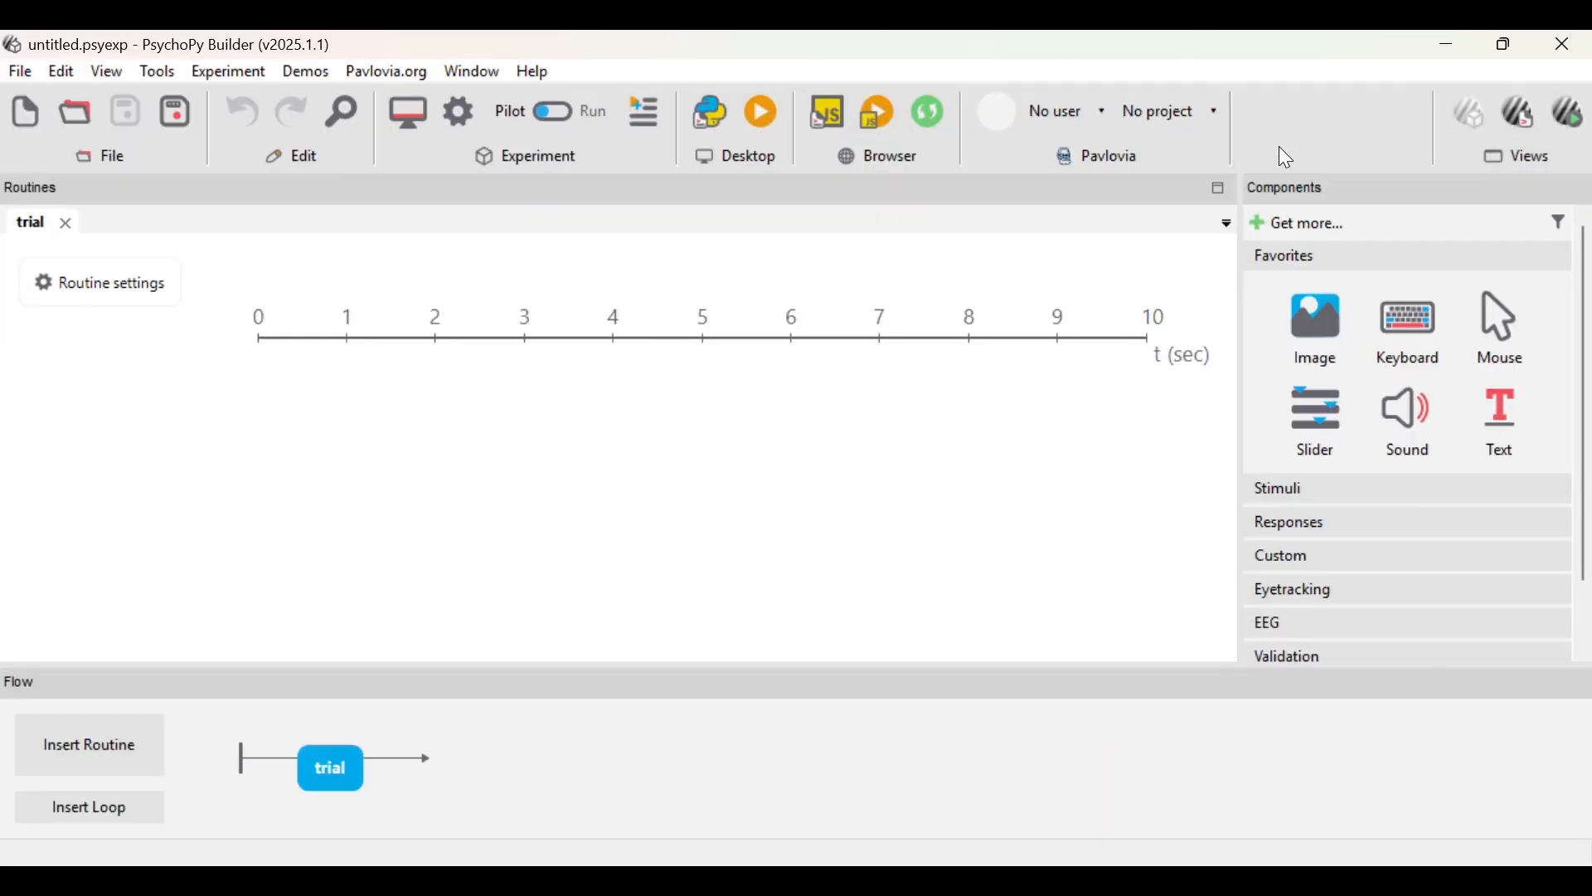
- Save the experiment as Project_Psychopy_MPE in the Project_Psychopy folder under Documents
{"action": "left_click", "coordinate": [179, 120]}
{"action": "left_click", "coordinate": [108, 409]}
{"action": "scroll", "coordinate": [440, 332], "scroll_direction": "down", "scroll_amount": 3}
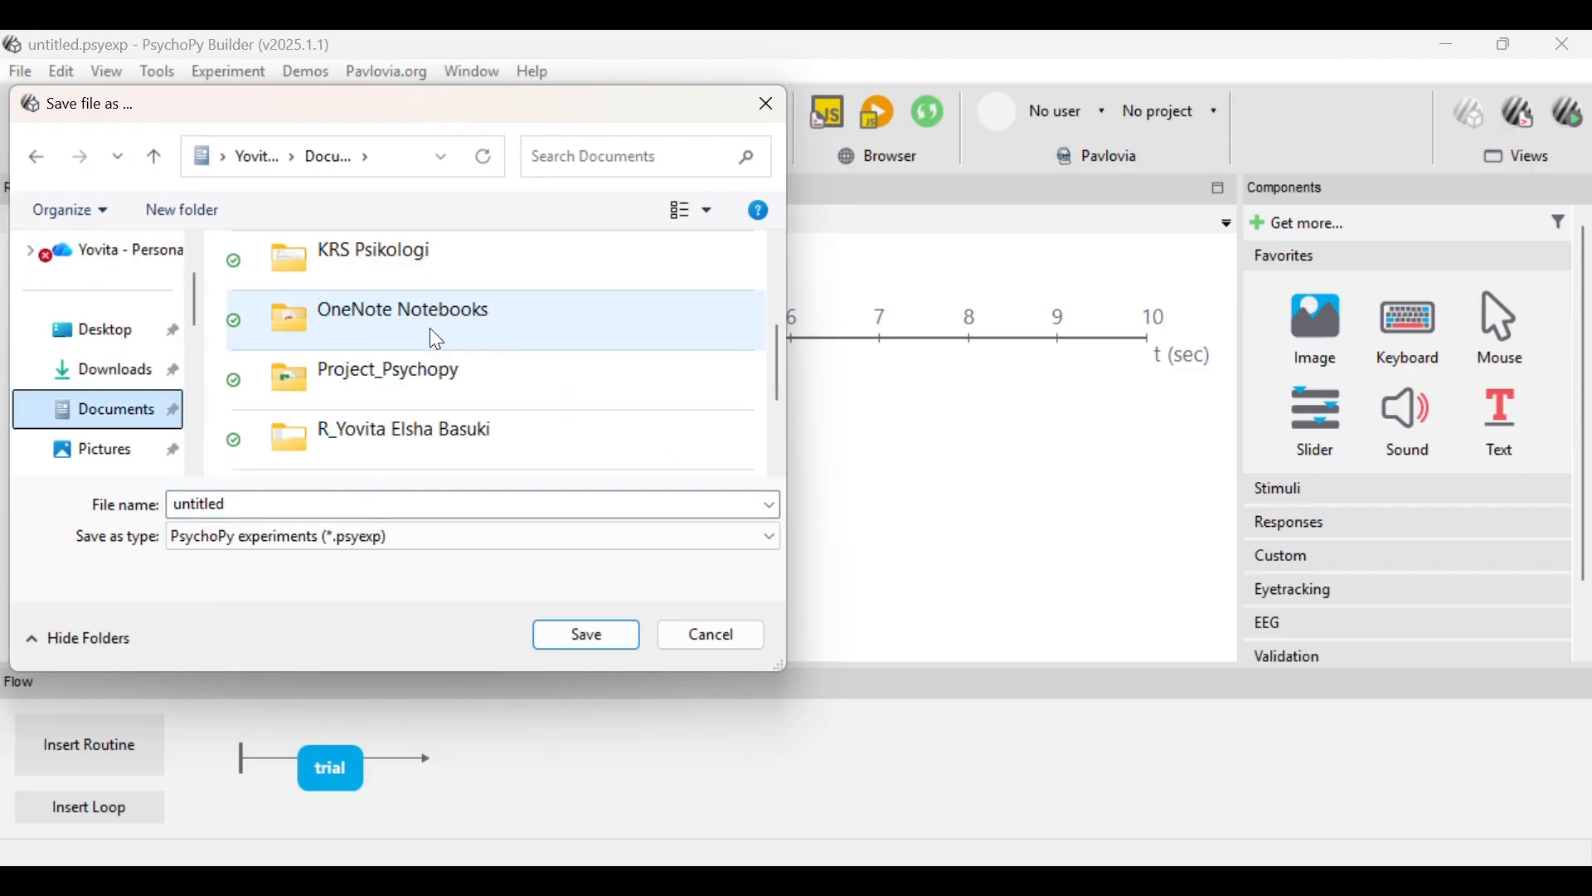
{"action": "double_click", "coordinate": [432, 367]}
{"action": "double_click", "coordinate": [281, 500]}
{"action": "key", "text": "BackSpace"}
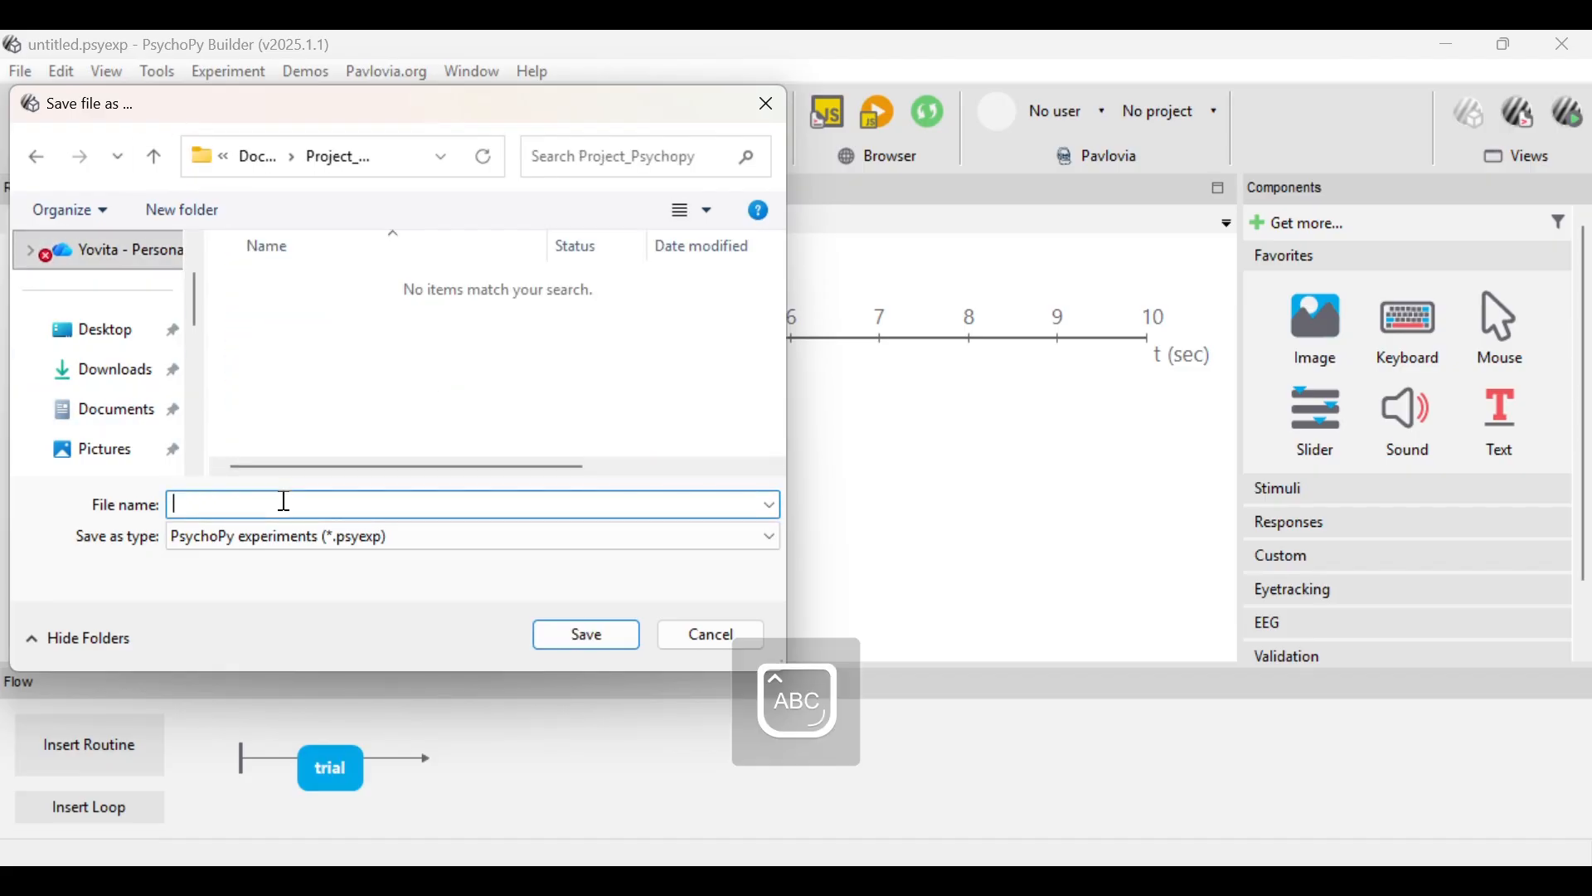
{"action": "type", "text": "Project_Psychopy"}
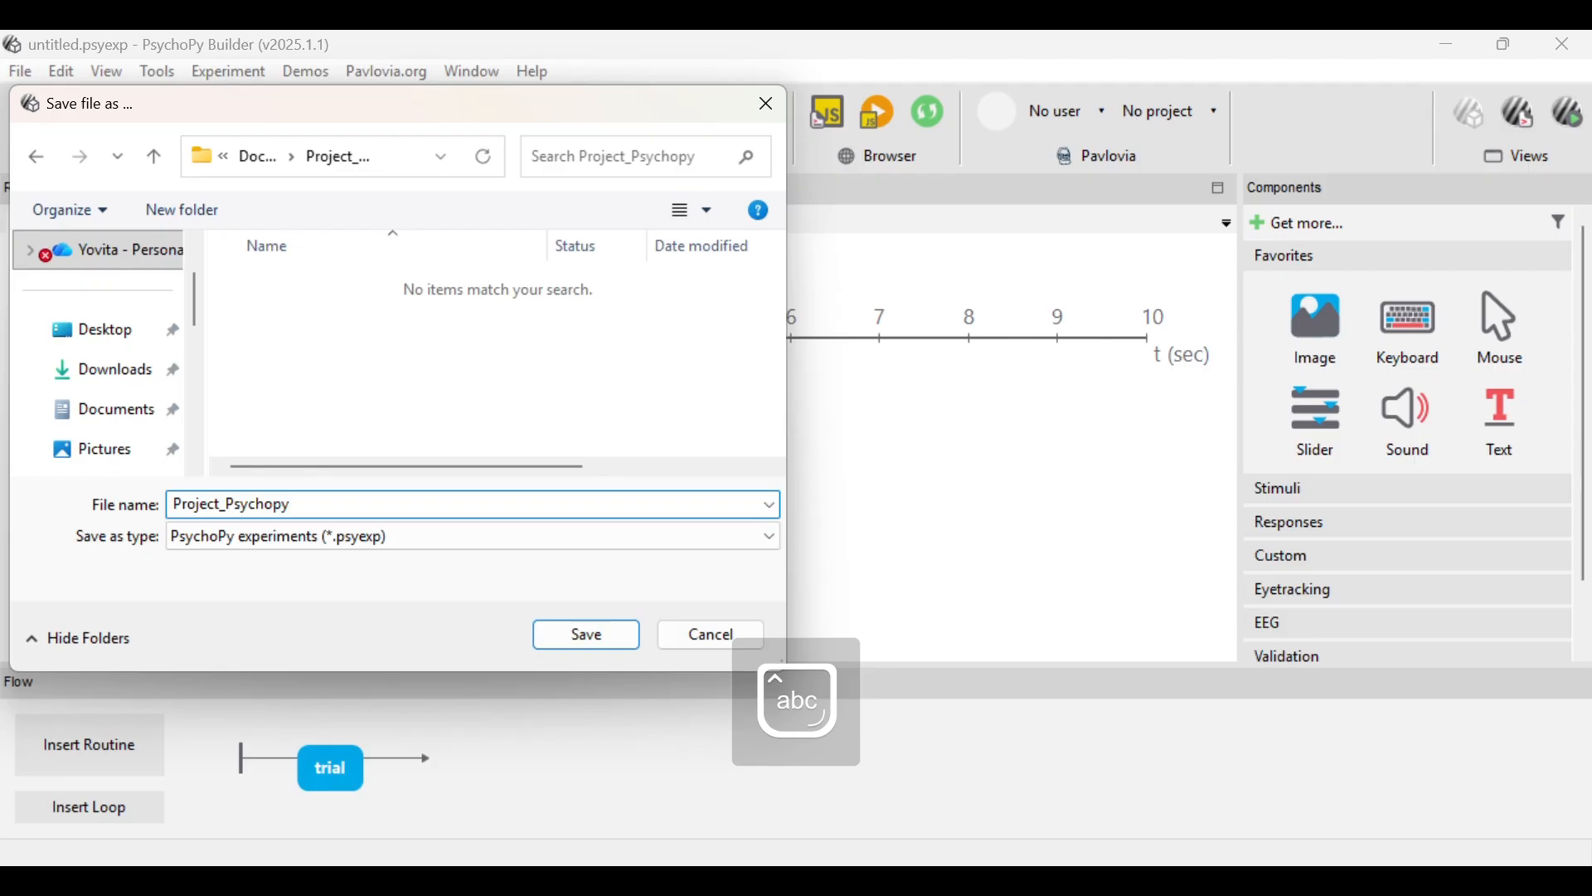
{"action": "type", "text": "_"}
{"action": "key", "text": "Caps_Lock"}
{"action": "type", "text": "MPE"}
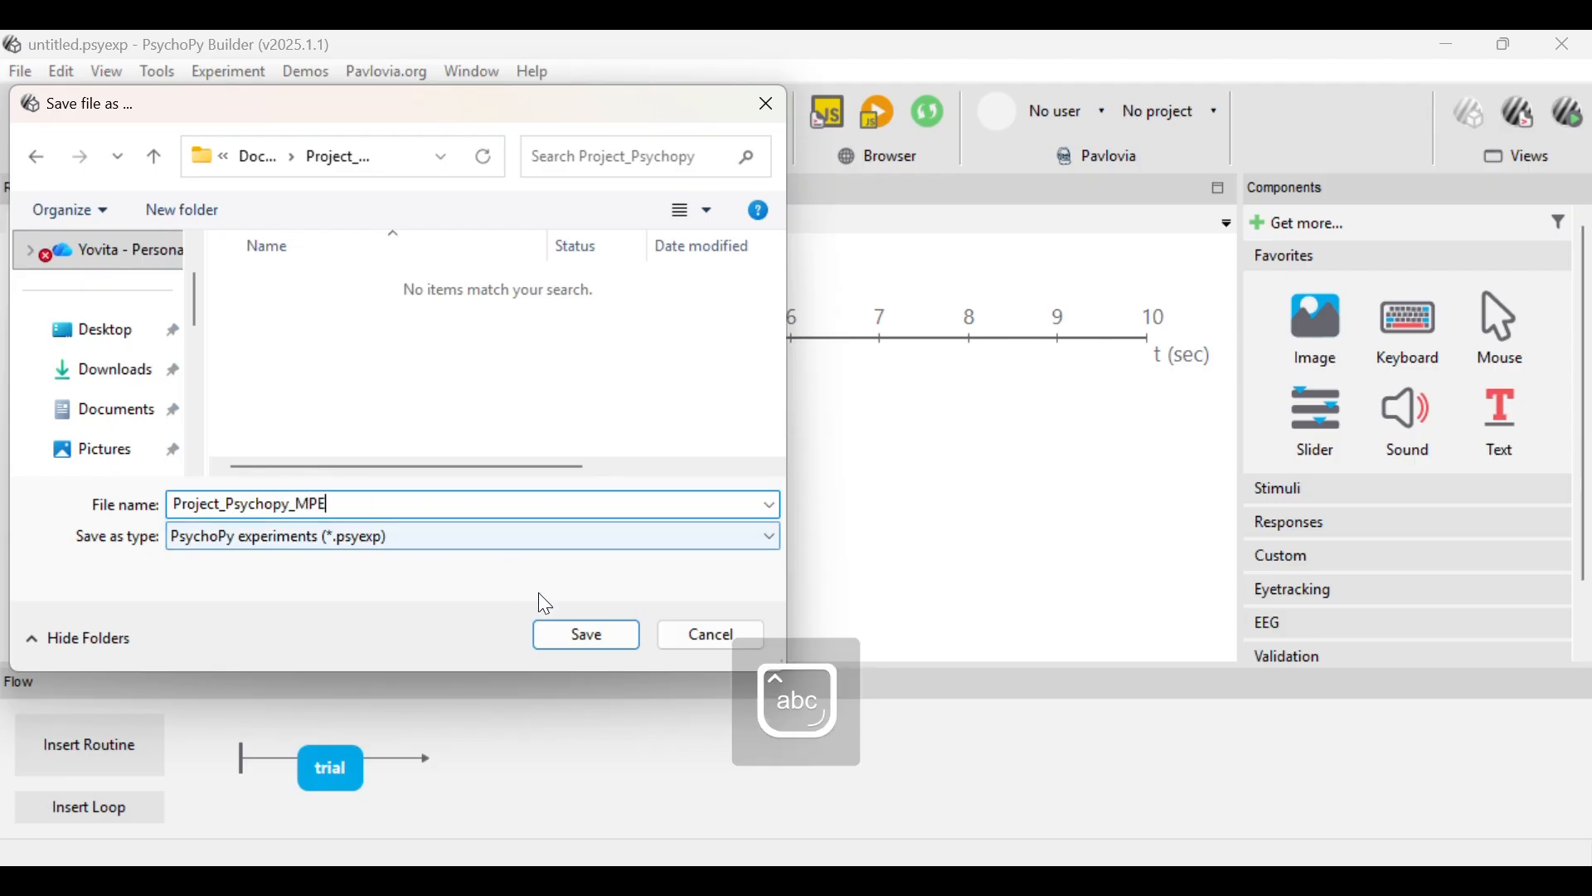
{"action": "left_click", "coordinate": [584, 636]}
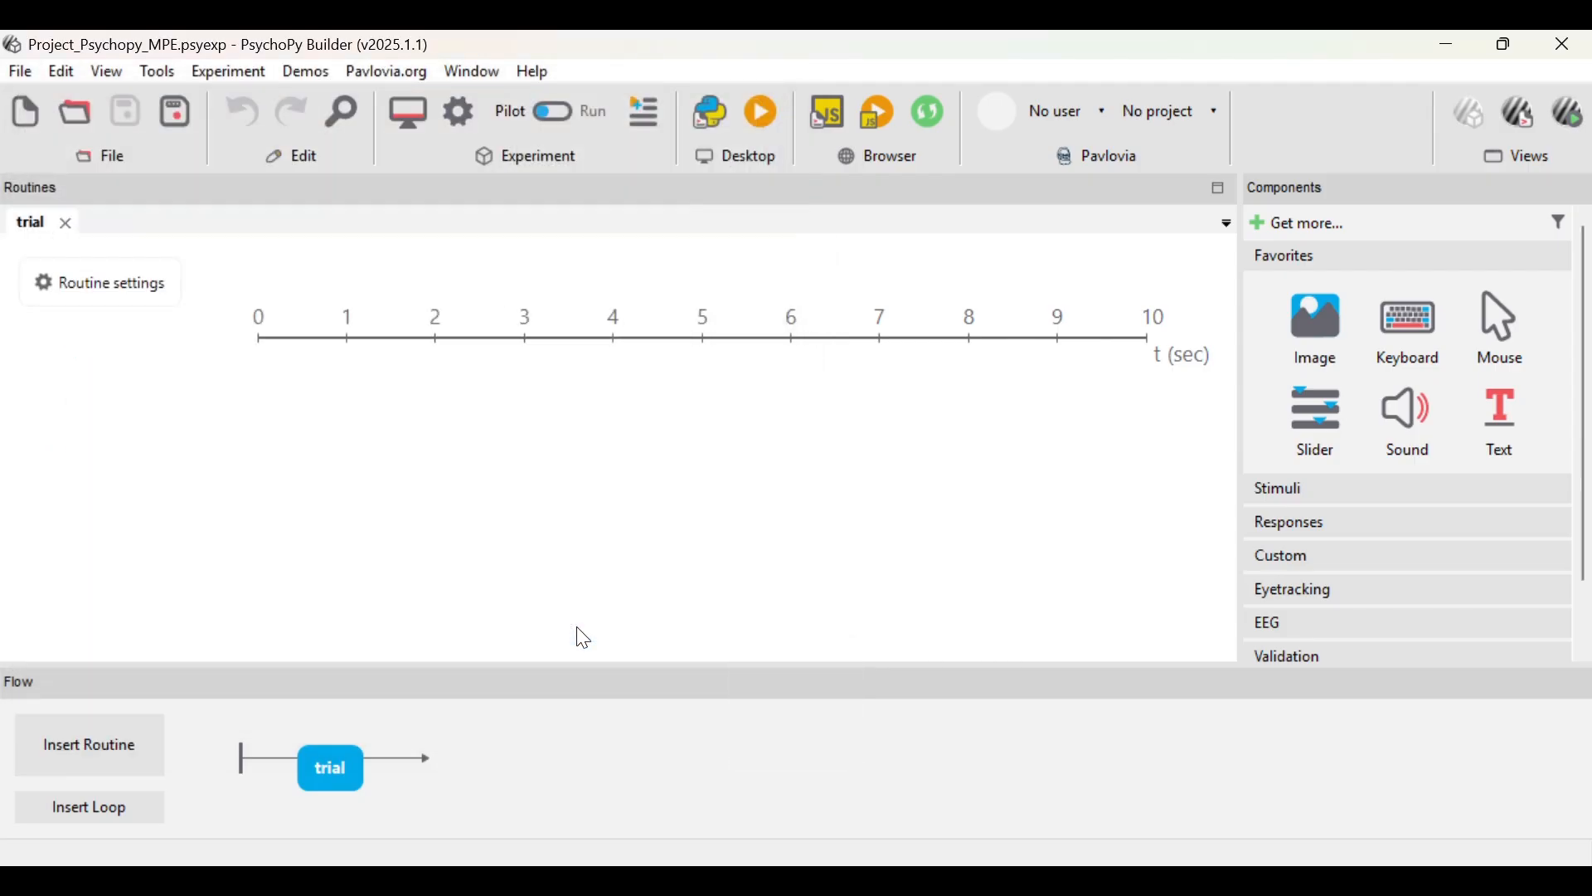
- Choose black as the background color in the experiment's screen settings
{"action": "left_click", "coordinate": [460, 121]}
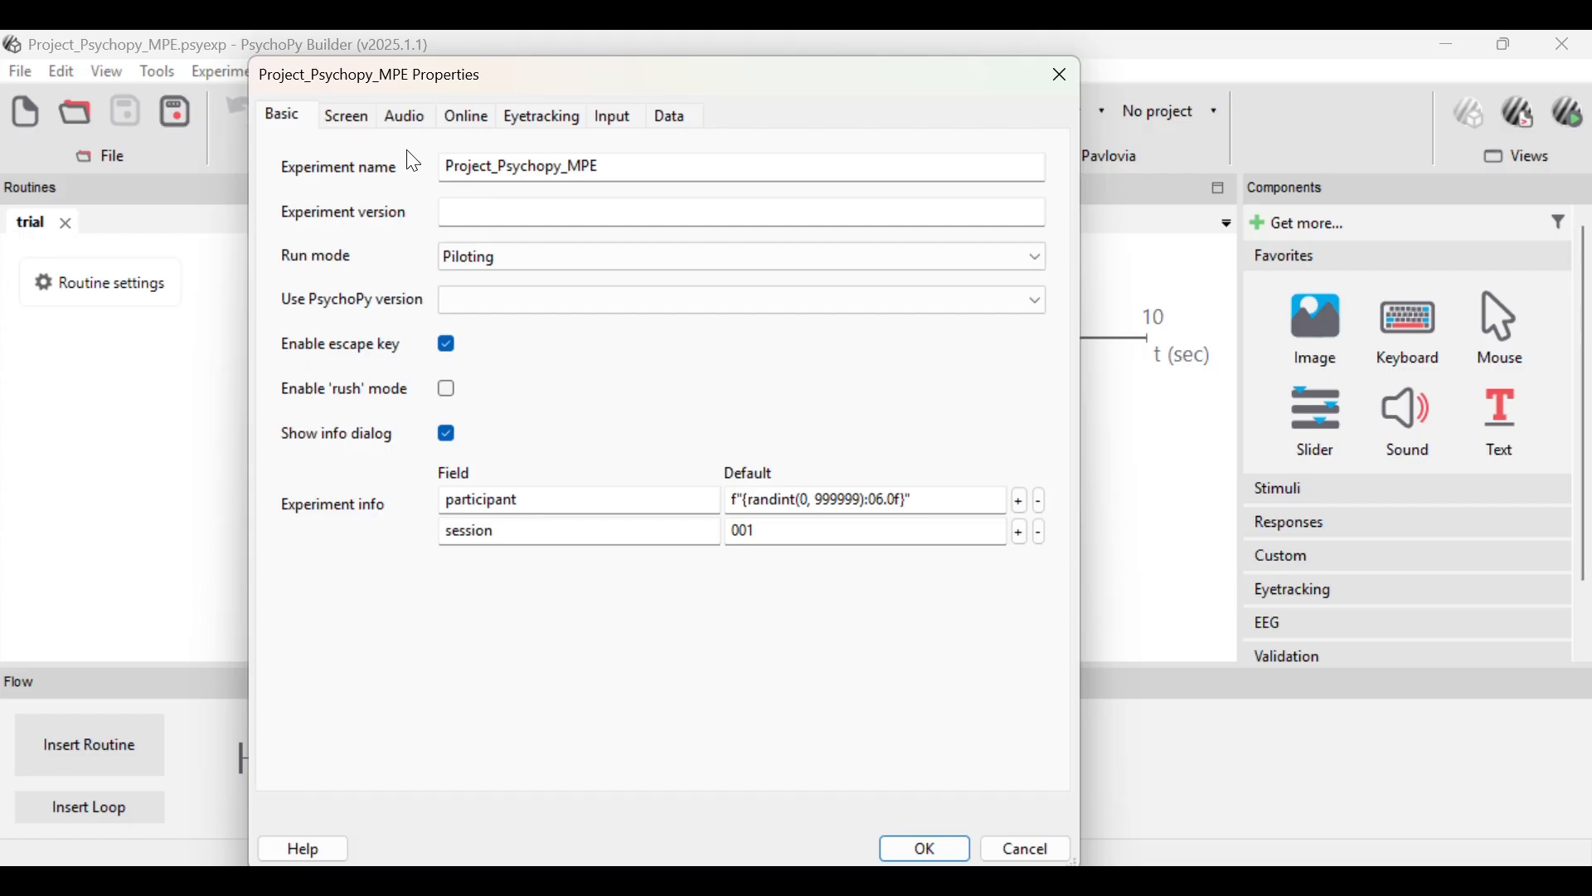
{"action": "left_click", "coordinate": [351, 120]}
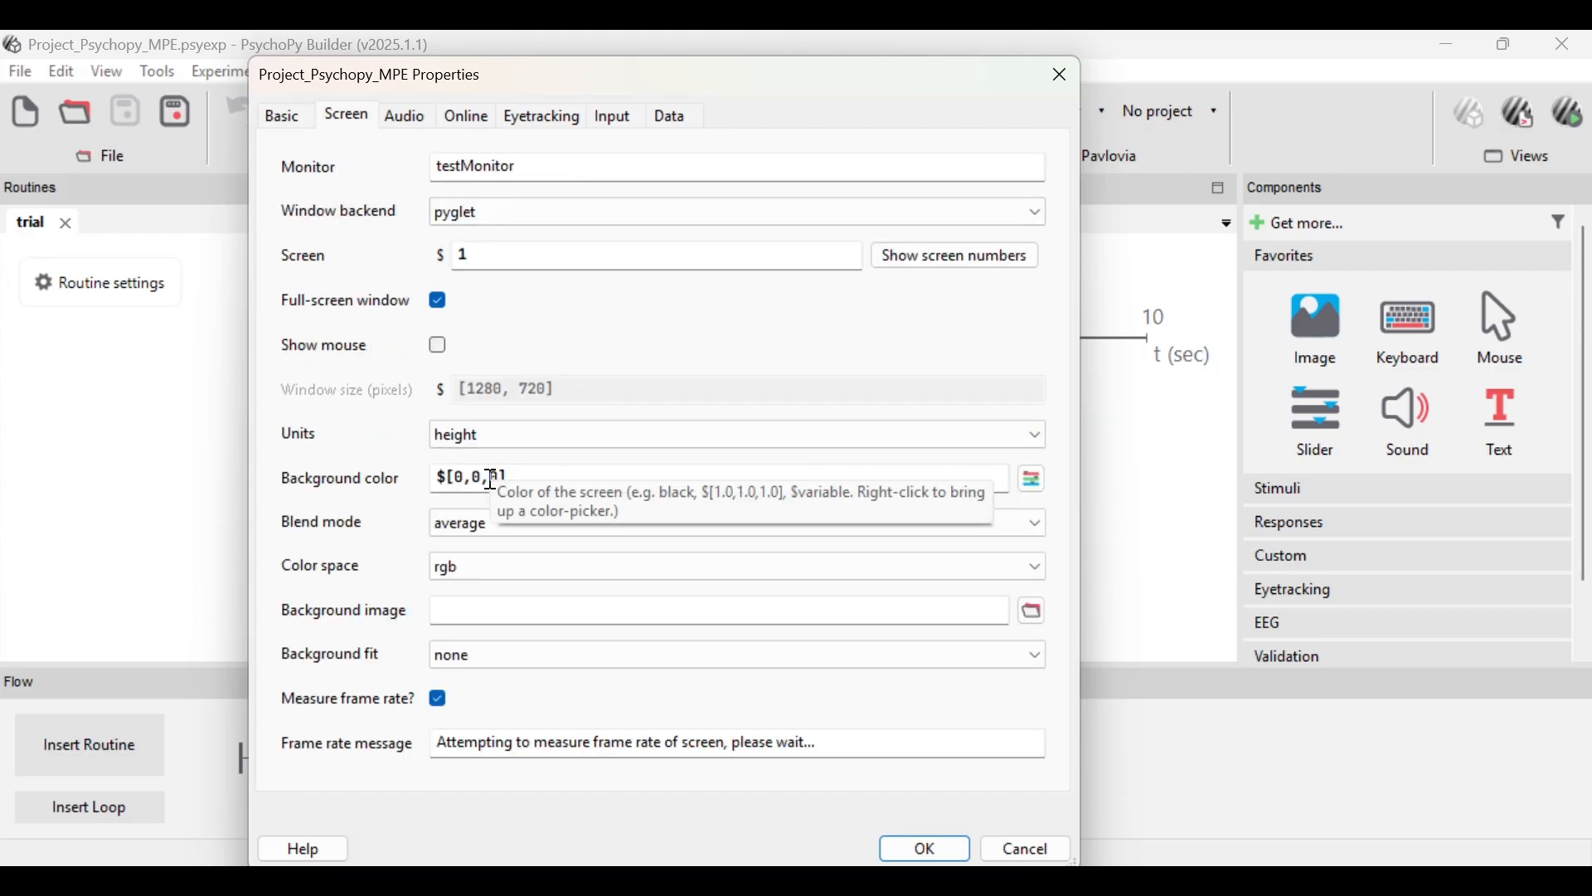
{"action": "left_click", "coordinate": [1031, 479]}
{"action": "left_click", "coordinate": [953, 407]}
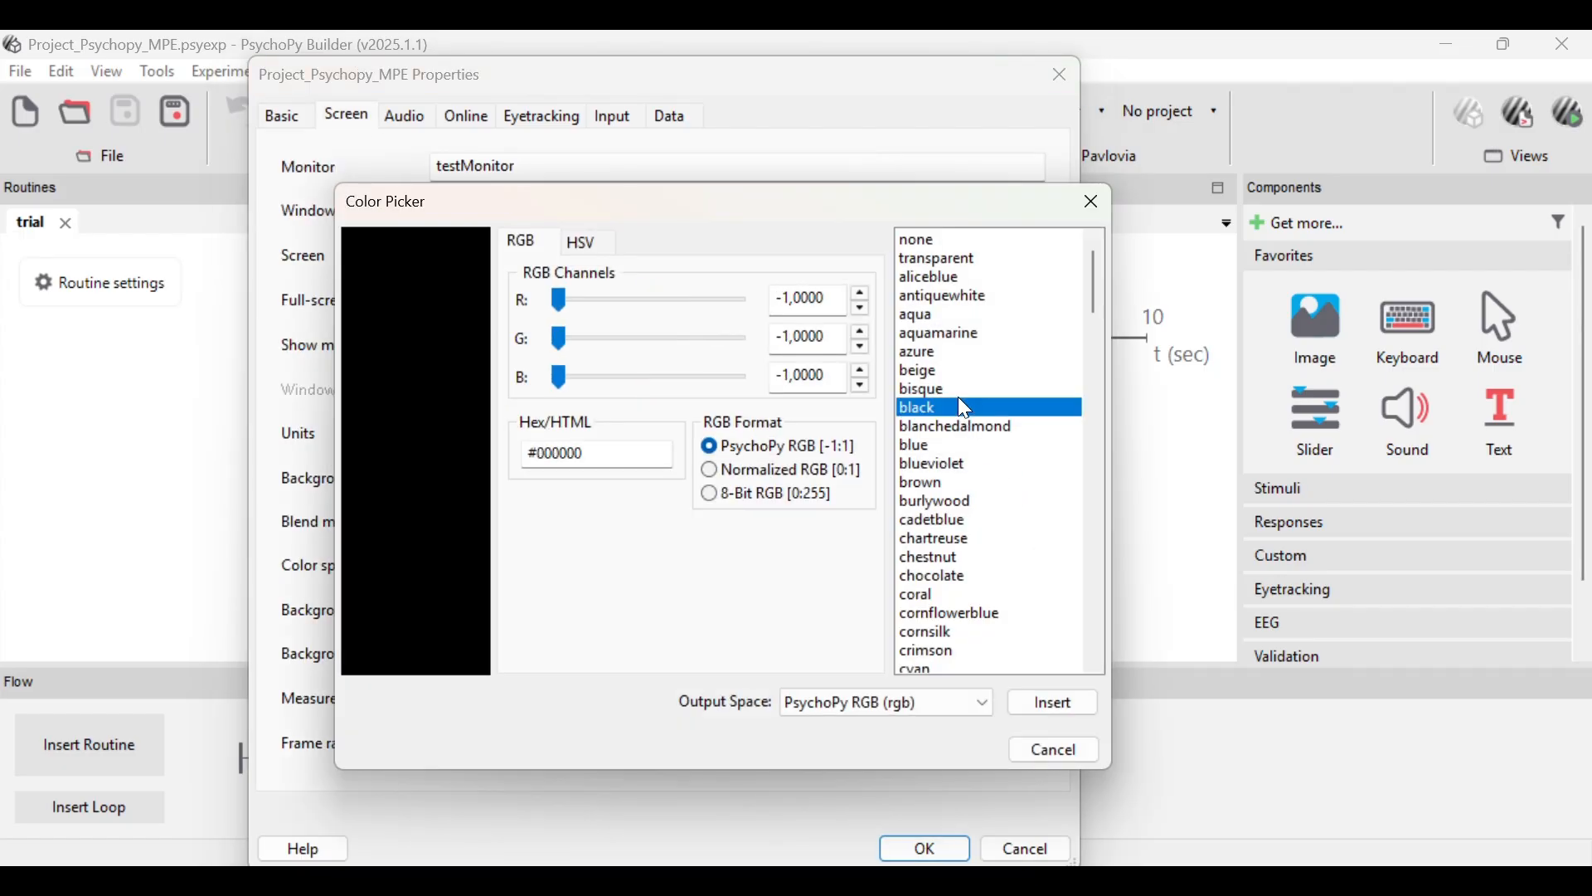
{"action": "left_click", "coordinate": [945, 483]}
{"action": "left_click", "coordinate": [952, 574]}
{"action": "left_click", "coordinate": [939, 464]}
{"action": "left_click", "coordinate": [962, 425]}
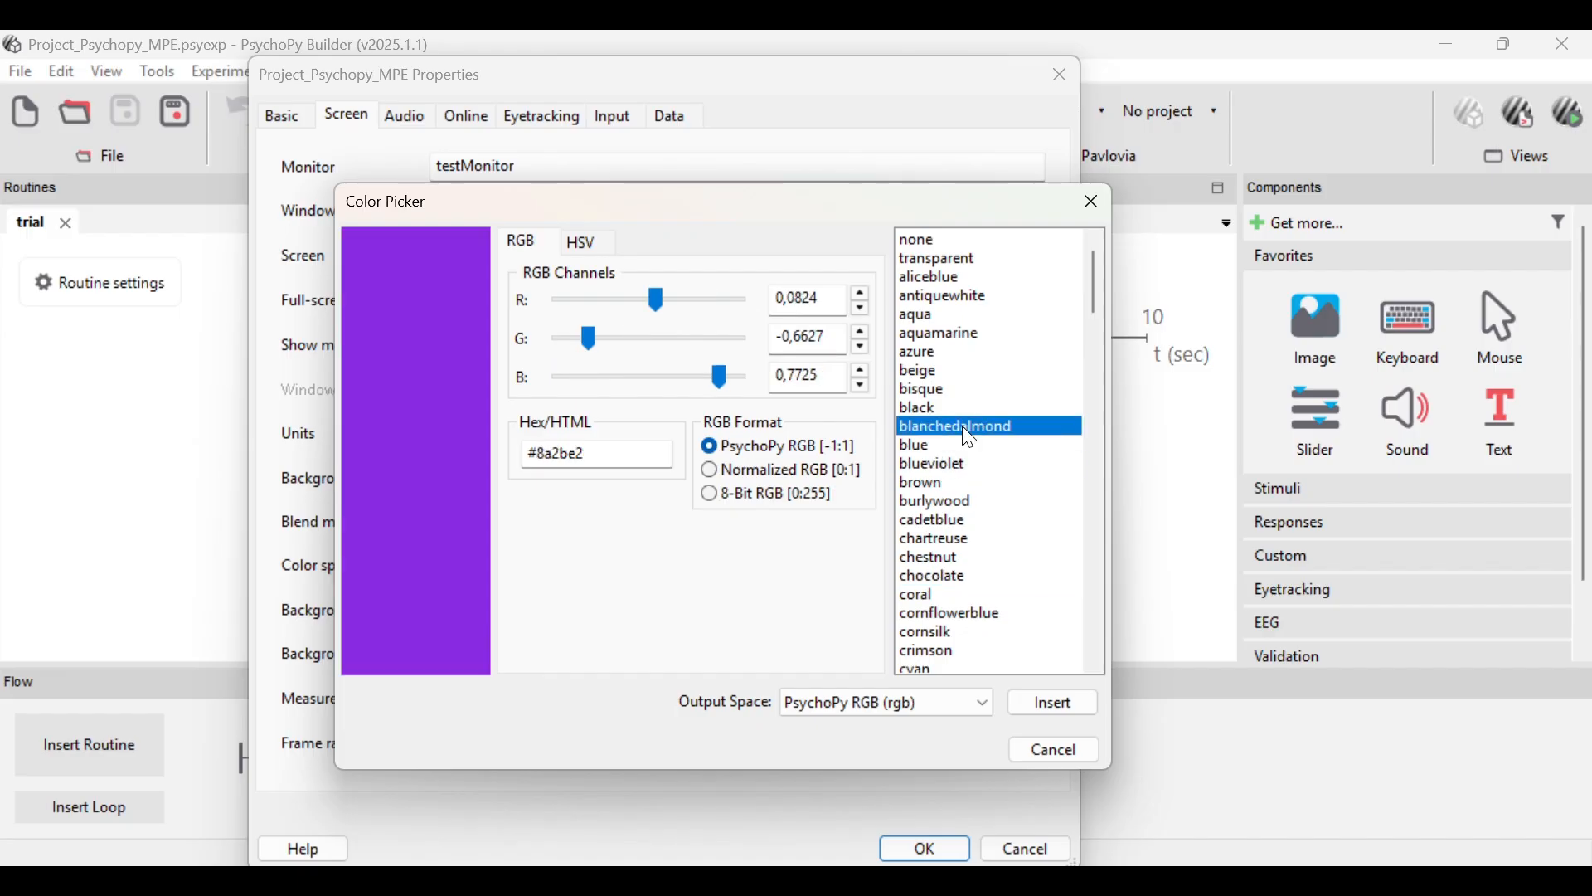
{"action": "left_click", "coordinate": [963, 481]}
{"action": "left_click", "coordinate": [950, 408]}
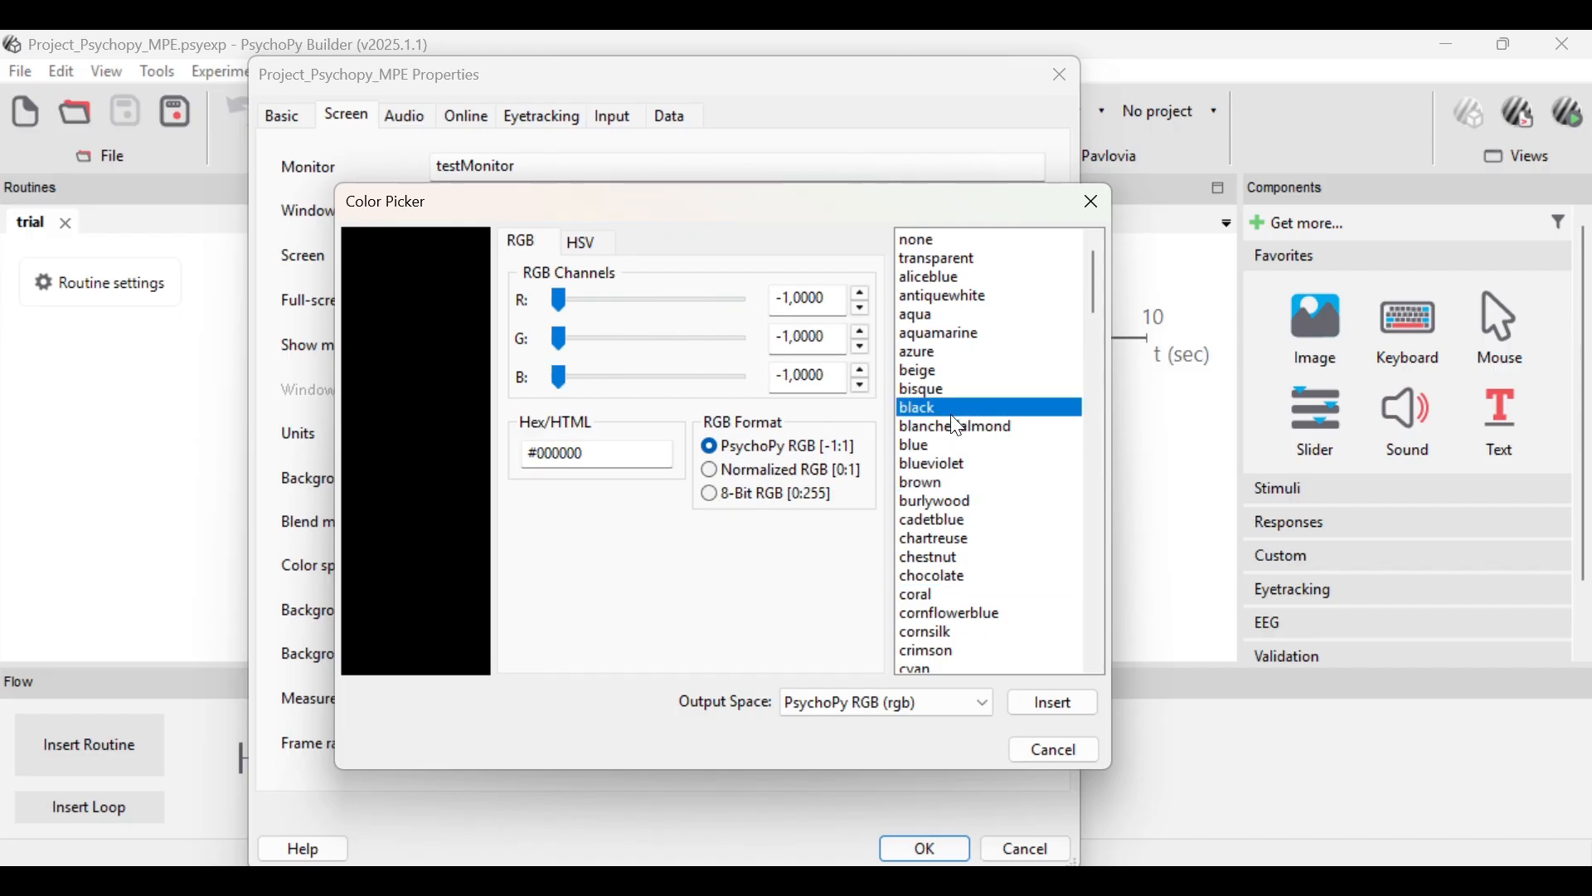
- Insert the chosen black background color and enable showing the mouse during the experiment
{"action": "left_click", "coordinate": [1053, 703]}
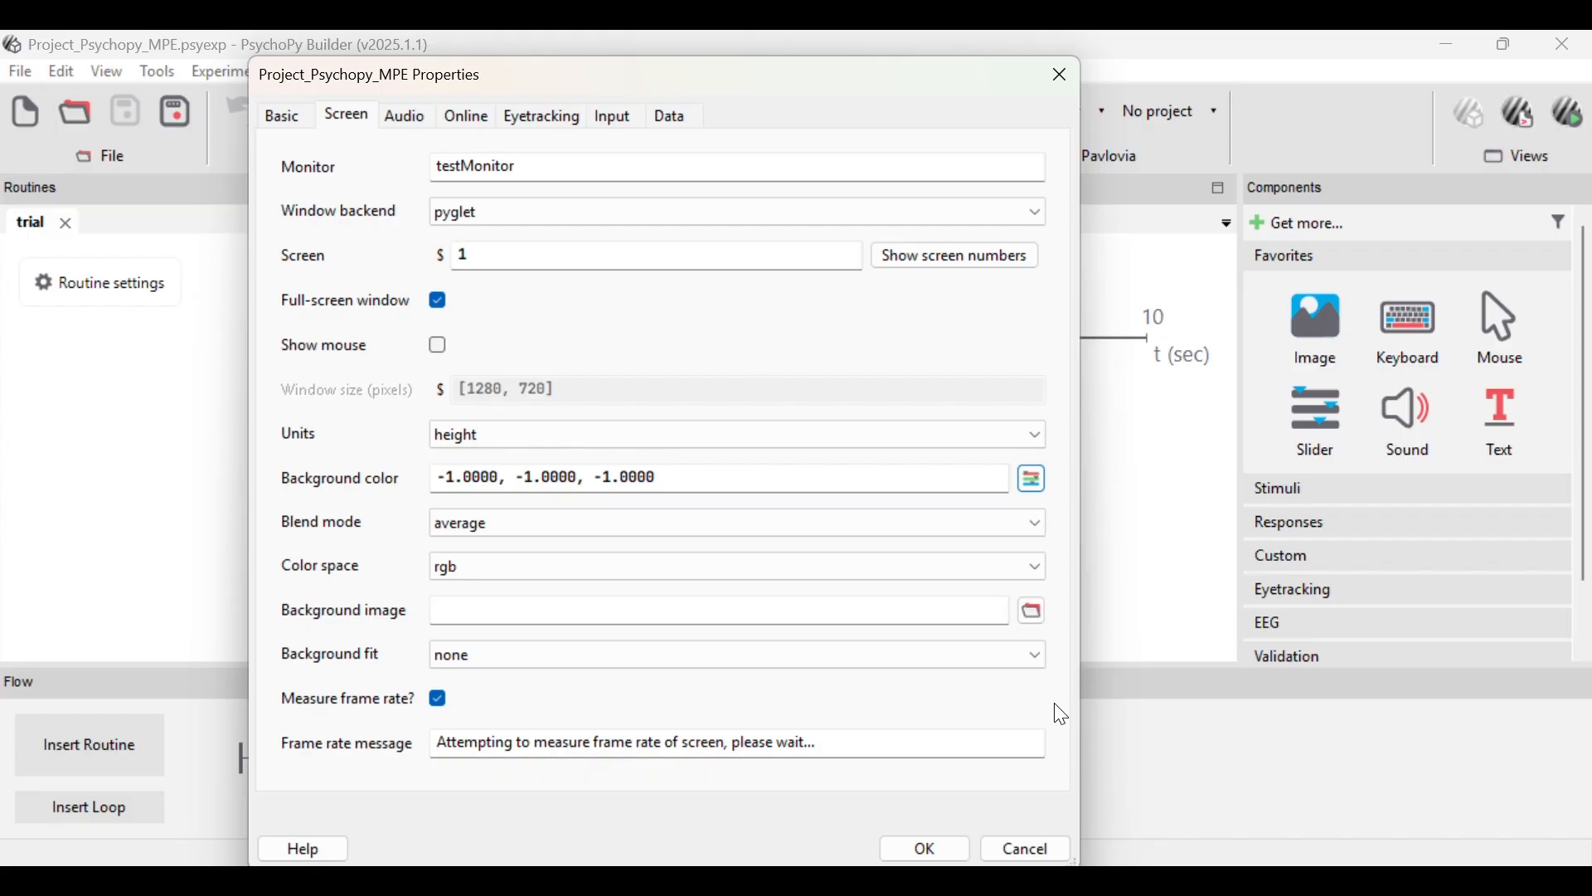
{"action": "left_click", "coordinate": [438, 345]}
- Review the experiment's audio, online, input, basic and screen settings, and confirm the properties
{"action": "left_click", "coordinate": [406, 117]}
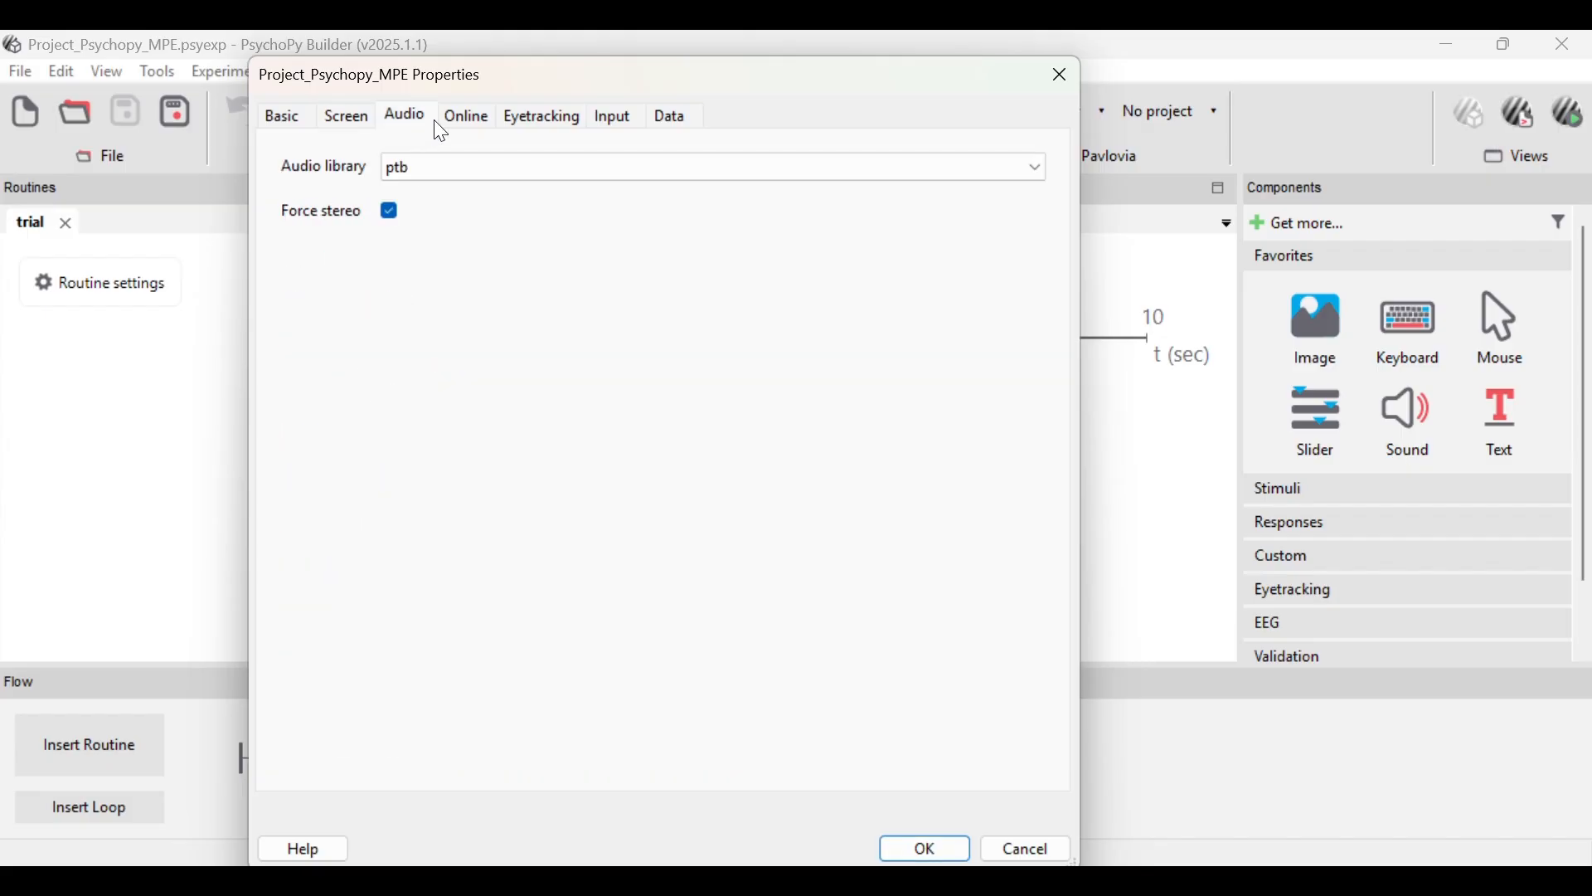
{"action": "left_click", "coordinate": [467, 117]}
{"action": "left_click", "coordinate": [604, 120]}
{"action": "left_click", "coordinate": [406, 117]}
{"action": "left_click", "coordinate": [352, 121]}
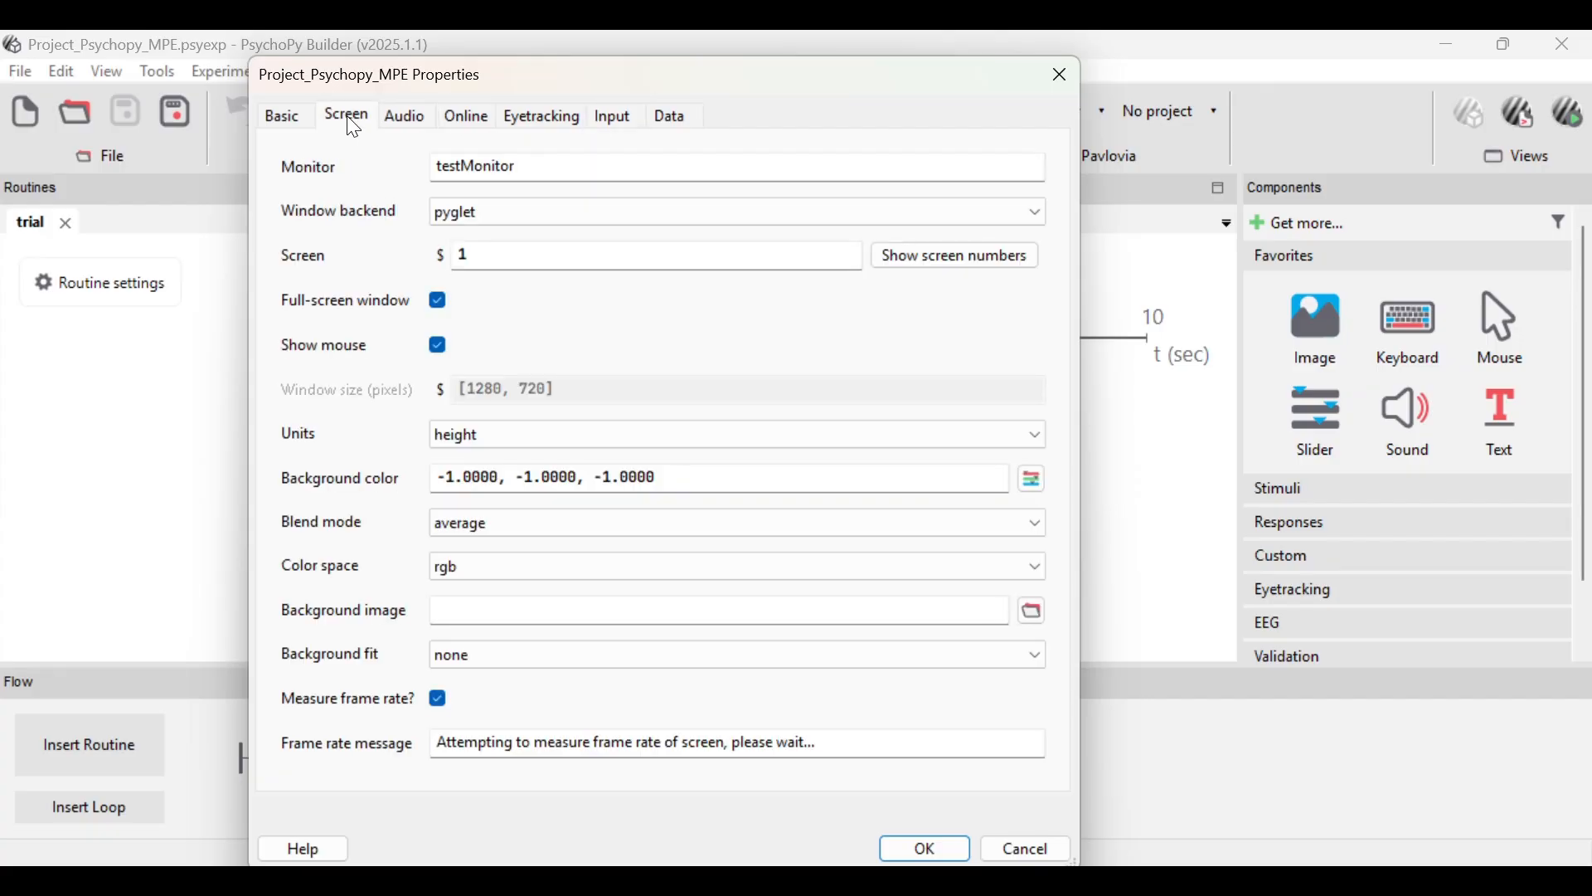
{"action": "left_click", "coordinate": [307, 125]}
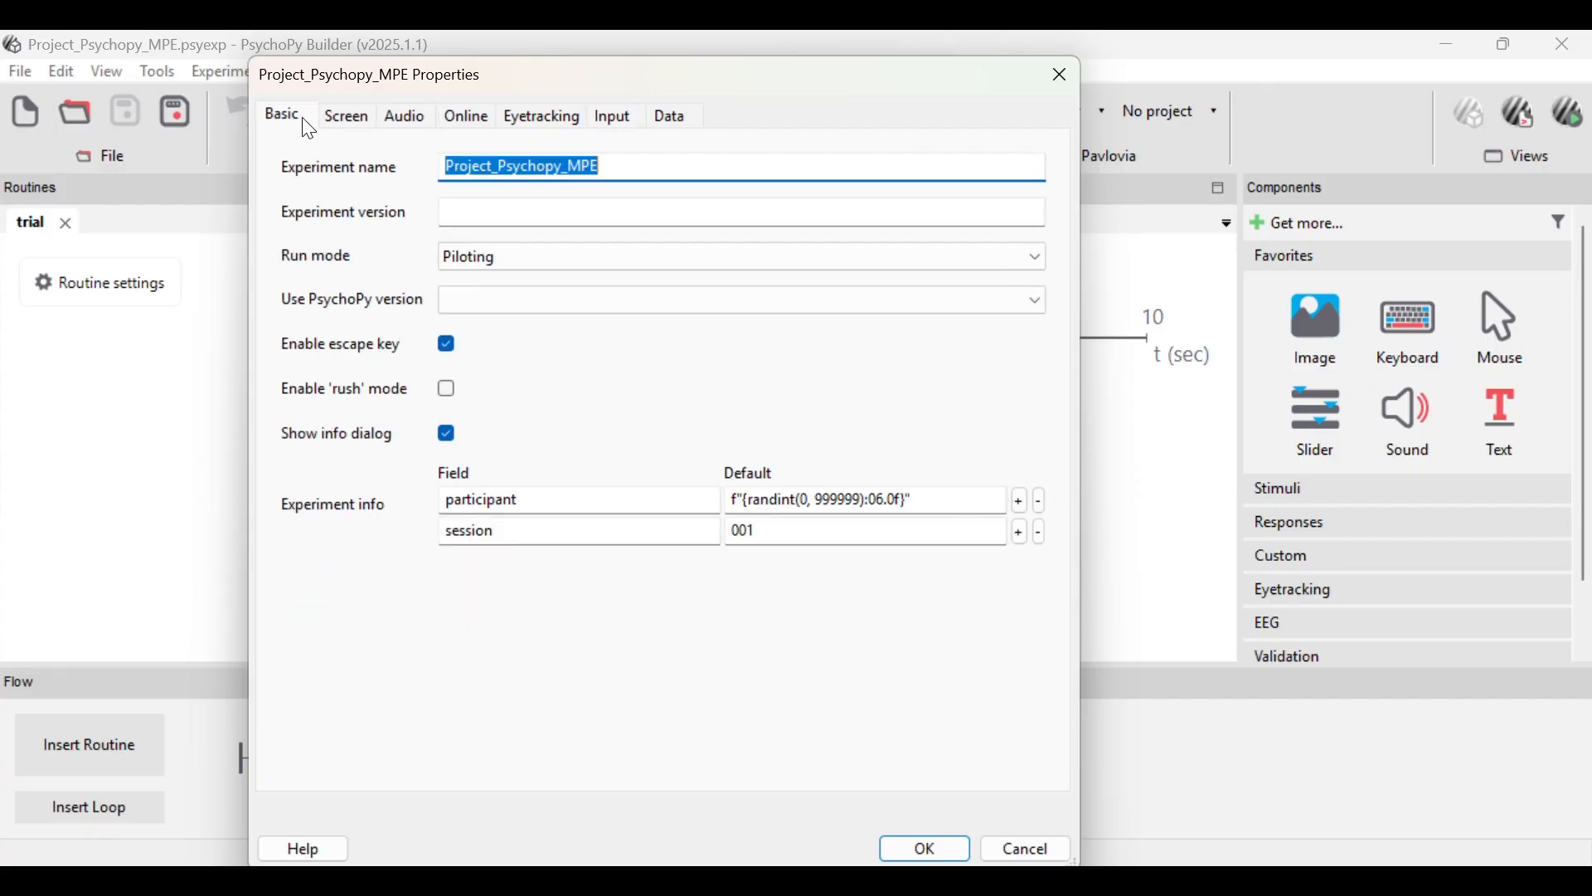
{"action": "left_click", "coordinate": [348, 118]}
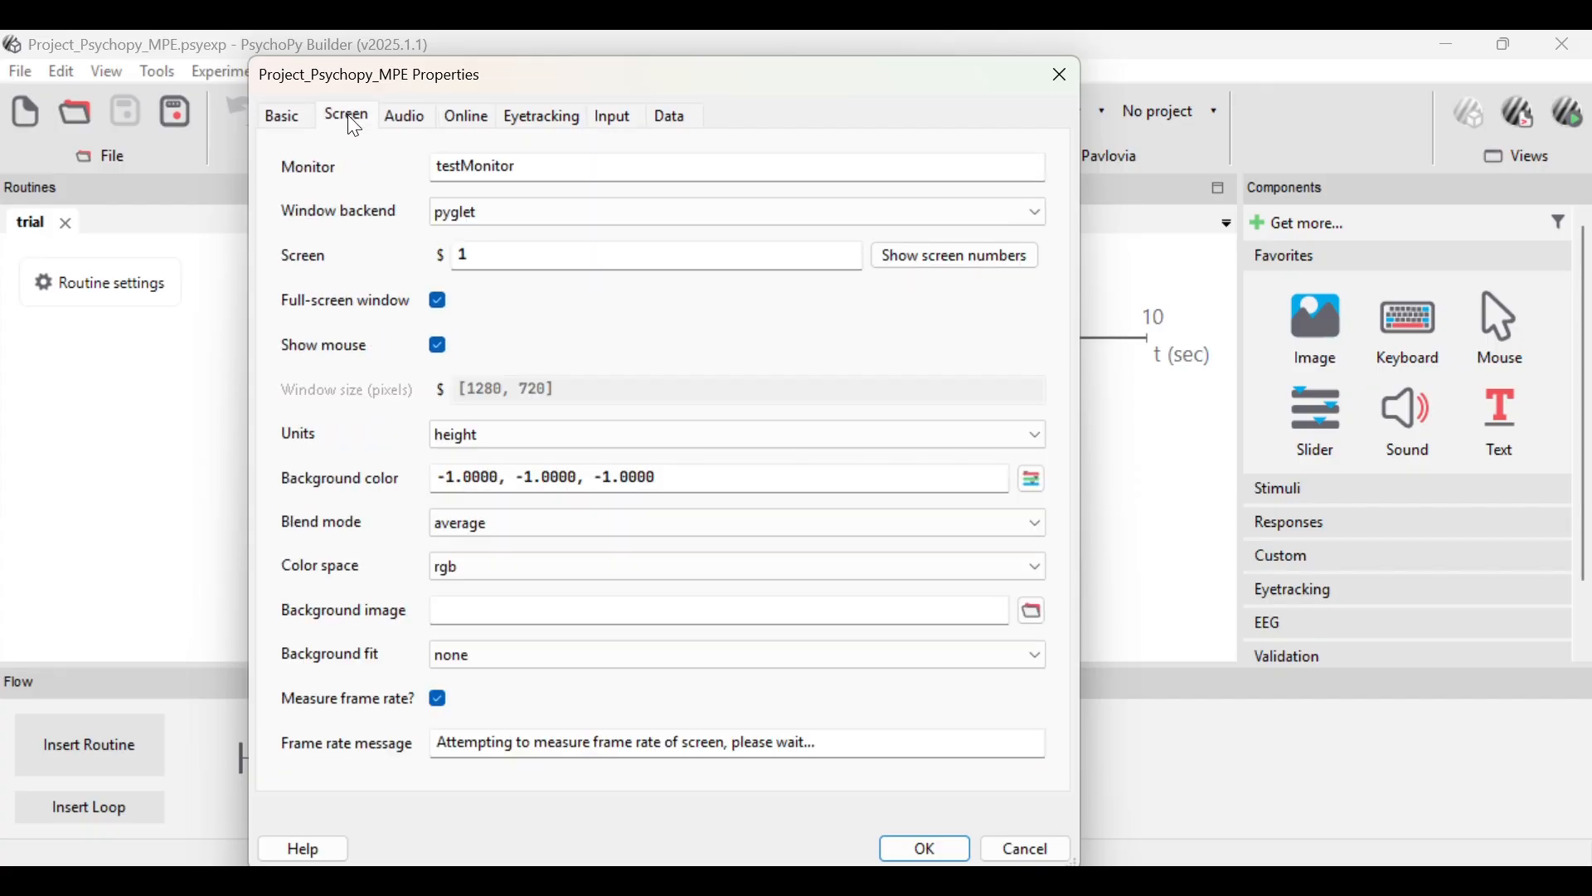
{"action": "left_click", "coordinate": [922, 847]}
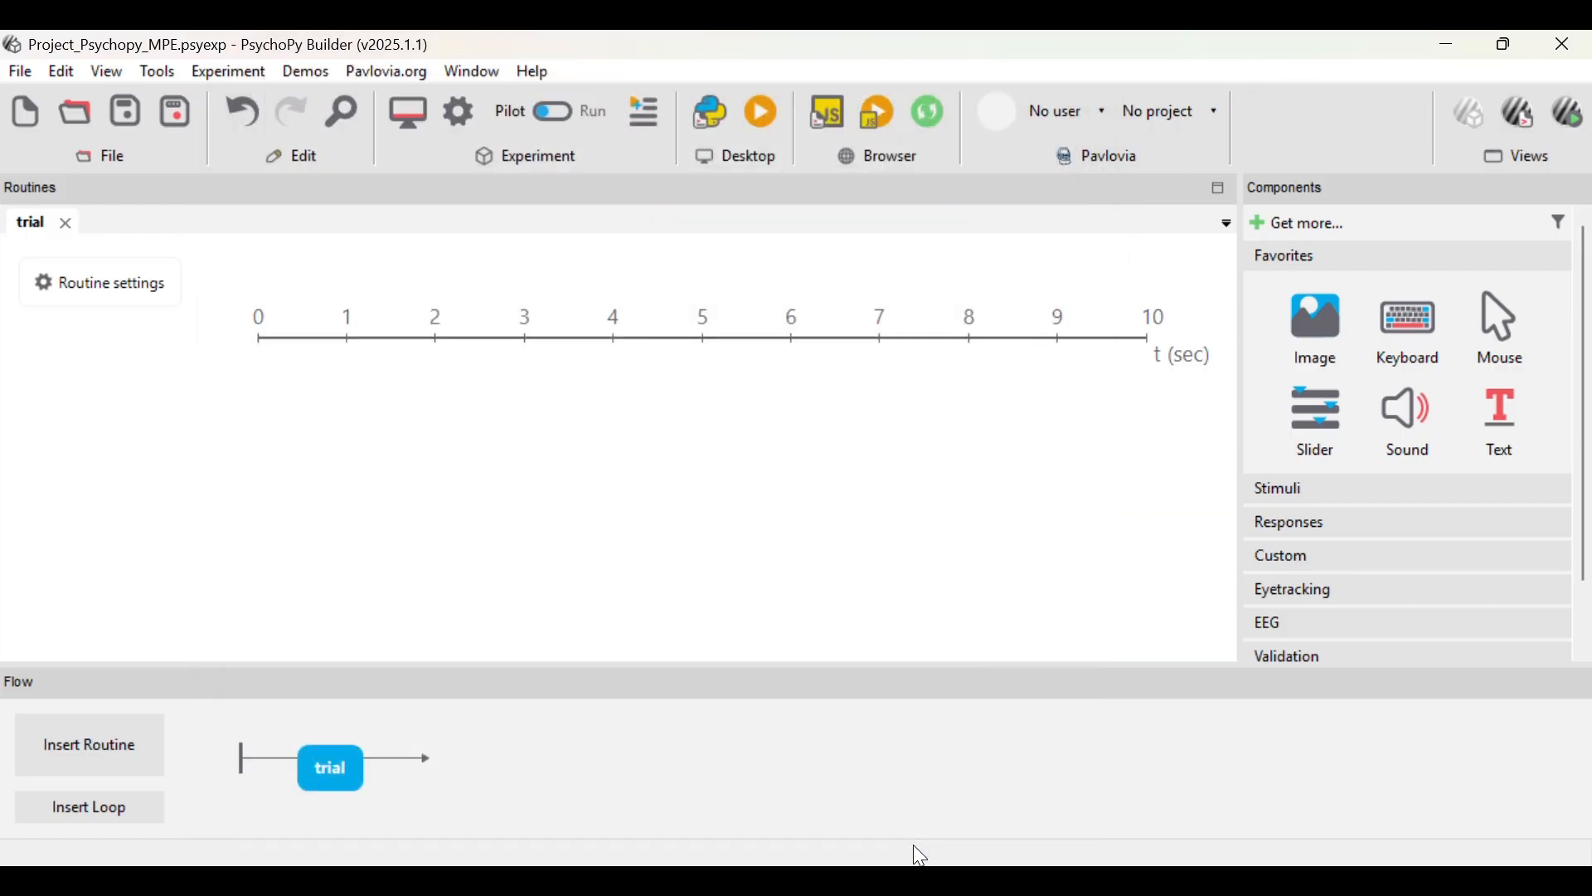
- Rename the trial routine in the flow as Opening
{"action": "right_click", "coordinate": [330, 763]}
{"action": "left_click", "coordinate": [275, 804]}
{"action": "type", "text": "Opening"}
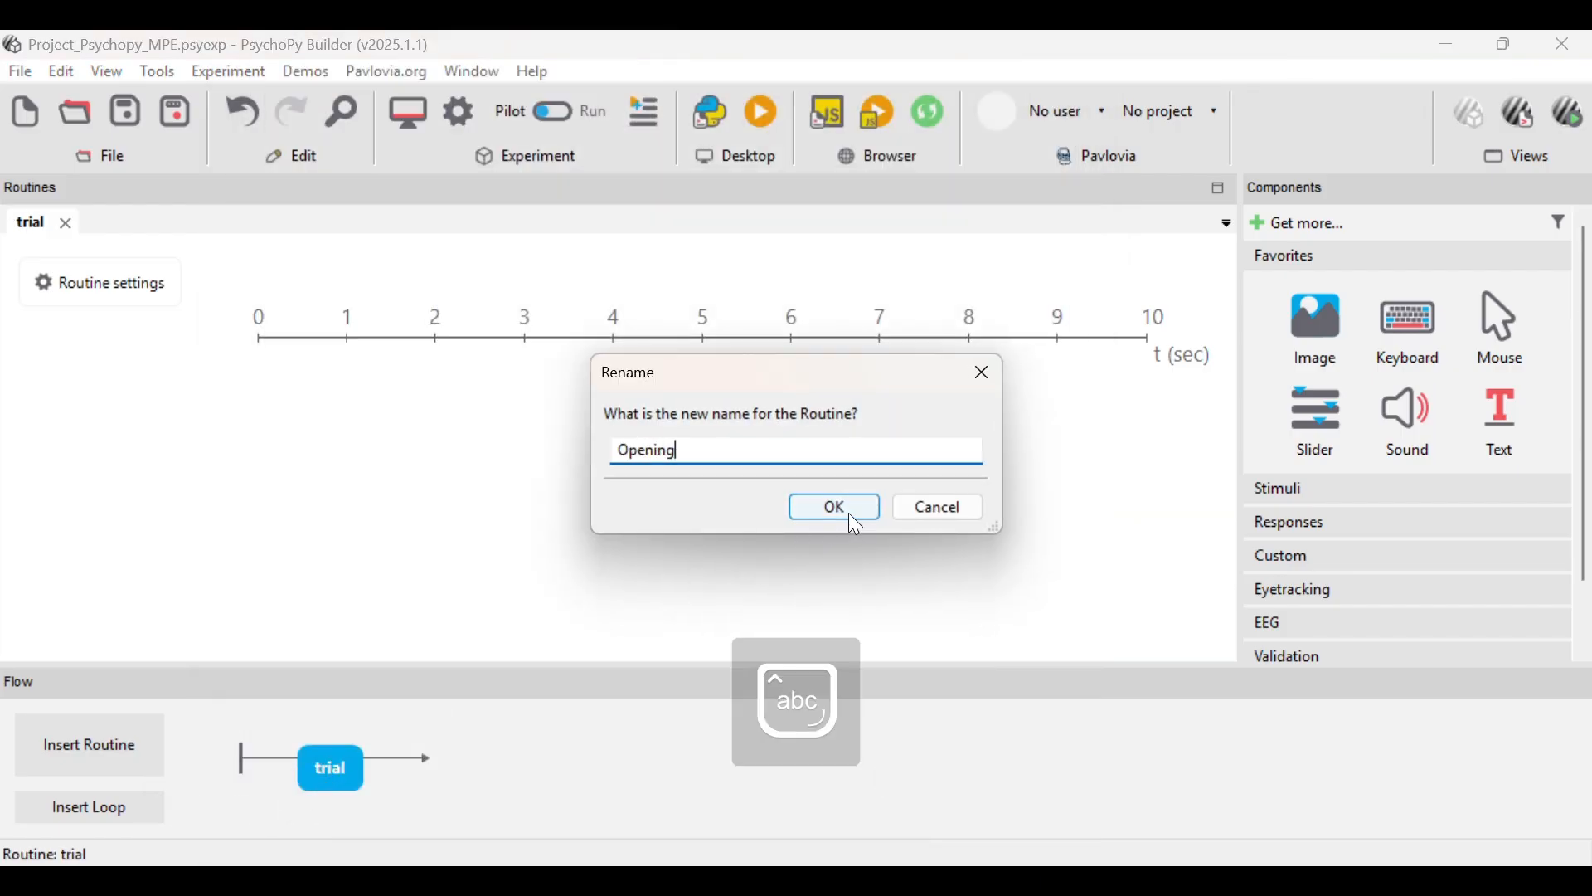
{"action": "left_click", "coordinate": [853, 516]}
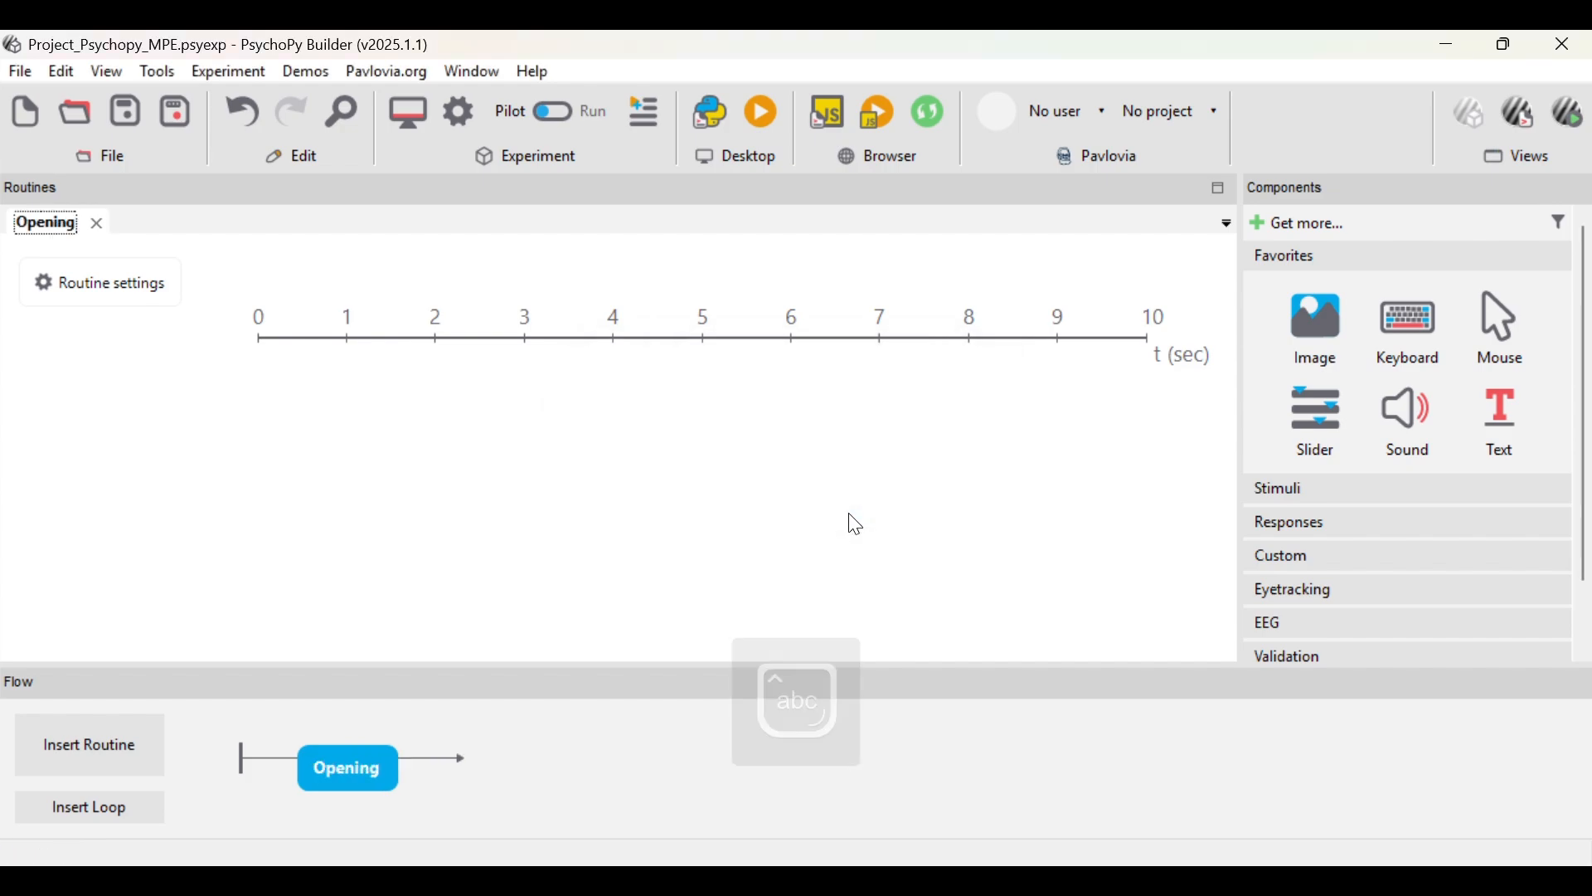
- Add a text component with unlimited duration to the Opening routine, reading "SELAMAT DATANG DI ESKPERIMEN ESKPLORASI"
{"action": "left_click", "coordinate": [1504, 418]}
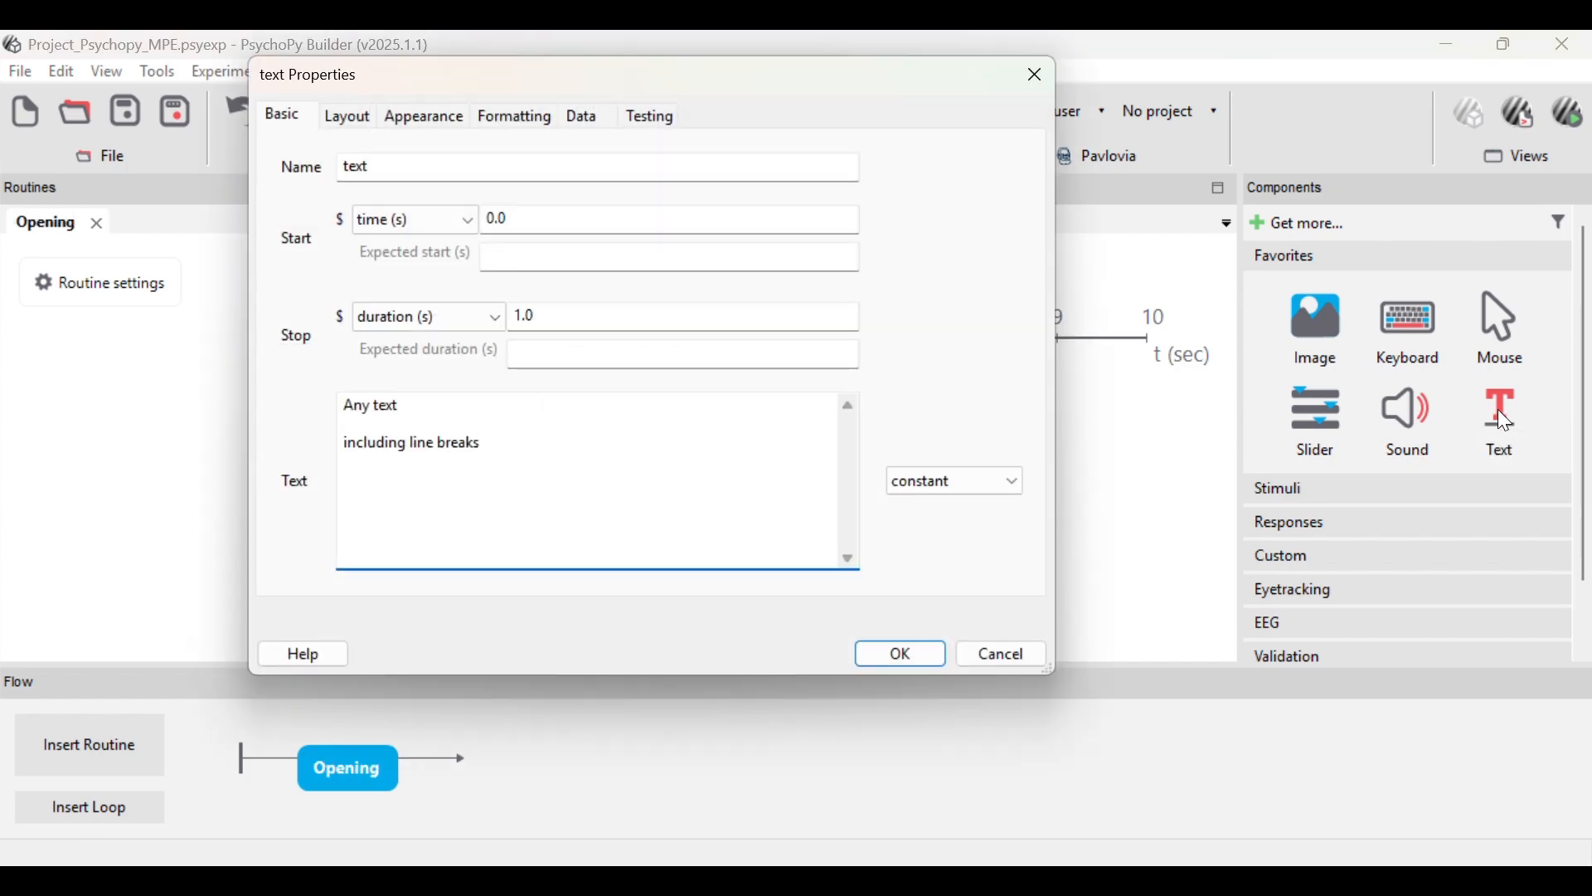
{"action": "left_click", "coordinate": [667, 316]}
{"action": "key", "text": "BackSpace"}
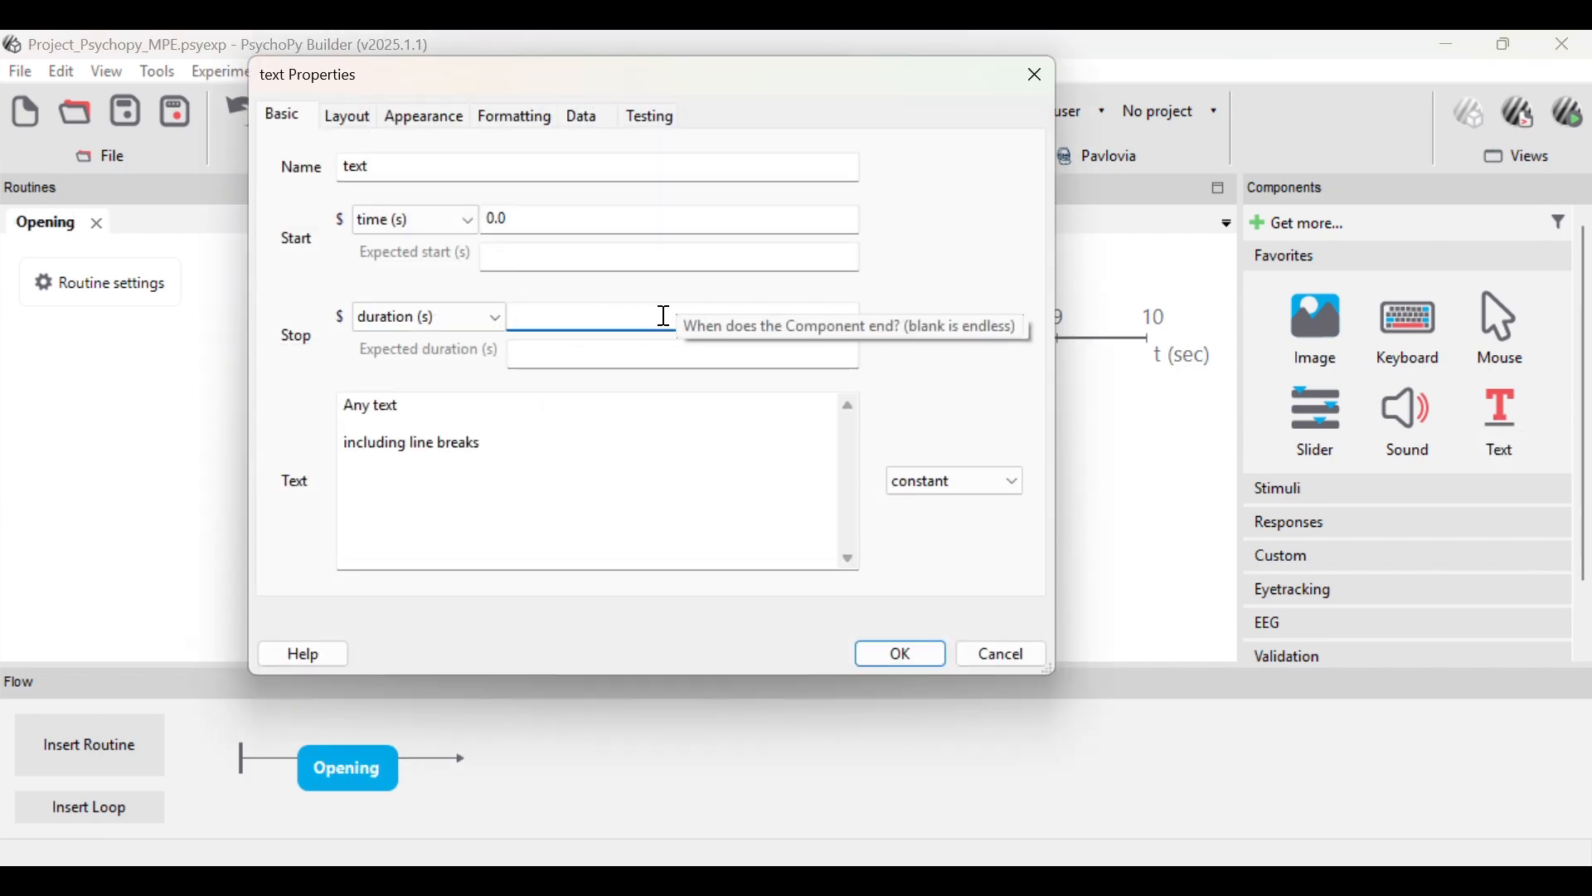
{"action": "left_click", "coordinate": [547, 449]}
{"action": "key", "text": "ctrl+a"}
{"action": "key", "text": "BackSpace"}
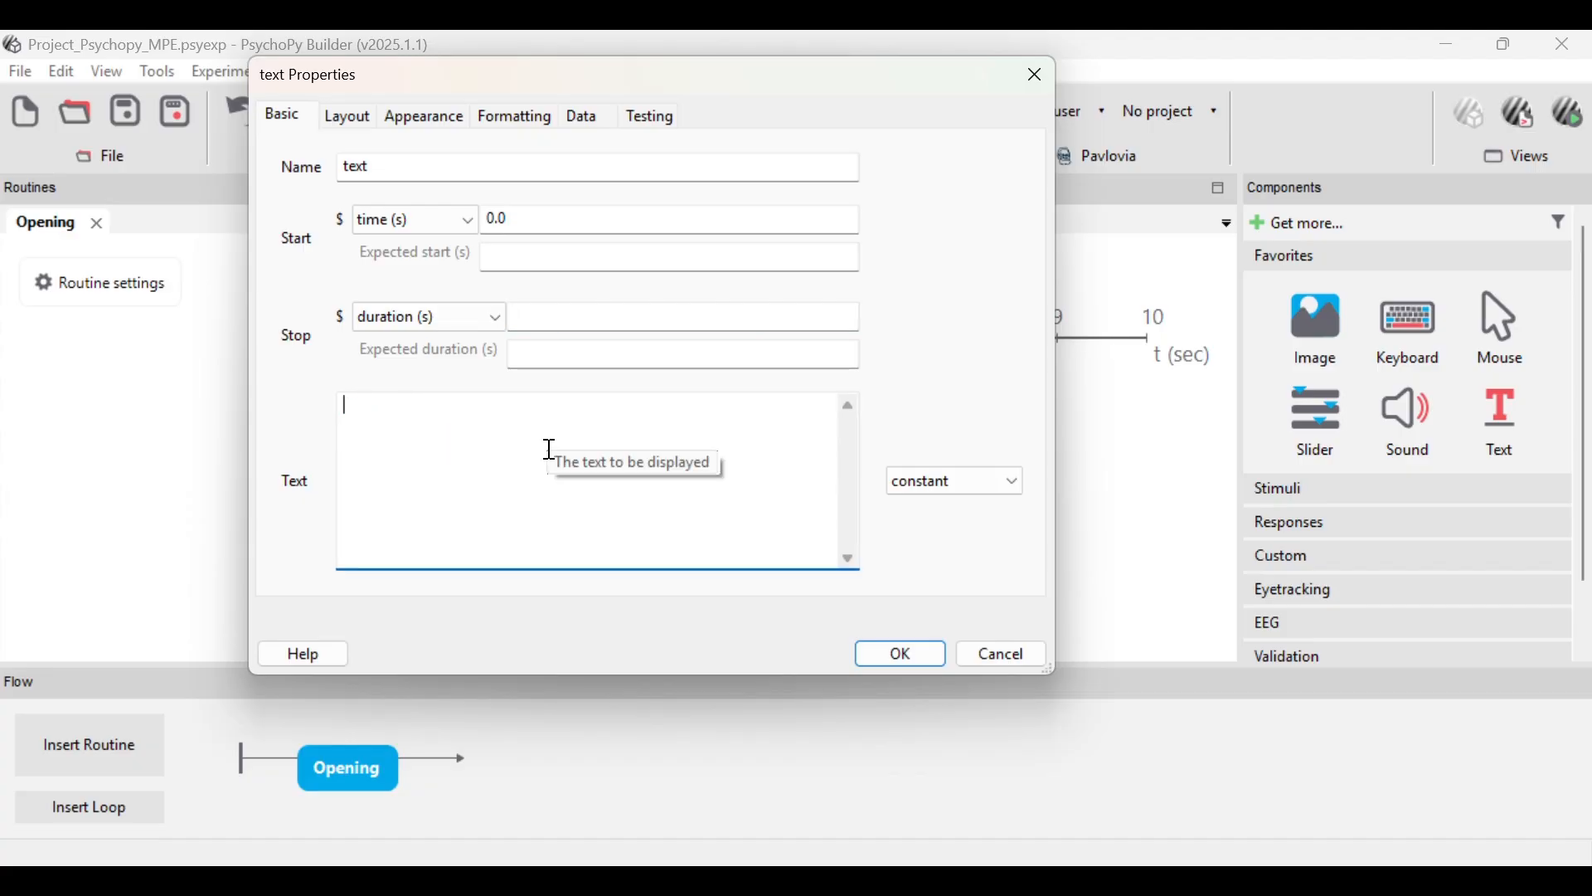
{"action": "type", "text": "SELAMAT DATANG DI ESKPE"}
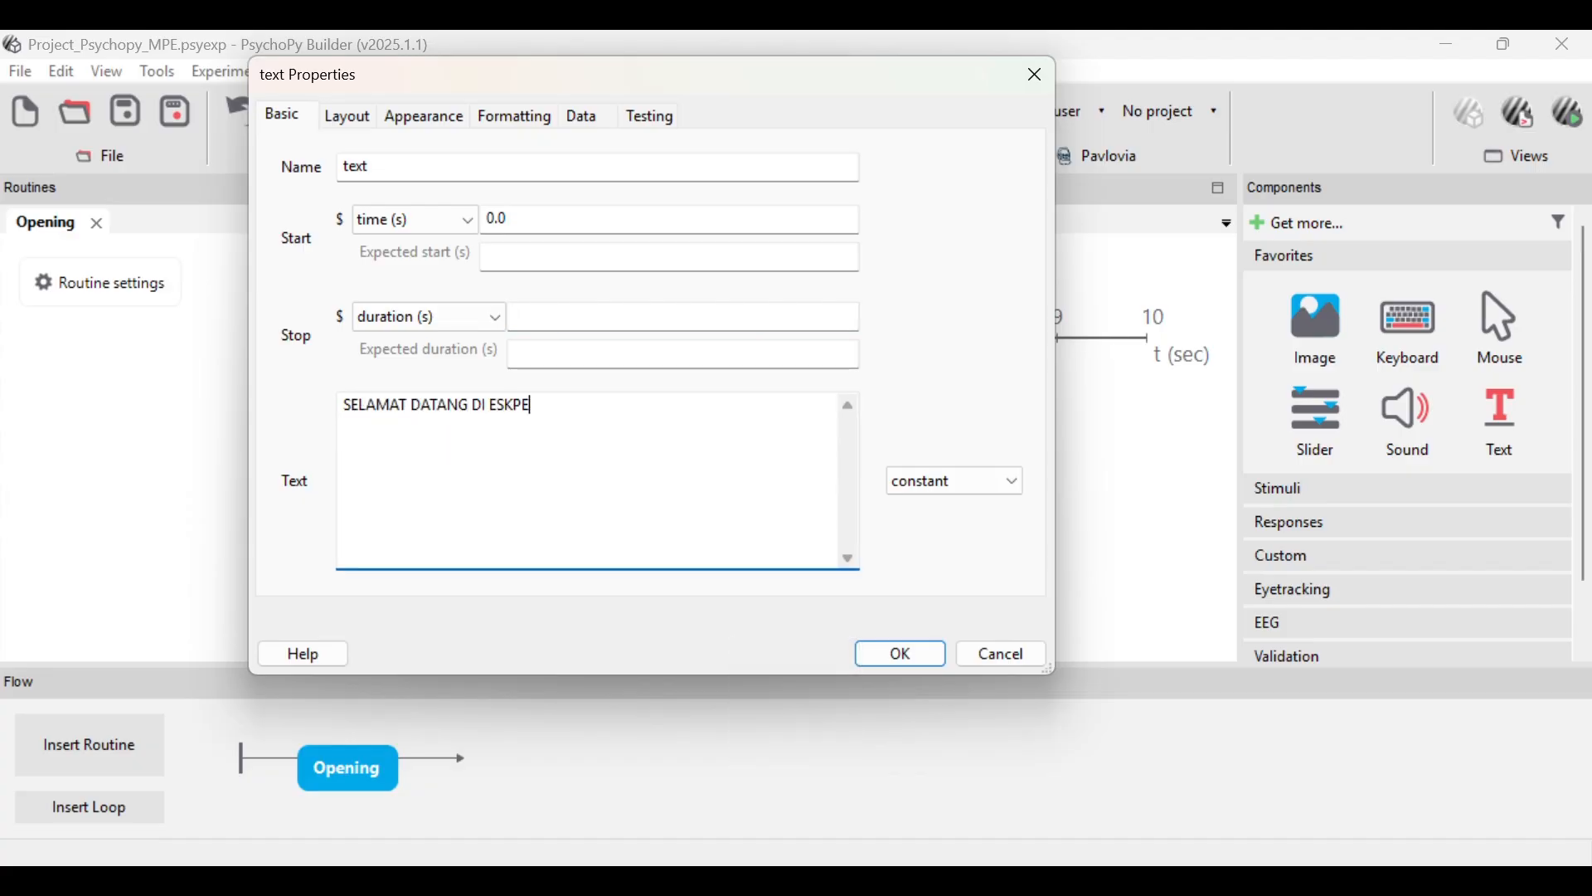
{"action": "type", "text": "RIMEN ESKPLORASI"}
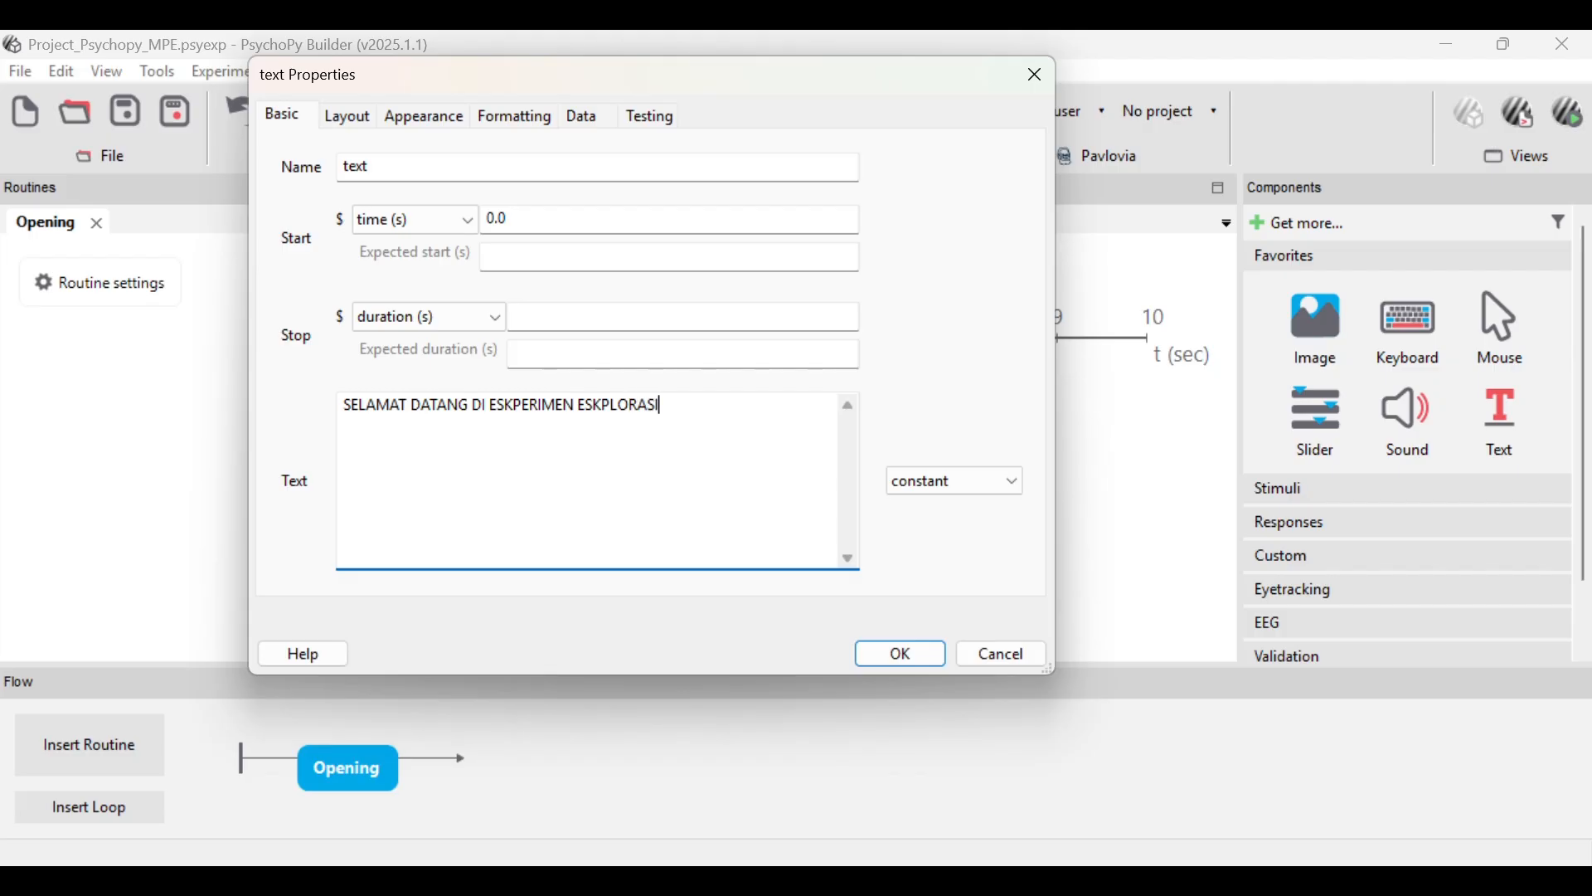
- Position the welcome text at (0, 0.2) in Arial Black, and confirm the component without downloading the font
{"action": "left_click", "coordinate": [359, 121]}
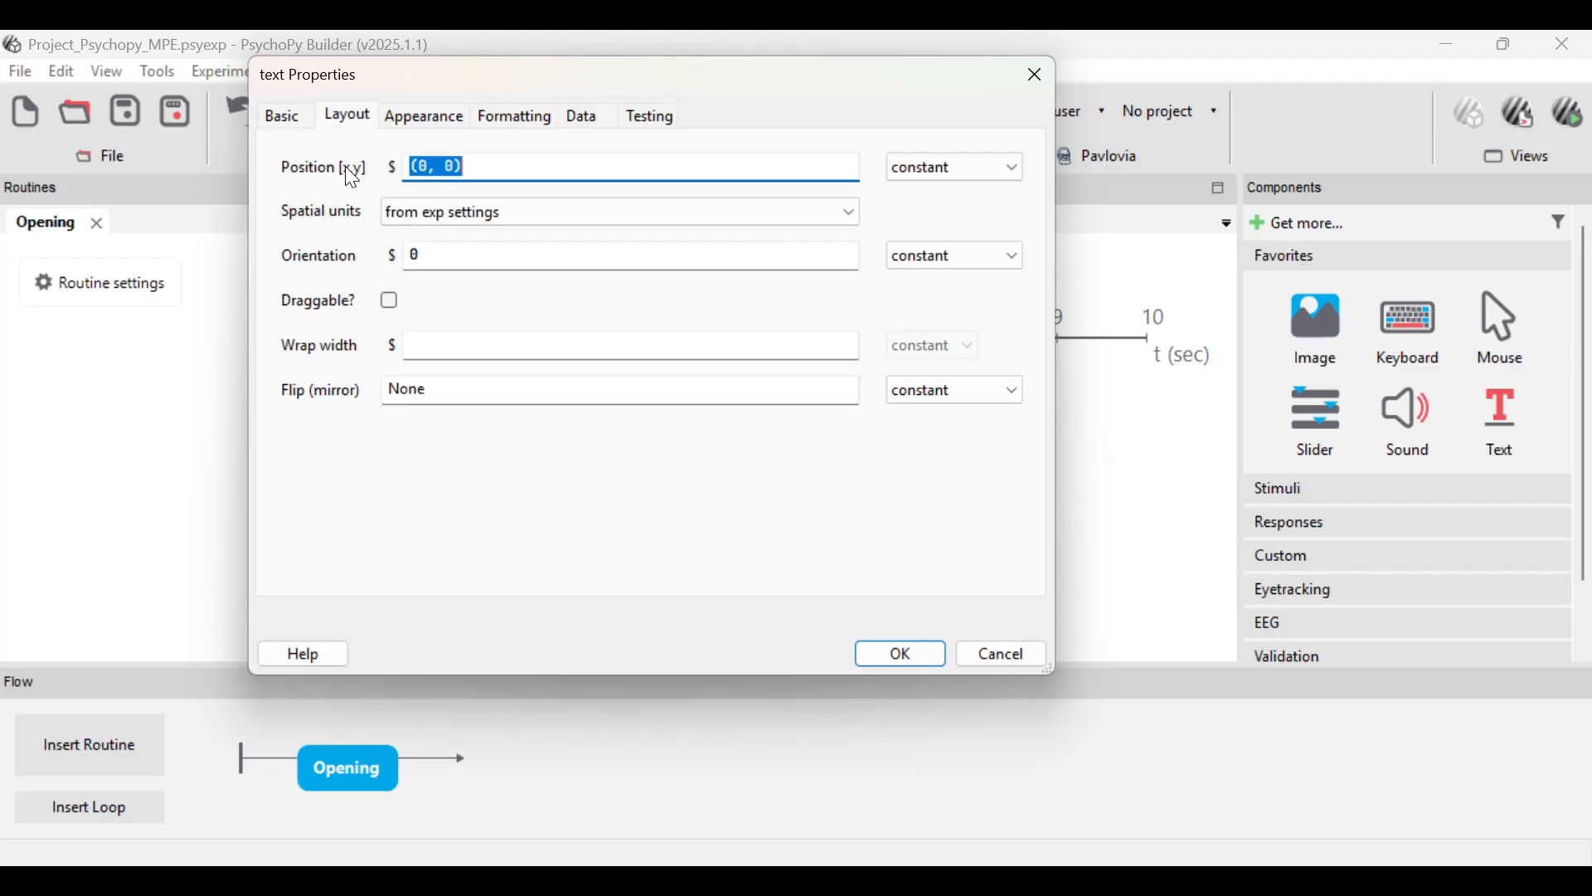
{"action": "left_click", "coordinate": [461, 163]}
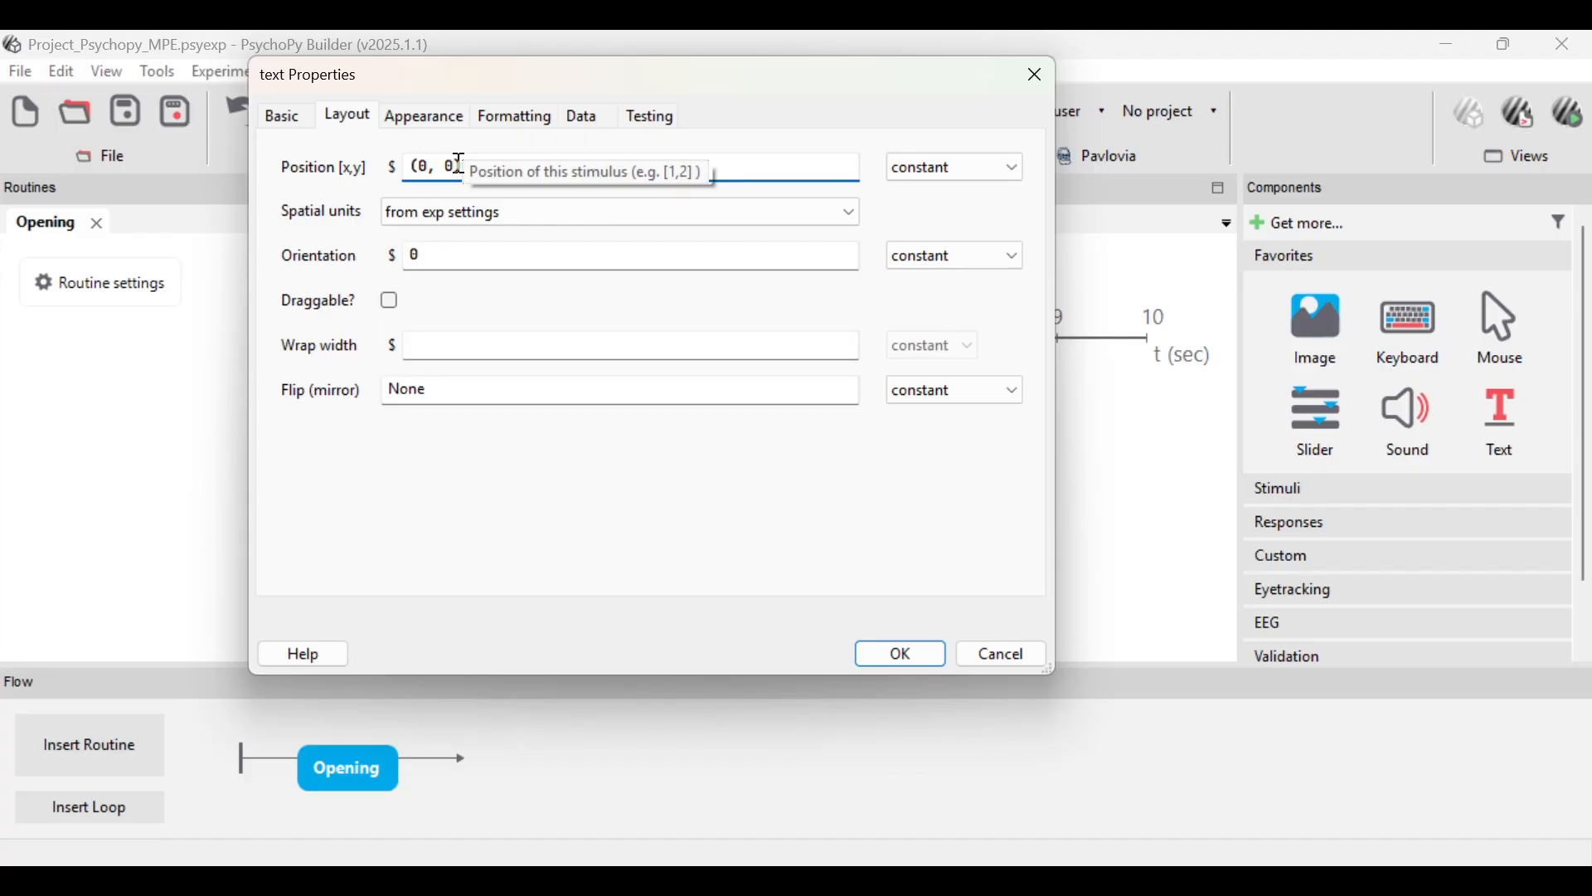
{"action": "type", "text": ".2"}
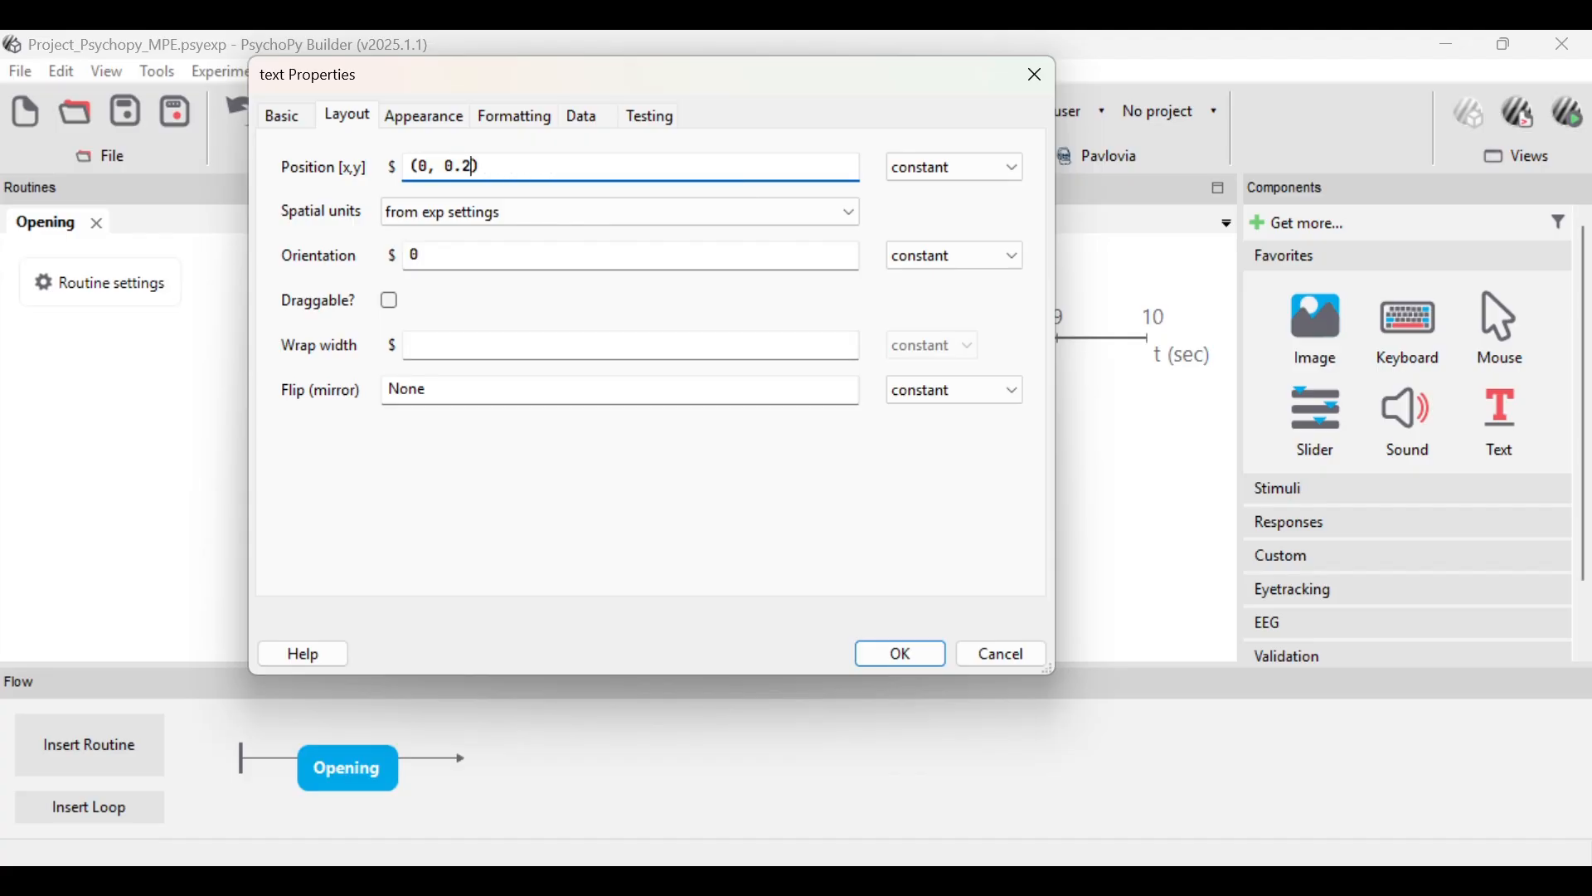
{"action": "left_click", "coordinate": [514, 121]}
{"action": "type", "text": "Arial Black"}
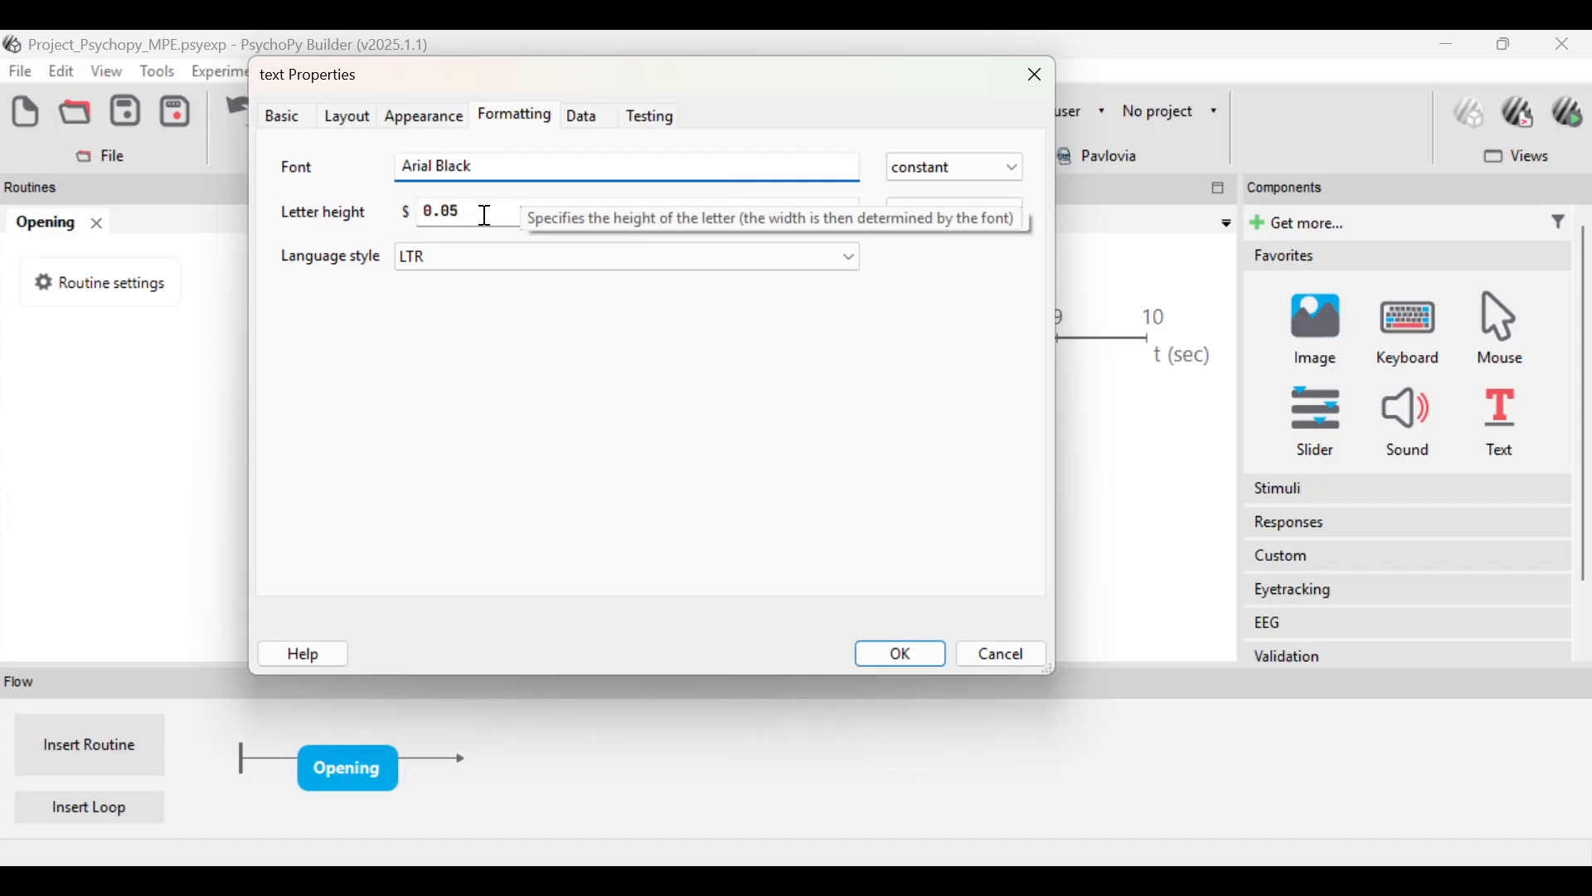
{"action": "left_click", "coordinate": [913, 648]}
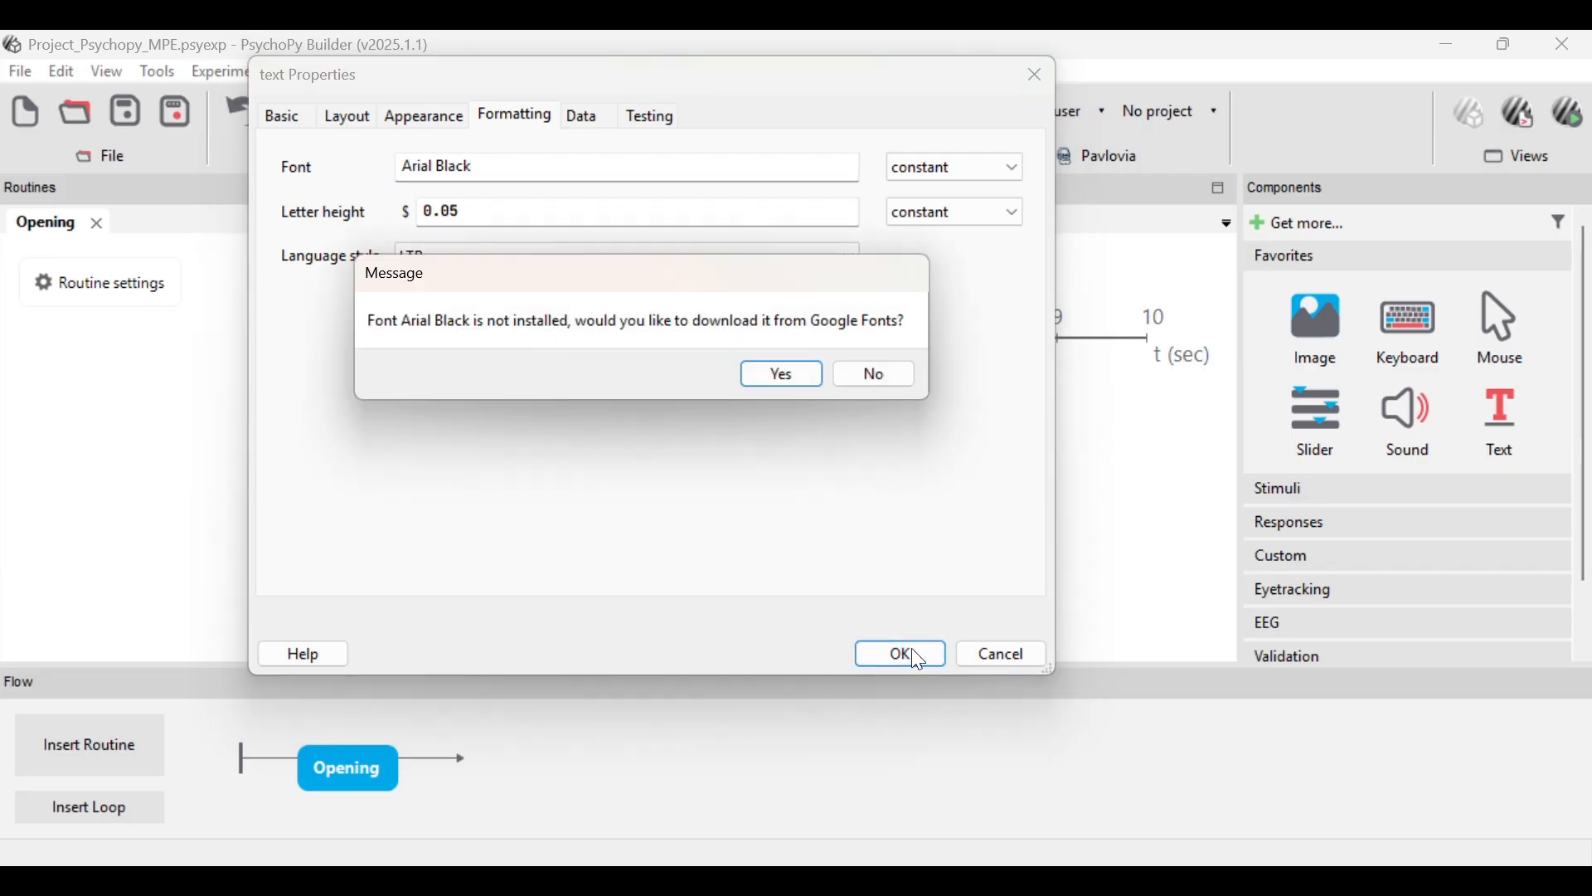
{"action": "left_click", "coordinate": [904, 381]}
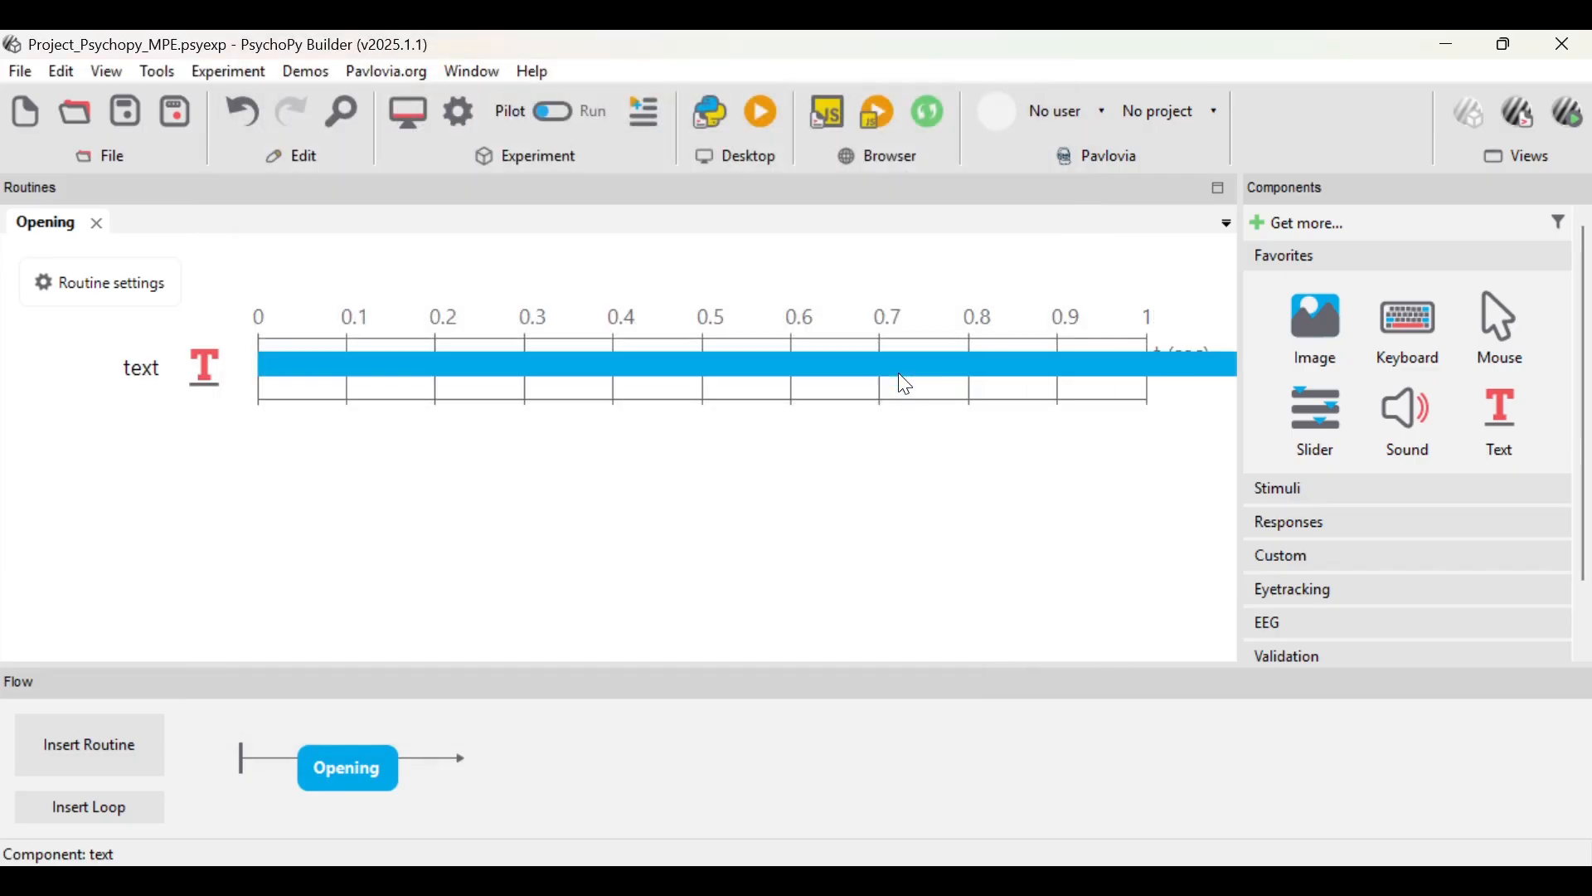
- Add a second text component to the Opening routine with unlimited duration and its placeholder text cleared
{"action": "left_click", "coordinate": [1505, 400]}
{"action": "left_click", "coordinate": [565, 316]}
{"action": "key", "text": "BackSpace"}
{"action": "key", "text": "BackSpace"}
{"action": "key", "text": "BackSpace"}
{"action": "left_click", "coordinate": [500, 464]}
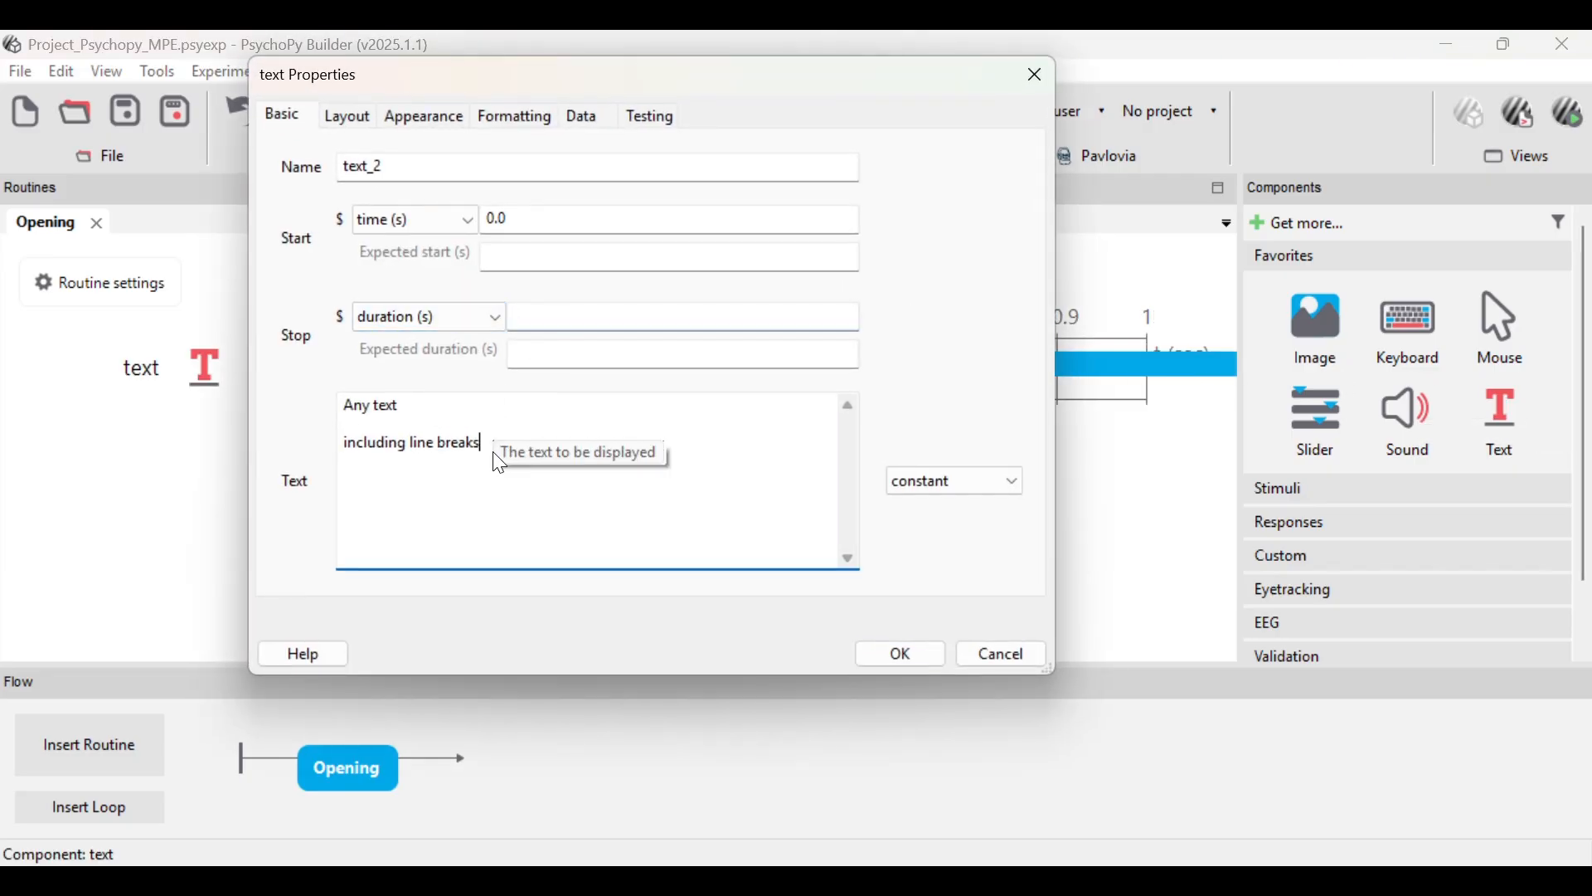
{"action": "key", "text": "ctrl+a"}
{"action": "key", "text": "BackSpace"}
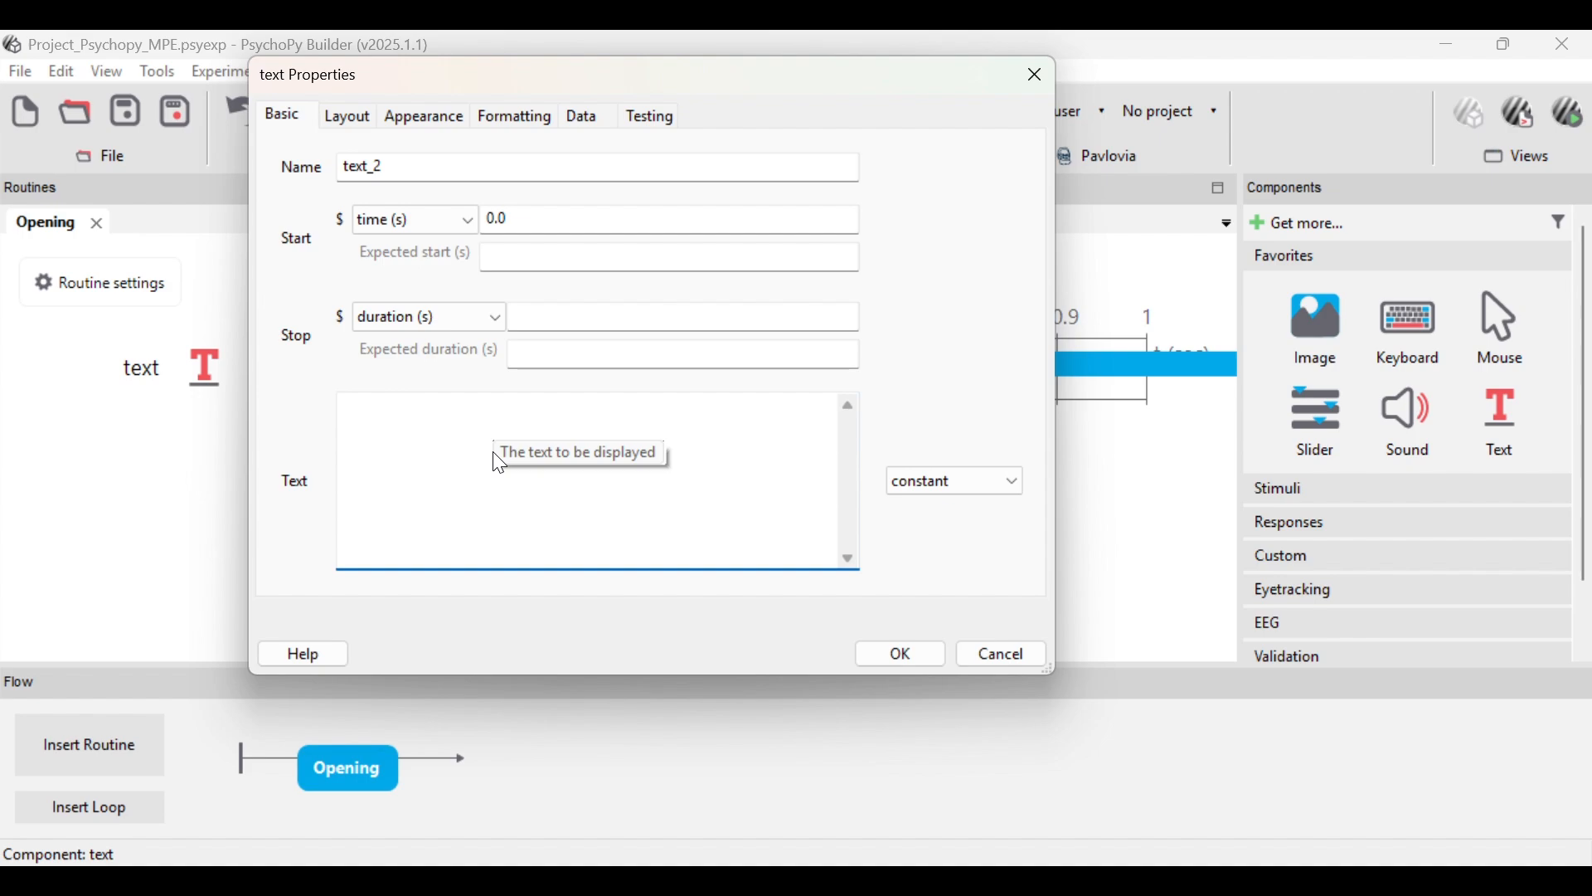
- Enter the two-line instruction text "Di sini kamu akan diminta untuk melakukan beberapa tugas sederhana. Tidak perlu khawatir dalam menjawab, karena tidak ada jawaban benar atau salah."
{"action": "key", "text": "Caps_Lock"}
{"action": "type", "text": "D"}
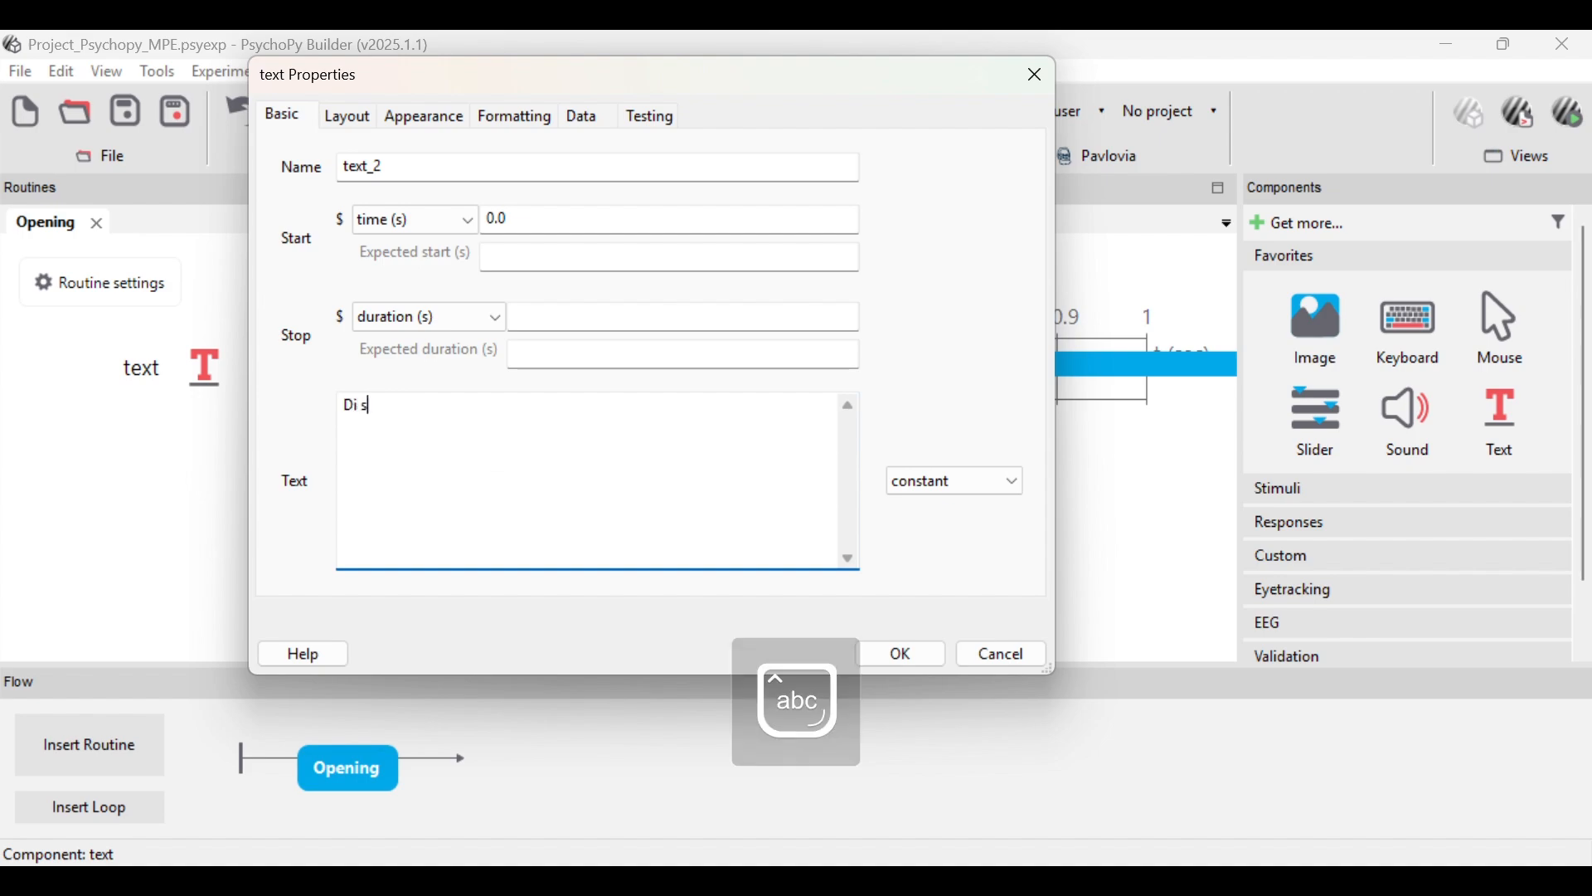
{"action": "type", "text": "i sini kamu akan diminta u"}
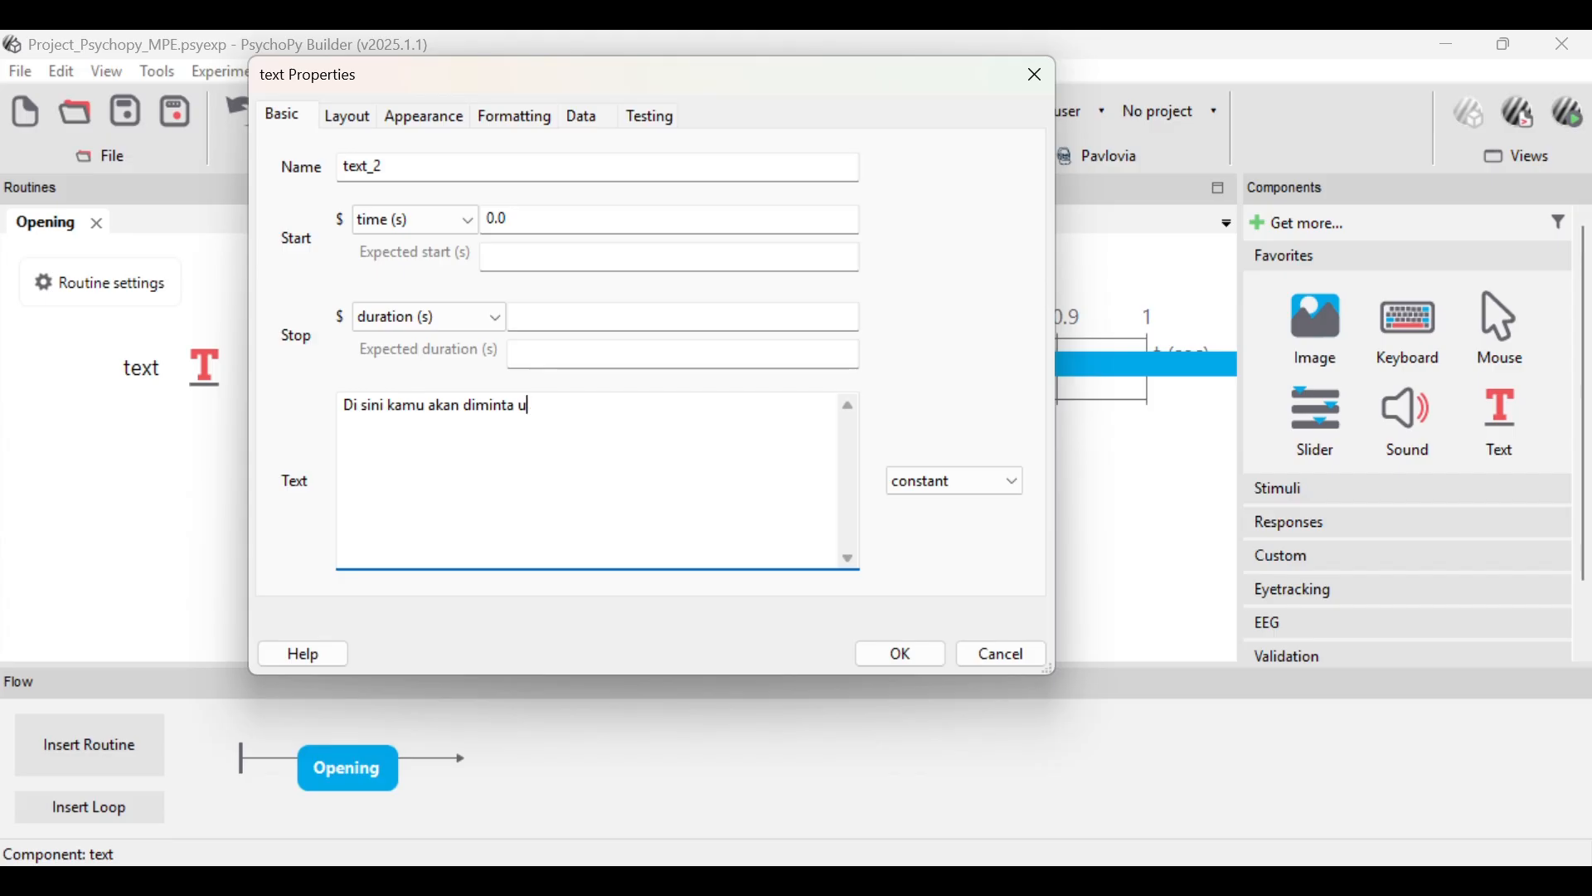
{"action": "type", "text": "ntuk melakukan beberapa tugas sed"}
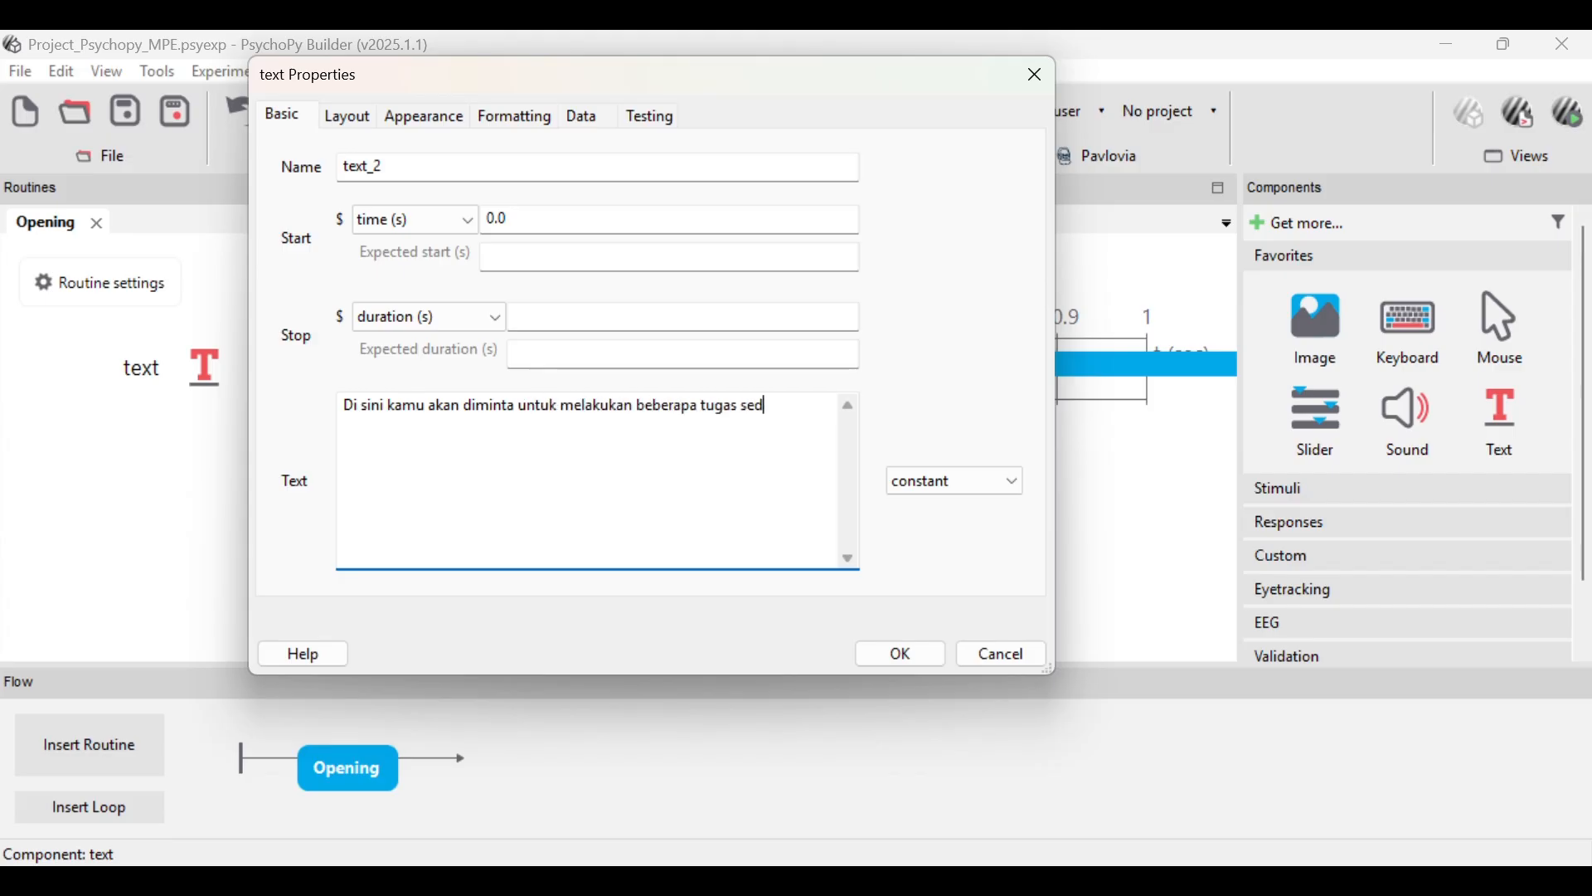
{"action": "type", "text": "erhana."}
{"action": "key", "text": "Return"}
{"action": "type", "text": "Tidak perlu "}
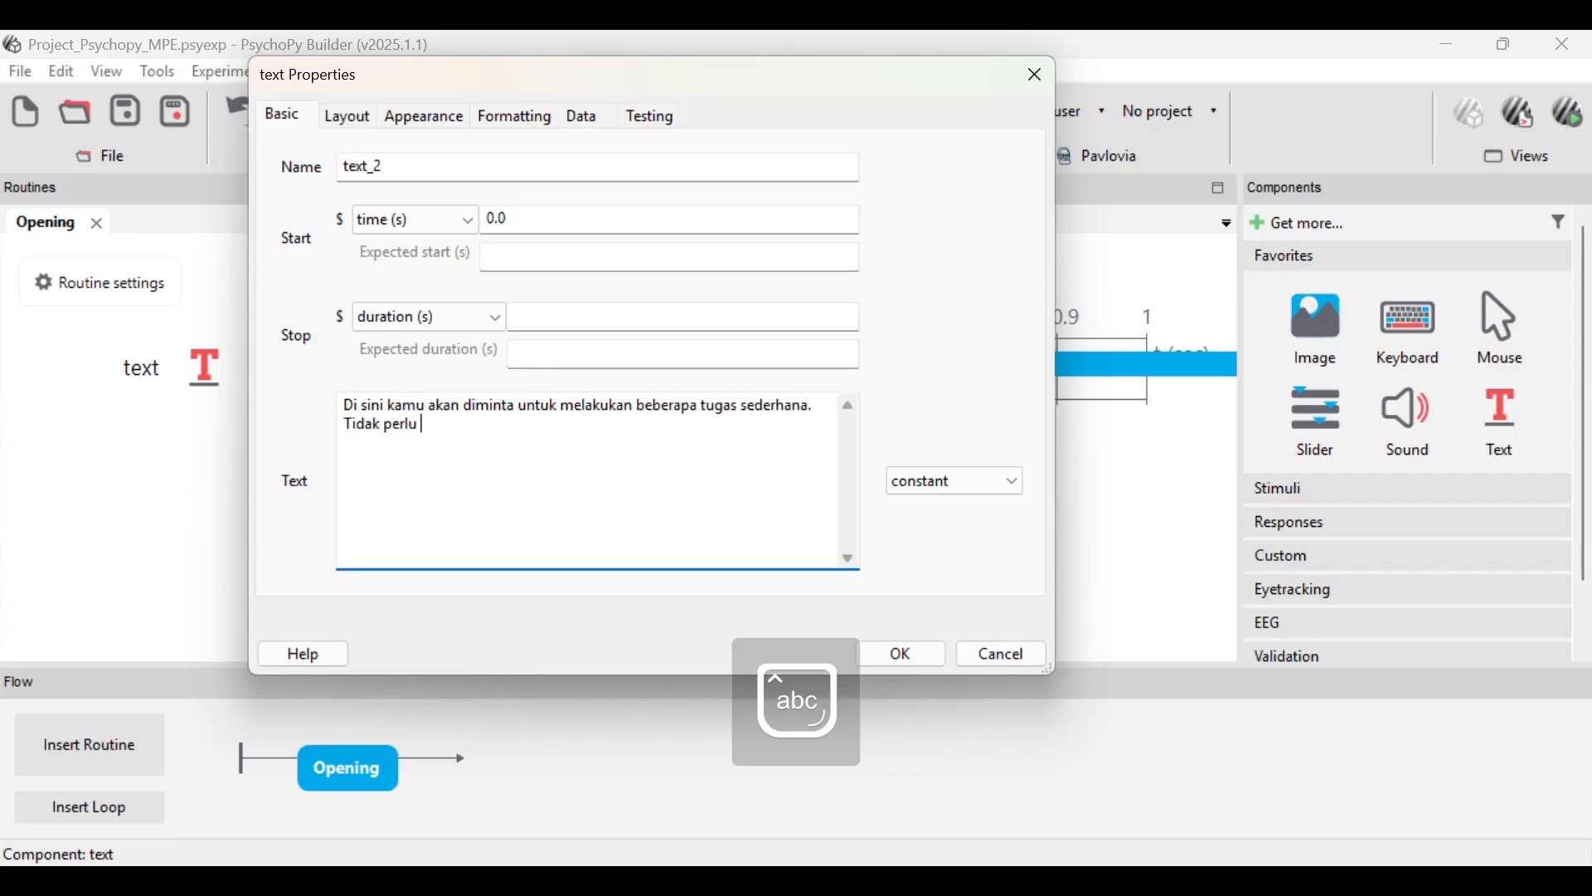
{"action": "type", "text": "khawatir dalam menjaw"}
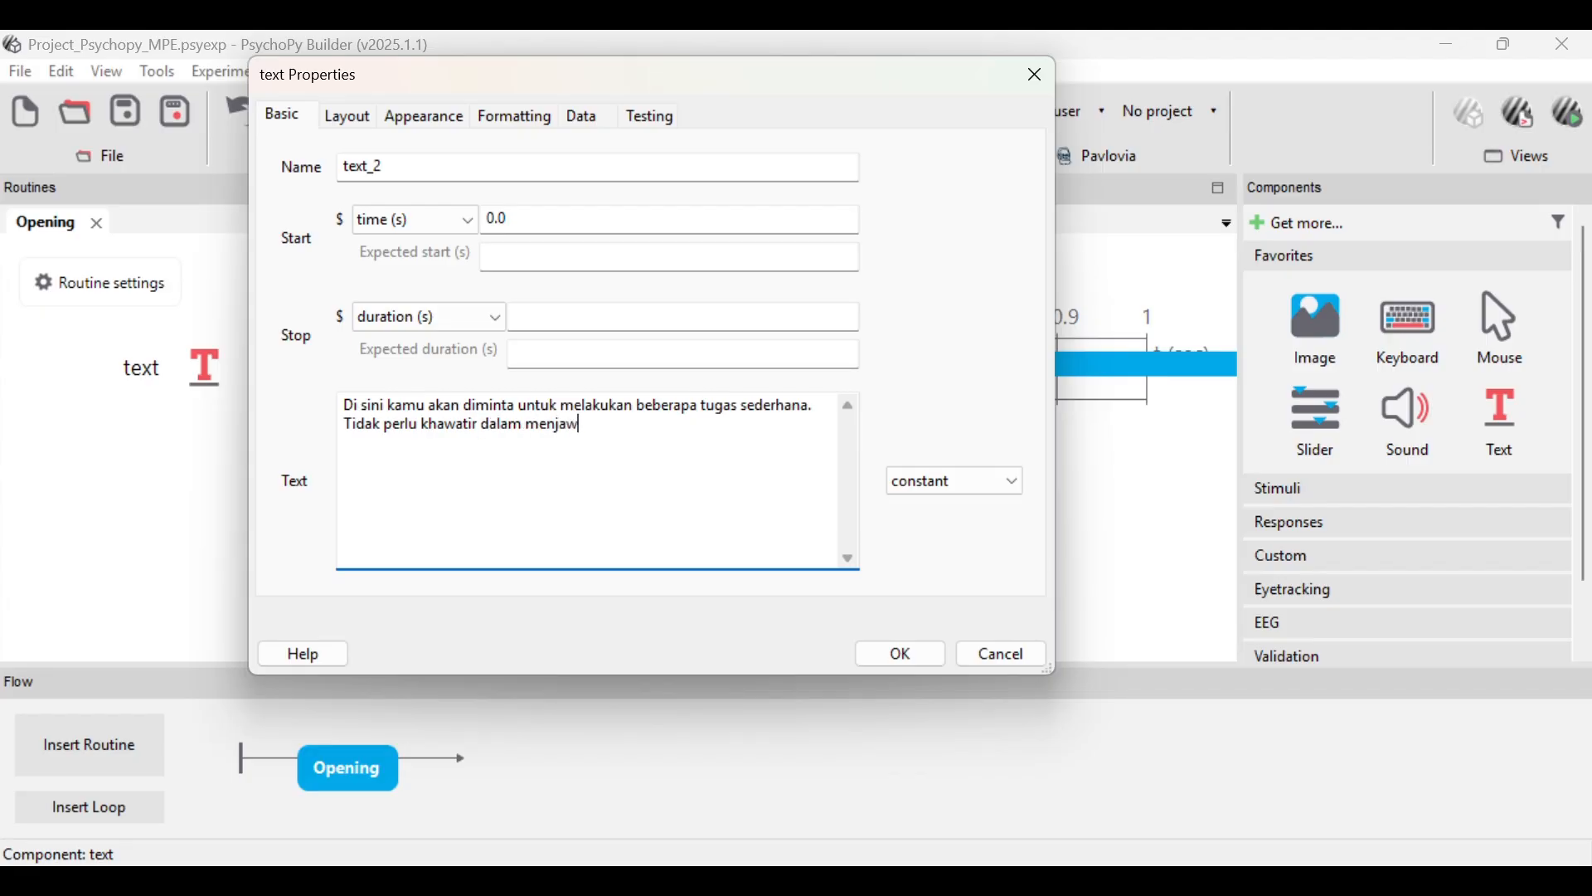
{"action": "type", "text": "ab, karena tidak ada jawaban benar atau salah."}
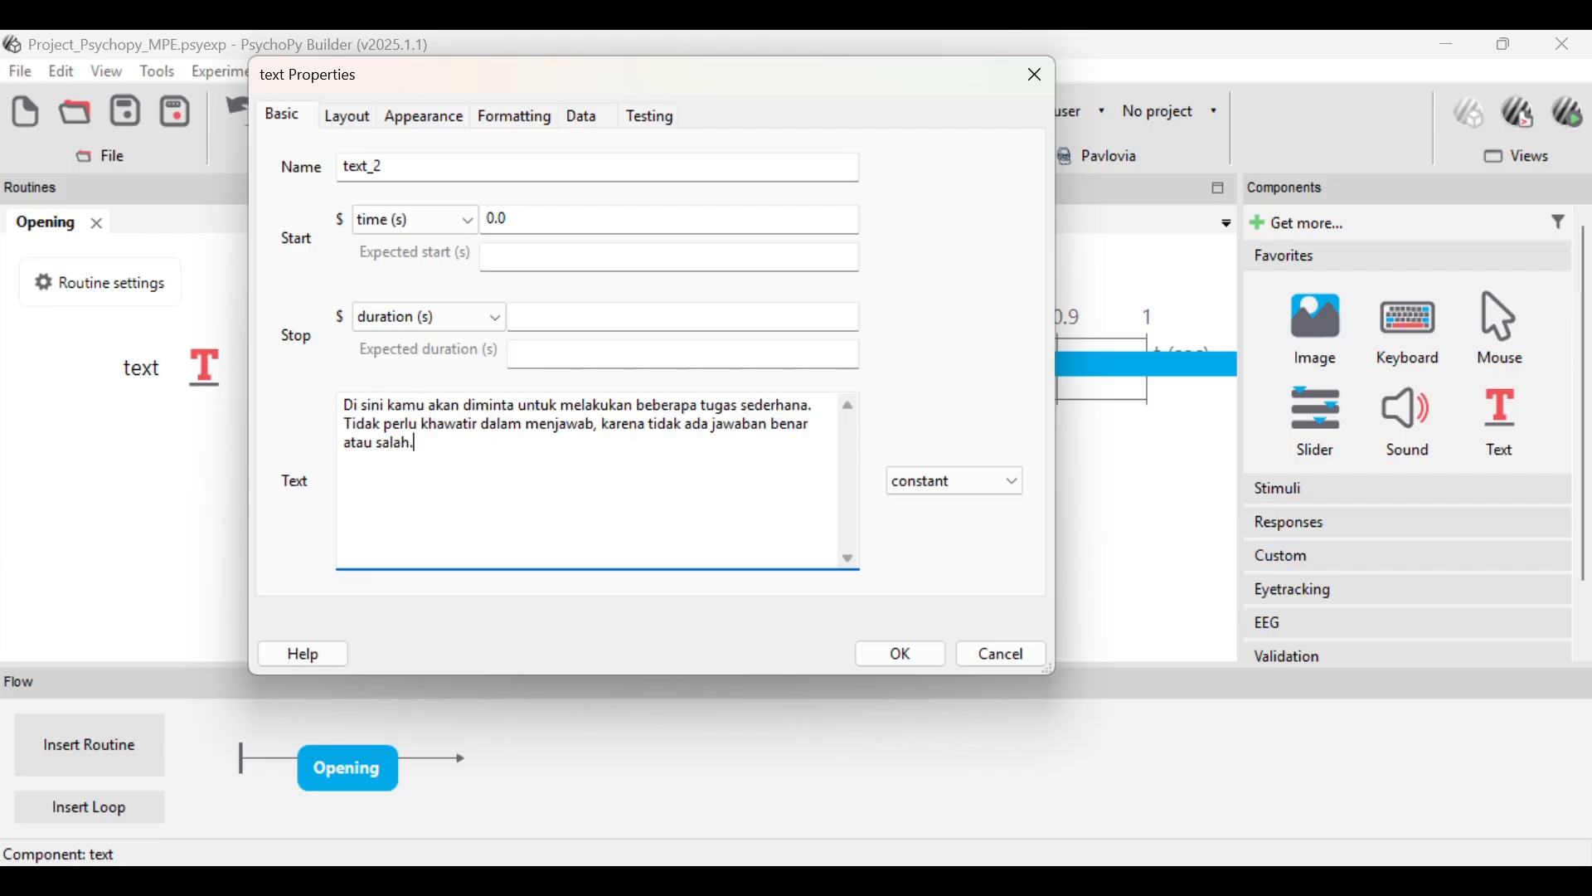
- Add the closing line "Kalau kamu sudah siap, tekan 'spasi' untuk mulai!" two blank lines below the instructions
{"action": "key", "text": "Return"}
{"action": "key", "text": "Return"}
{"action": "key", "text": "Caps_Lock"}
{"action": "type", "text": "K"}
{"action": "key", "text": "Caps_Lock"}
{"action": "type", "text": "alau k"}
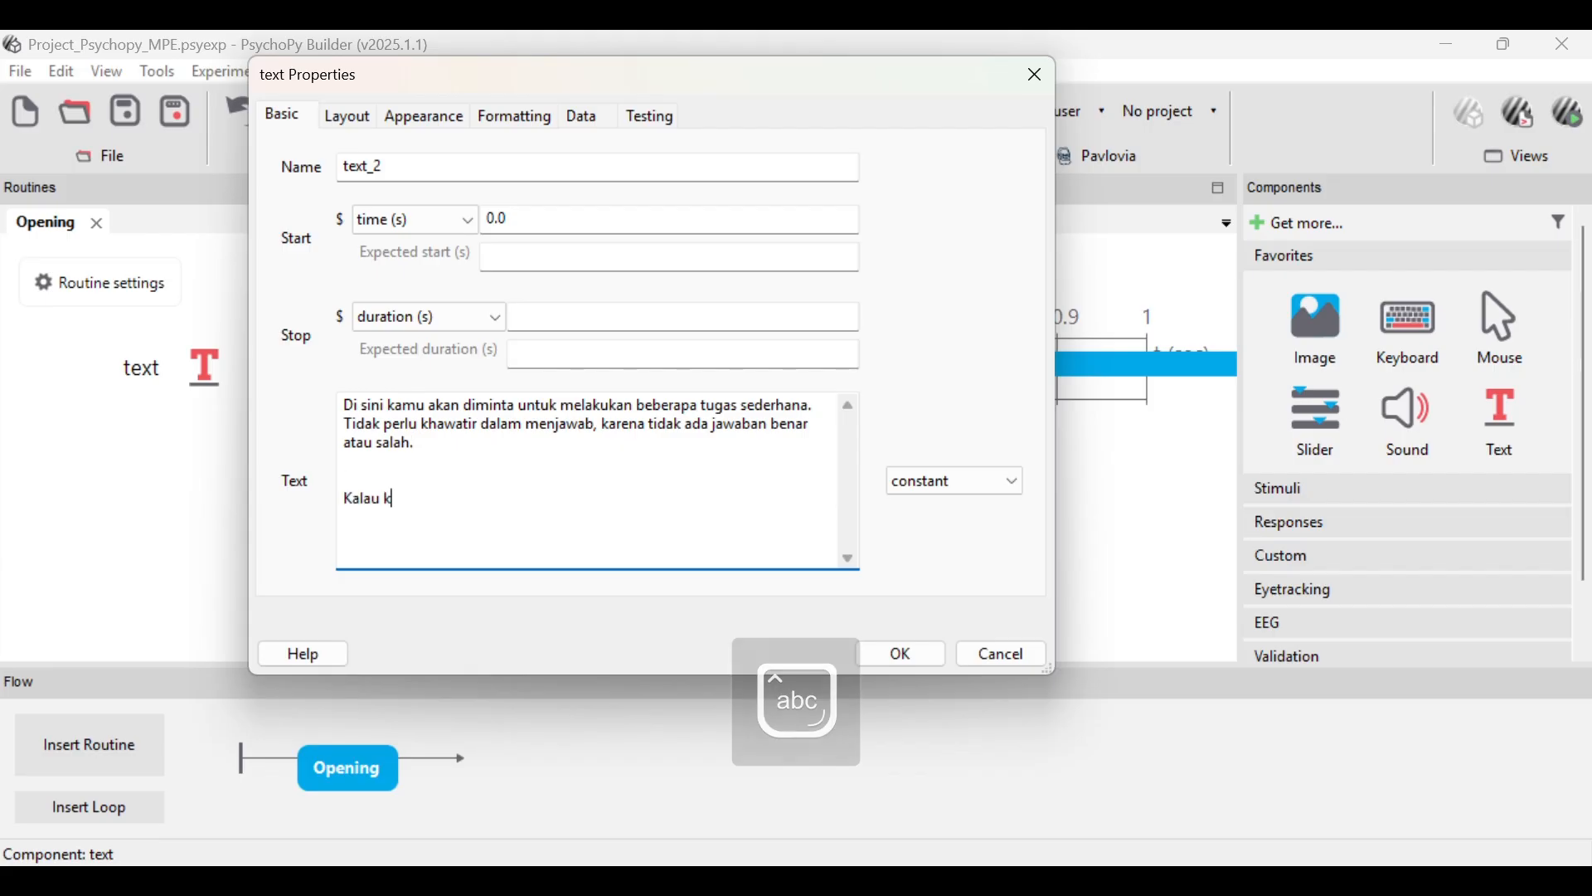
{"action": "type", "text": "amu sudah siap, tekan 'sp"}
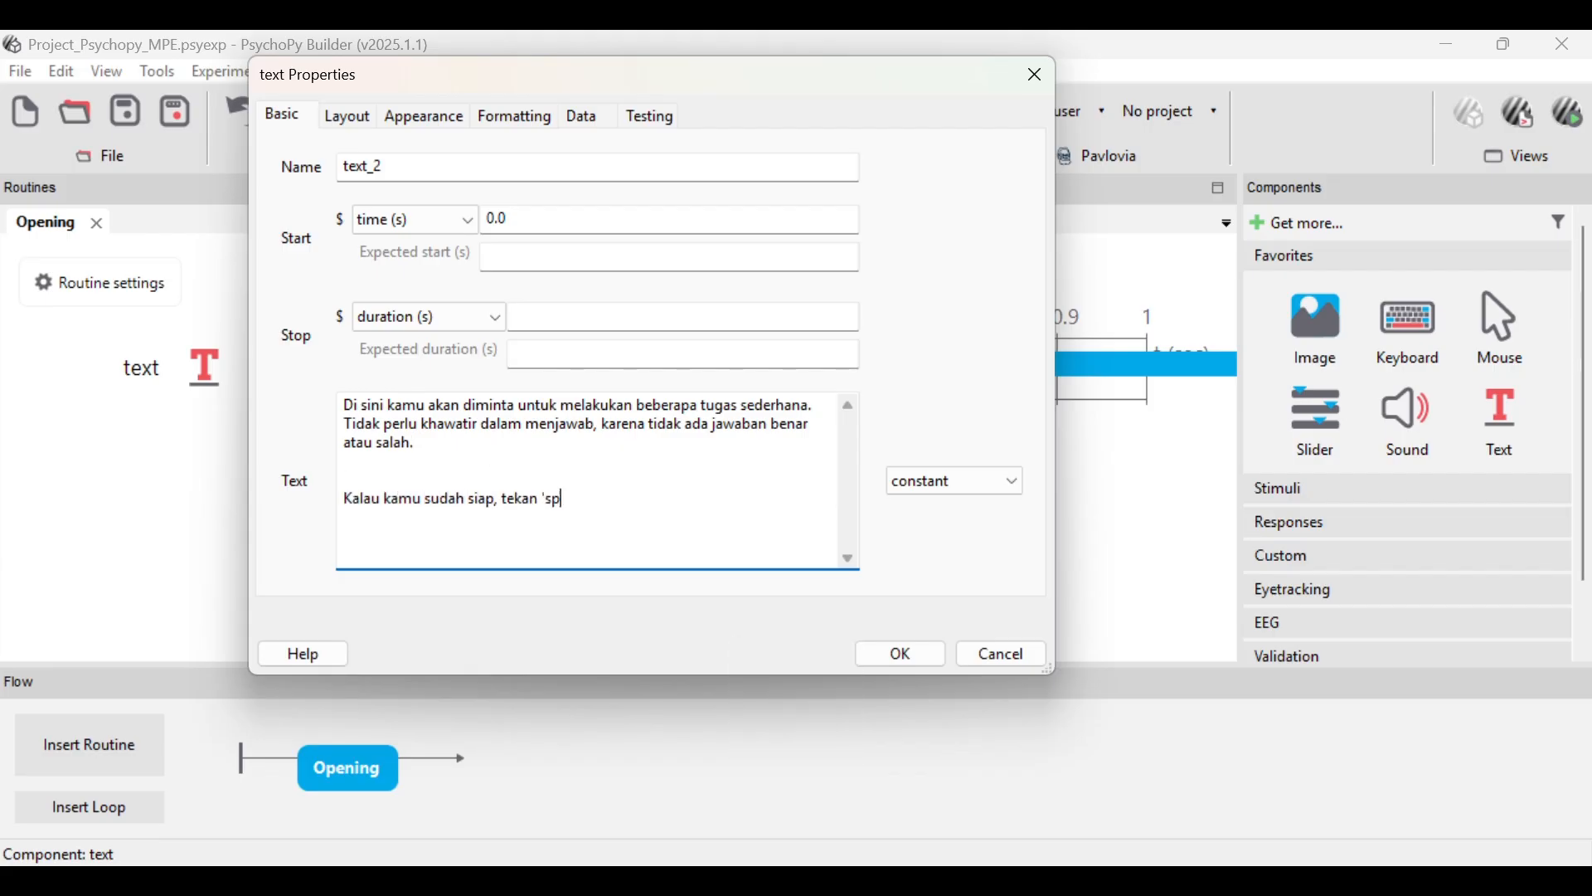
{"action": "type", "text": "asi' untuk mulai!"}
- Position the instruction text at (0, -0.1), set its letter height to 0.04, and confirm the component
{"action": "left_click", "coordinate": [347, 116]}
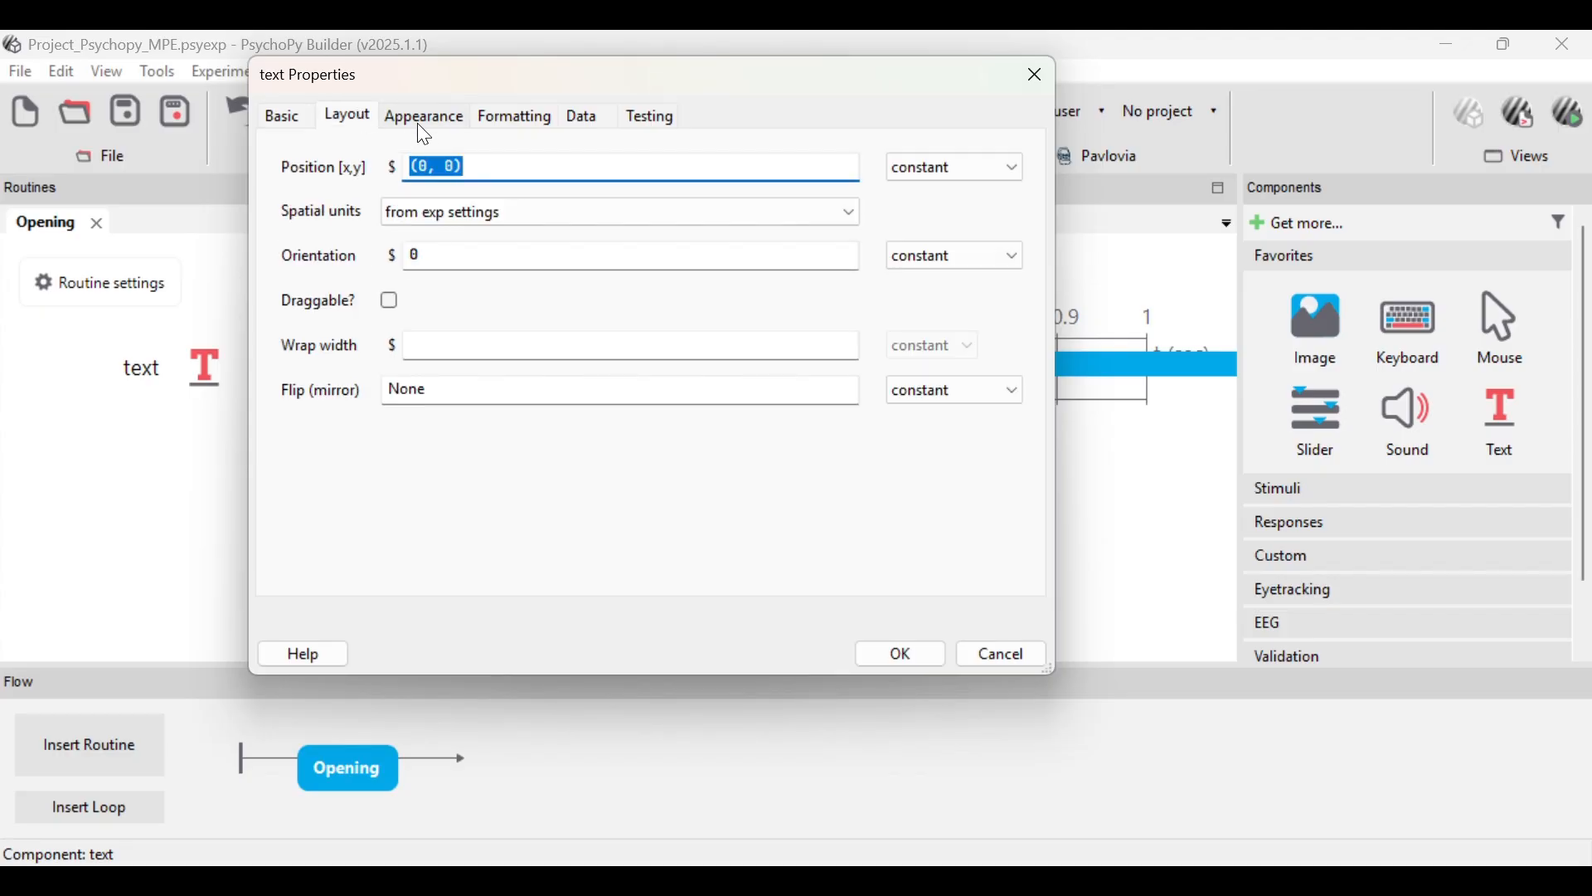
{"action": "left_click", "coordinate": [448, 169]}
{"action": "type", "text": "-0.1"}
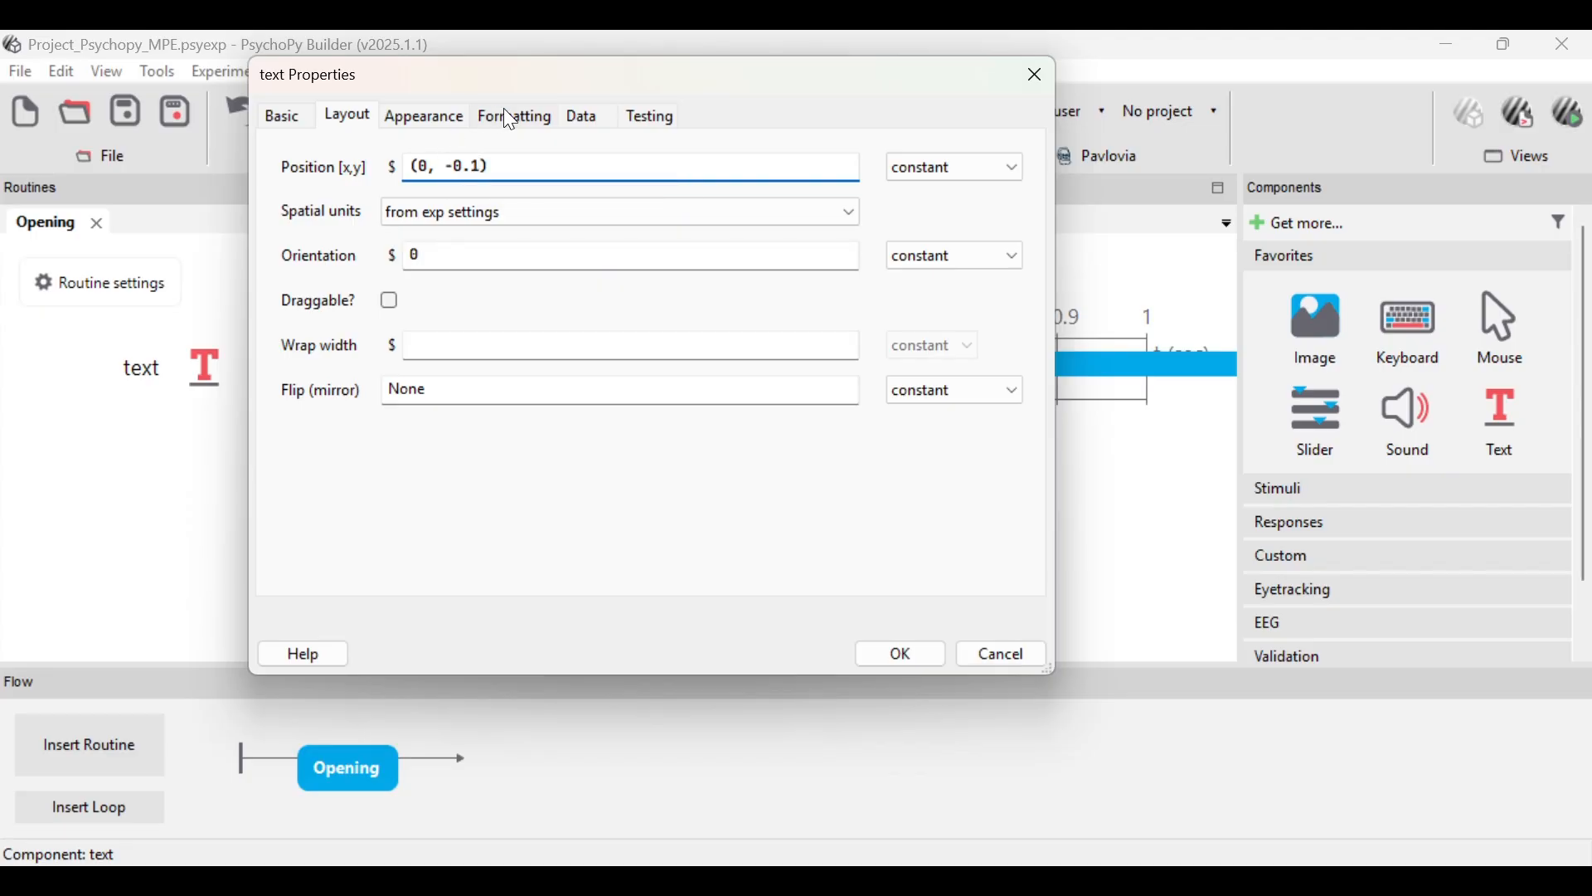
{"action": "left_click", "coordinate": [510, 117]}
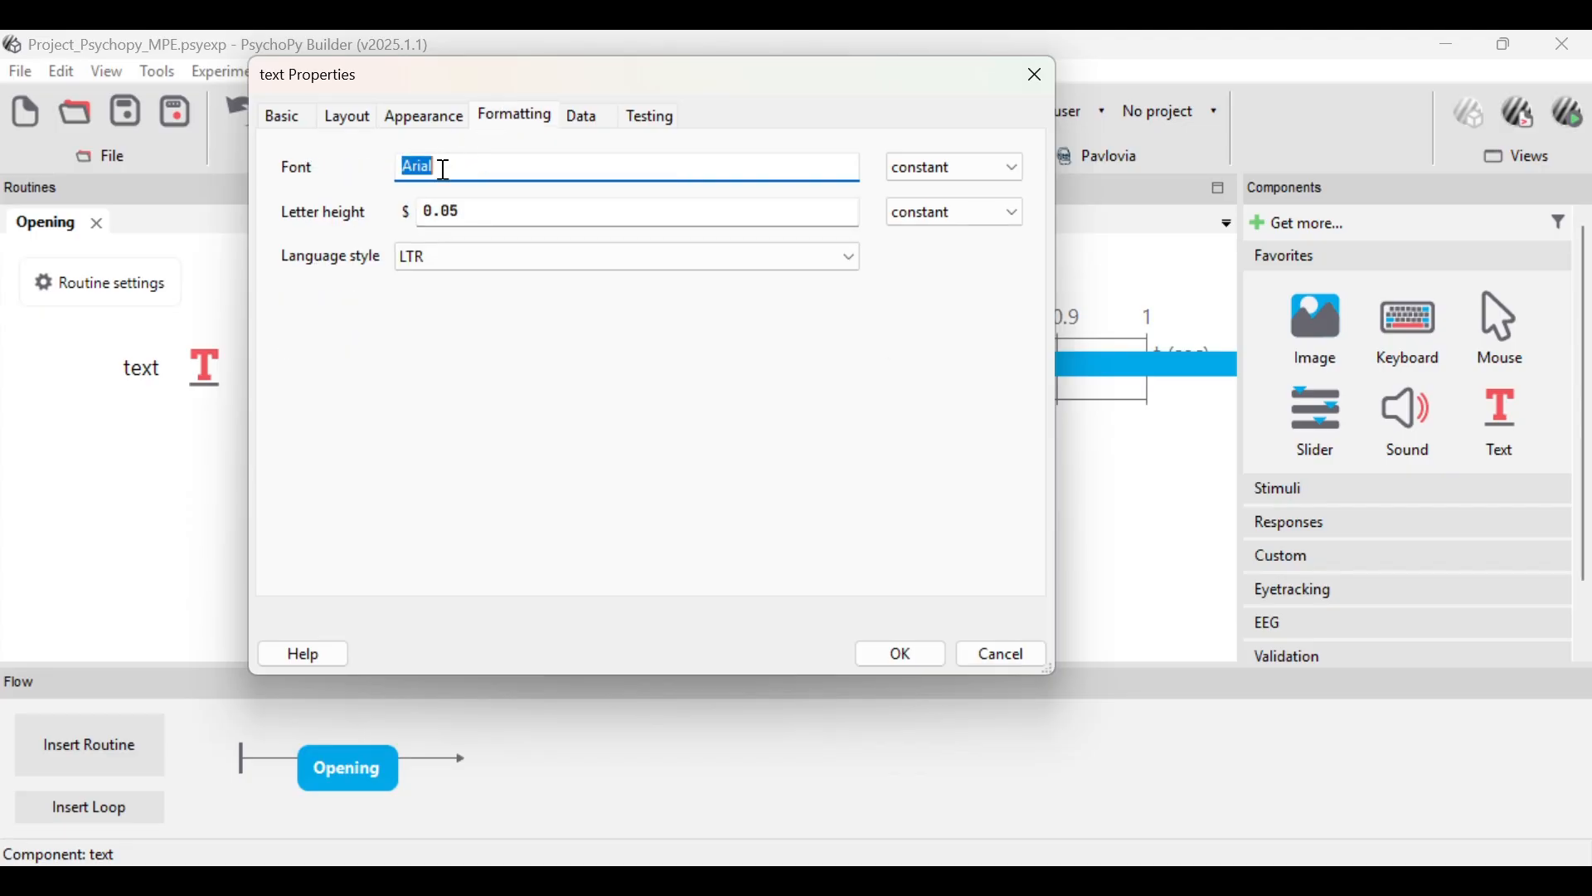
{"action": "left_click", "coordinate": [492, 213]}
{"action": "type", "text": "4"}
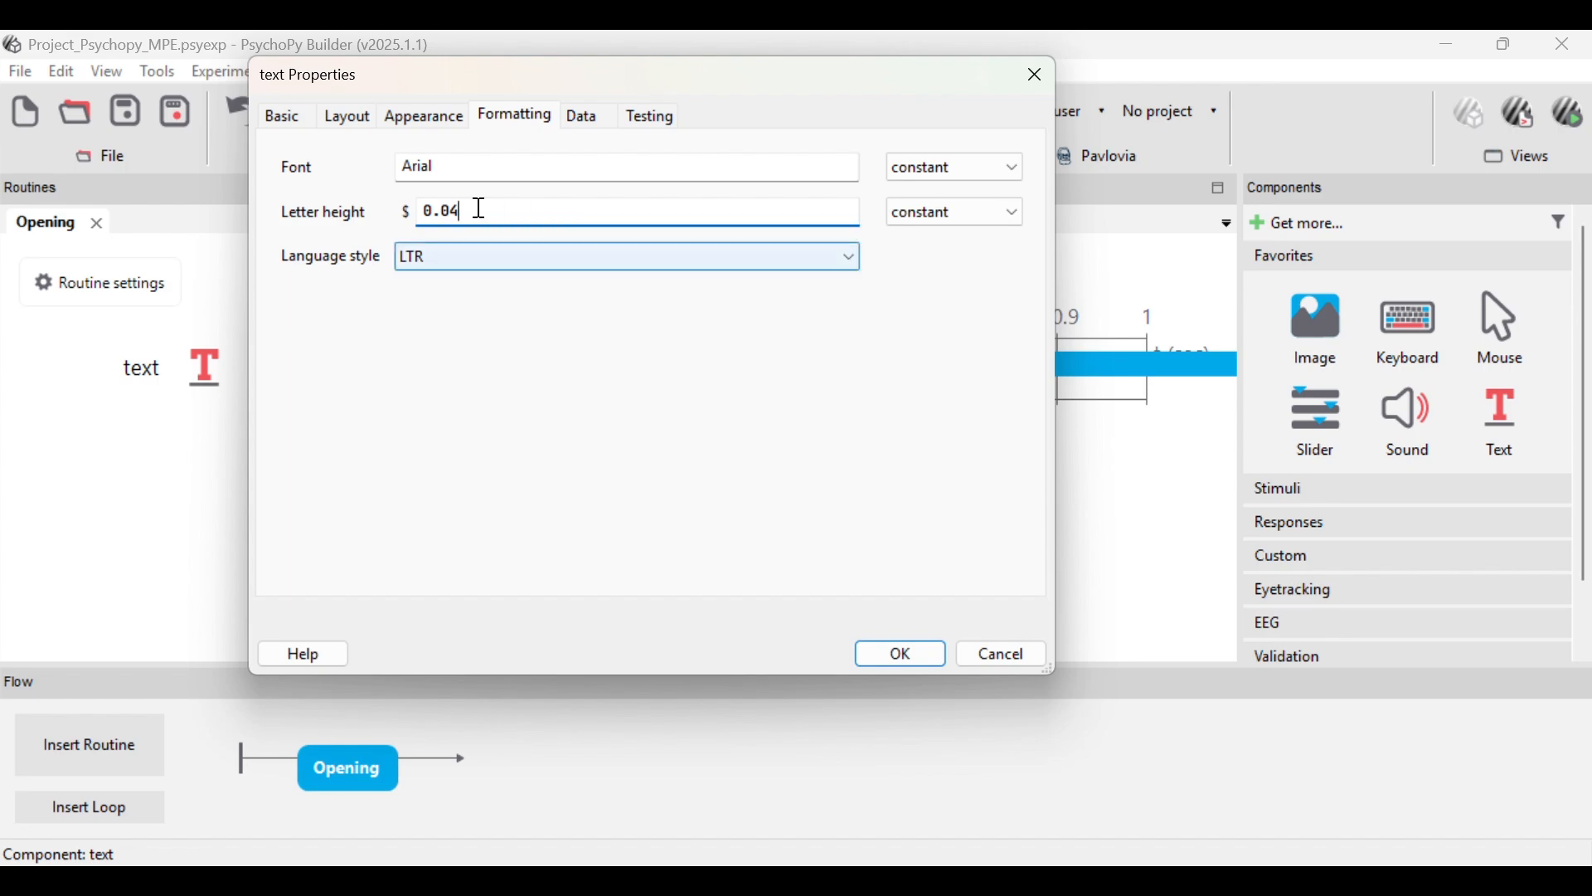
{"action": "left_click", "coordinate": [901, 653]}
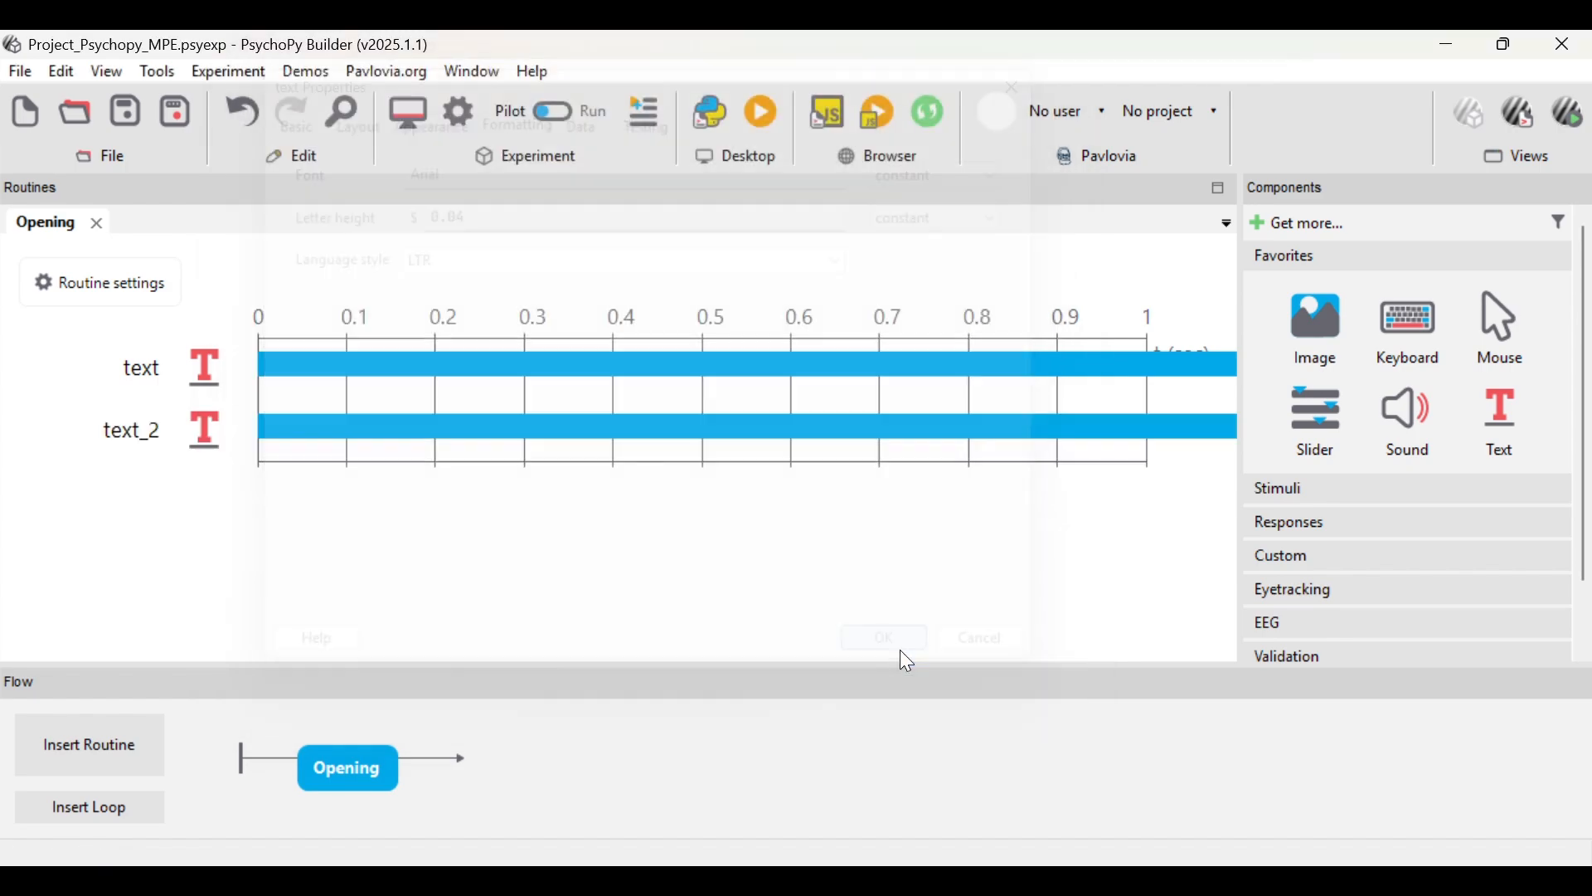
- Add a keyboard response to the Opening routine that allows only 'space'
{"action": "left_click", "coordinate": [1411, 328]}
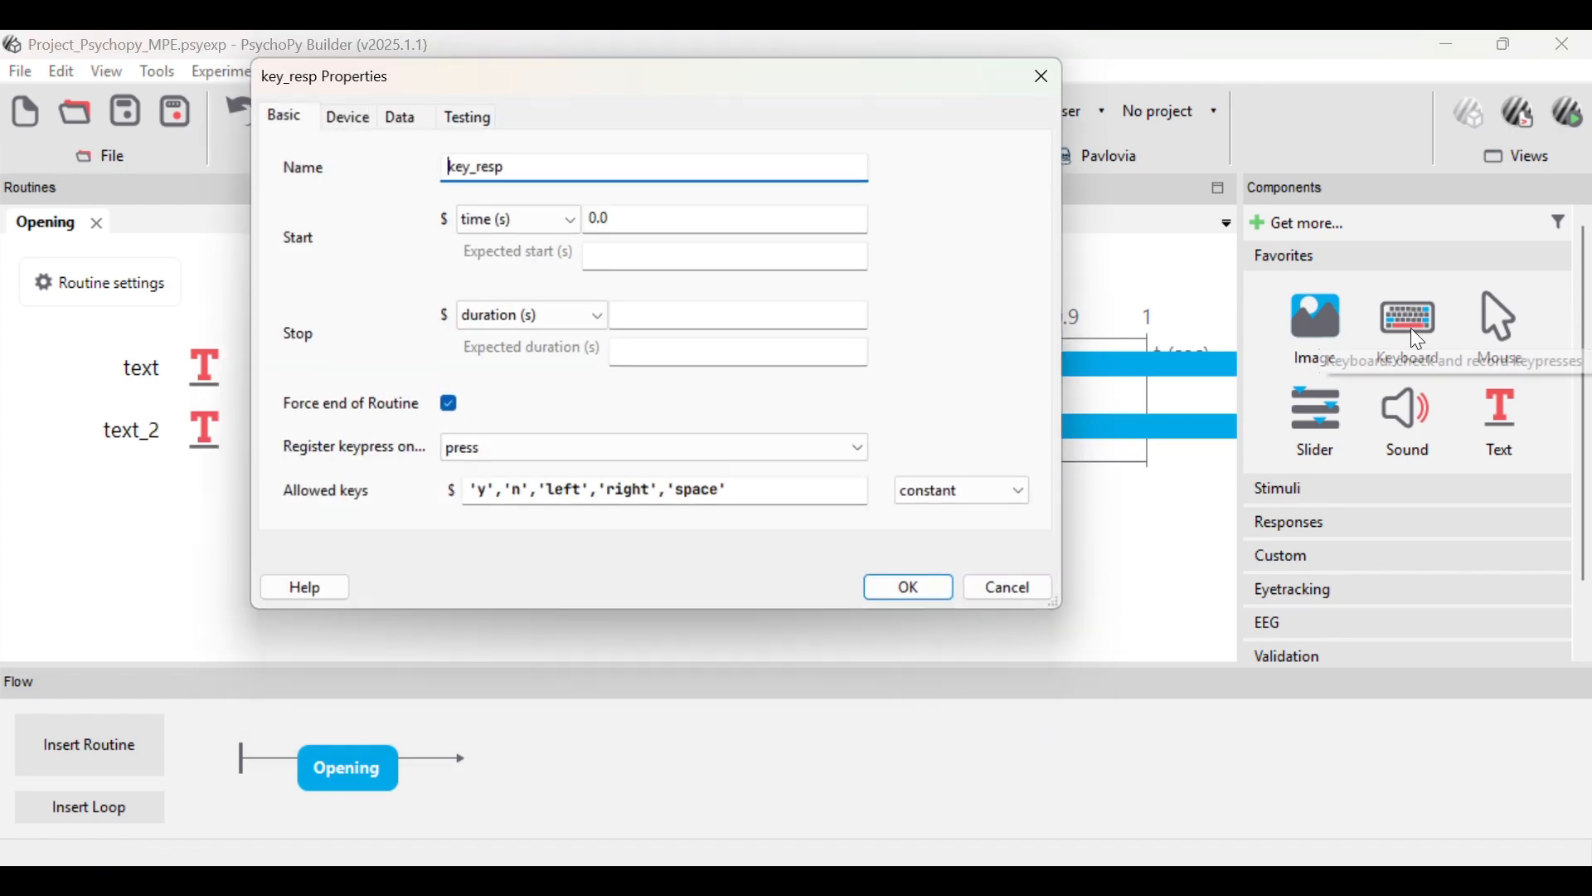
{"action": "left_click", "coordinate": [723, 495]}
{"action": "key", "text": "BackSpace"}
{"action": "key", "text": "BackSpace"}
{"action": "key", "text": "BackSpace"}
{"action": "key", "text": "BackSpace"}
{"action": "key", "text": "BackSpace"}
{"action": "key", "text": "BackSpace"}
{"action": "key", "text": "BackSpace"}
{"action": "key", "text": "BackSpace"}
{"action": "key", "text": "BackSpace"}
{"action": "key", "text": "BackSpace"}
{"action": "key", "text": "BackSpace"}
{"action": "key", "text": "BackSpace"}
{"action": "key", "text": "BackSpace"}
{"action": "key", "text": "BackSpace"}
{"action": "key", "text": "BackSpace"}
{"action": "key", "text": "BackSpace"}
{"action": "key", "text": "BackSpace"}
{"action": "key", "text": "BackSpace"}
{"action": "key", "text": "BackSpace"}
{"action": "key", "text": "BackSpace"}
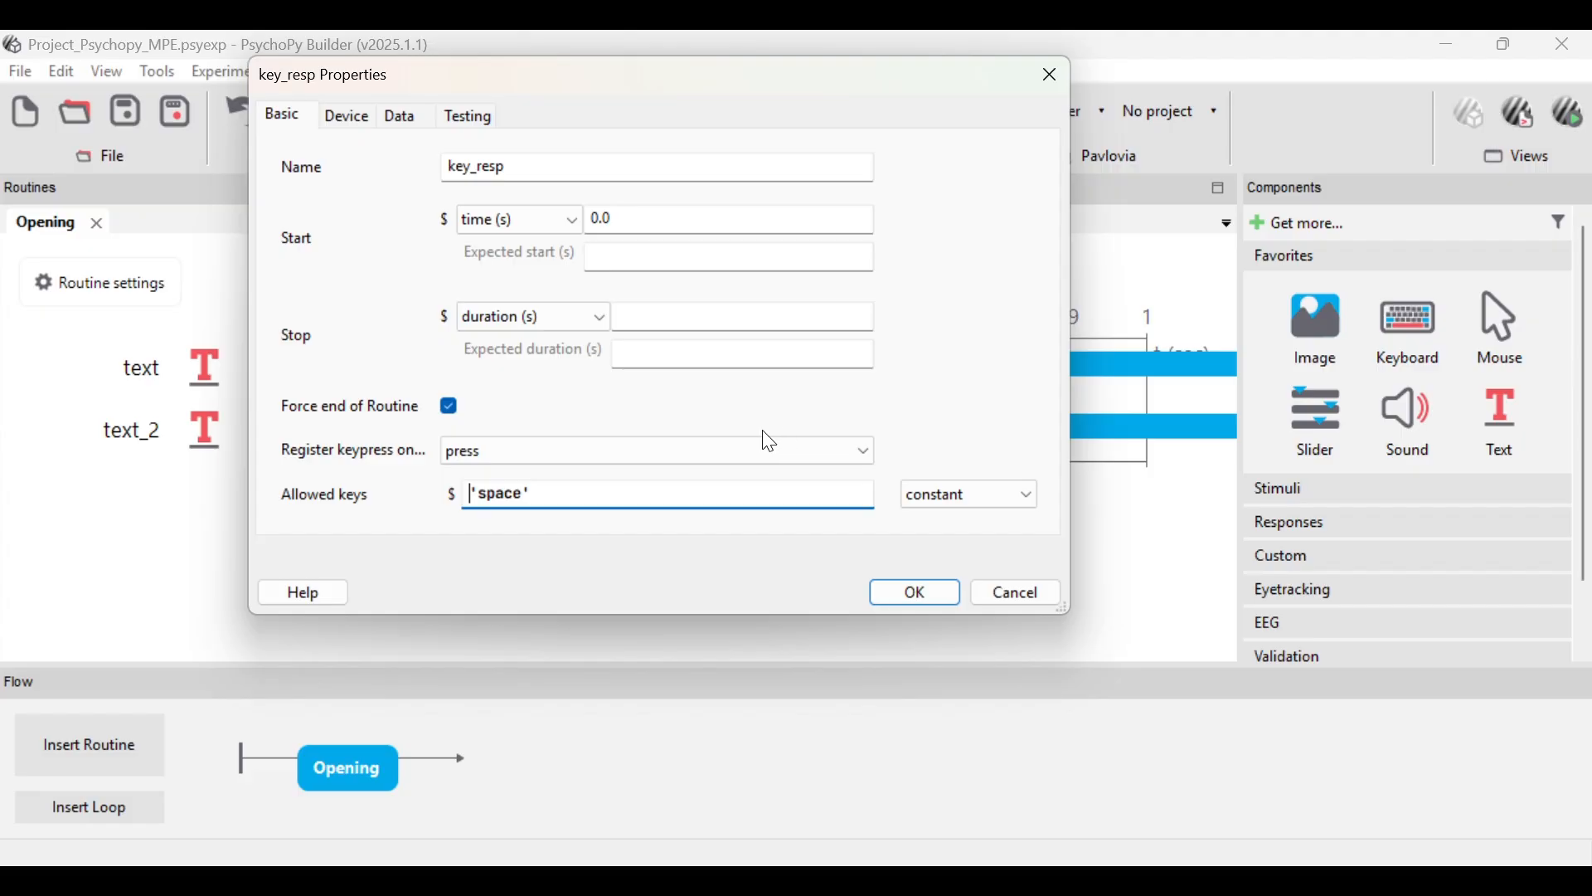
{"action": "left_click", "coordinate": [891, 594]}
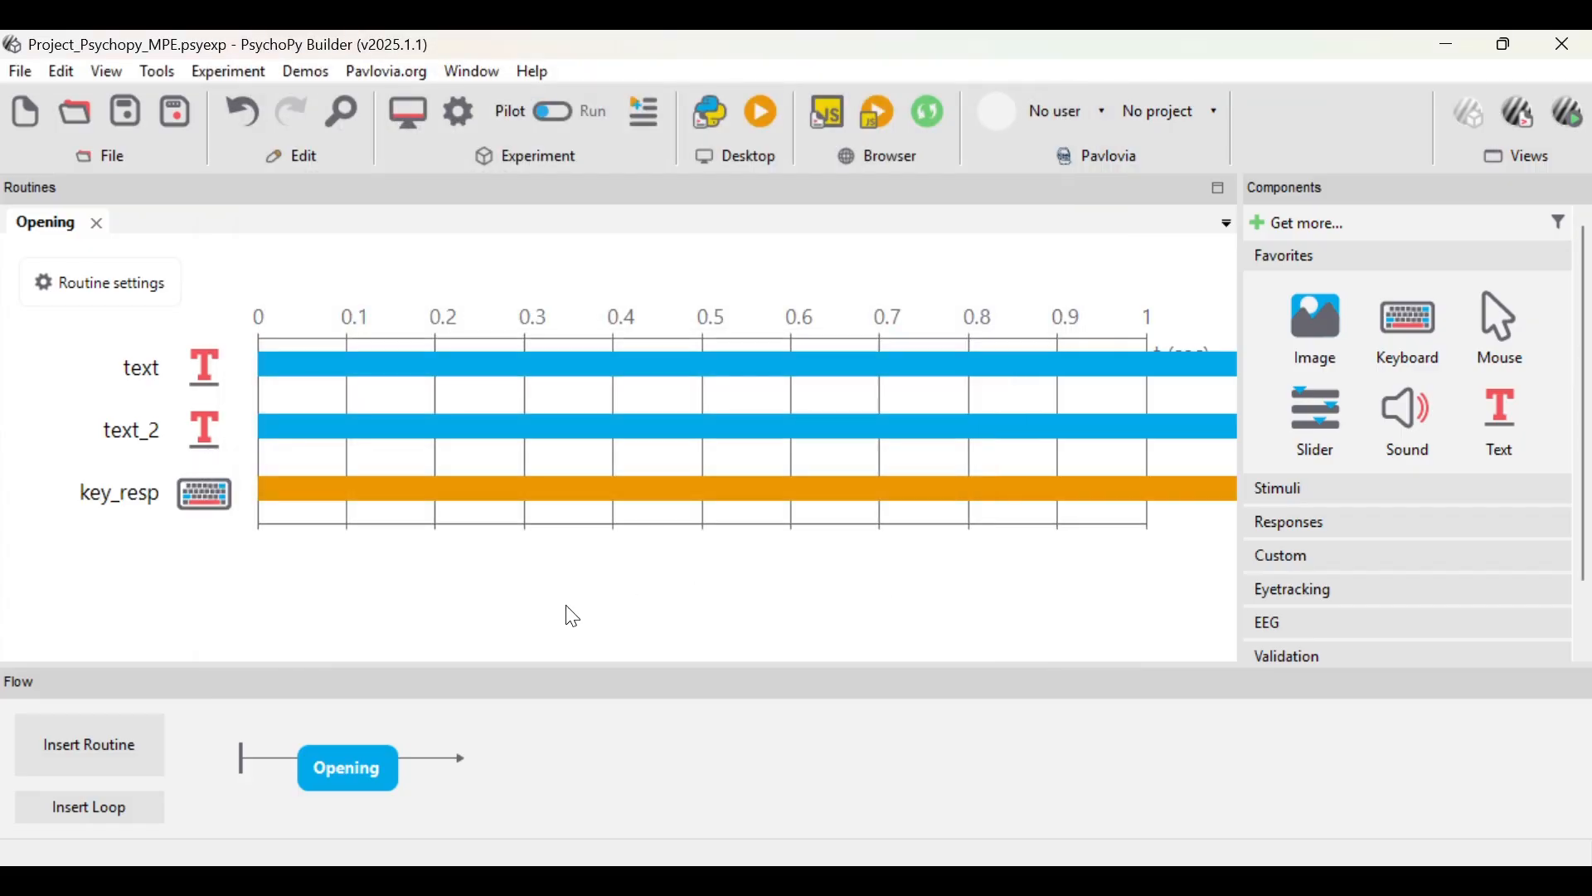
- Pilot the experiment with the default session details, continue past the opening screen, and close PsychoPy Runner
{"action": "left_click", "coordinate": [761, 114]}
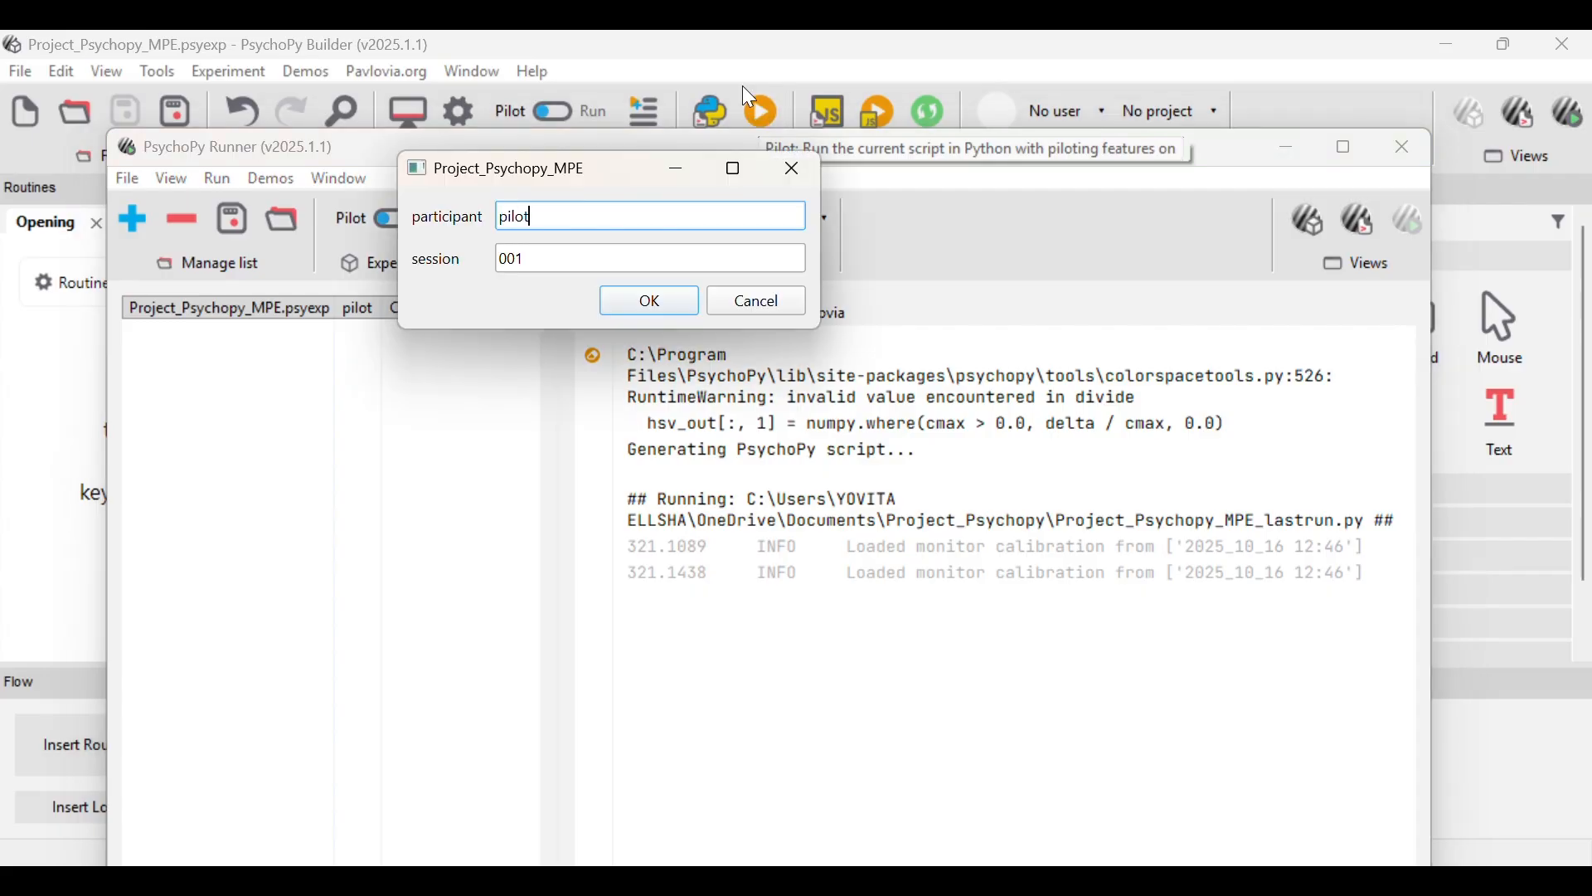
{"action": "left_click", "coordinate": [672, 300]}
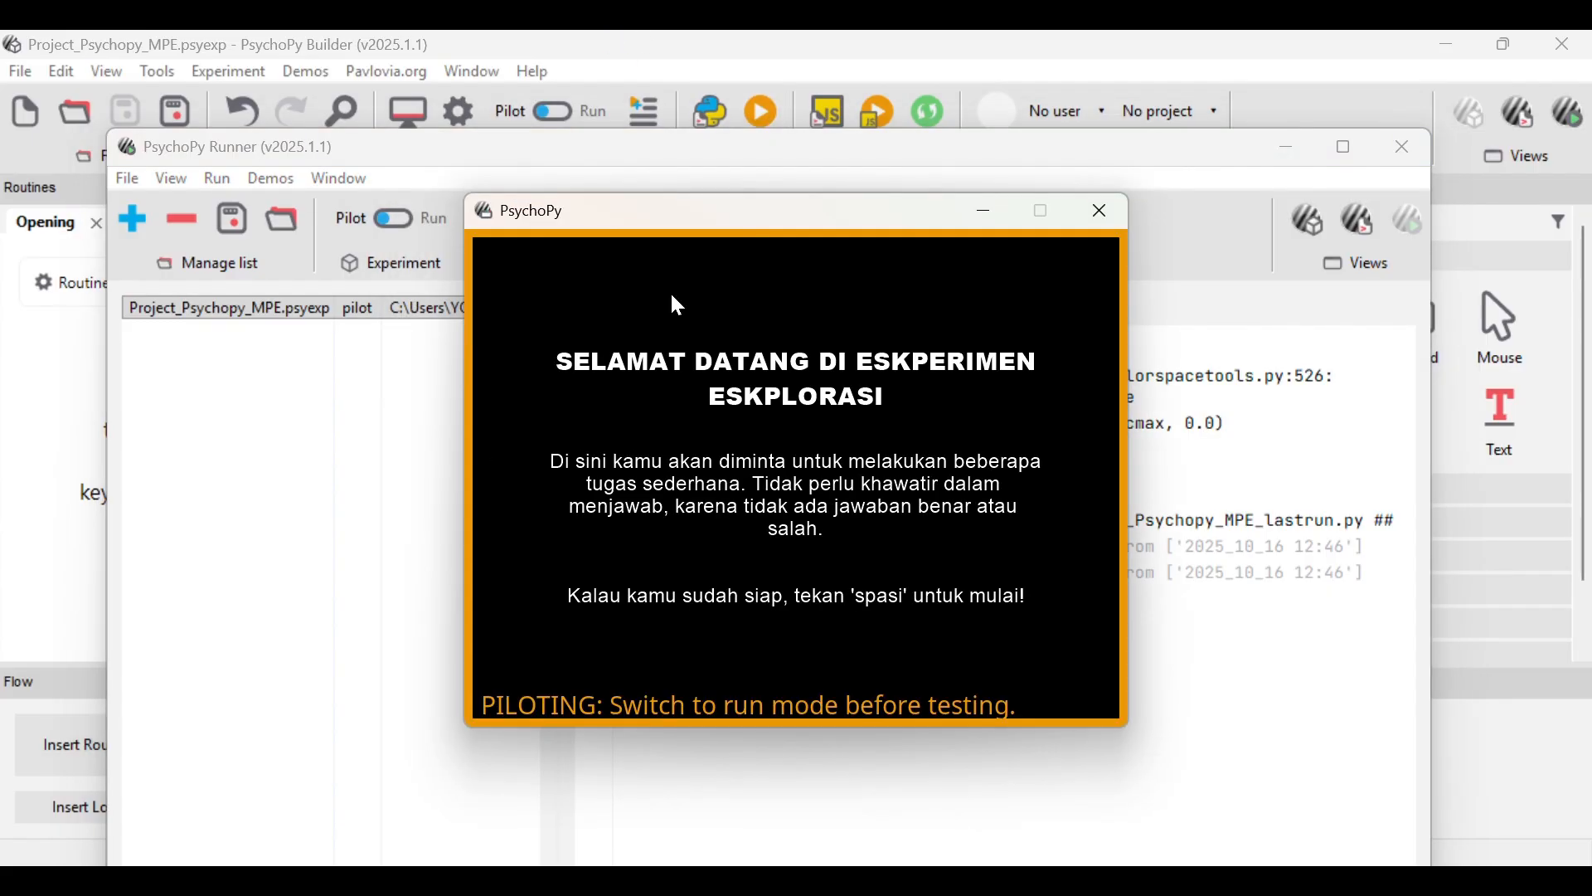
{"action": "key", "text": "space"}
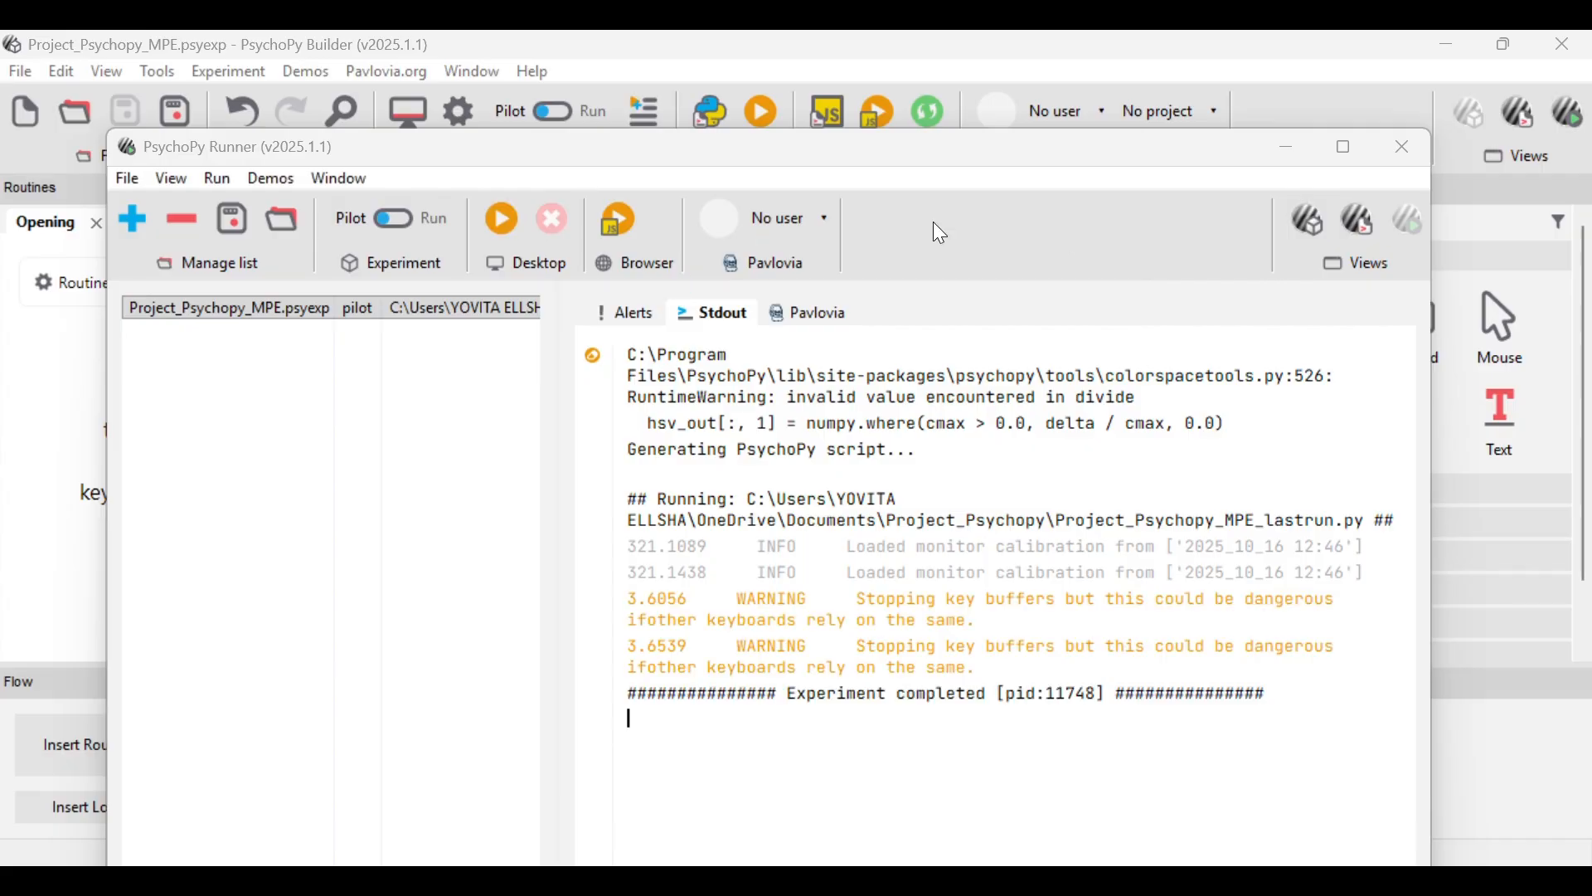
{"action": "left_click", "coordinate": [1404, 146]}
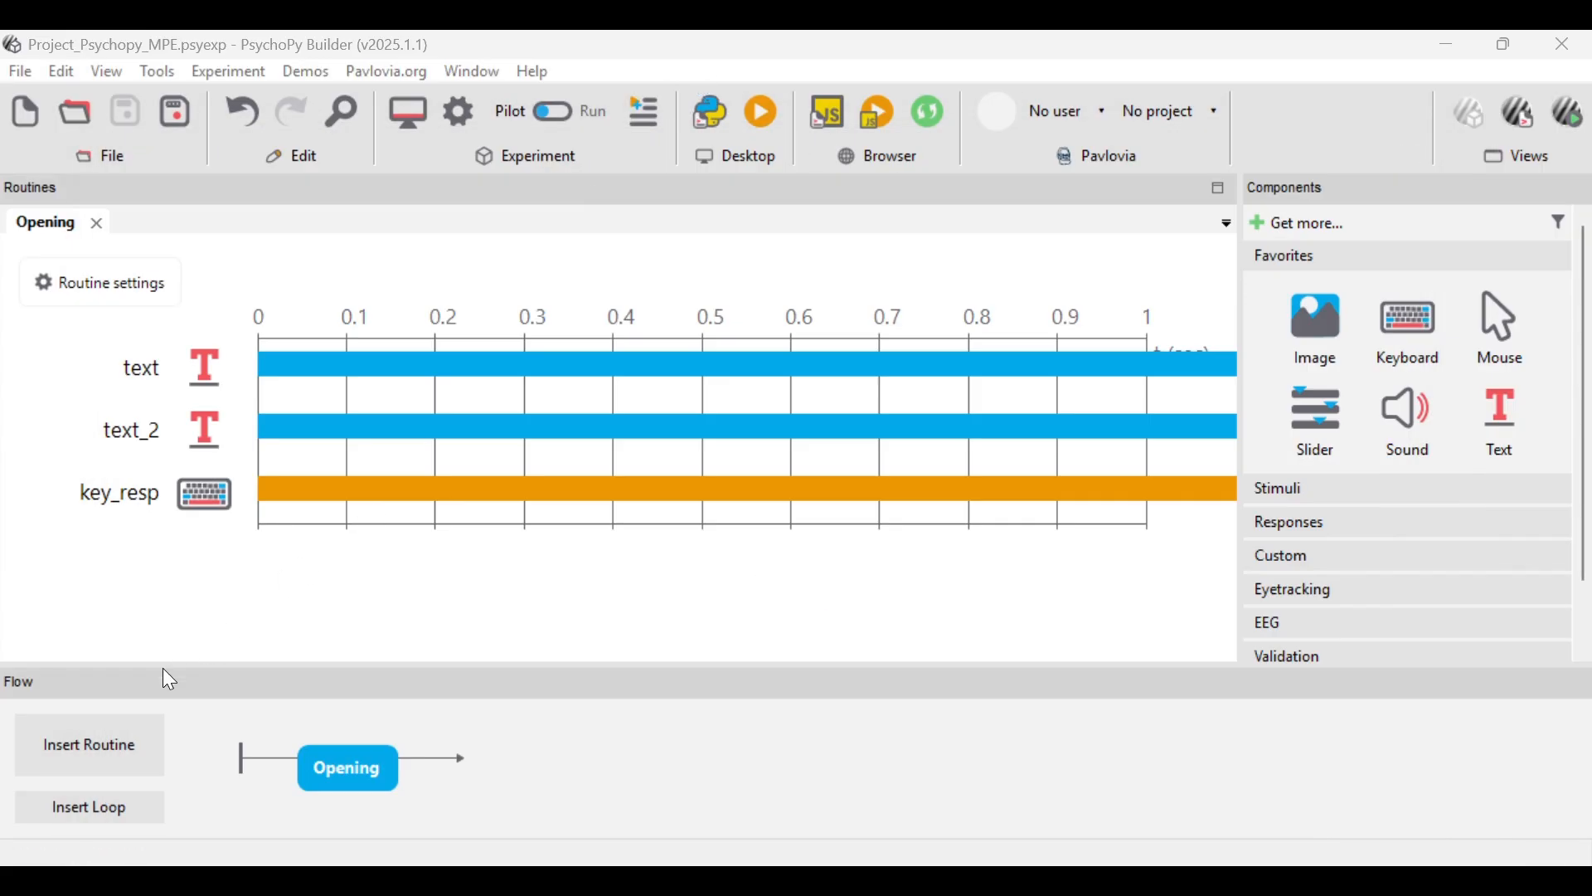
- Insert a new blank routine named R_1 into the flow directly after the Opening routine
{"action": "left_click", "coordinate": [105, 740]}
{"action": "left_click", "coordinate": [179, 753]}
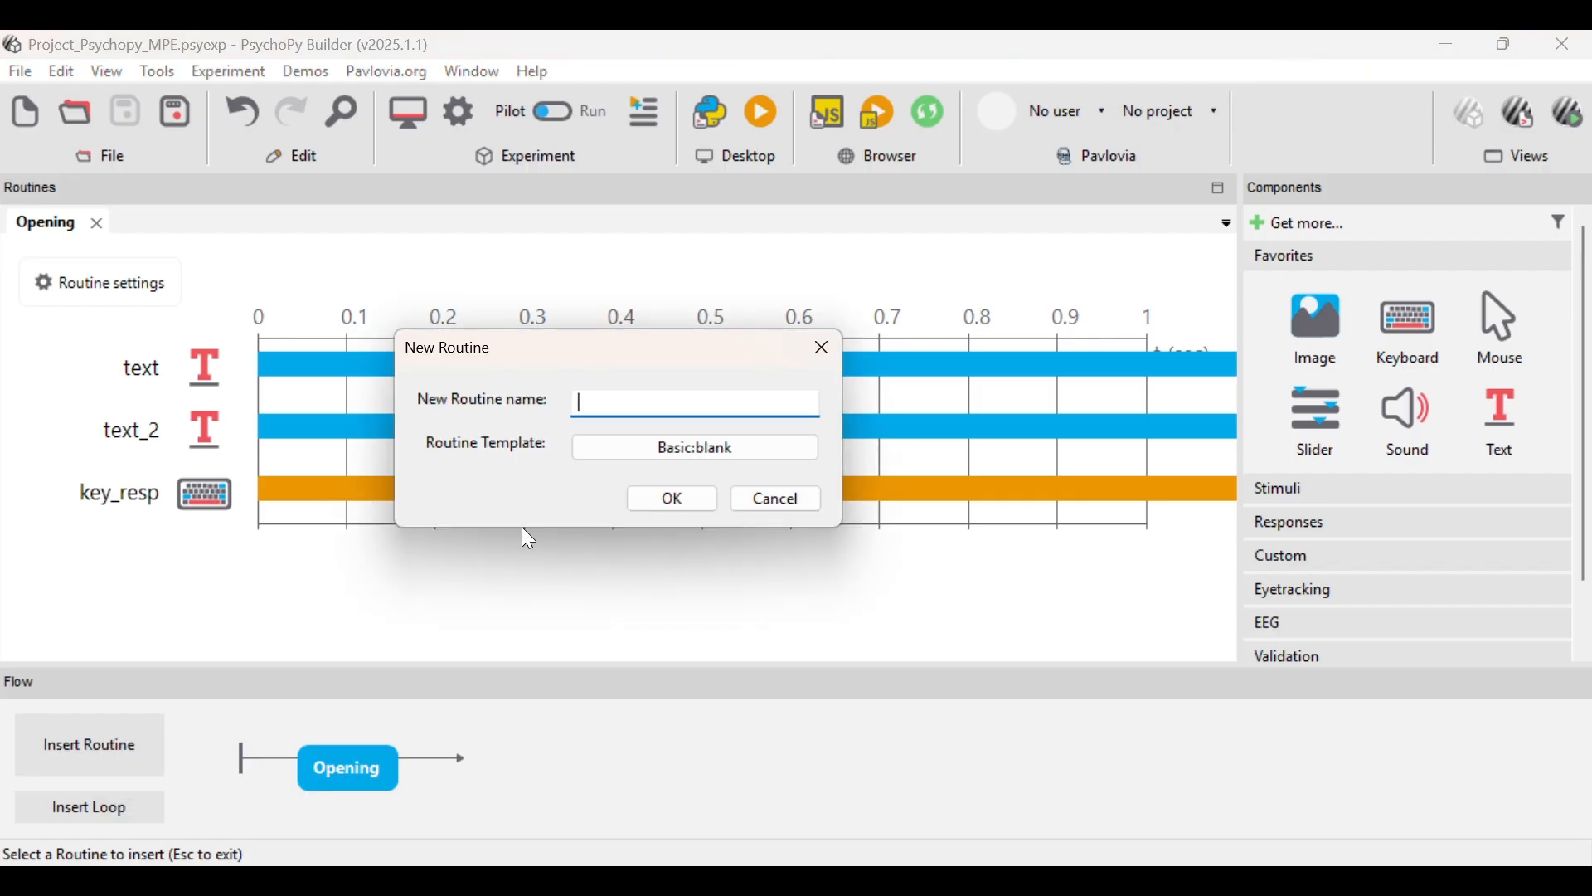
{"action": "type", "text": "R"}
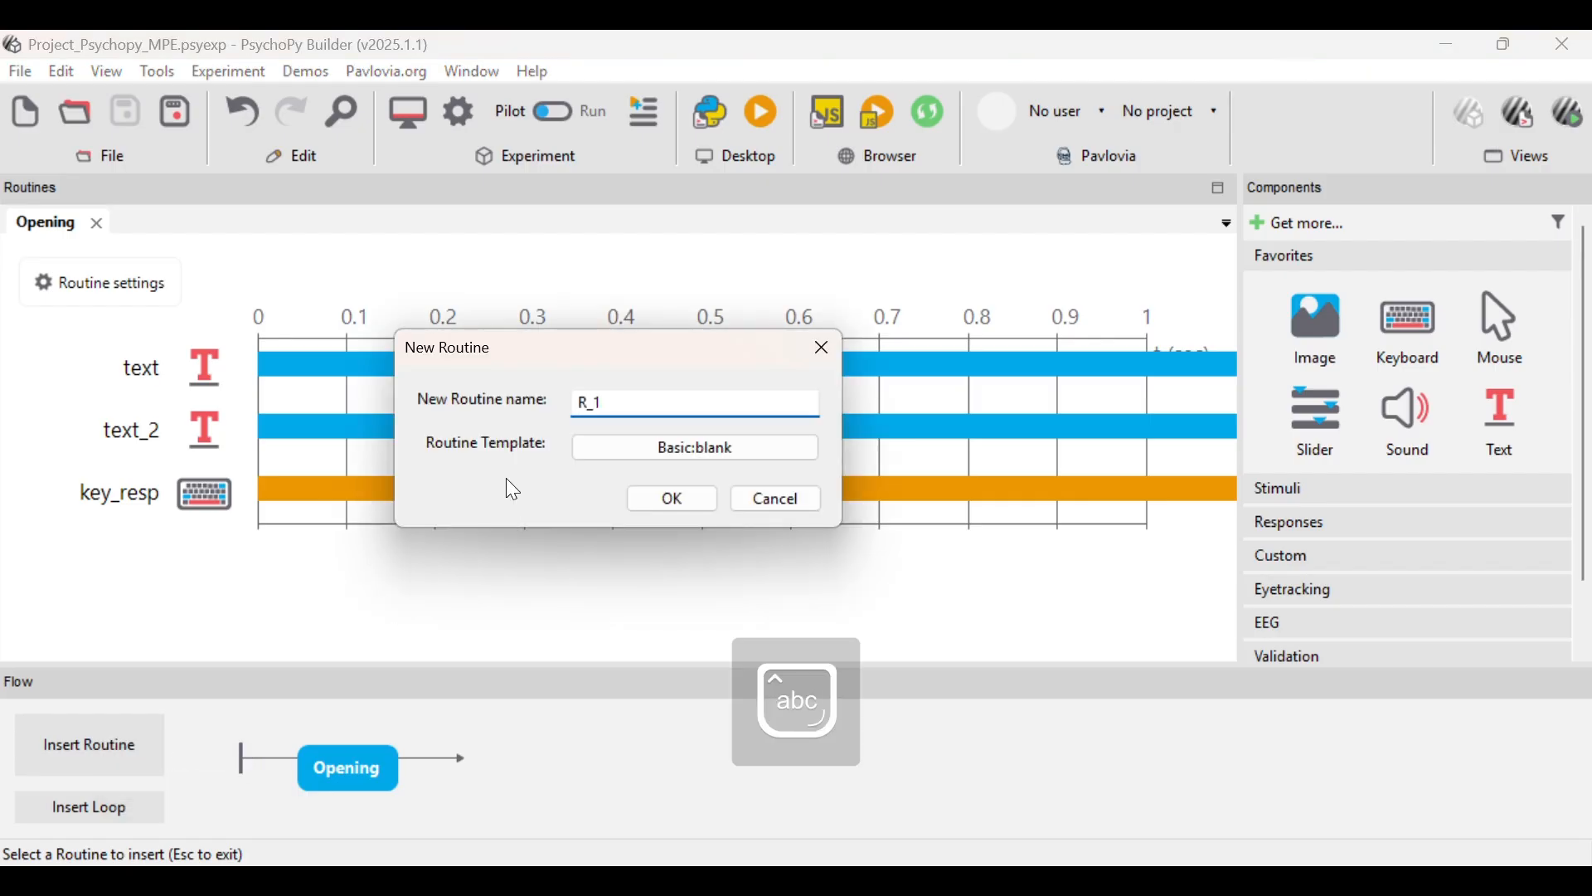
{"action": "type", "text": "_1"}
{"action": "left_click", "coordinate": [669, 500]}
{"action": "left_click", "coordinate": [436, 762]}
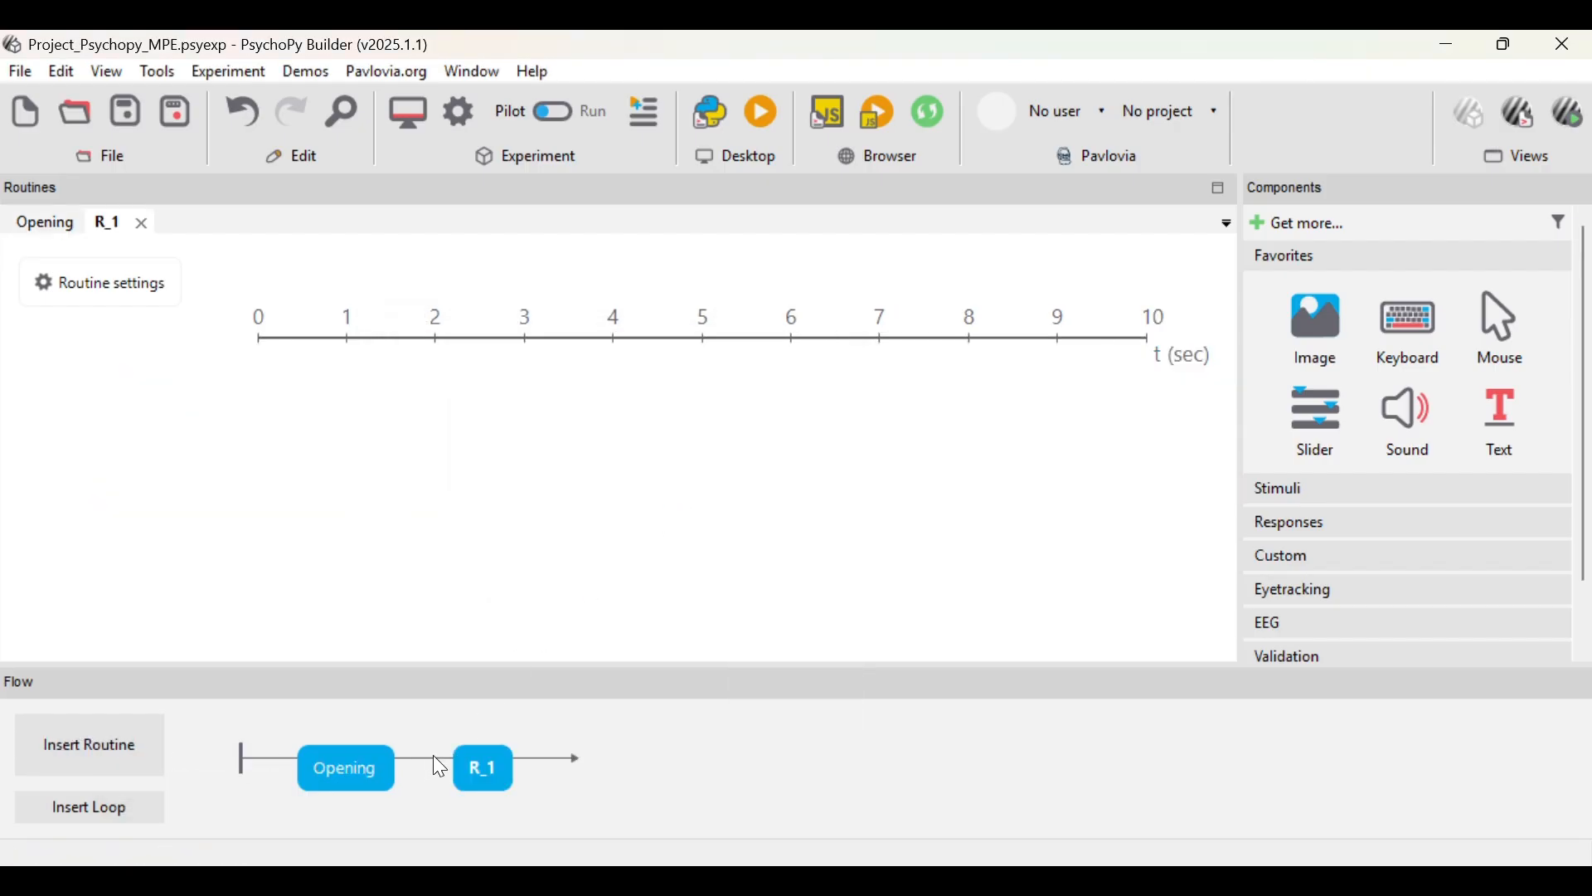
- Add a text component to the R_1 routine and leave its stop duration blank so it stays on screen
{"action": "left_click", "coordinate": [1509, 409]}
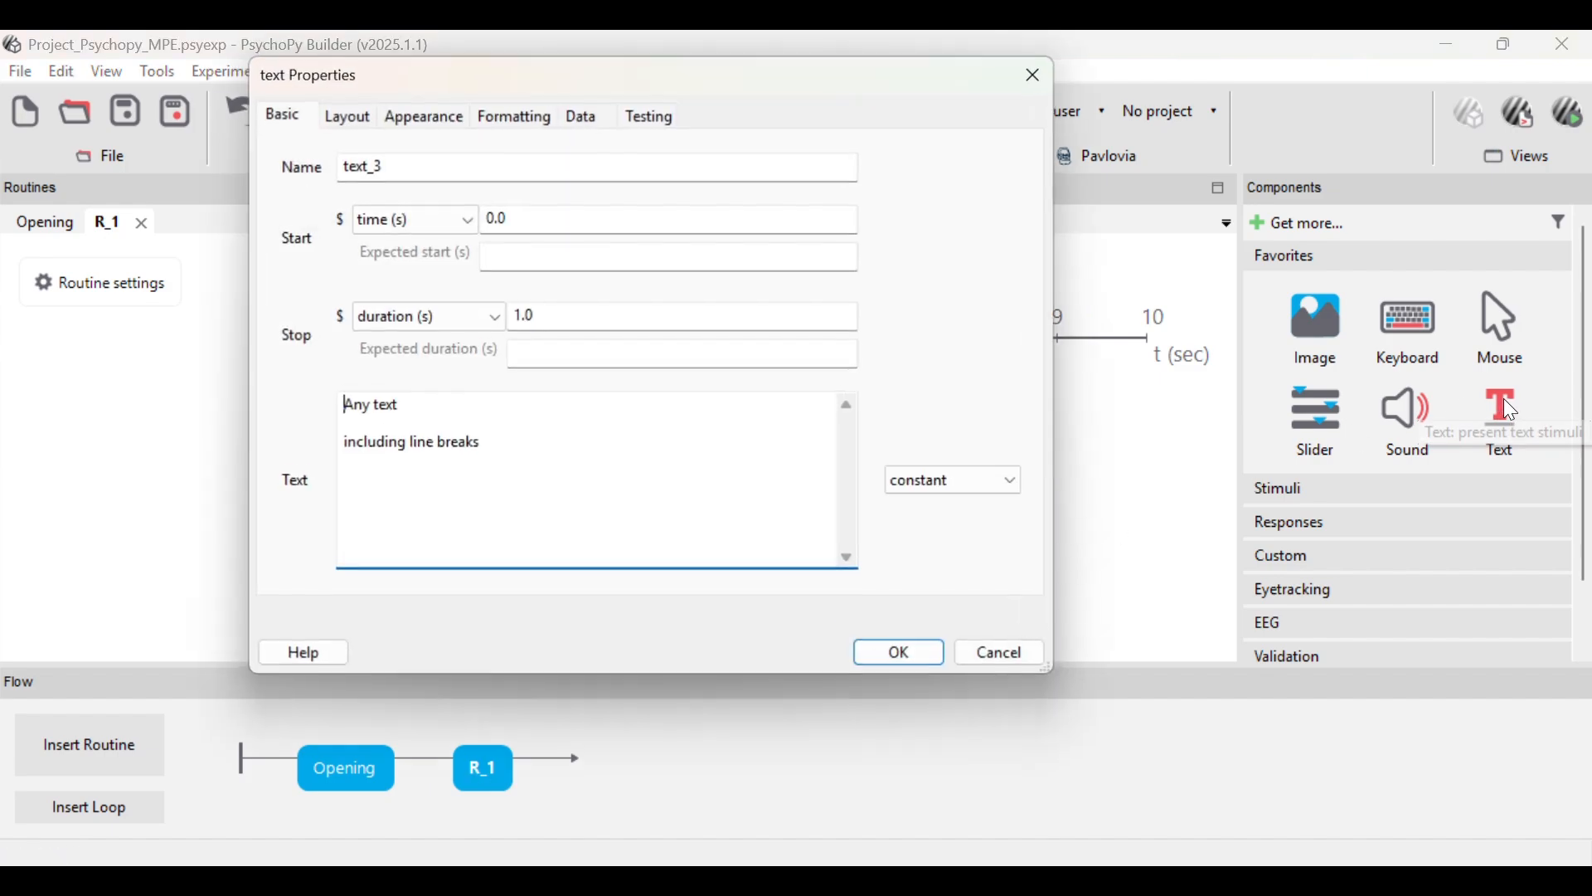
{"action": "left_click", "coordinate": [609, 316]}
{"action": "key", "text": "BackSpace"}
{"action": "key", "text": "BackSpace"}
{"action": "key", "text": "BackSpace"}
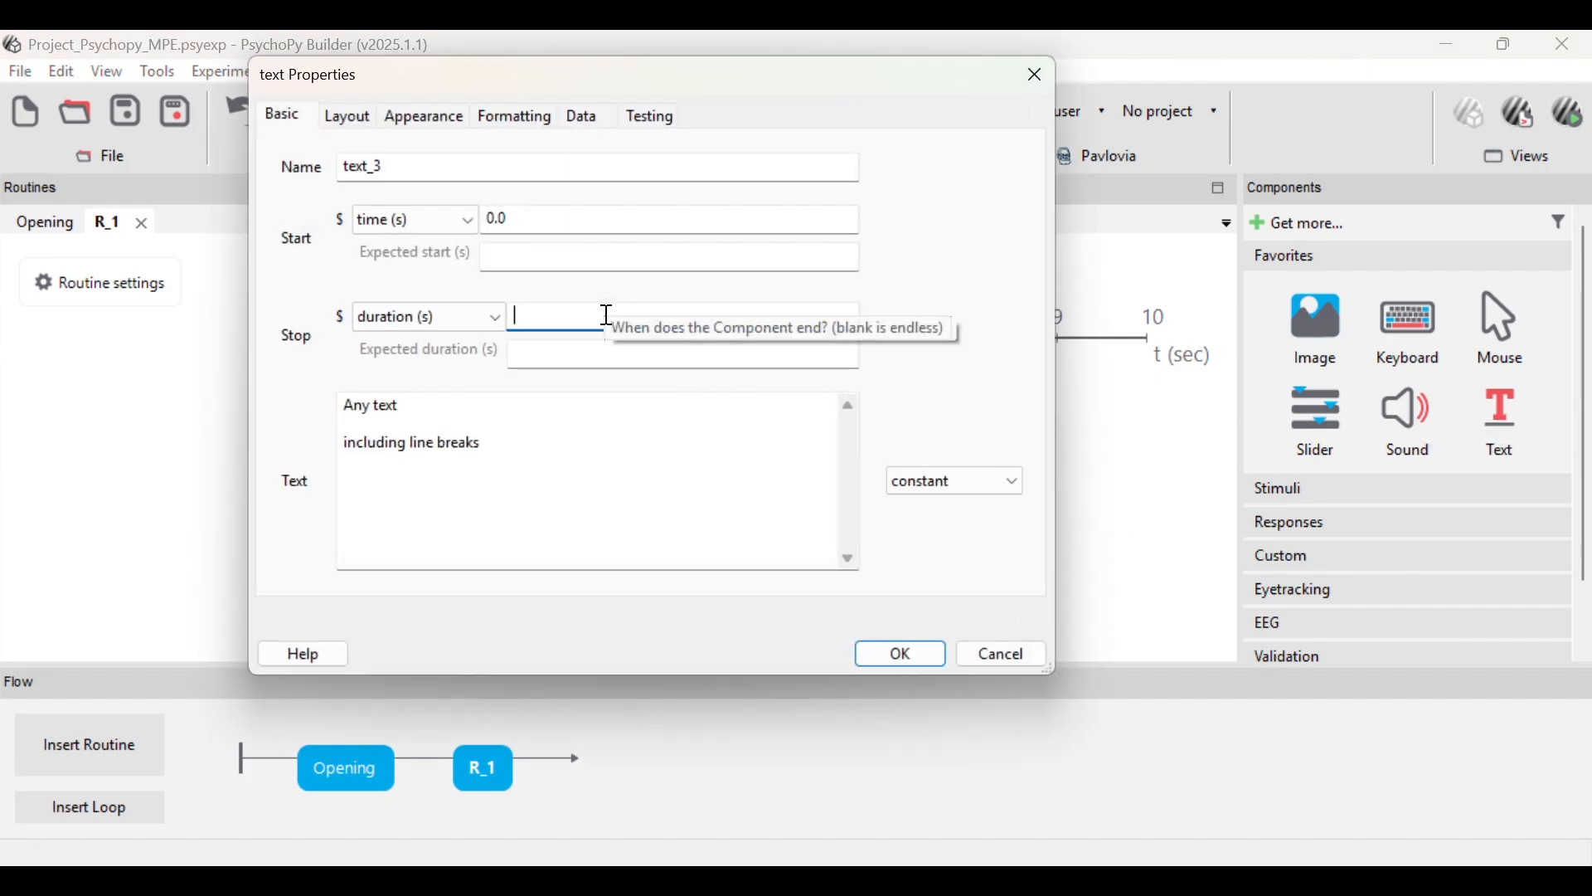
- Replace the placeholder text with "Setelah ini, kamu akan melihat beberapa gambar makanan di layar. Tugasmu adalah menentukan apakah makanan tersebut memiliki rasa asin atau manis."
{"action": "left_click", "coordinate": [523, 424]}
{"action": "key", "text": "ctrl+a"}
{"action": "key", "text": "BackSpace"}
{"action": "key", "text": "Caps_Lock"}
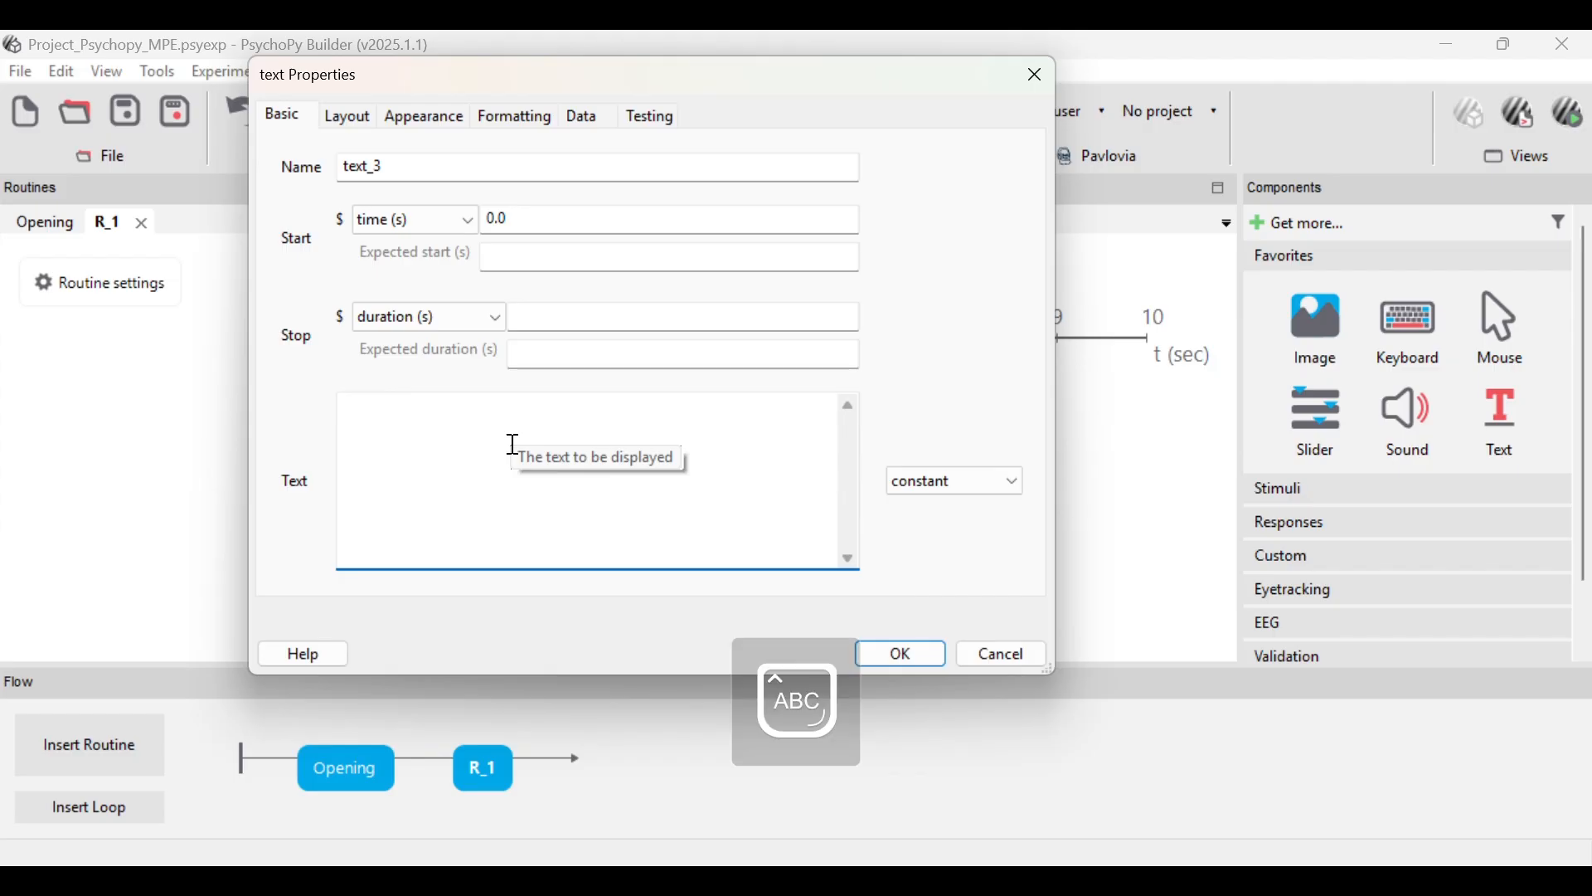
{"action": "type", "text": "S"}
{"action": "key", "text": "Caps_Lock"}
{"action": "type", "text": "etelah"}
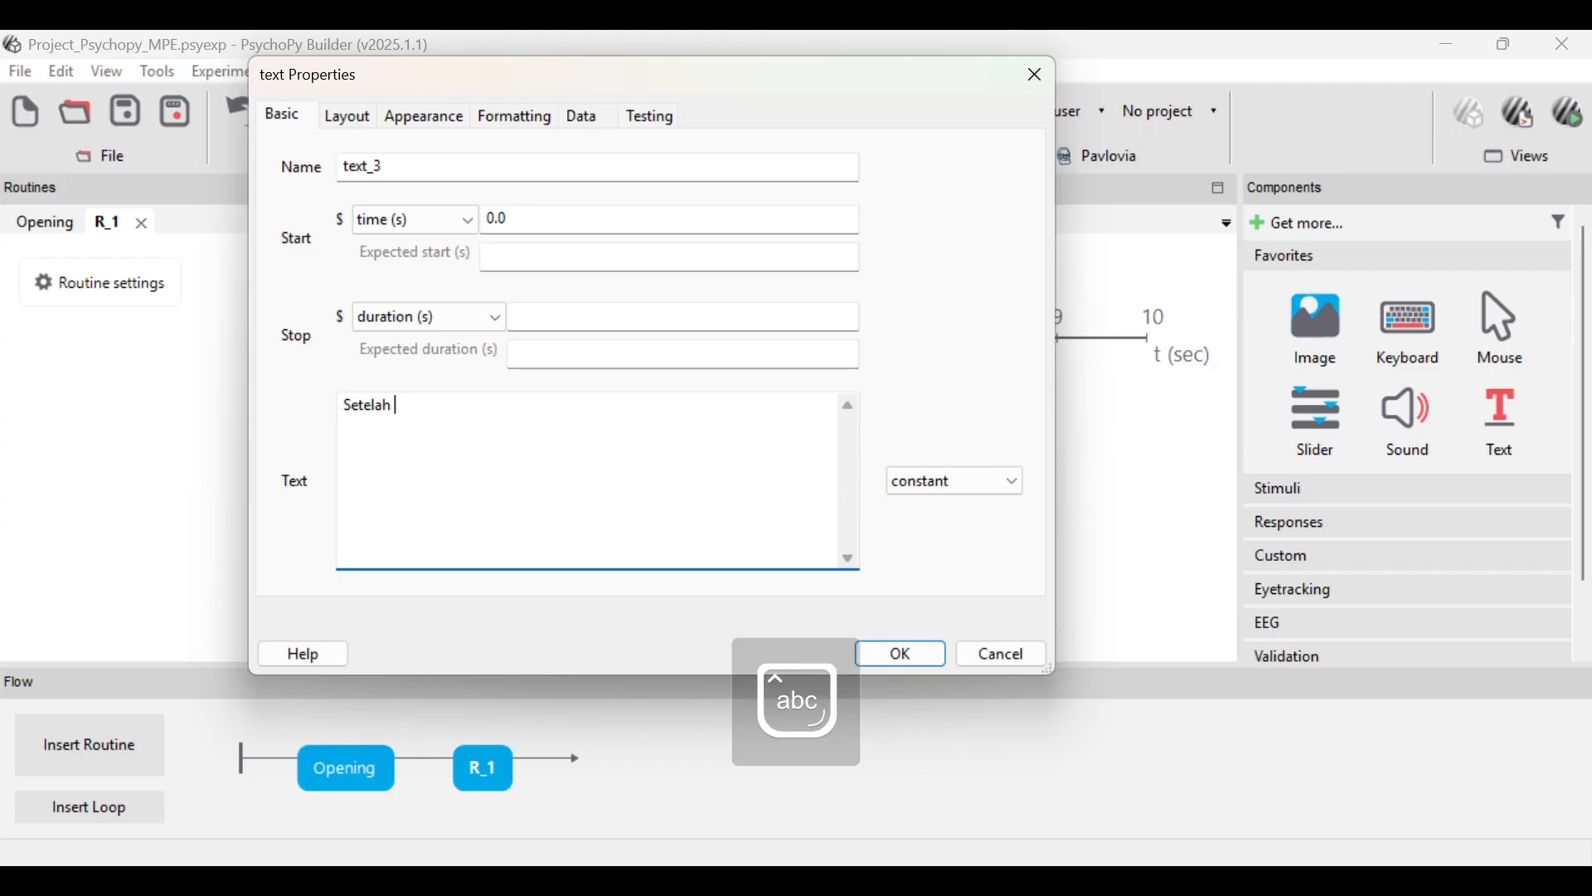
{"action": "type", "text": " i"}
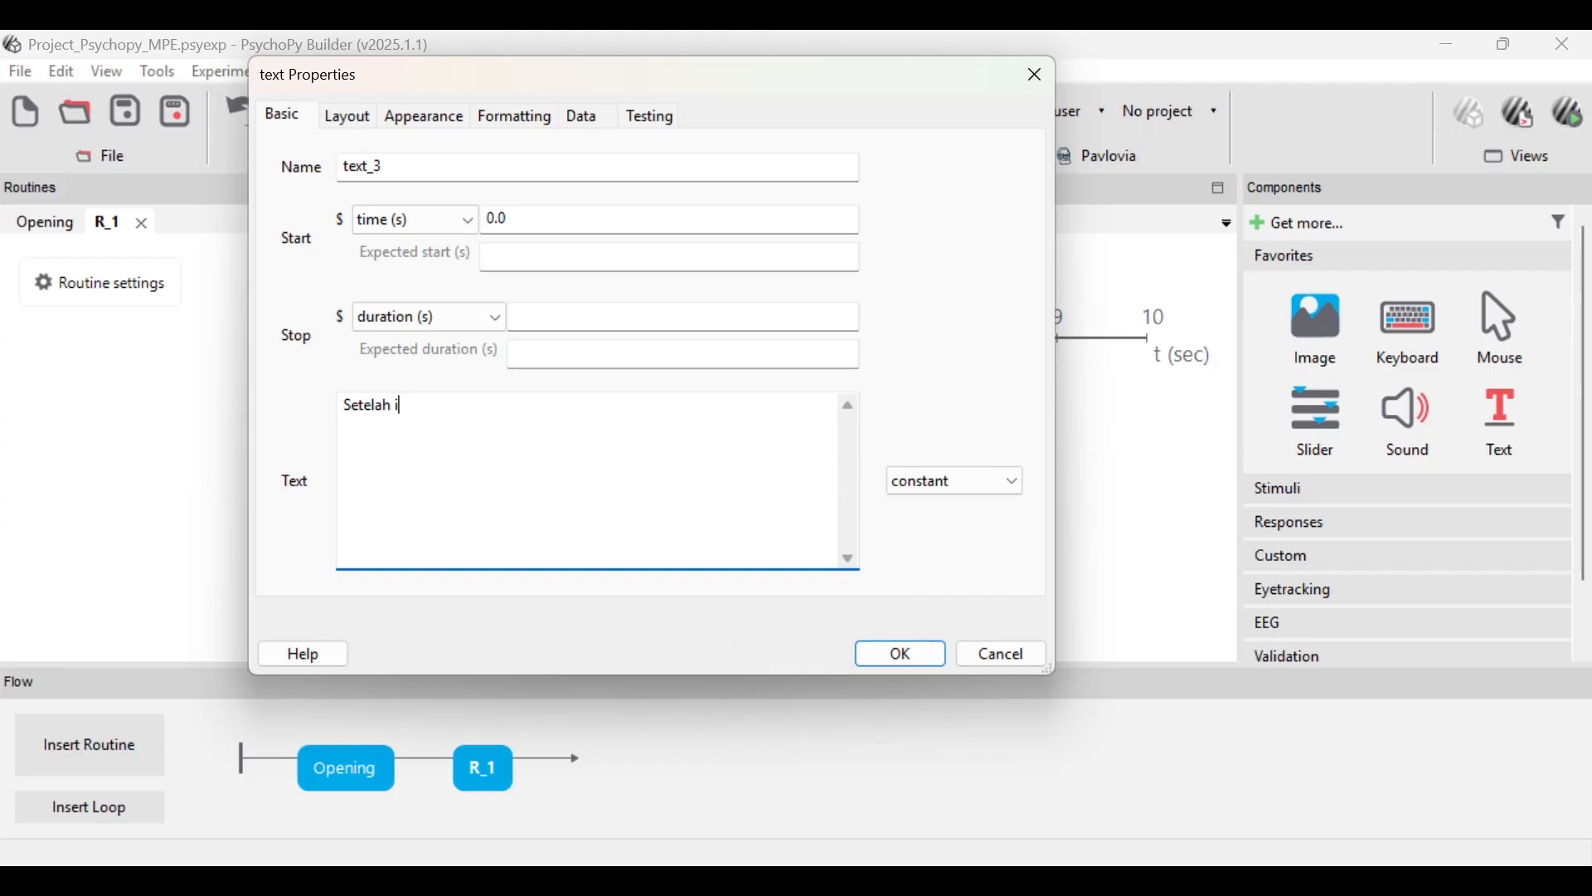
{"action": "type", "text": "ni, kamu akan melihat"}
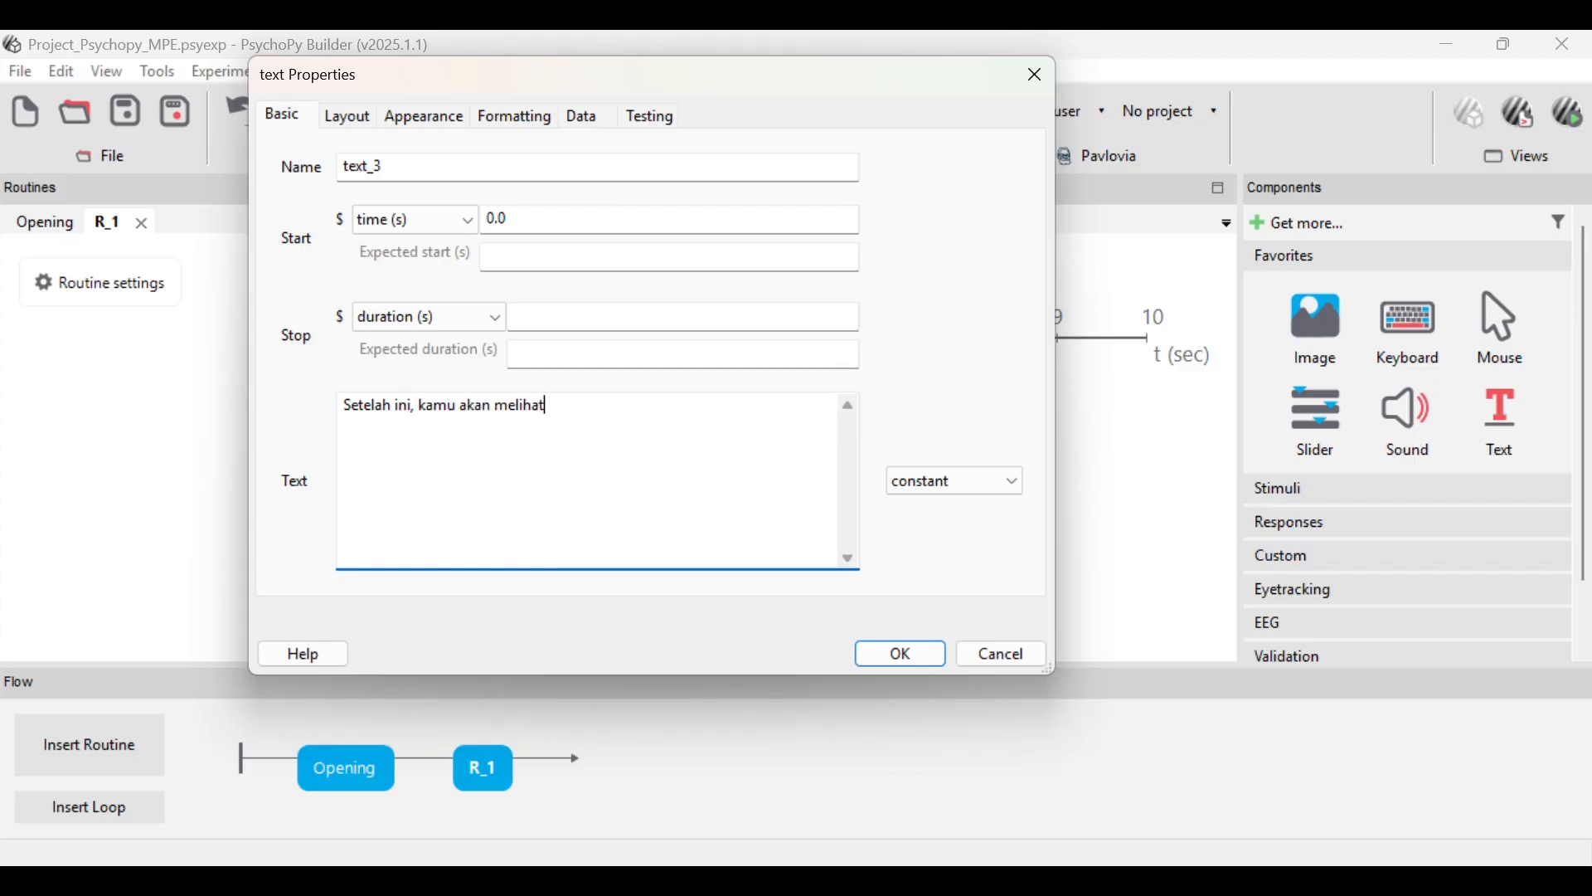
{"action": "type", "text": " beberapa gambar makanan di laya"}
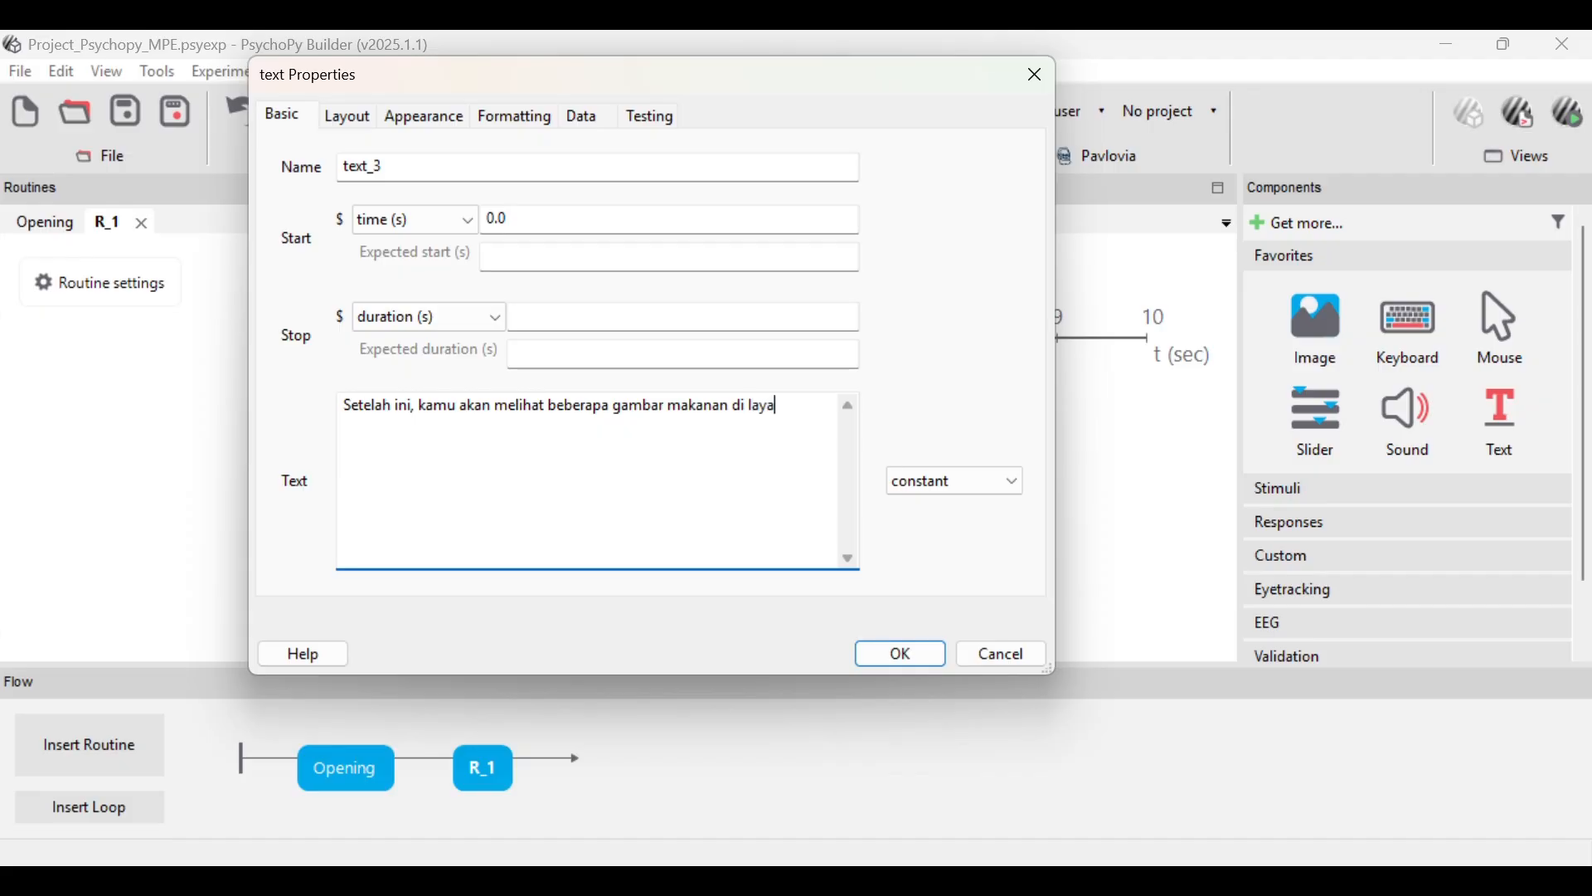
{"action": "type", "text": "r. Tugasmu "}
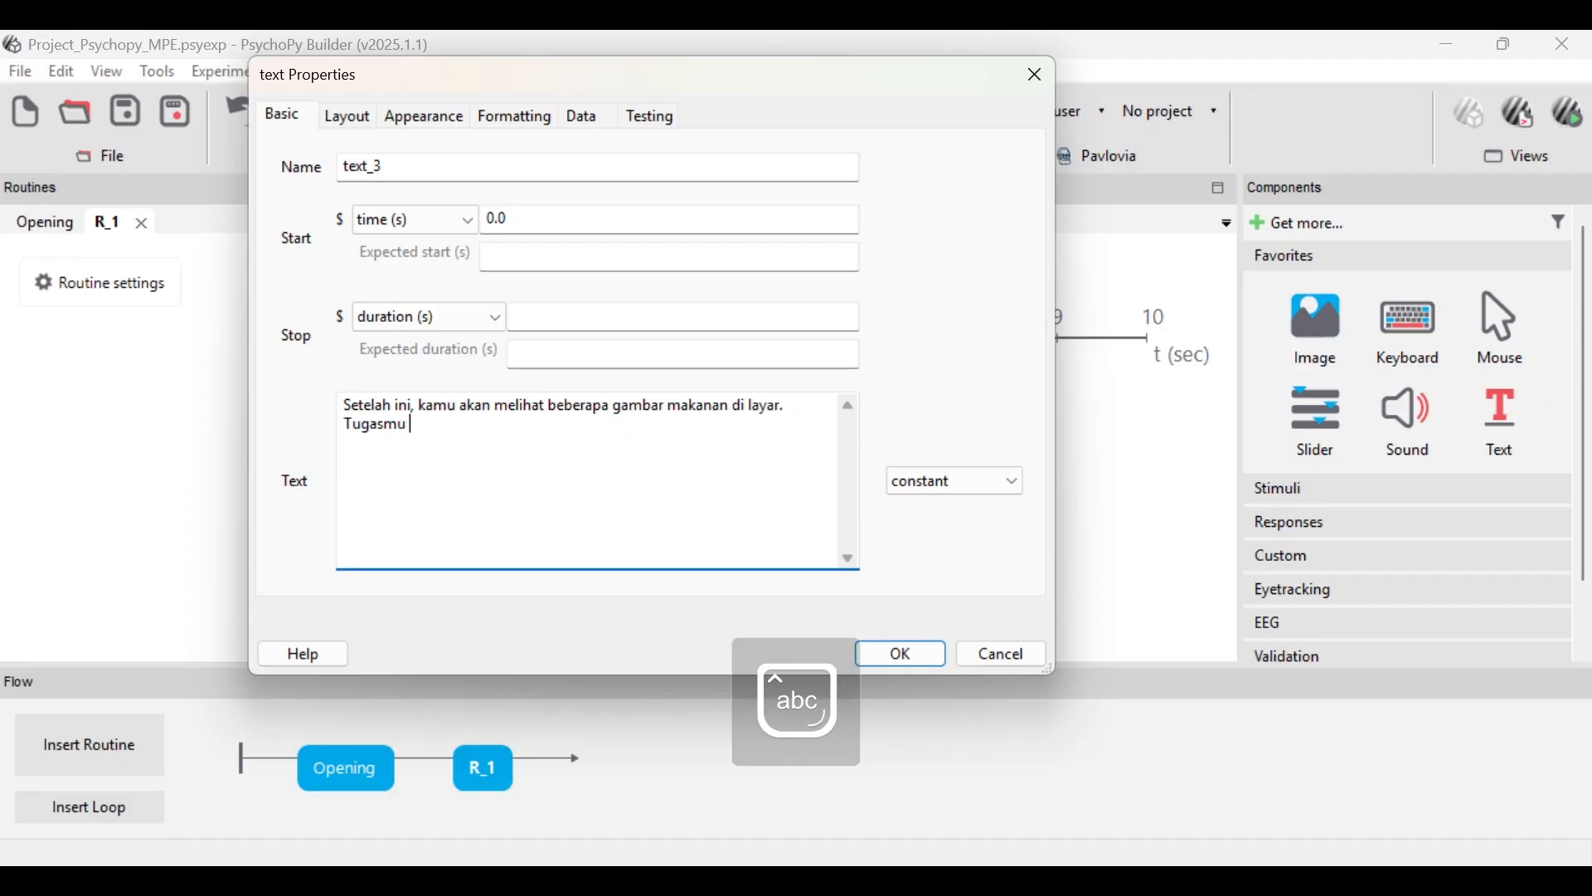
{"action": "type", "text": "adalah menentukan "}
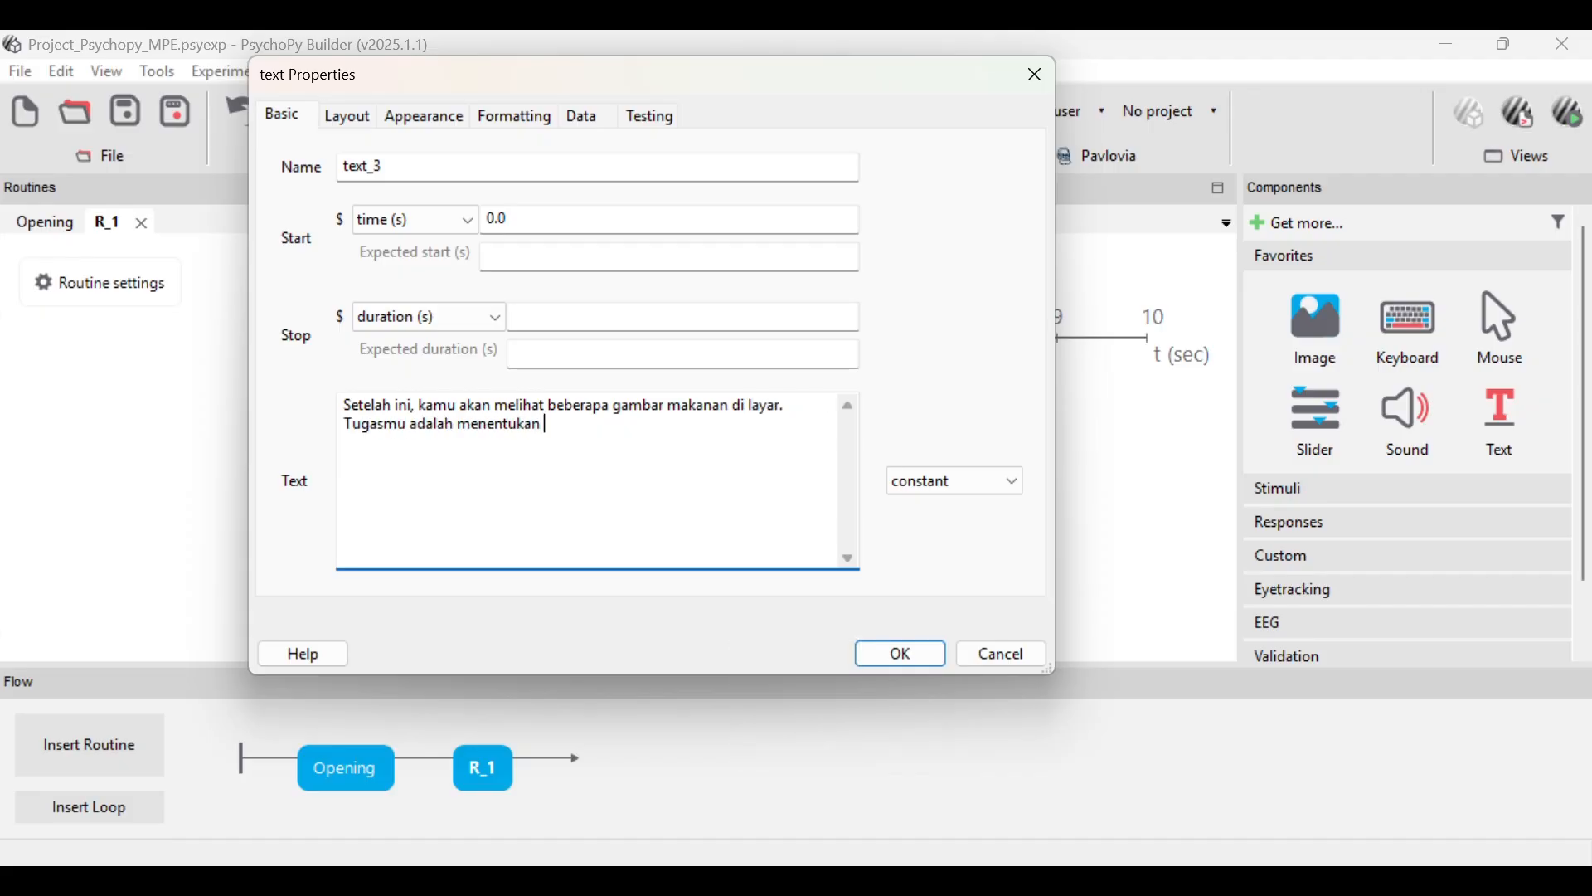
{"action": "type", "text": "apakah makanan tersebut memiliki ra"}
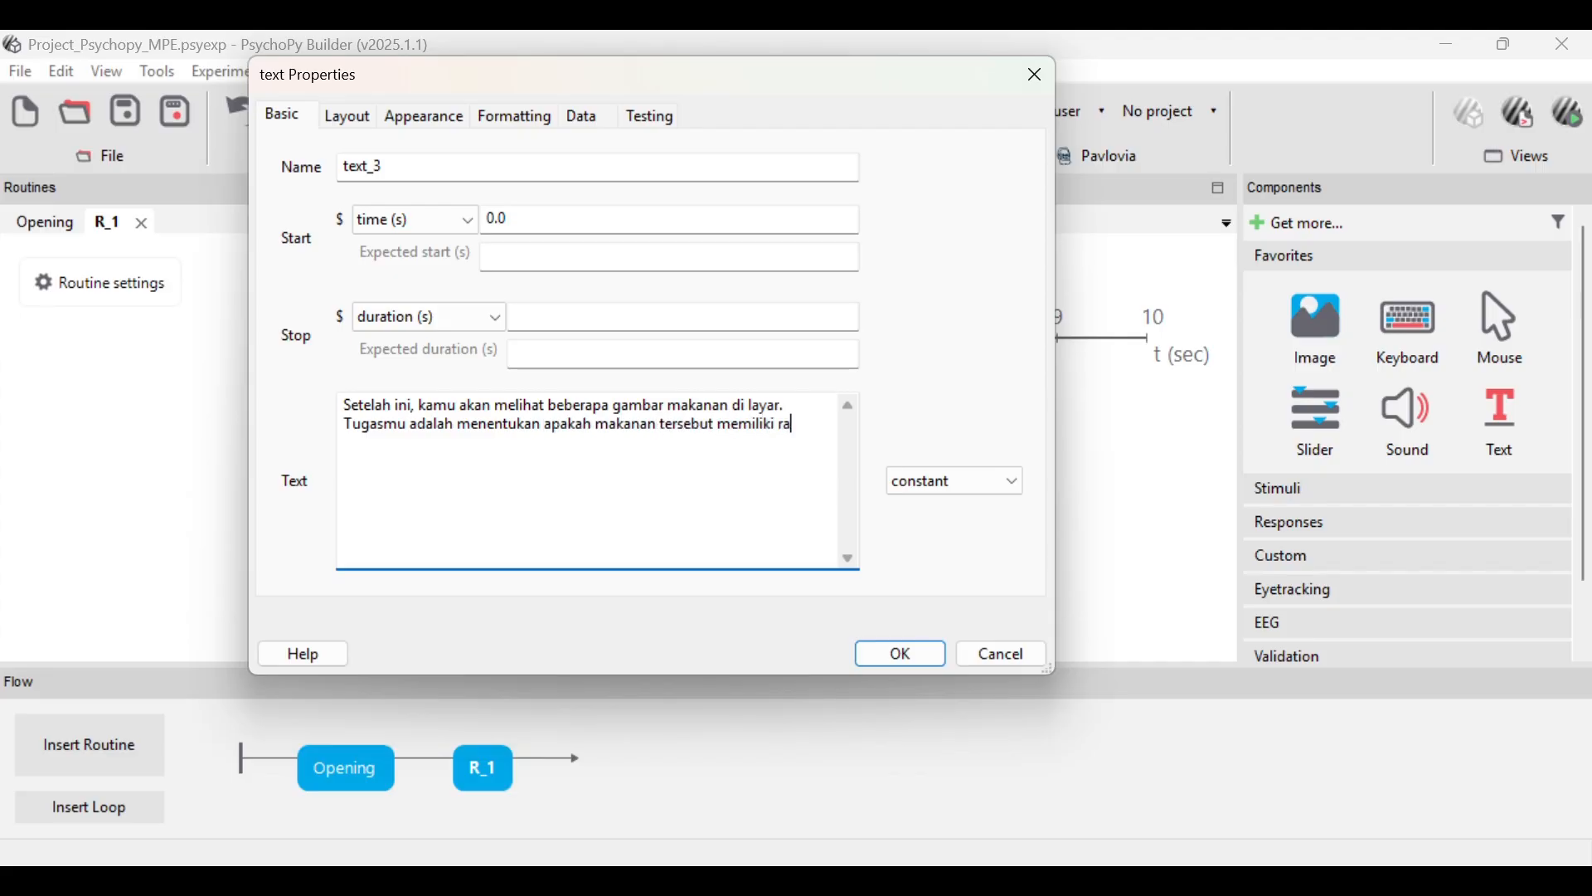
{"action": "type", "text": "sa asin atau"}
{"action": "type", "text": "manis."}
- Below a blank line, add the lines "Tekan 'E' jika kamu merasa makanan itu asin." and "Tekan 'I' jika kamu merasa makanan itu manis."
{"action": "key", "text": "Caps_Lock"}
{"action": "type", "text": "T"}
{"action": "key", "text": "Caps_Lock"}
{"action": "type", "text": "e"}
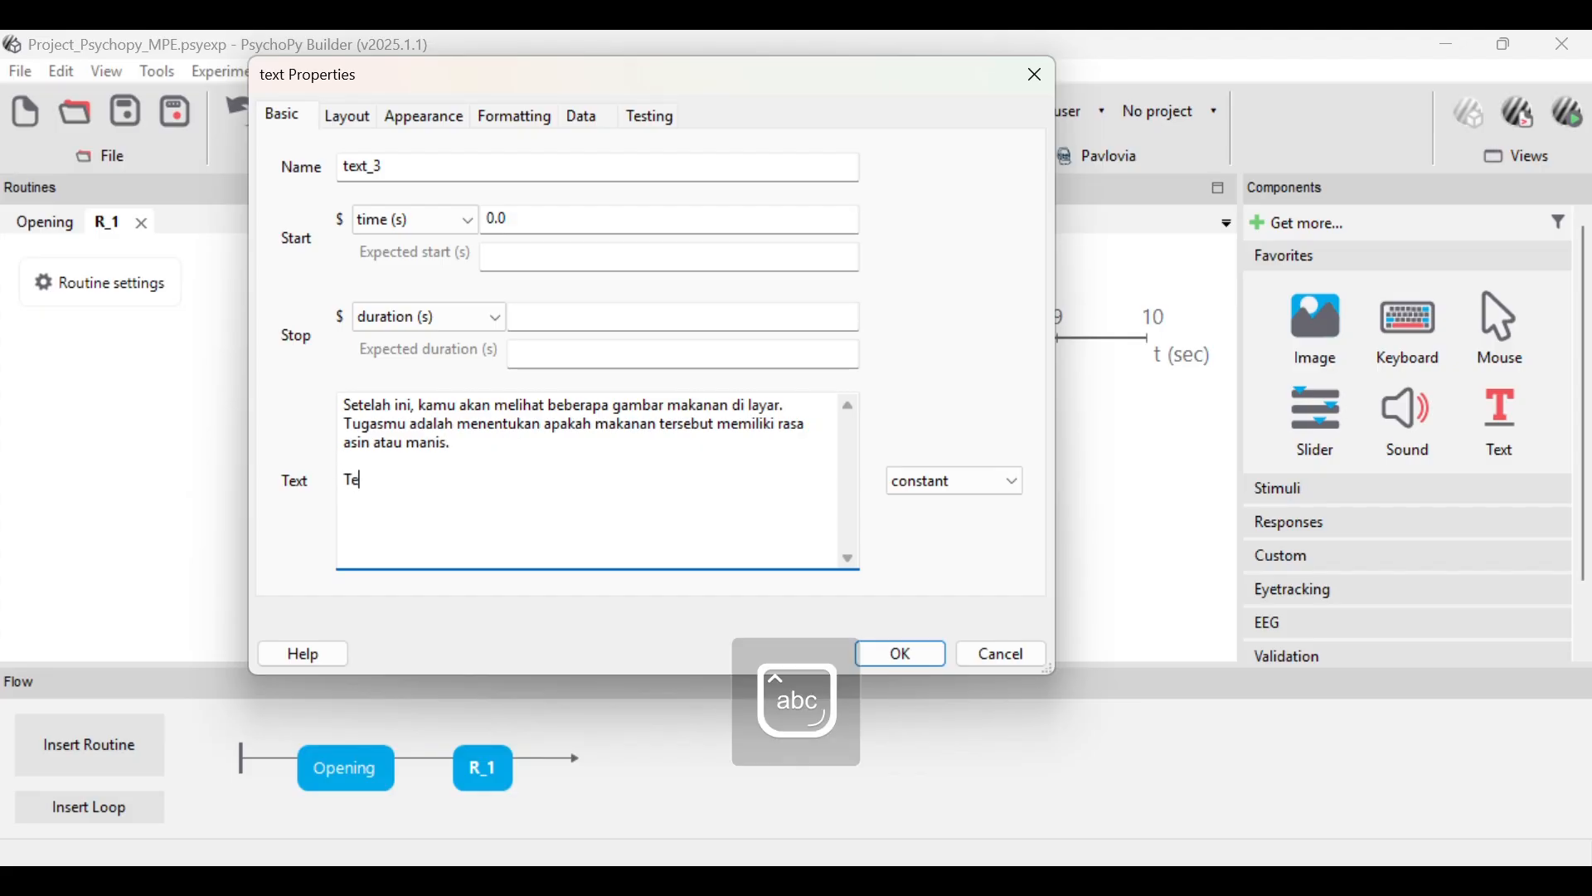
{"action": "type", "text": "kan '"}
{"action": "key", "text": "Caps_Lock"}
{"action": "type", "text": "E'"}
{"action": "key", "text": "Caps_Lock"}
{"action": "type", "text": "jika kamu merasa"}
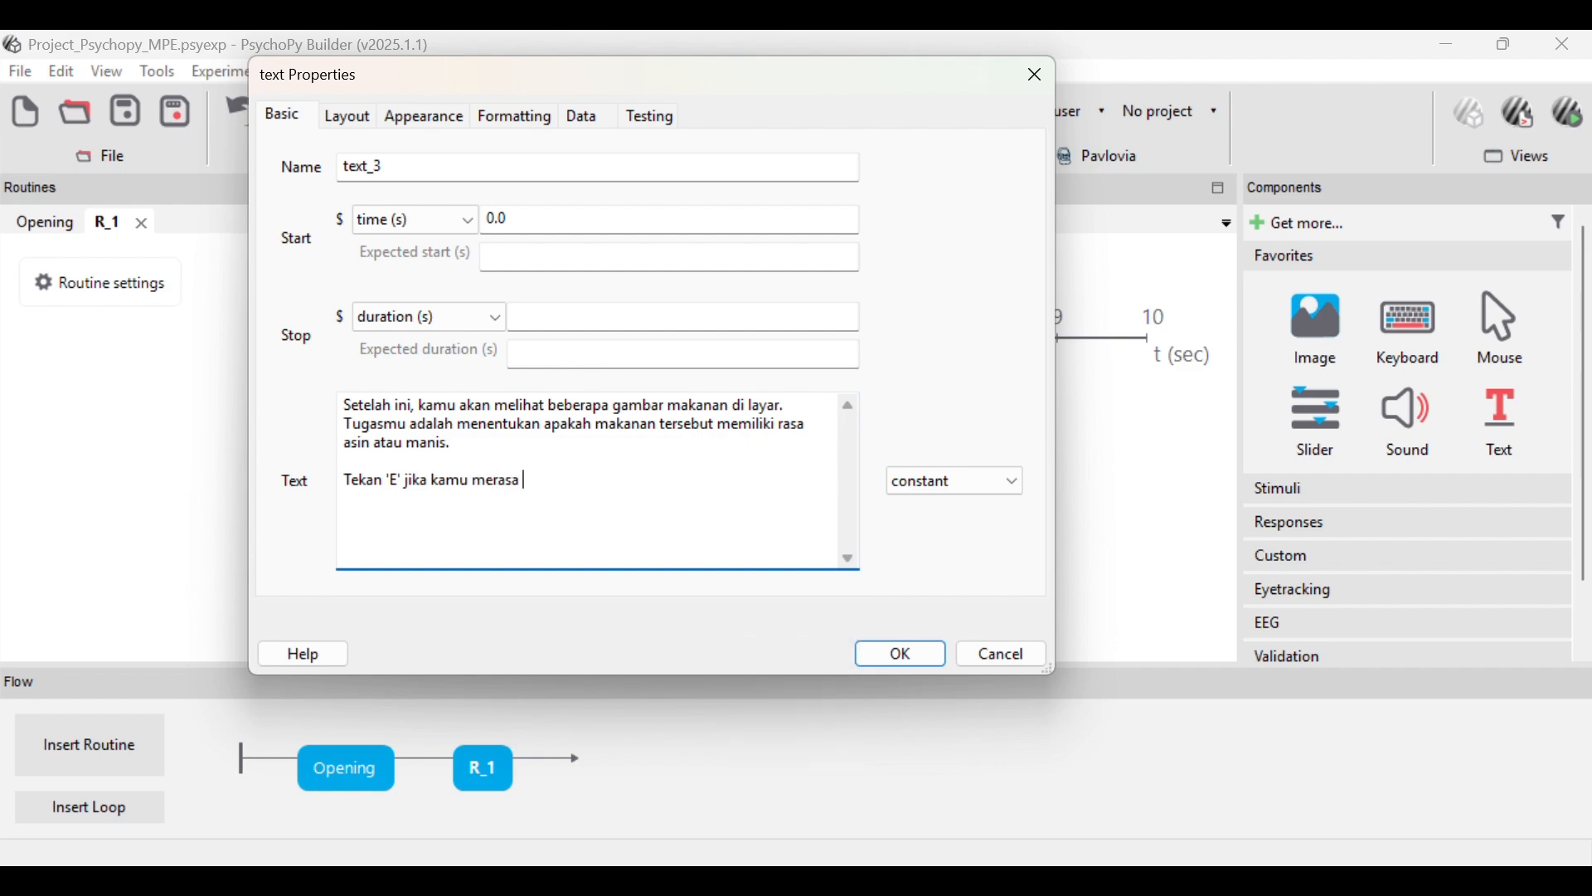
{"action": "type", "text": " makanan itu asin."}
{"action": "key", "text": "Return"}
{"action": "type", "text": "T"}
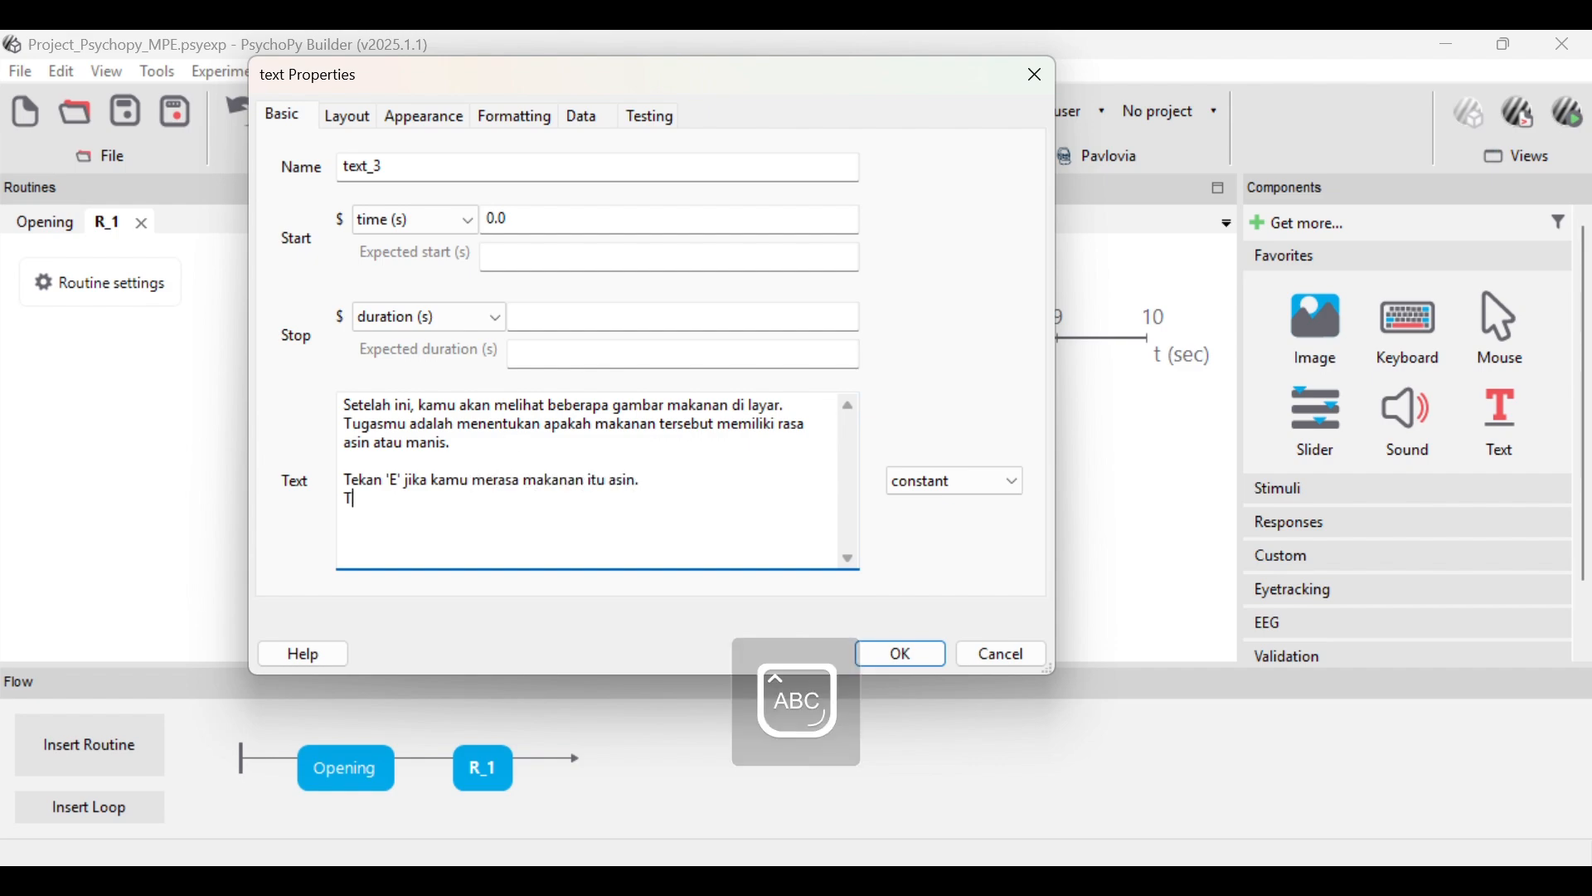
{"action": "type", "text": "ekan 'I' jika kamu merasa makanan itu manis.  "}
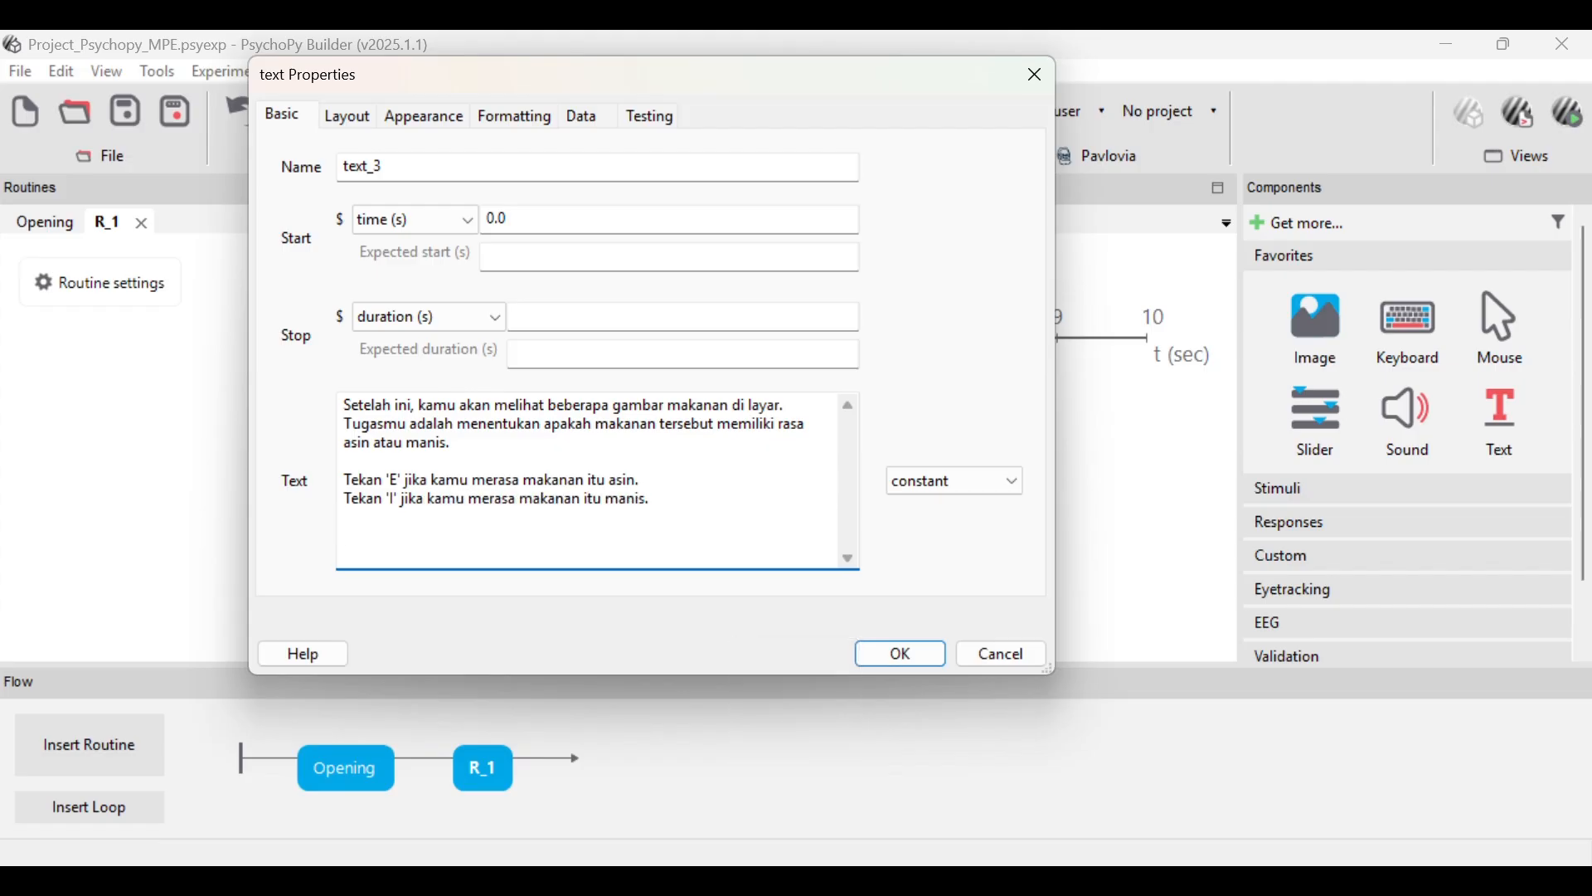
- Add the closing line "Tekan 'spasi' jika kamu siap memulai." two blank lines below the key instructions
{"action": "type", "text": "Tekan 'spasi"}
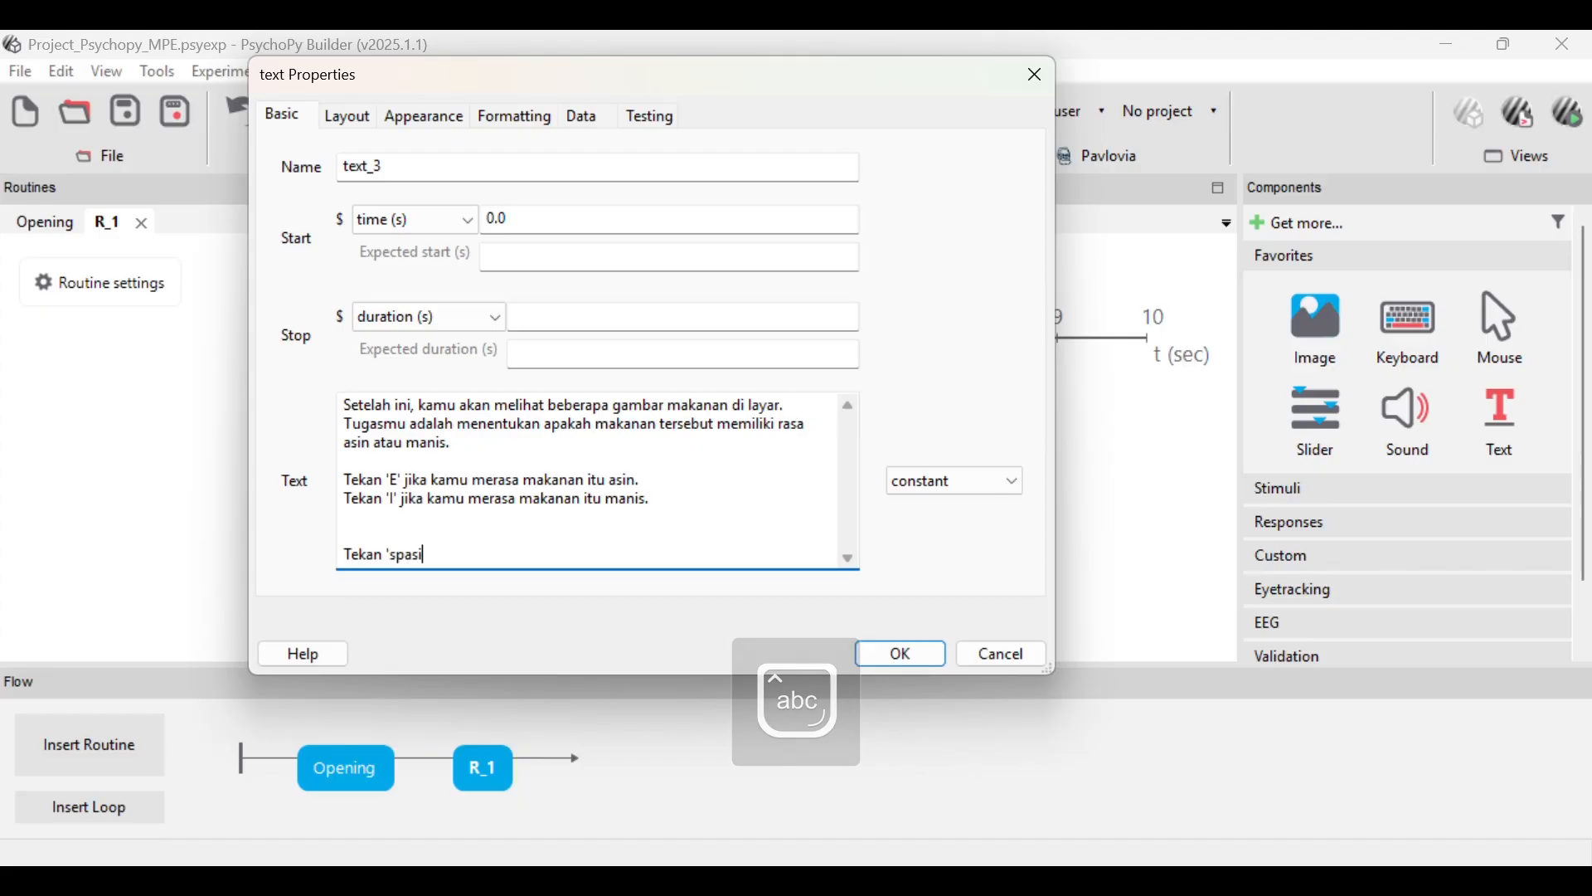
{"action": "type", "text": "' jika kamu"}
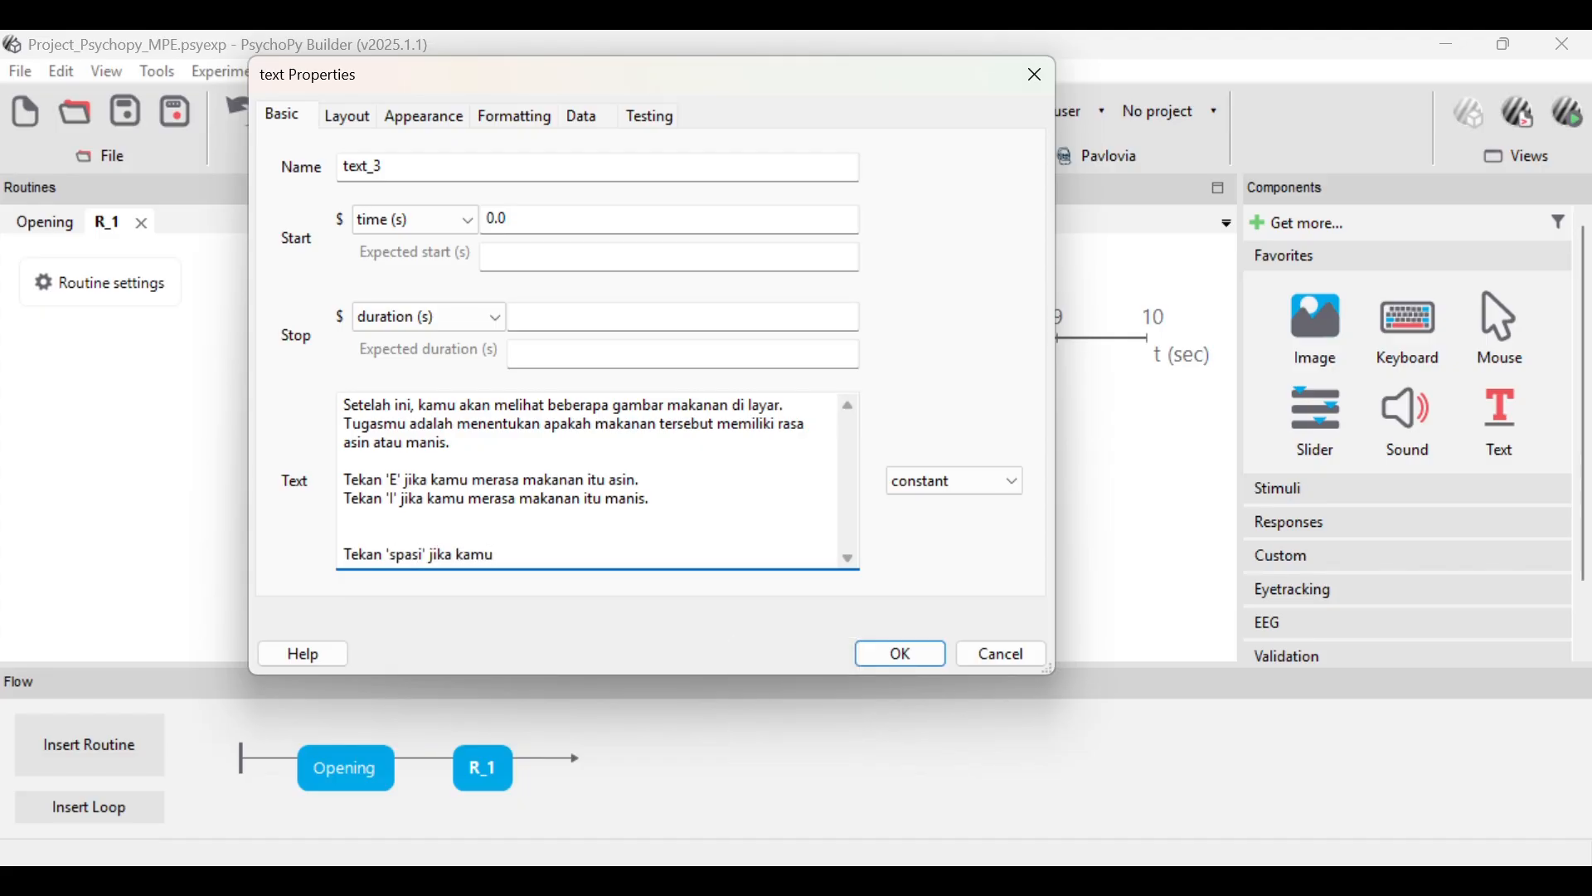
{"action": "type", "text": " siap memulai."}
- Set the R_1 instruction text's letter height to 0.04 and confirm the component
{"action": "left_click", "coordinate": [362, 128]}
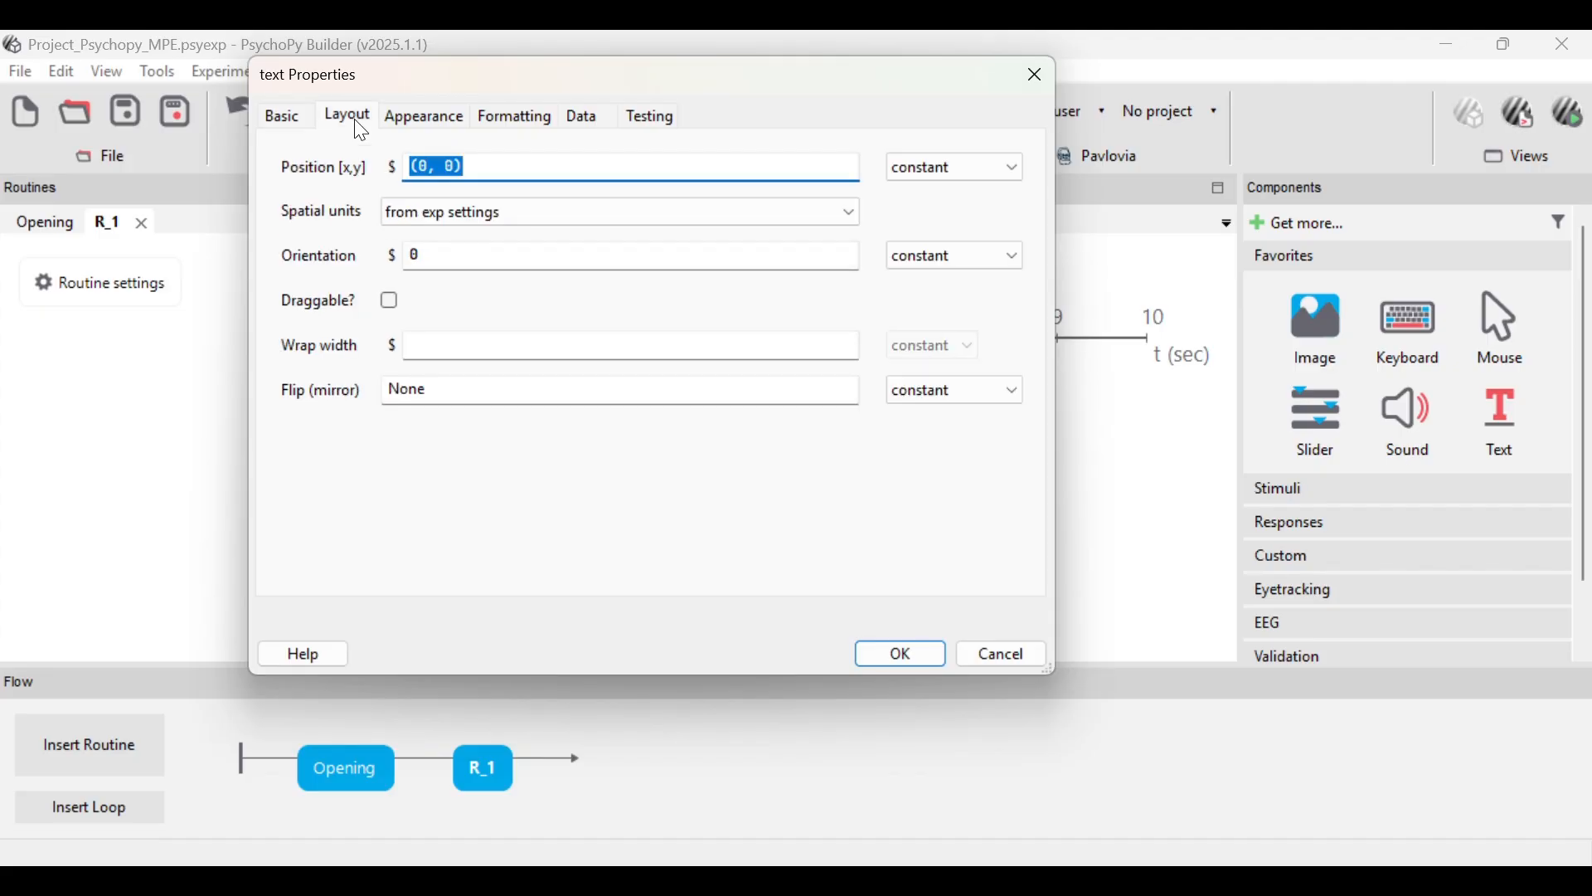
{"action": "left_click", "coordinate": [431, 128]}
{"action": "left_click", "coordinate": [505, 127]}
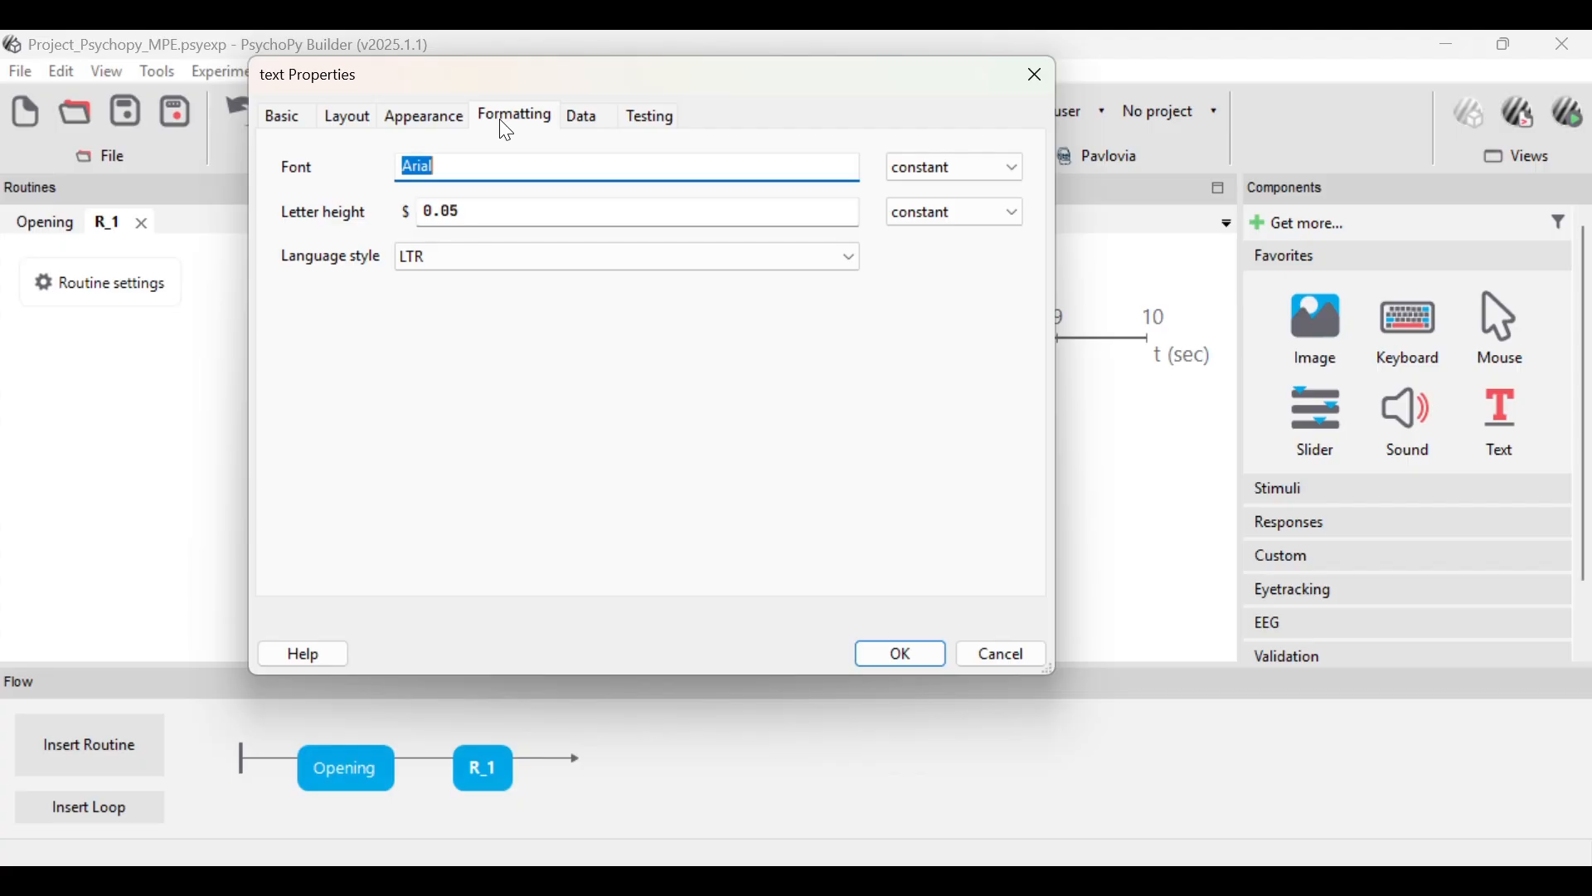
{"action": "left_click", "coordinate": [493, 214]}
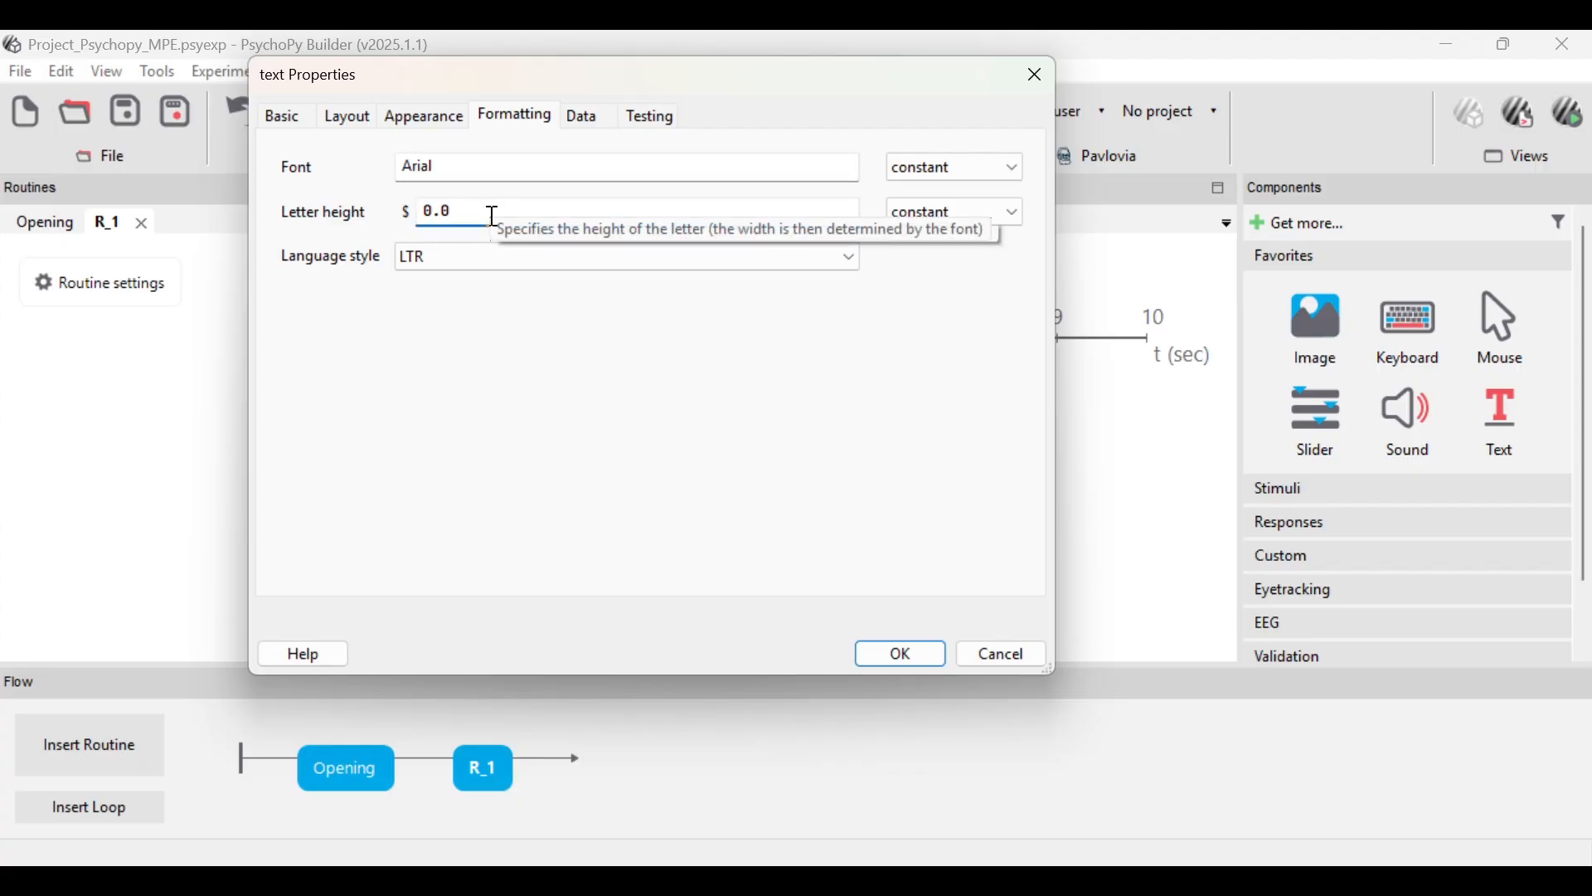
{"action": "type", "text": "4"}
{"action": "left_click", "coordinate": [898, 649]}
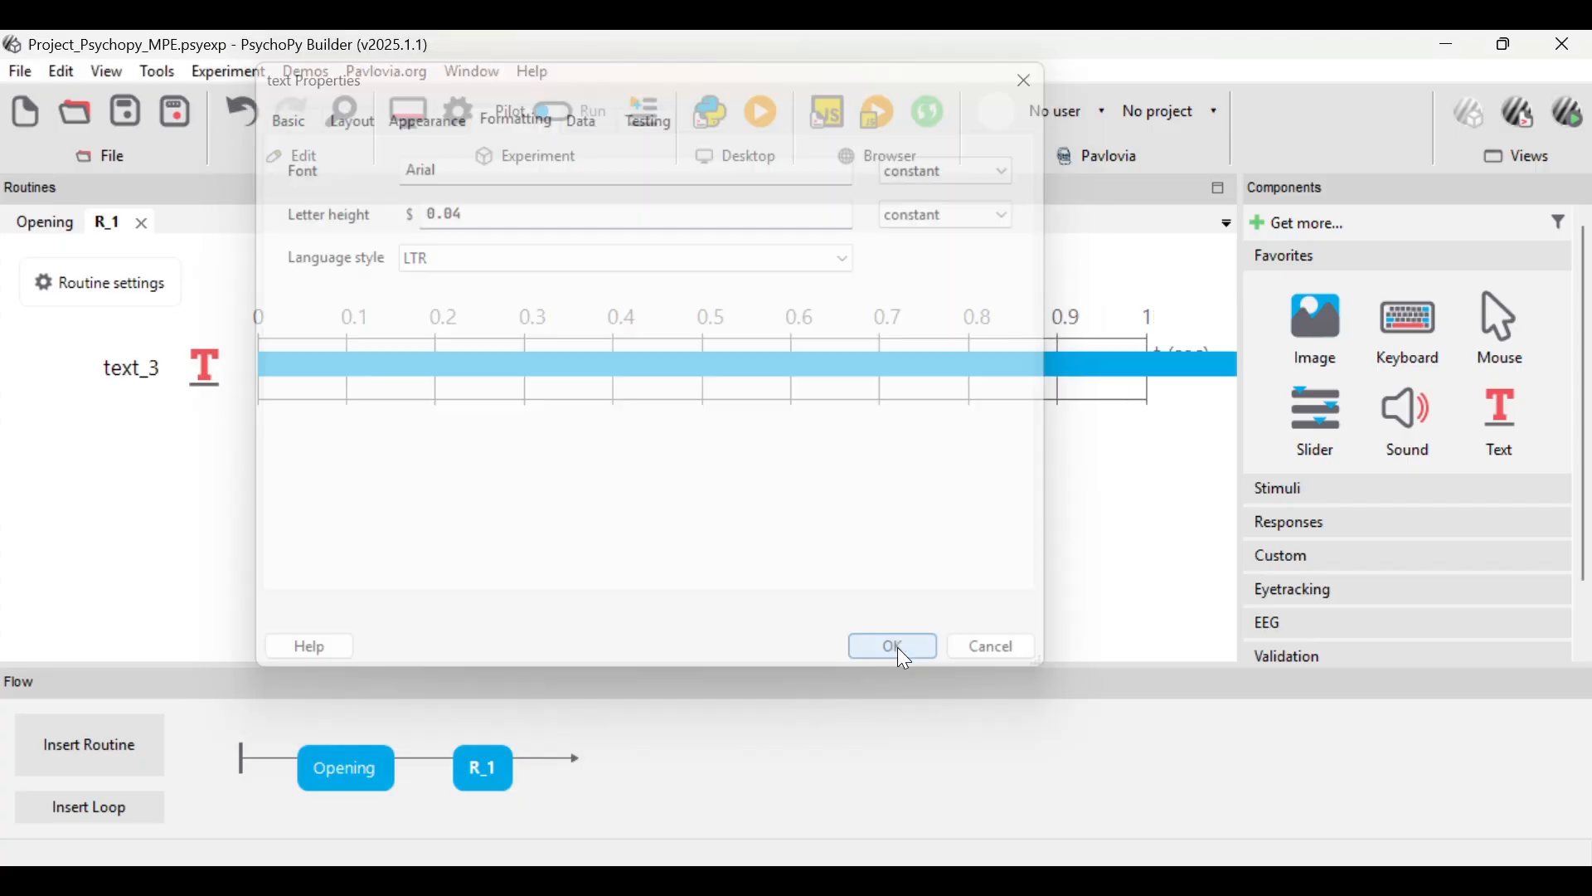
- Add a keyboard response to the R_1 routine that allows only 'space'
{"action": "left_click", "coordinate": [1408, 323]}
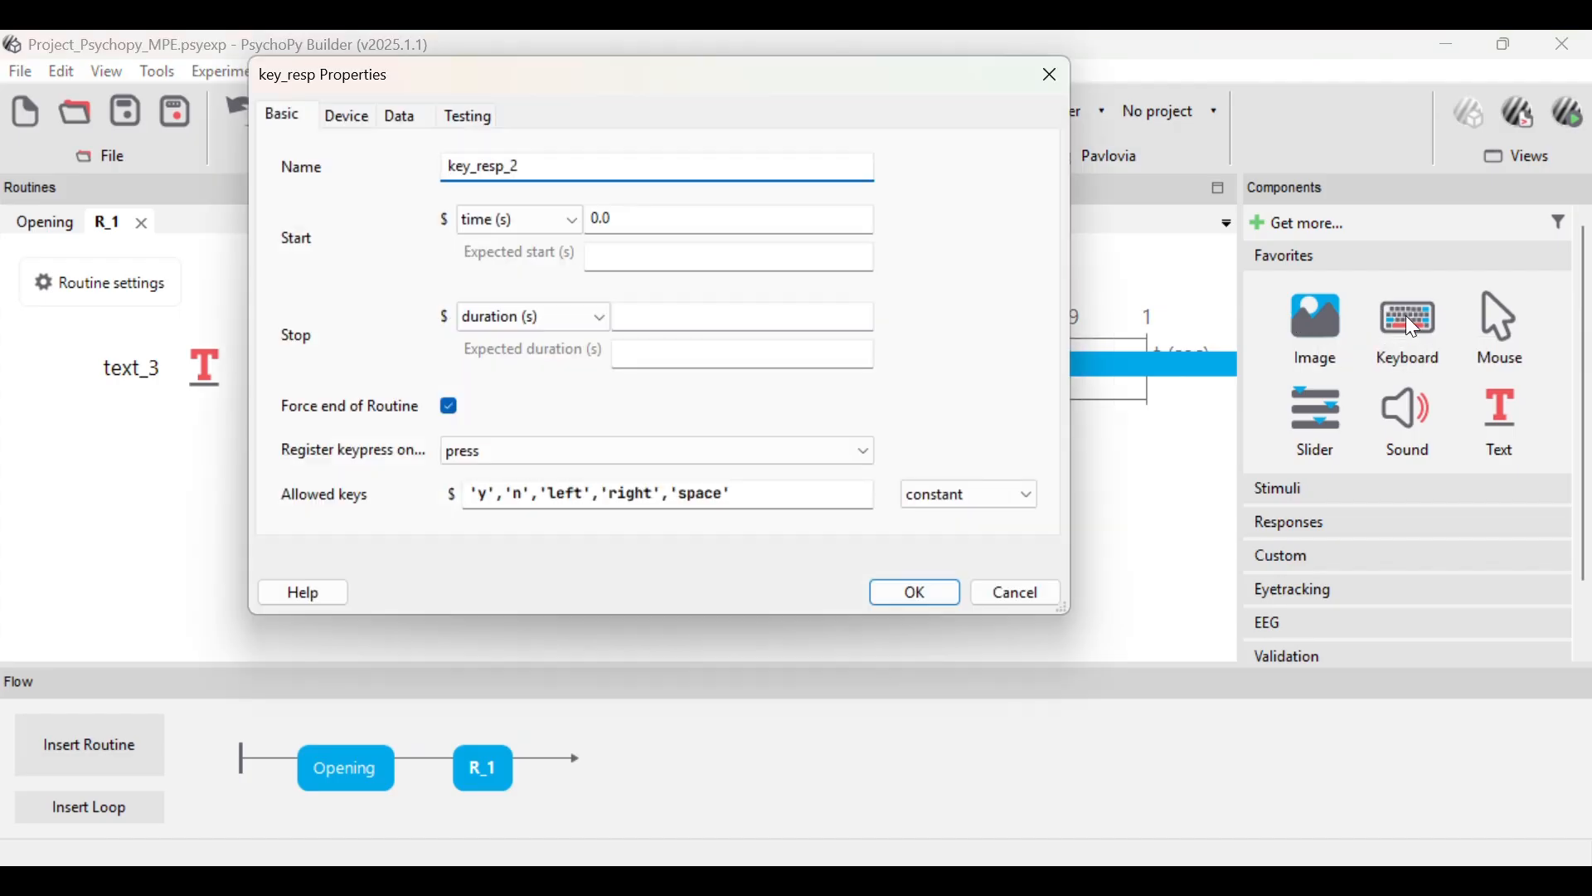
{"action": "left_click", "coordinate": [676, 492]}
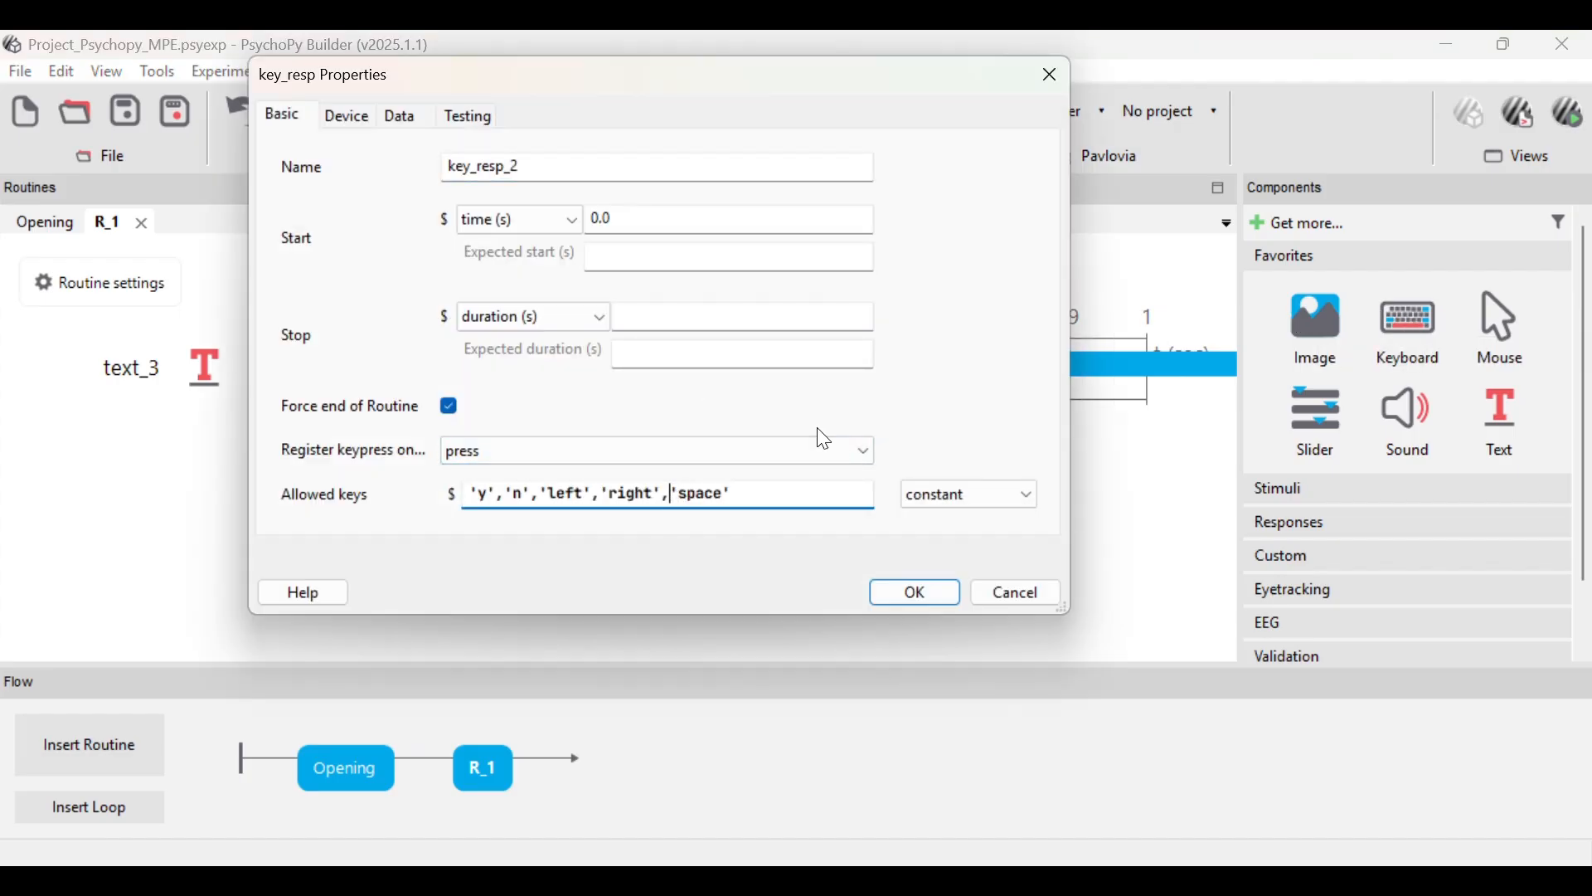
{"action": "key", "text": "BackSpace"}
{"action": "key", "text": "BackSpace"}
{"action": "key", "text": "BackSpace"}
{"action": "key", "text": "BackSpace"}
{"action": "key", "text": "BackSpace"}
{"action": "key", "text": "BackSpace"}
{"action": "key", "text": "BackSpace"}
{"action": "key", "text": "BackSpace"}
{"action": "key", "text": "BackSpace"}
{"action": "key", "text": "BackSpace"}
{"action": "key", "text": "BackSpace"}
{"action": "key", "text": "BackSpace"}
{"action": "key", "text": "BackSpace"}
{"action": "key", "text": "BackSpace"}
{"action": "key", "text": "BackSpace"}
{"action": "key", "text": "BackSpace"}
{"action": "key", "text": "BackSpace"}
{"action": "key", "text": "BackSpace"}
{"action": "key", "text": "BackSpace"}
{"action": "key", "text": "BackSpace"}
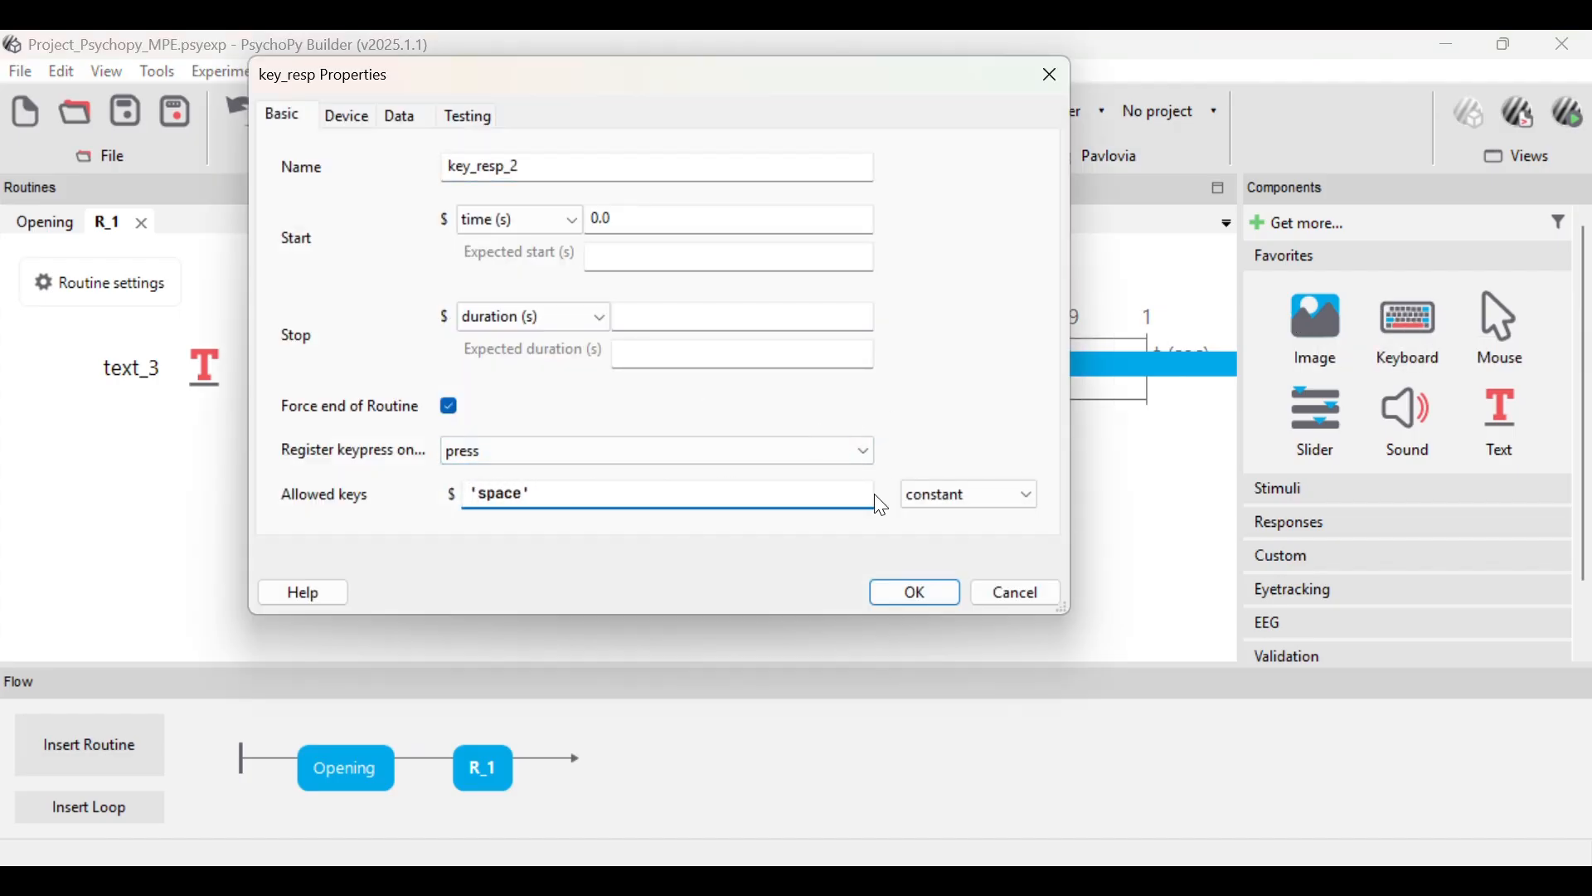
{"action": "left_click", "coordinate": [898, 591]}
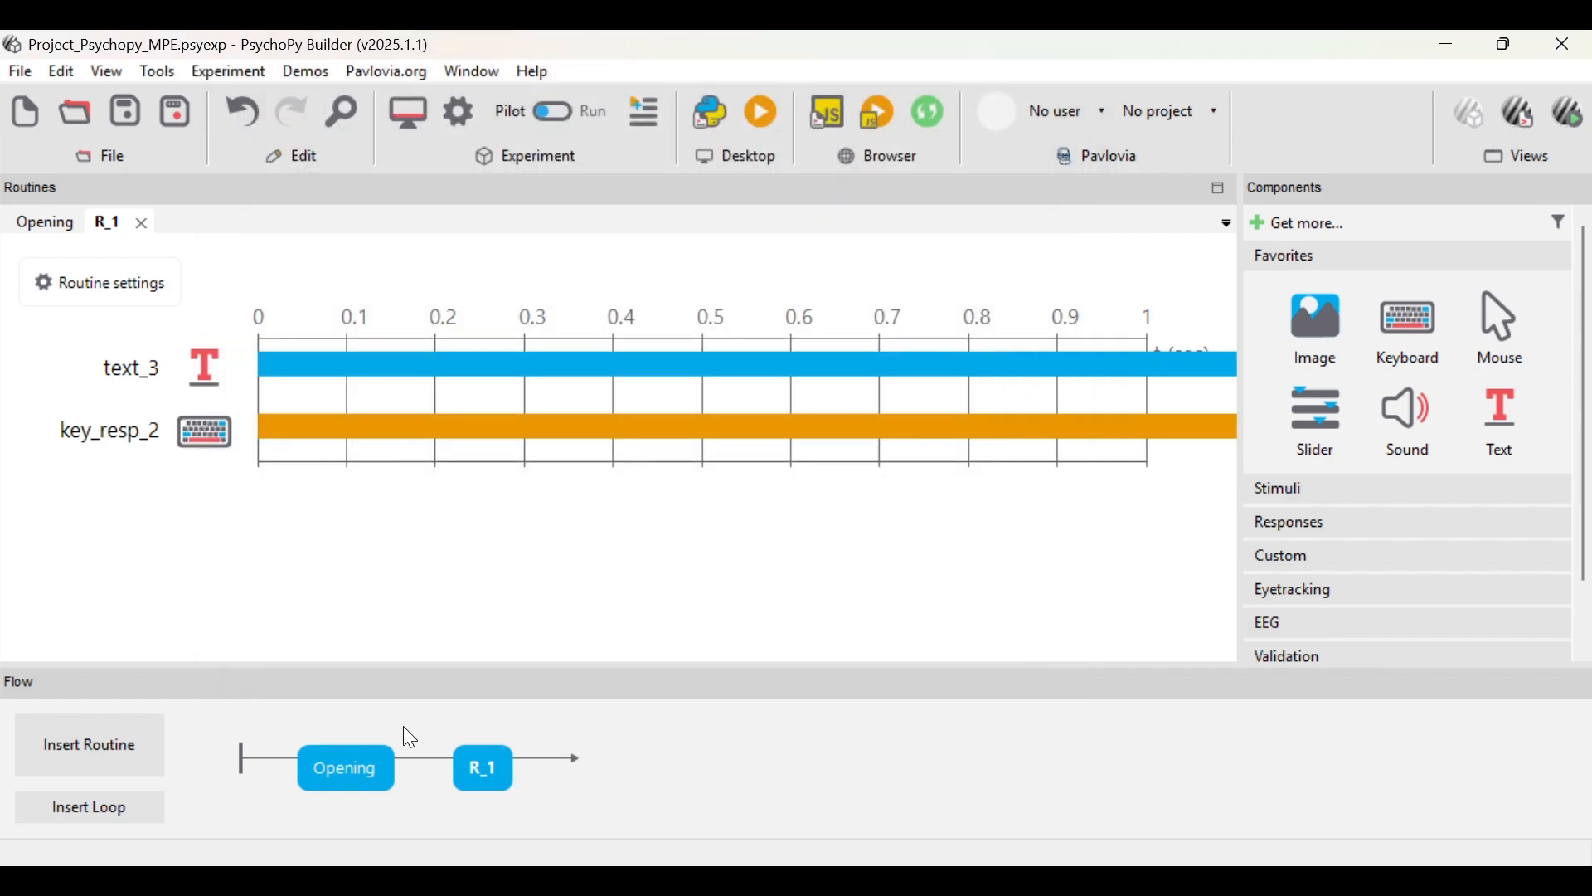
- Insert a new blank routine named Routine_1 into the flow directly after R_1
{"action": "left_click", "coordinate": [124, 734]}
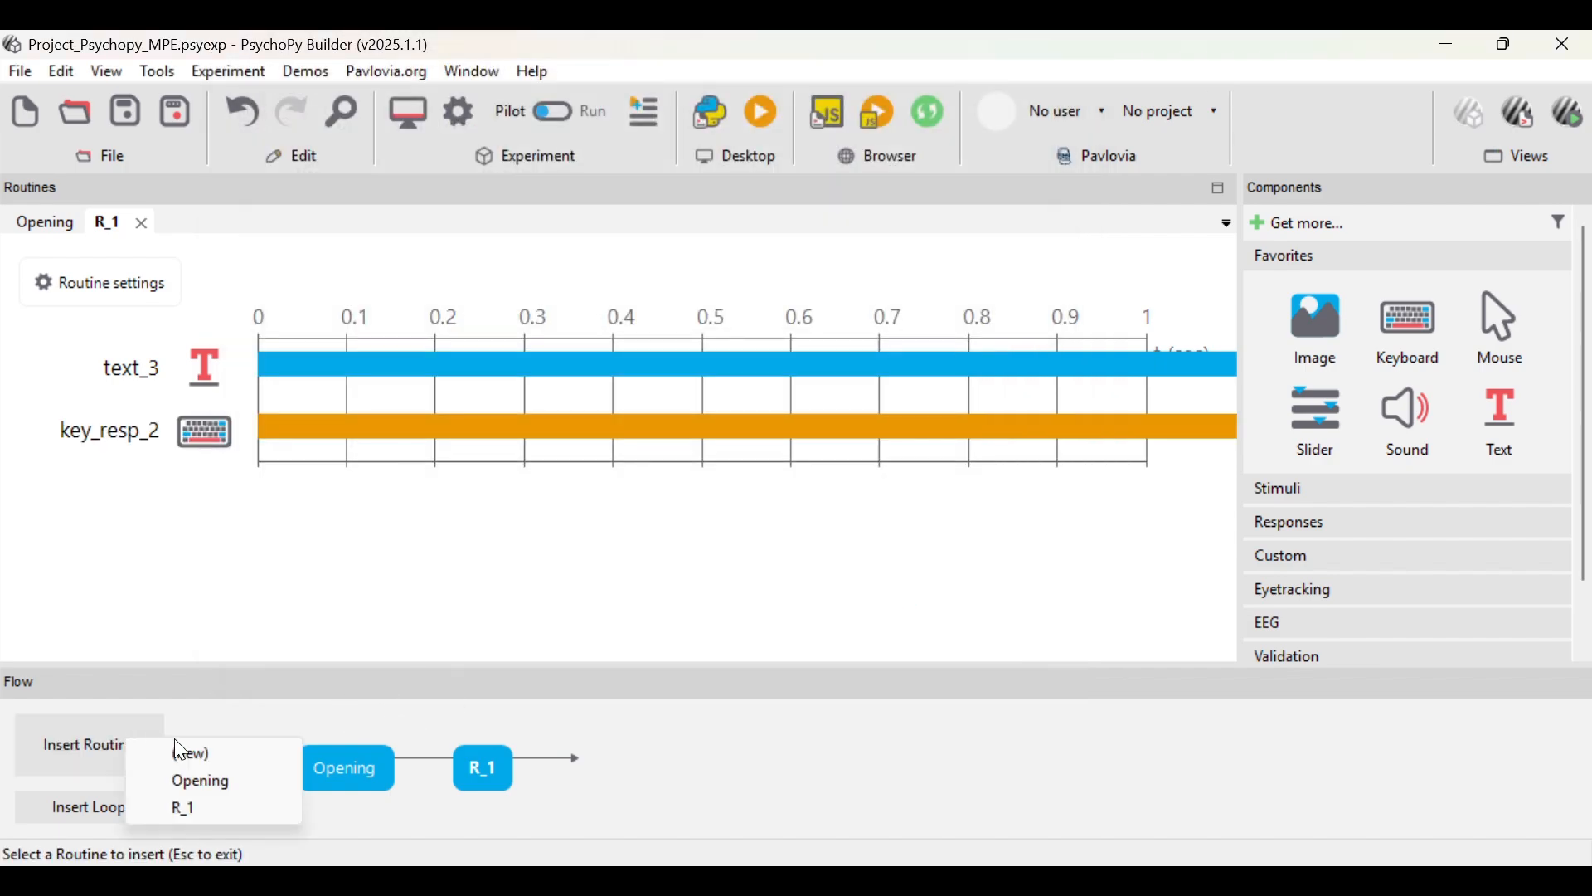
{"action": "left_click", "coordinate": [203, 748]}
{"action": "type", "text": "Rout"}
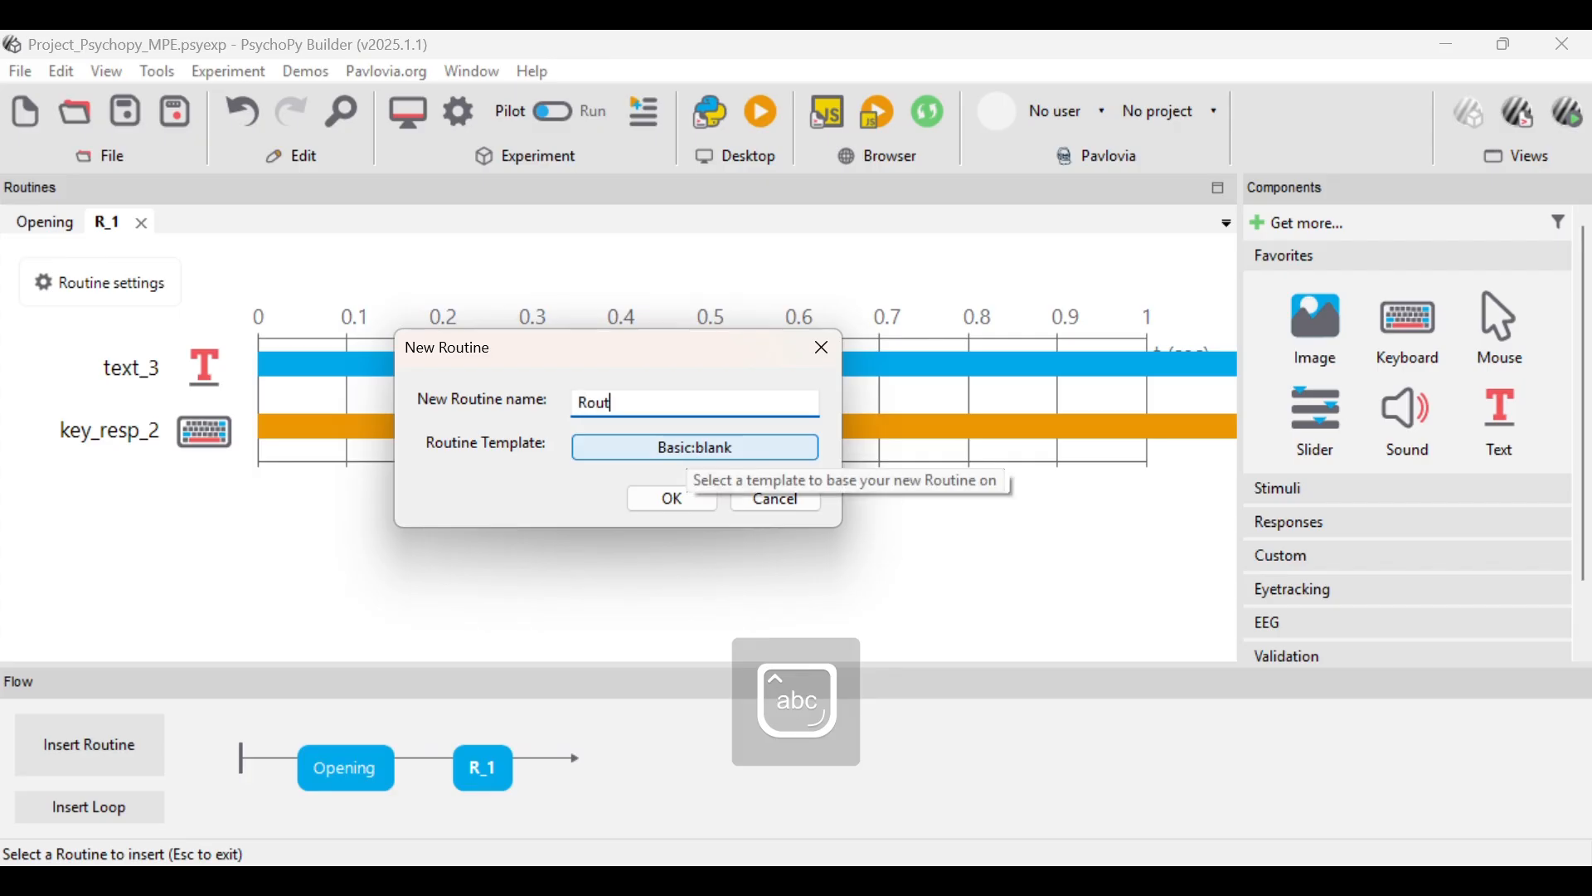
{"action": "type", "text": "ine_1"}
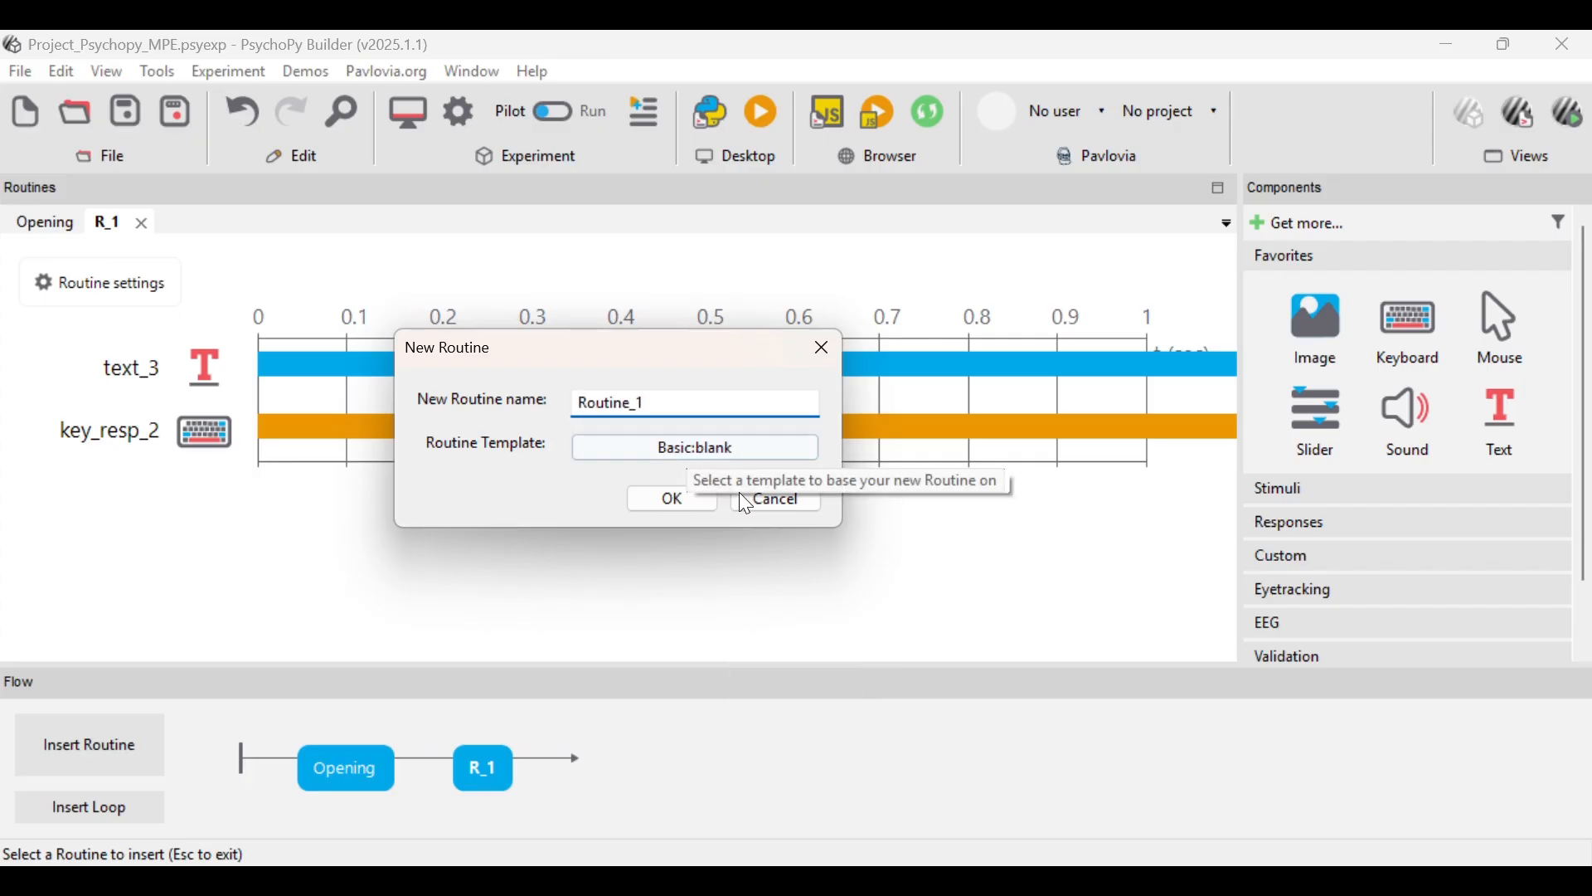
{"action": "left_click", "coordinate": [676, 500]}
{"action": "left_click", "coordinate": [550, 761]}
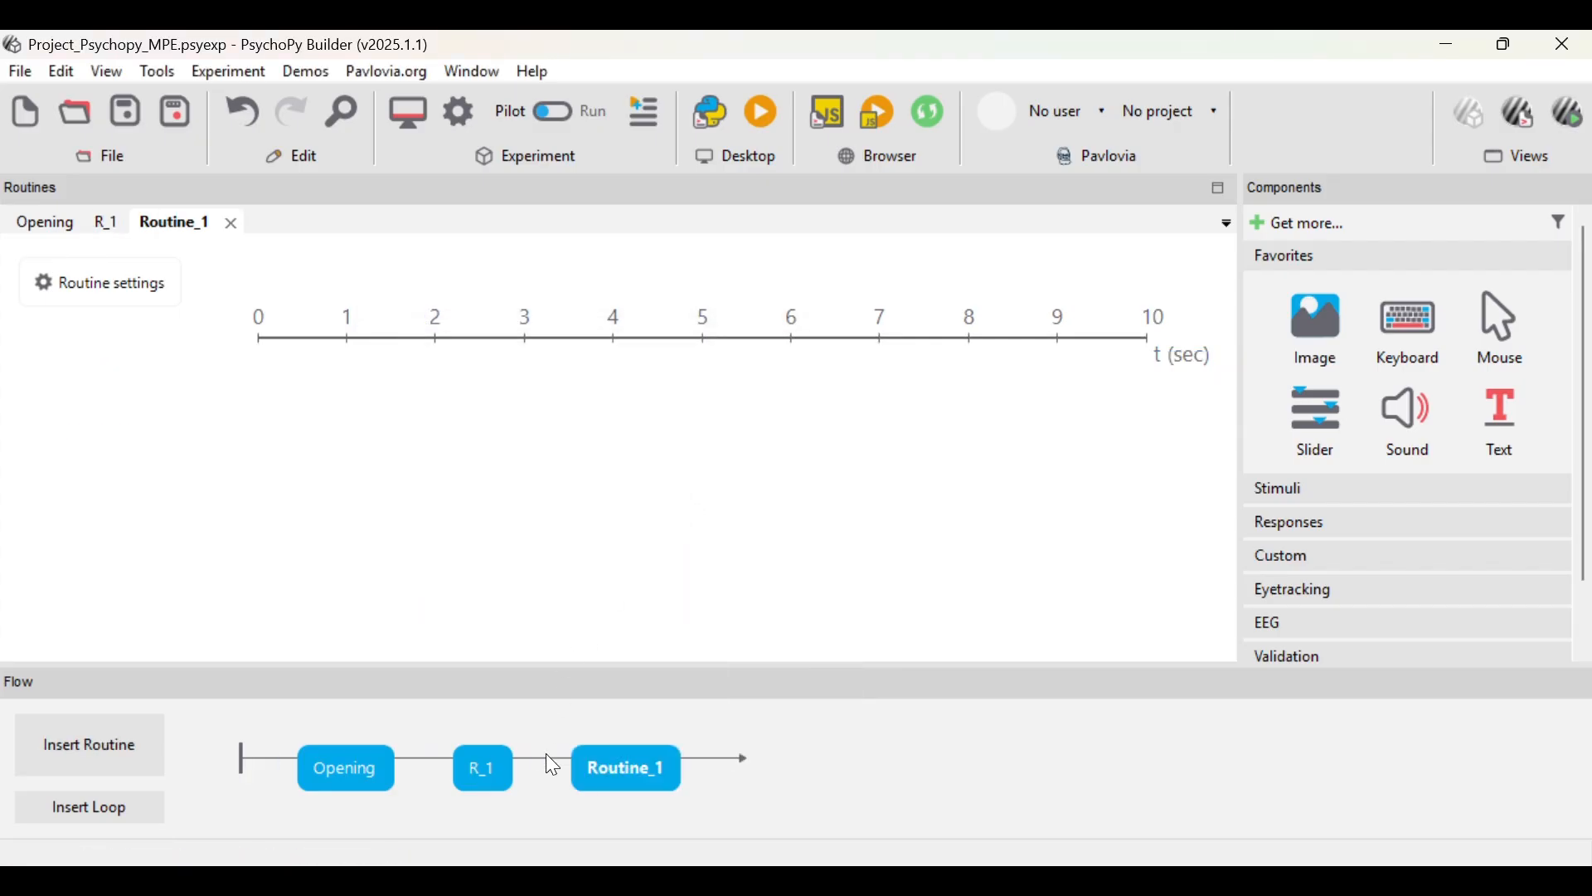
- Add a text component to Routine_1 and leave its stop duration blank
{"action": "left_click", "coordinate": [1501, 408]}
{"action": "left_click", "coordinate": [624, 317]}
{"action": "key", "text": "BackSpace"}
{"action": "key", "text": "BackSpace"}
{"action": "key", "text": "BackSpace"}
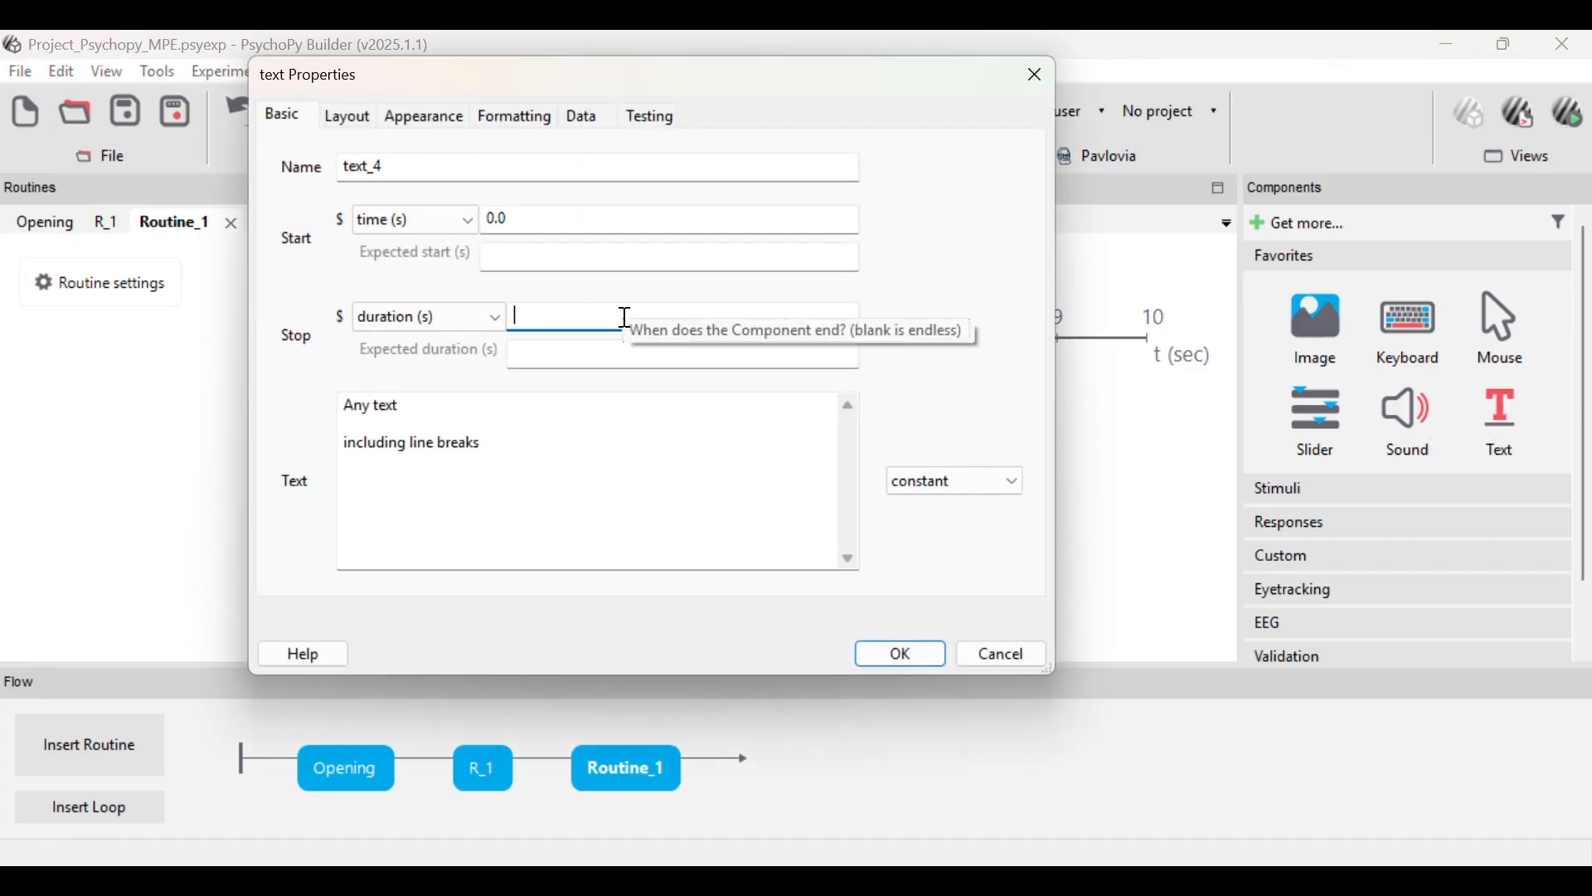
- Replace the Routine_1 text component's placeholder with 'APA RASA DARI MAKANAN INI?' and raise its vertical position
{"action": "left_click", "coordinate": [547, 450]}
{"action": "key", "text": "ctrl+a"}
{"action": "key", "text": "BackSpace"}
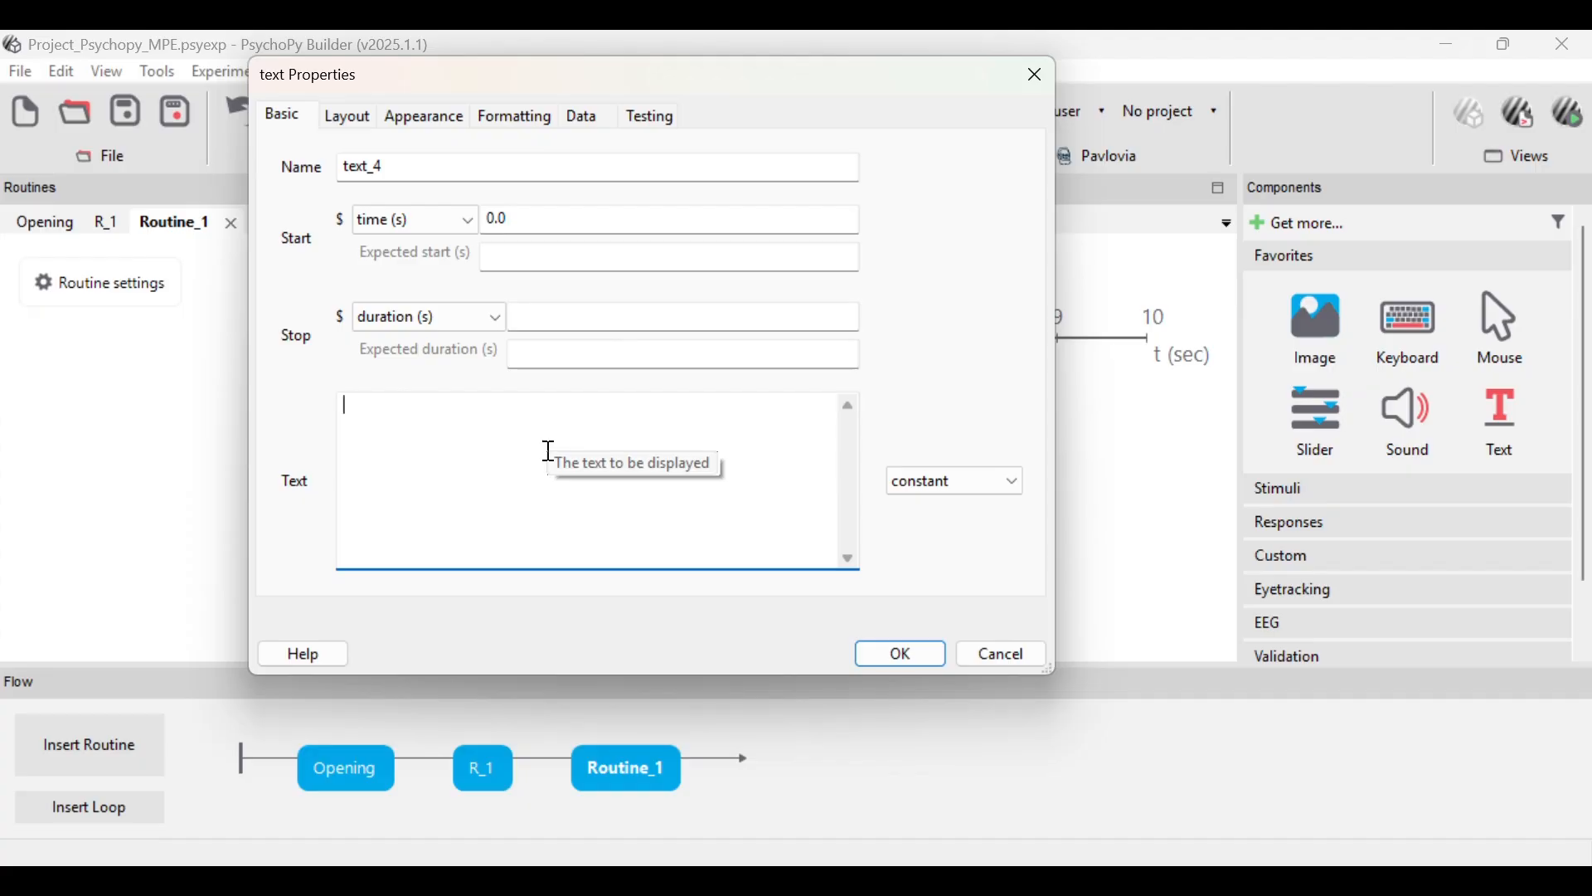
{"action": "key", "text": "Caps_Lock"}
{"action": "type", "text": "APA"}
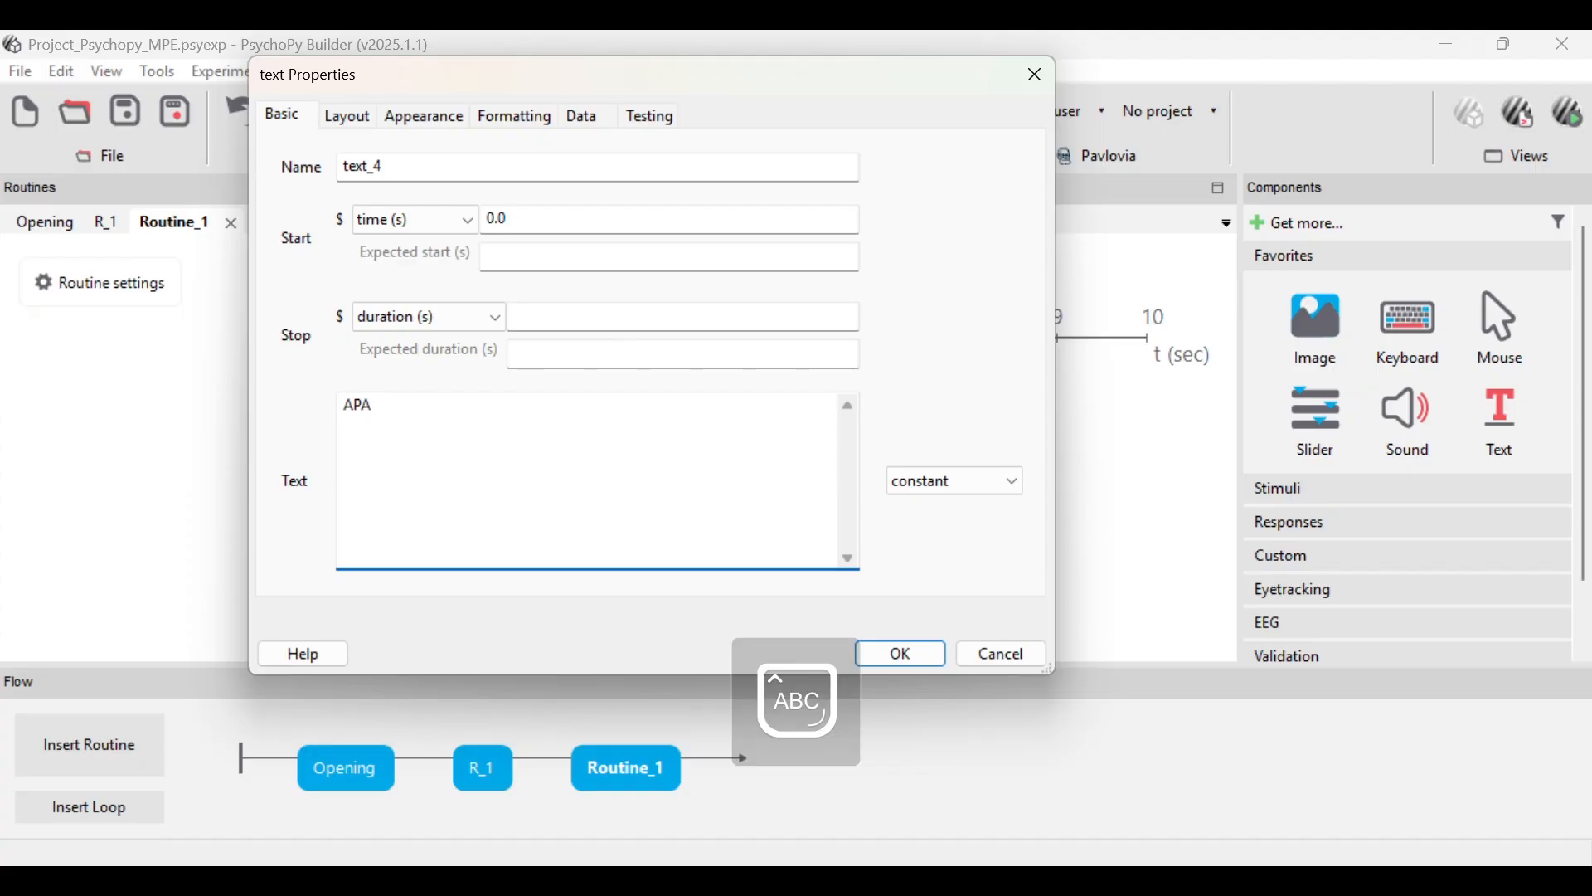
{"action": "type", "text": " RASA DARI M"}
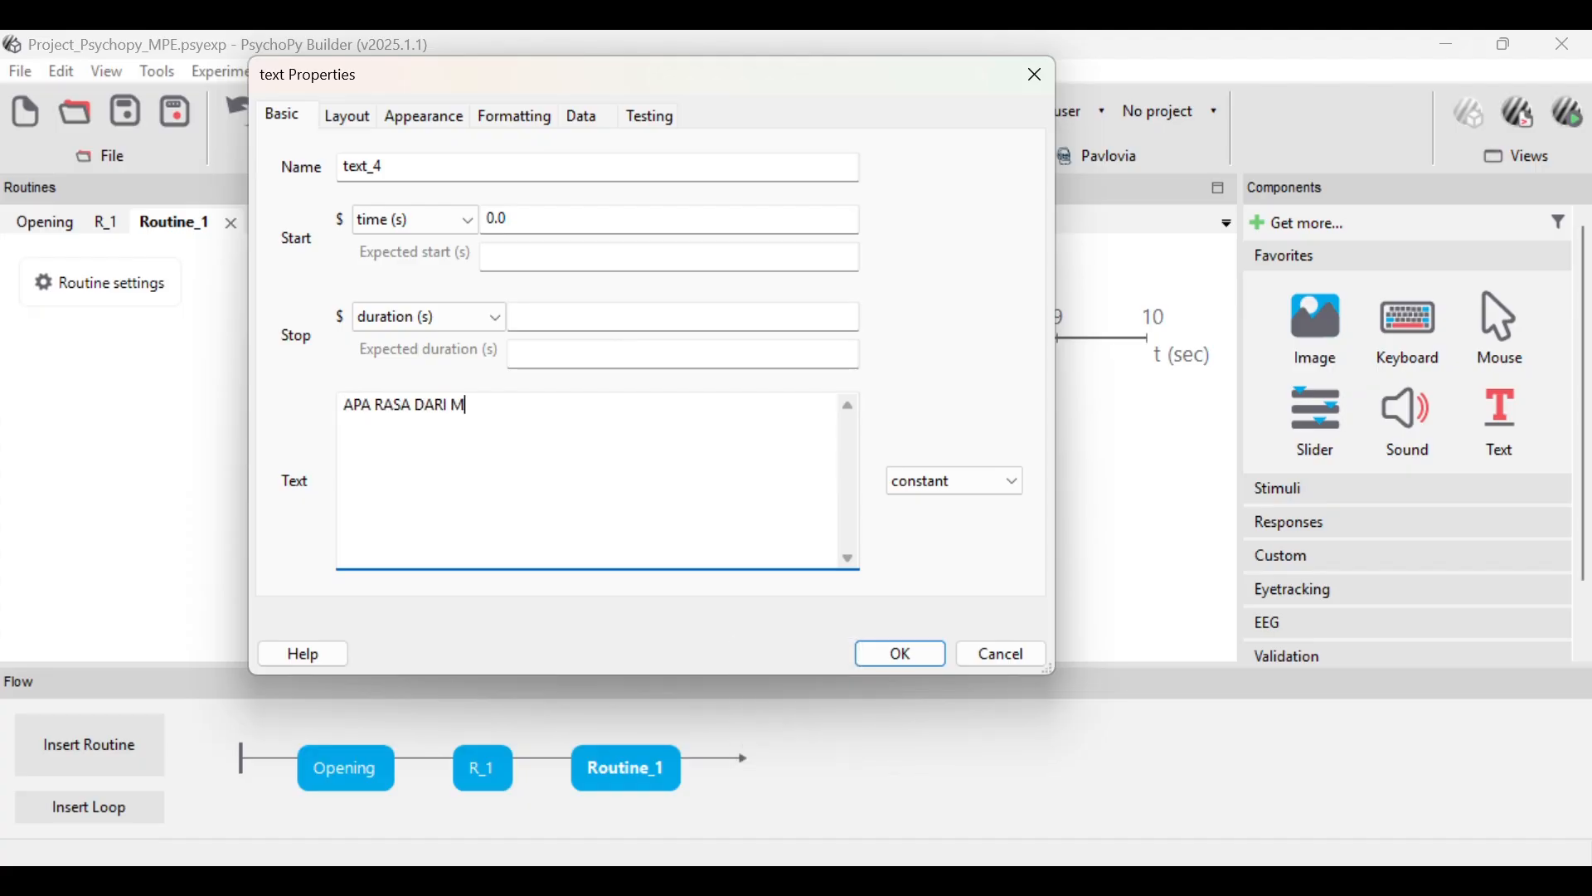
{"action": "type", "text": "AKANAN INI?"}
{"action": "left_click", "coordinate": [352, 121]}
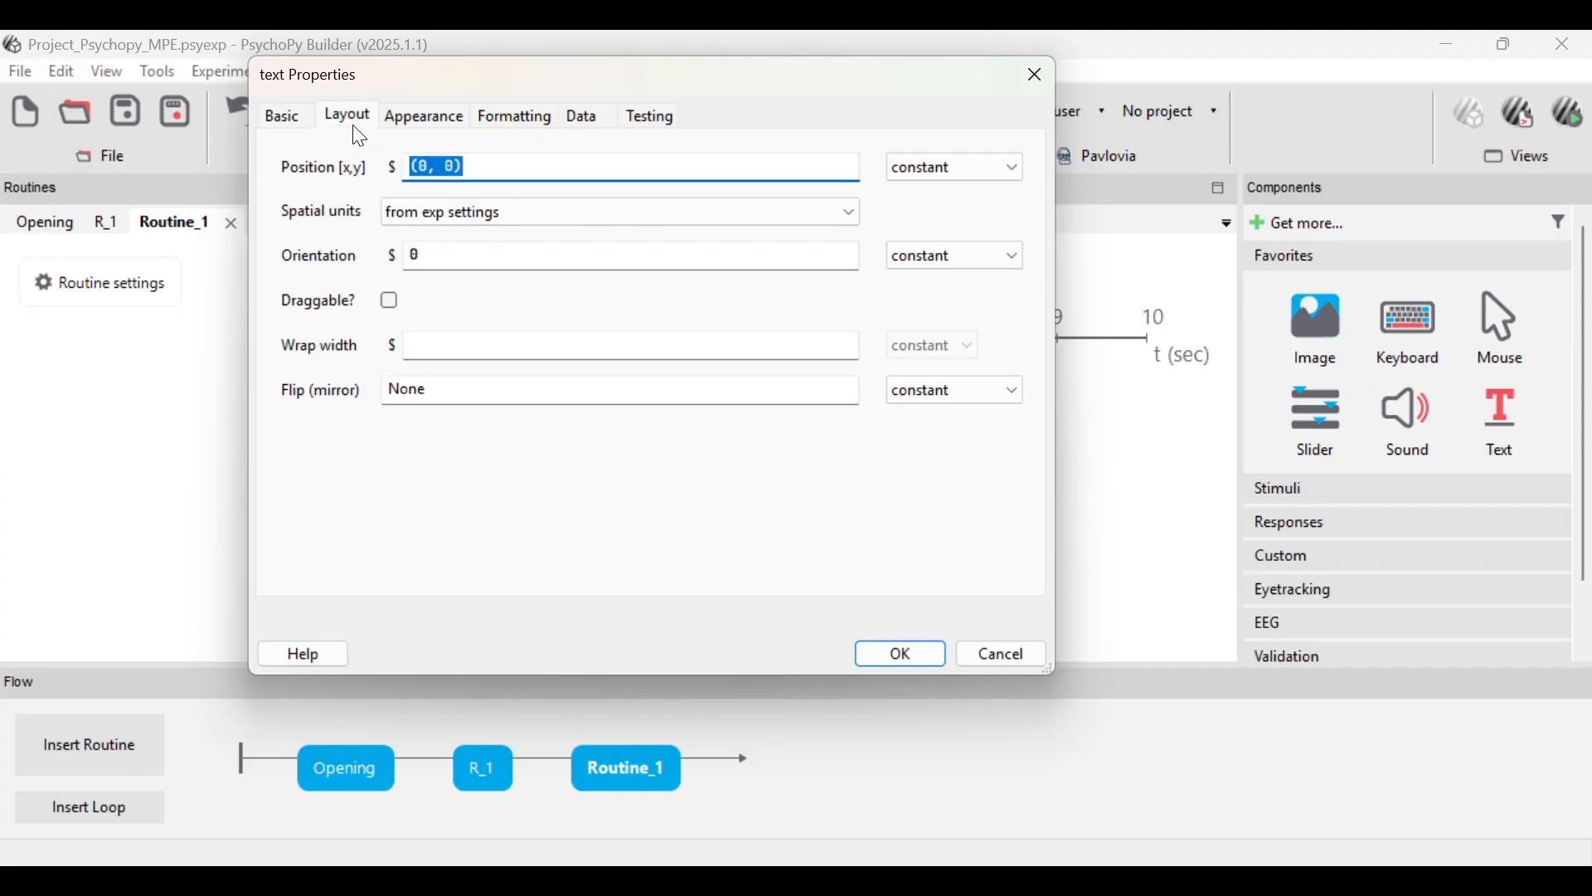
{"action": "left_click", "coordinate": [464, 163]}
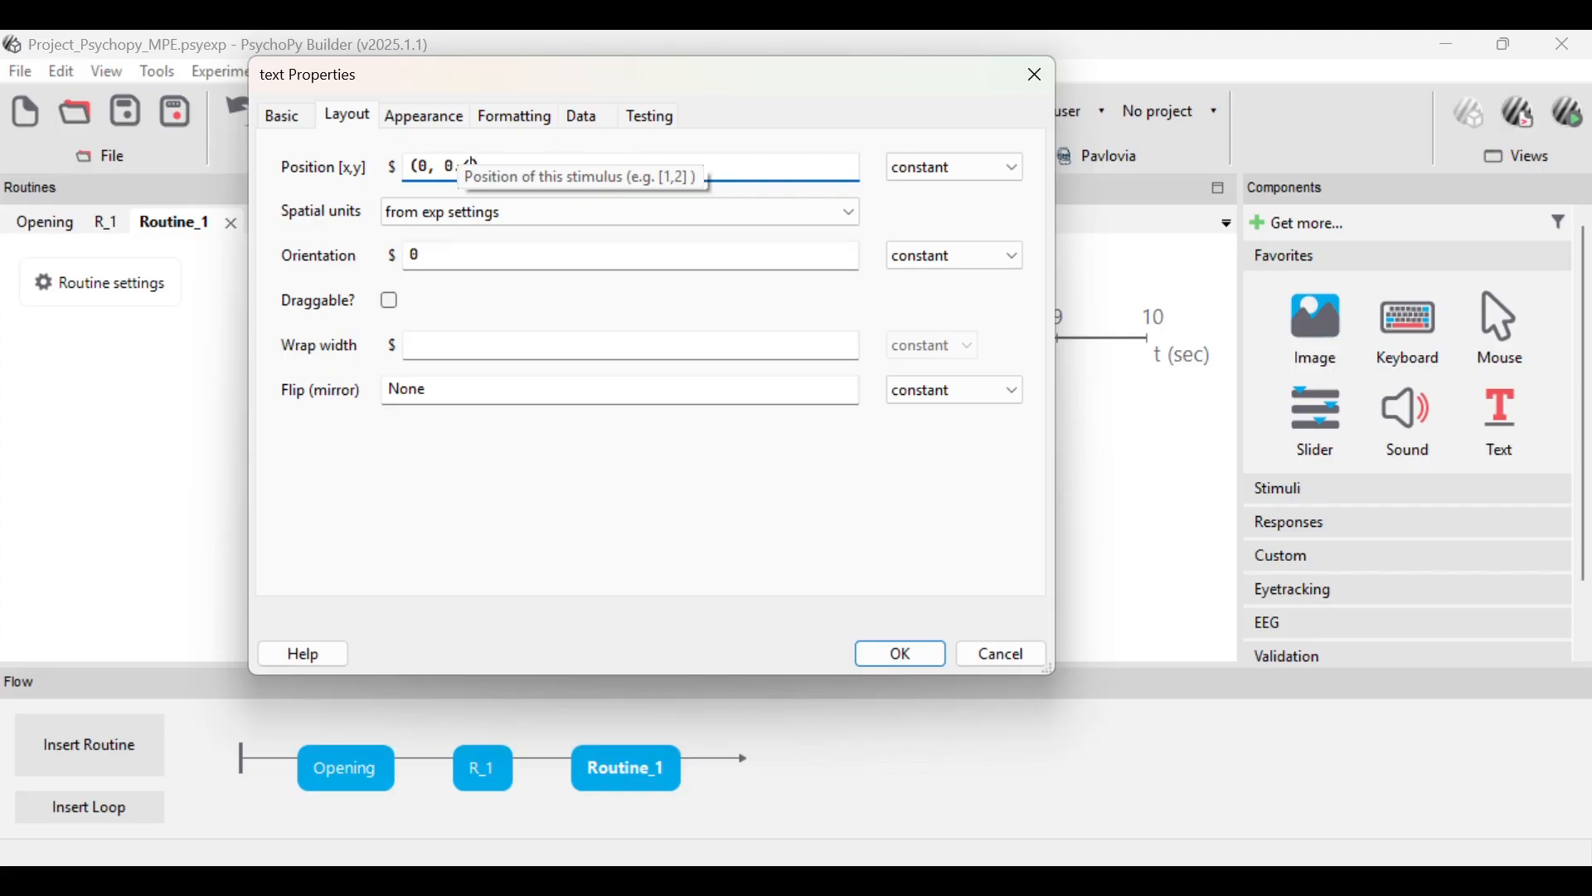
- Set the question text's font to Arial Black and letter height to 0.04, confirming the component without downloading the font
{"action": "left_click", "coordinate": [506, 114]}
{"action": "left_click", "coordinate": [487, 163]}
{"action": "type", "text": "Black"}
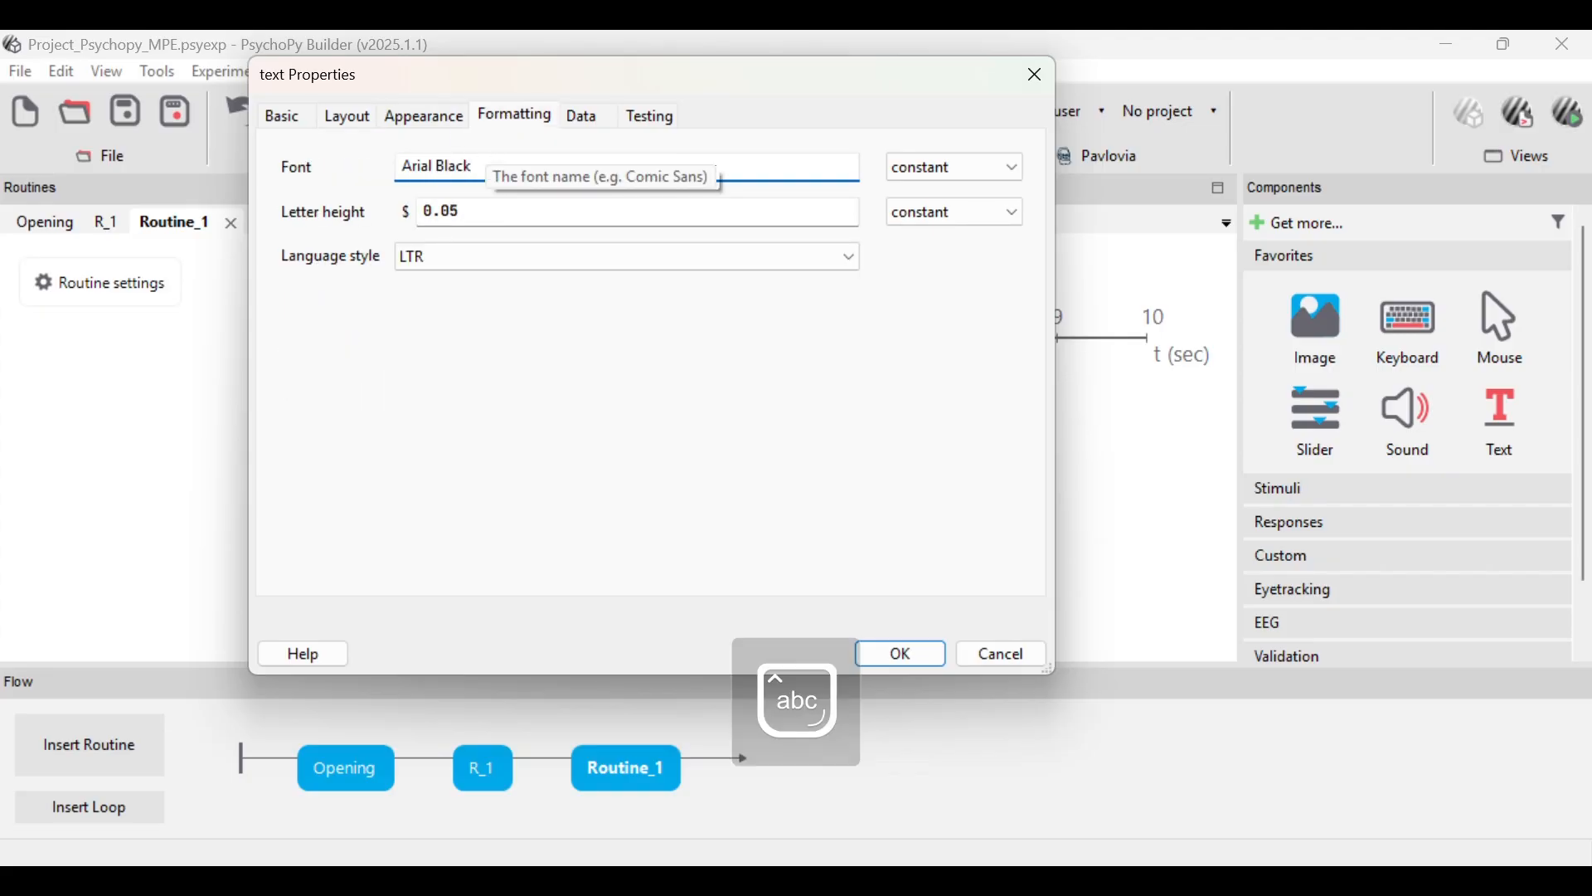
{"action": "left_click", "coordinate": [479, 215]}
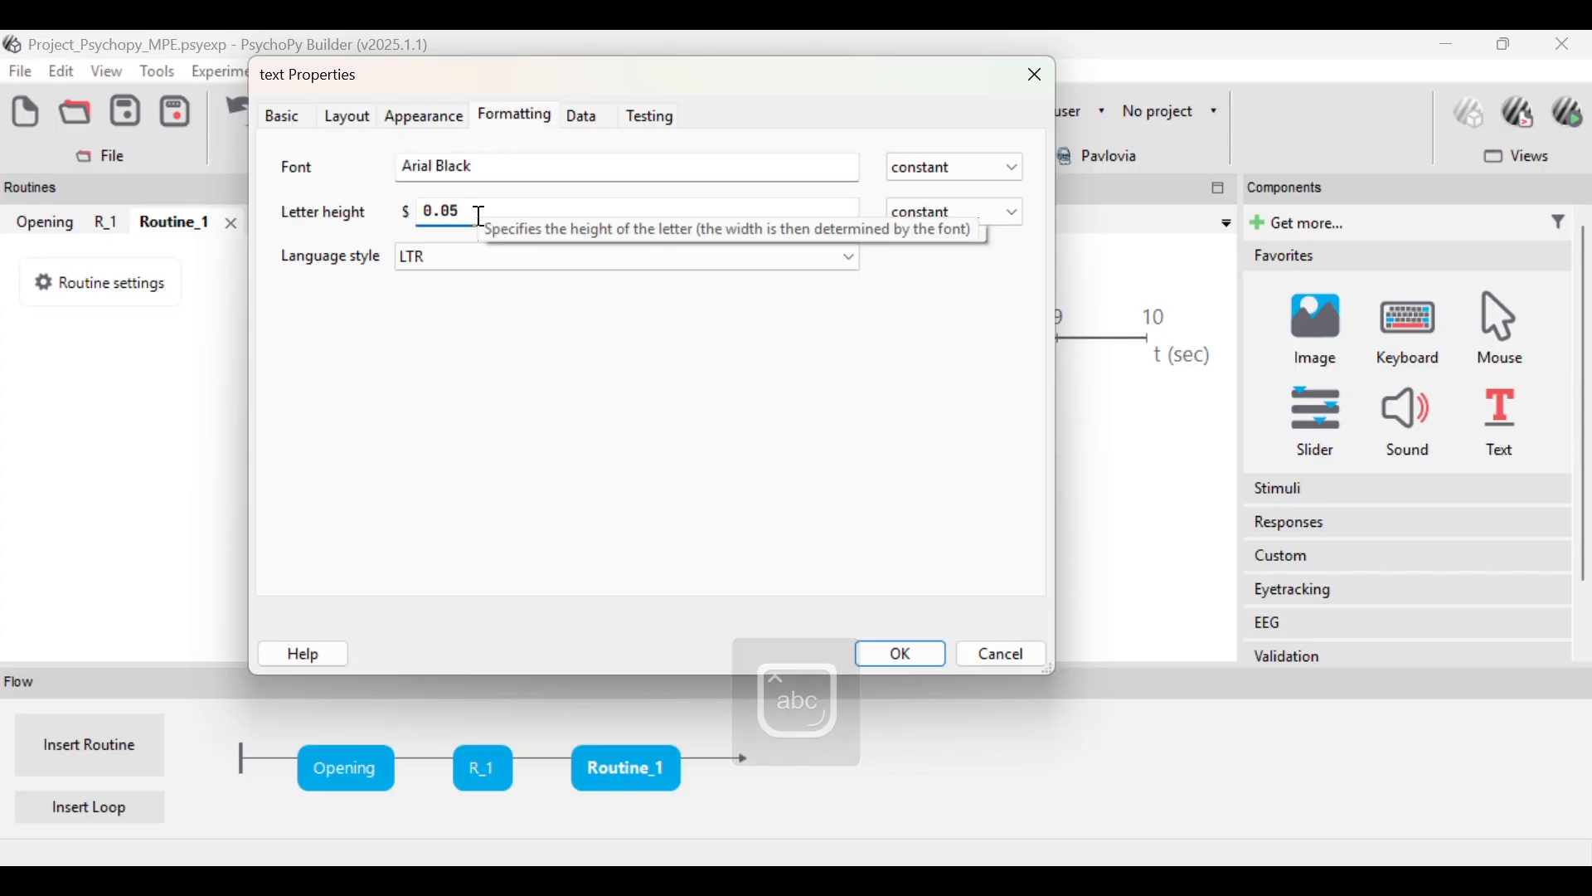
{"action": "key", "text": "BackSpace"}
{"action": "type", "text": "4"}
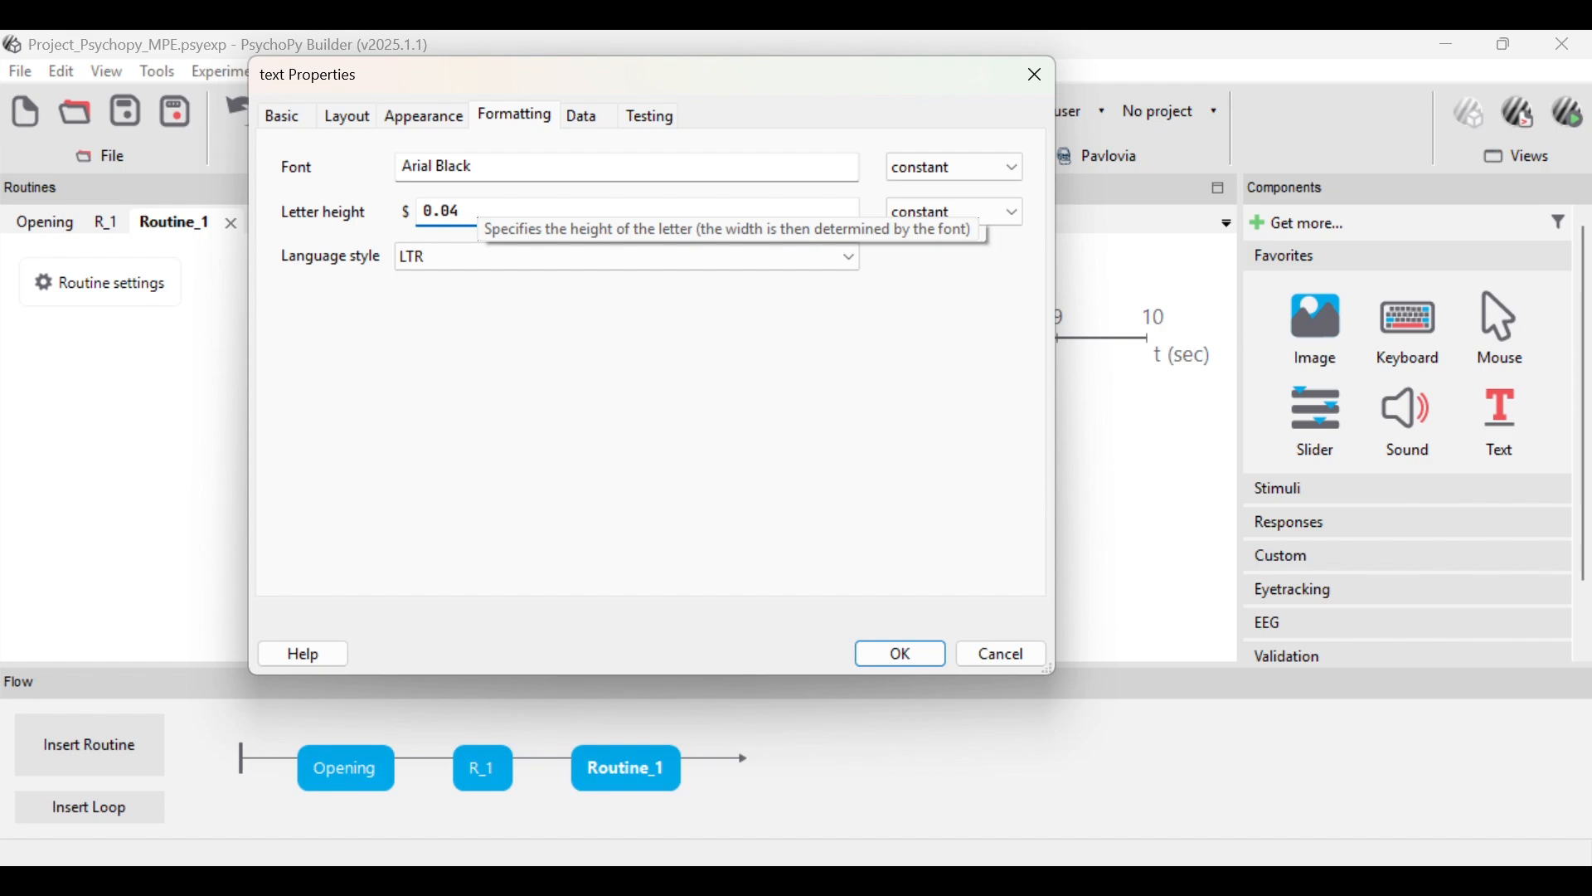
{"action": "left_click", "coordinate": [889, 649]}
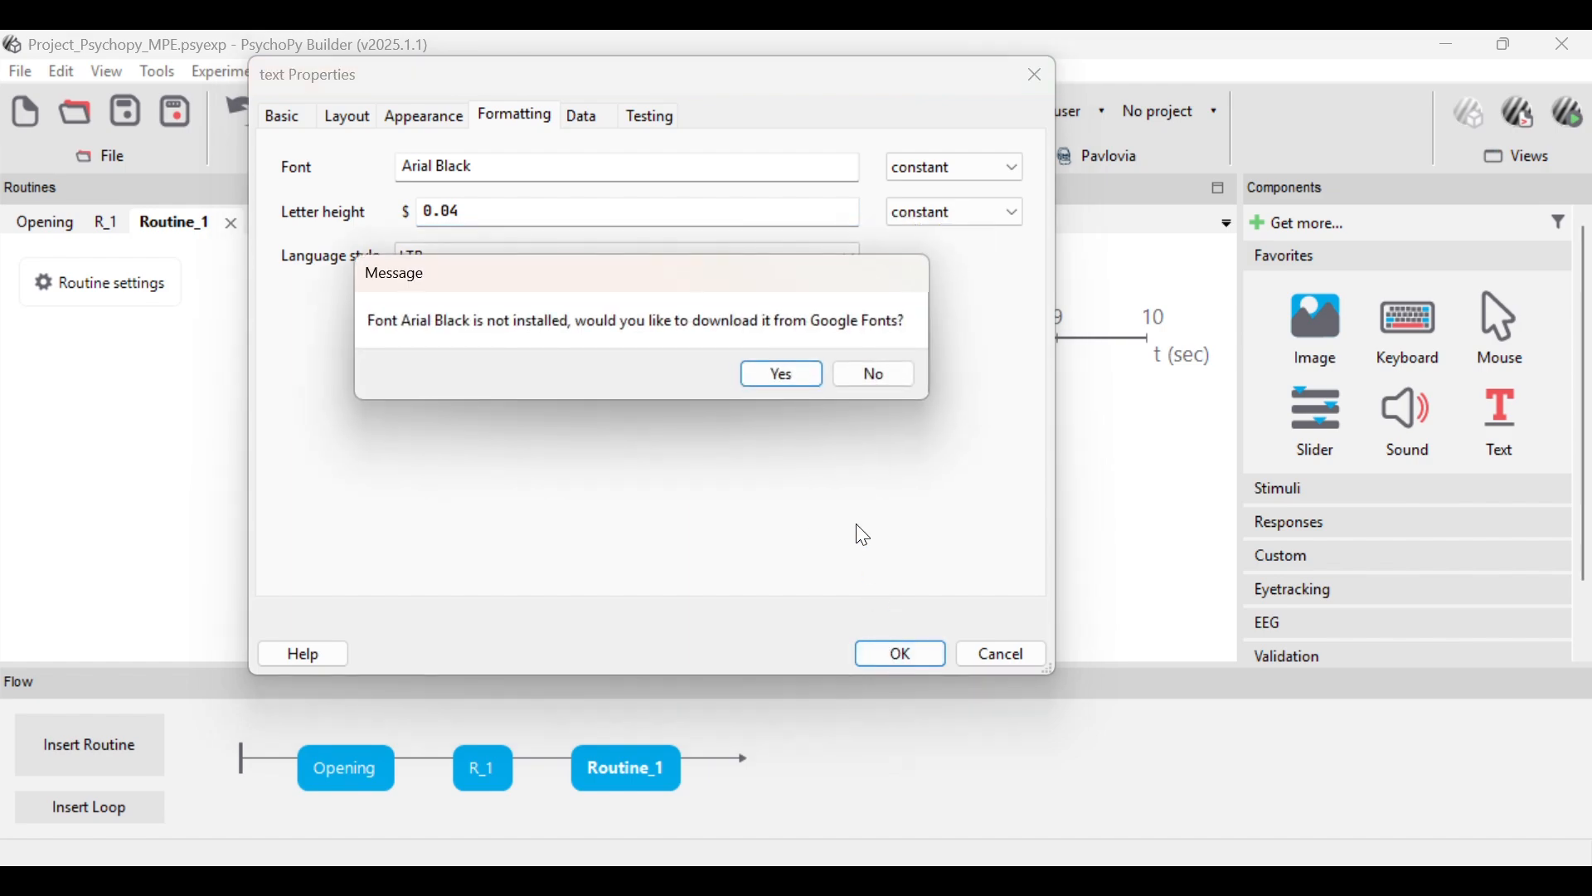
{"action": "left_click", "coordinate": [892, 372]}
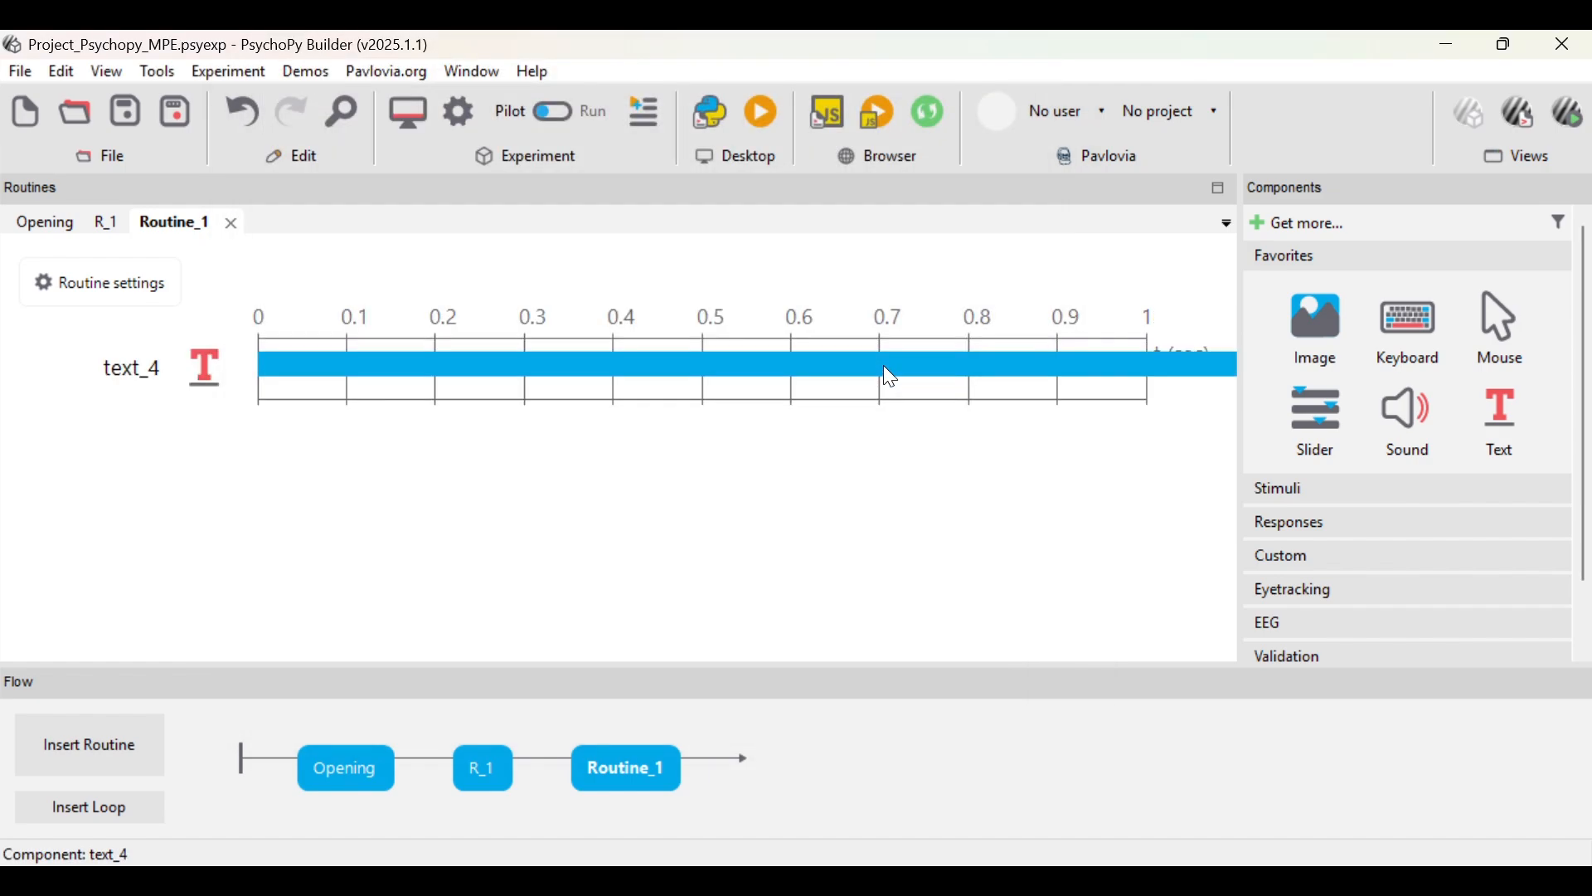
- Add a second text component to Routine_1 with a blank stop duration, reading 'E' asin and 'I' manis spaced apart on one line
{"action": "left_click", "coordinate": [1504, 415]}
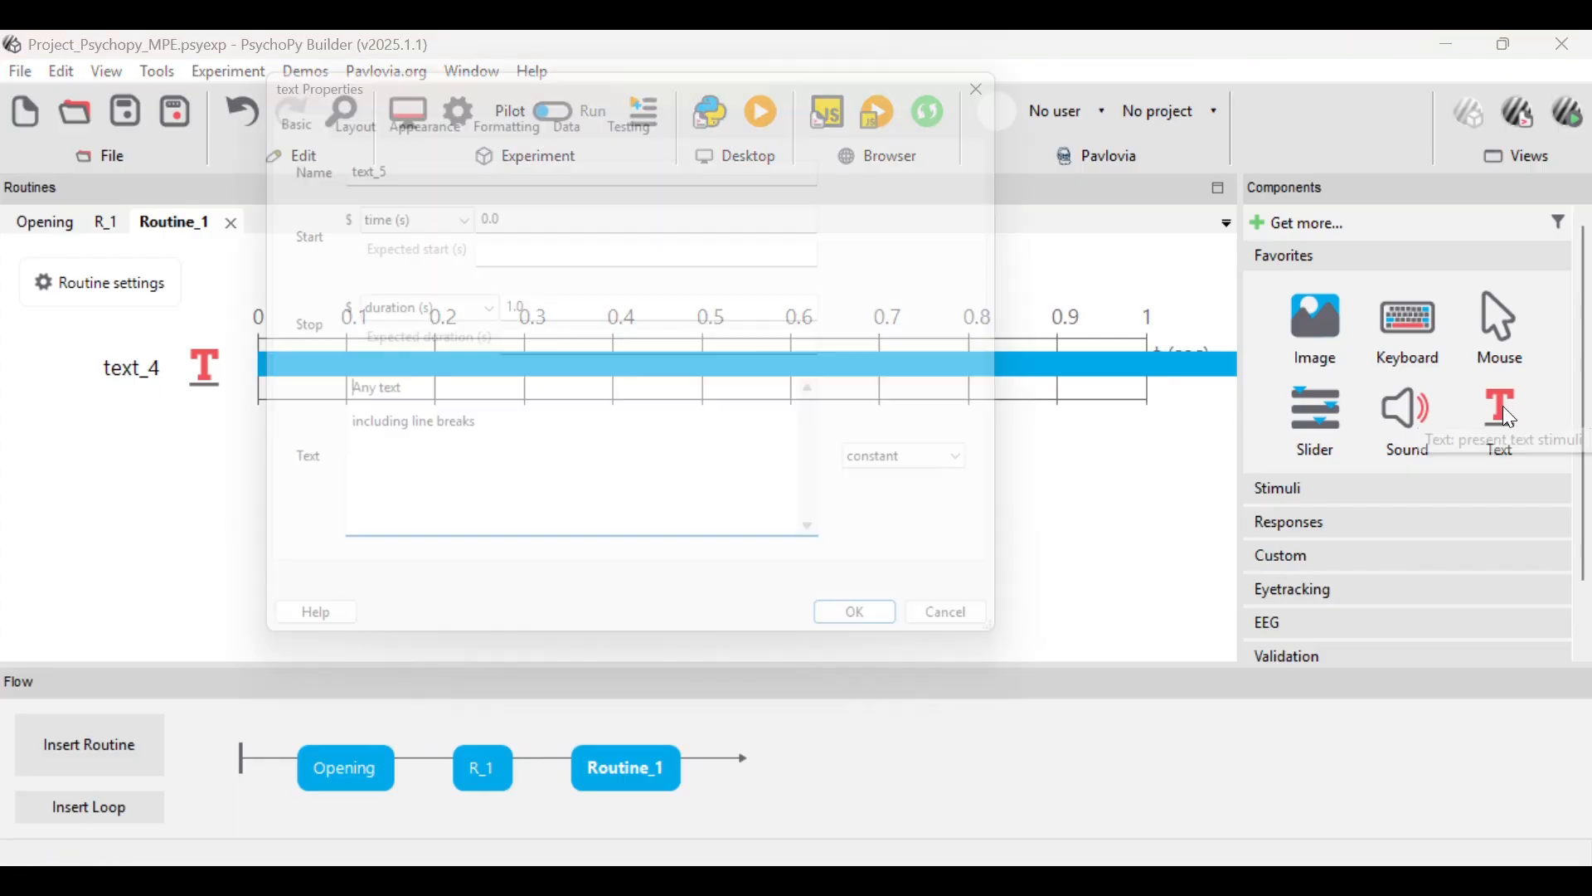
{"action": "left_click", "coordinate": [641, 312]}
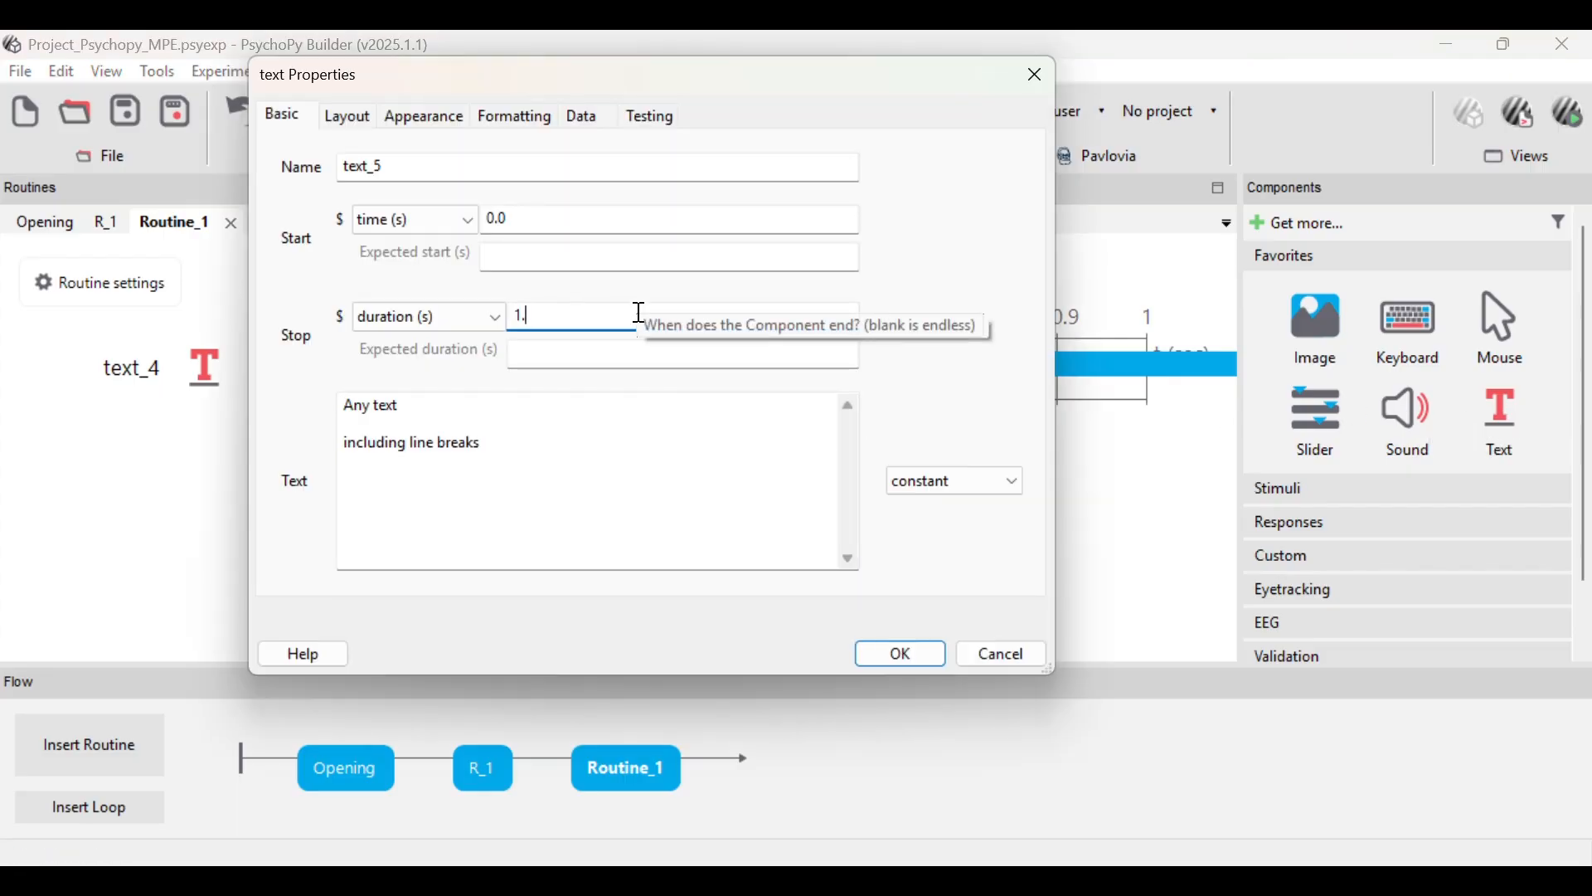
{"action": "left_click", "coordinate": [490, 446]}
{"action": "key", "text": "ctrl+a"}
{"action": "key", "text": "BackSpace"}
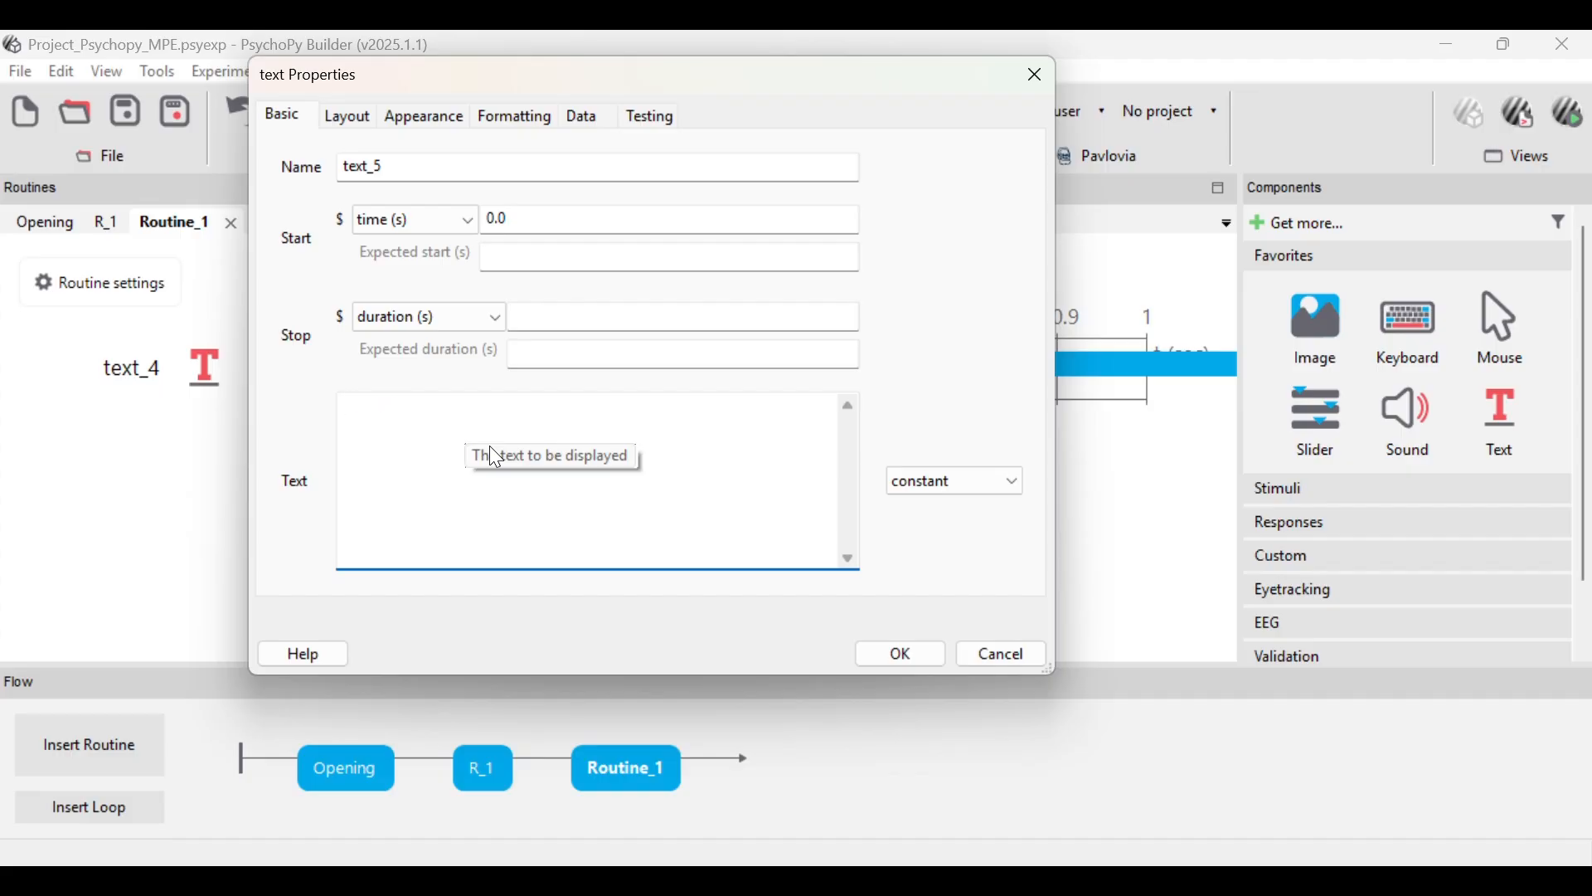
{"action": "type", "text": "'E'"}
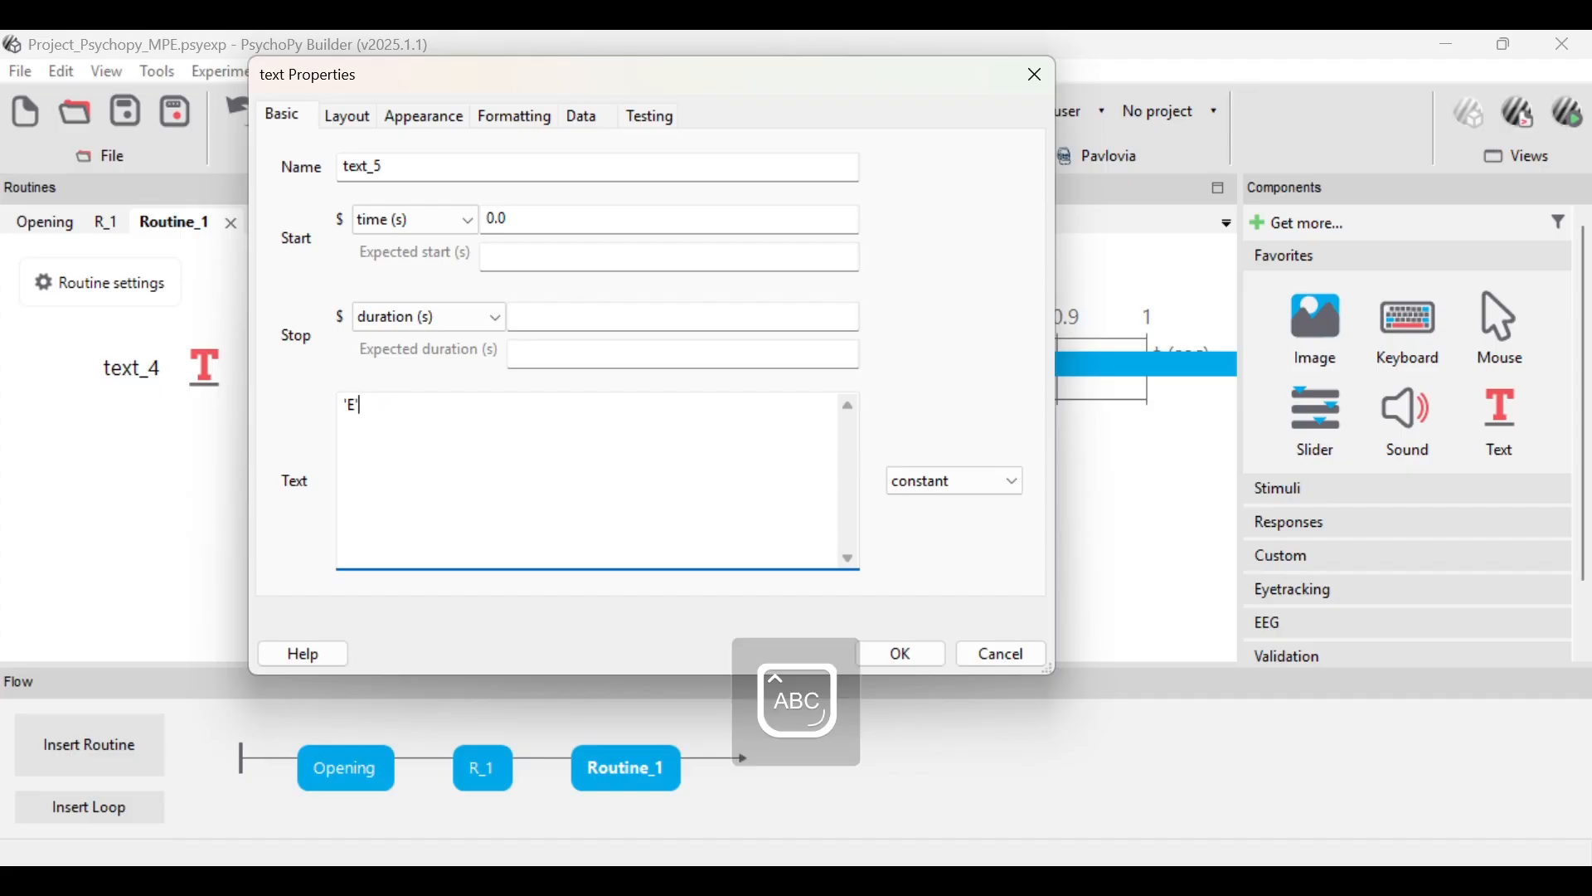
{"action": "type", "text": " asin"}
{"action": "type", "text": "'"}
{"action": "key", "text": "Caps_Lock"}
{"action": "type", "text": "I'"}
{"action": "key", "text": "Caps_Lock"}
{"action": "type", "text": "manis"}
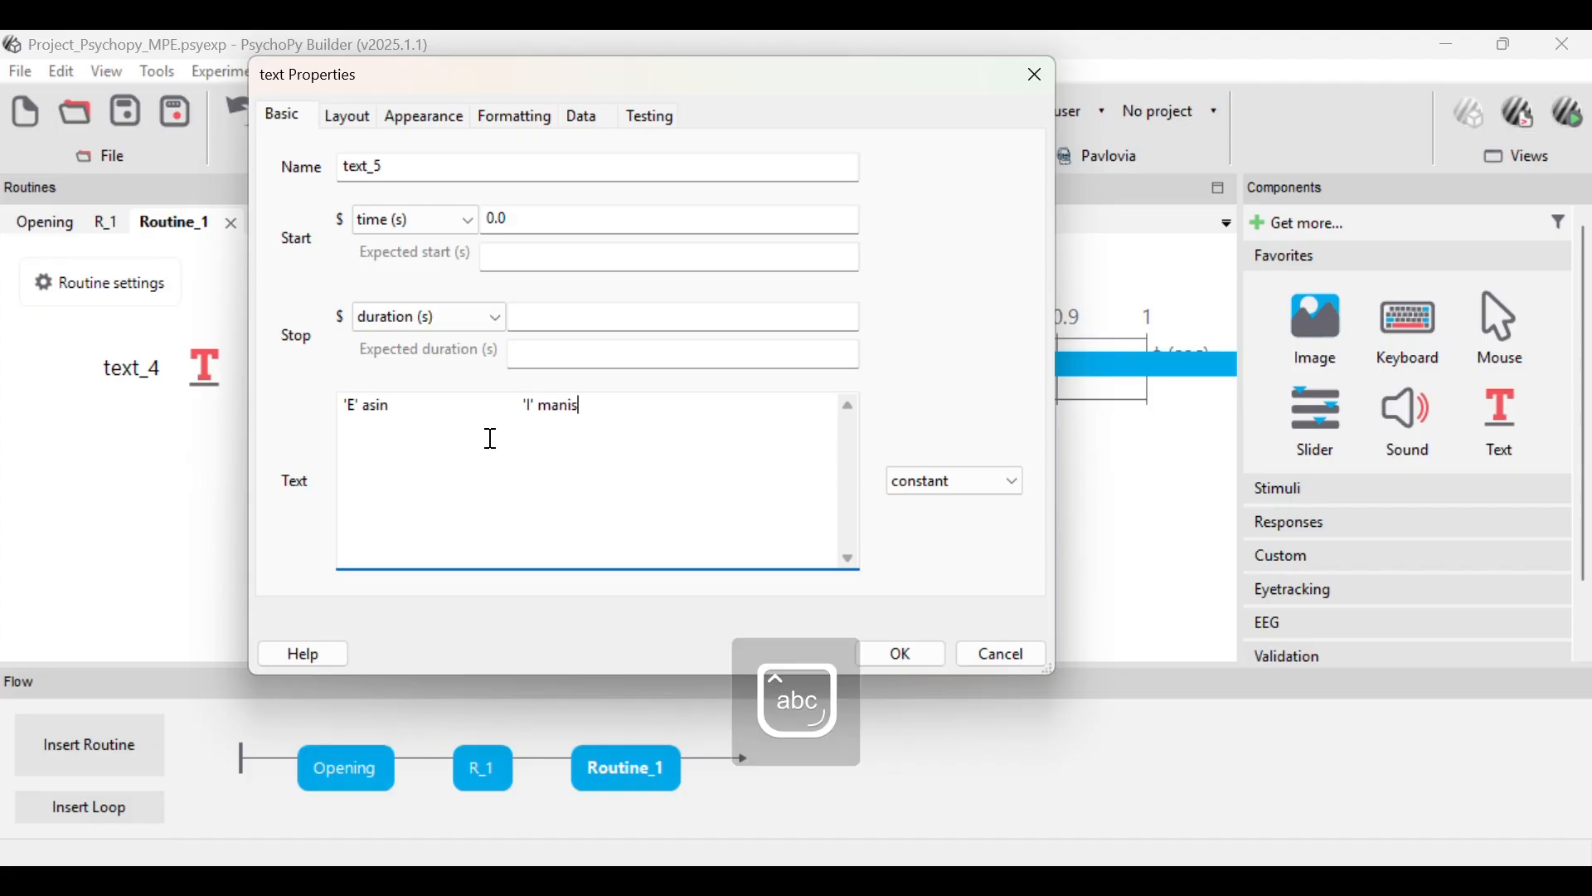
- Set the answer-key text's position to (0, 0.3) and its letter height to 0.04, and confirm the component
{"action": "left_click", "coordinate": [358, 117]}
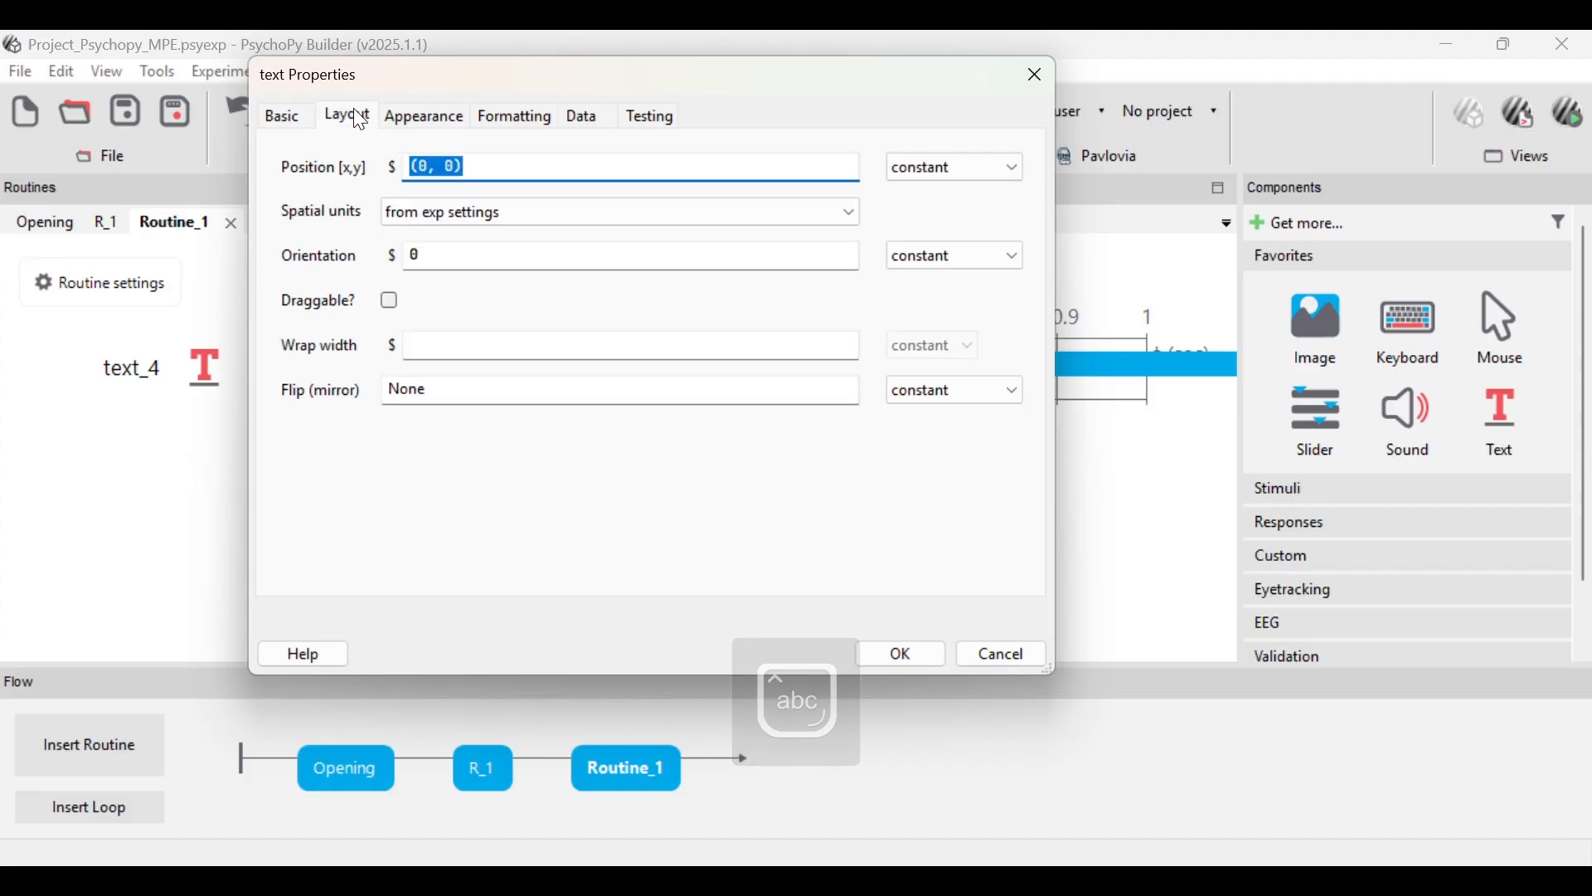
{"action": "left_click", "coordinate": [457, 167]}
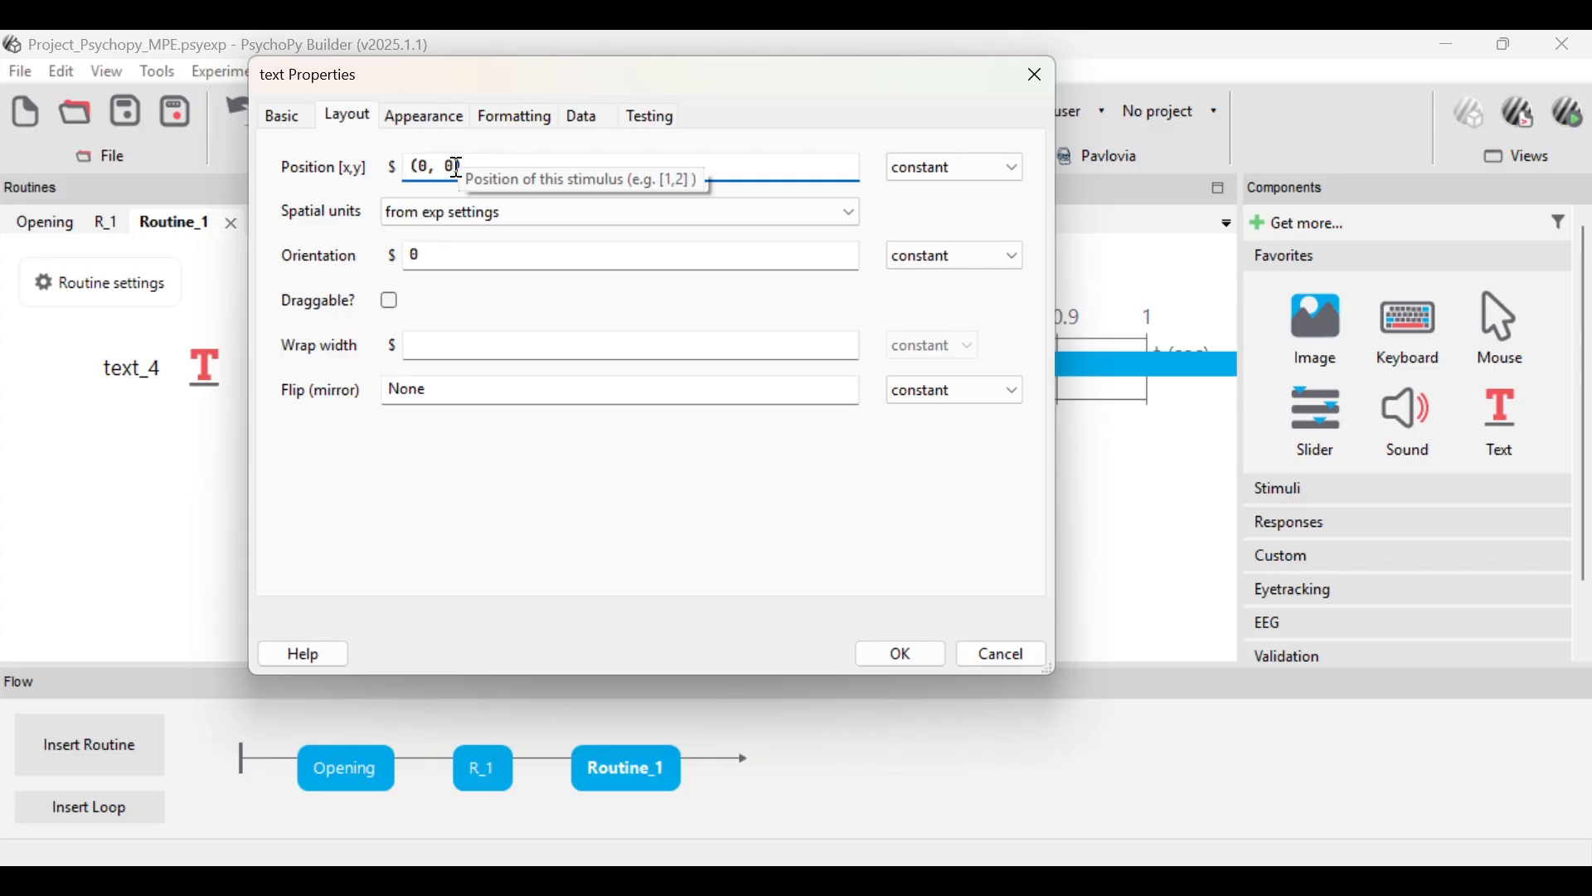
{"action": "type", "text": ".3"}
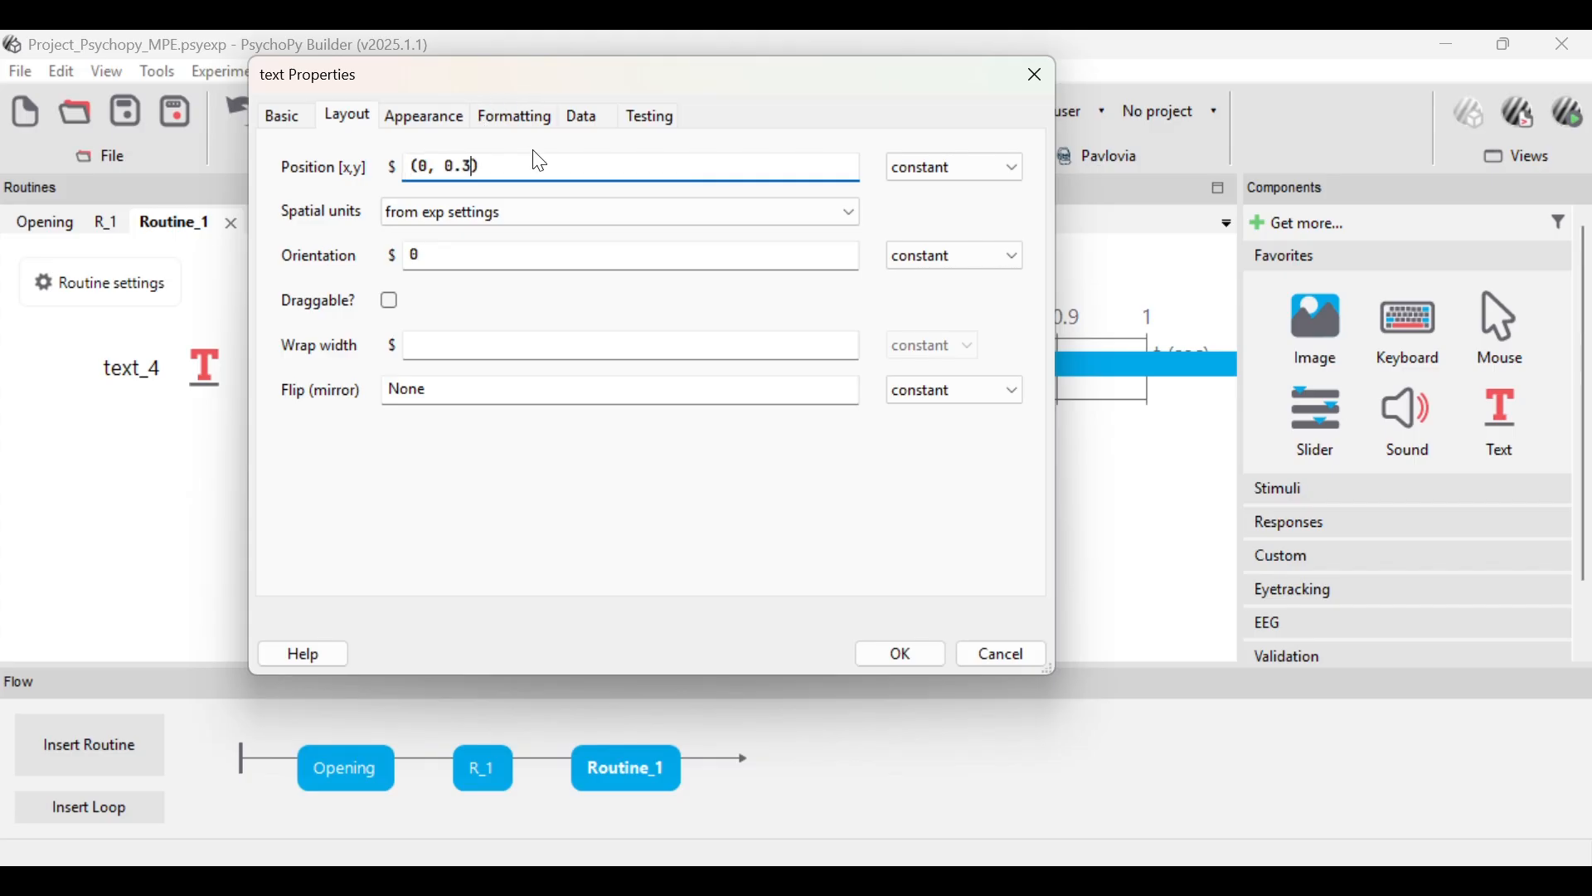
{"action": "left_click", "coordinate": [520, 125]}
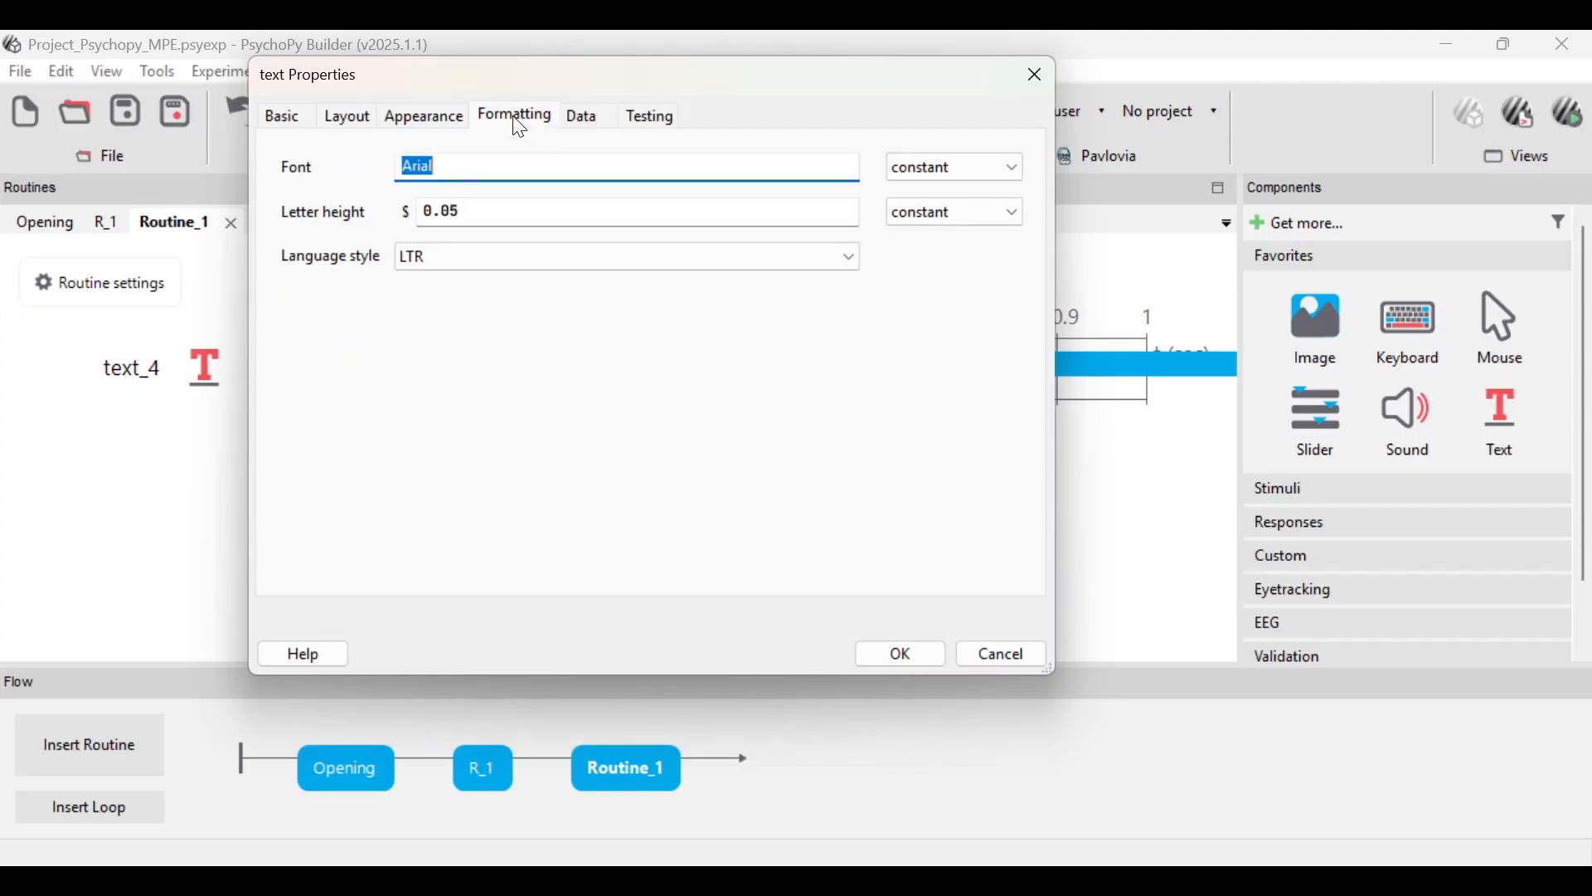
{"action": "left_click", "coordinate": [504, 213]}
{"action": "key", "text": "BackSpace"}
{"action": "type", "text": "4"}
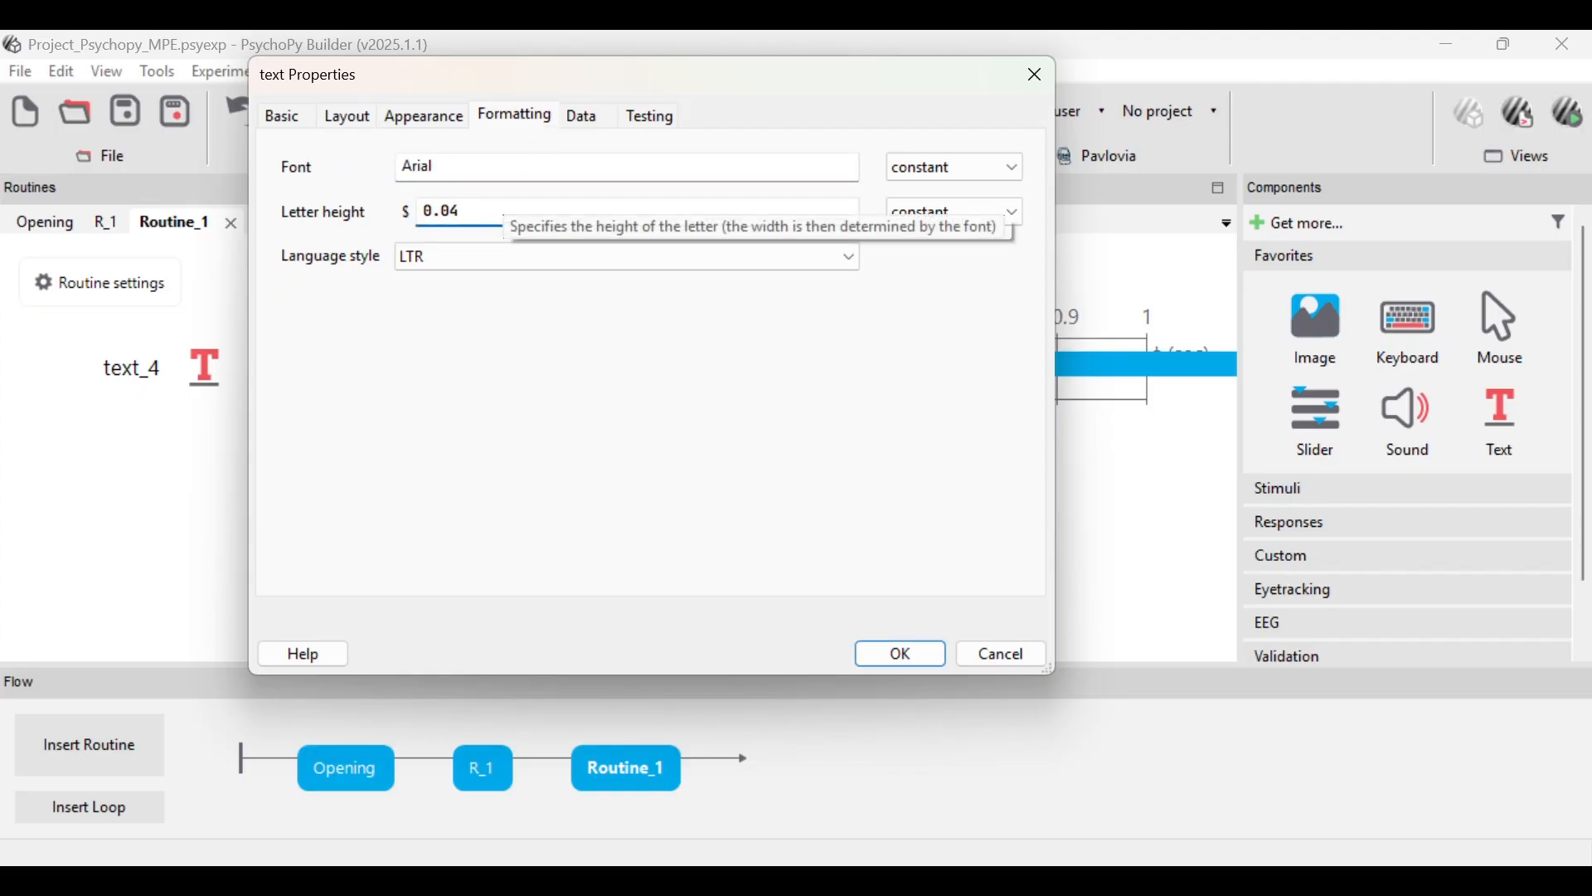
{"action": "left_click", "coordinate": [890, 655]}
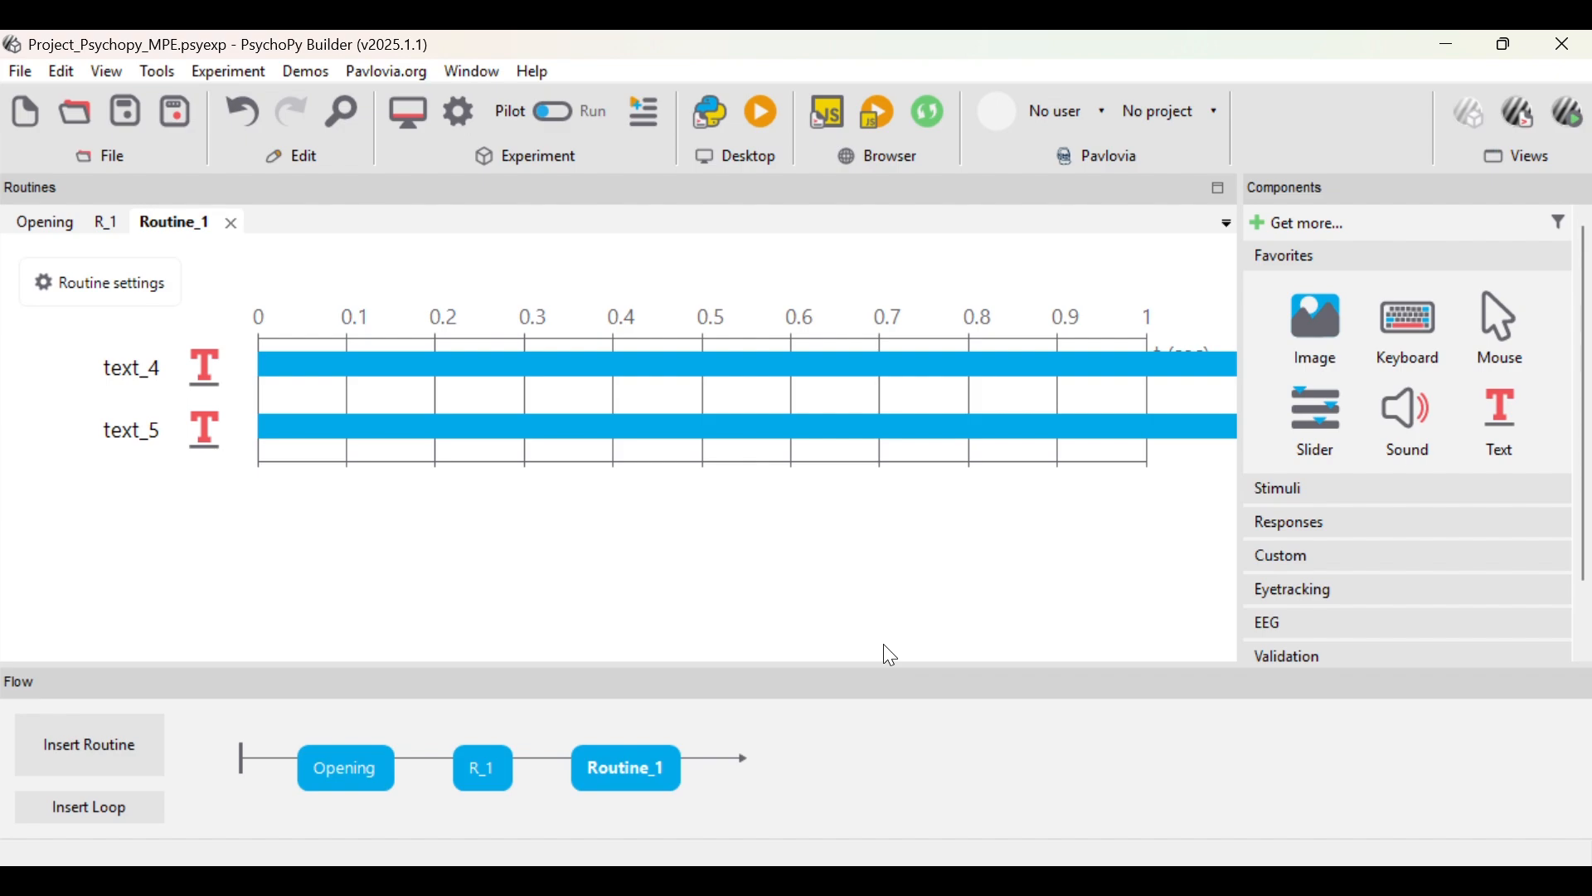
- Add a keyboard response to Routine_1 and replace the allowed keys 'y' and 'n' with 'E' and 'I'
{"action": "left_click", "coordinate": [1408, 327]}
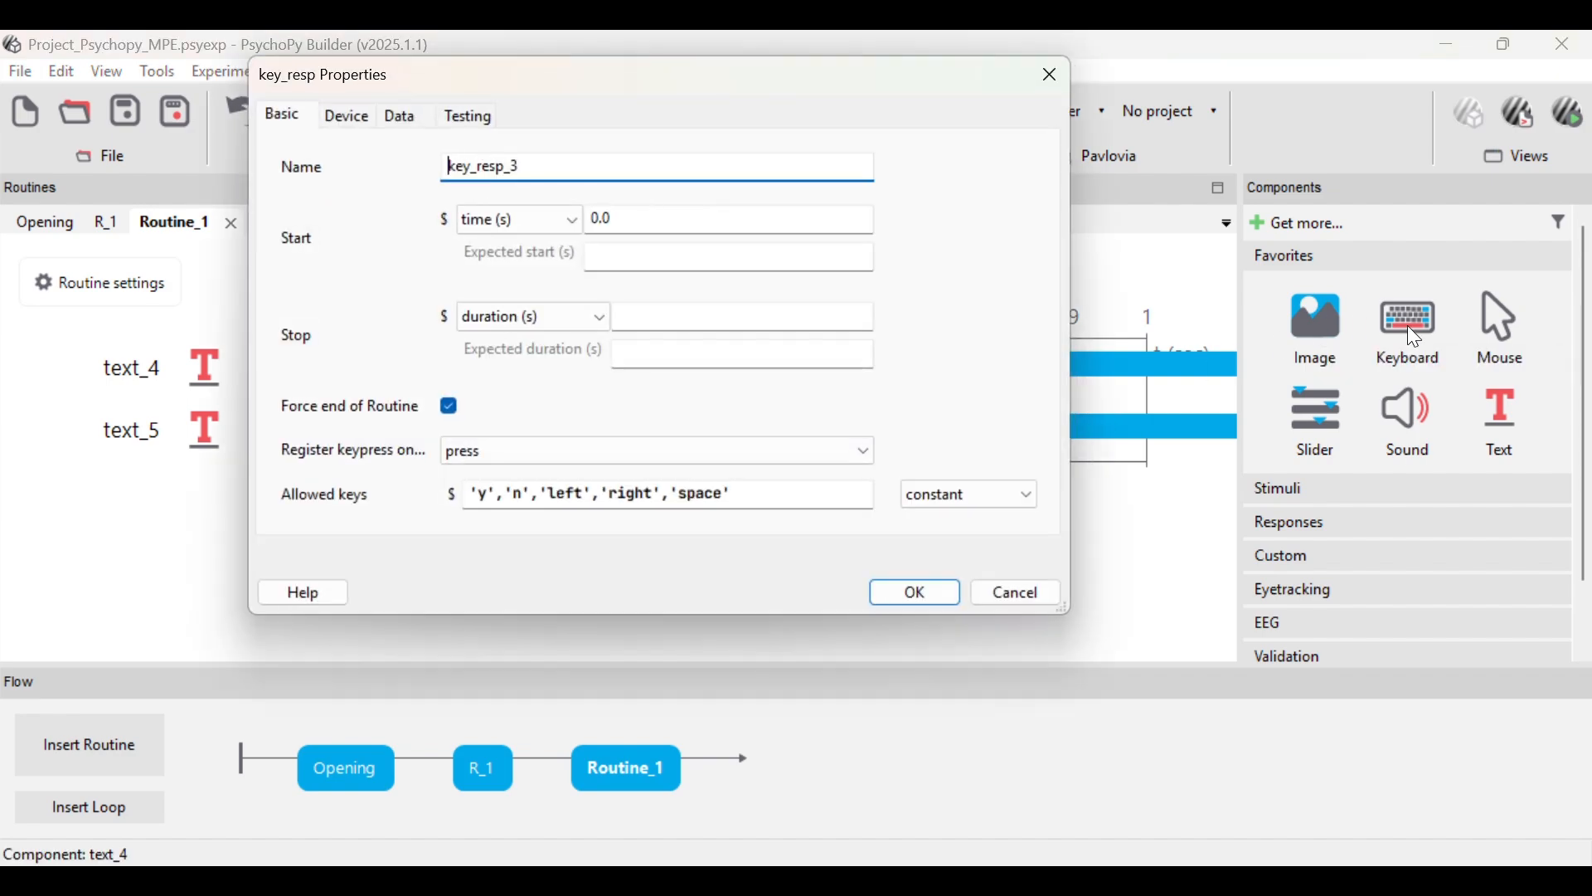
{"action": "left_click", "coordinate": [490, 491]}
{"action": "key", "text": "BackSpace"}
{"action": "key", "text": "Caps_Lock"}
{"action": "type", "text": "E"}
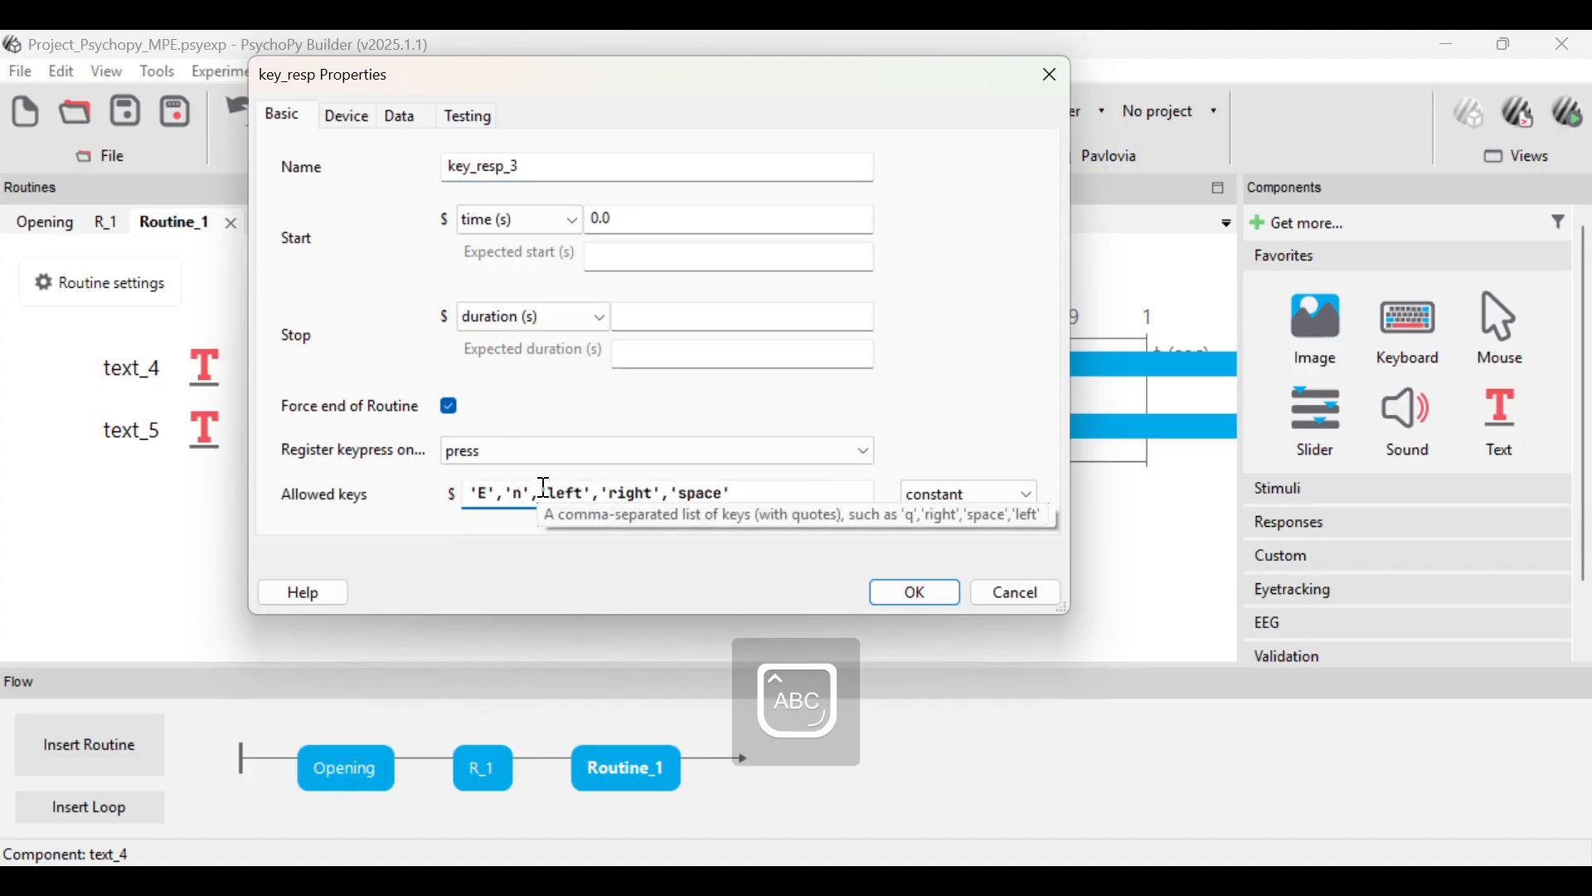
{"action": "double_click", "coordinate": [524, 494]}
{"action": "type", "text": "I"}
- Replace the allowed keys 'left' and 'right' with lowercase 'e' and 'i' in the Routine_1 keyboard response
{"action": "left_click", "coordinate": [583, 496]}
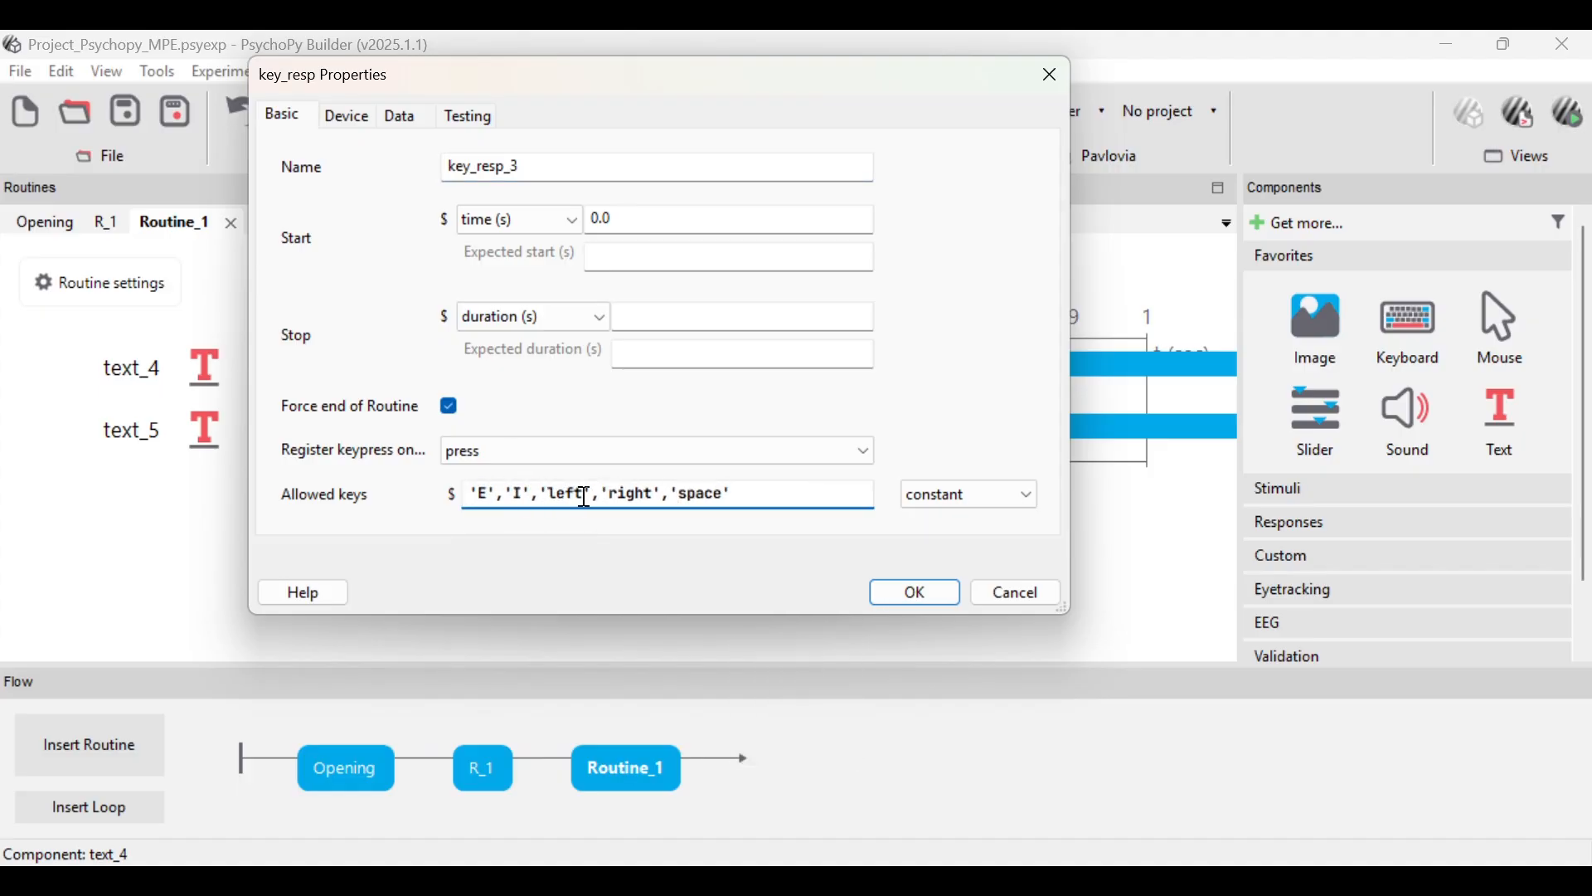
{"action": "key", "text": "BackSpace"}
{"action": "key", "text": "BackSpace"}
{"action": "key", "text": "BackSpace"}
{"action": "key", "text": "BackSpace"}
{"action": "key", "text": "Caps_Lock"}
{"action": "type", "text": "e"}
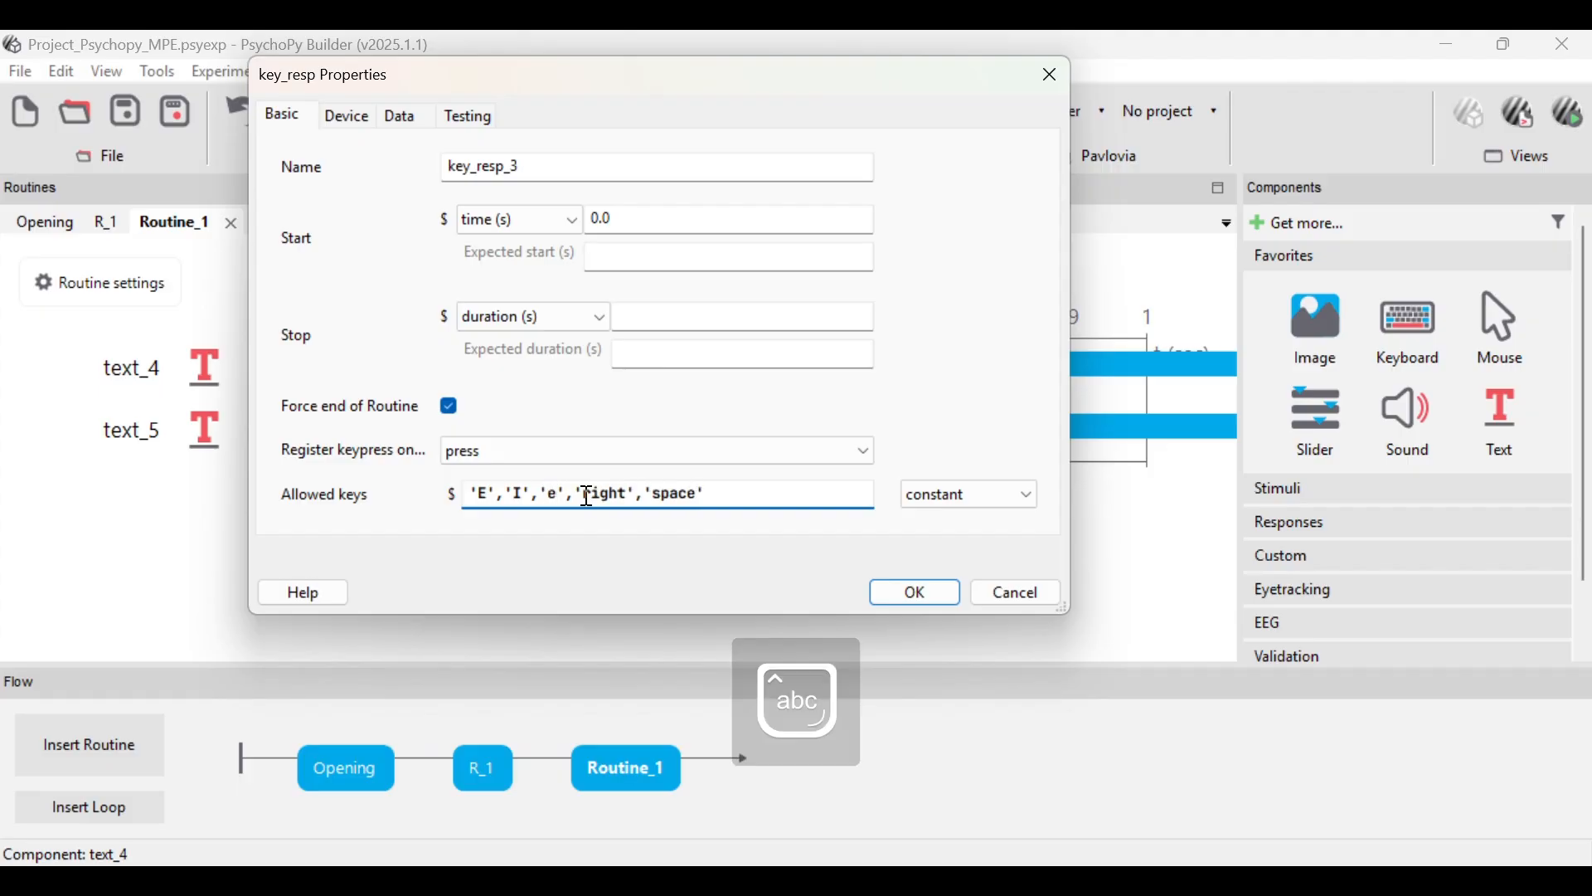
{"action": "left_click", "coordinate": [630, 495]}
{"action": "key", "text": "BackSpace"}
{"action": "key", "text": "BackSpace"}
{"action": "key", "text": "BackSpace"}
{"action": "key", "text": "BackSpace"}
{"action": "key", "text": "BackSpace"}
{"action": "type", "text": "i"}
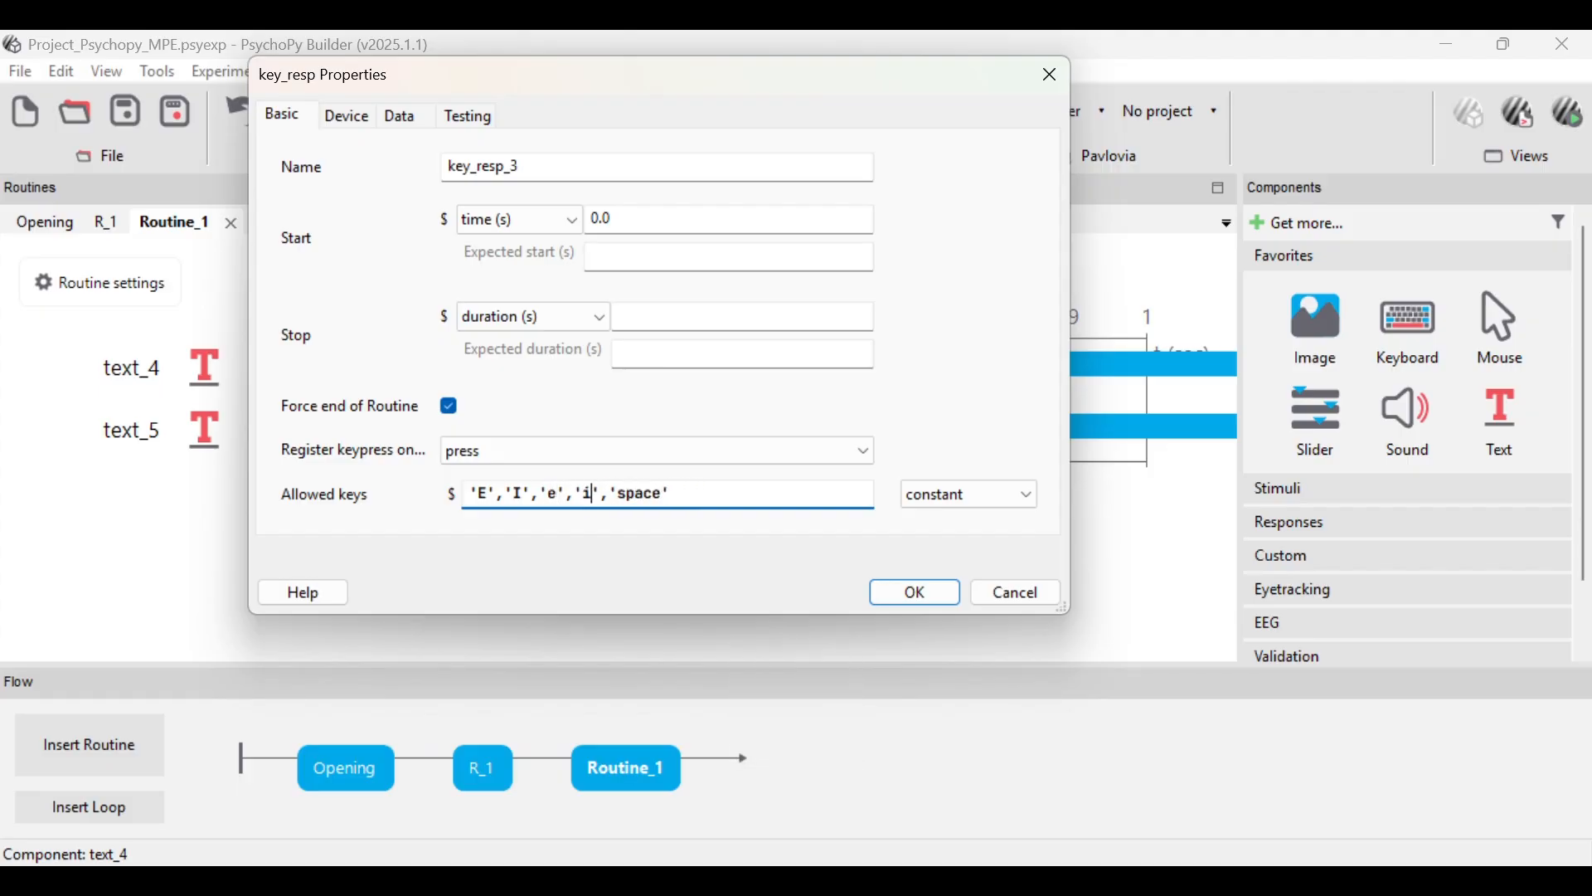
- Remove 'space' from the keyboard response's allowed keys and confirm the component
{"action": "key", "text": "BackSpace"}
{"action": "key", "text": "BackSpace"}
{"action": "key", "text": "BackSpace"}
{"action": "key", "text": "BackSpace"}
{"action": "key", "text": "BackSpace"}
{"action": "key", "text": "BackSpace"}
{"action": "key", "text": "BackSpace"}
{"action": "key", "text": "BackSpace"}
{"action": "left_click", "coordinate": [889, 592]}
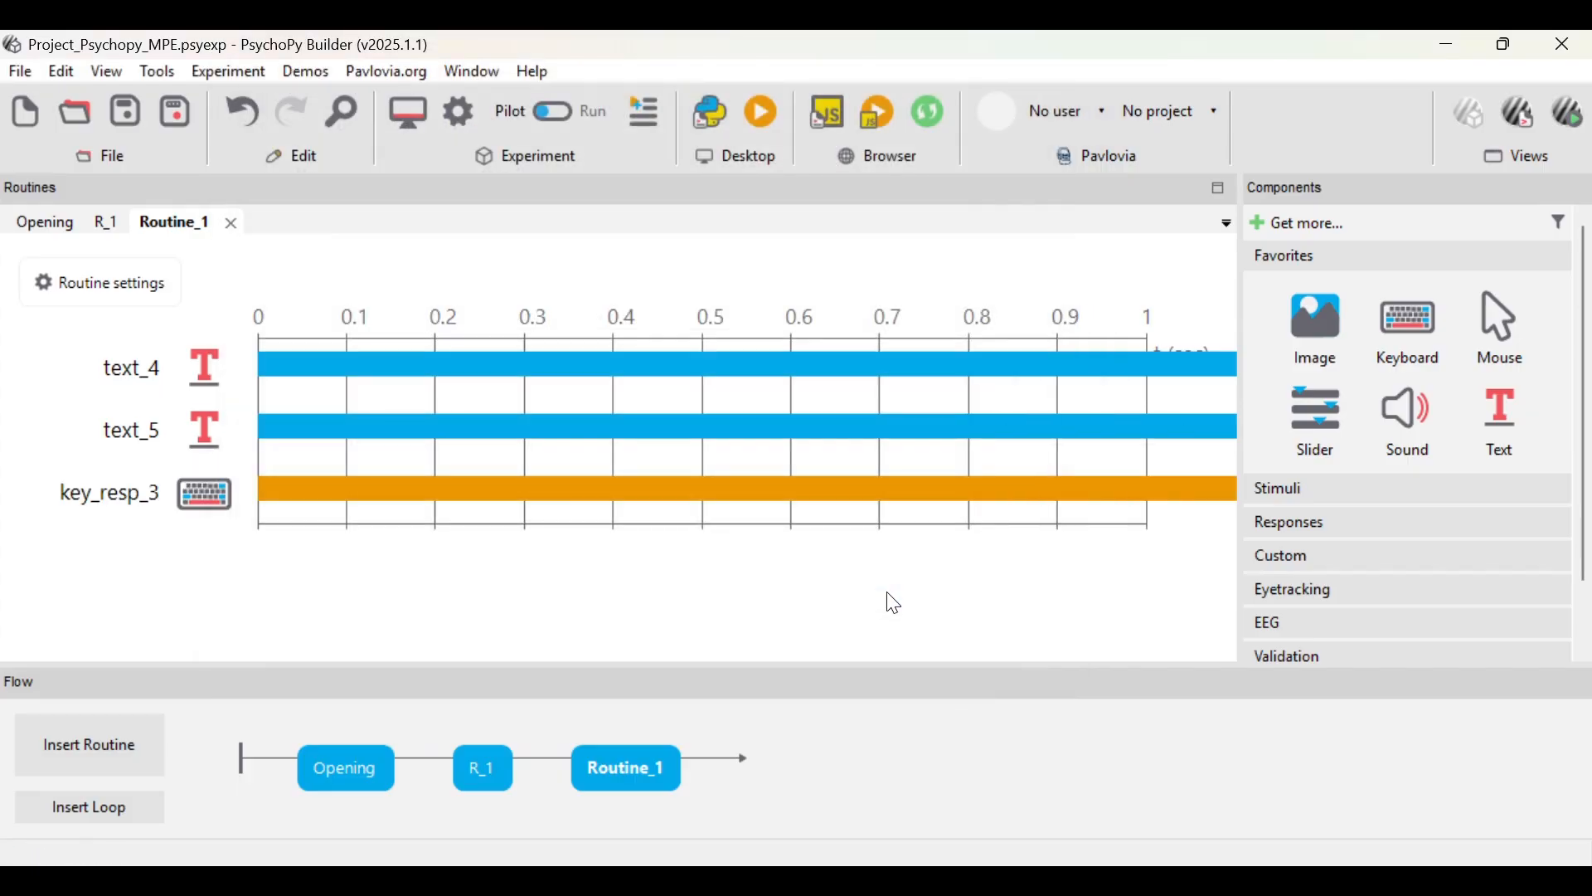
- Add an image component to Routine_1 with a blank stop duration and begin its image value with '$'
{"action": "left_click", "coordinate": [1312, 324]}
{"action": "left_click", "coordinate": [610, 316]}
{"action": "key", "text": "BackSpace"}
{"action": "key", "text": "BackSpace"}
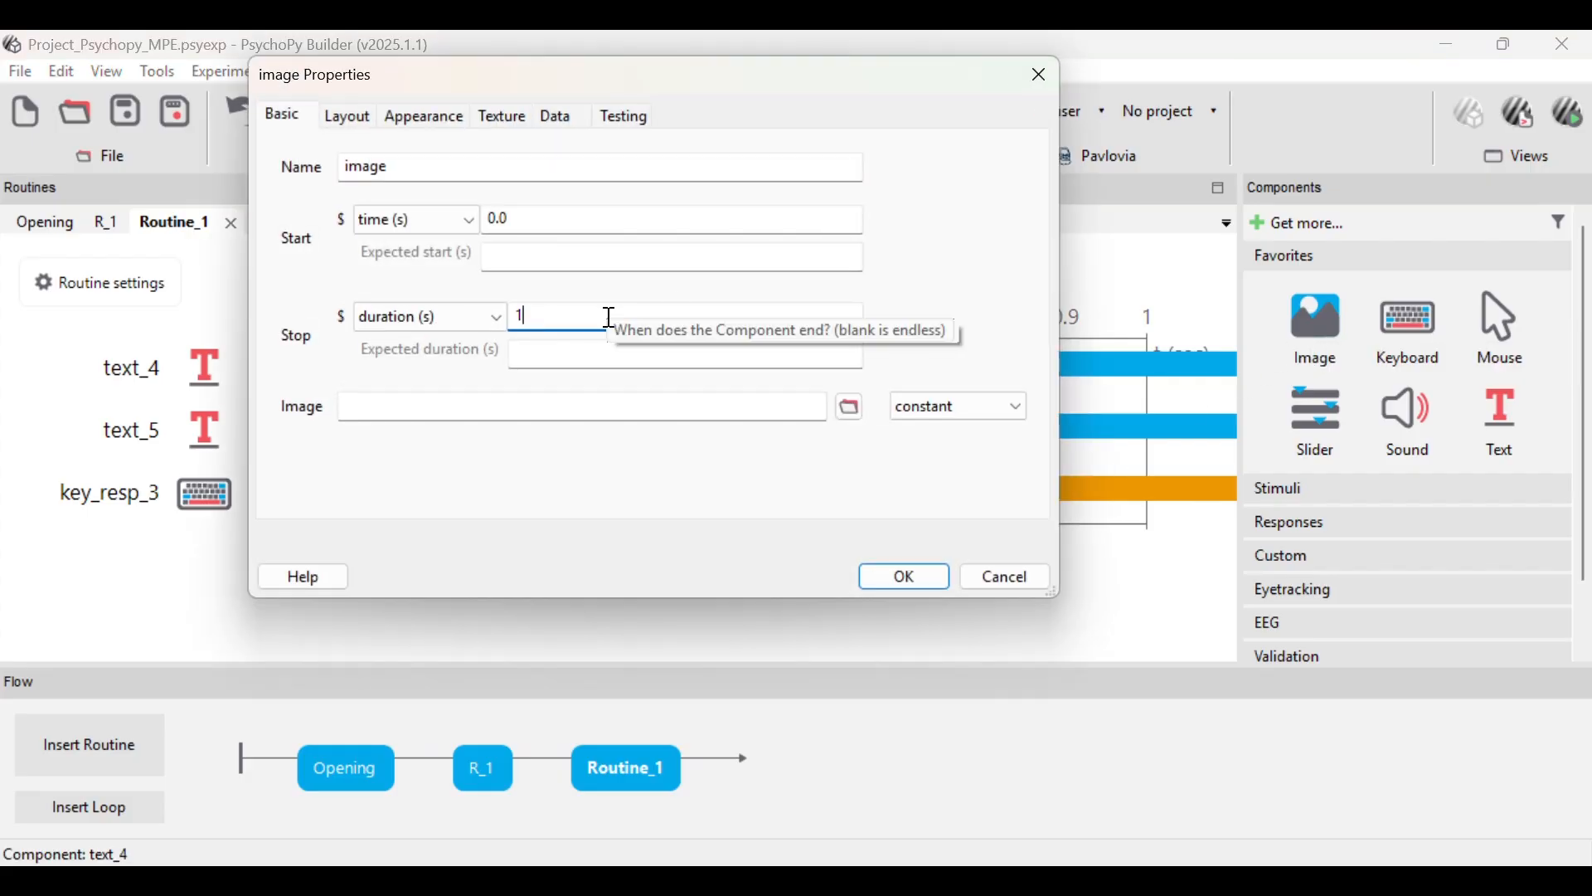
{"action": "left_click", "coordinate": [518, 406]}
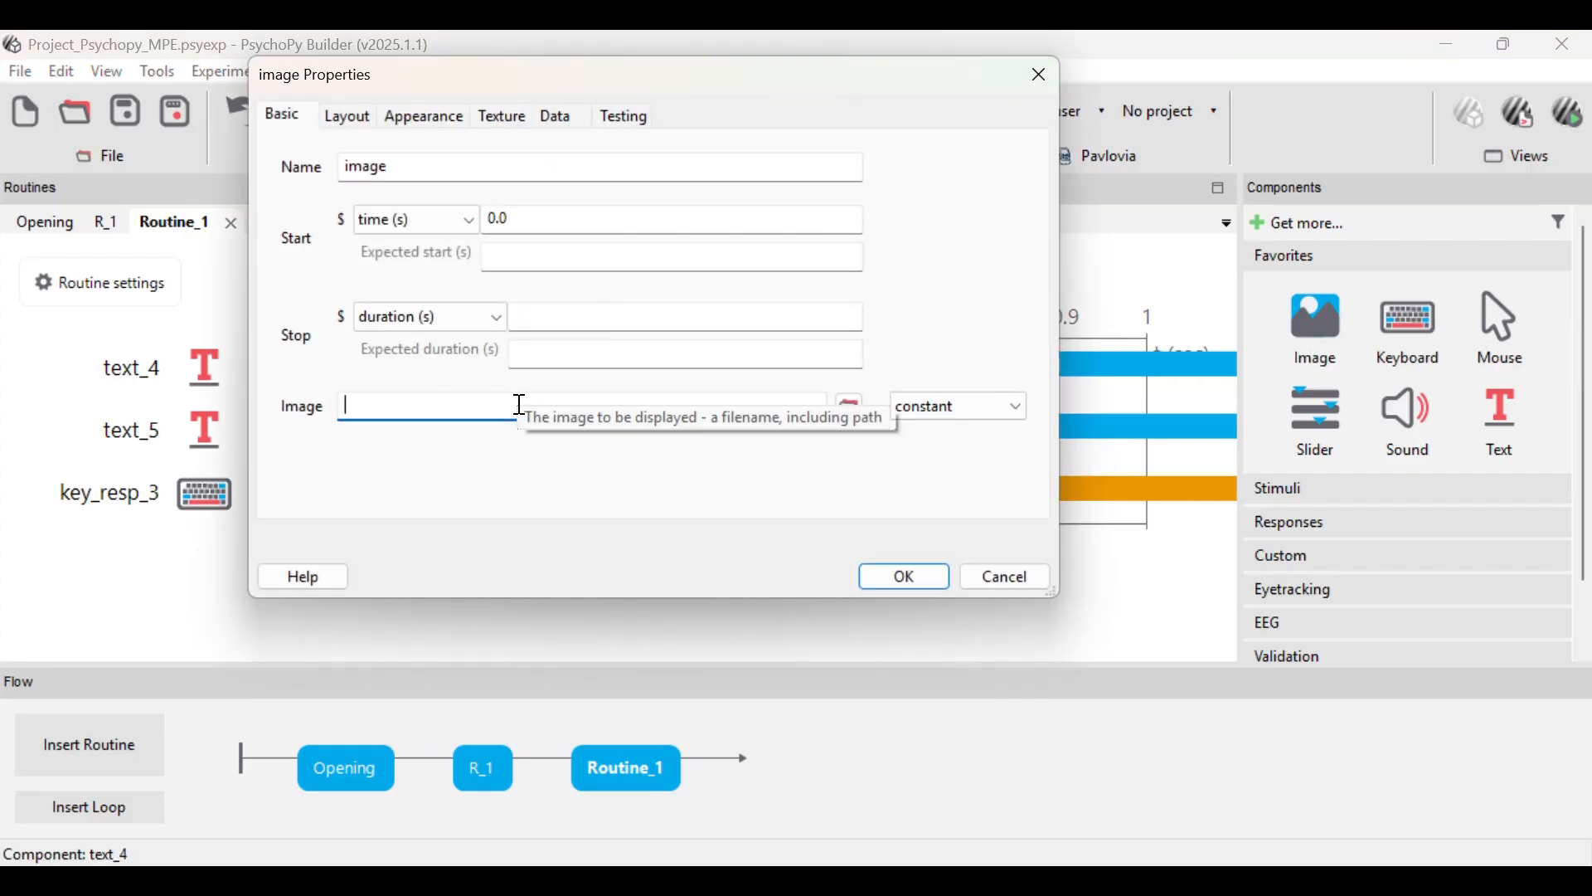
{"action": "type", "text": "$"}
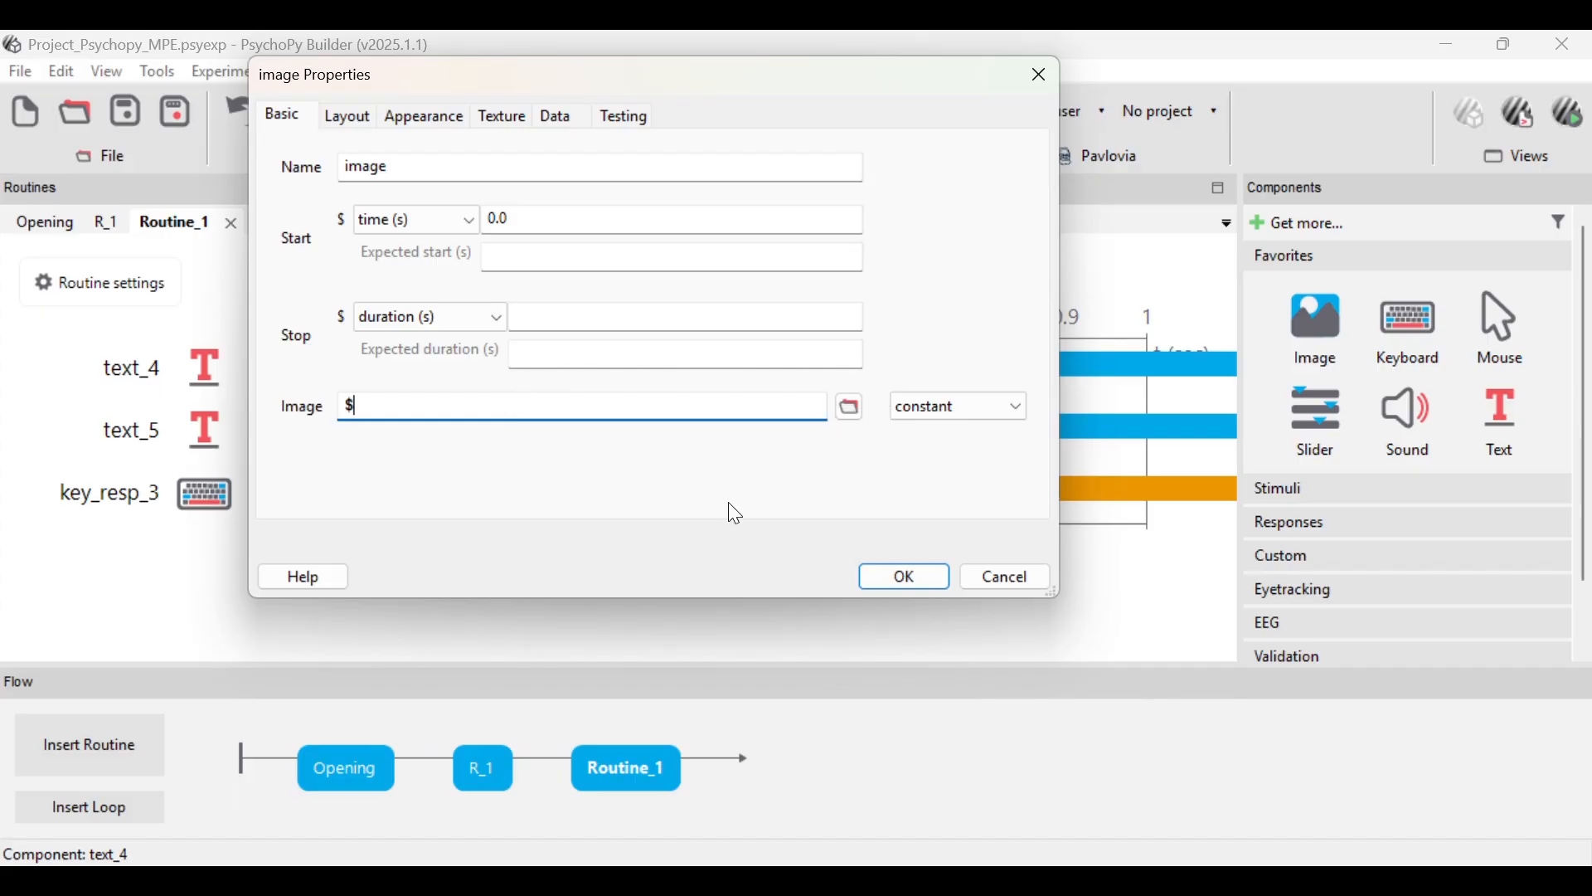
- Look up the column header in the STIMULUS_GAMBAR workbook, close it and return to the image properties in PsychoPy
{"action": "left_click", "coordinate": [899, 887]}
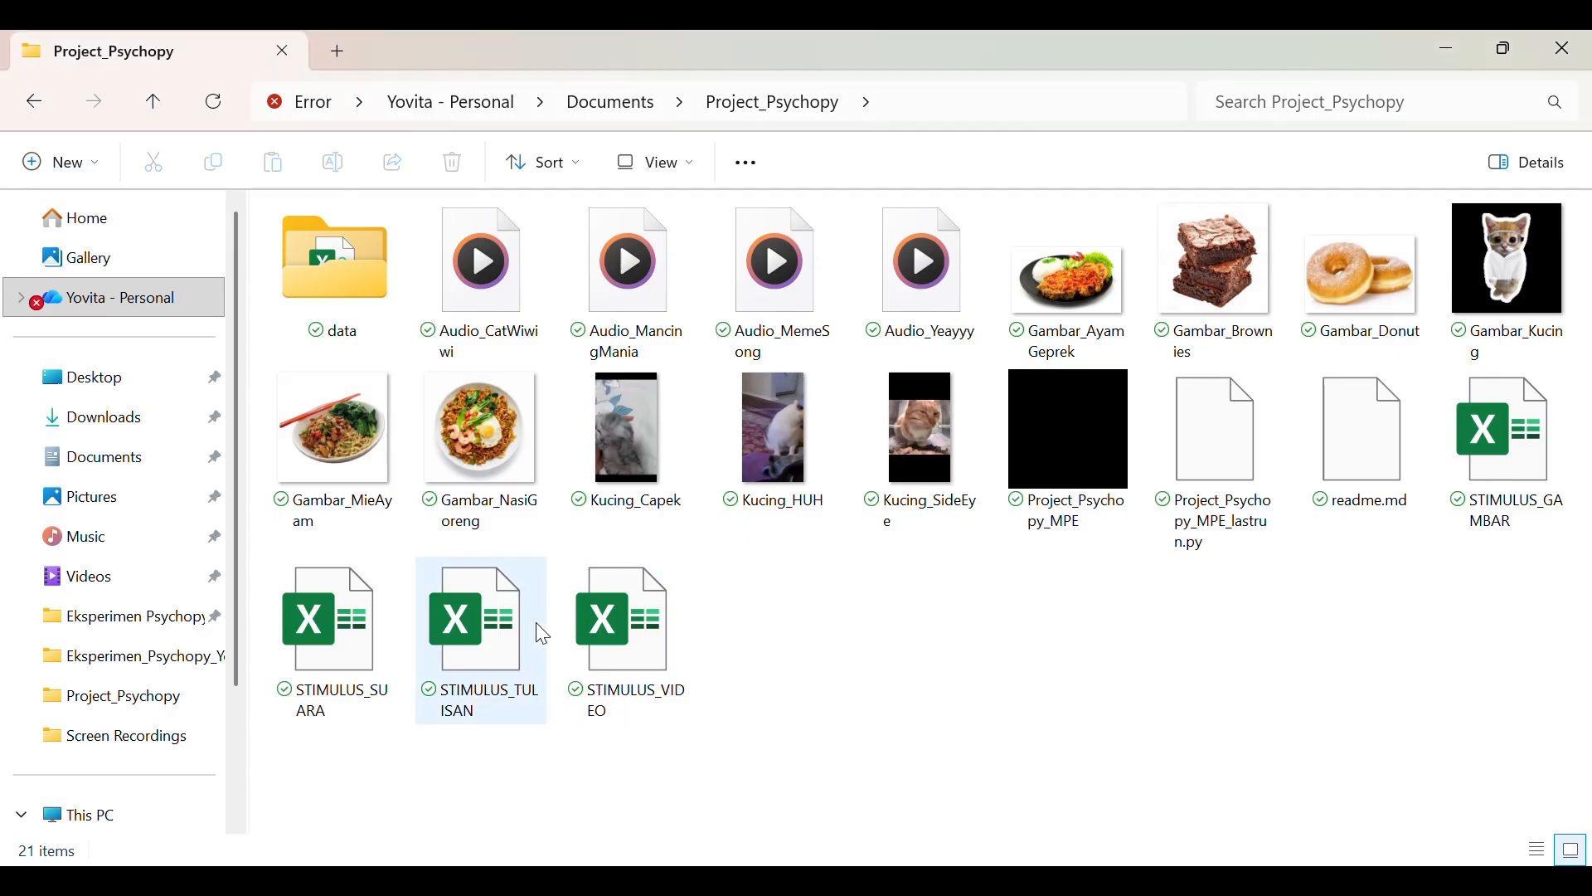
{"action": "left_click", "coordinate": [1540, 479]}
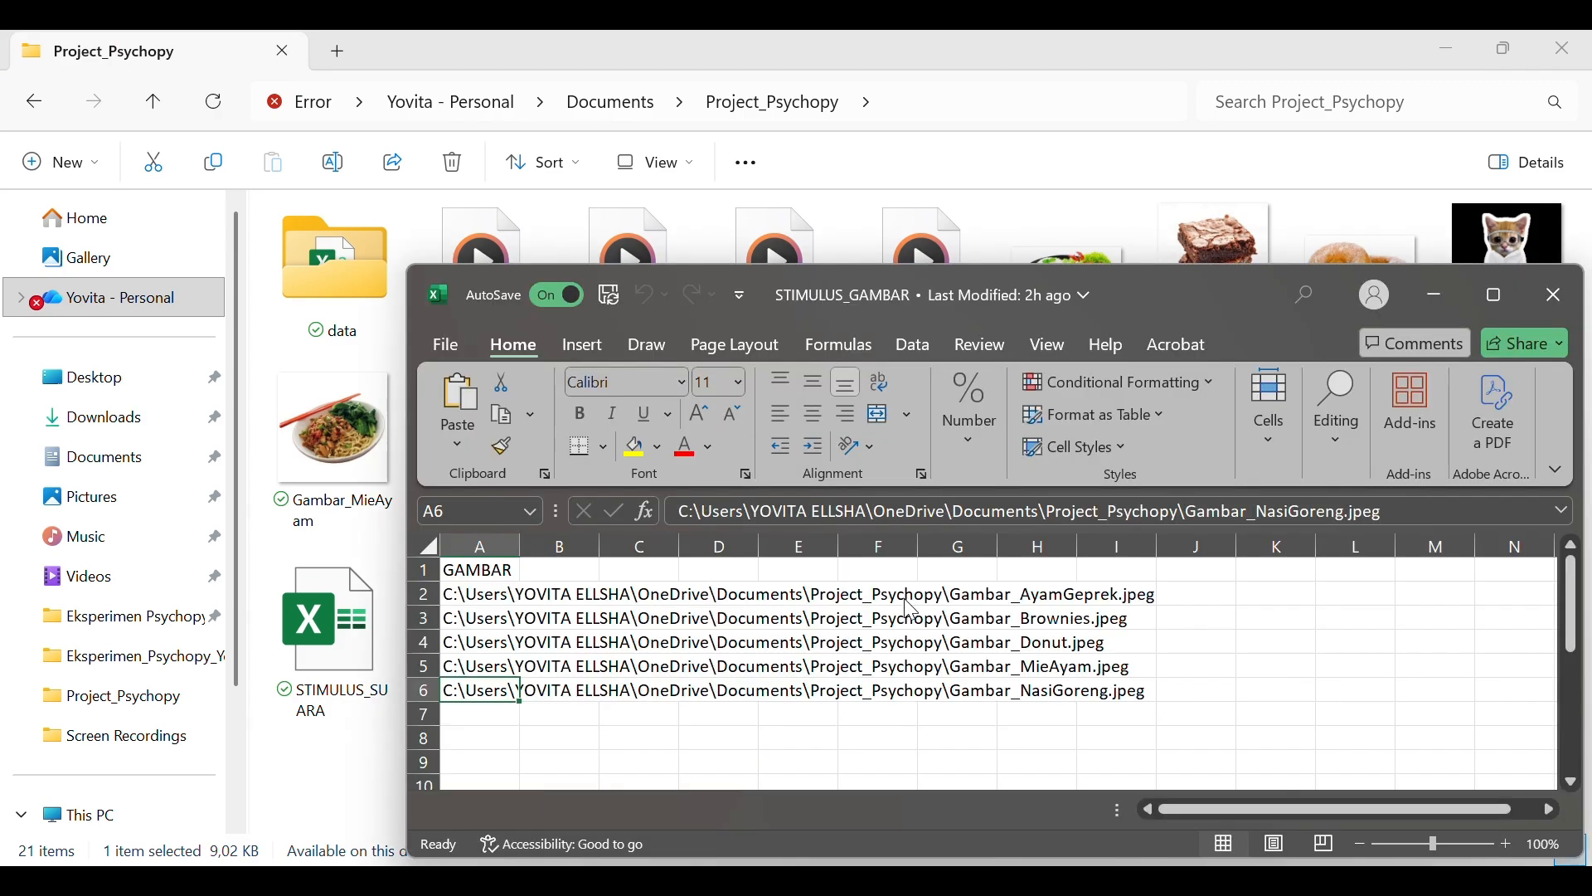
{"action": "left_click", "coordinate": [1562, 295]}
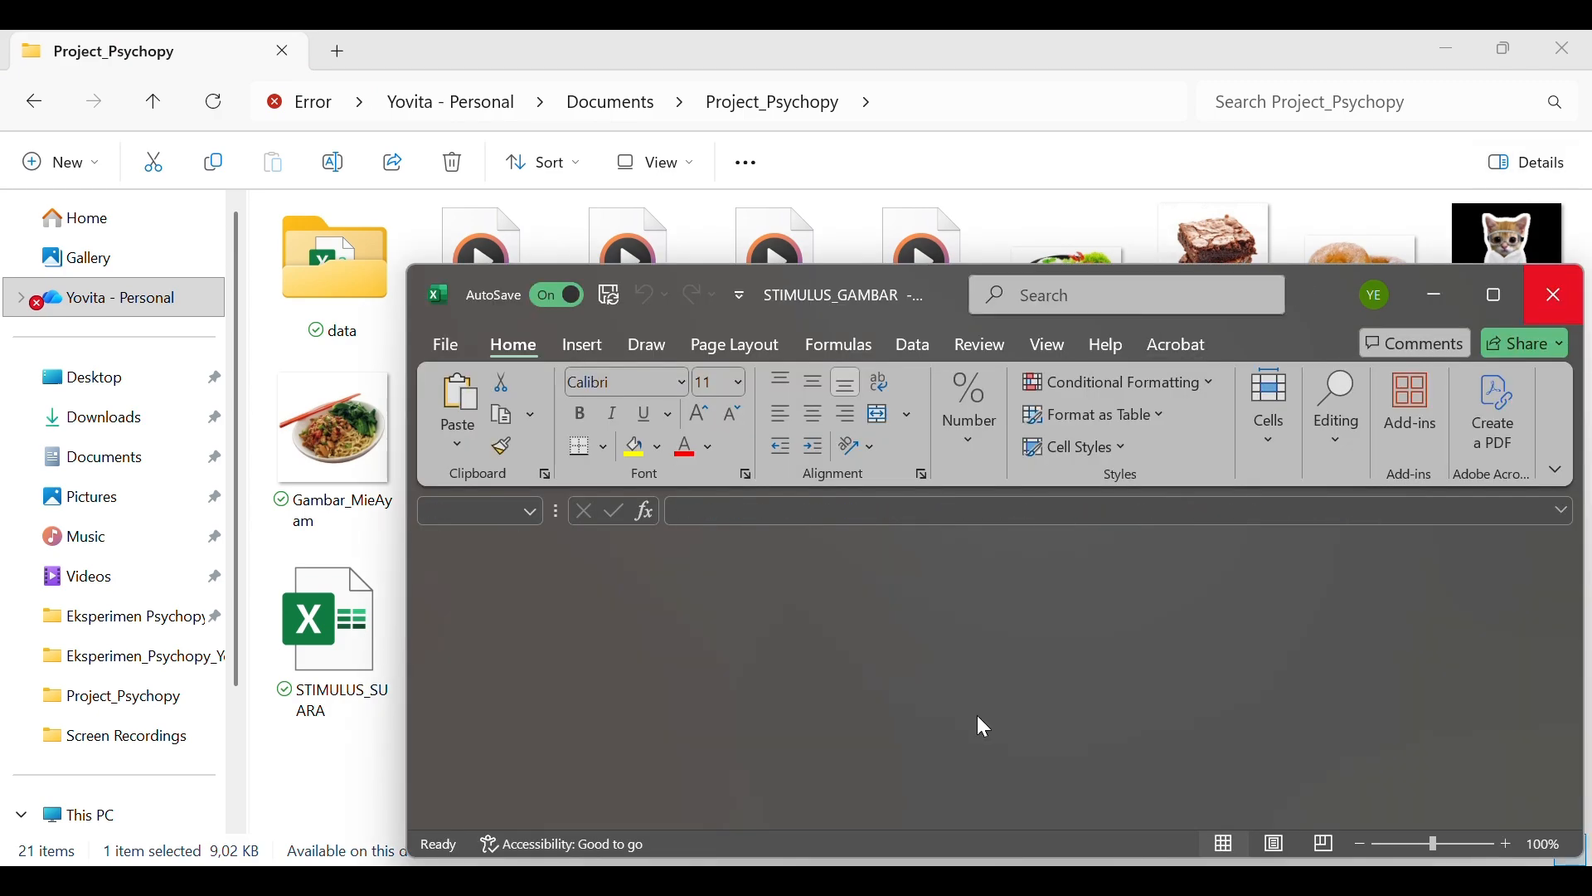
{"action": "mouse_move", "coordinate": [1111, 883]}
{"action": "left_click", "coordinate": [1226, 776]}
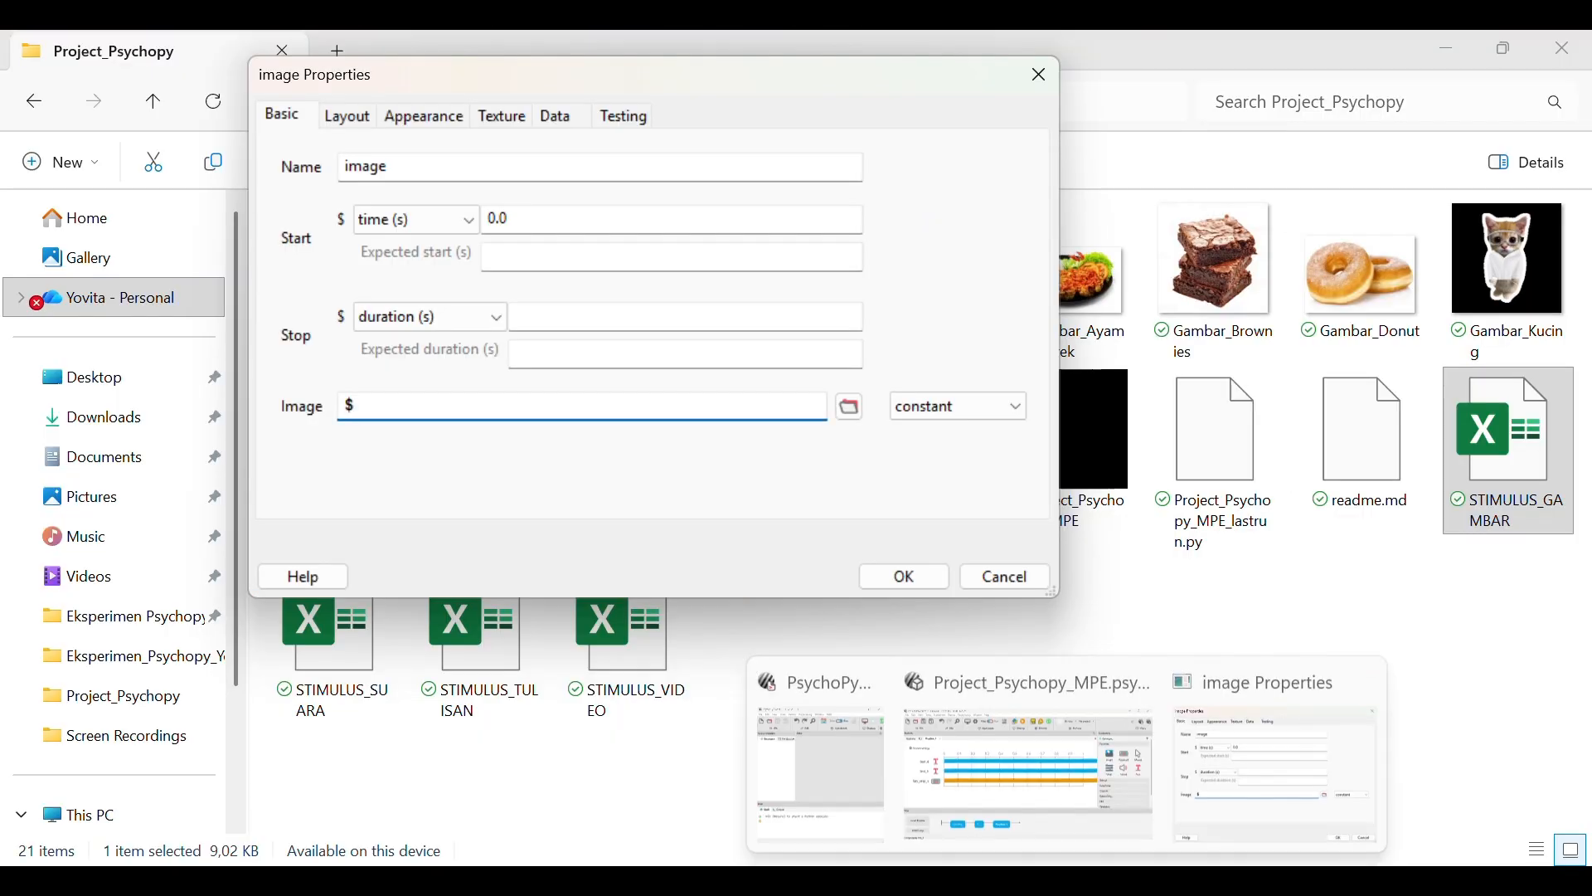
{"action": "left_click", "coordinate": [1032, 764]}
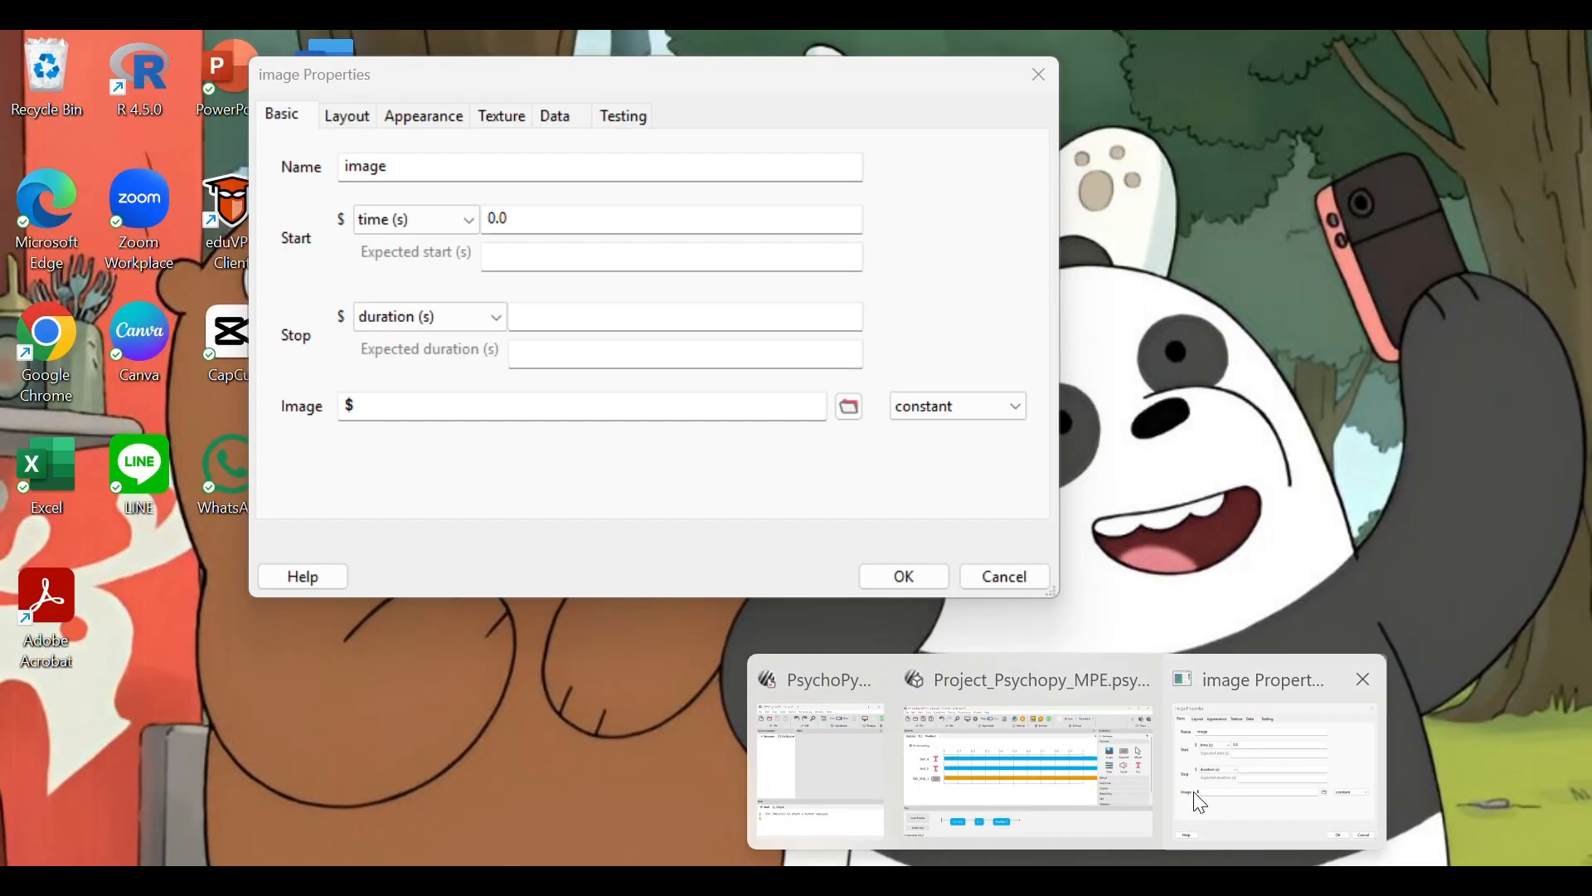
{"action": "left_click", "coordinate": [1192, 791]}
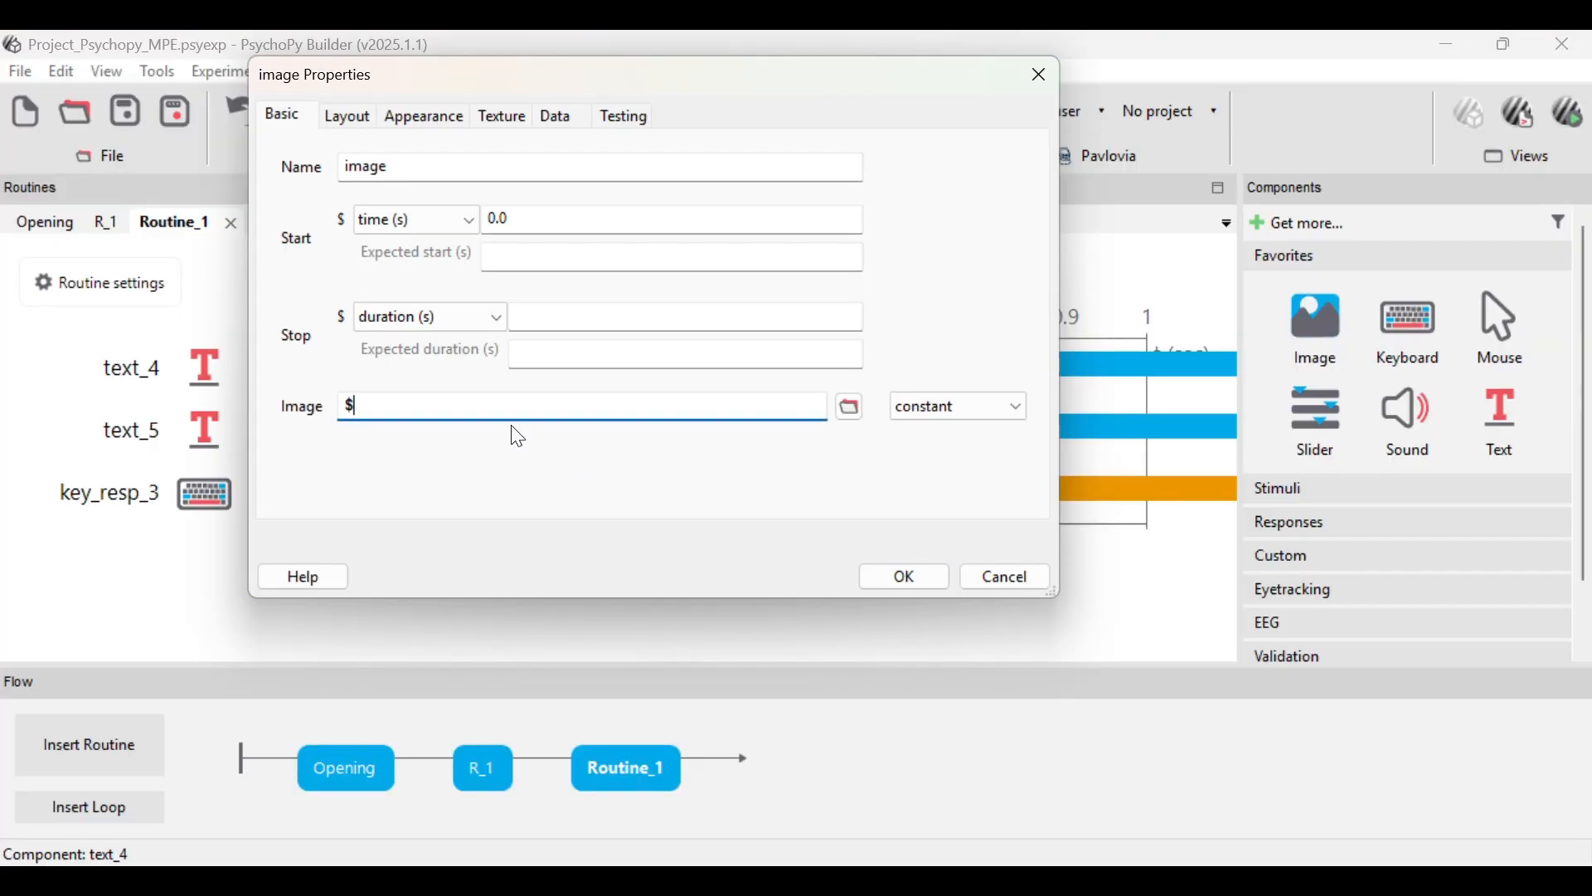
- Complete the image value as $GAMBAR and make it update on every repeat
{"action": "key", "text": "Caps_Lock"}
{"action": "type", "text": "GAMBAR"}
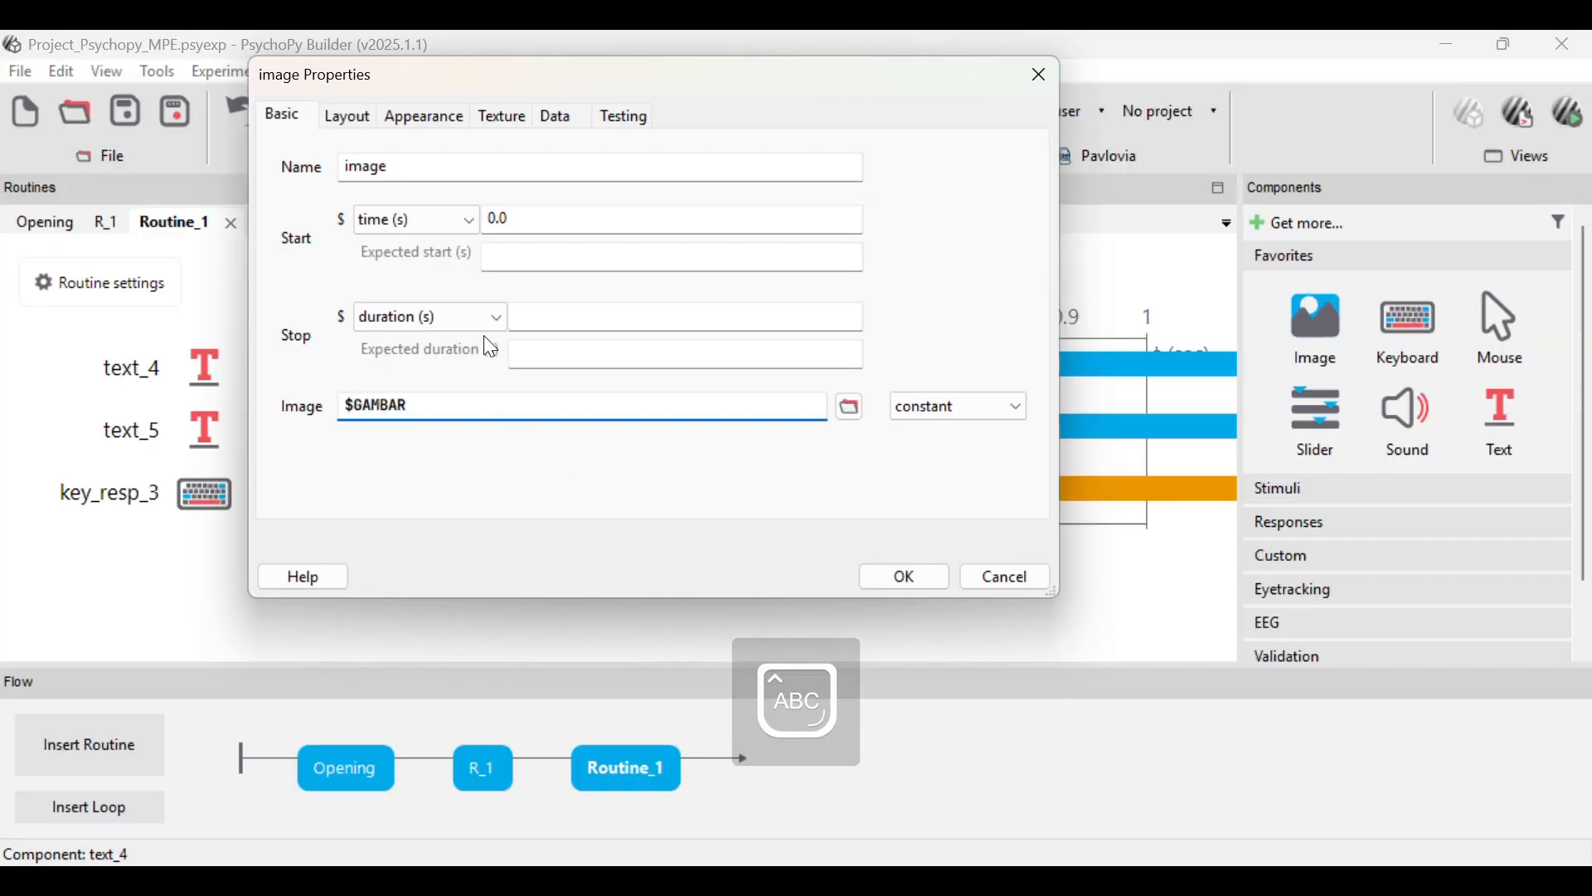
{"action": "left_click", "coordinate": [979, 404]}
{"action": "left_click", "coordinate": [987, 451]}
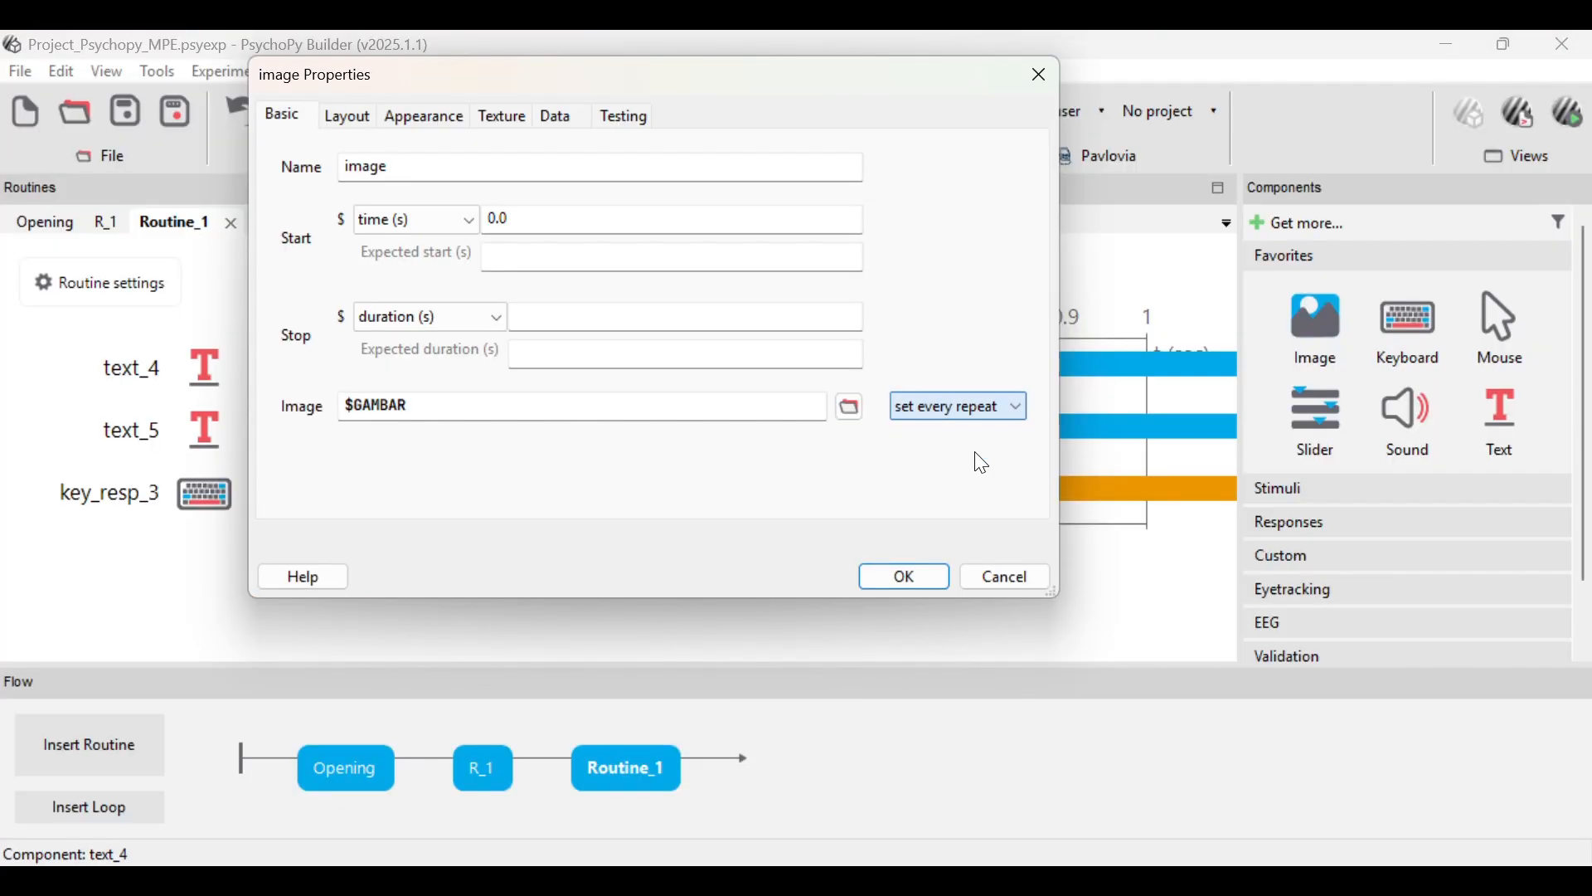
- Set the image component's size to (0.6, 0.4)
{"action": "left_click", "coordinate": [365, 118]}
{"action": "left_click", "coordinate": [468, 168]}
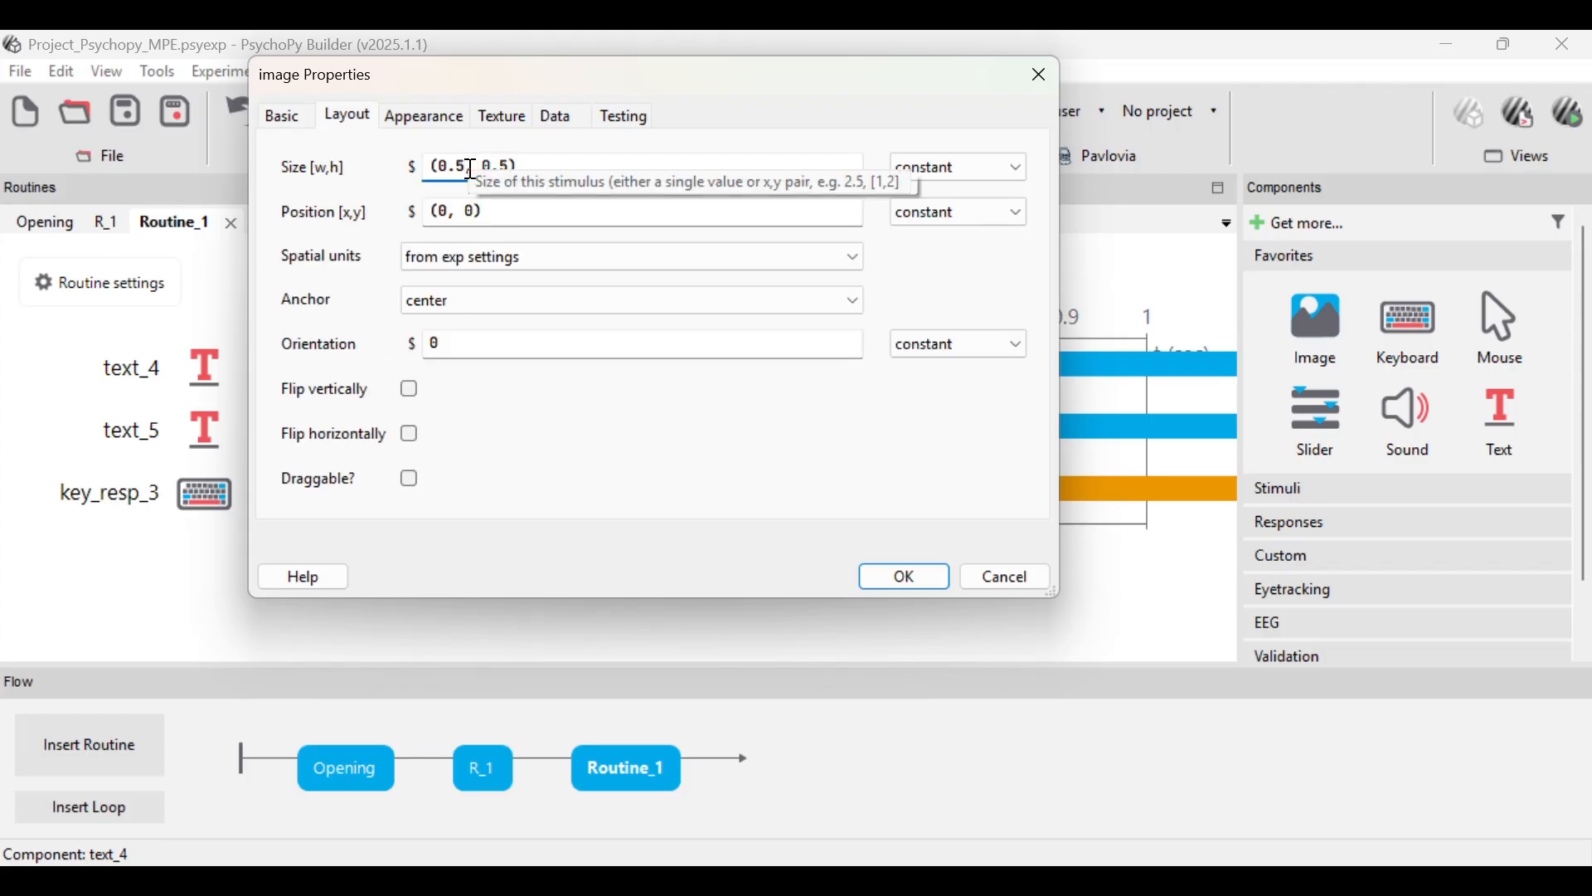
{"action": "key", "text": "BackSpace"}
{"action": "type", "text": "6"}
{"action": "key", "text": "Right"}
{"action": "key", "text": "Right"}
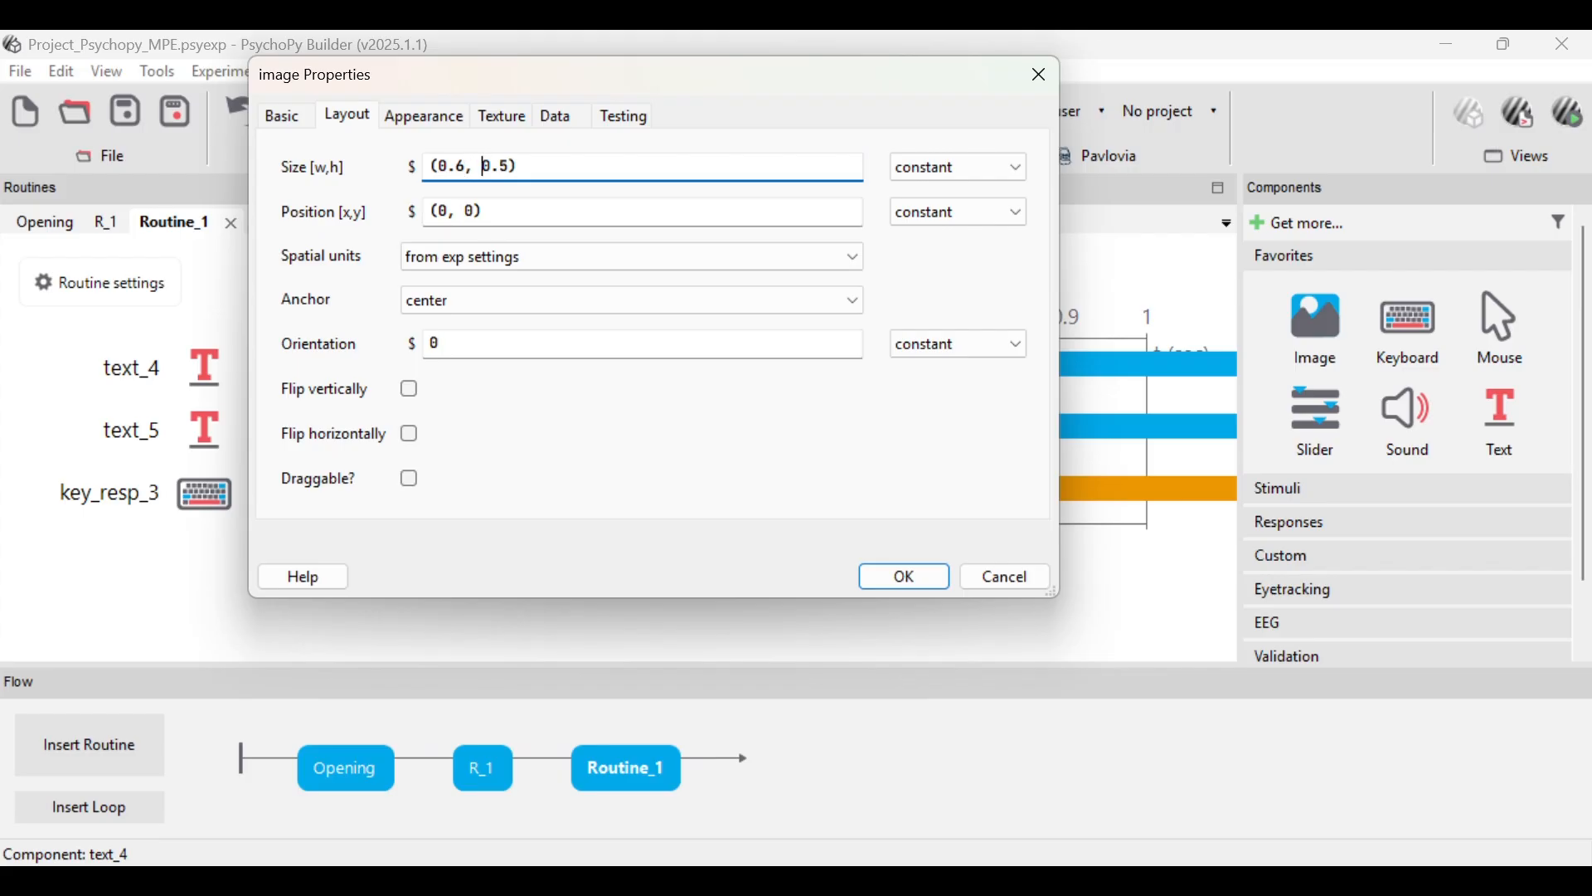
{"action": "key", "text": "Right"}
{"action": "key", "text": "Right"}
{"action": "key", "text": "Right"}
{"action": "key", "text": "BackSpace"}
{"action": "type", "text": "4"}
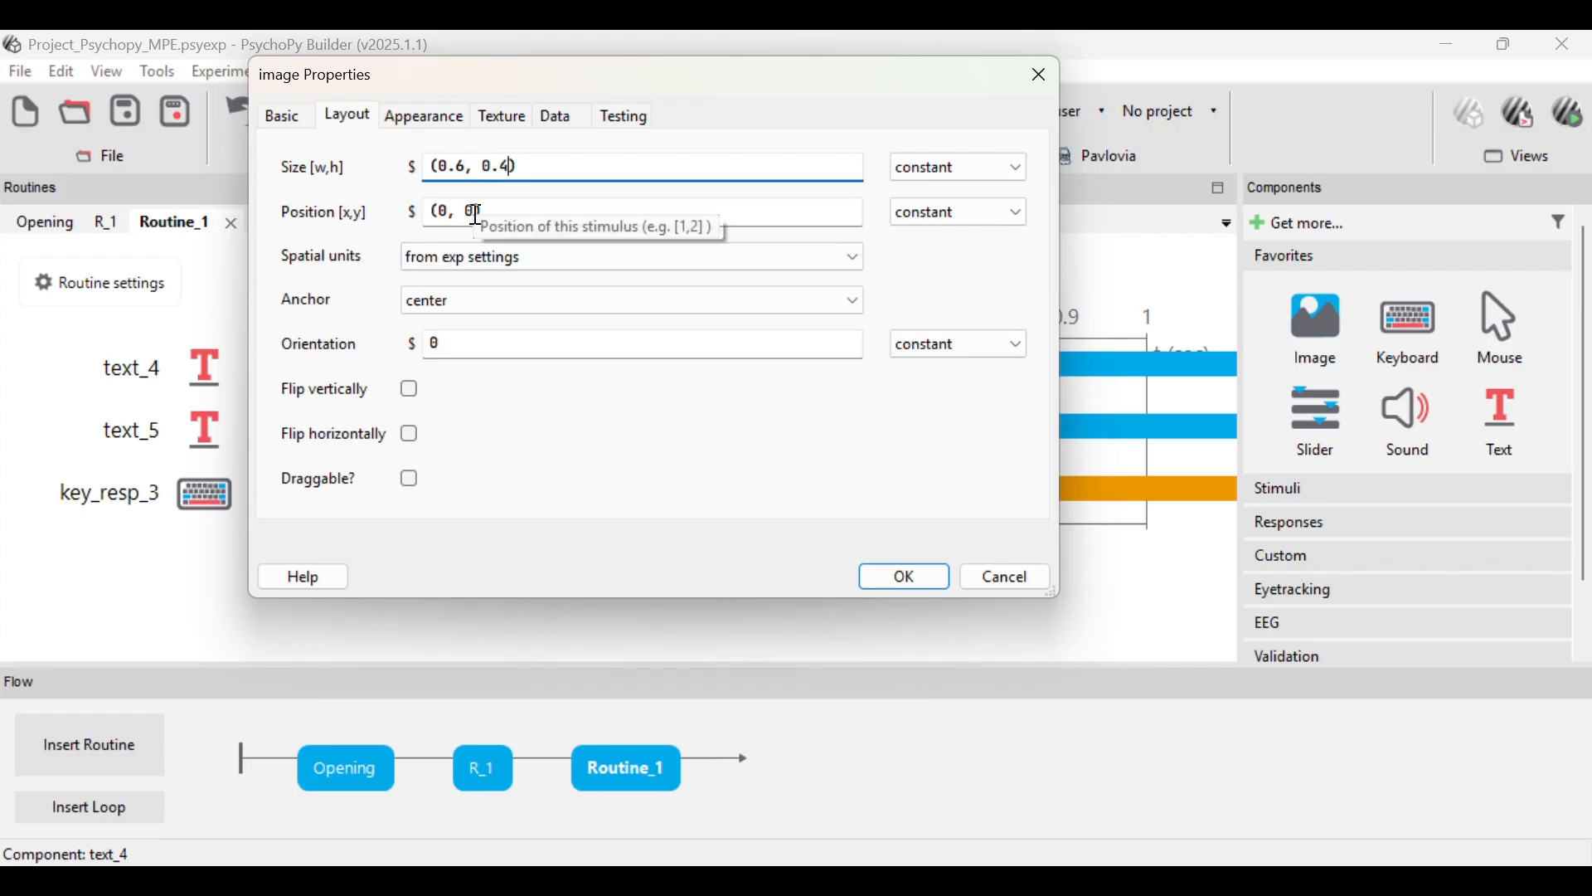
- Review the image's appearance, texture, data and basic settings and confirm the component
{"action": "left_click", "coordinate": [444, 124]}
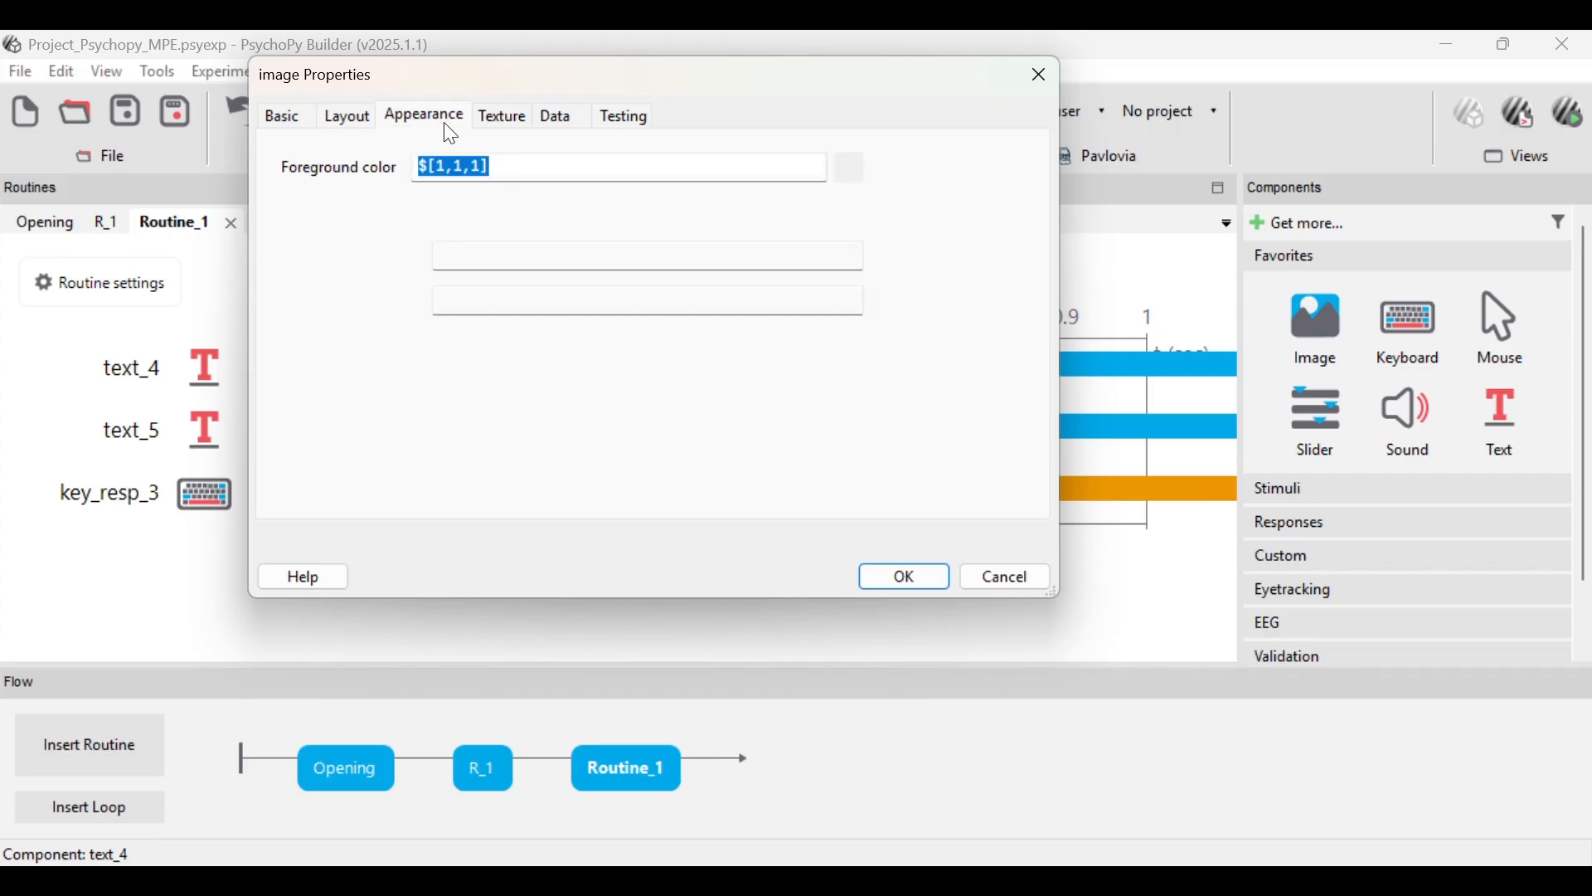
{"action": "left_click", "coordinate": [504, 121]}
{"action": "left_click", "coordinate": [543, 122]}
{"action": "left_click", "coordinate": [300, 122]}
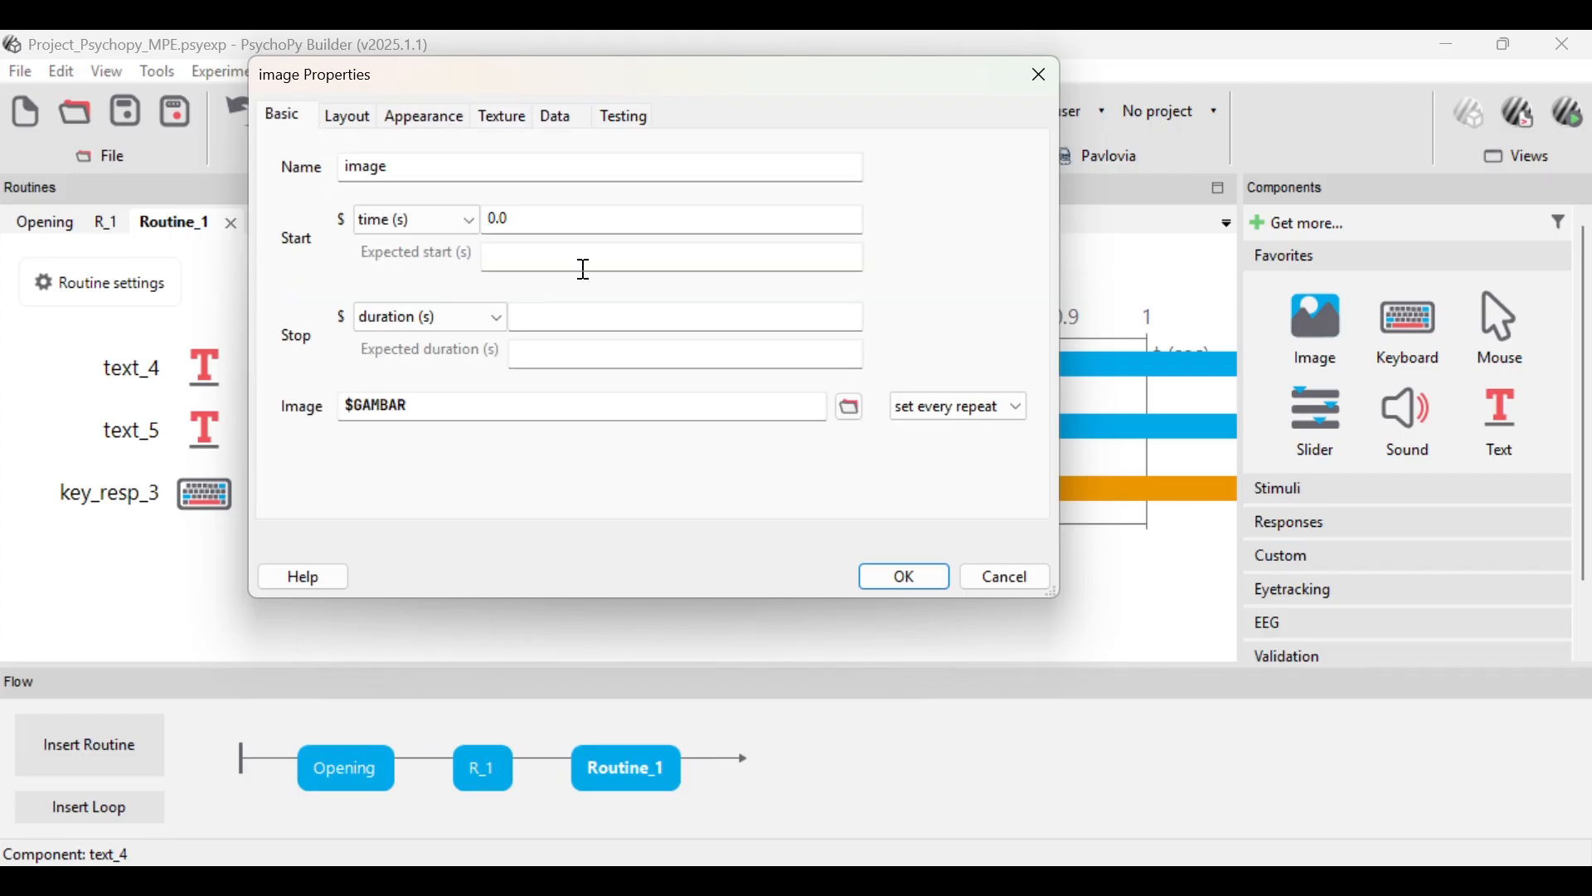
{"action": "left_click", "coordinate": [899, 577]}
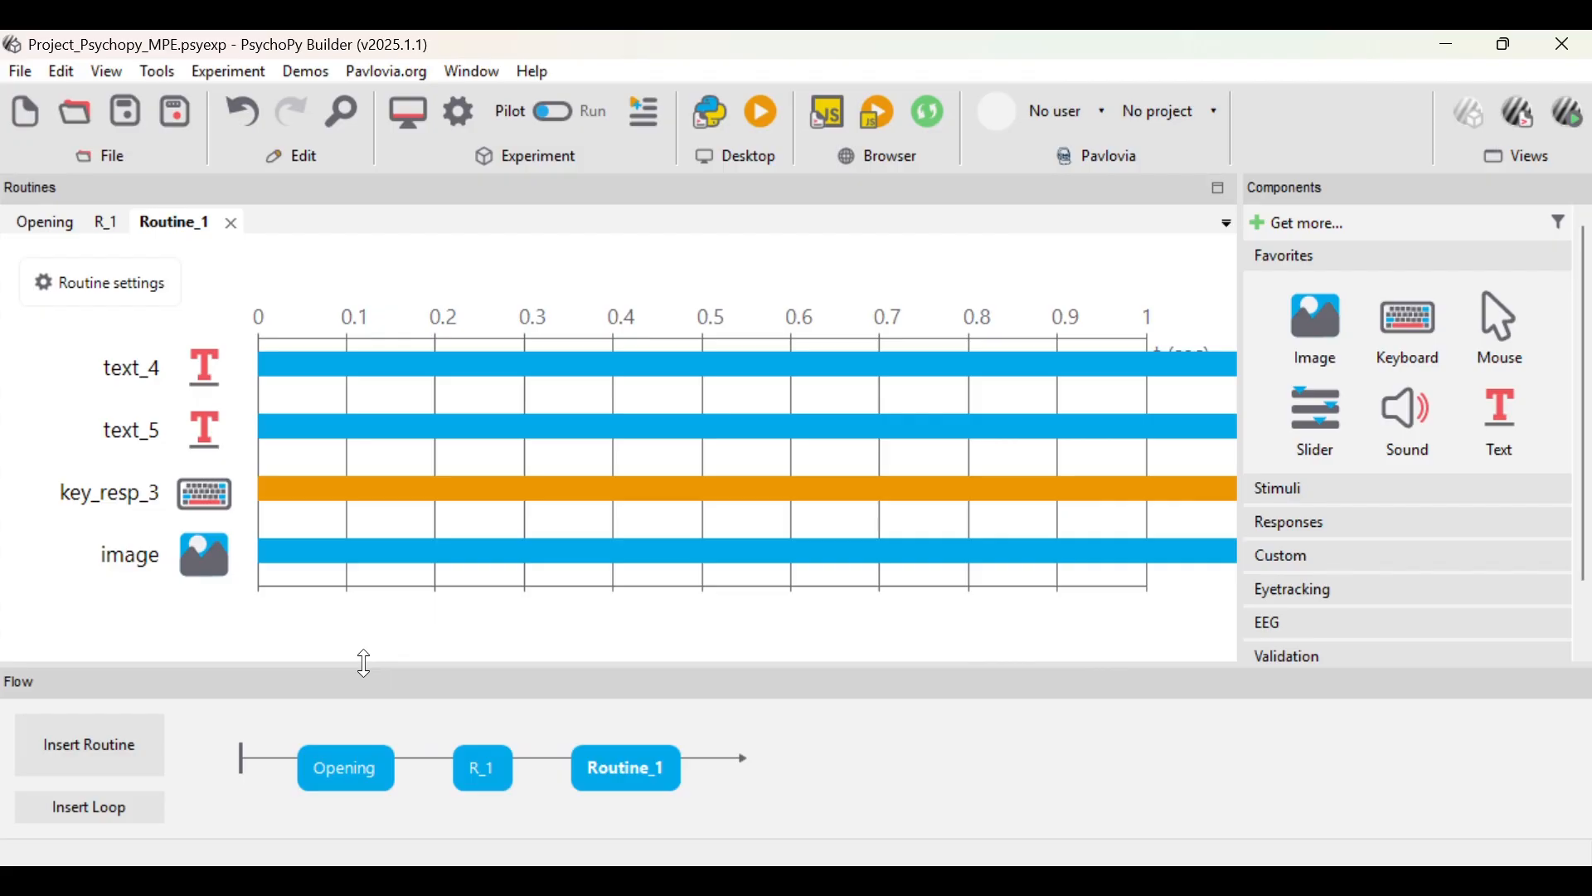
- Insert a loop around Routine_1 in the flow and set its number of repeats to 1
{"action": "left_click", "coordinate": [137, 804]}
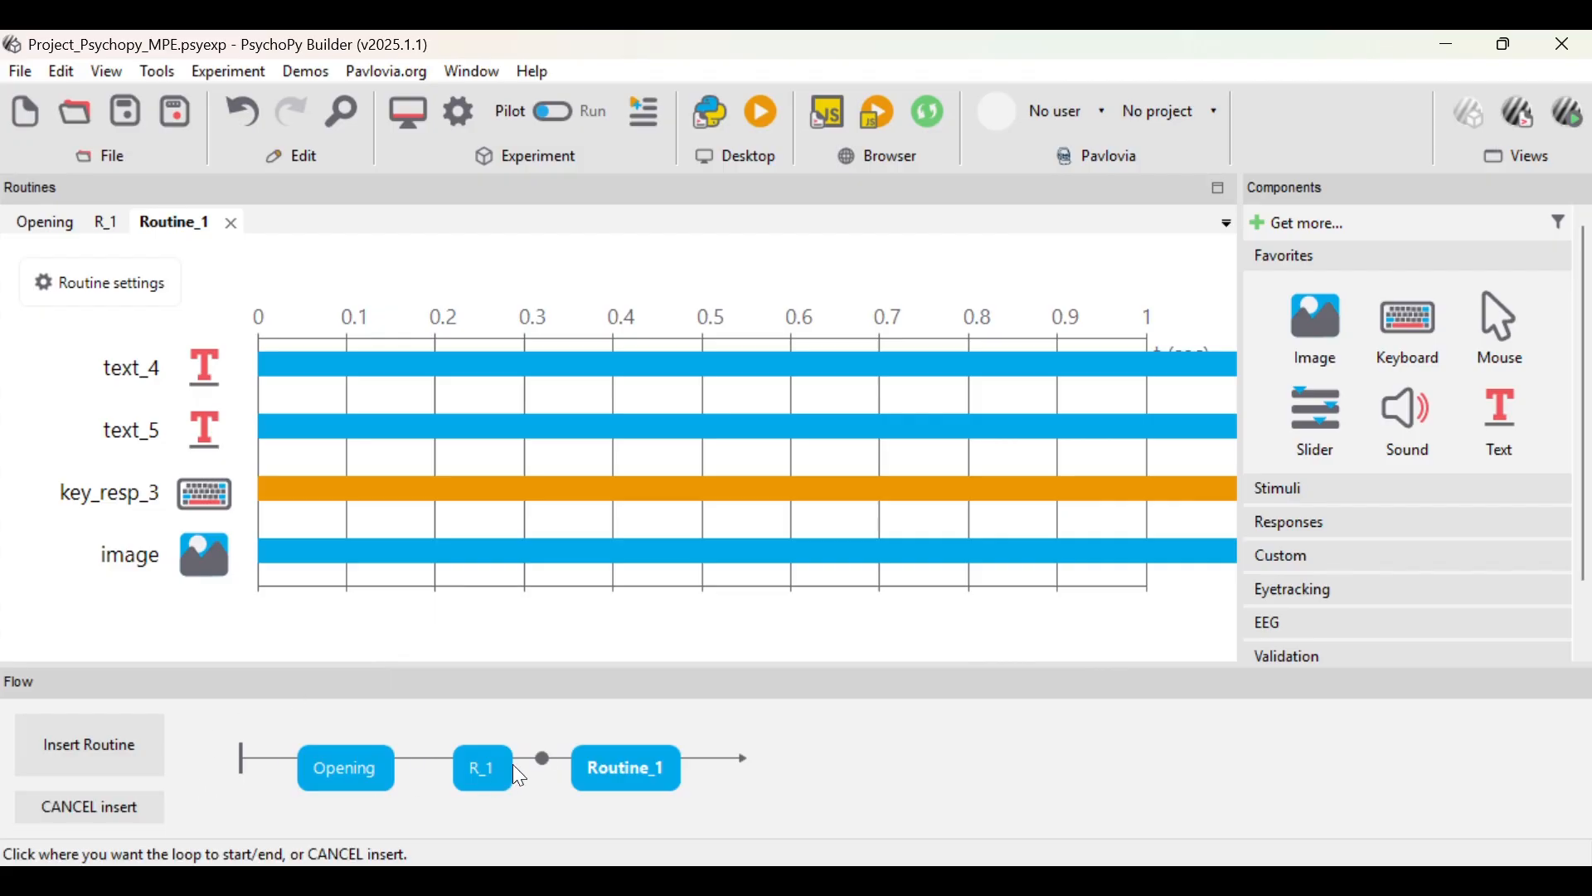
{"action": "left_click", "coordinate": [424, 759]}
{"action": "left_click", "coordinate": [710, 757]}
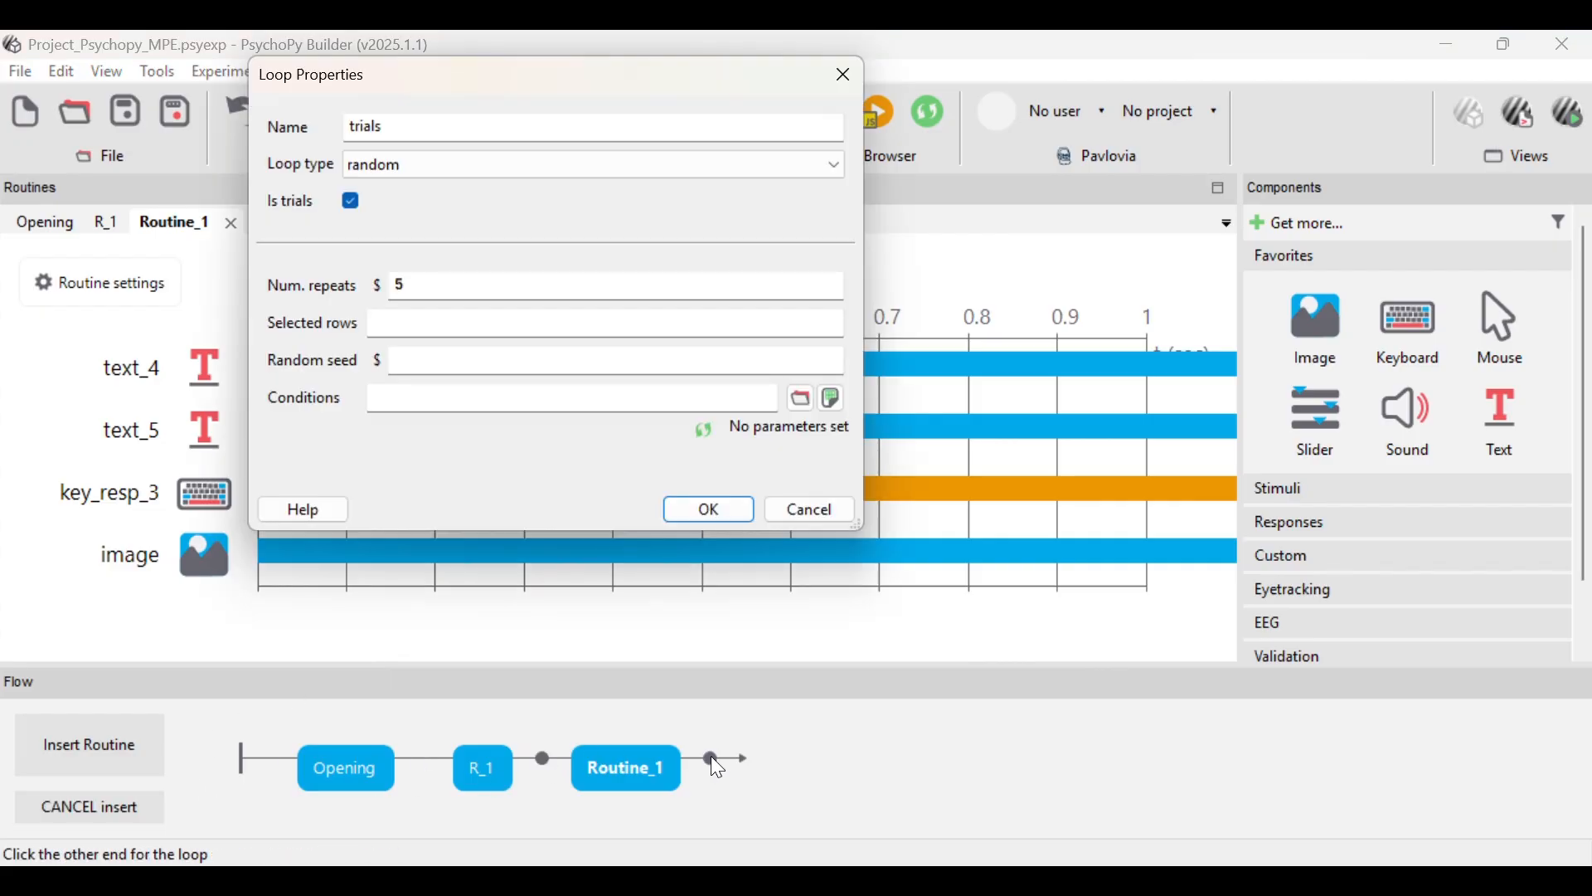
{"action": "left_click", "coordinate": [446, 282]}
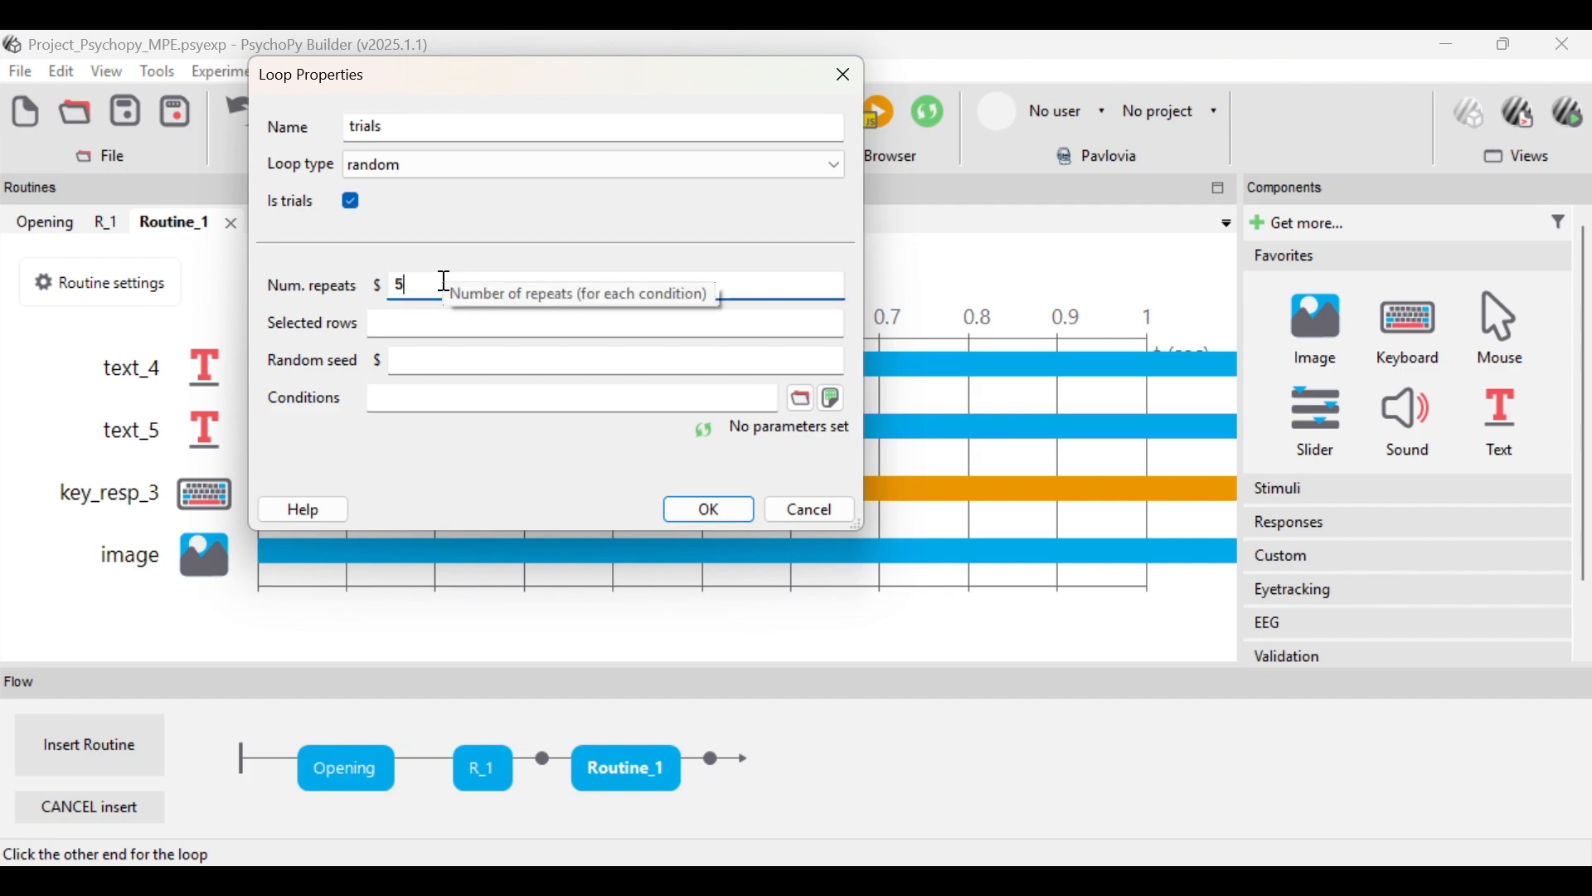
{"action": "type", "text": "1"}
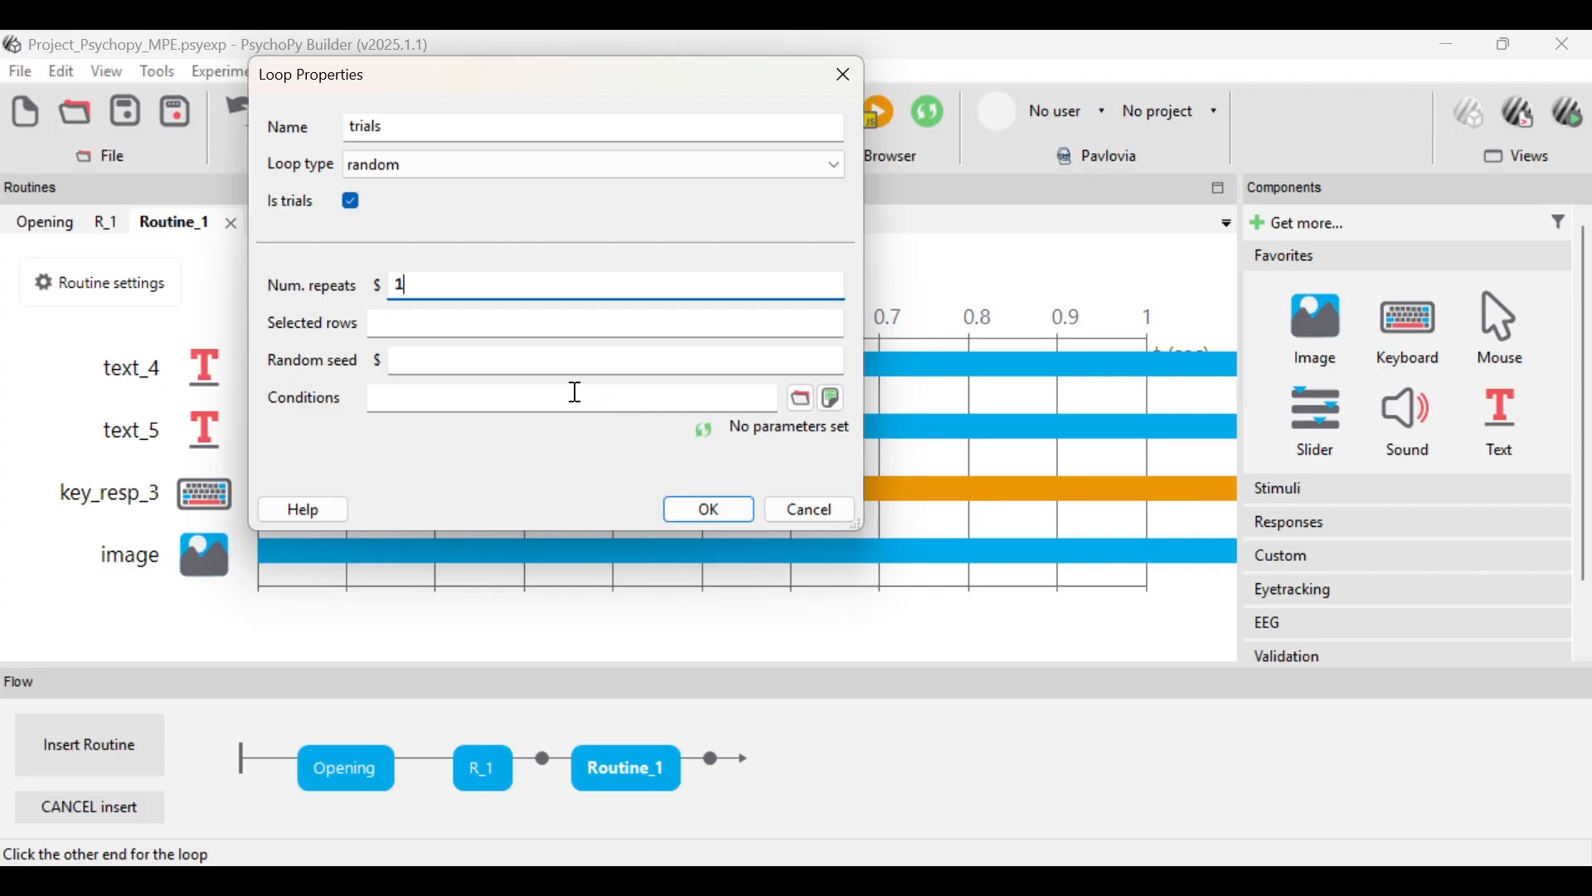
- Load STIMULUS_GAMBAR.xlsx as the loop's conditions file and confirm the loop
{"action": "left_click", "coordinate": [802, 401]}
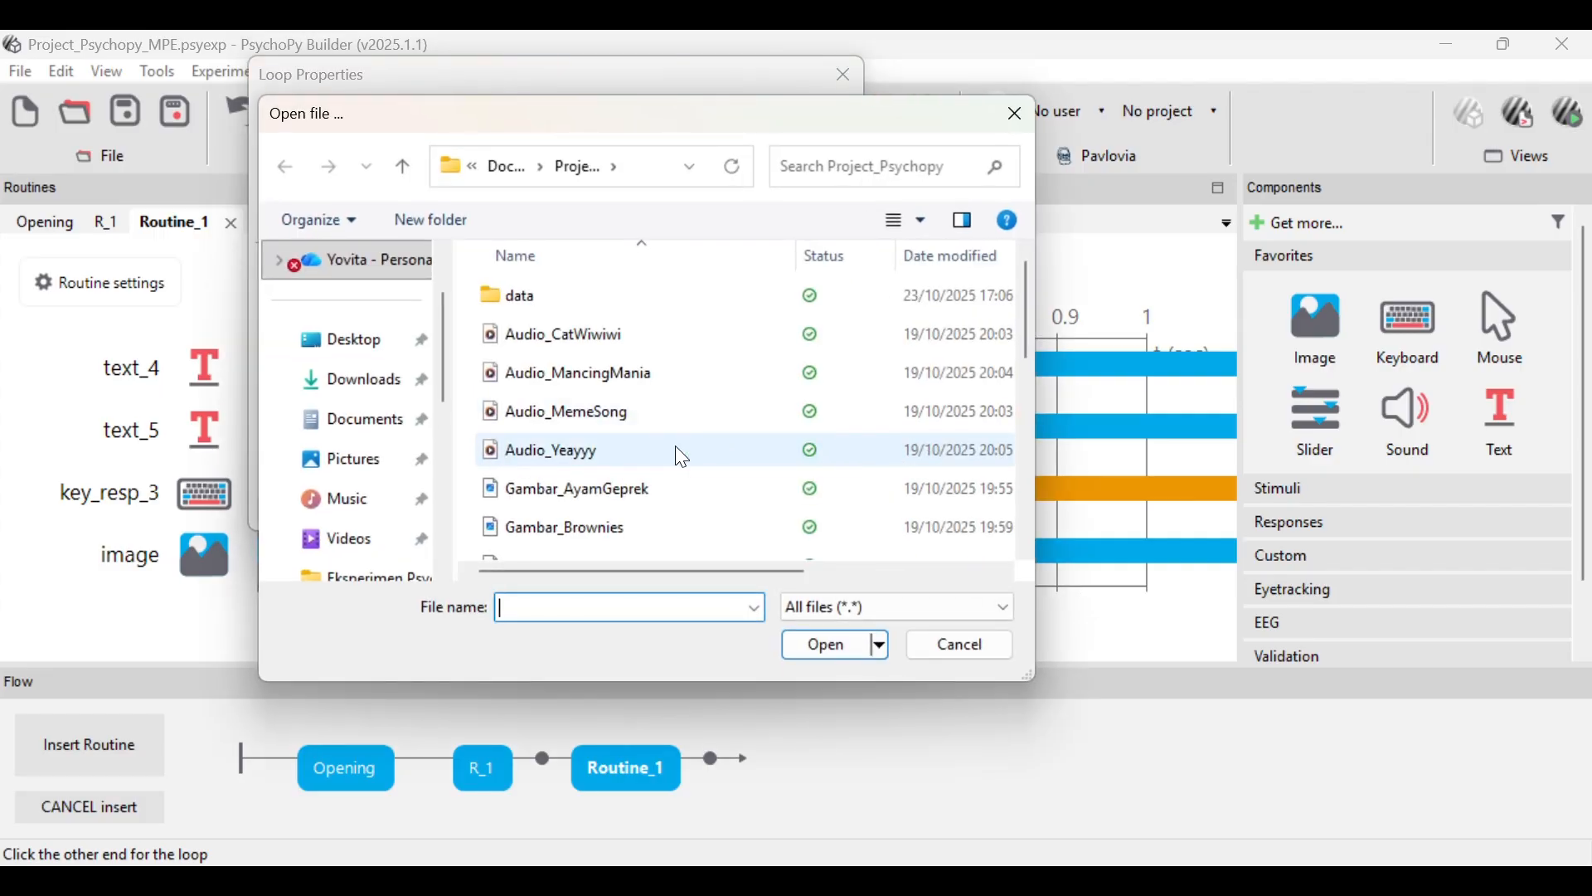
{"action": "scroll", "coordinate": [676, 448], "scroll_direction": "down", "scroll_amount": 4}
{"action": "left_click", "coordinate": [636, 505]}
{"action": "left_click", "coordinate": [814, 644]}
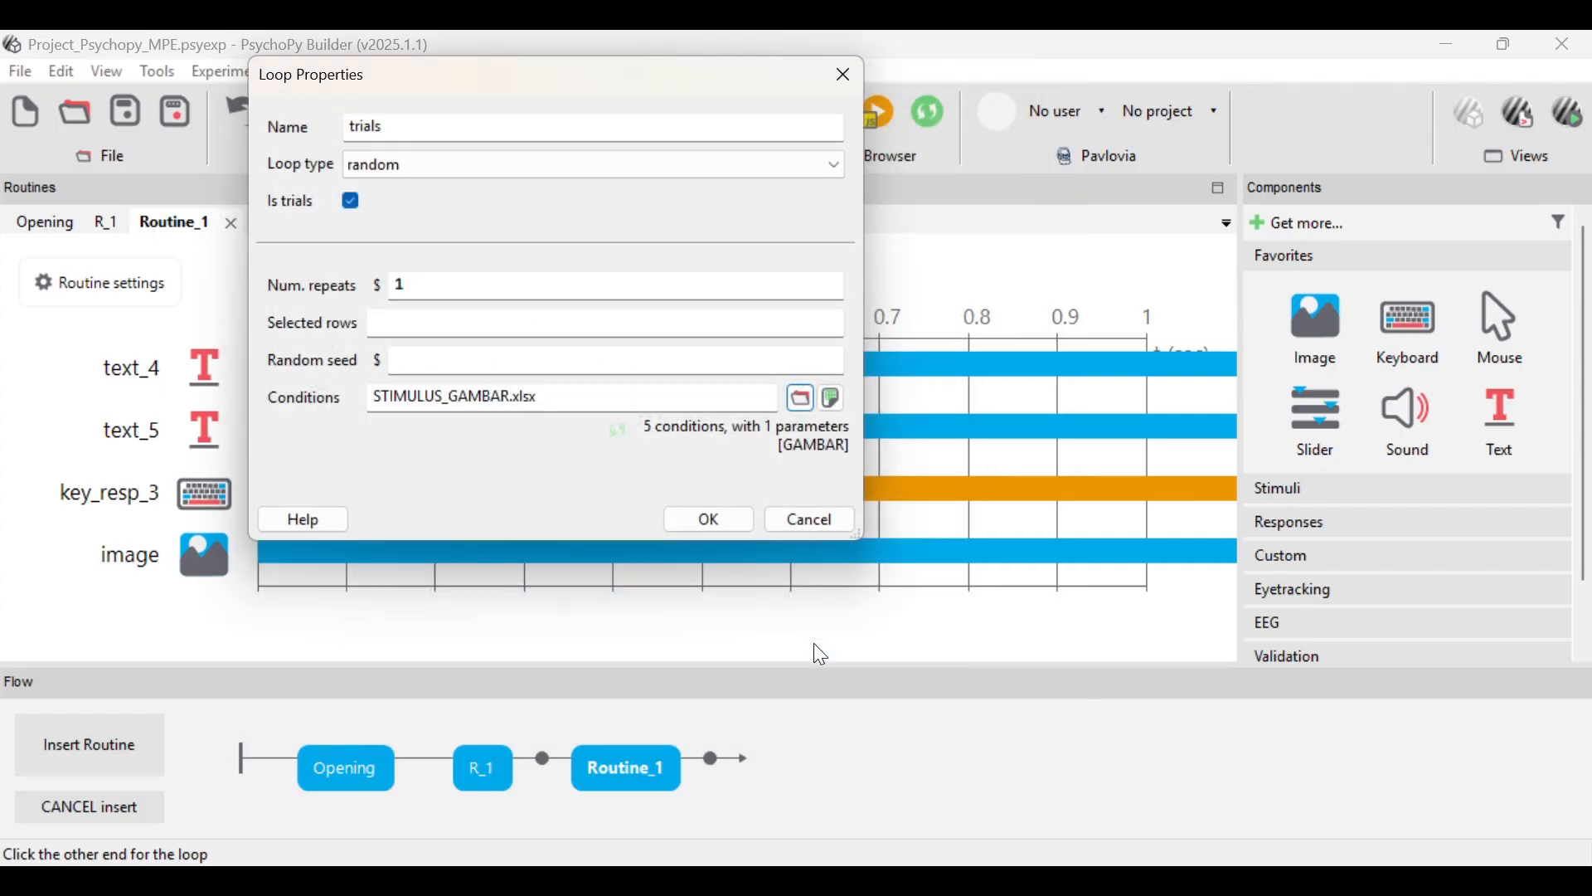
{"action": "left_click", "coordinate": [720, 514]}
- Run the experiment in pilot mode and advance past the Opening and R_1 screens to the first food image
{"action": "left_click", "coordinate": [348, 768]}
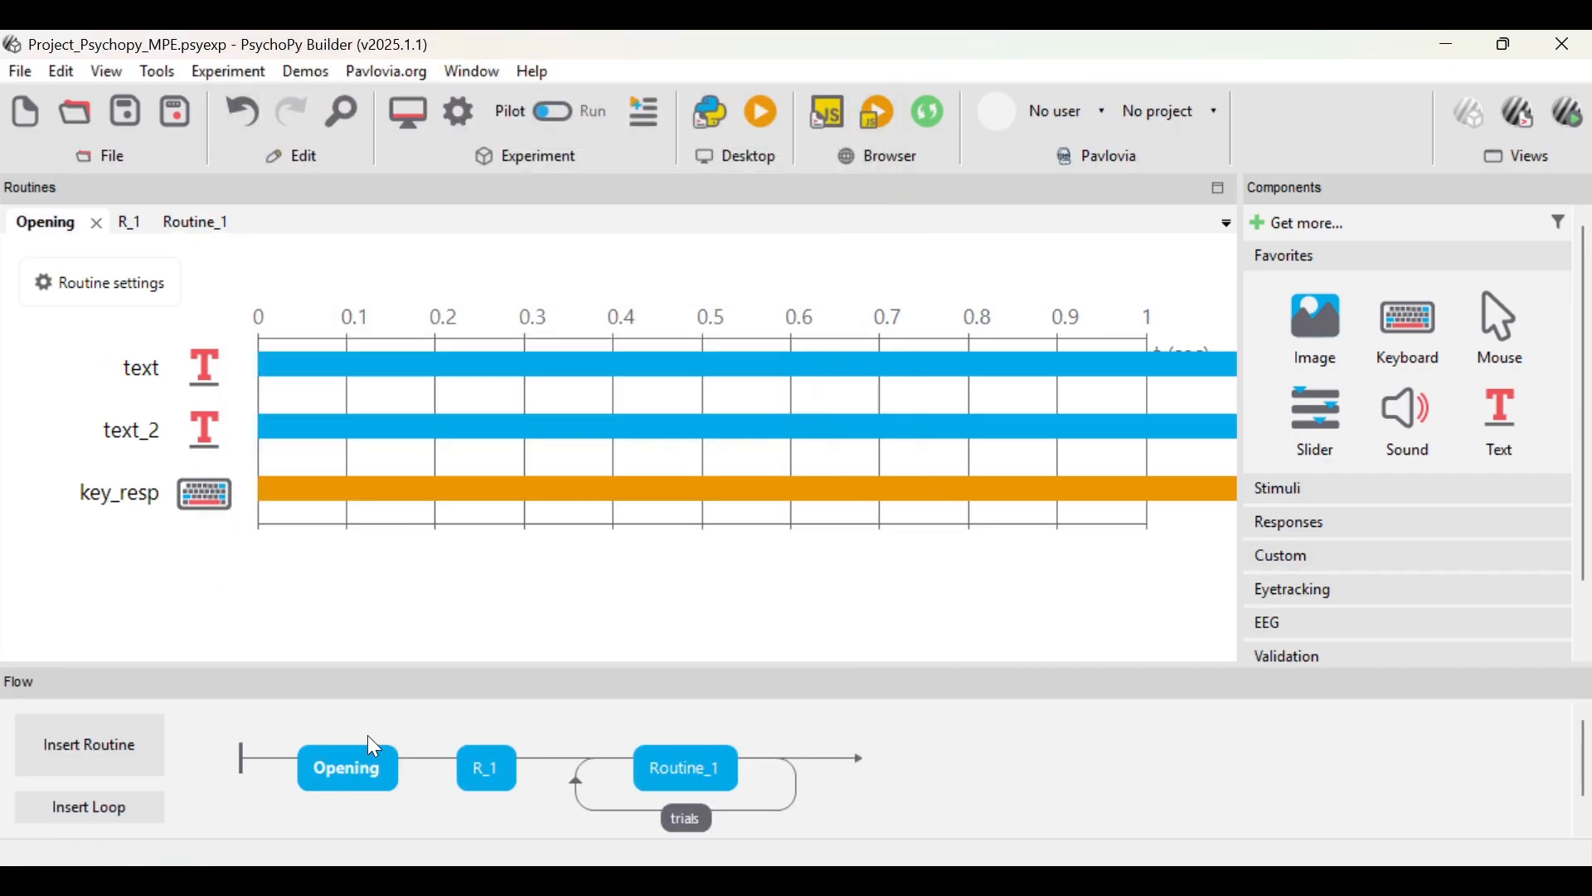
{"action": "left_click", "coordinate": [766, 121]}
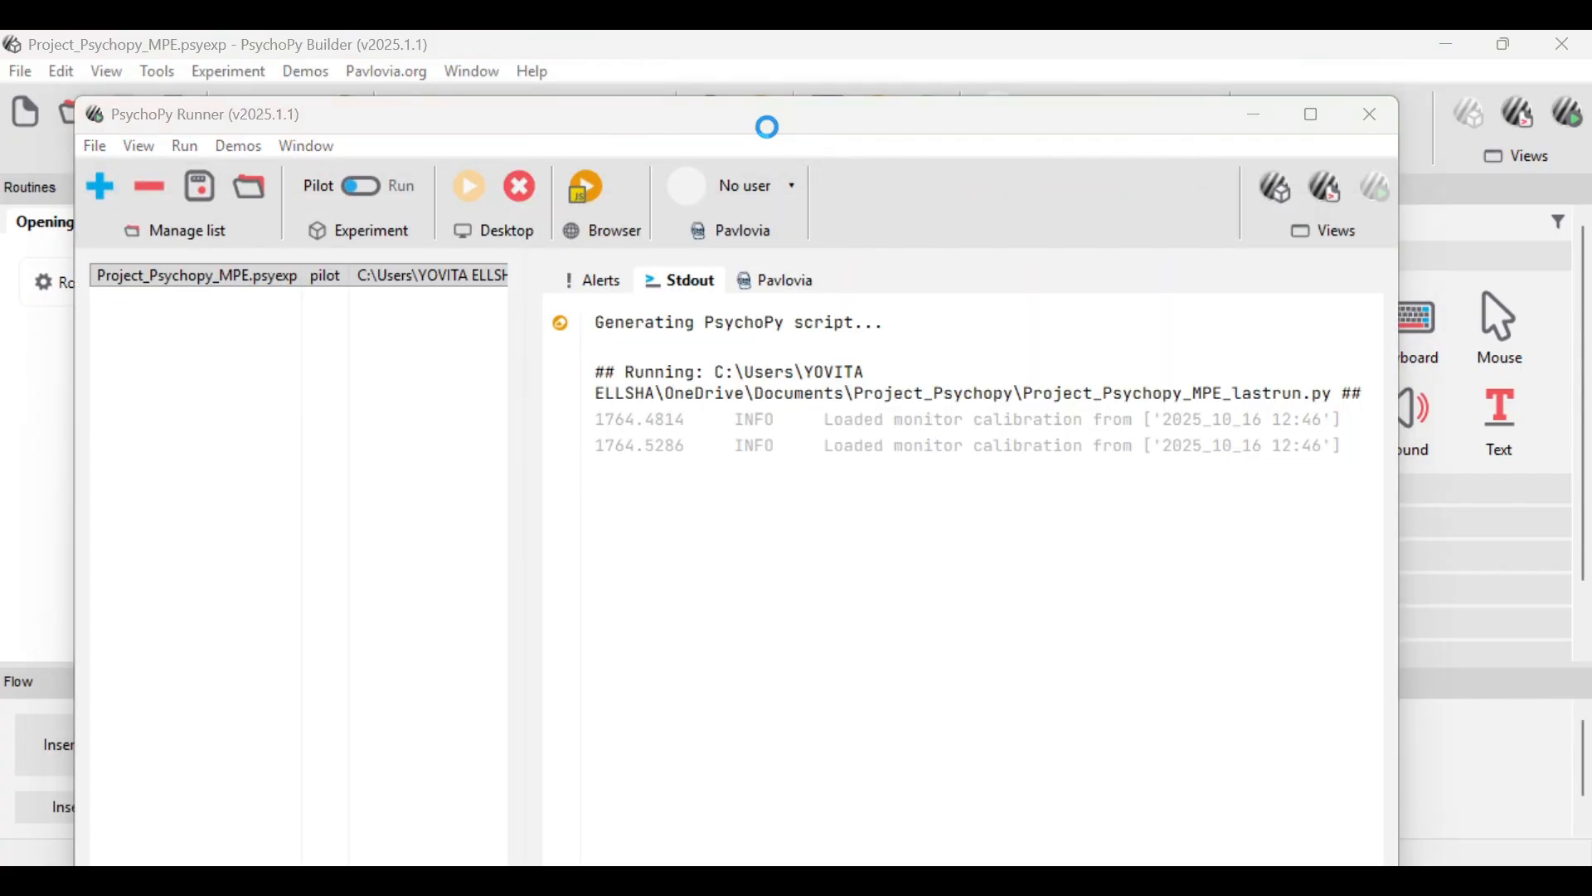
{"action": "left_click", "coordinate": [651, 302]}
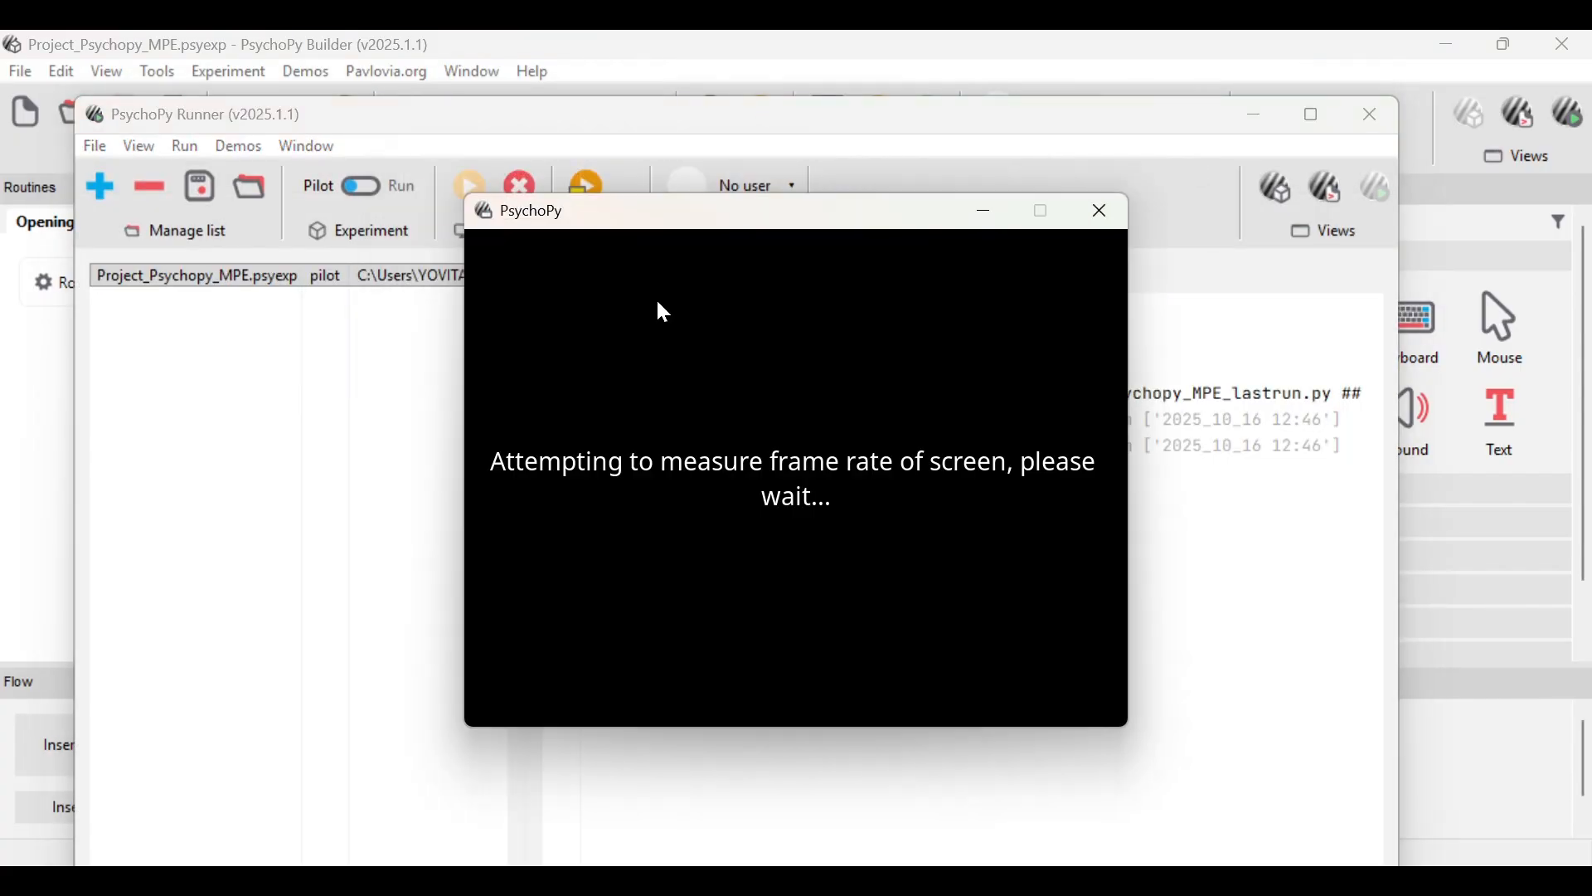
{"action": "key", "text": "space"}
{"action": "key", "text": "space"}
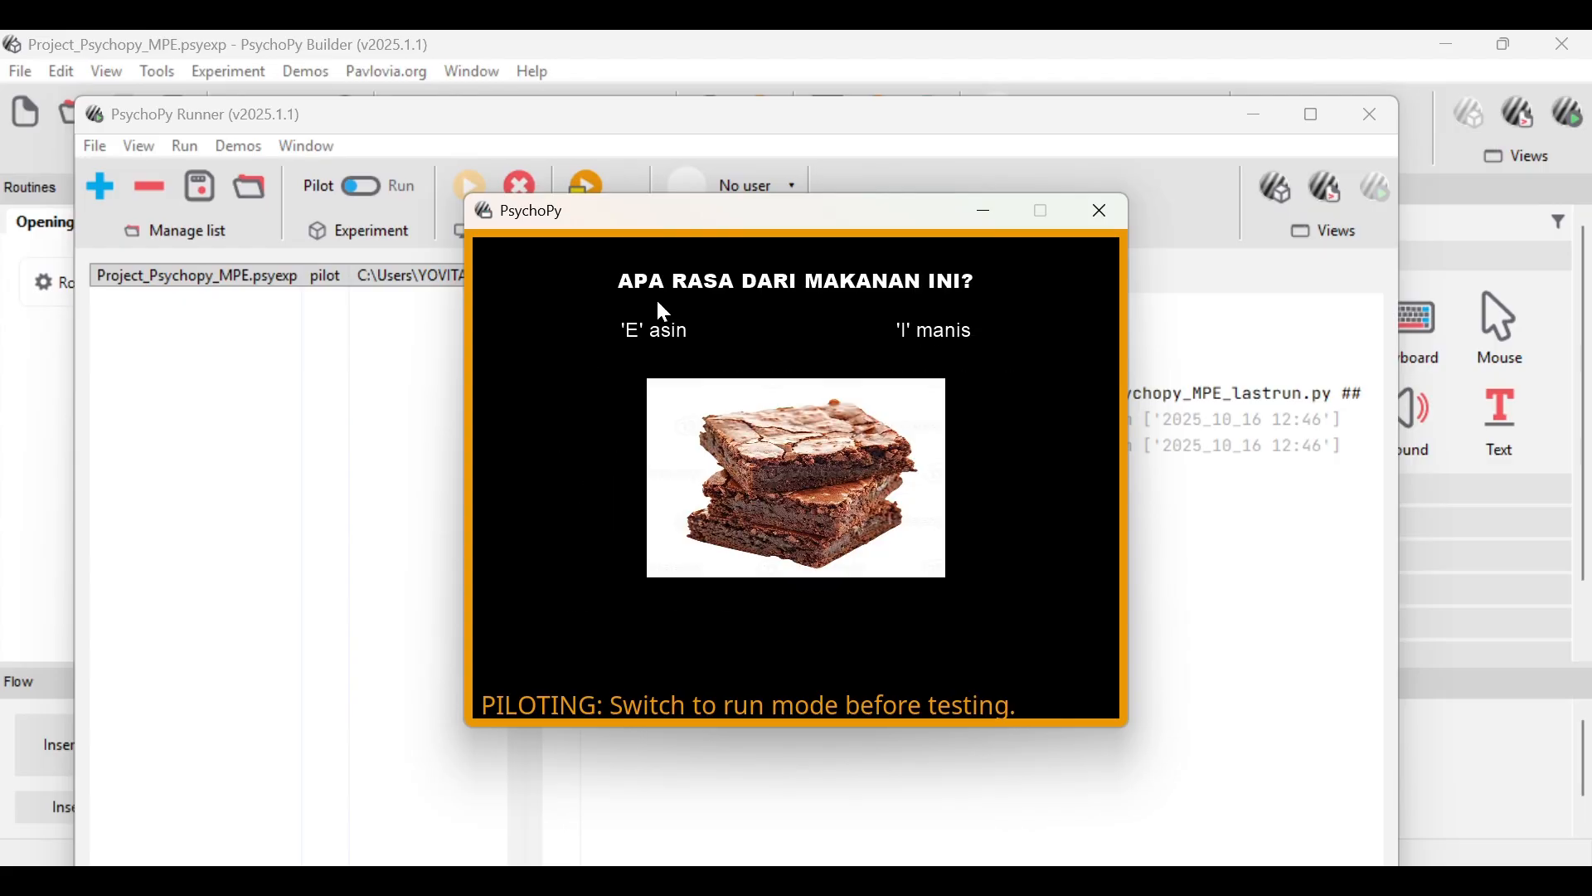
- Answer the food-image trials with i, e, e, e and i, and close the PsychoPy Runner
{"action": "key", "text": "i"}
{"action": "key", "text": "e"}
{"action": "key", "text": "e"}
{"action": "key", "text": "e"}
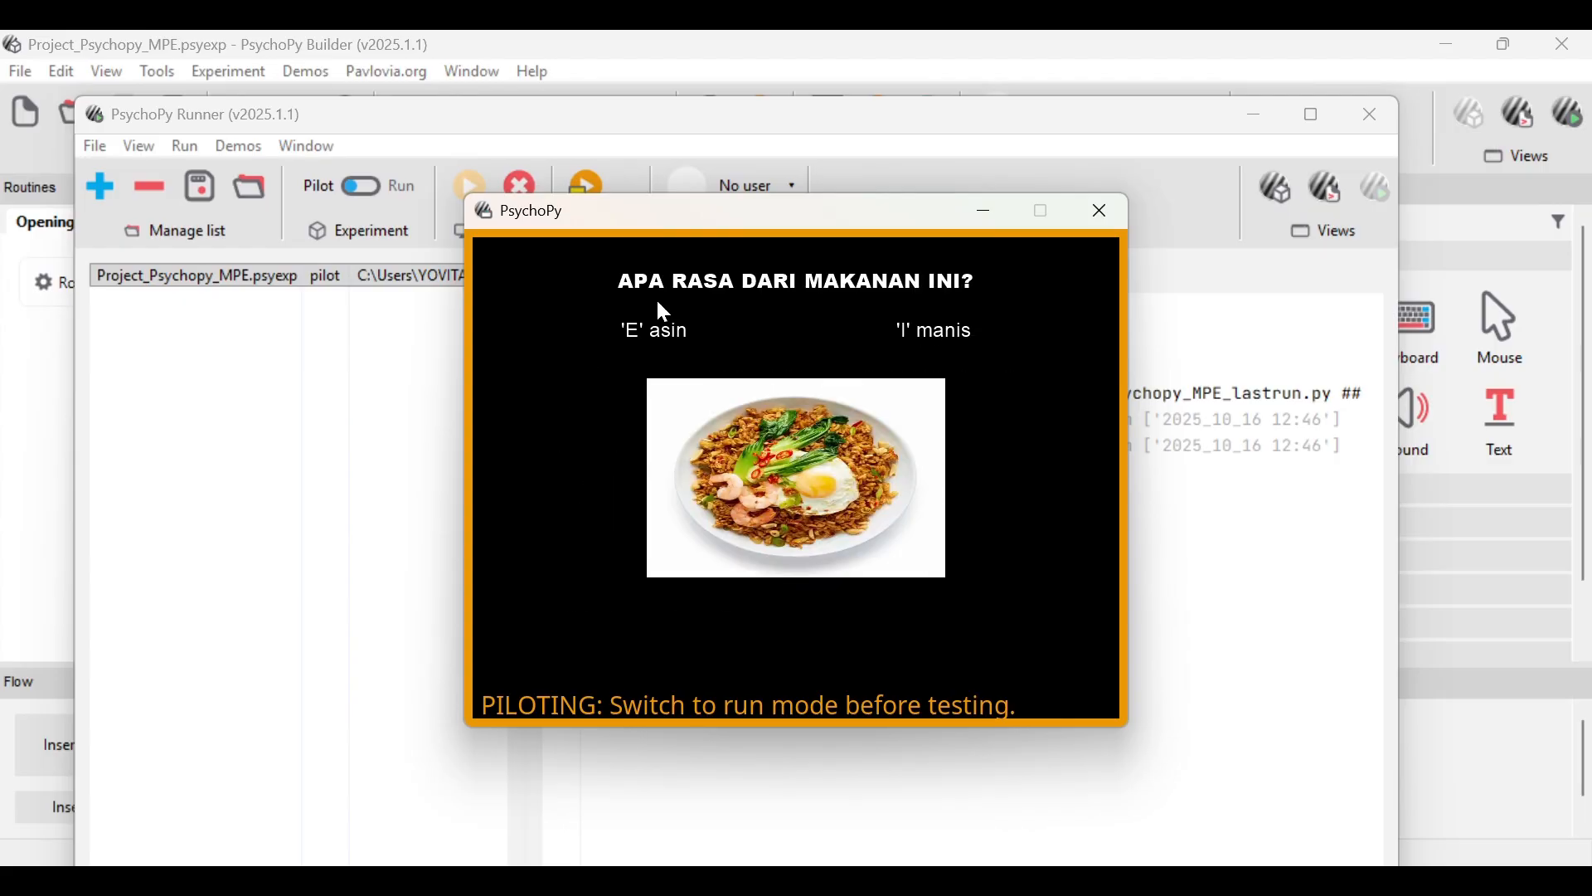
{"action": "key", "text": "i"}
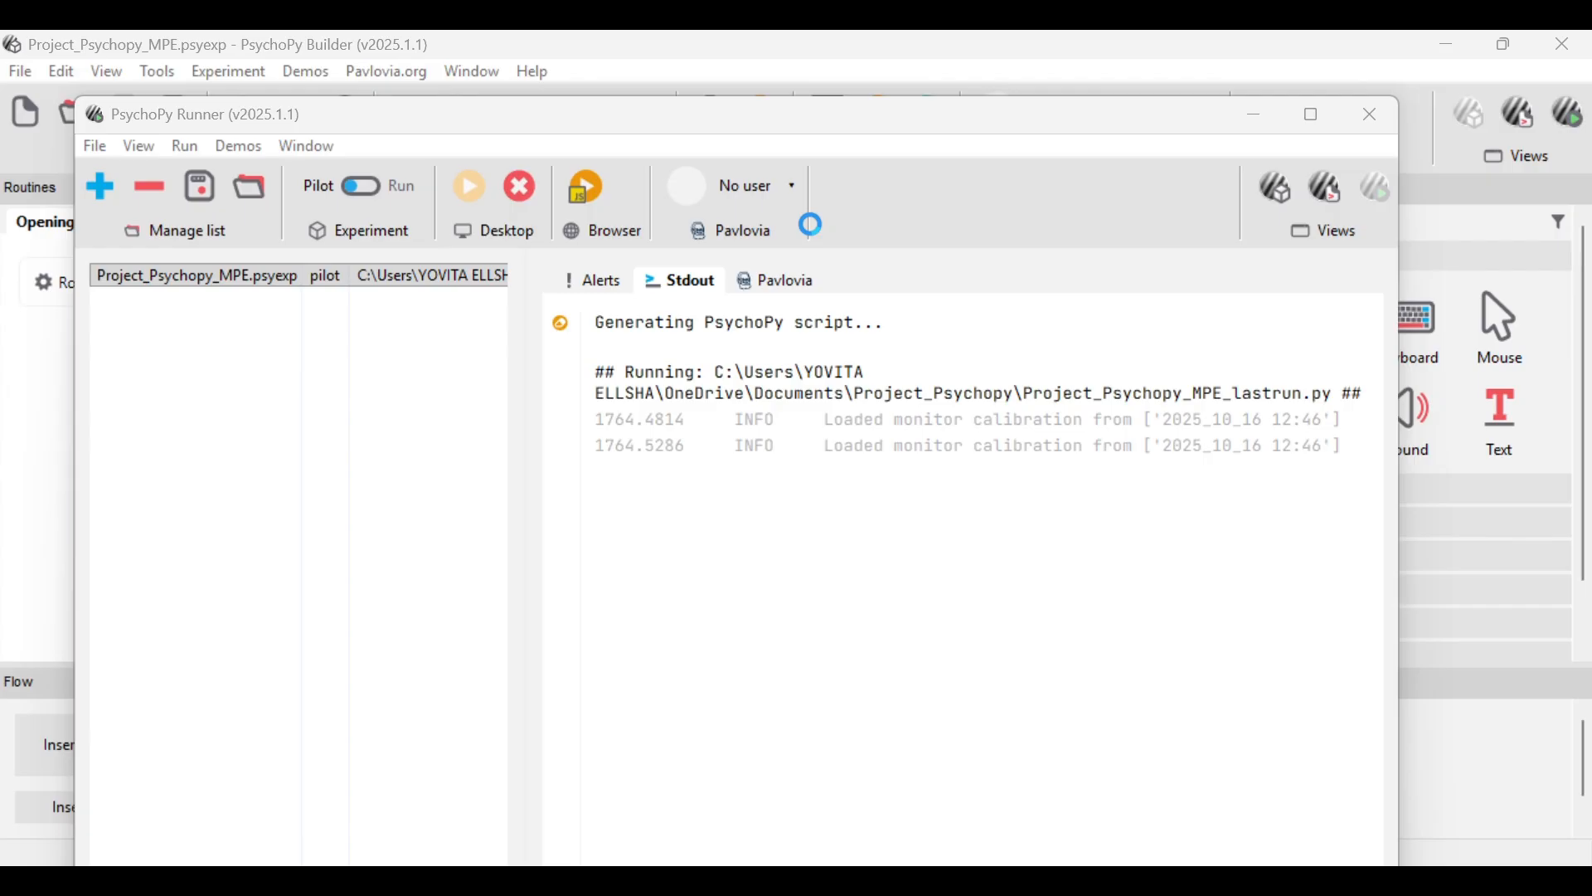
{"action": "left_click", "coordinate": [1370, 114]}
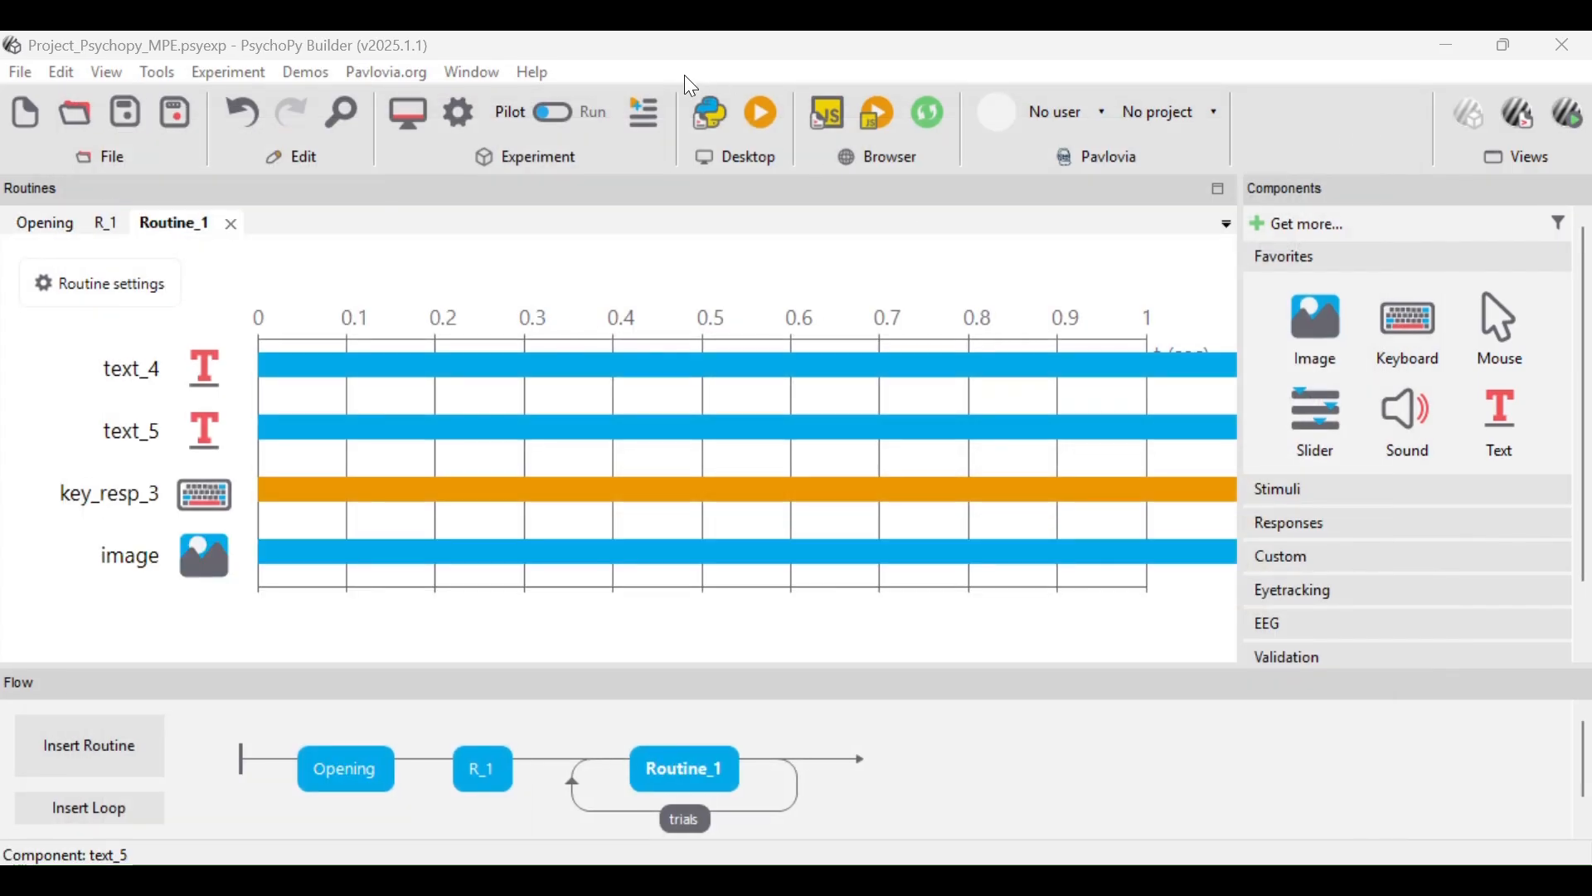
- Create a blank routine named R_2 and place it after the trials loop in the flow
{"action": "left_click", "coordinate": [111, 727]}
{"action": "left_click", "coordinate": [170, 747]}
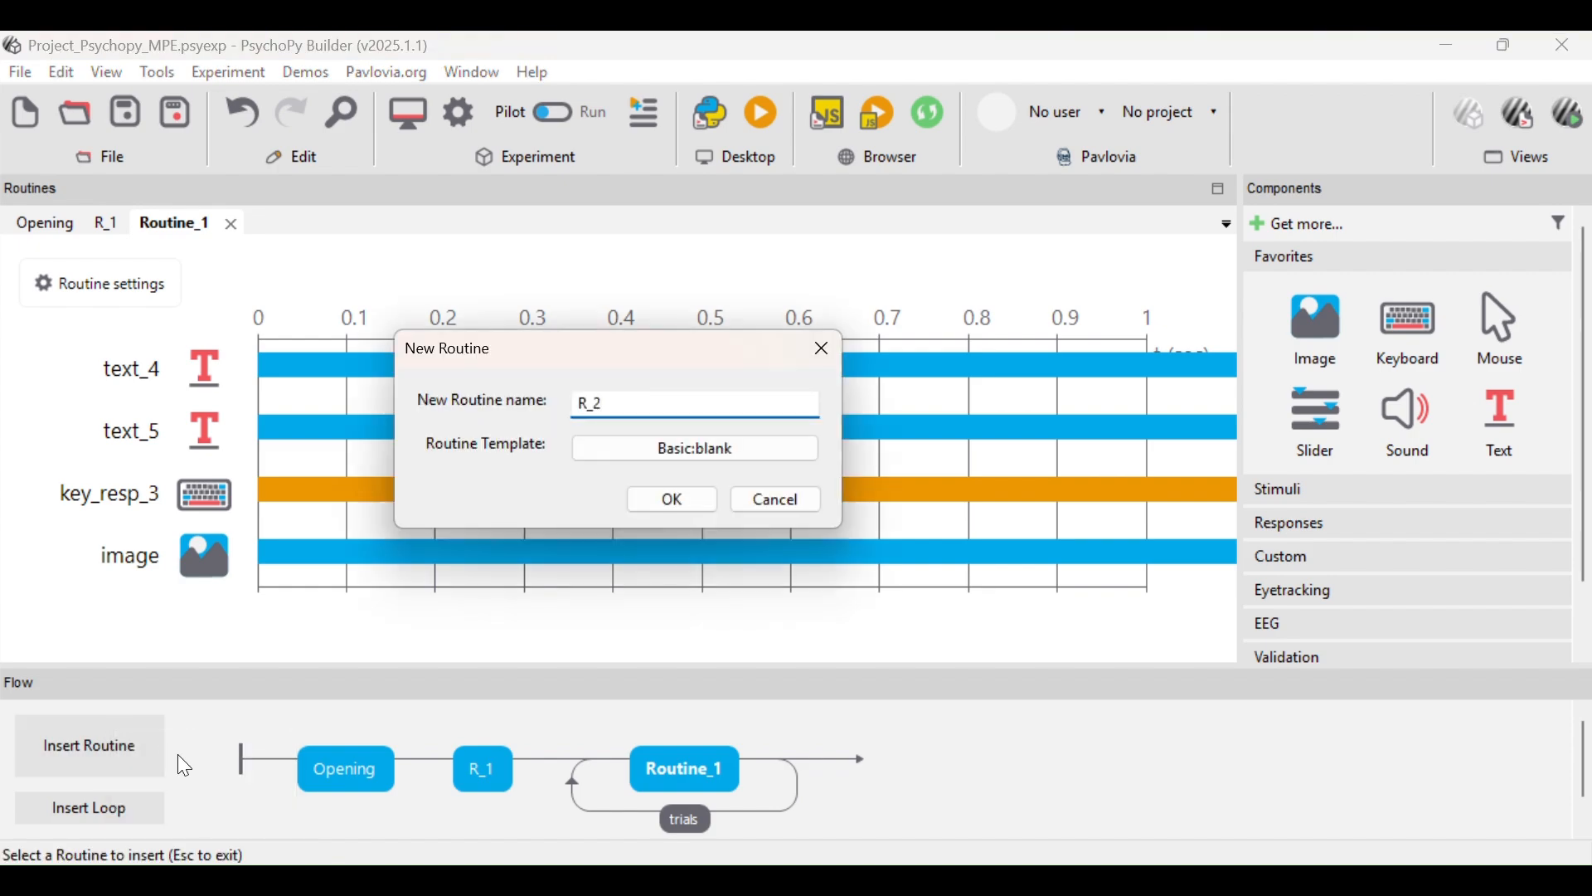
{"action": "type", "text": "R_2"}
{"action": "left_click", "coordinate": [690, 498]}
{"action": "left_click", "coordinate": [831, 761]}
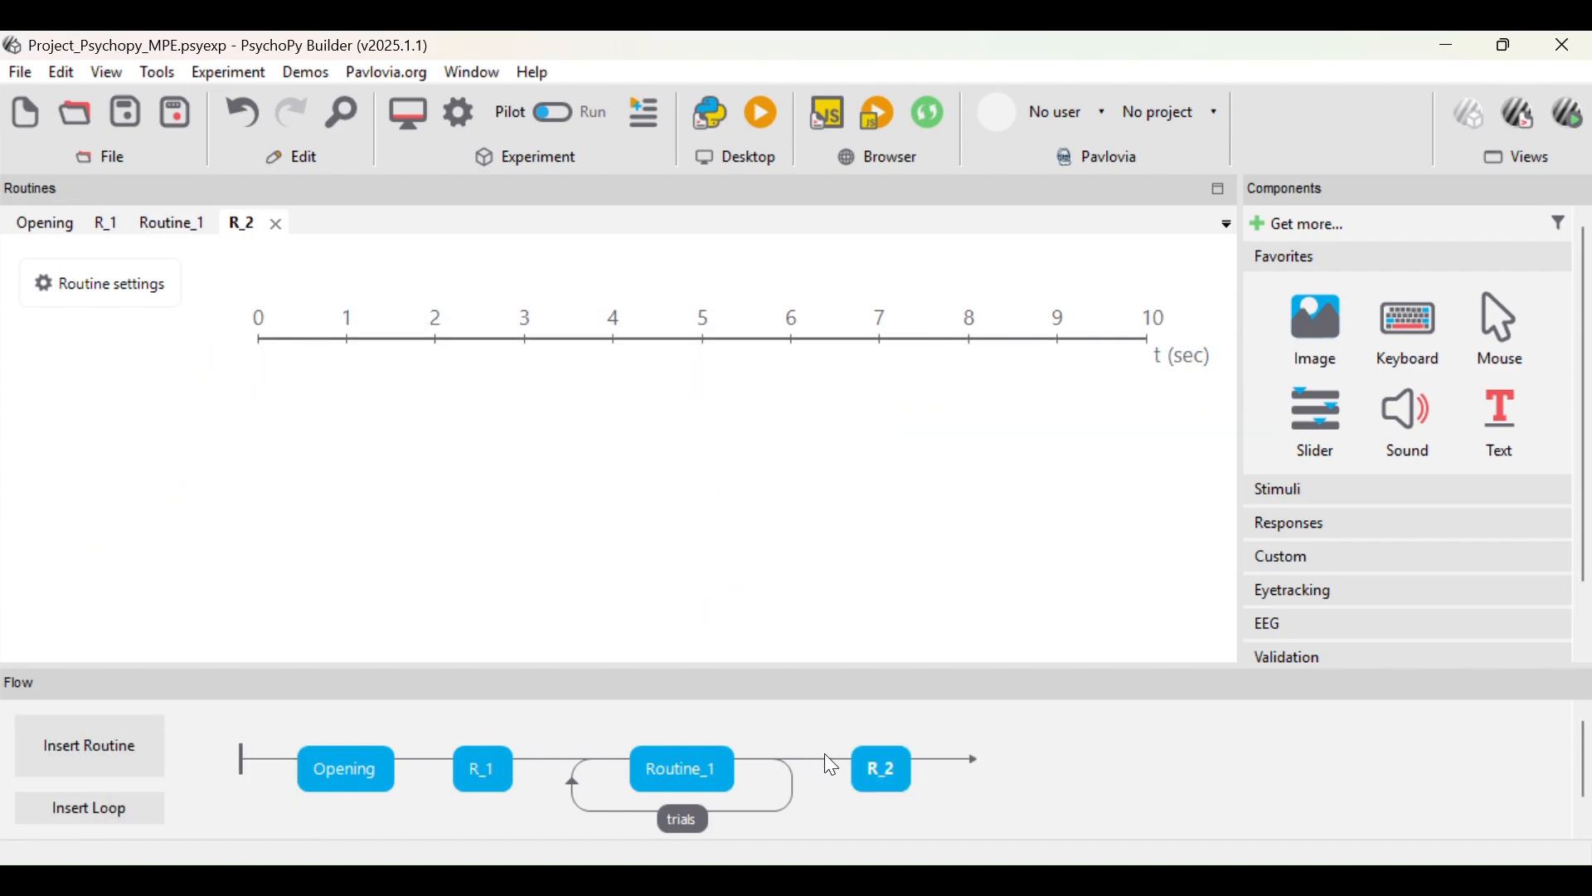
- Add a text component to R_2 and leave its stop duration blank
{"action": "double_click", "coordinate": [1502, 414]}
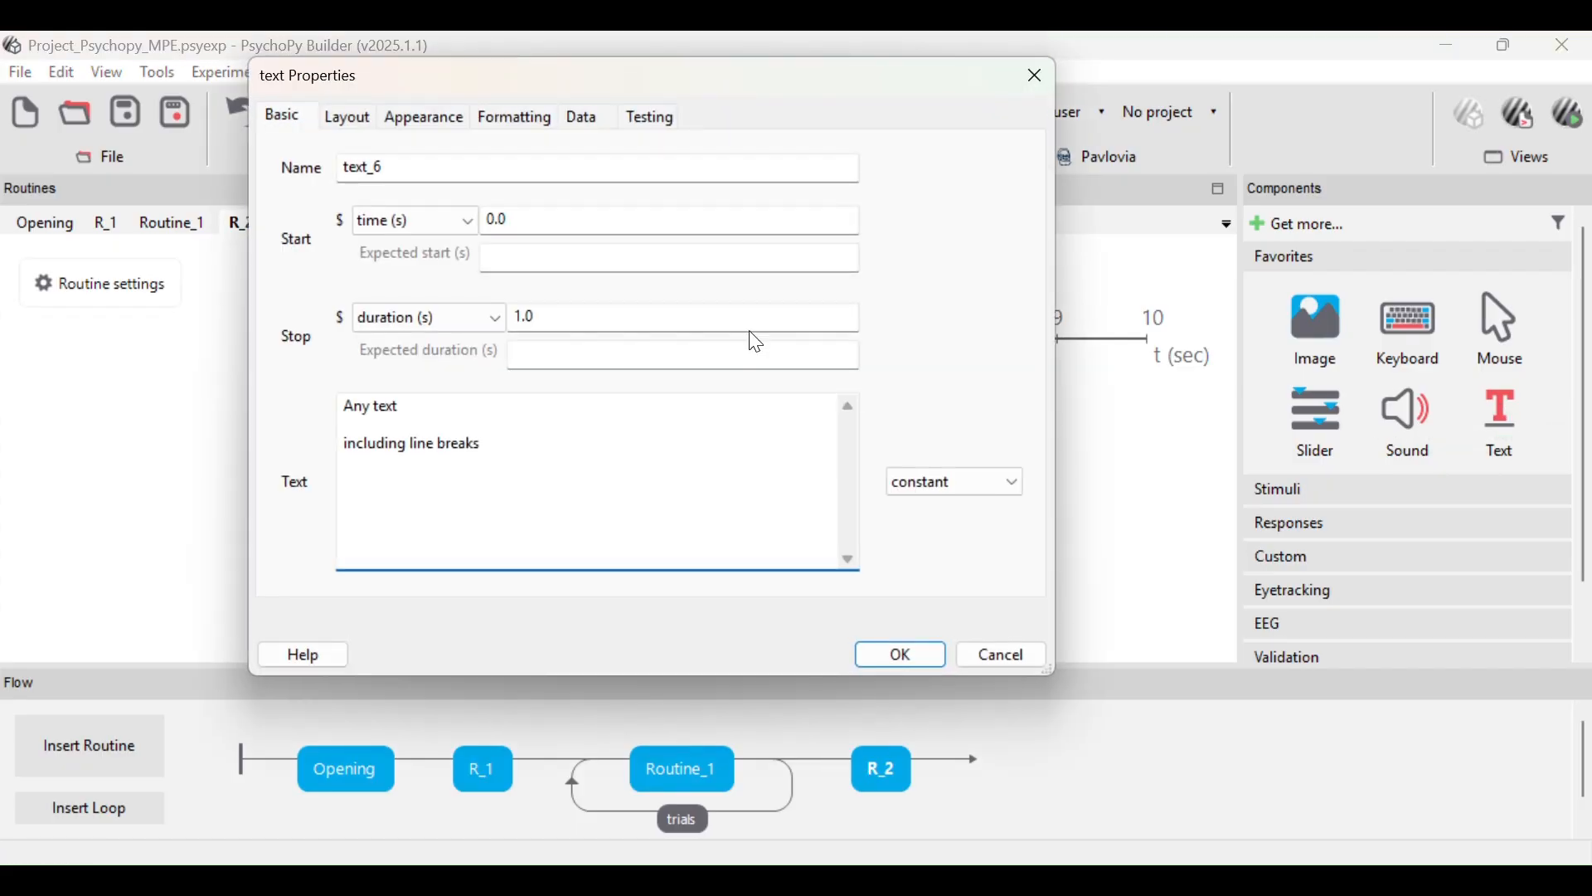
{"action": "left_click", "coordinate": [669, 316]}
{"action": "key", "text": "BackSpace"}
- Replace the R_2 placeholder text with "Setelah ini, kamu akan melihat nama makanan di layar. Tugasmu adalah menentukan seberapa kamu menyukai rasa dari makanan tersebut."
{"action": "left_click", "coordinate": [564, 449]}
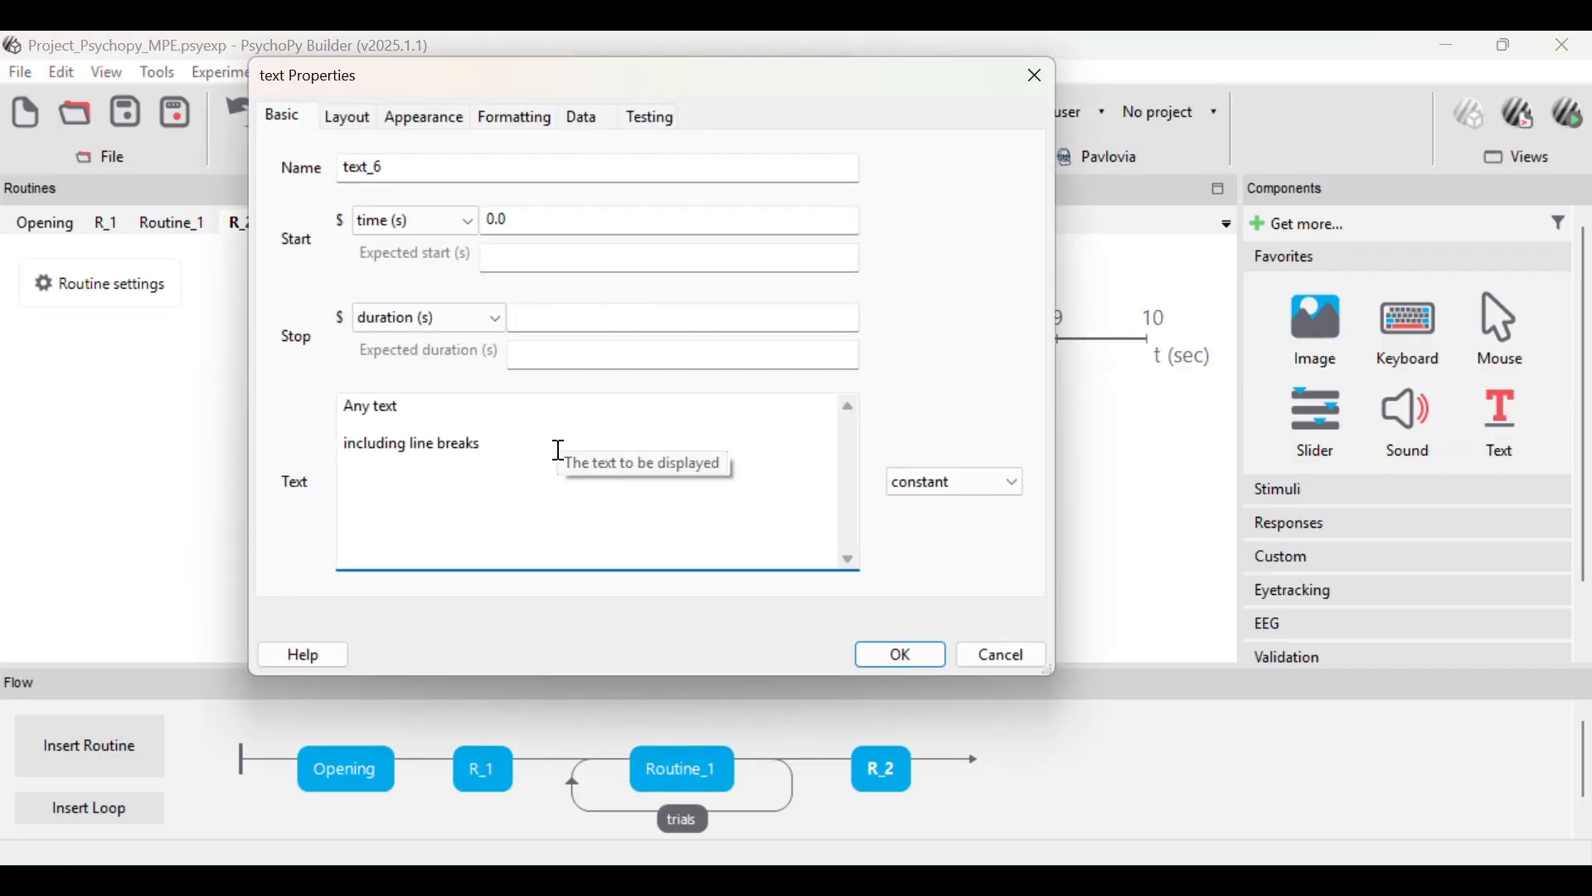
{"action": "key", "text": "ctrl+a"}
{"action": "key", "text": "BackSpace"}
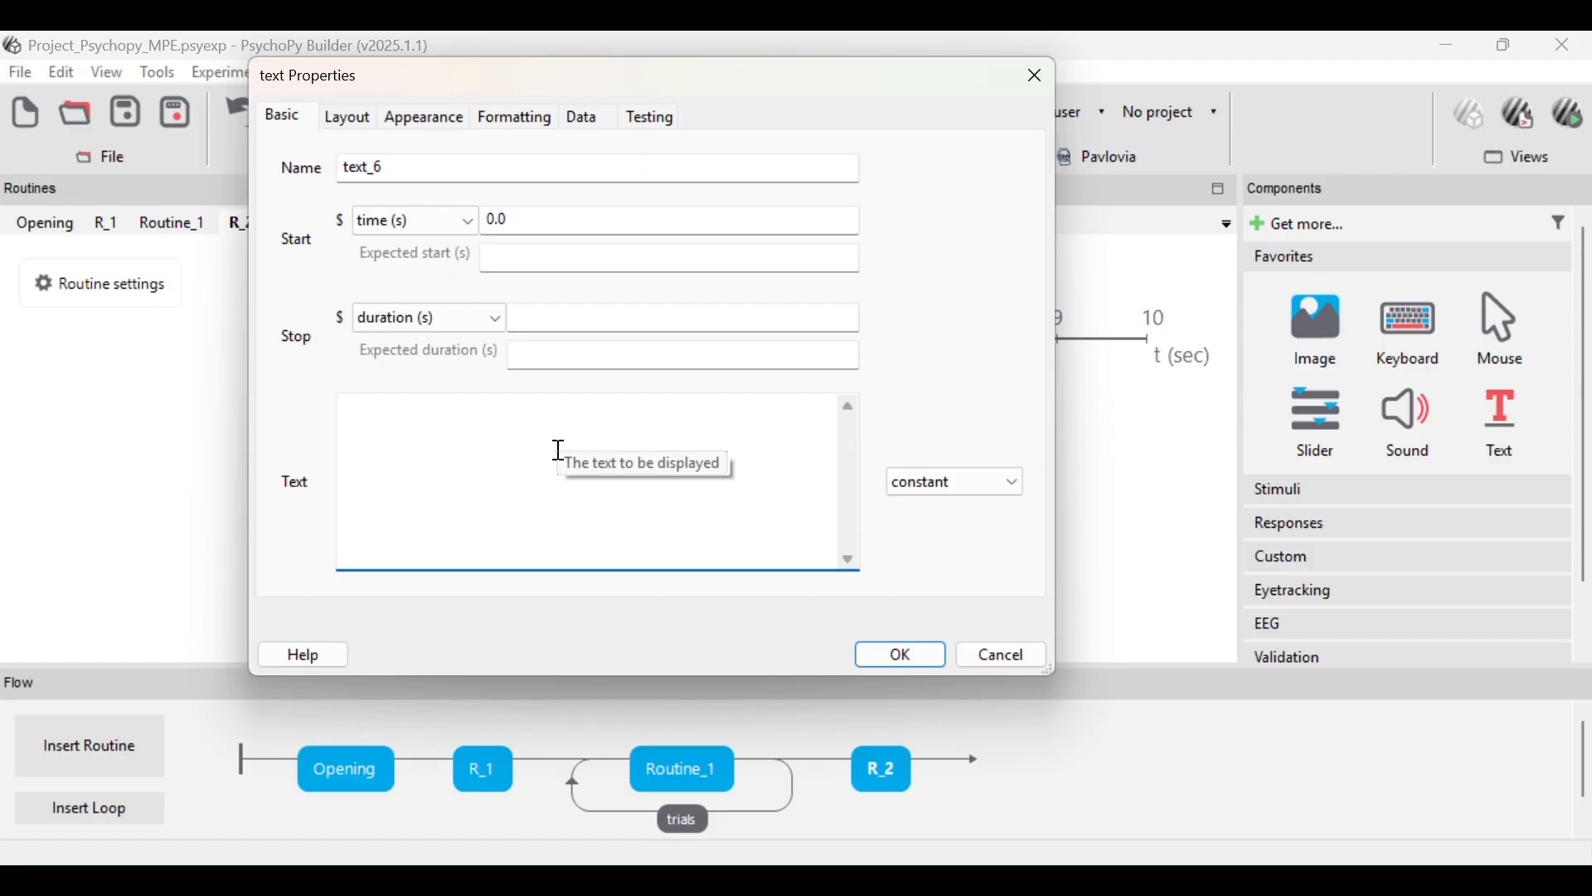
{"action": "type", "text": "Setelah ini, kamu"}
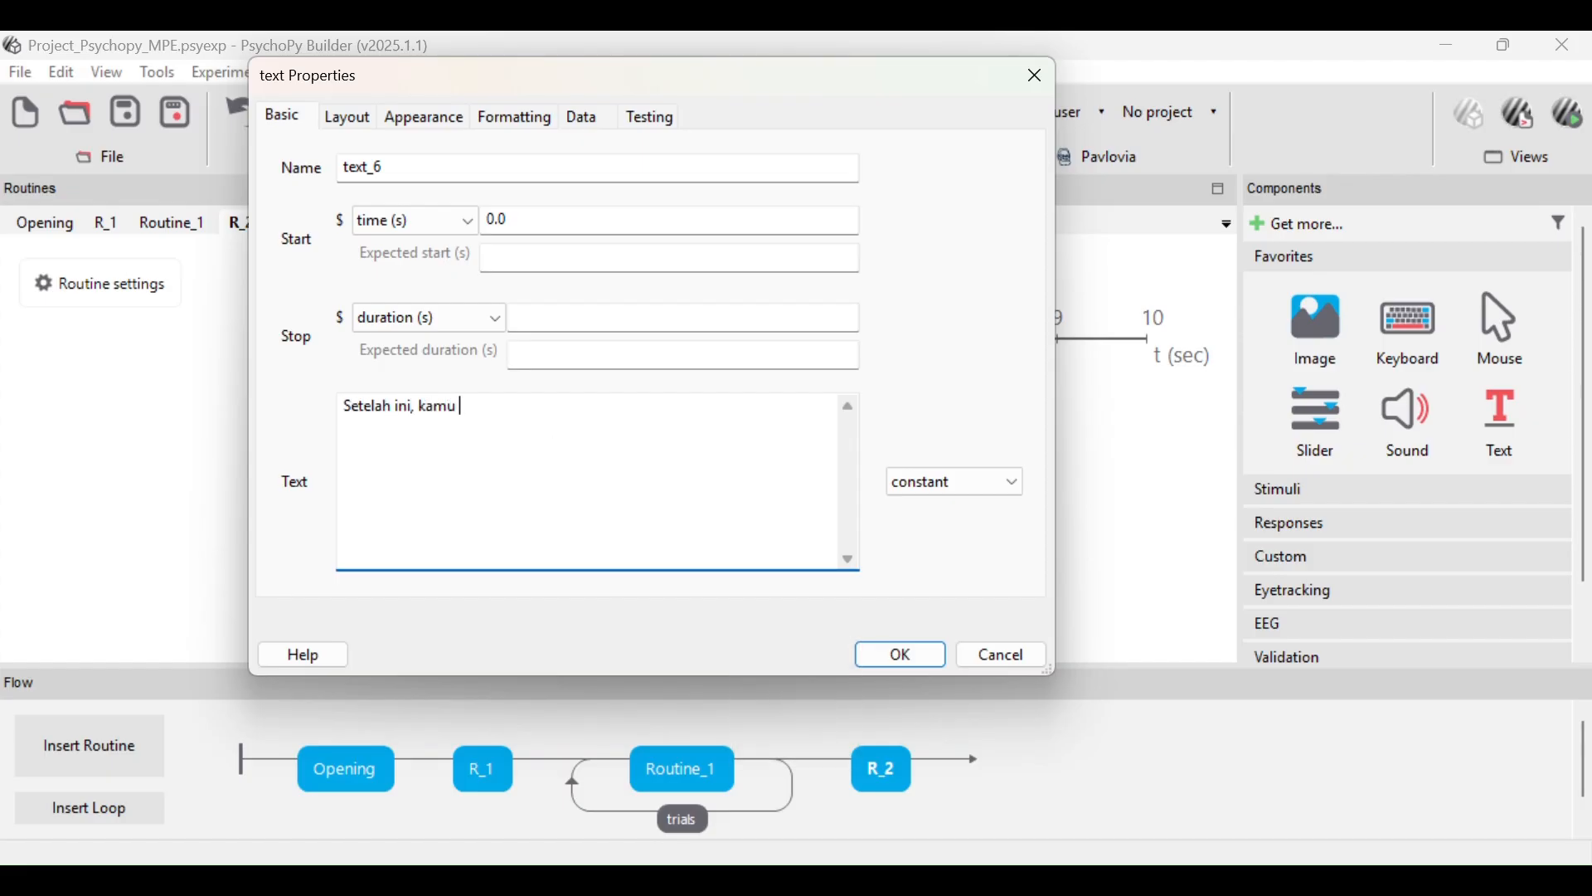
{"action": "type", "text": " akan melihat nama makanan di l"}
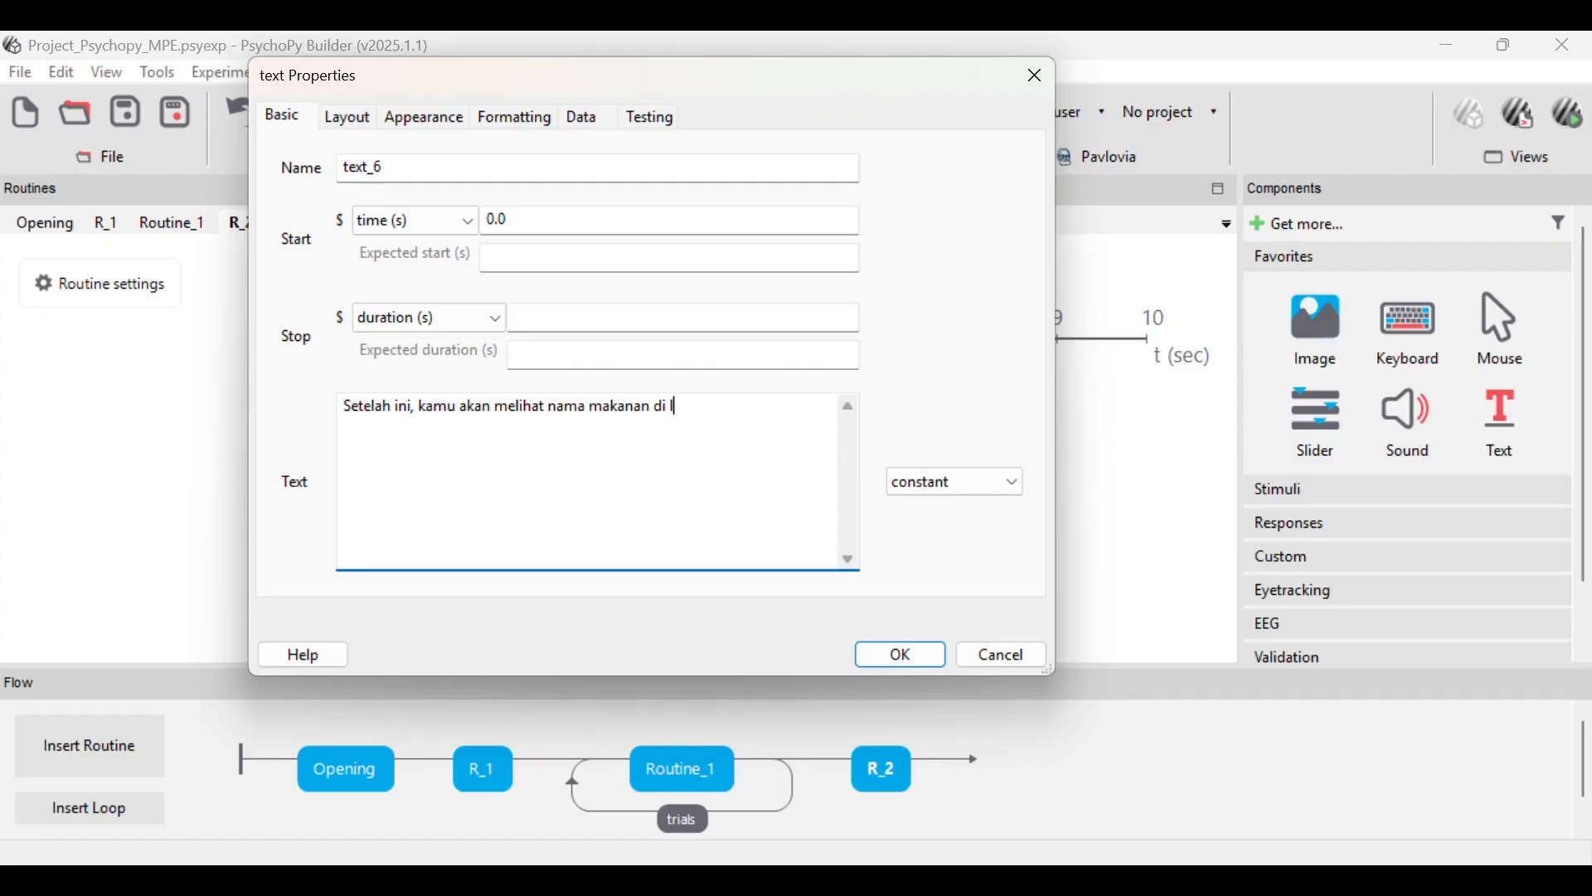
{"action": "type", "text": "ayar. Tugas"}
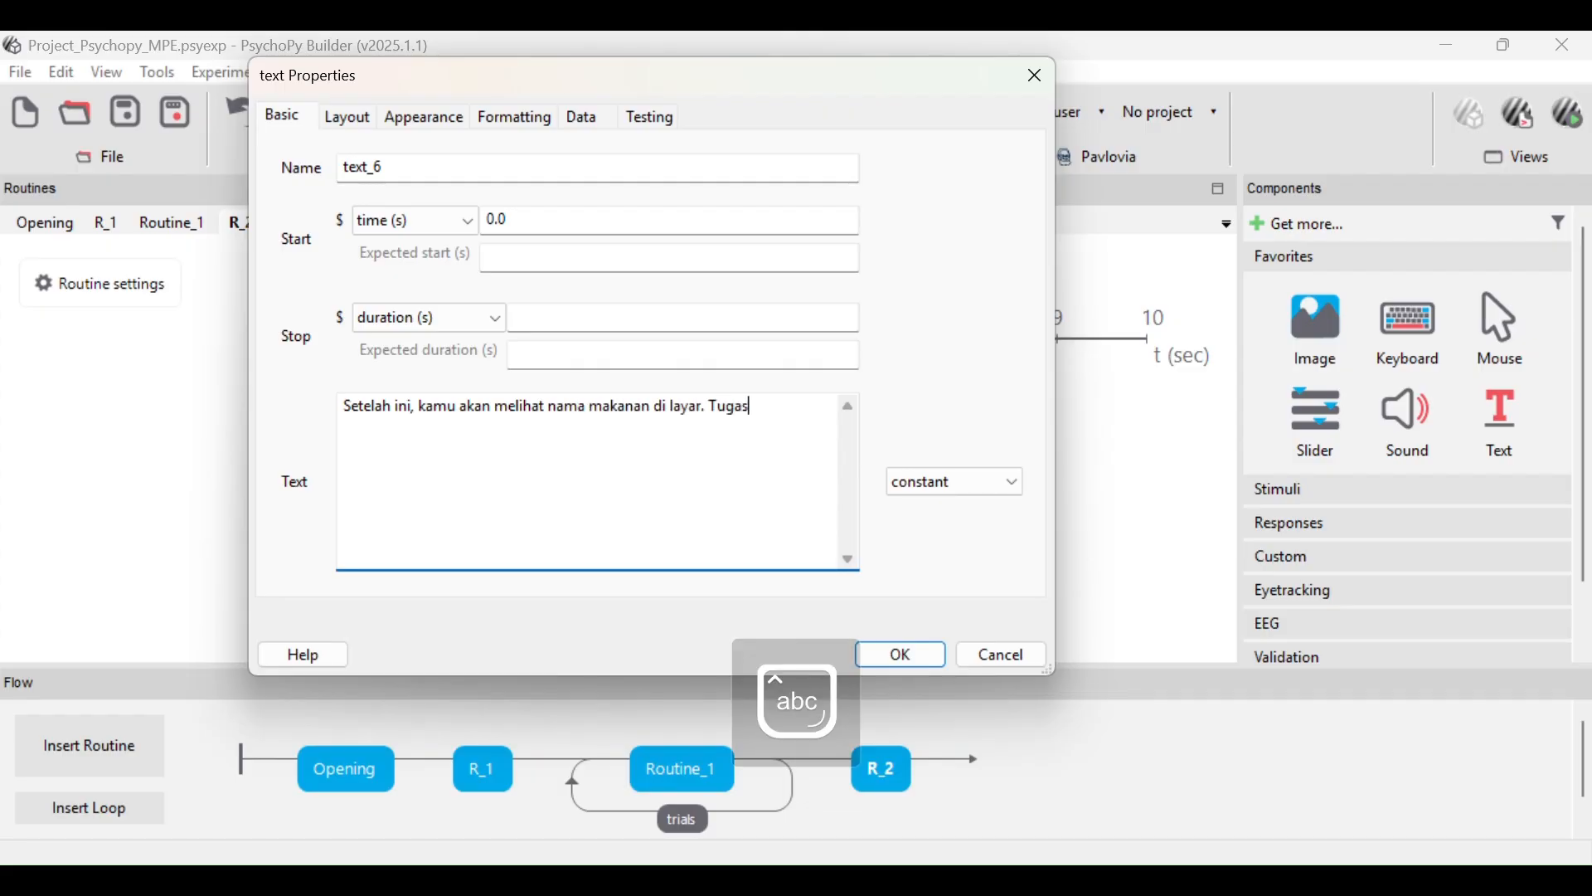
{"action": "type", "text": "mu adalah menentukan"}
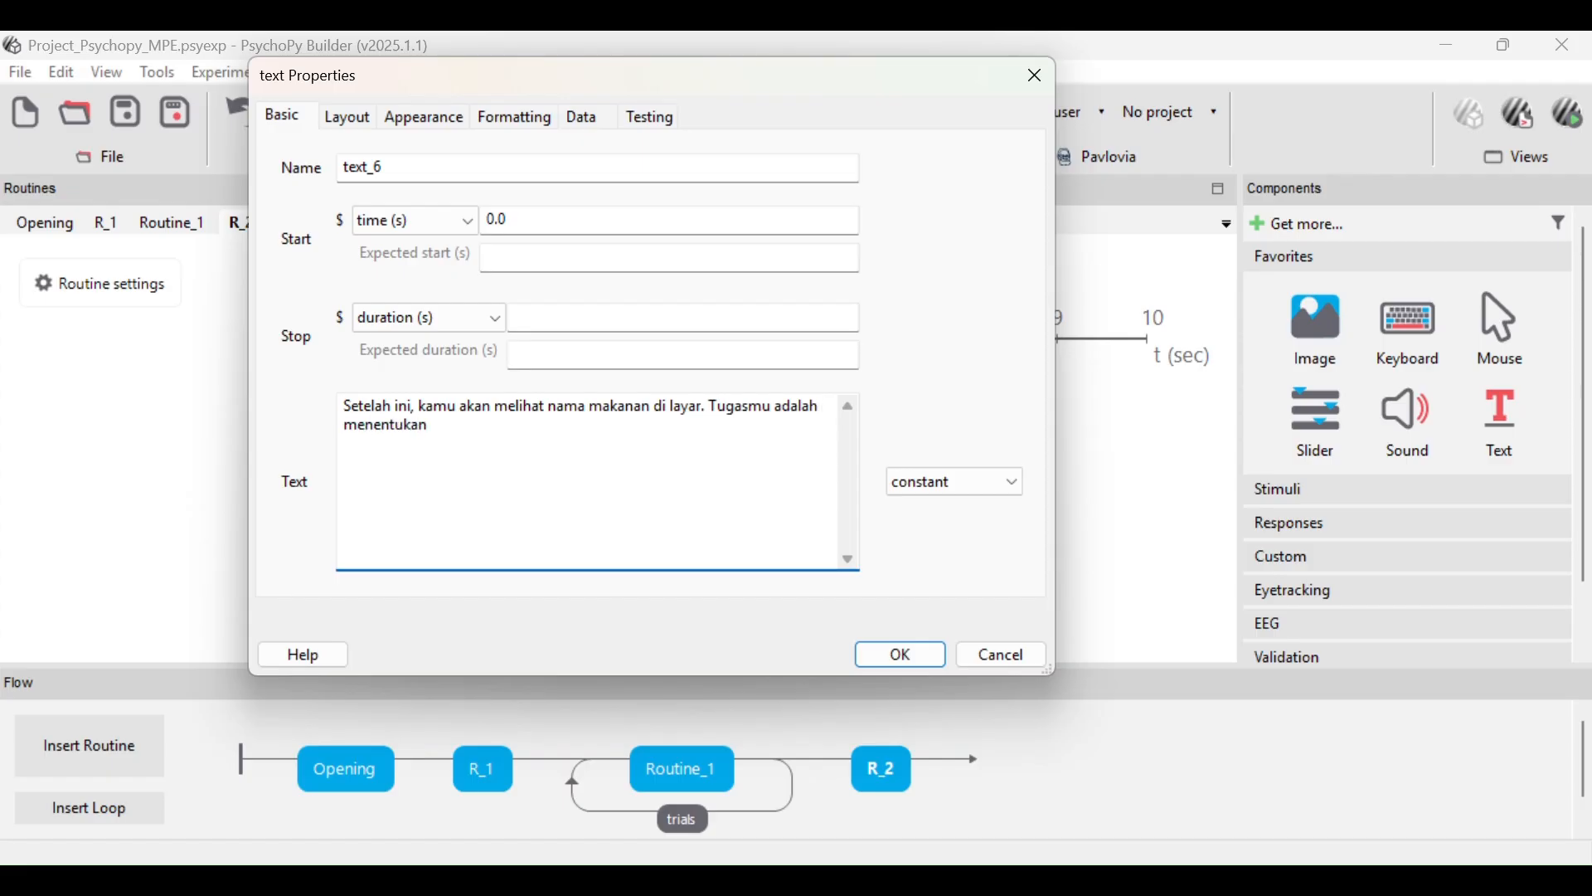
{"action": "type", "text": " seberapa kamu menyukai rasa dari"}
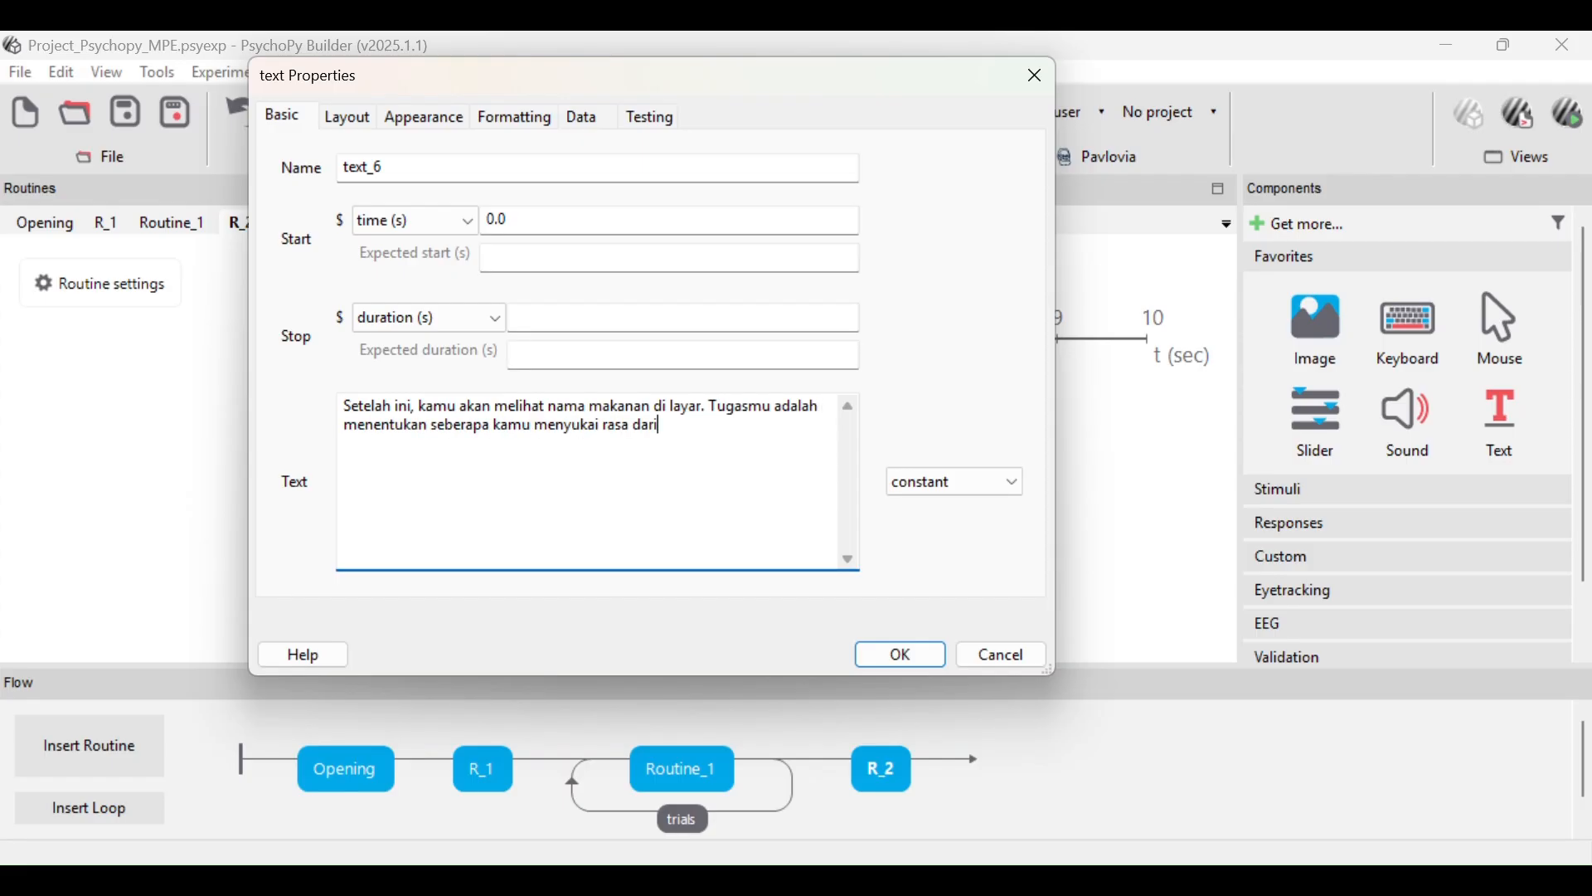
{"action": "type", "text": " makanan tersebut.  "}
- Add the lines "Geser ke arah kata yang paling menggambarkan perasaanmu!" and "Tekan 'spasi' jika kamu siap memulai." below the first paragraph
{"action": "type", "text": "Geser"}
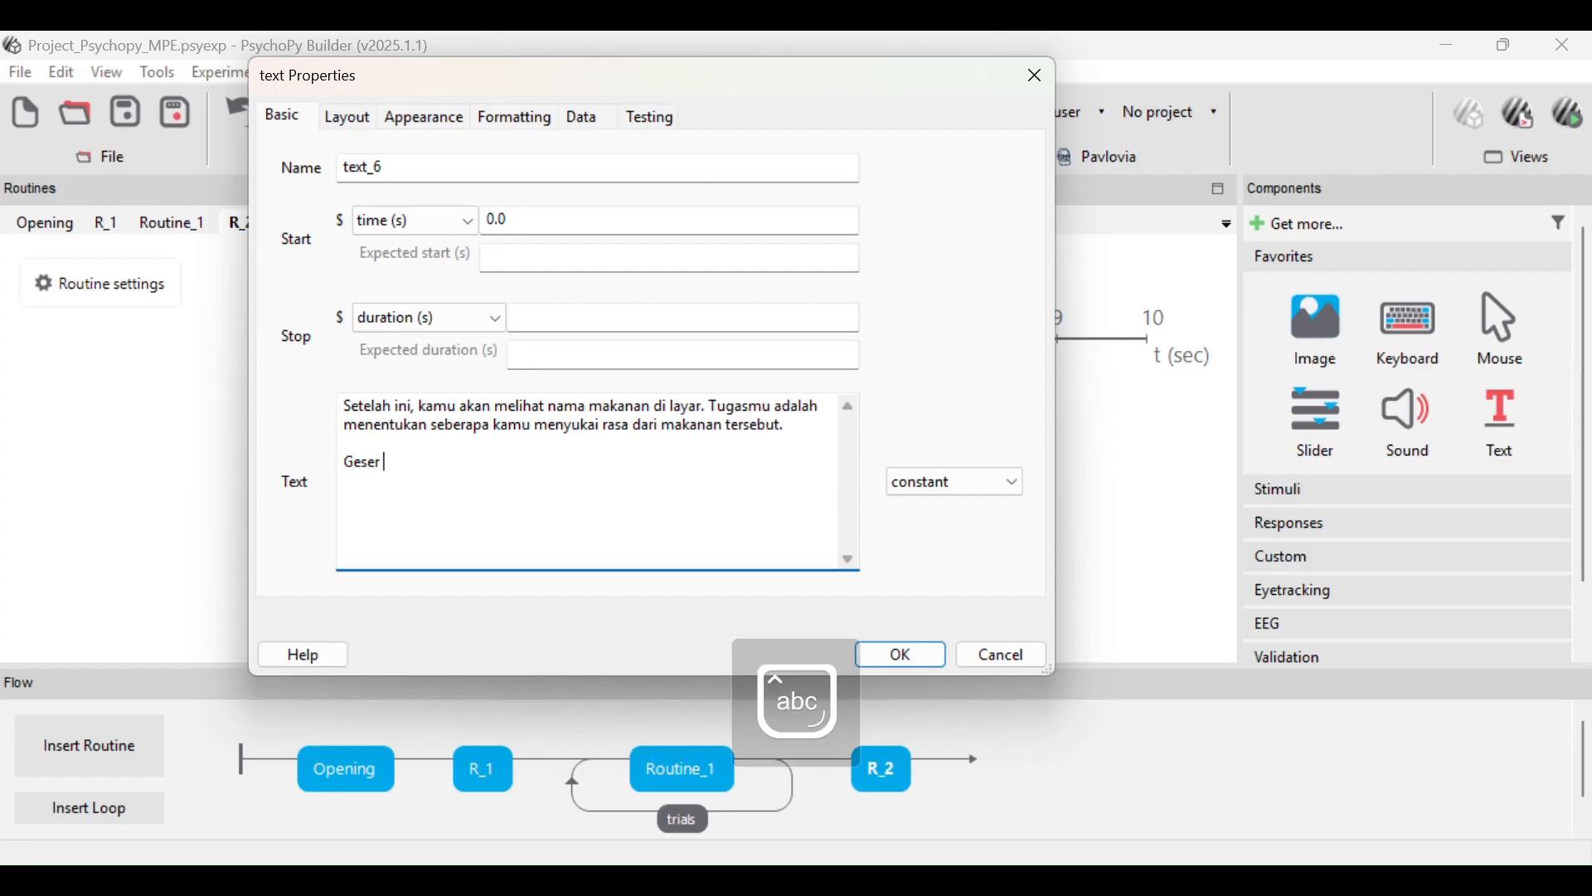
{"action": "type", "text": " ke arah"}
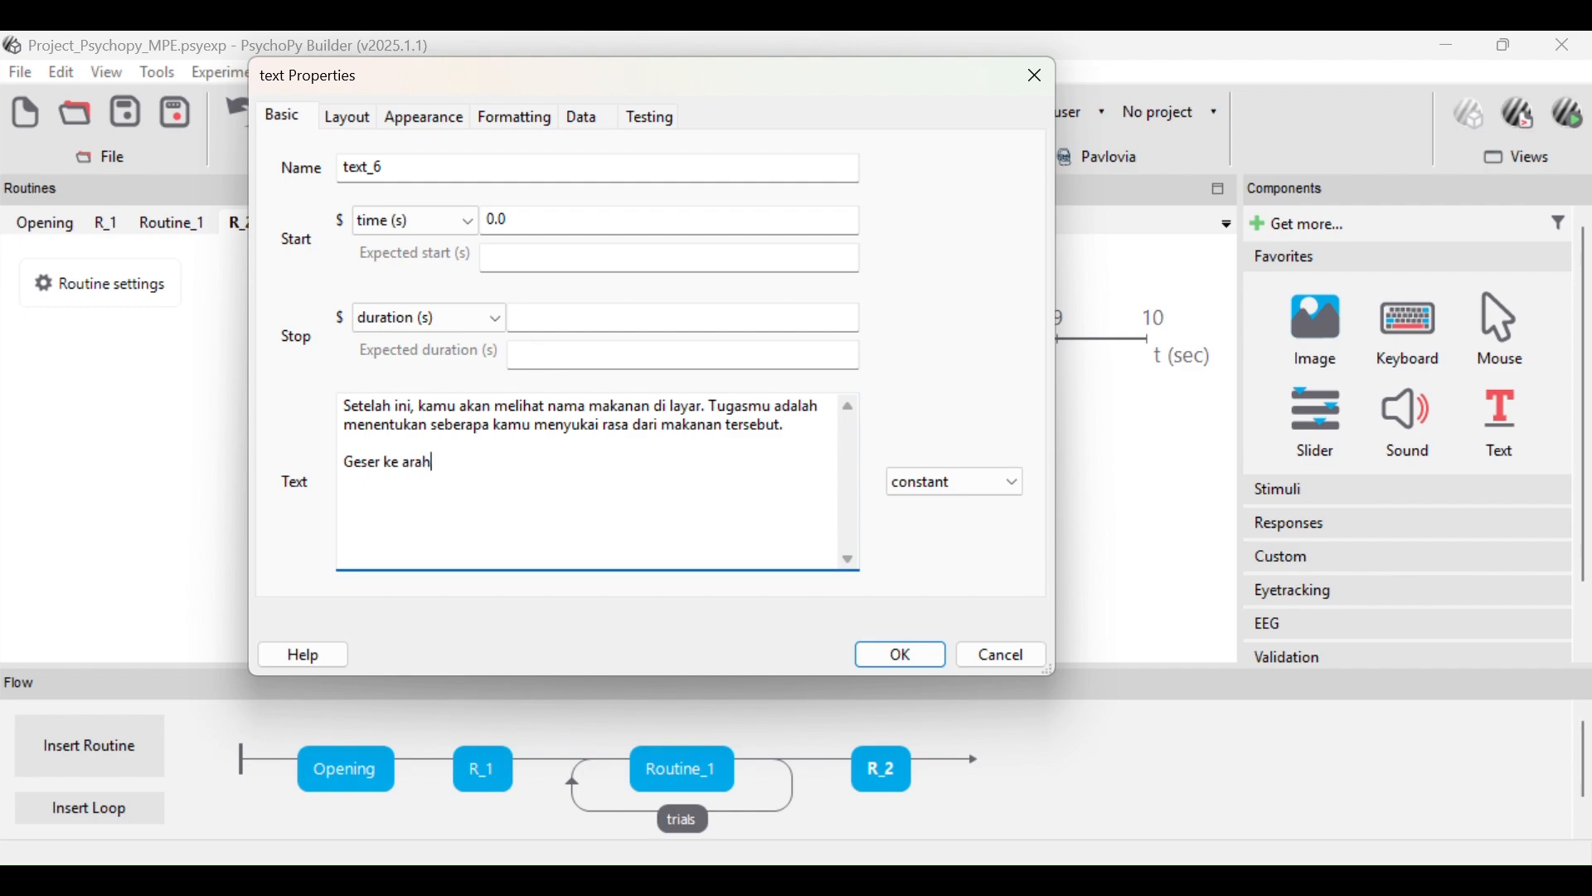
{"action": "type", "text": " kata yang paling menggambarkan "}
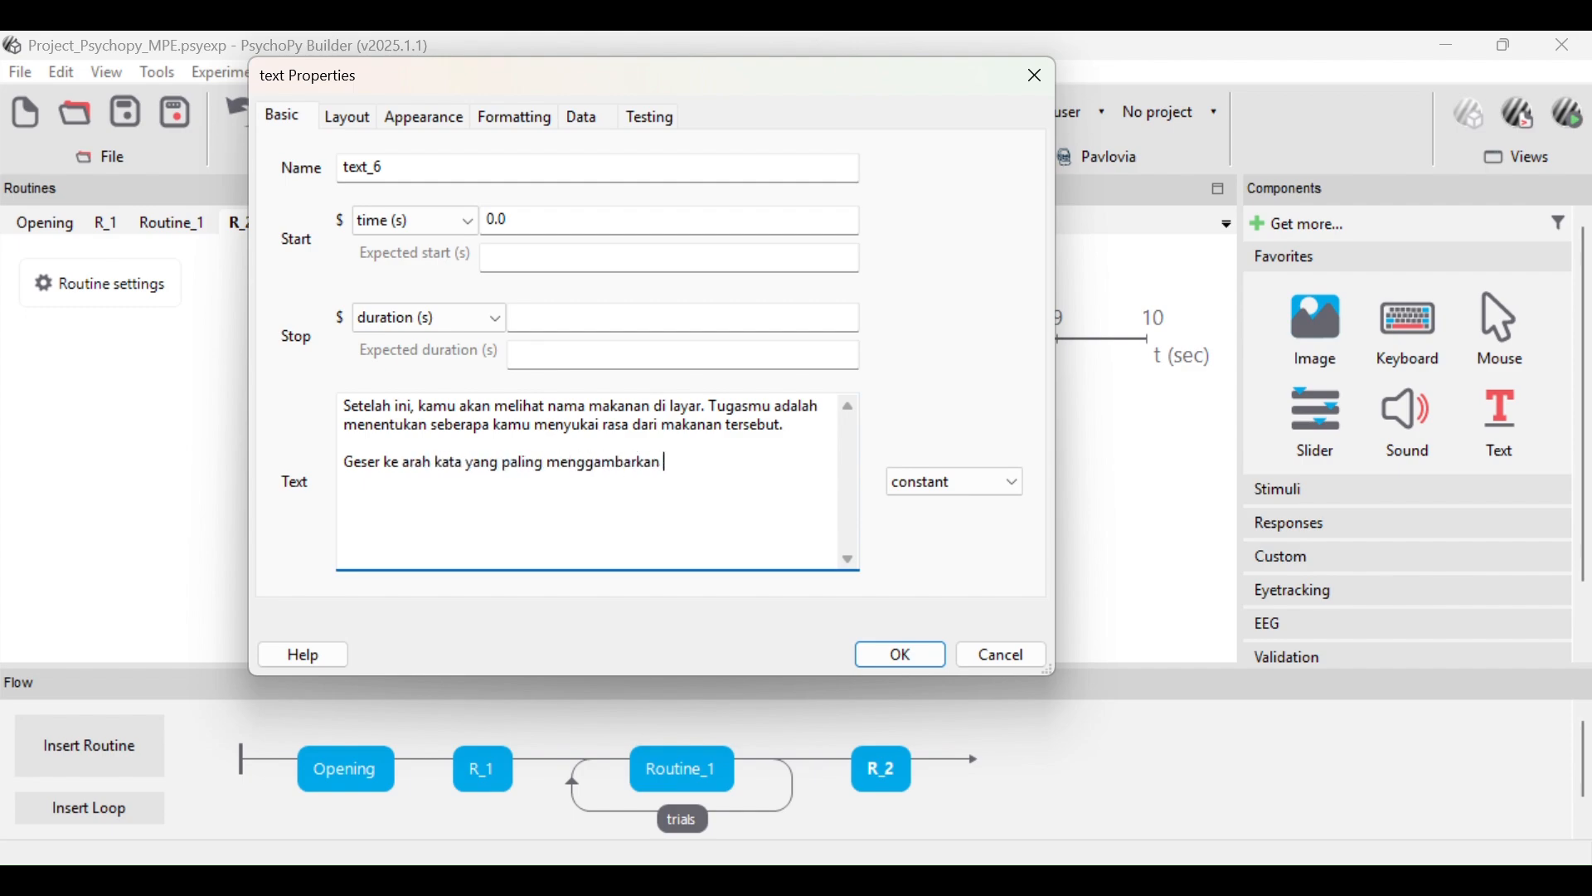
{"action": "type", "text": "perasaanmu!"}
{"action": "key", "text": "Return"}
{"action": "key", "text": "Return"}
{"action": "type", "text": "Tekan"}
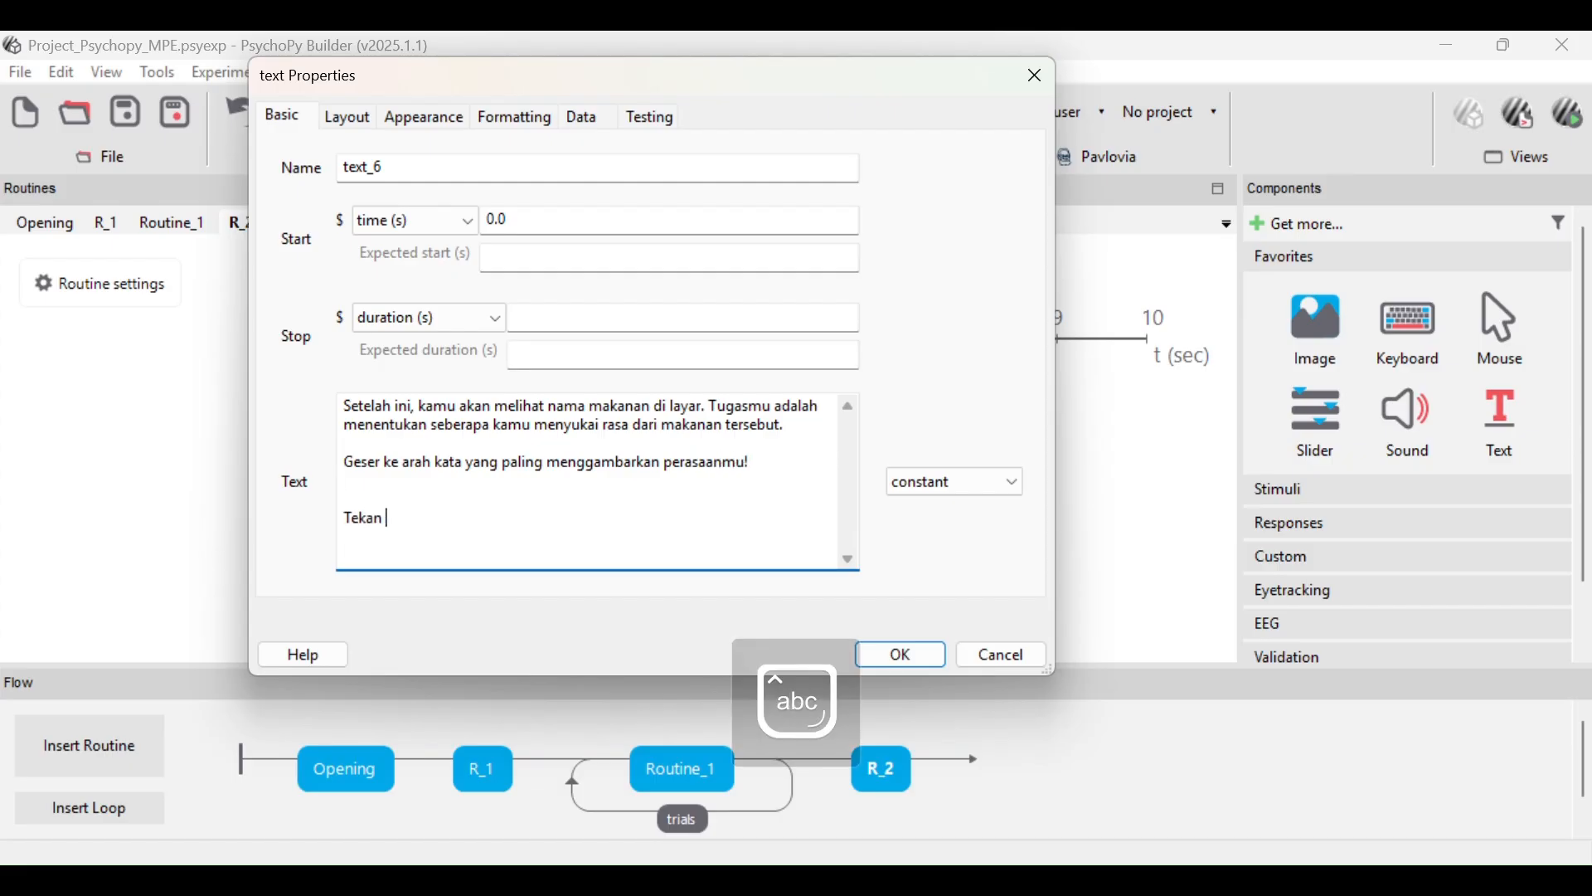
{"action": "type", "text": " 'spasi' jika kamu"}
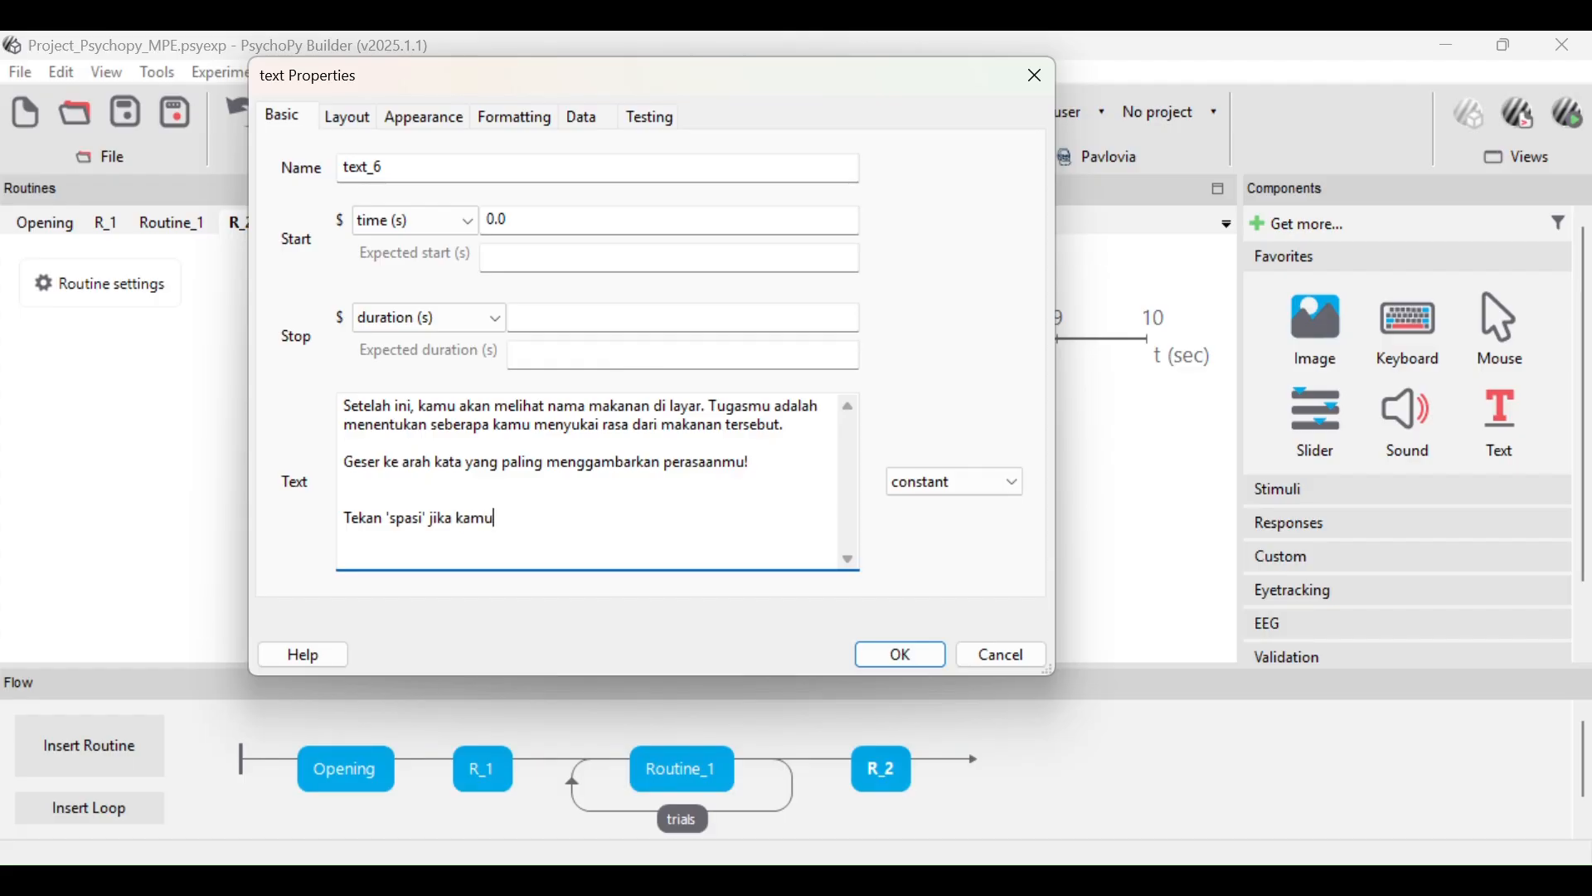
{"action": "type", "text": " siap memulai."}
- Set the R_2 instruction text's letter height to 0.04 and confirm the component
{"action": "left_click", "coordinate": [355, 117]}
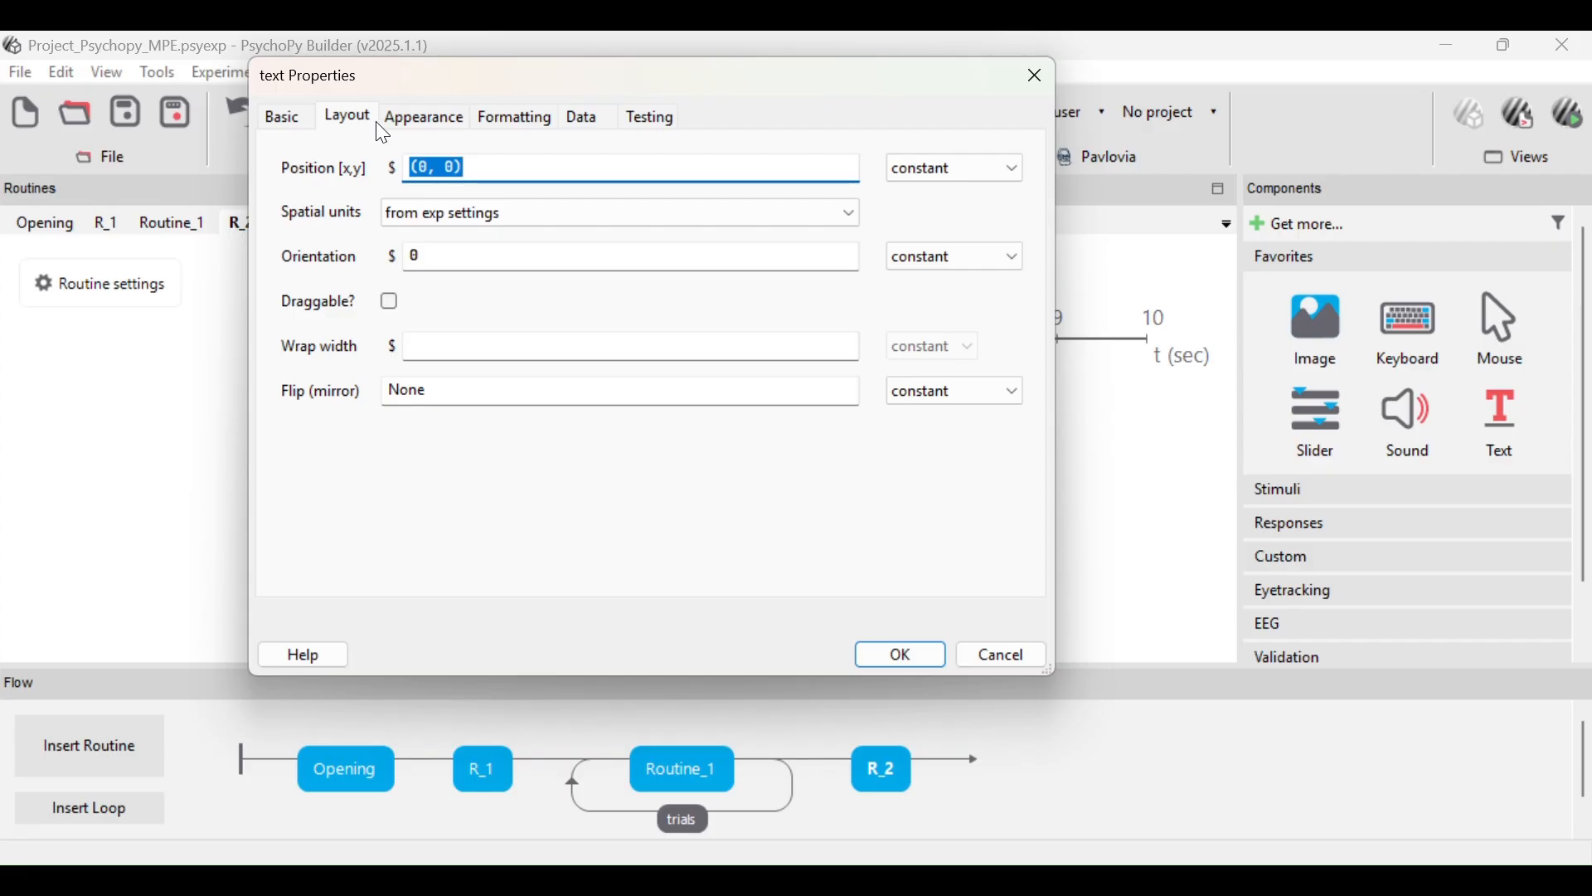
{"action": "left_click", "coordinate": [433, 123]}
{"action": "left_click", "coordinate": [497, 122]}
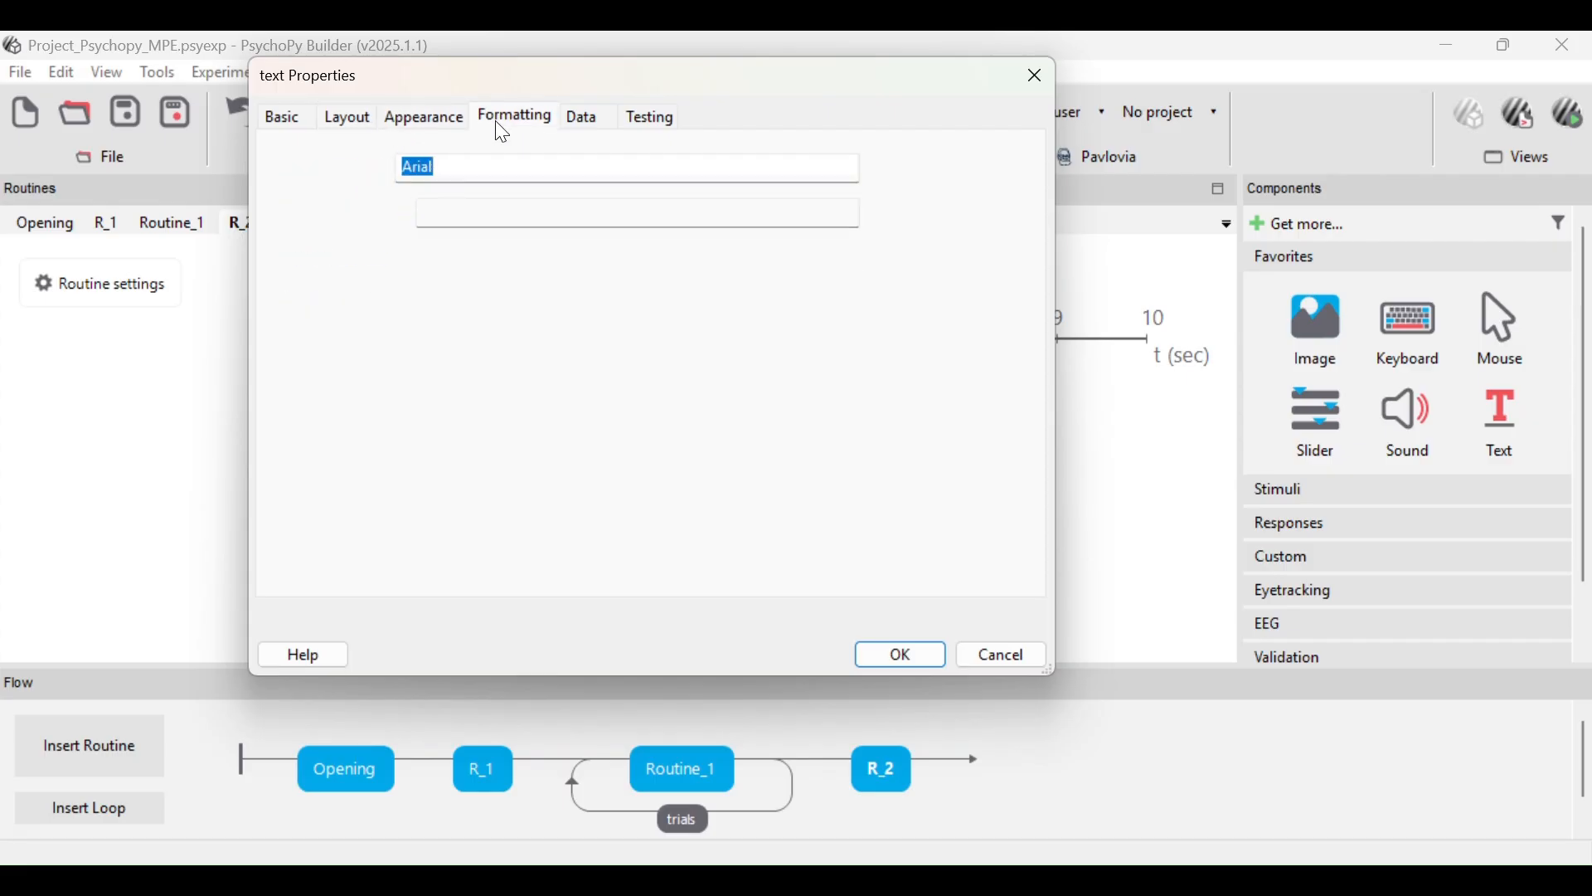
{"action": "left_click", "coordinate": [487, 179]}
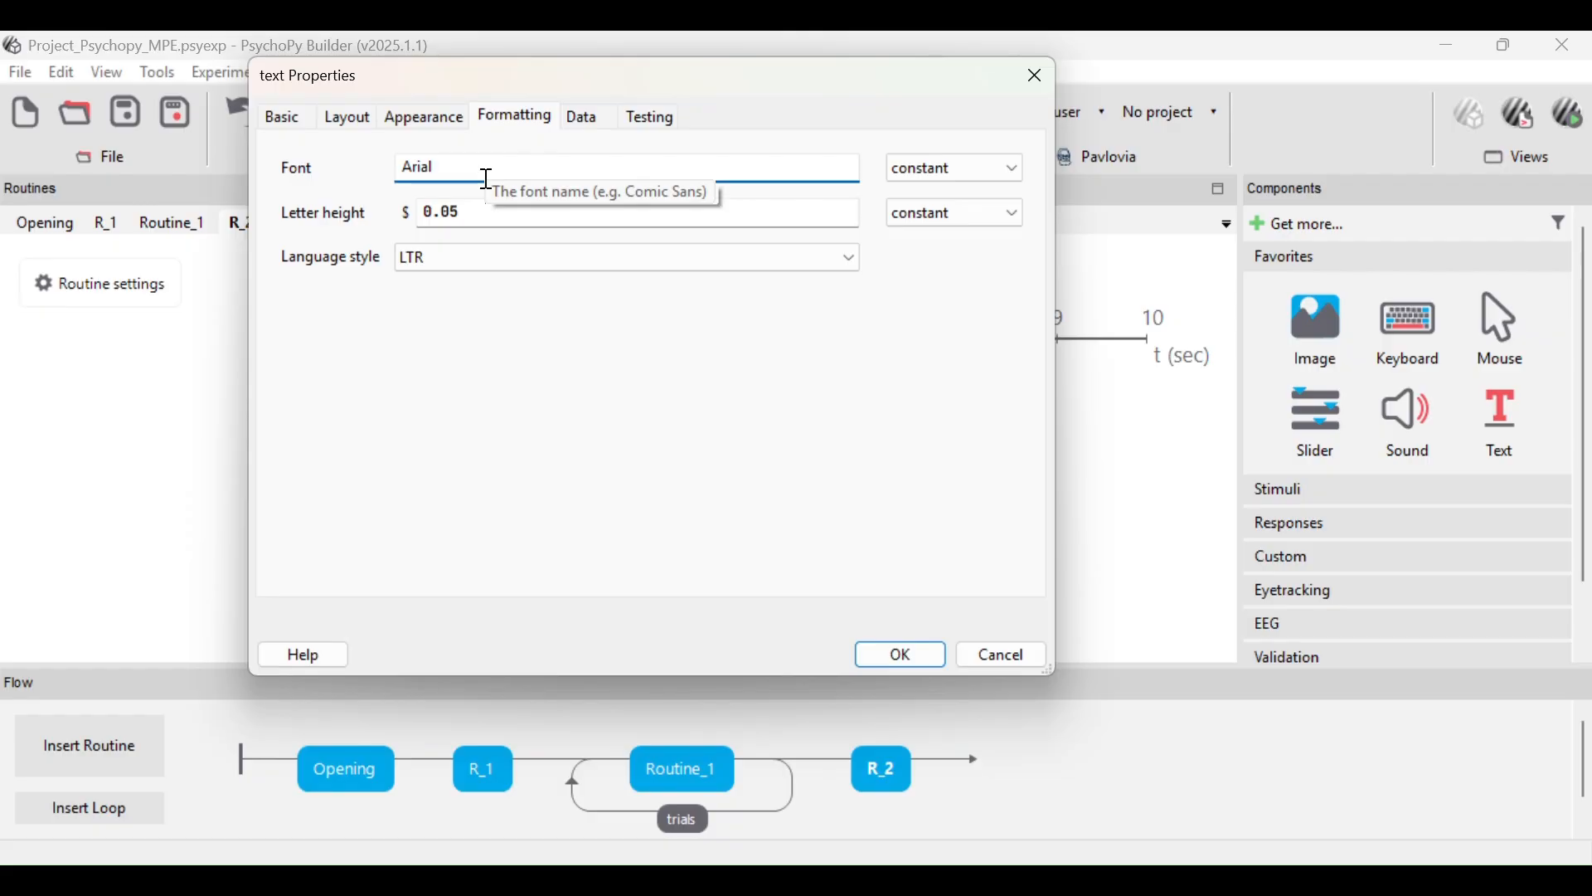
{"action": "left_click", "coordinate": [483, 207]}
{"action": "key", "text": "BackSpace"}
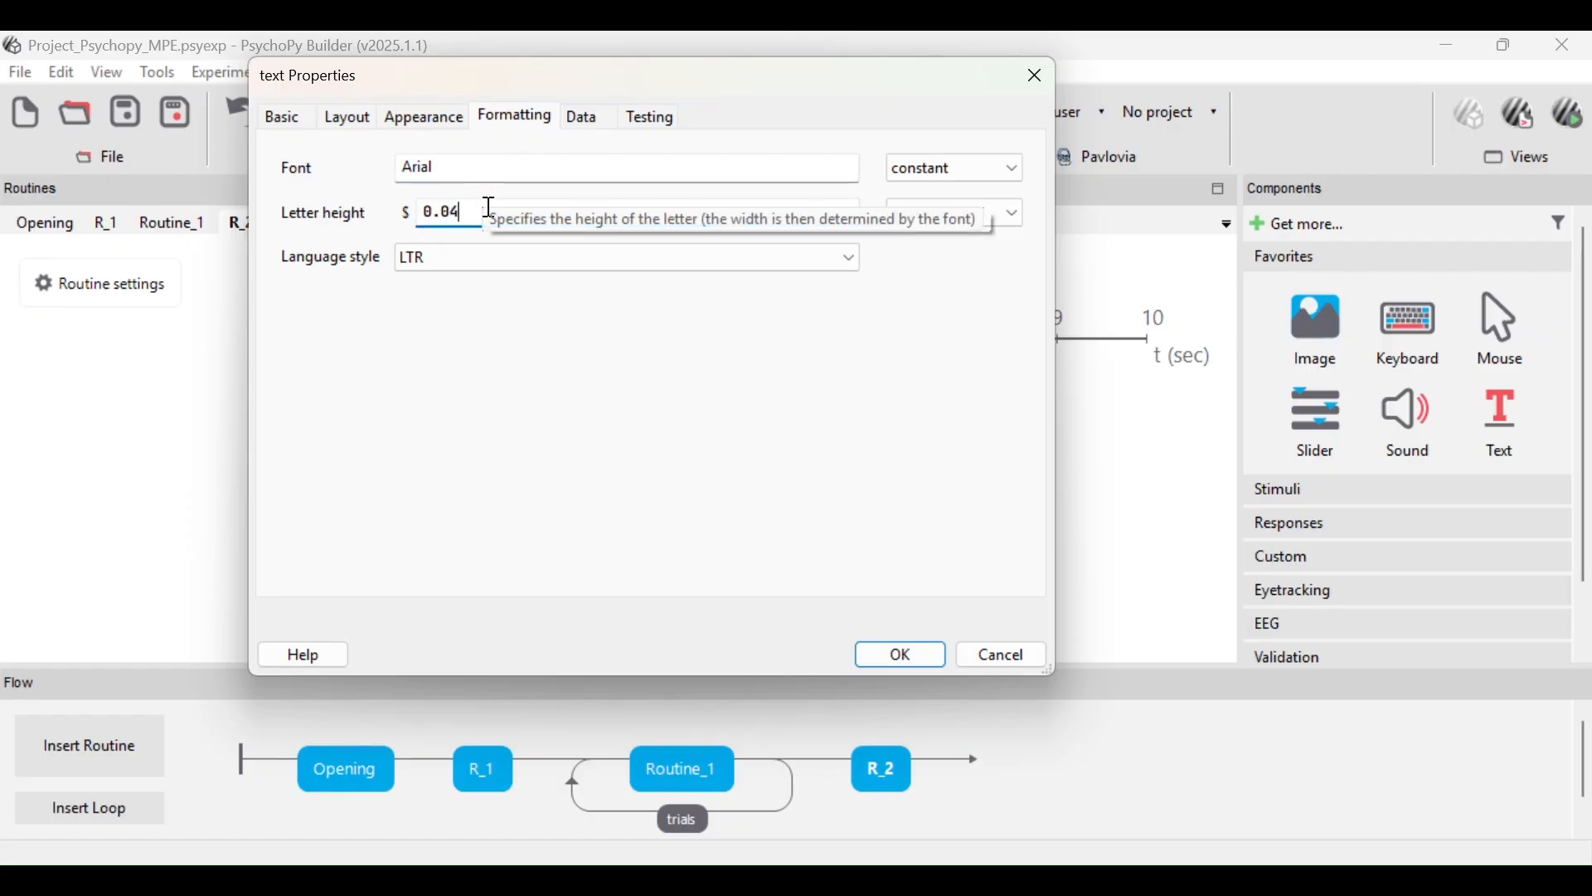
{"action": "left_click", "coordinate": [898, 654]}
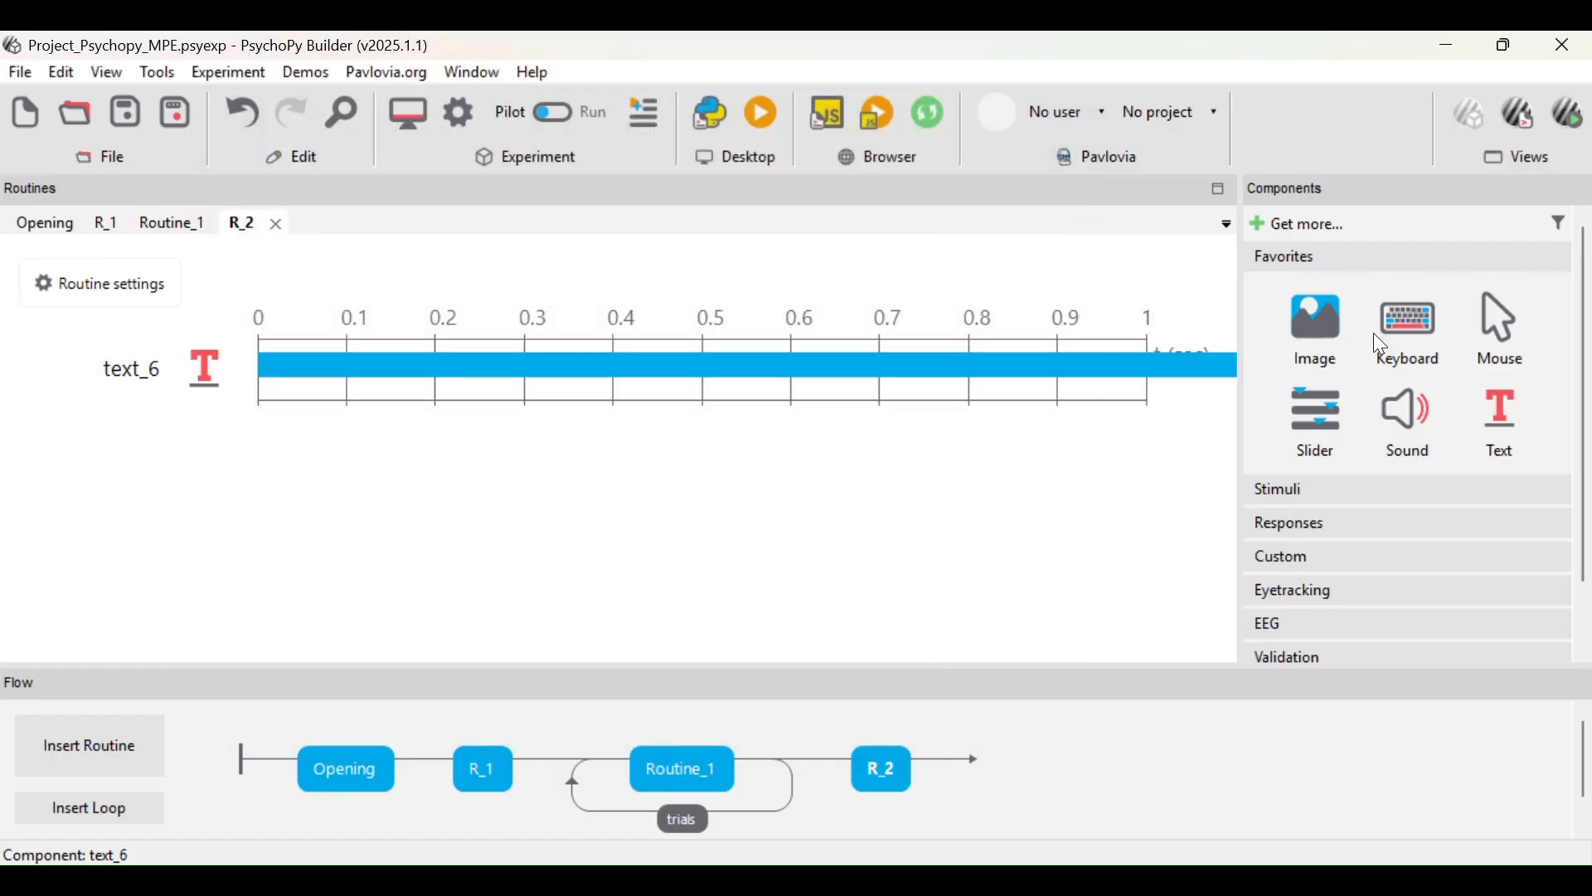
- Add a keyboard component to R_2 that allows only the 'space' key
{"action": "left_click", "coordinate": [1407, 325]}
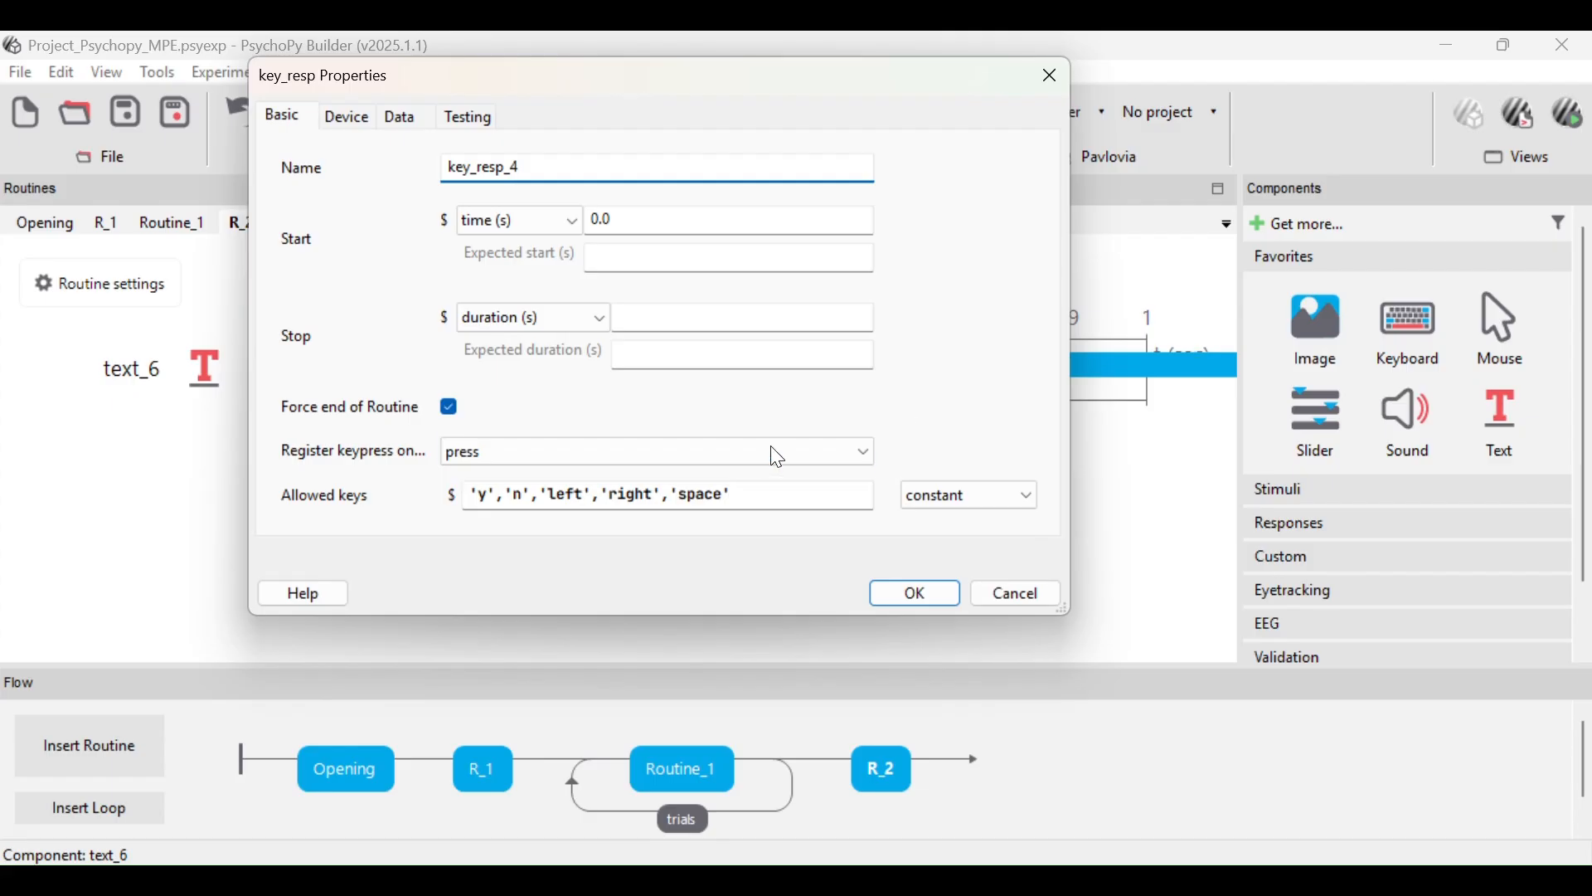
{"action": "left_click", "coordinate": [673, 494]}
{"action": "key", "text": "BackSpace"}
{"action": "key", "text": "BackSpace"}
{"action": "key", "text": "BackSpace"}
{"action": "key", "text": "BackSpace"}
{"action": "key", "text": "BackSpace"}
{"action": "key", "text": "BackSpace"}
{"action": "key", "text": "BackSpace"}
{"action": "key", "text": "BackSpace"}
{"action": "key", "text": "BackSpace"}
{"action": "key", "text": "BackSpace"}
{"action": "key", "text": "BackSpace"}
{"action": "key", "text": "BackSpace"}
{"action": "key", "text": "BackSpace"}
{"action": "key", "text": "BackSpace"}
{"action": "key", "text": "BackSpace"}
{"action": "key", "text": "BackSpace"}
{"action": "key", "text": "BackSpace"}
{"action": "key", "text": "BackSpace"}
{"action": "key", "text": "BackSpace"}
{"action": "key", "text": "BackSpace"}
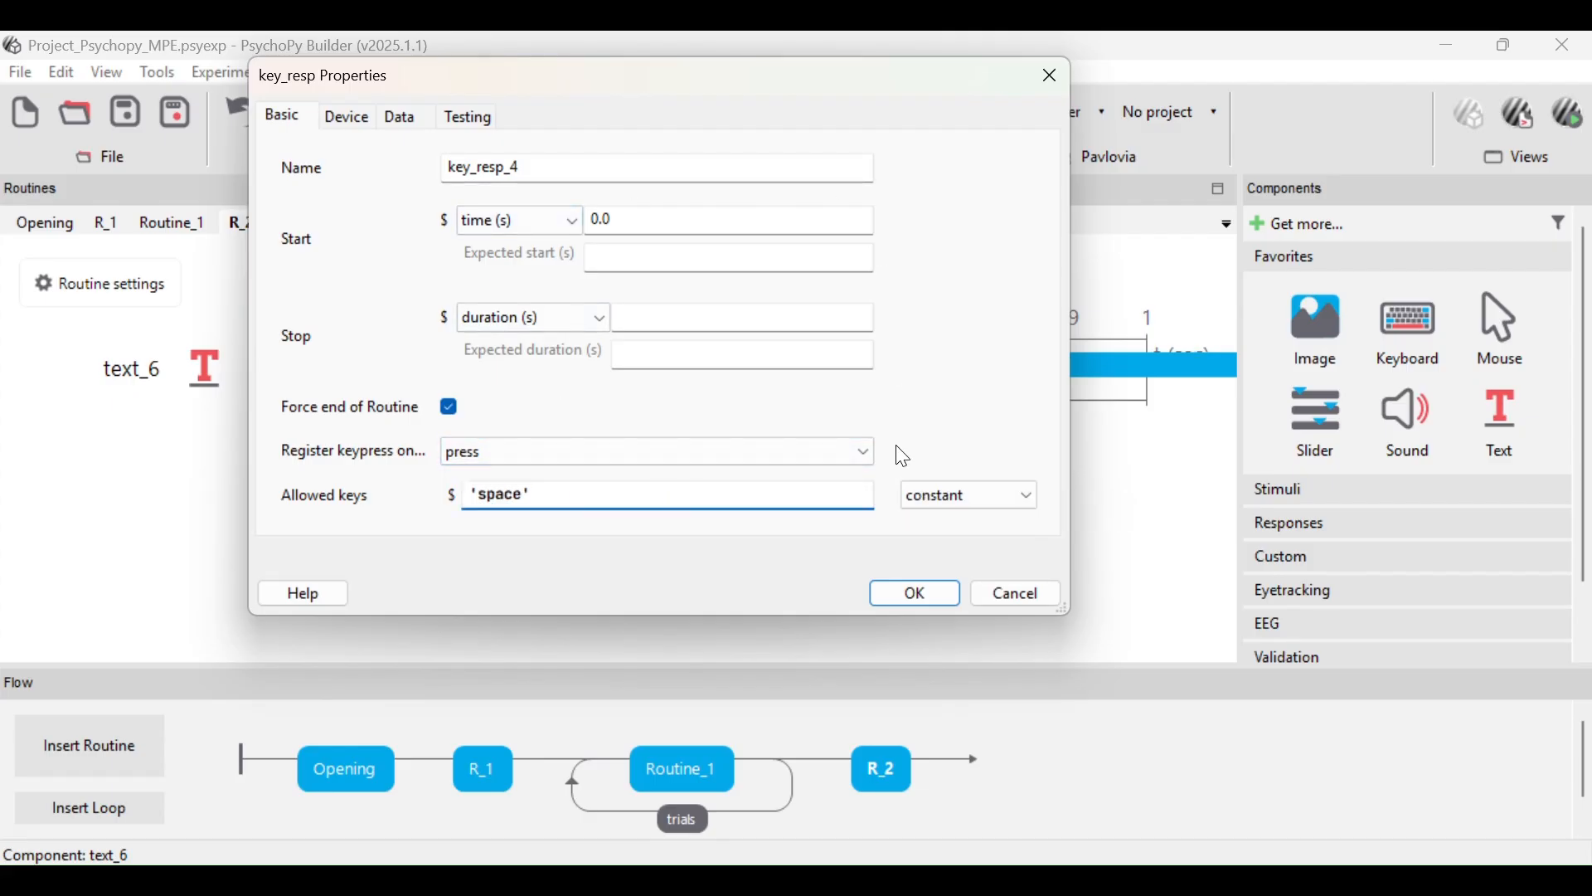
{"action": "left_click", "coordinate": [913, 593]}
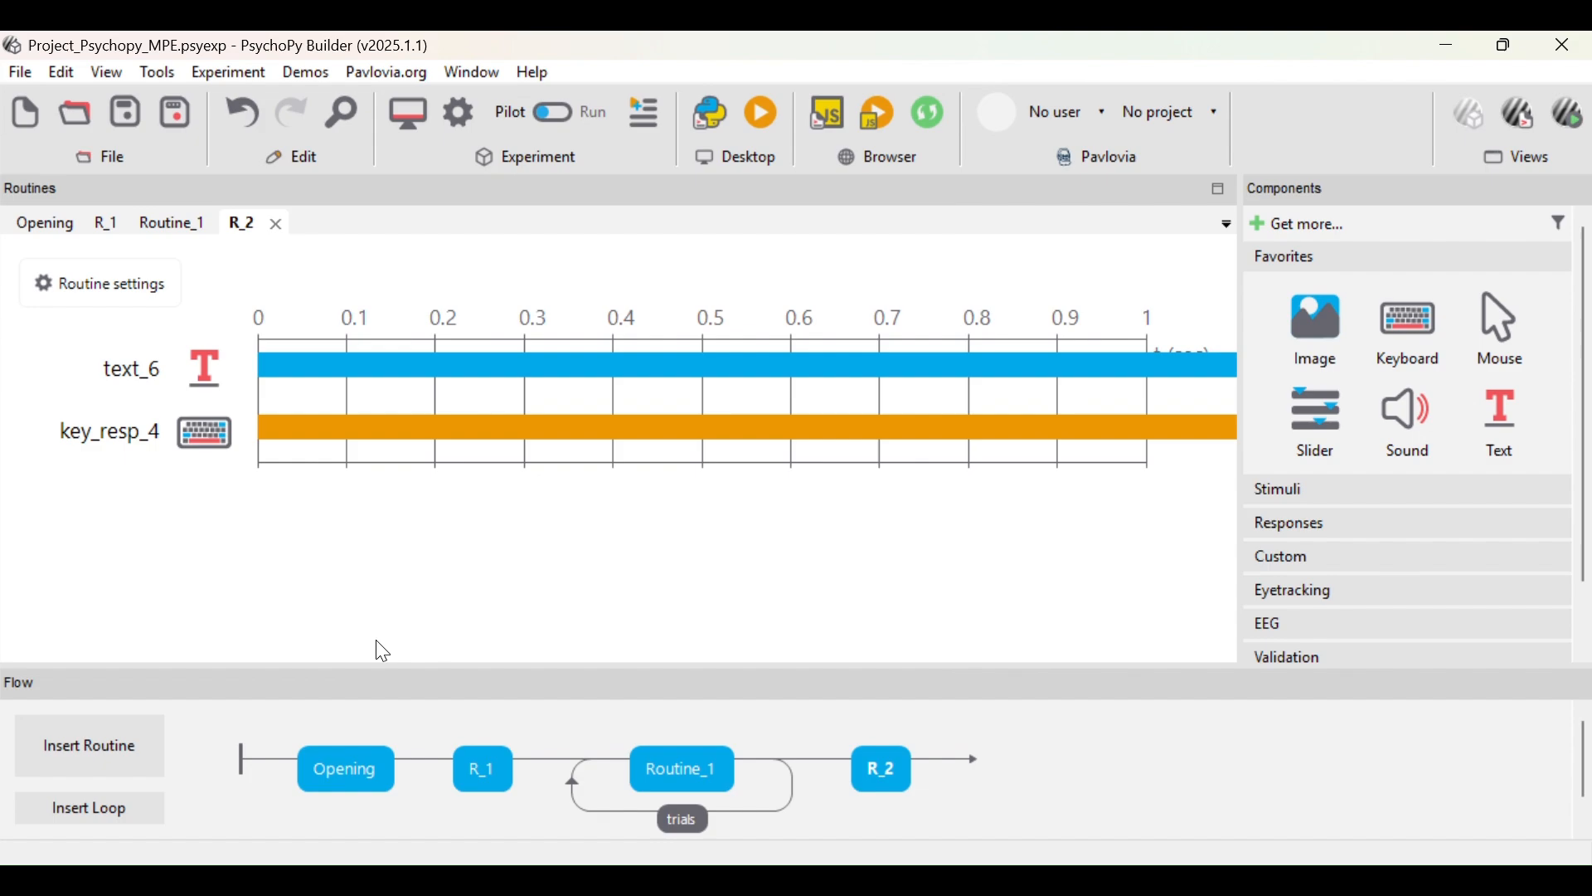
- Create a blank routine named Routine_2 and place it after R_2 in the flow
{"action": "left_click", "coordinate": [111, 737]}
{"action": "left_click", "coordinate": [219, 614]}
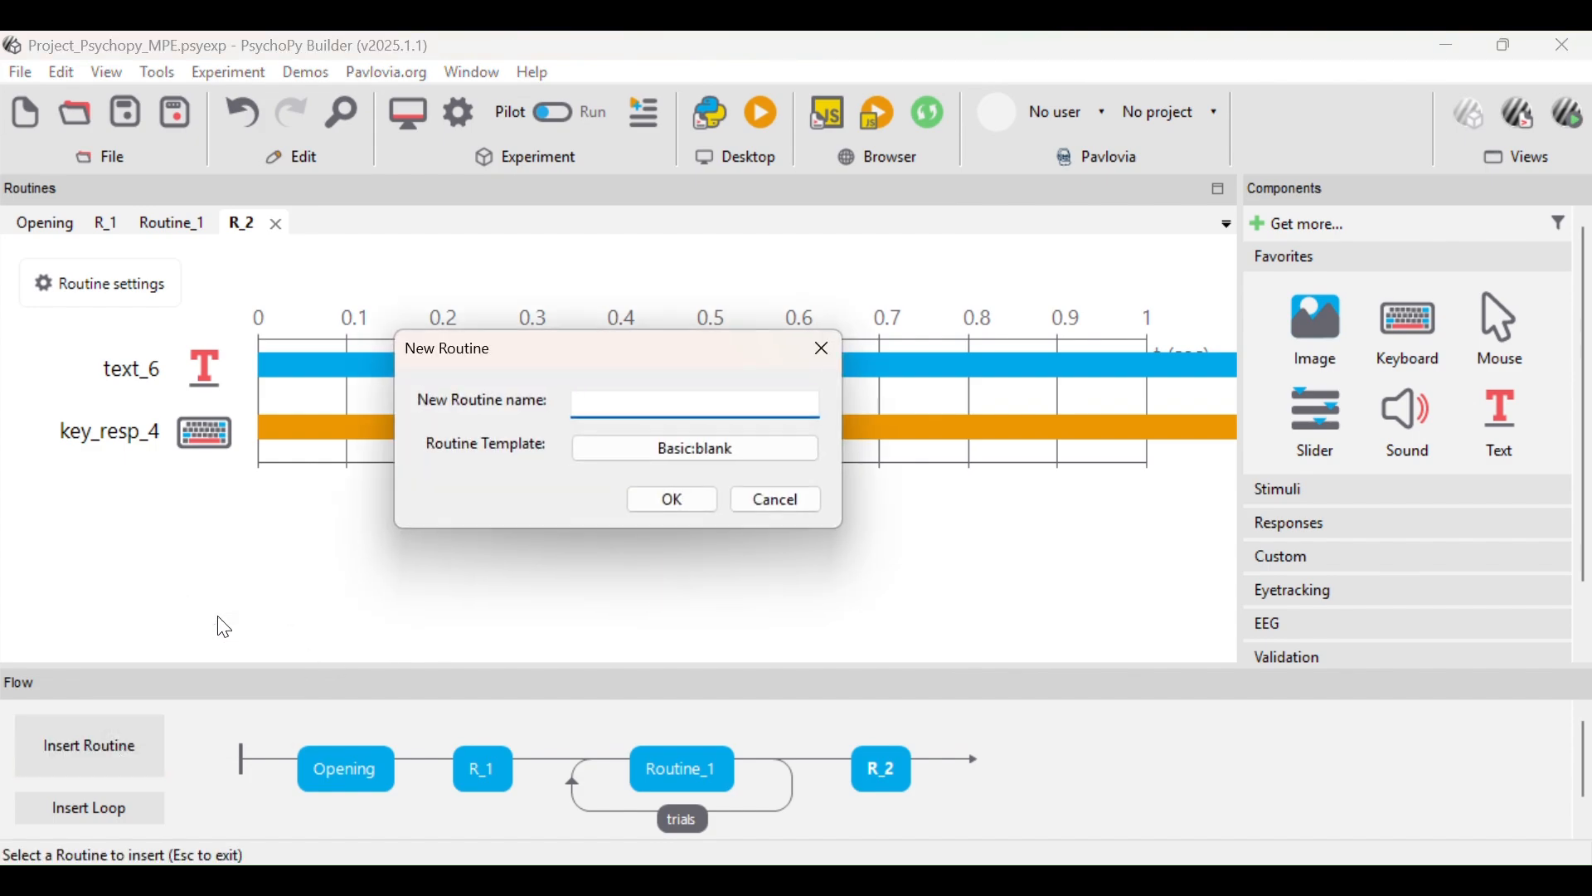
{"action": "type", "text": "Routine_2"}
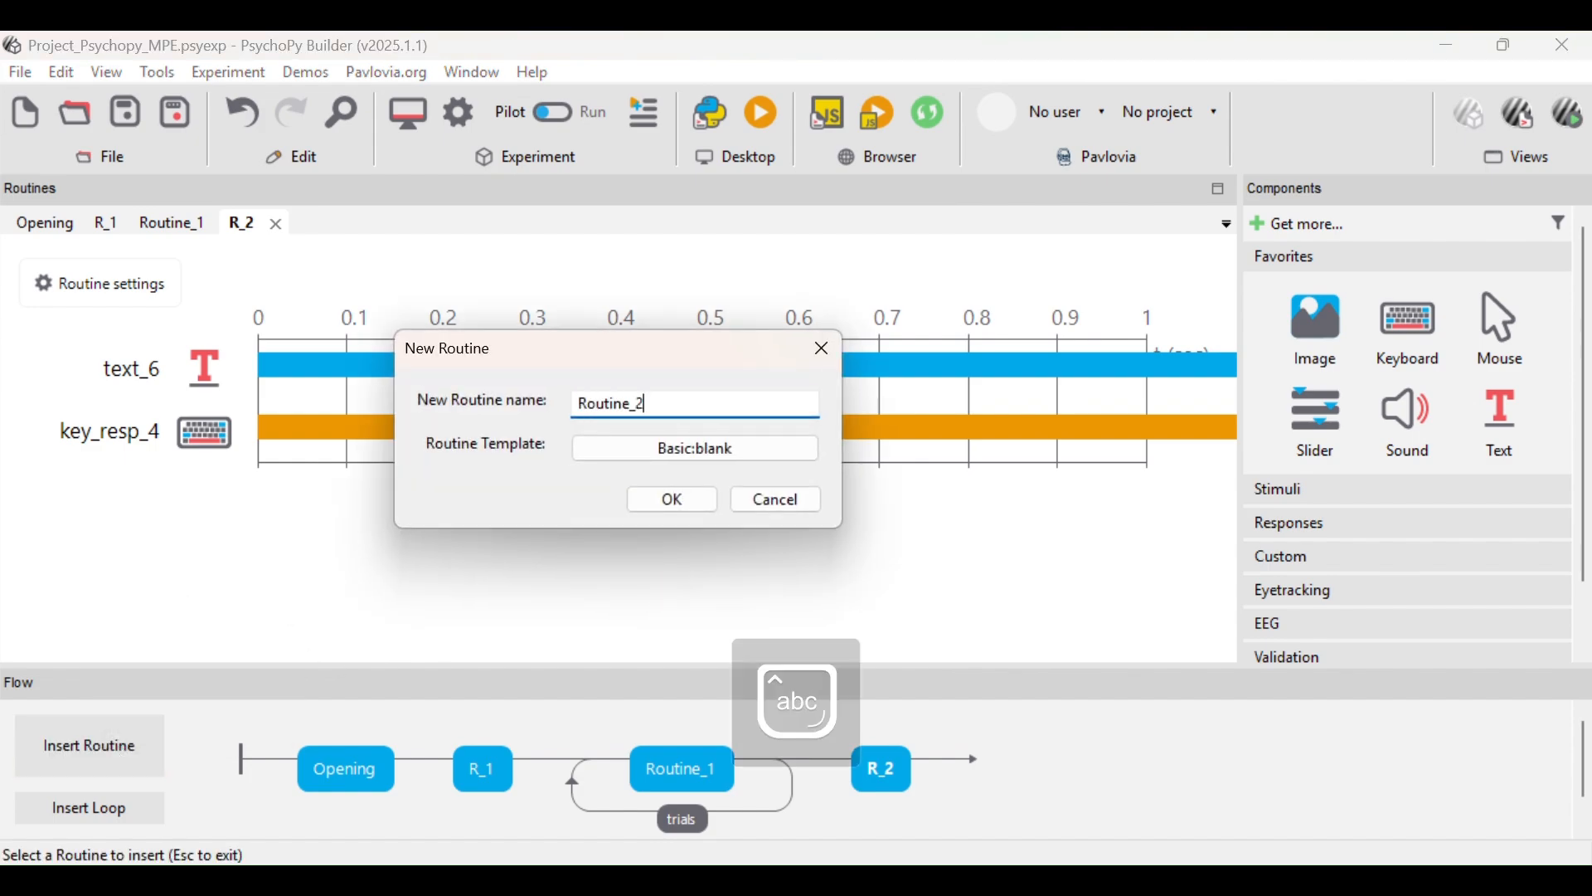
{"action": "left_click", "coordinate": [650, 505]}
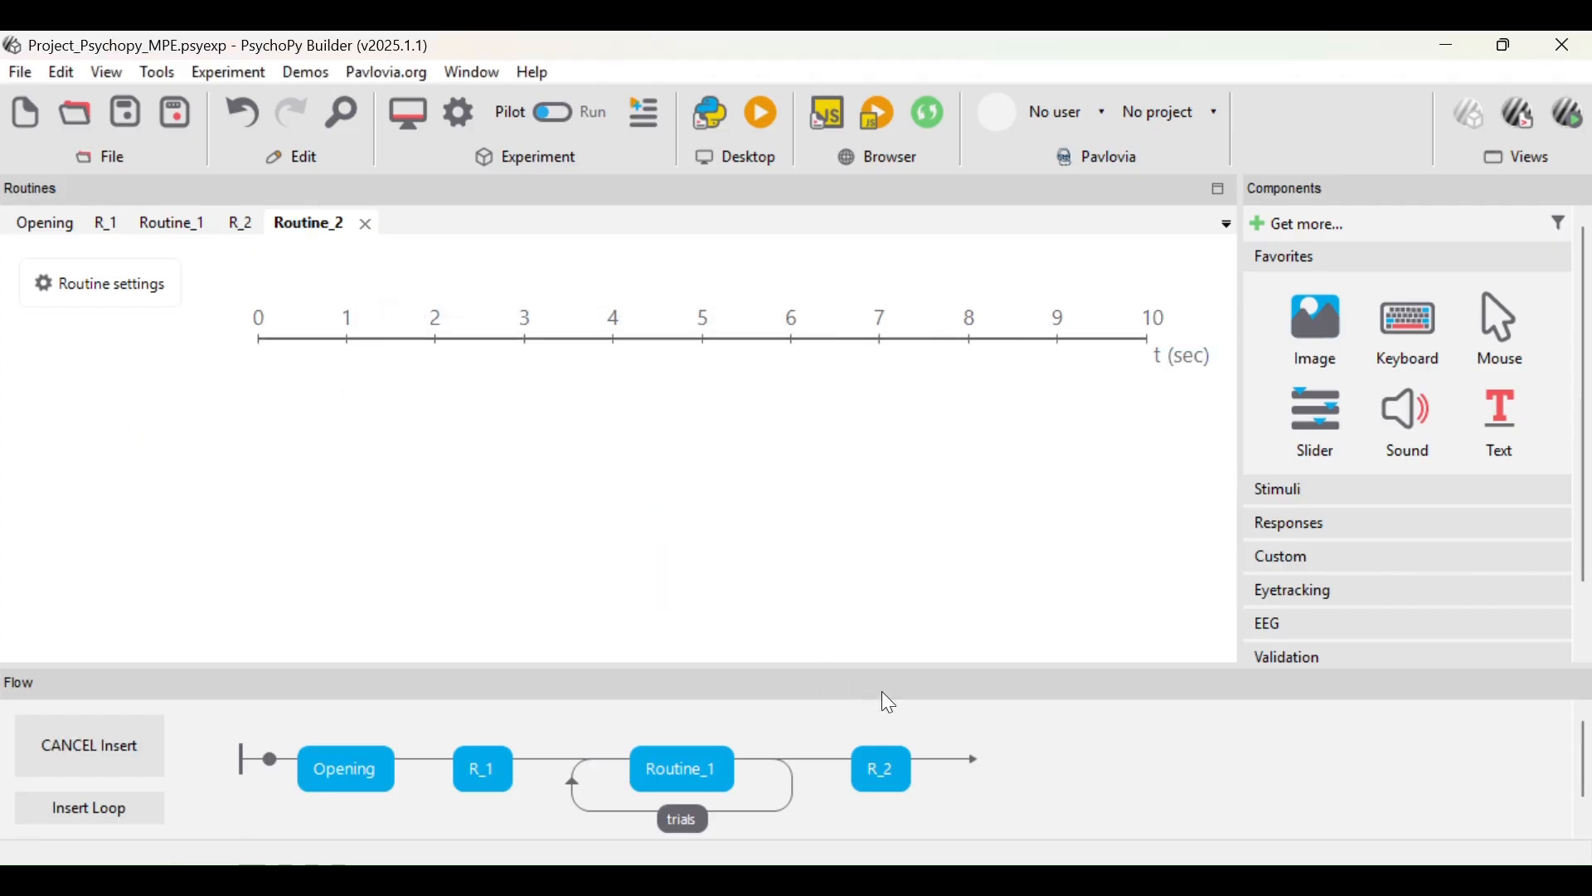
{"action": "left_click", "coordinate": [943, 757]}
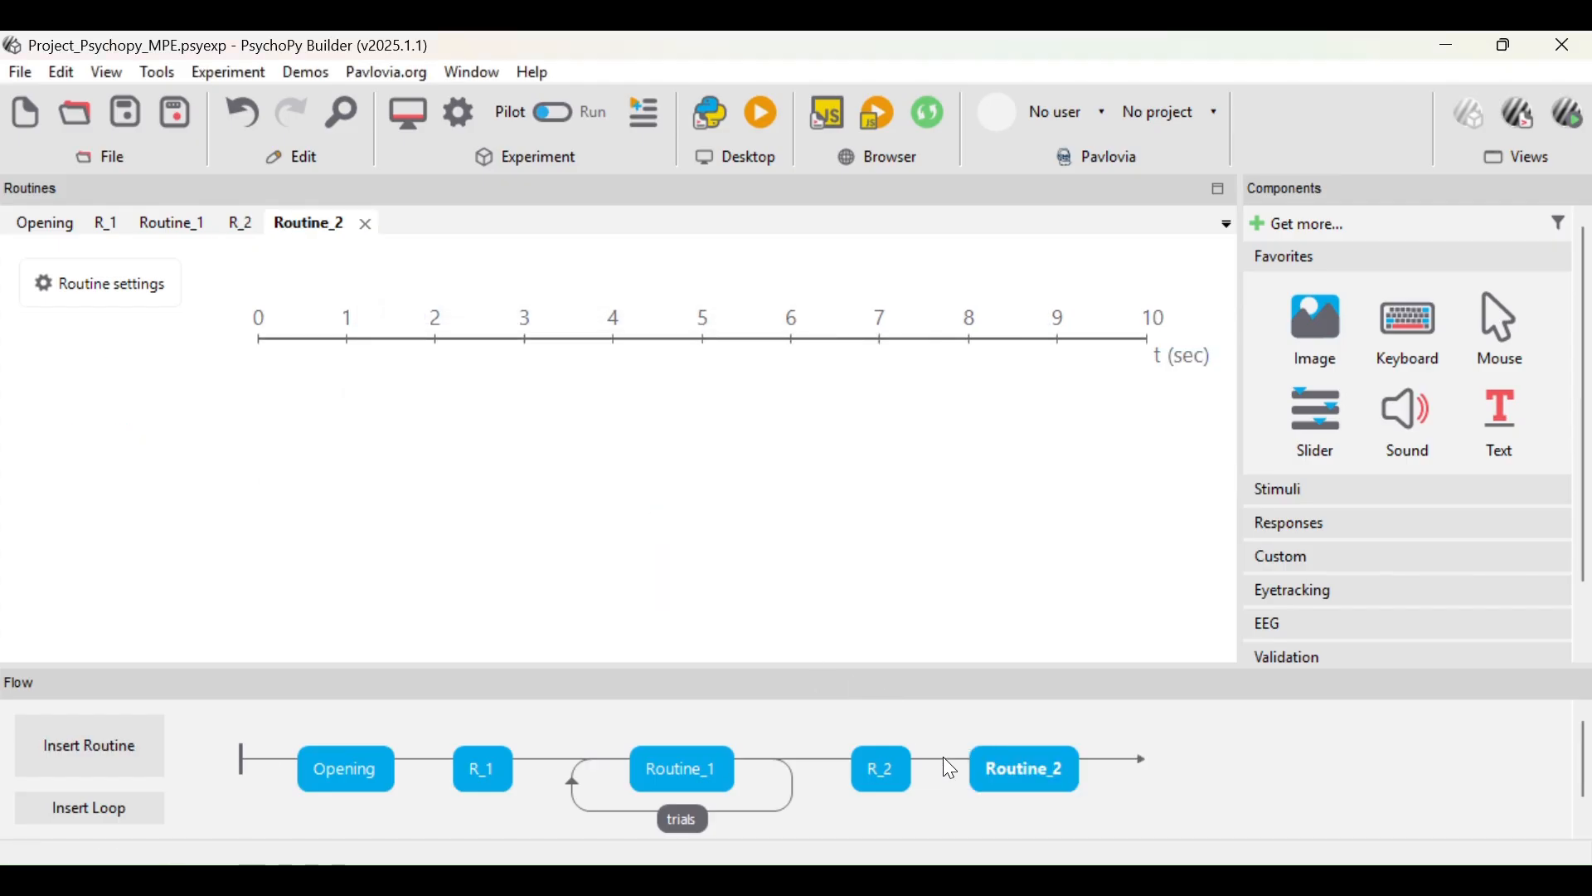
- Add a text component to Routine_2 and leave its stop duration blank
{"action": "left_click", "coordinate": [1493, 416]}
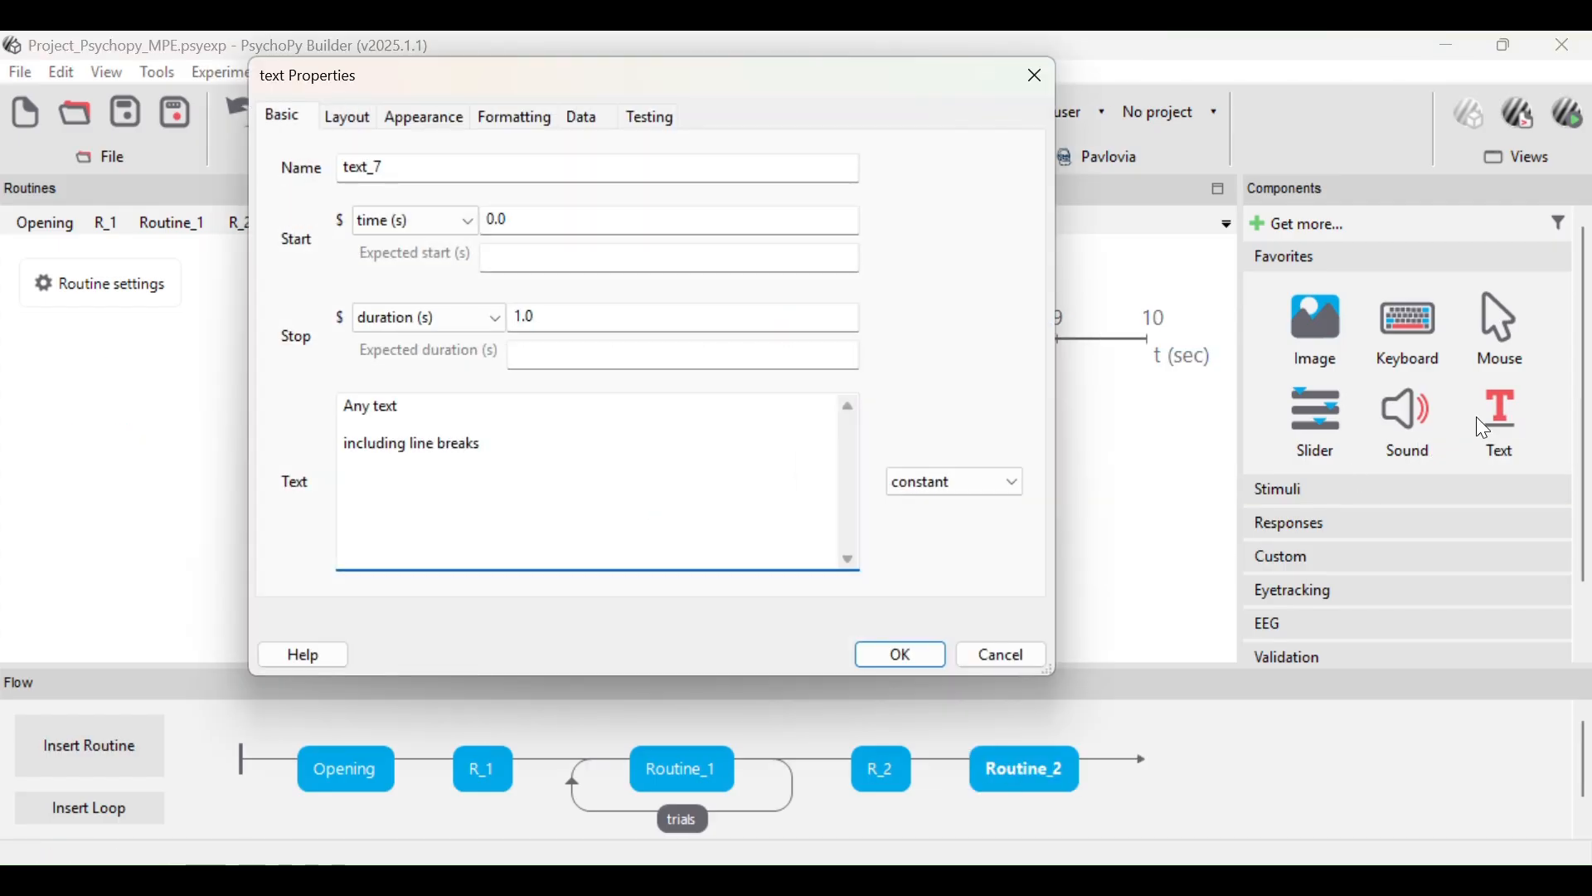
{"action": "double_click", "coordinate": [615, 316]}
{"action": "key", "text": "BackSpace"}
- Replace the placeholder text of the Routine_2 text component with "SEBERAPA SUKA SIH BUAT MAKAN SAMA...?"
{"action": "left_click", "coordinate": [543, 438]}
{"action": "key", "text": "ctrl+a"}
{"action": "key", "text": "BackSpace"}
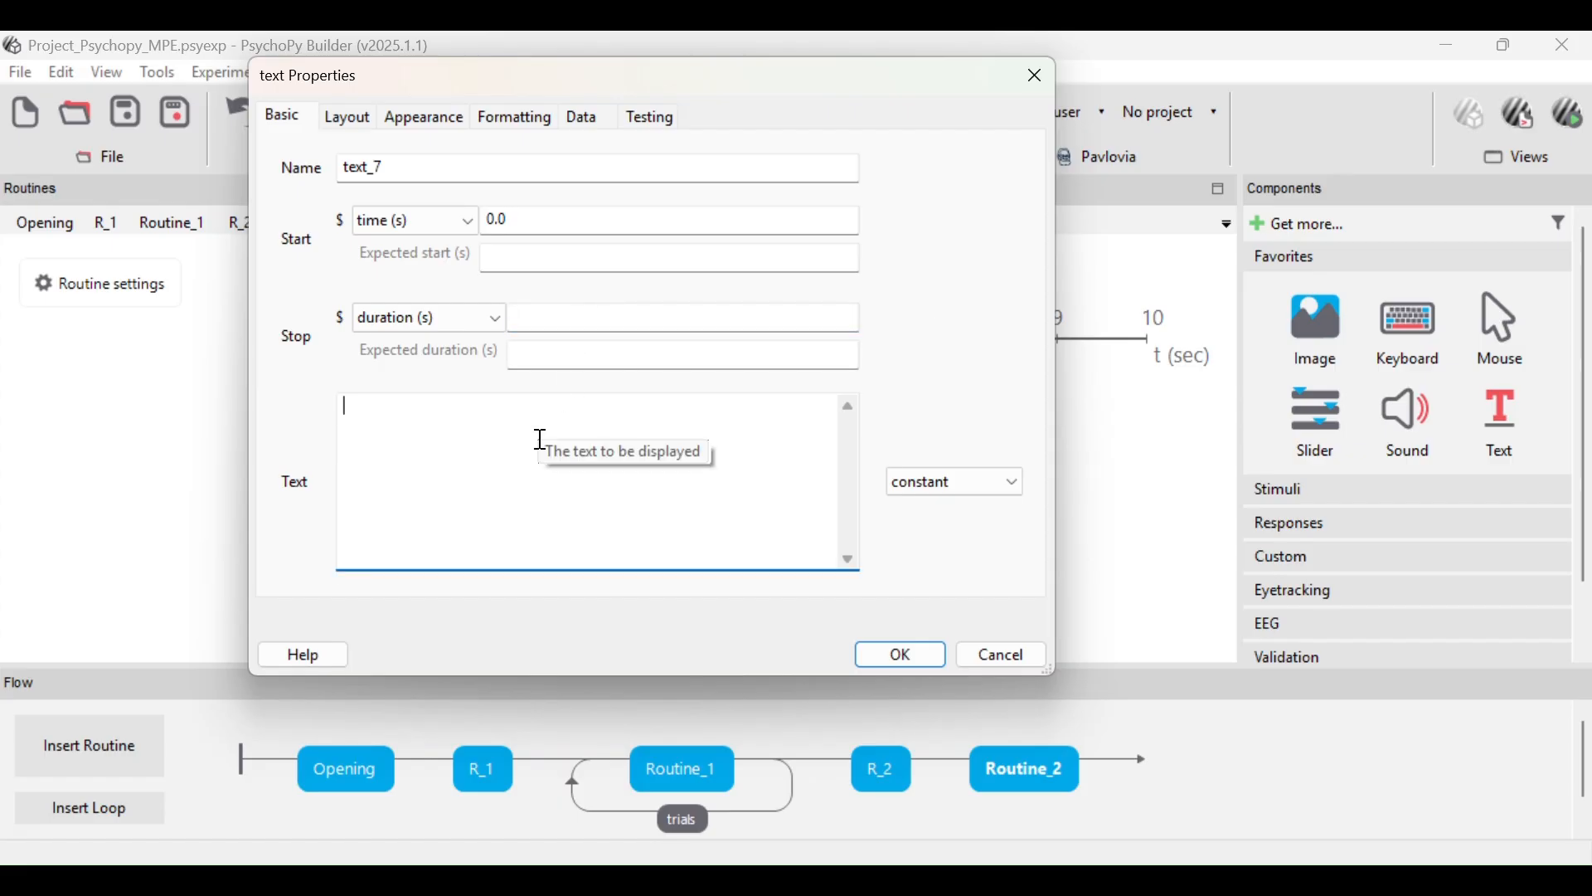
{"action": "type", "text": "SEBER"}
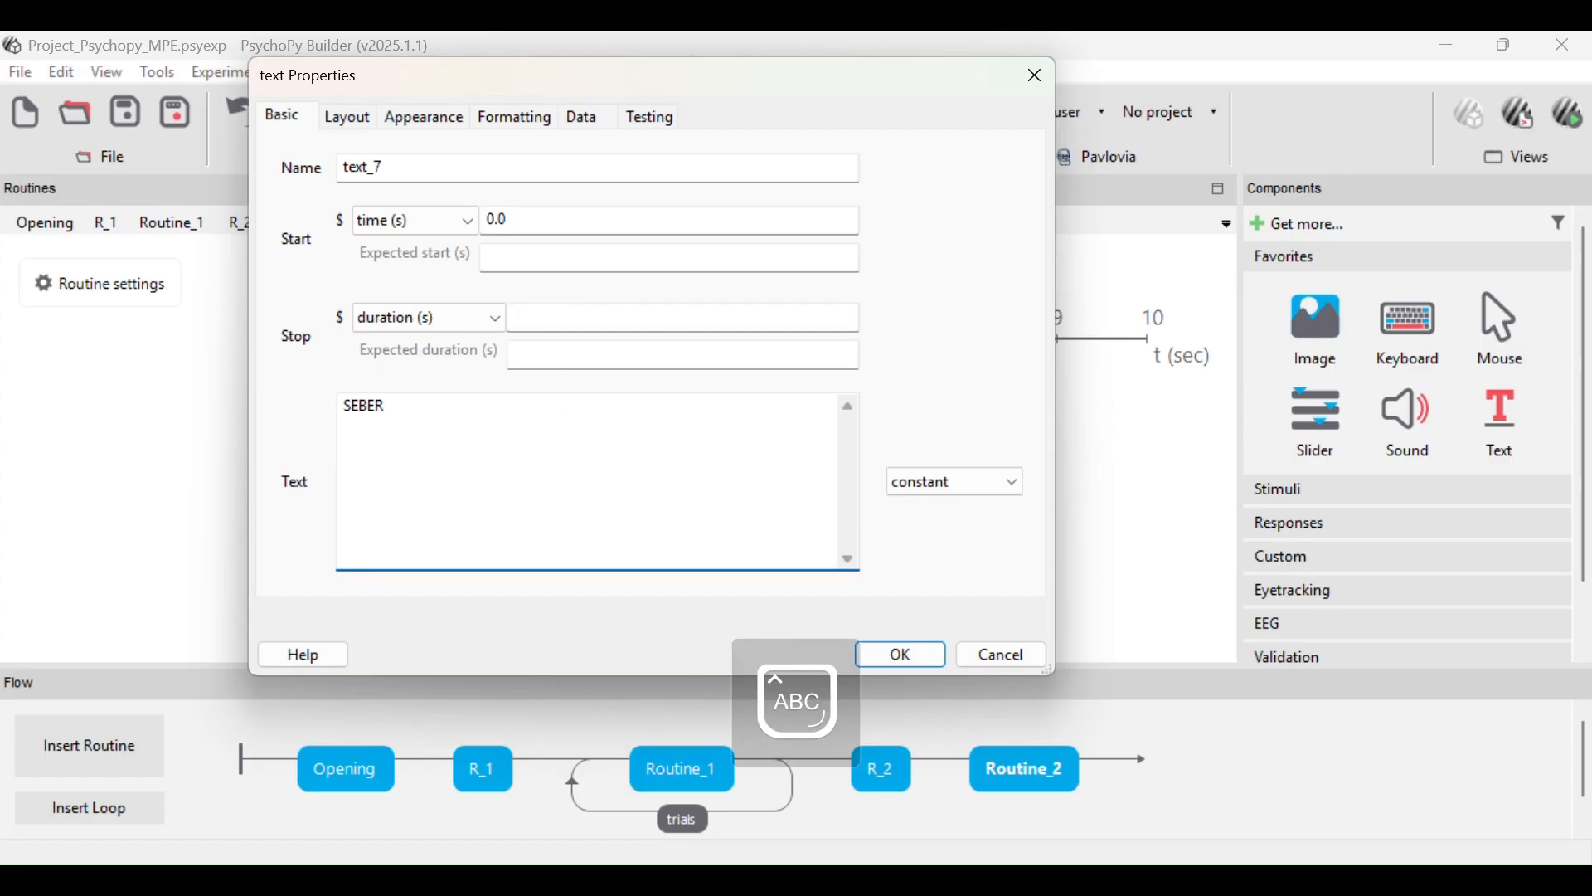
{"action": "type", "text": "APA SUKA SIH SAMA"}
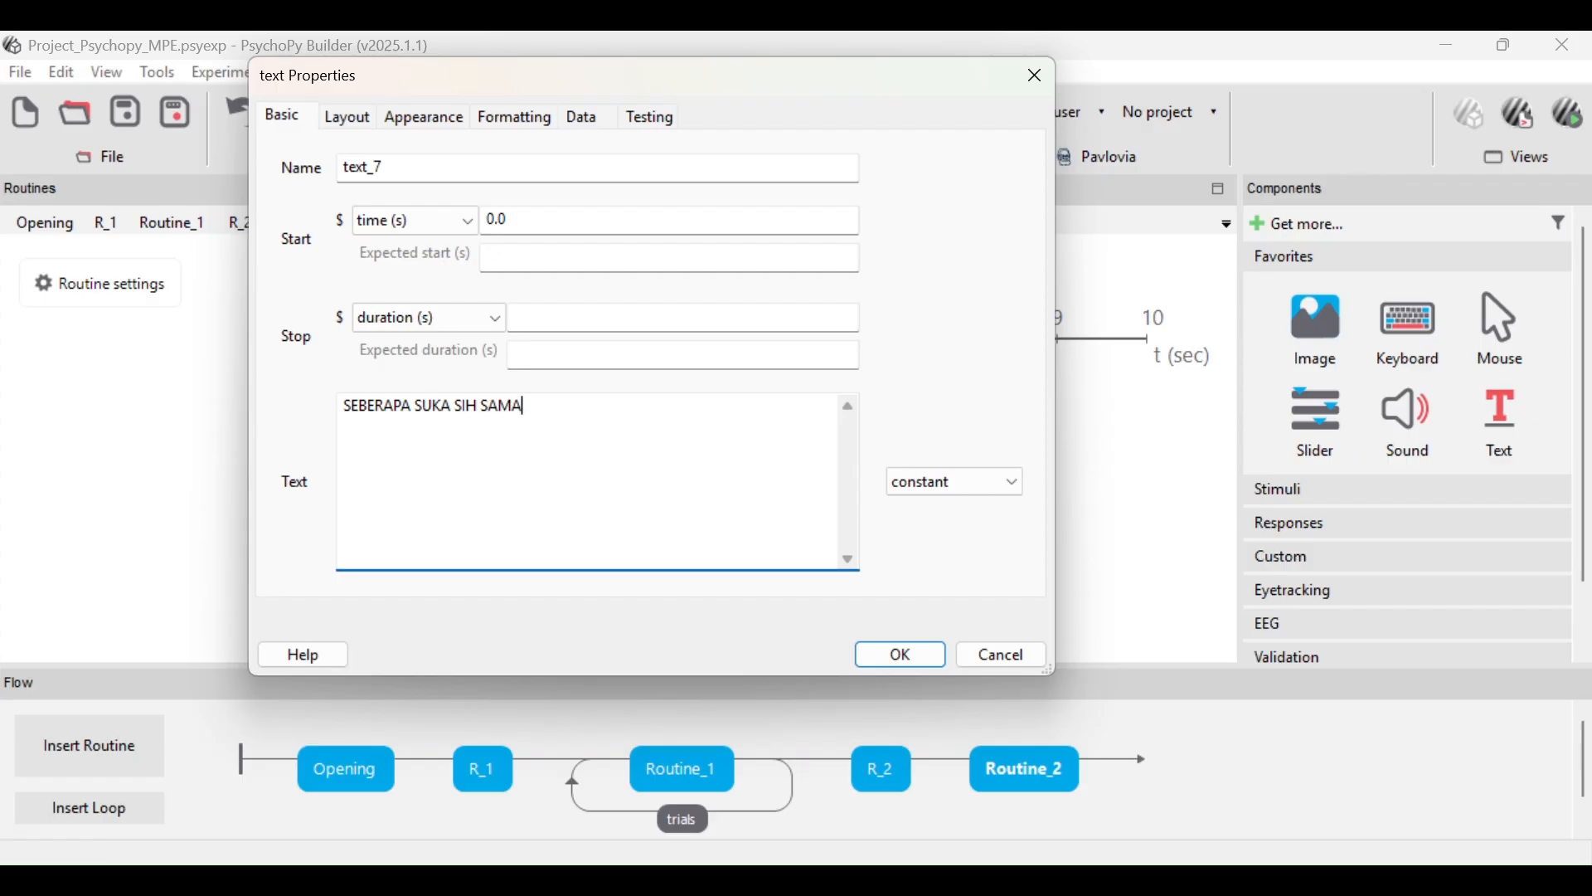
{"action": "key", "text": "BackSpace"}
{"action": "key", "text": "BackSpace"}
{"action": "key", "text": "BackSpace"}
{"action": "key", "text": "BackSpace"}
{"action": "type", "text": "BUAT MAKAN SAMA...?"}
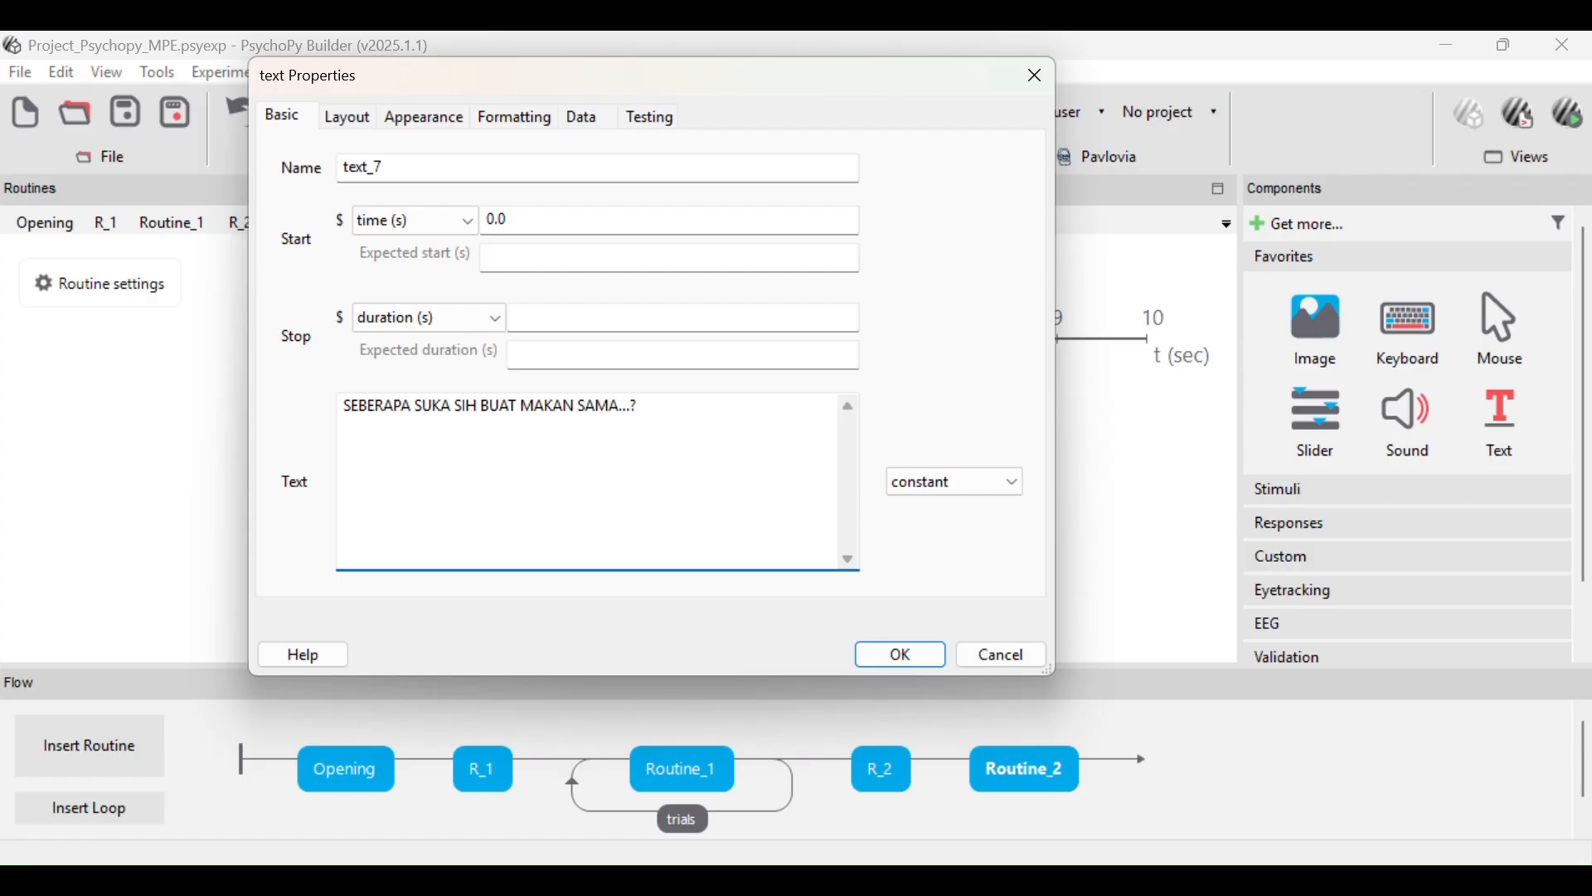
- Set the position of the Routine_2 question text to (0, 0.3)
{"action": "left_click", "coordinate": [357, 117]}
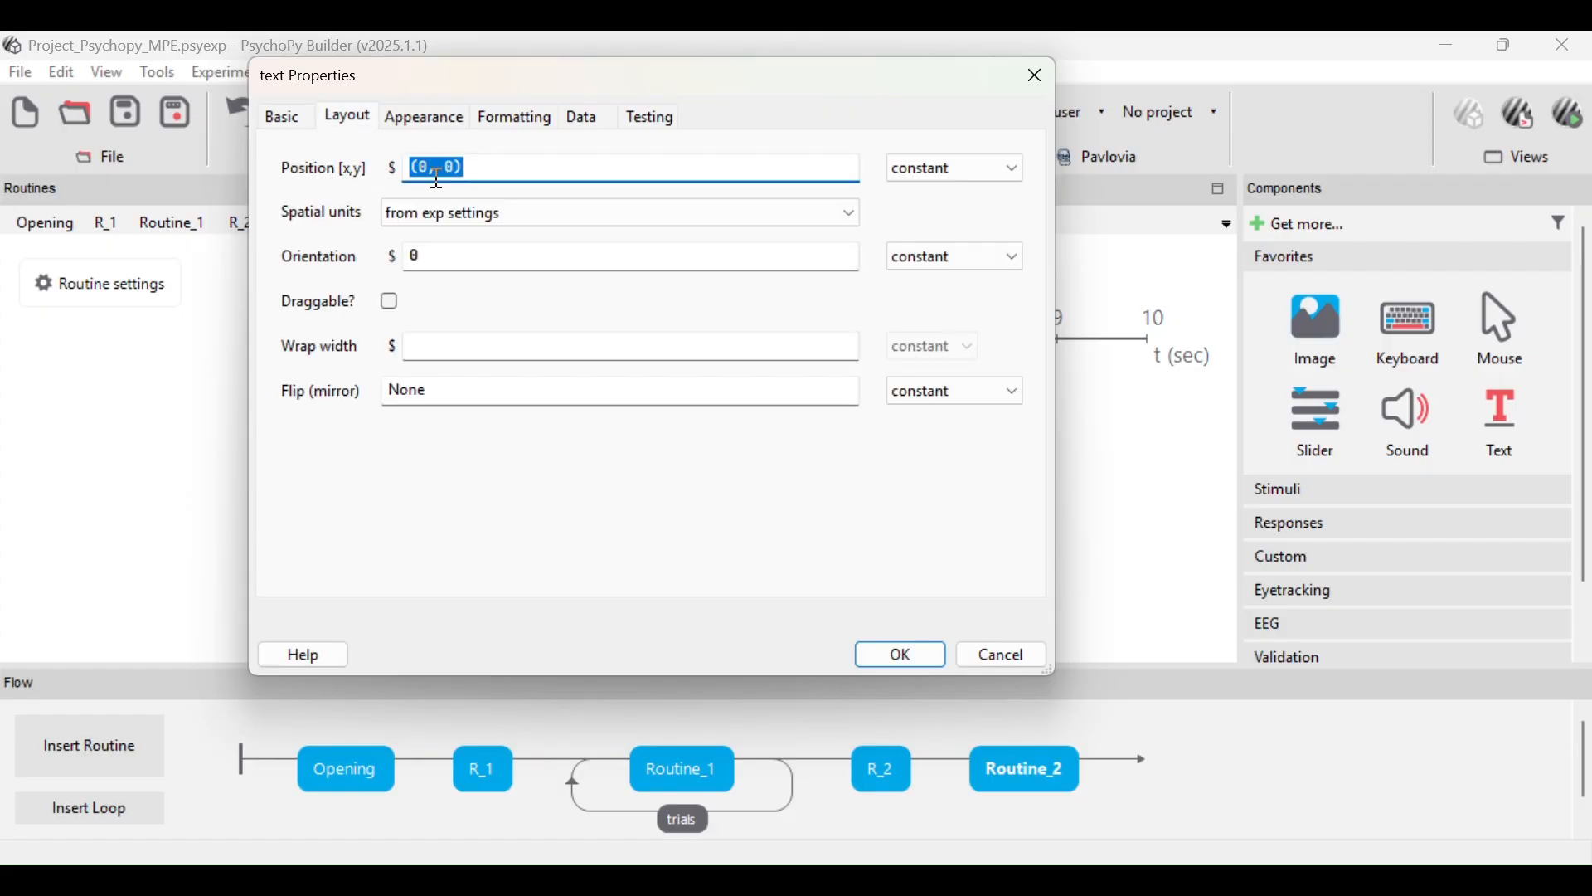
{"action": "left_click", "coordinate": [457, 168]}
{"action": "type", "text": ".3"}
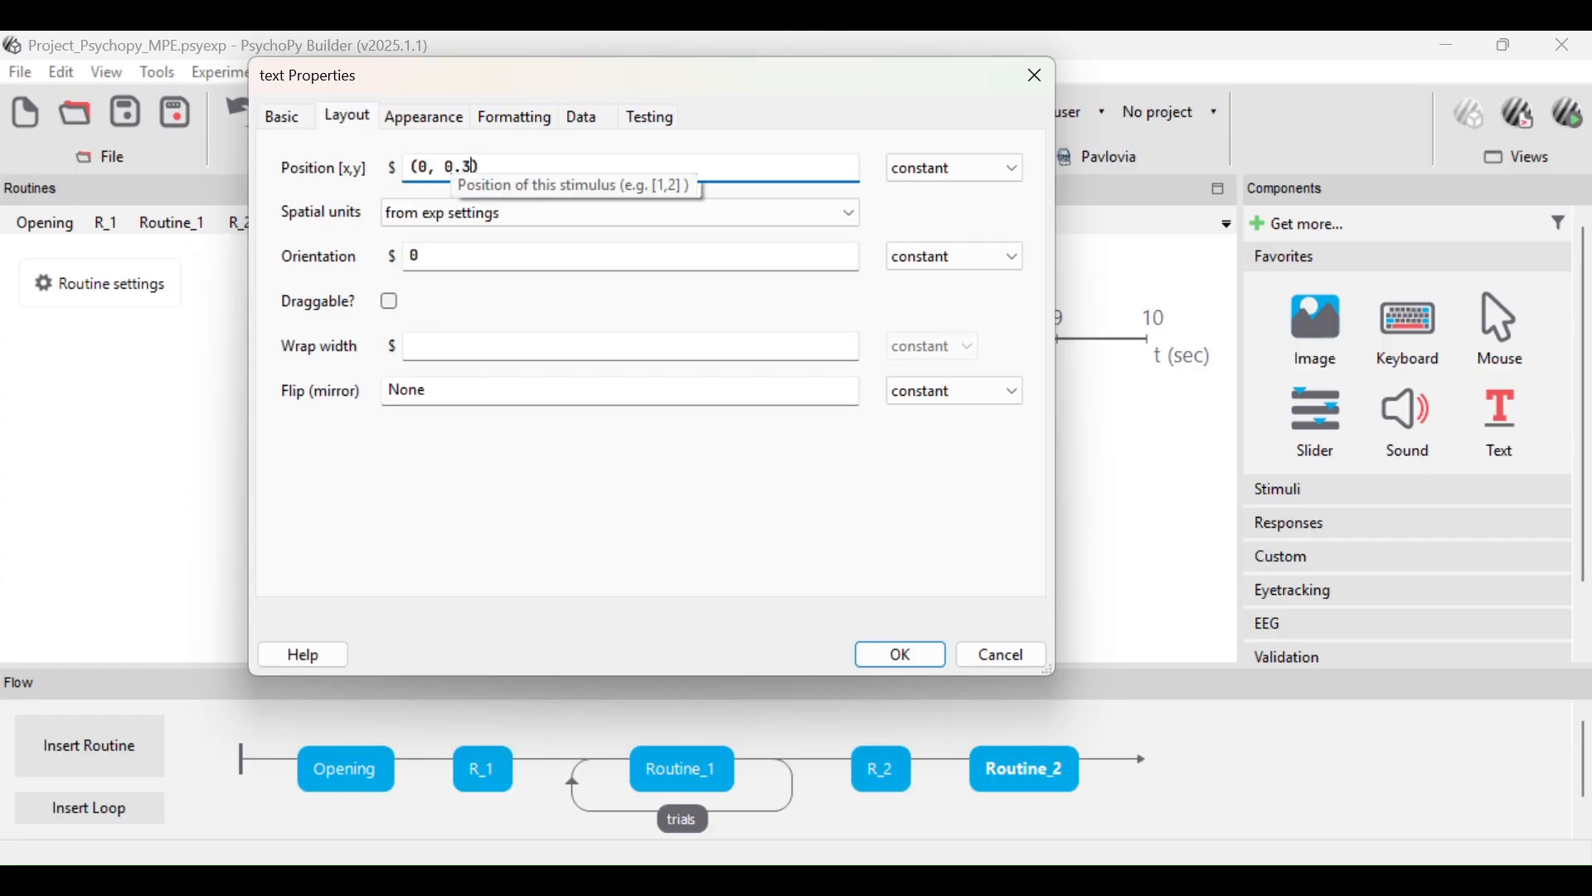
- Set the Routine_2 question text's font to Arial Black and letter height to 0.04, declining the Google Fonts download
{"action": "left_click", "coordinate": [500, 108]}
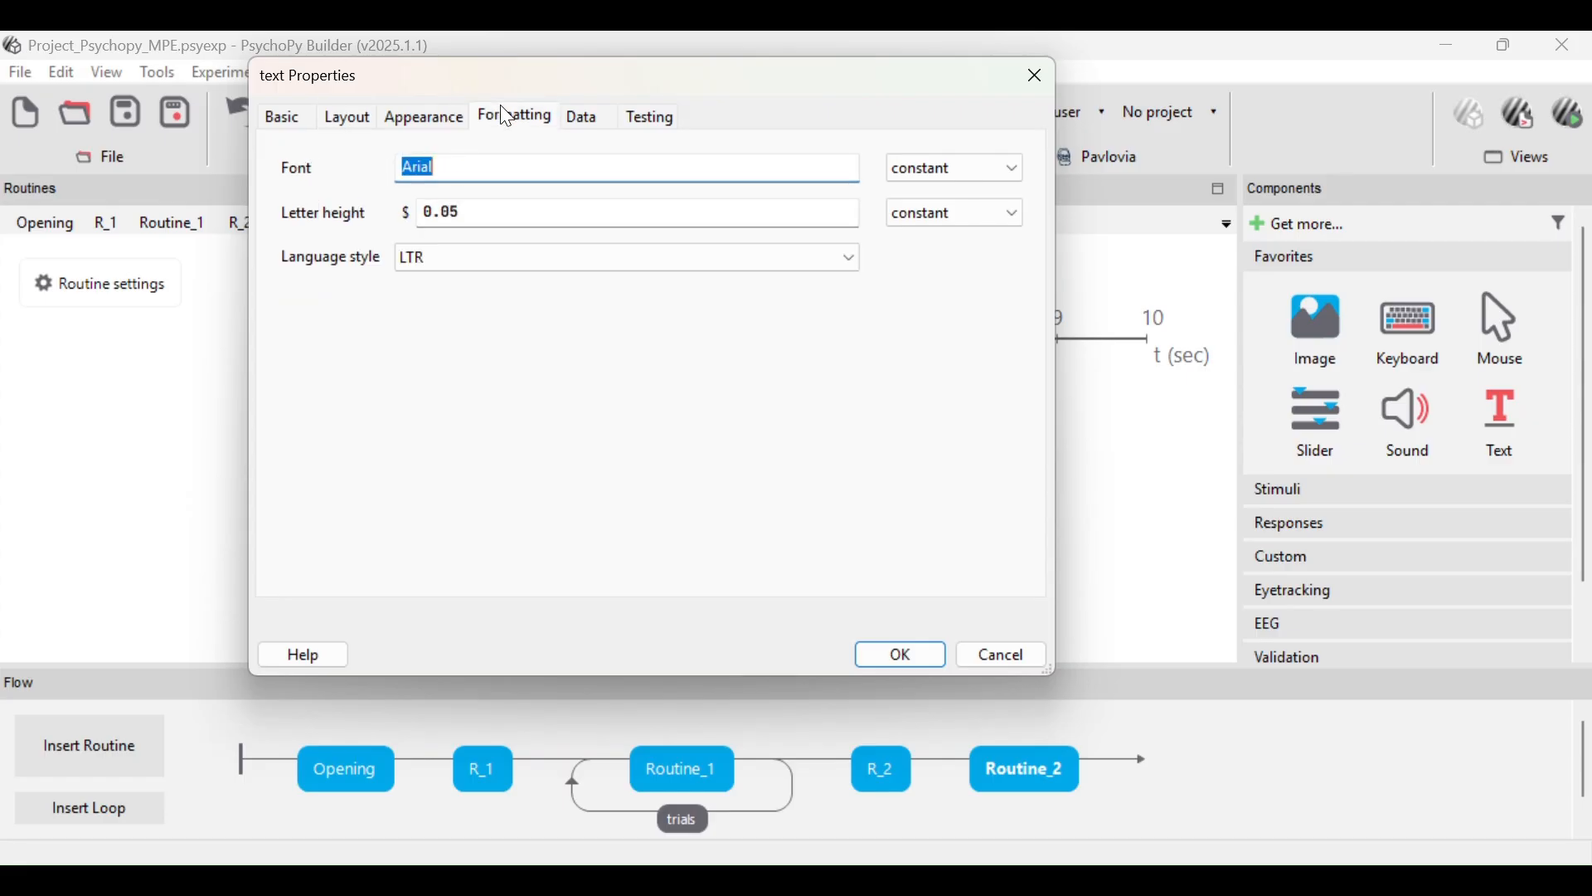
{"action": "left_click", "coordinate": [485, 171]}
{"action": "type", "text": "Black"}
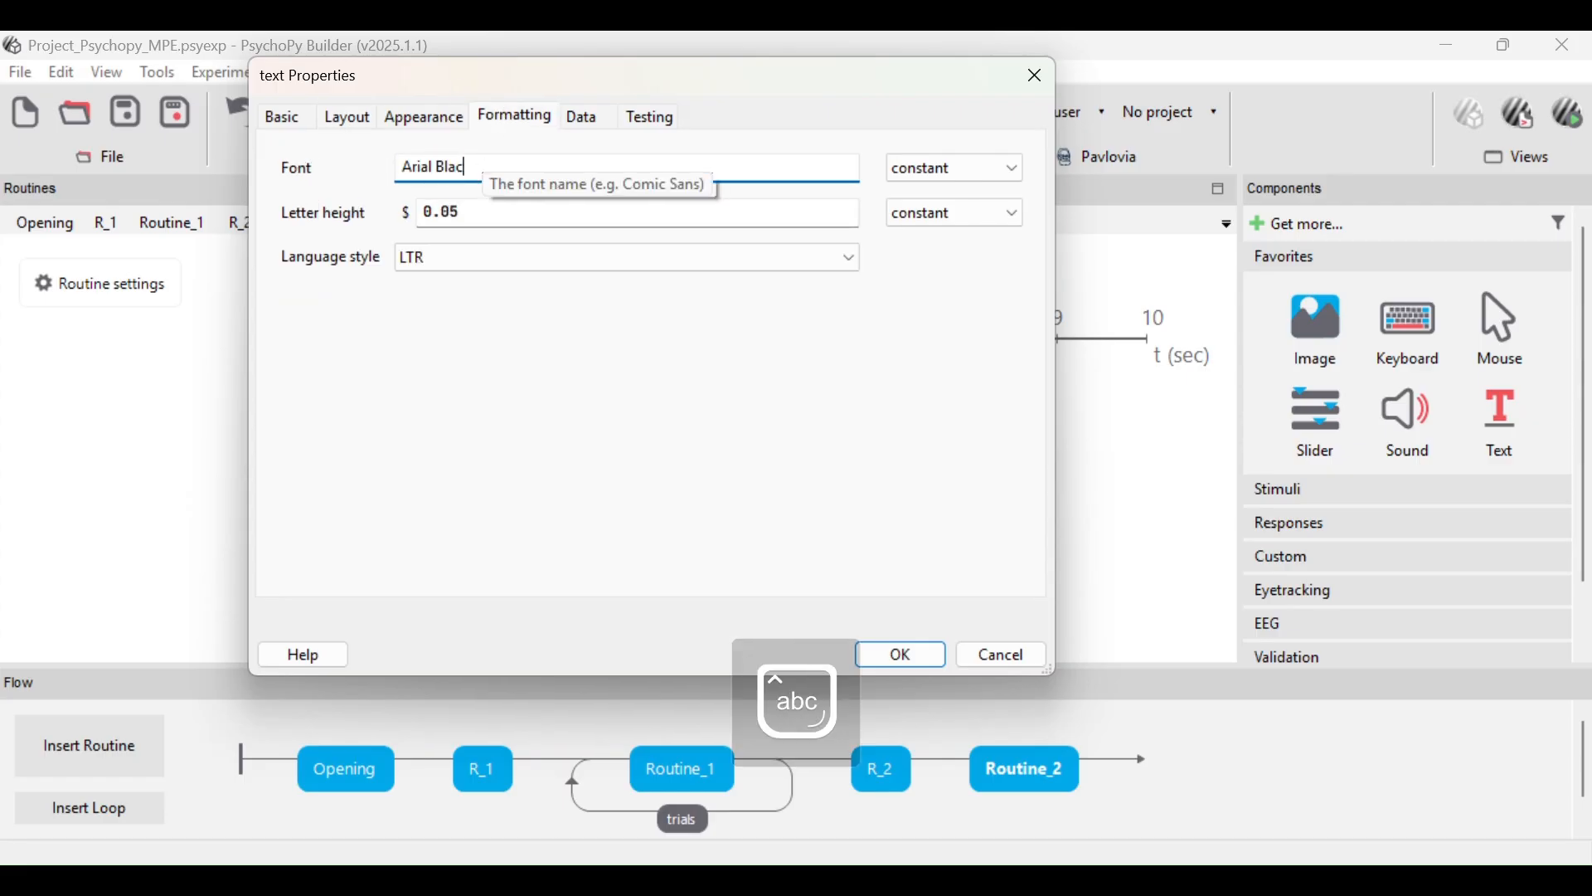
{"action": "left_click", "coordinate": [485, 211]}
{"action": "key", "text": "BackSpace"}
{"action": "type", "text": "4"}
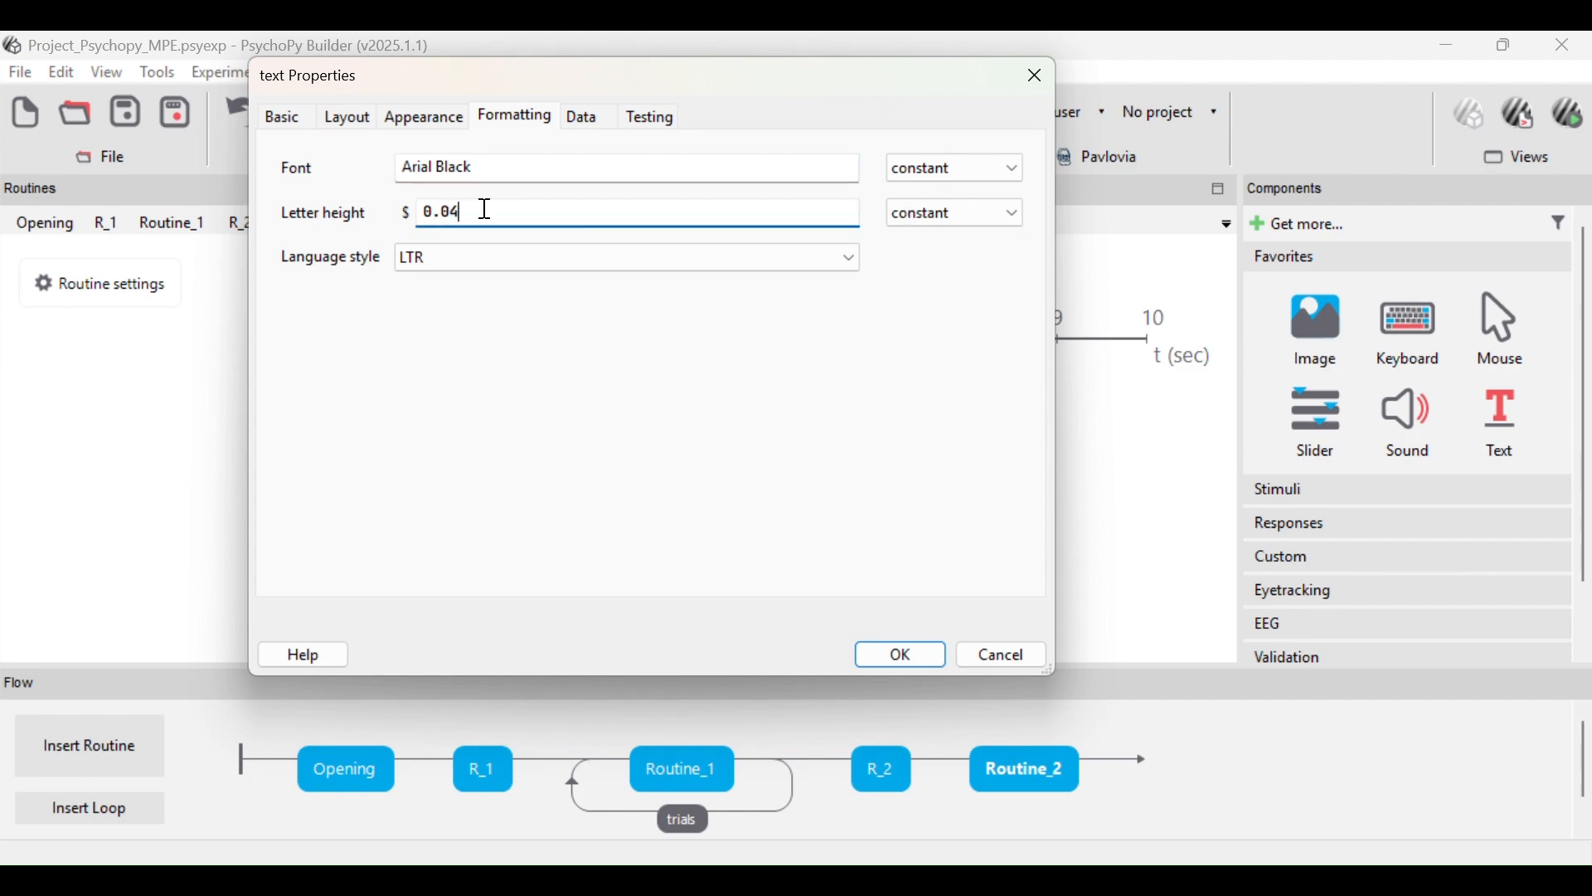
{"action": "left_click", "coordinate": [887, 648]}
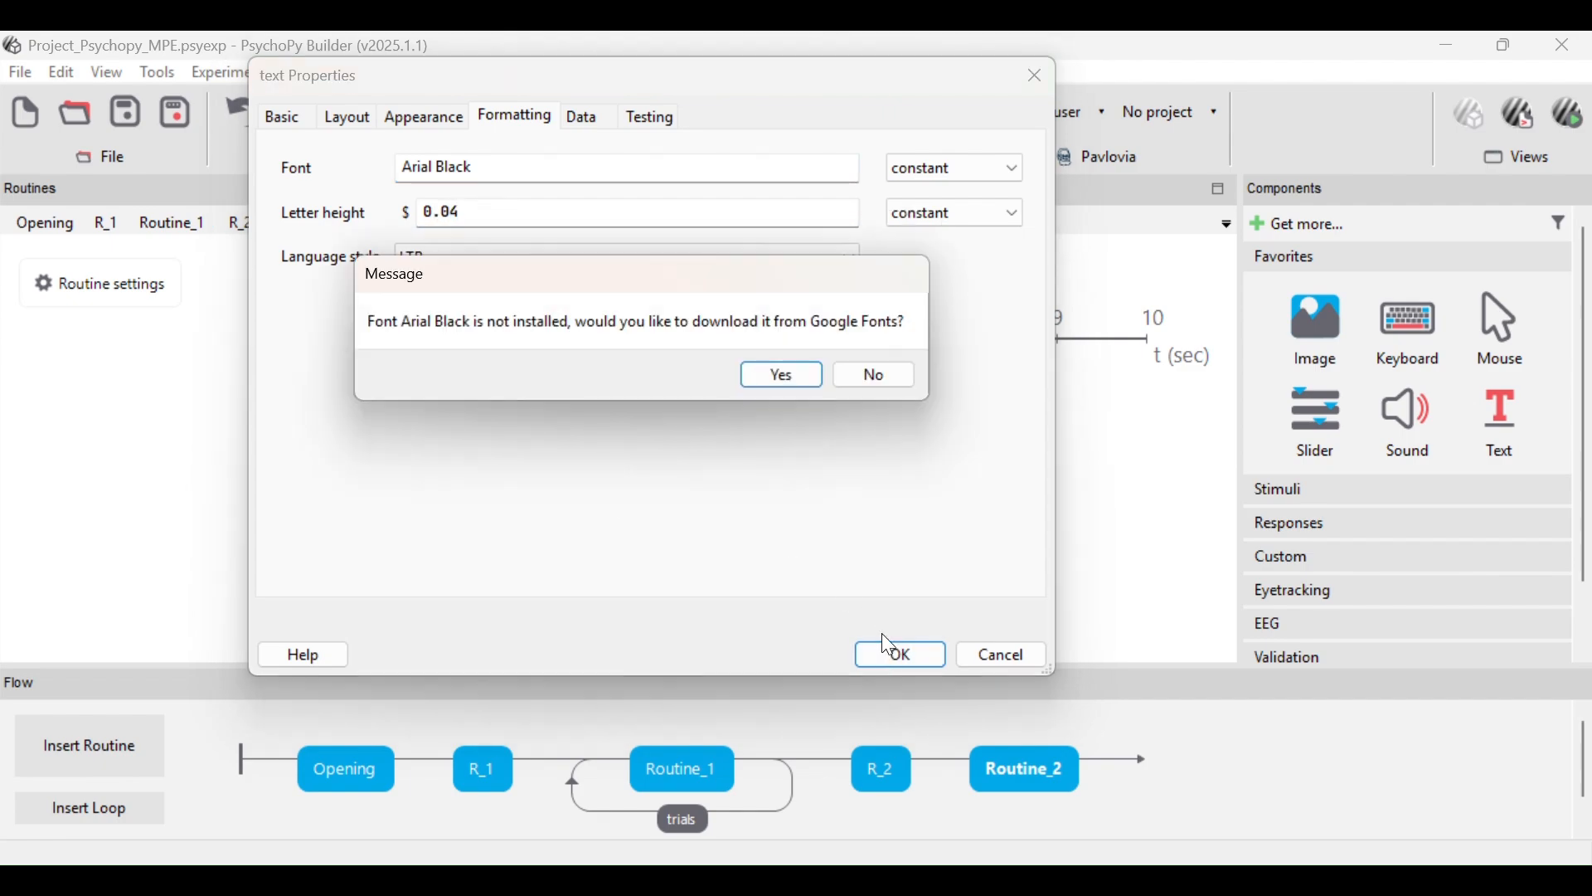
{"action": "left_click", "coordinate": [878, 379]}
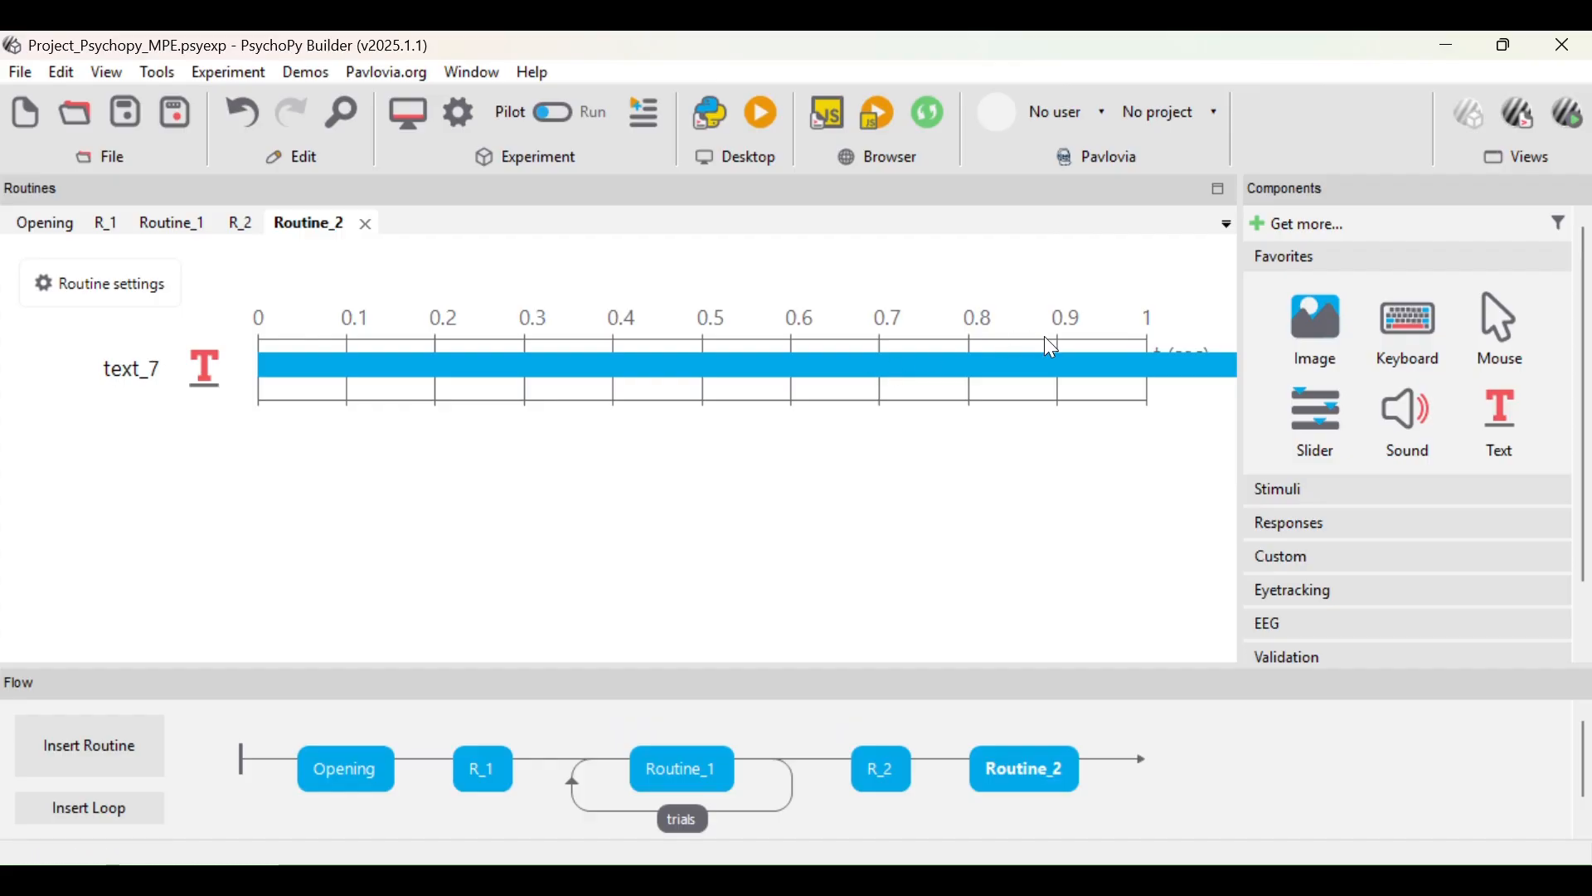
- Add a second text component to Routine_2 and leave its stop duration blank
{"action": "left_click", "coordinate": [1499, 427]}
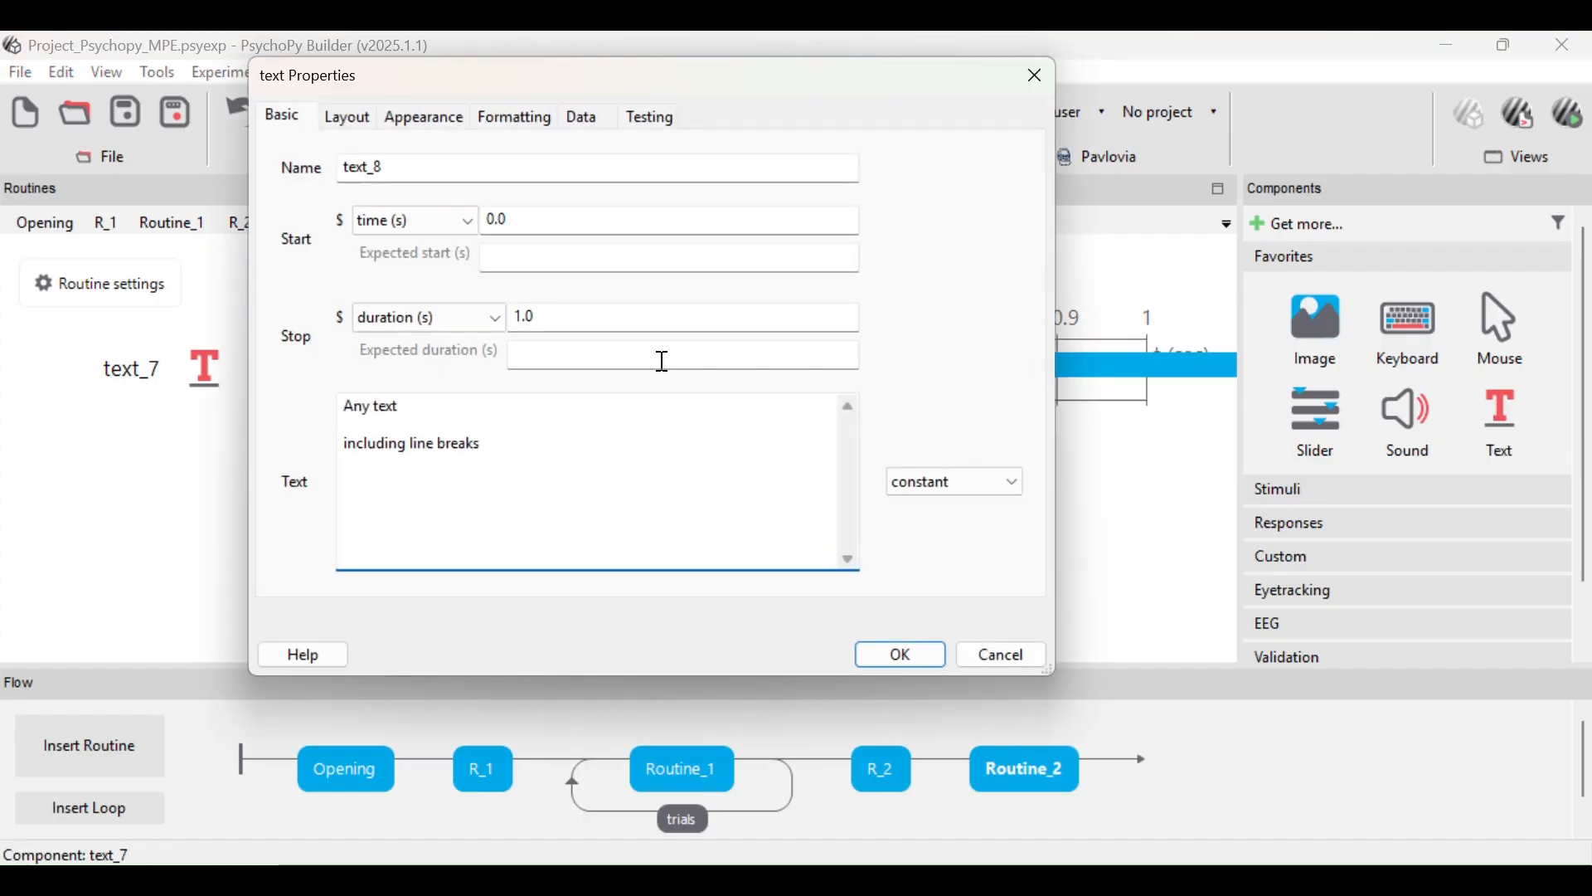
{"action": "left_click", "coordinate": [625, 315]}
{"action": "key", "text": "BackSpace"}
{"action": "key", "text": "BackSpace"}
- Replace the second text component's placeholder text with "$" and open the STIMULUS_TULISAN workbook from the Project_Psychopy folder in Excel to check its column header
{"action": "left_click", "coordinate": [564, 452]}
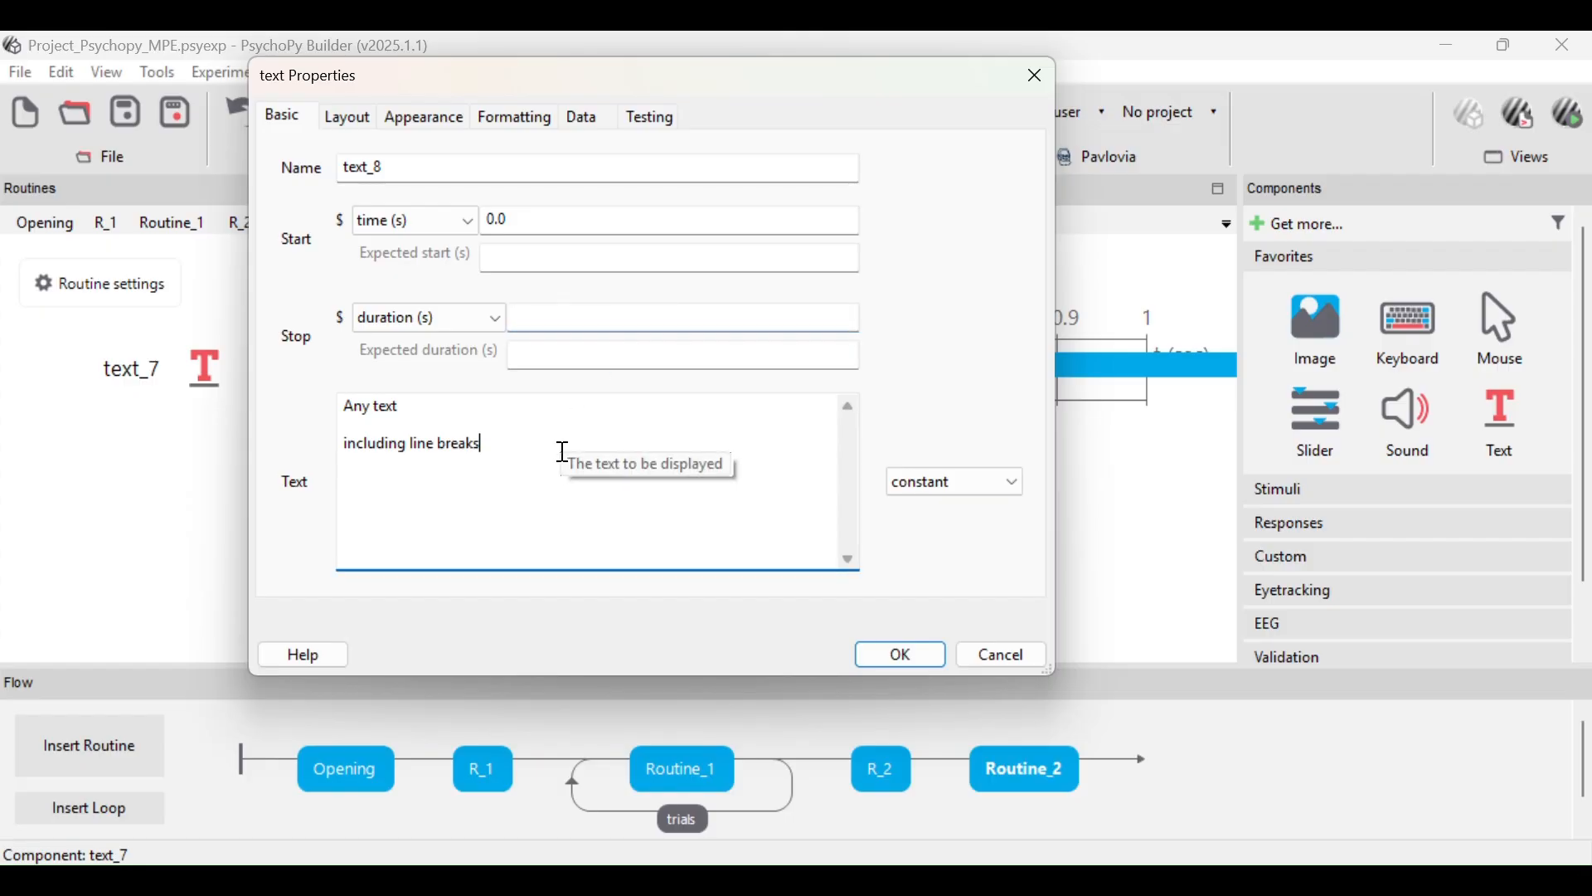
{"action": "key", "text": "ctrl+a"}
{"action": "key", "text": "BackSpace"}
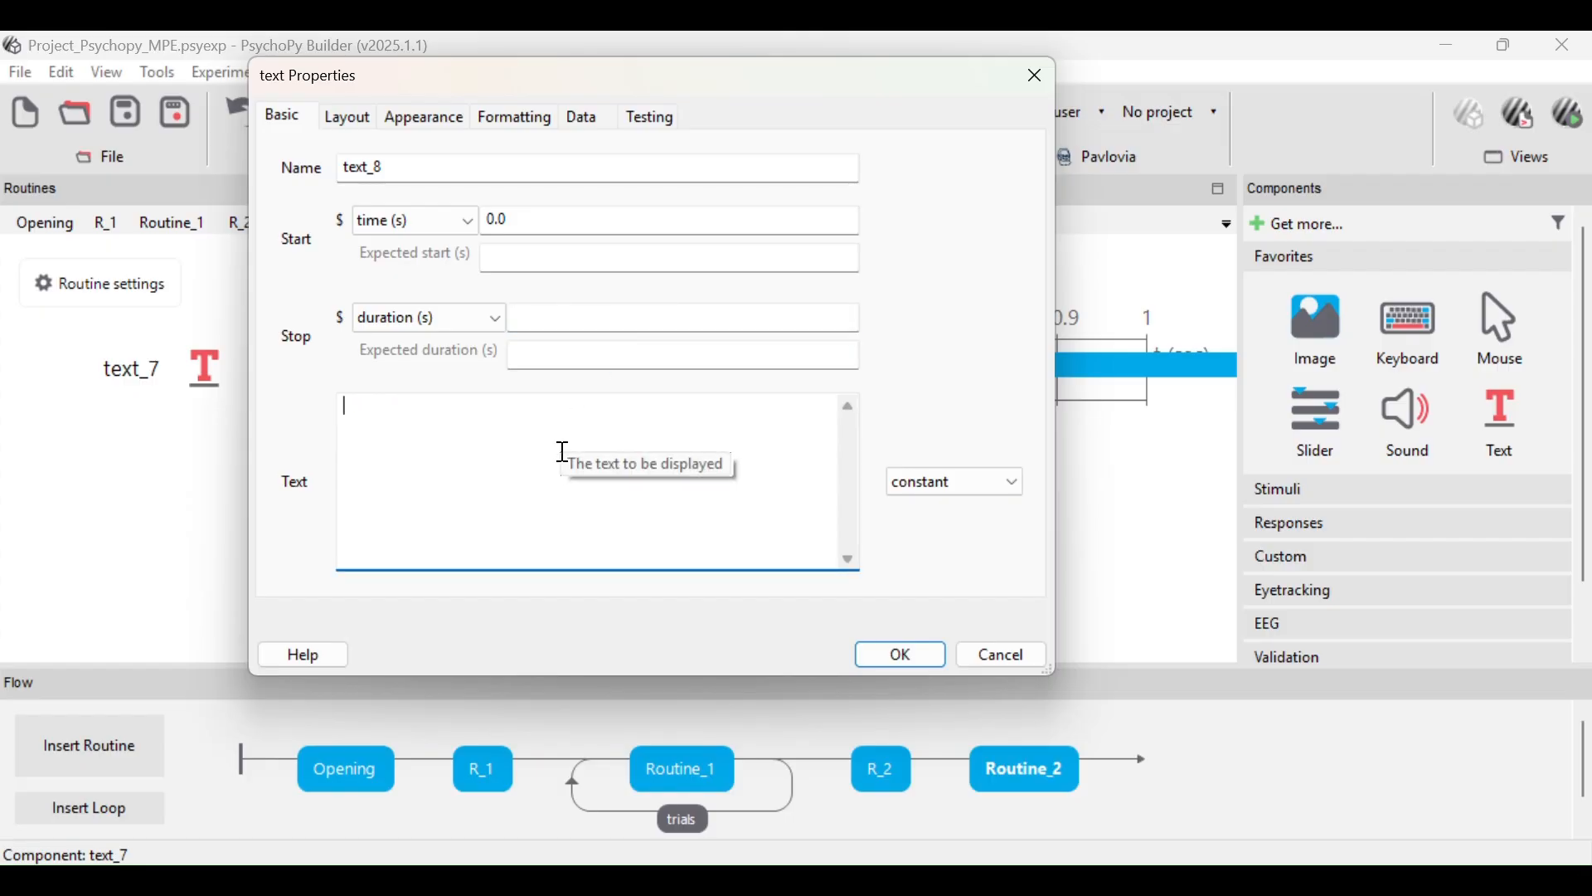
{"action": "type", "text": "$"}
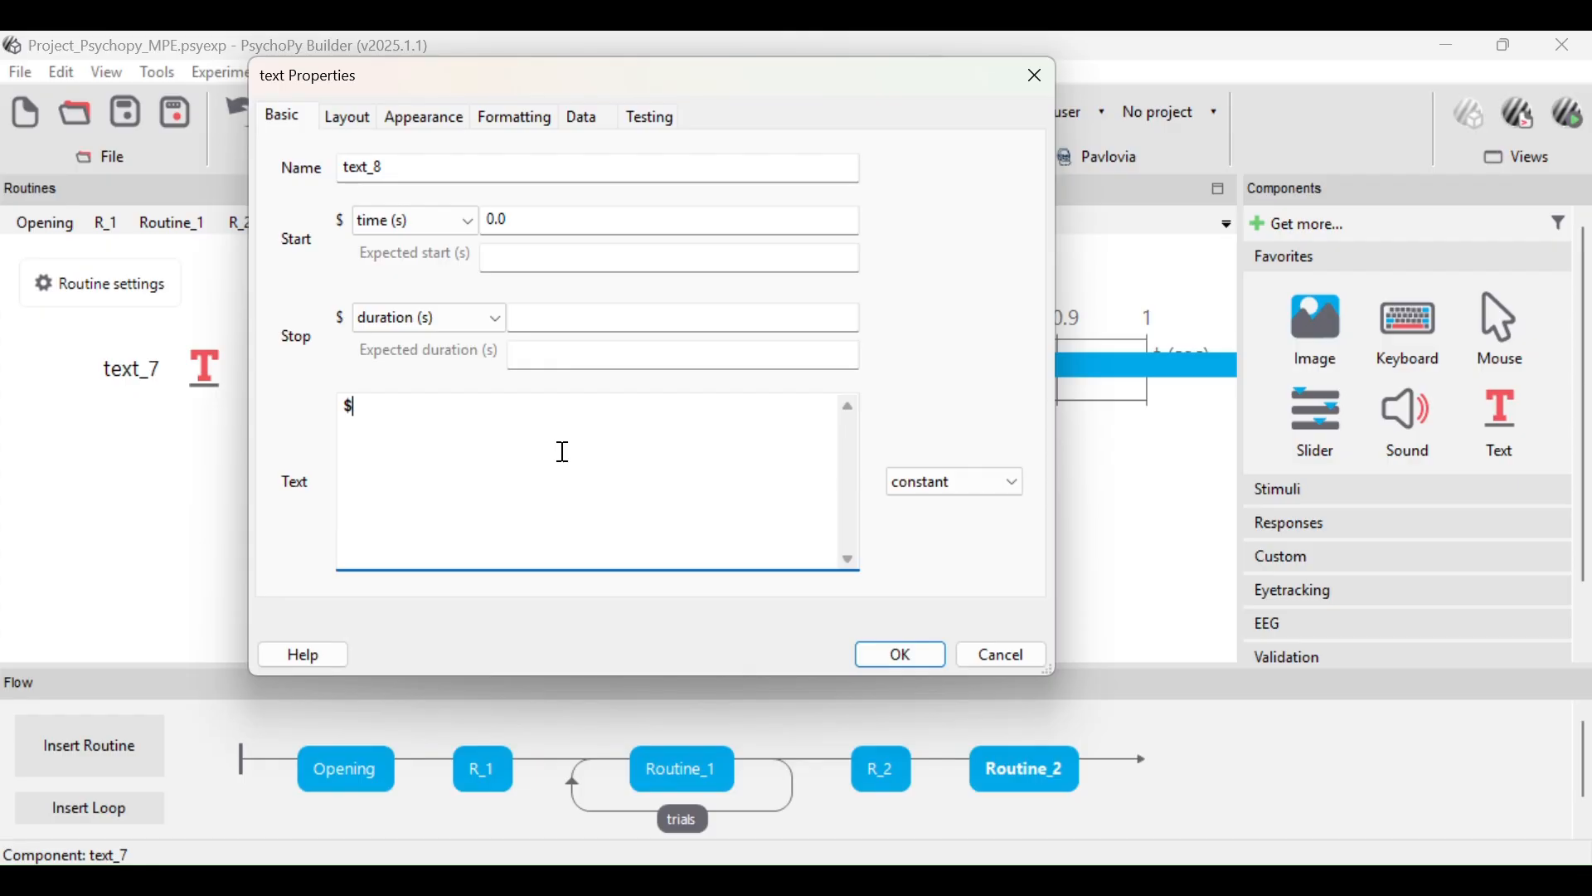
{"action": "left_click", "coordinate": [840, 886]}
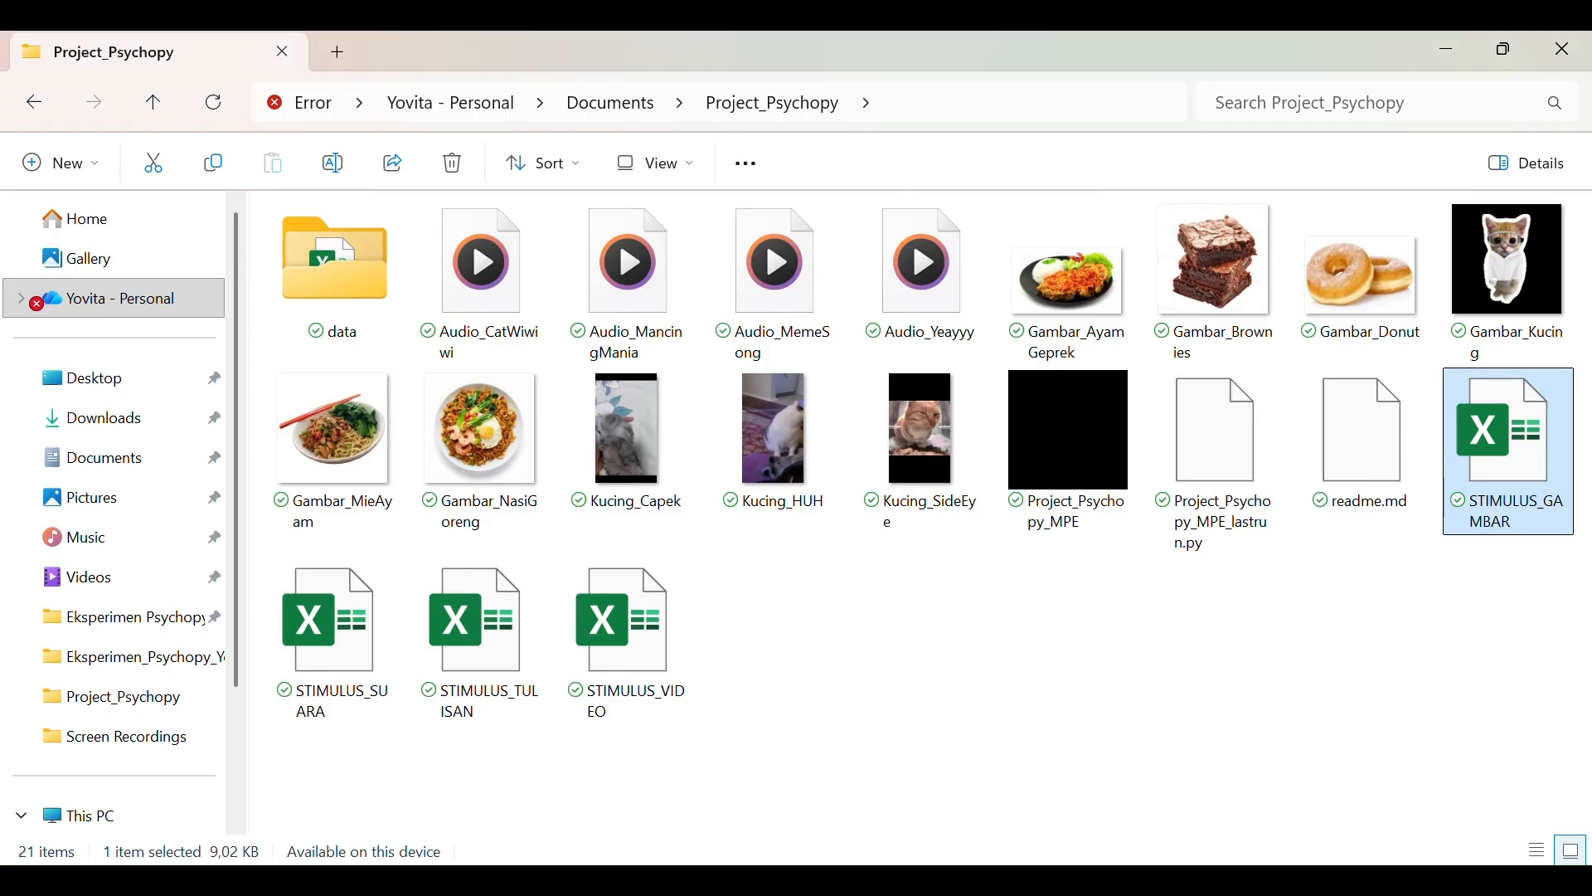
{"action": "double_click", "coordinate": [479, 639]}
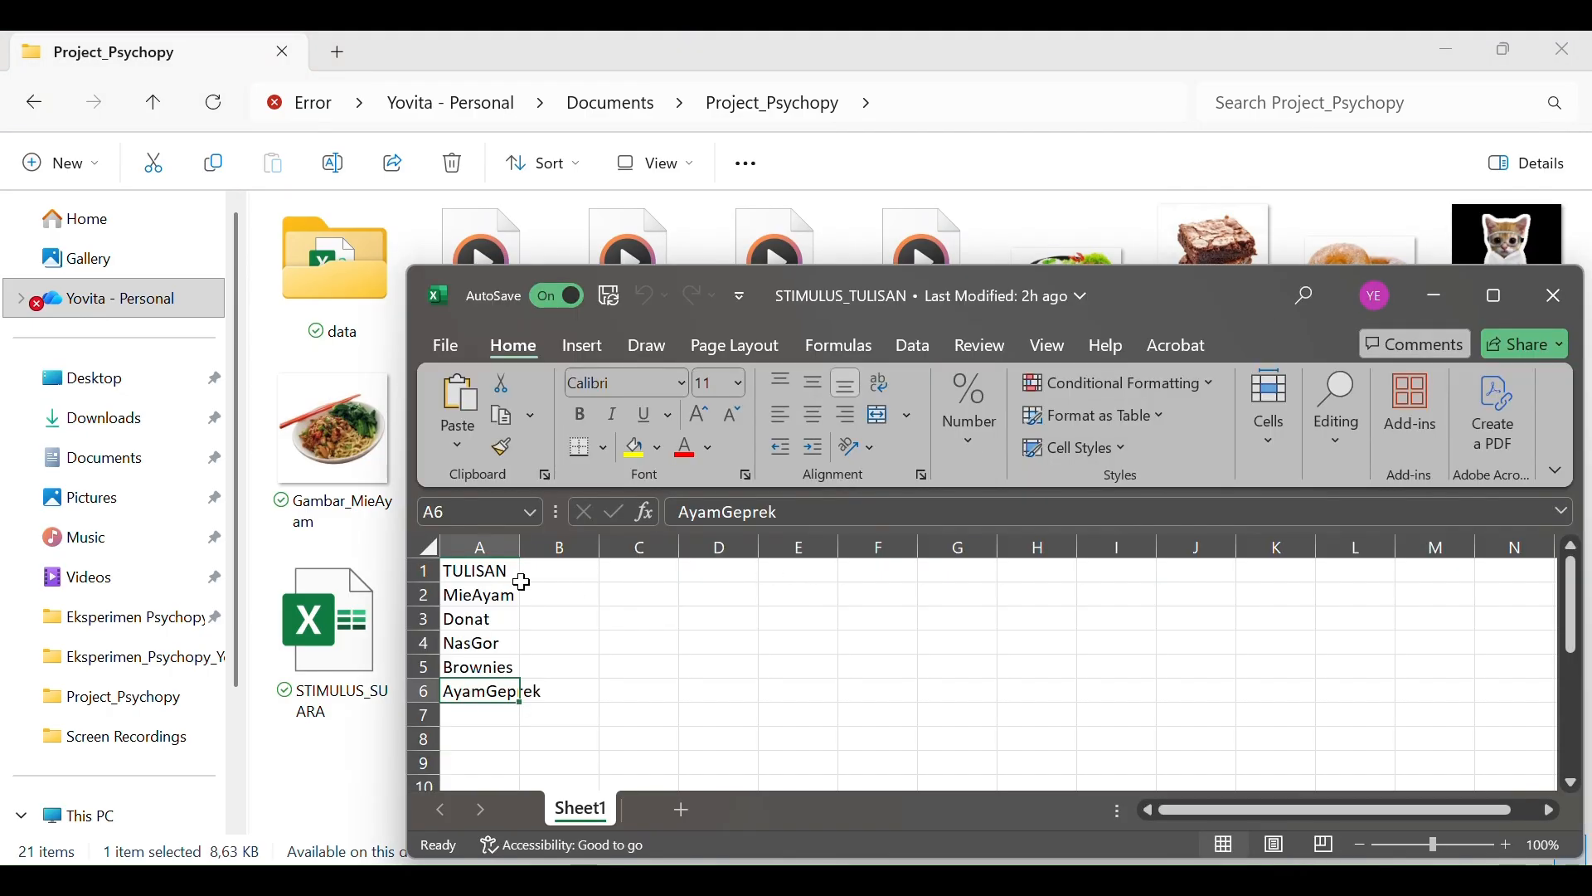
- Close the STIMULUS_TULISAN workbook and switch back to the open text properties in PsychoPy Builder
{"action": "left_click", "coordinate": [1556, 296]}
{"action": "mouse_move", "coordinate": [1058, 881]}
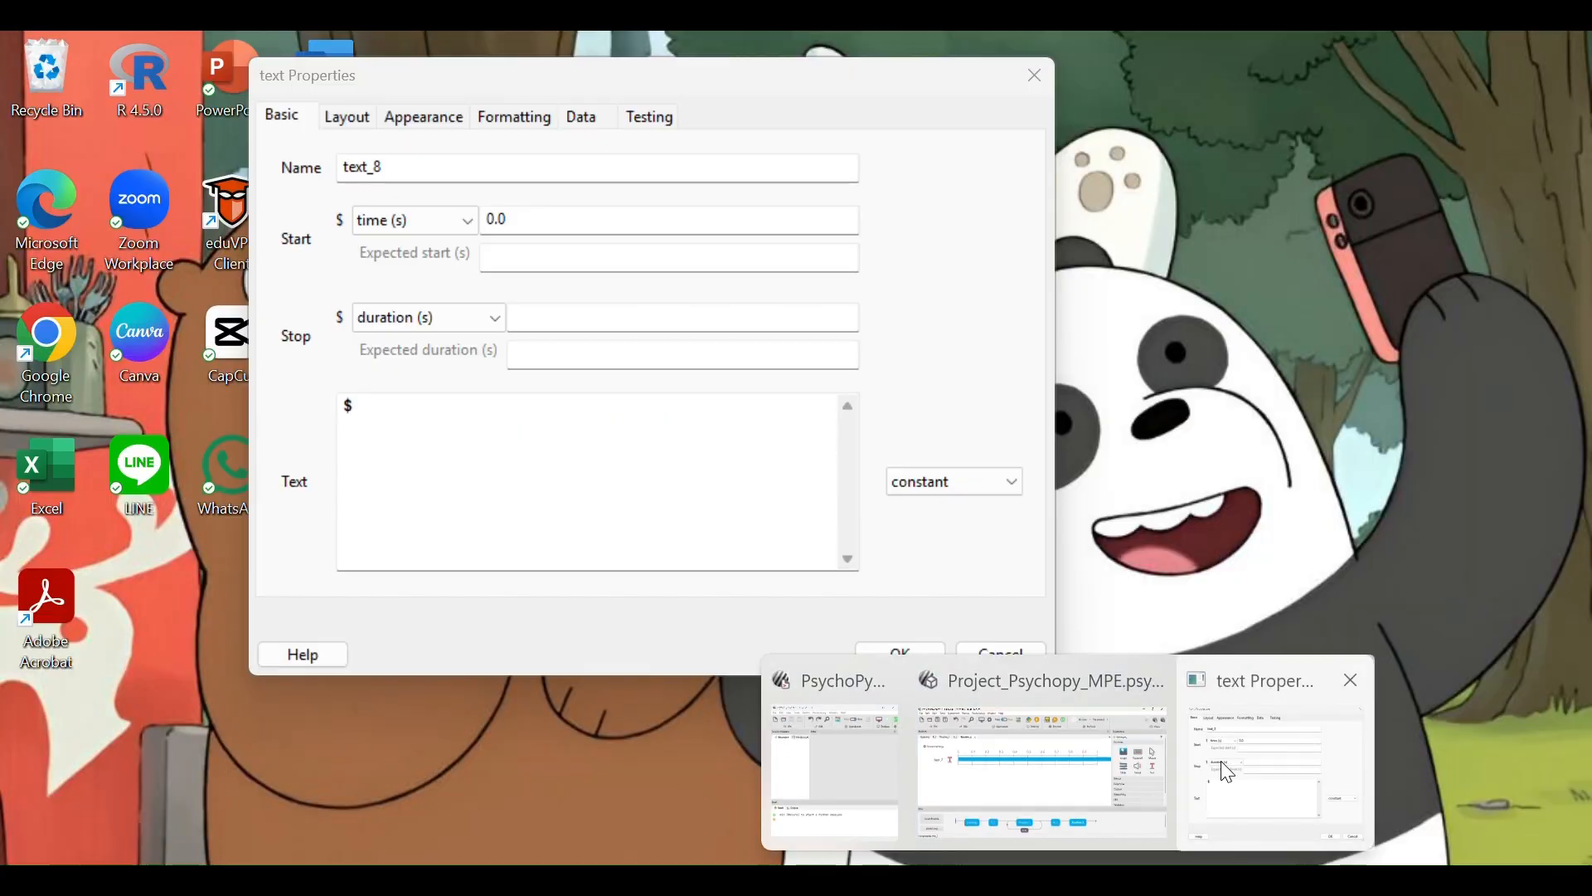
{"action": "left_click", "coordinate": [1244, 771]}
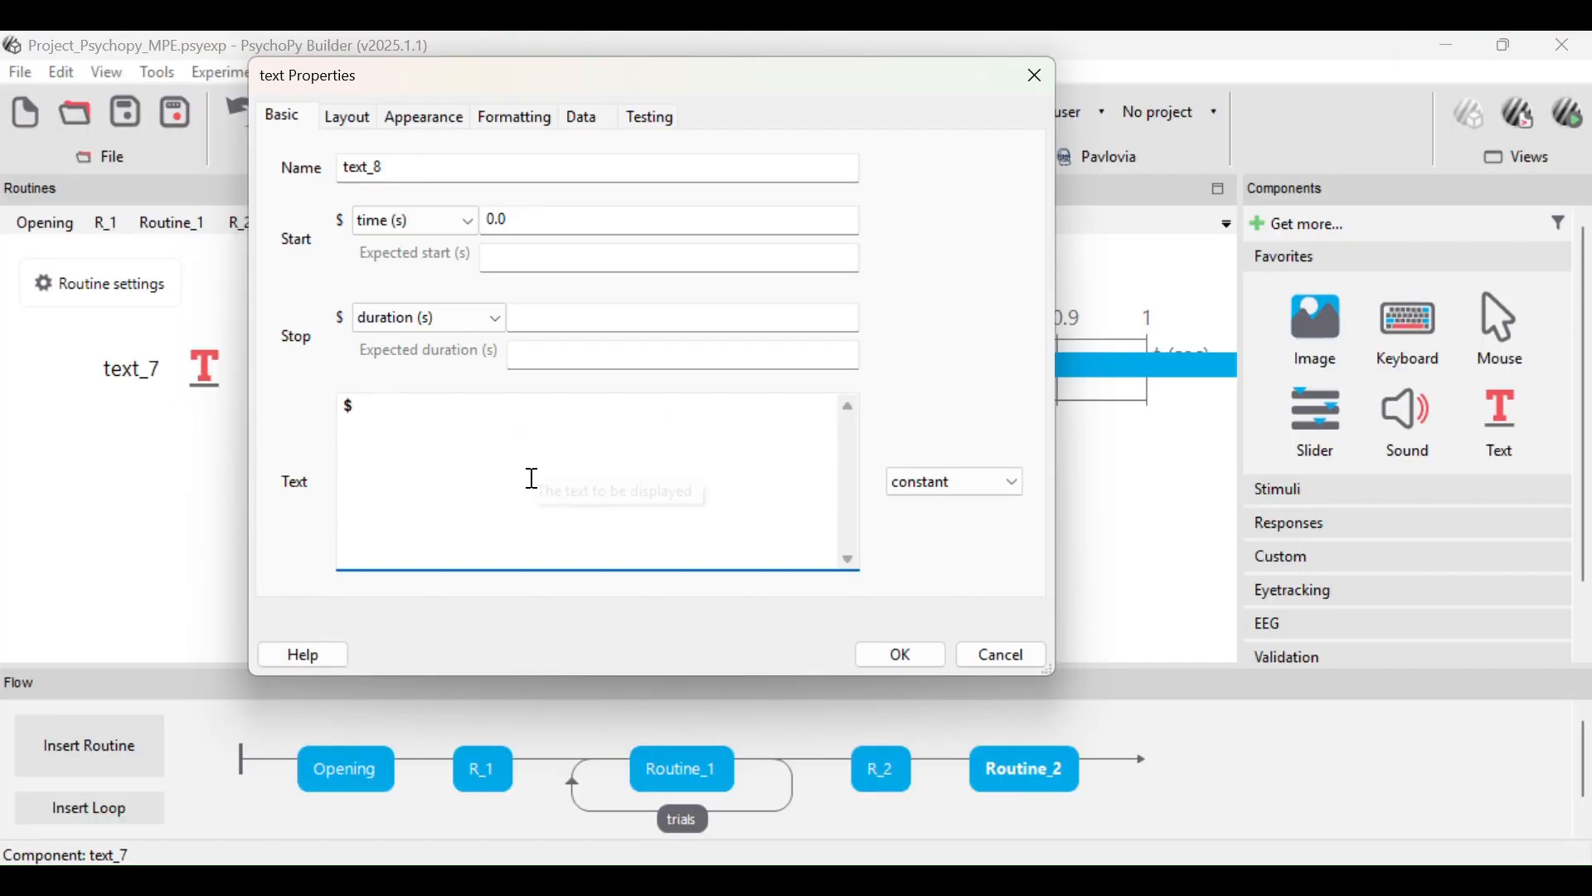
- Set the new text component to show the variable $TULISAN, updated with "set every repeat"
{"action": "left_click", "coordinate": [529, 475]}
{"action": "type", "text": "TULISAN"}
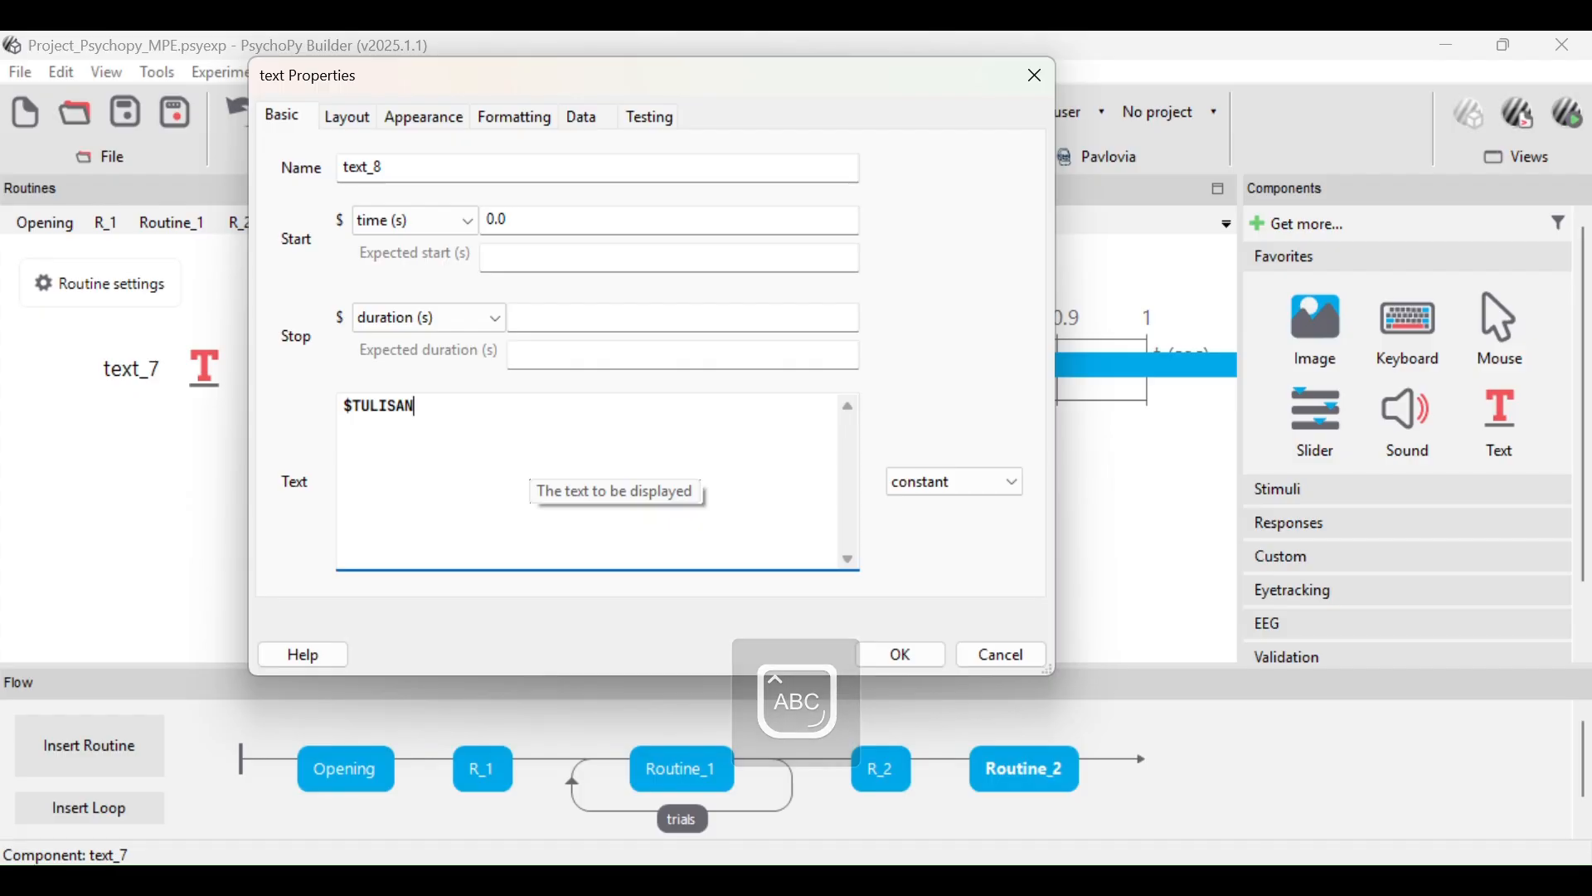
{"action": "left_click", "coordinate": [999, 484]}
{"action": "left_click", "coordinate": [988, 522]}
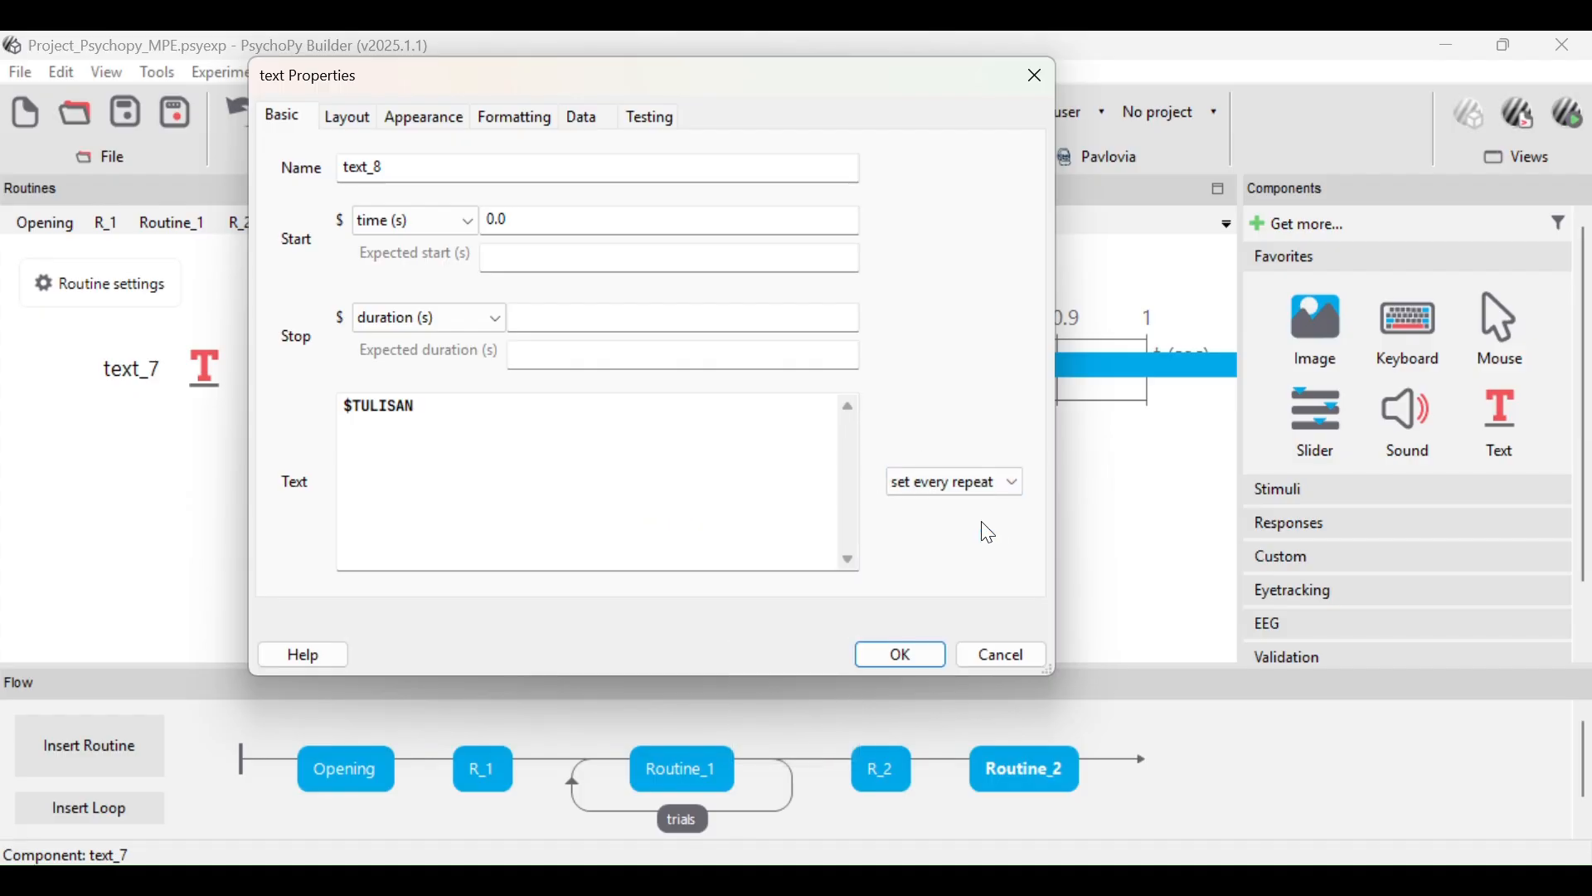
- Set the text component's letter height to 0.04 and add the component to Routine_2
{"action": "left_click", "coordinate": [350, 122]}
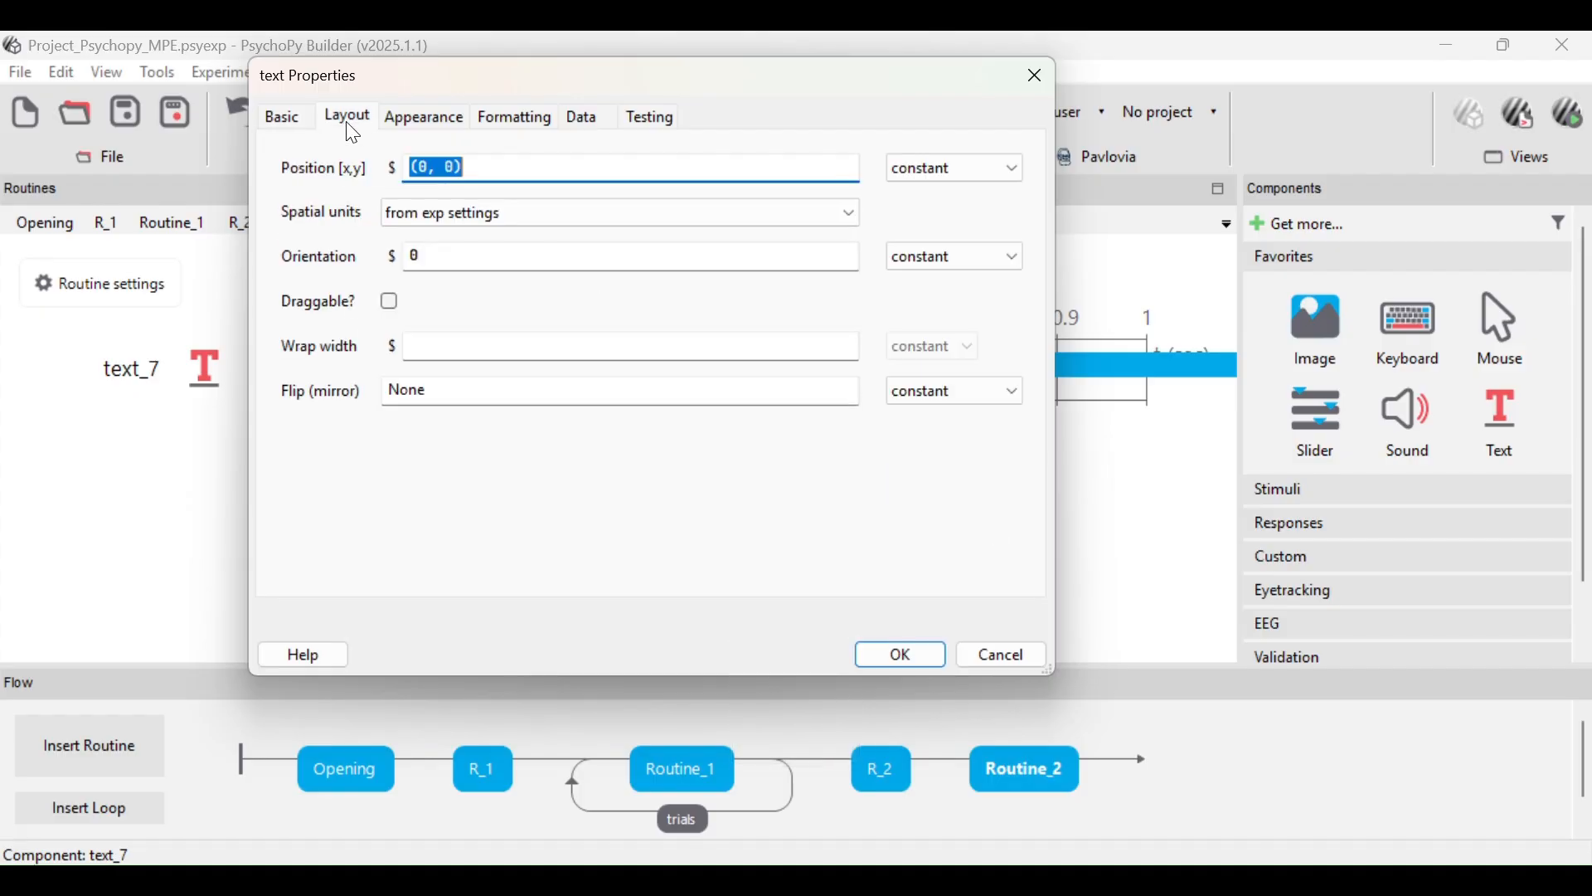
{"action": "left_click", "coordinate": [419, 118]}
{"action": "left_click", "coordinate": [507, 117]}
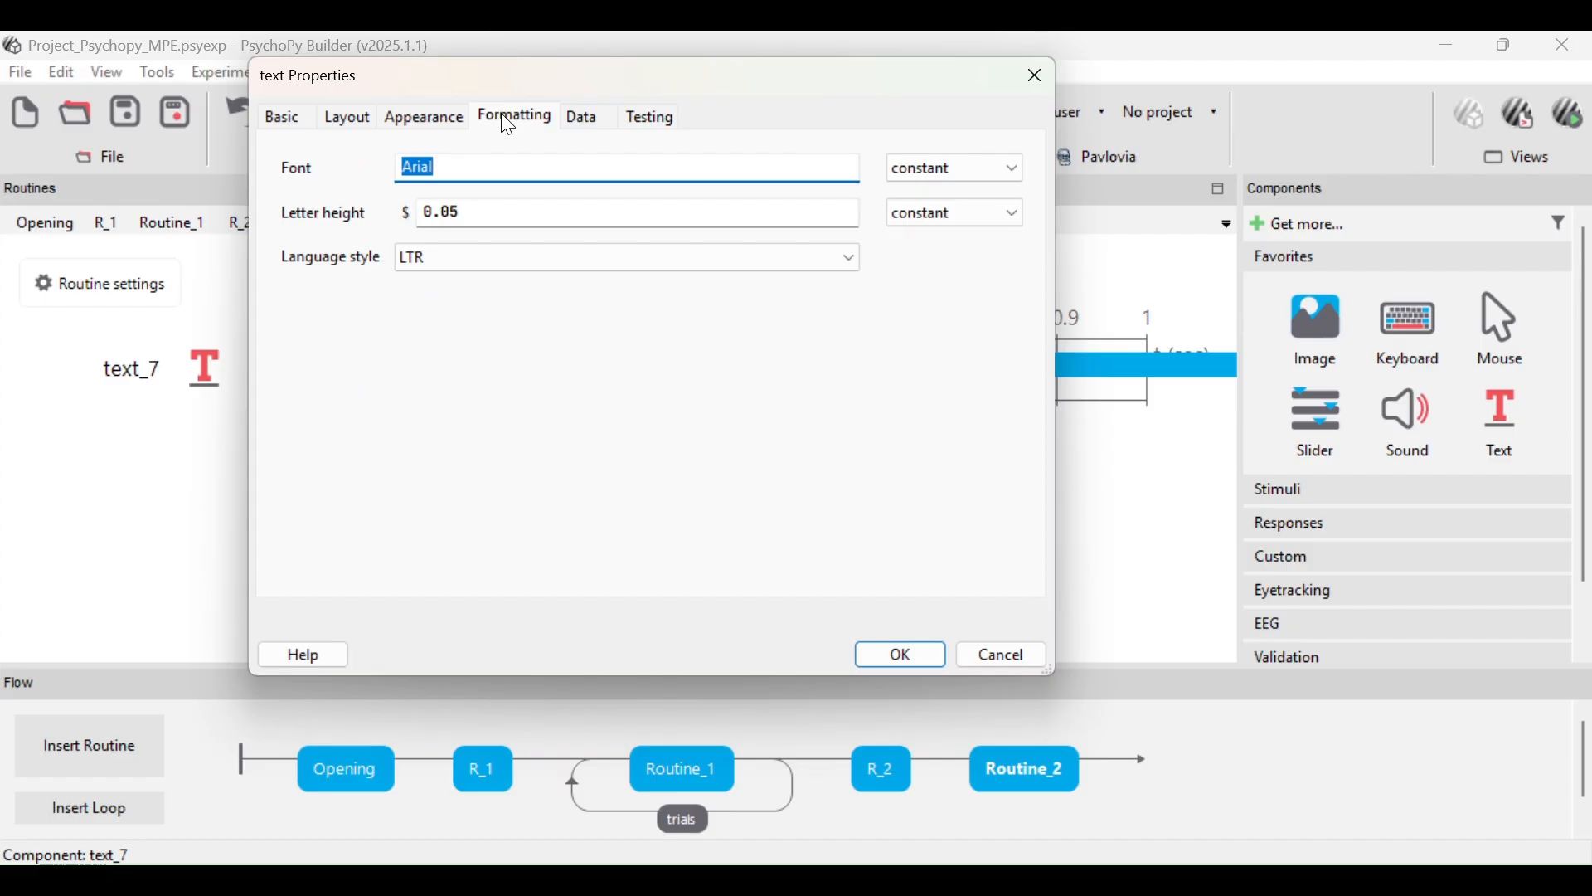
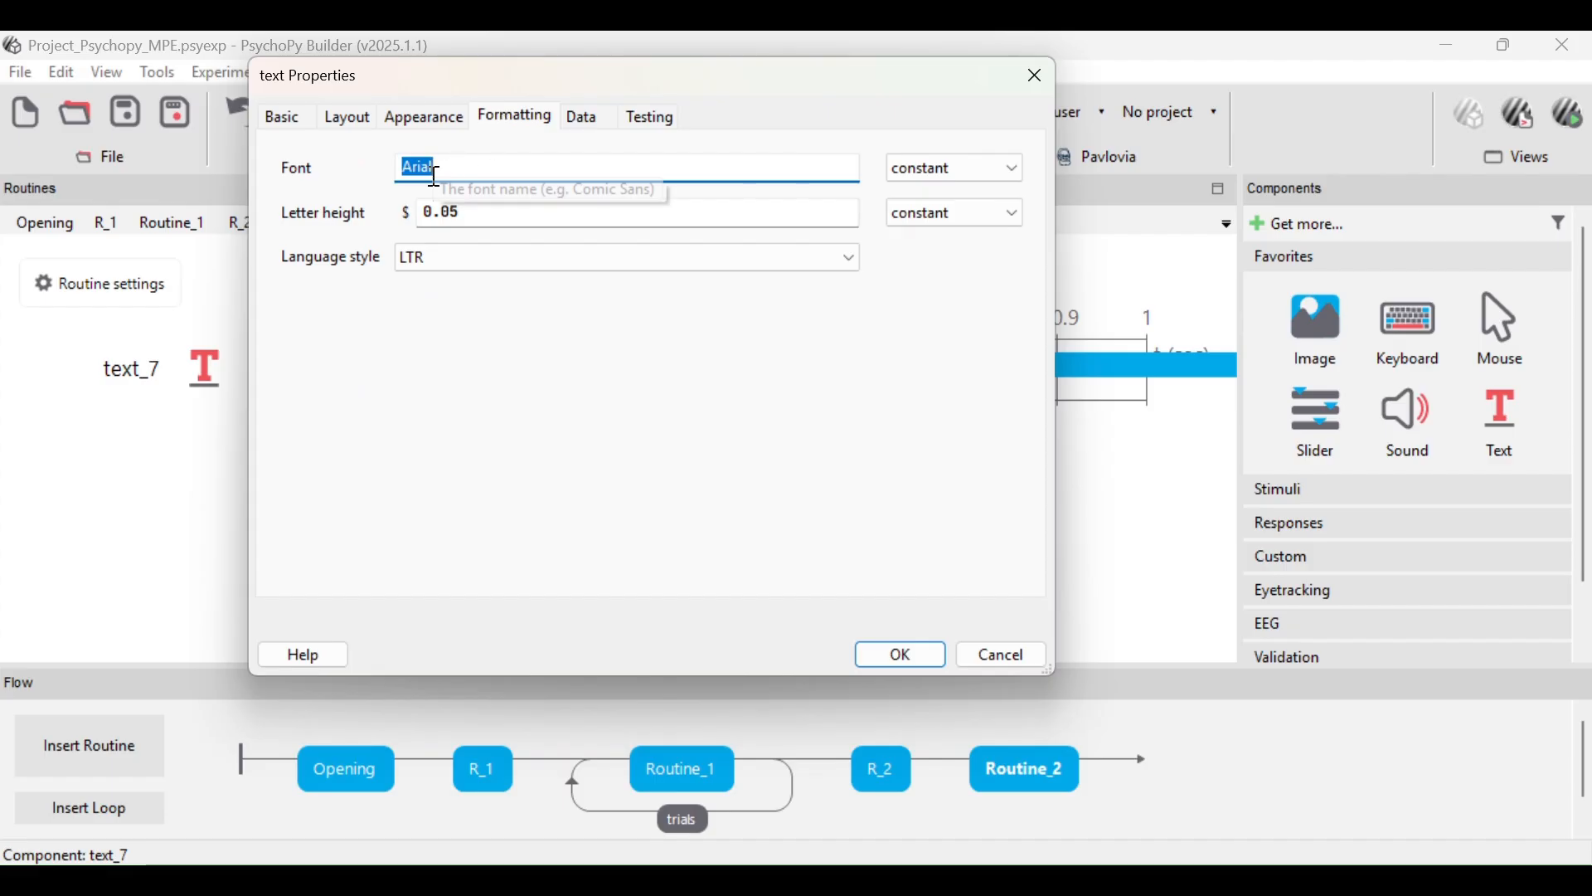
{"action": "left_click", "coordinate": [484, 213]}
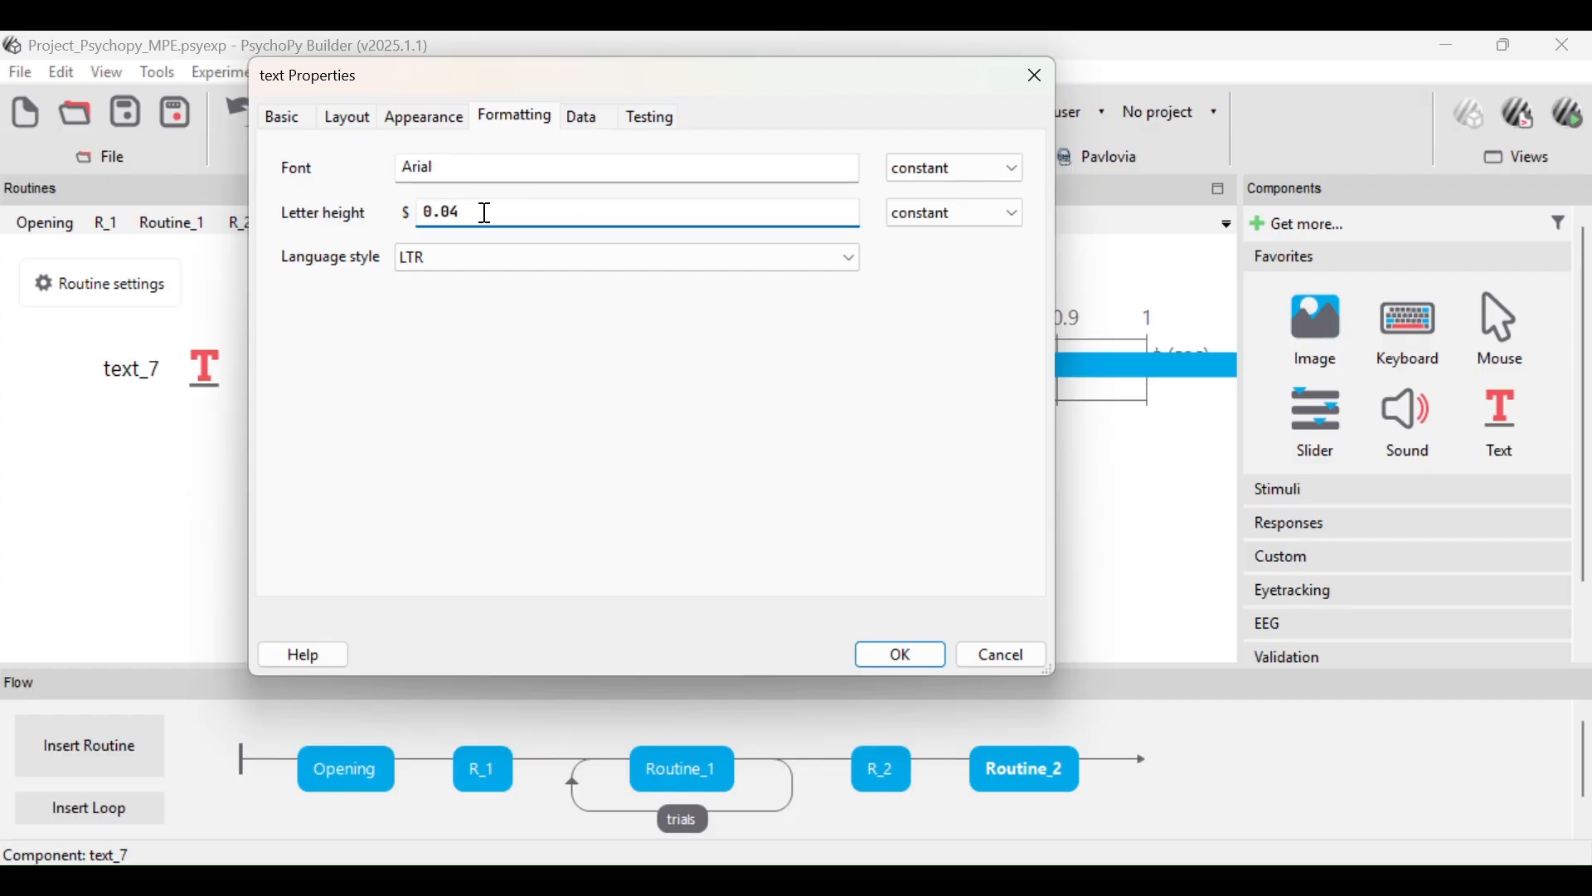
{"action": "left_click", "coordinate": [889, 648]}
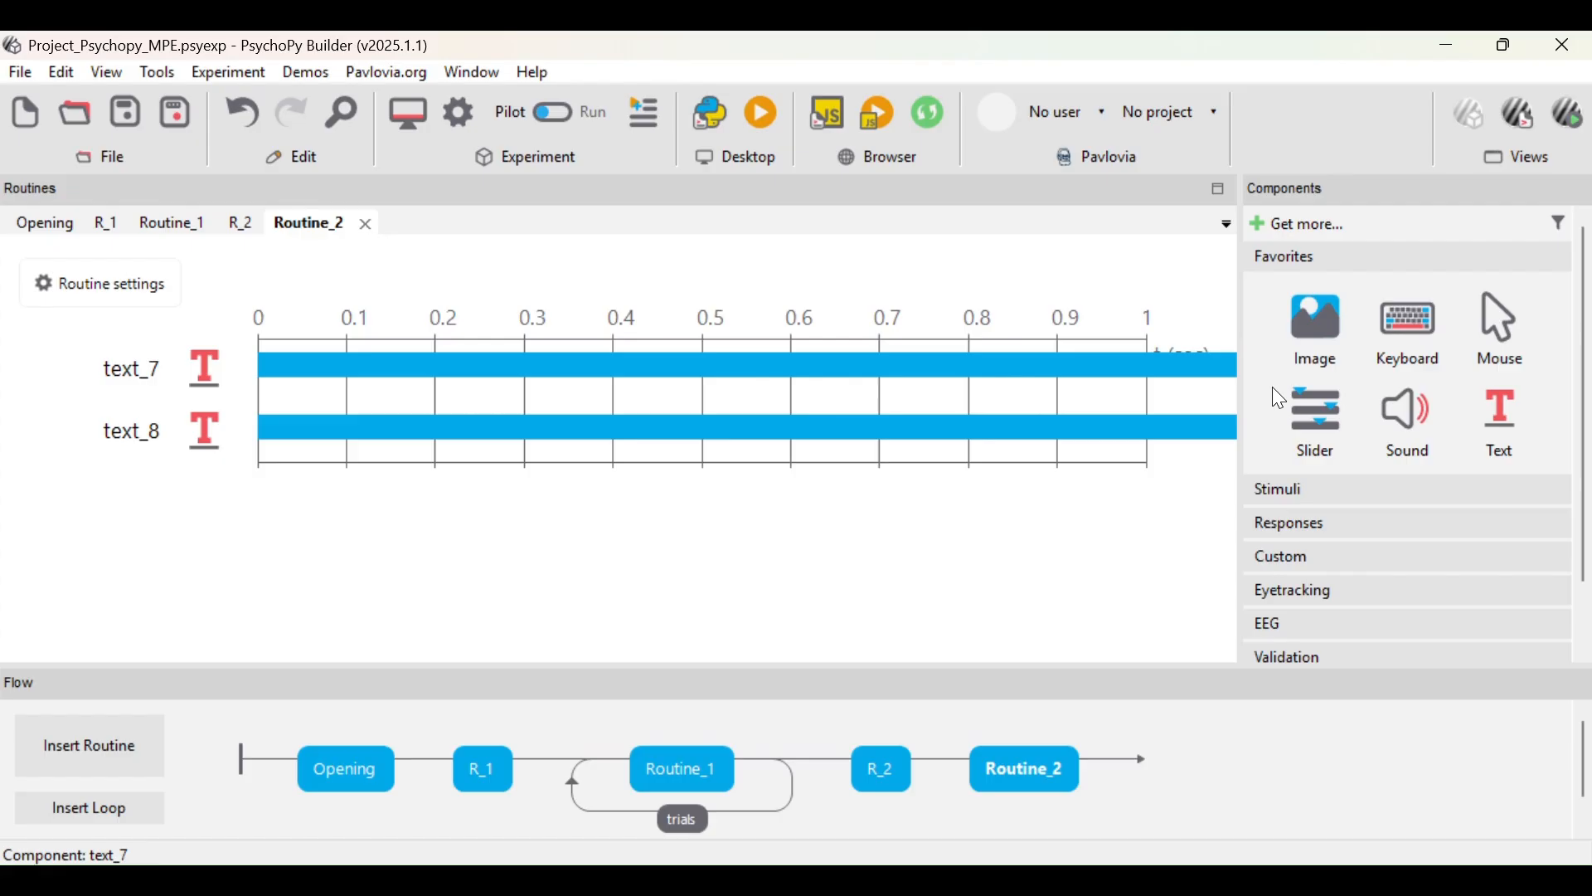
- Create a slider component in Routine_2 with the labels 'UGH', 'Gak dulu', 'Boleh lah', 'Suka', 'MANTAP'
{"action": "left_click", "coordinate": [1308, 409]}
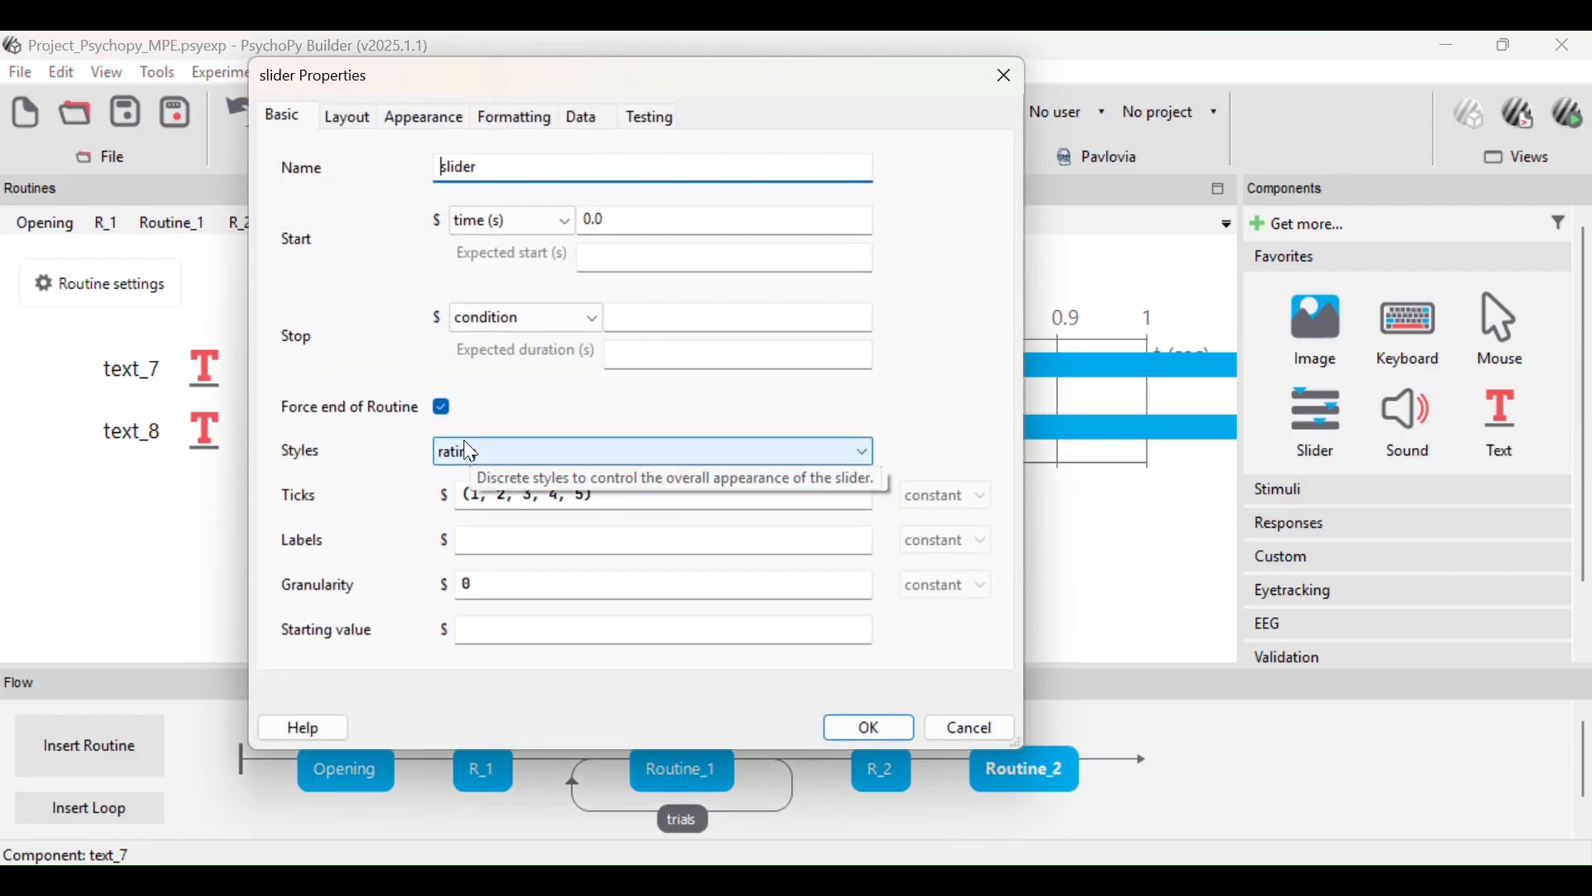
{"action": "left_click", "coordinate": [513, 550]}
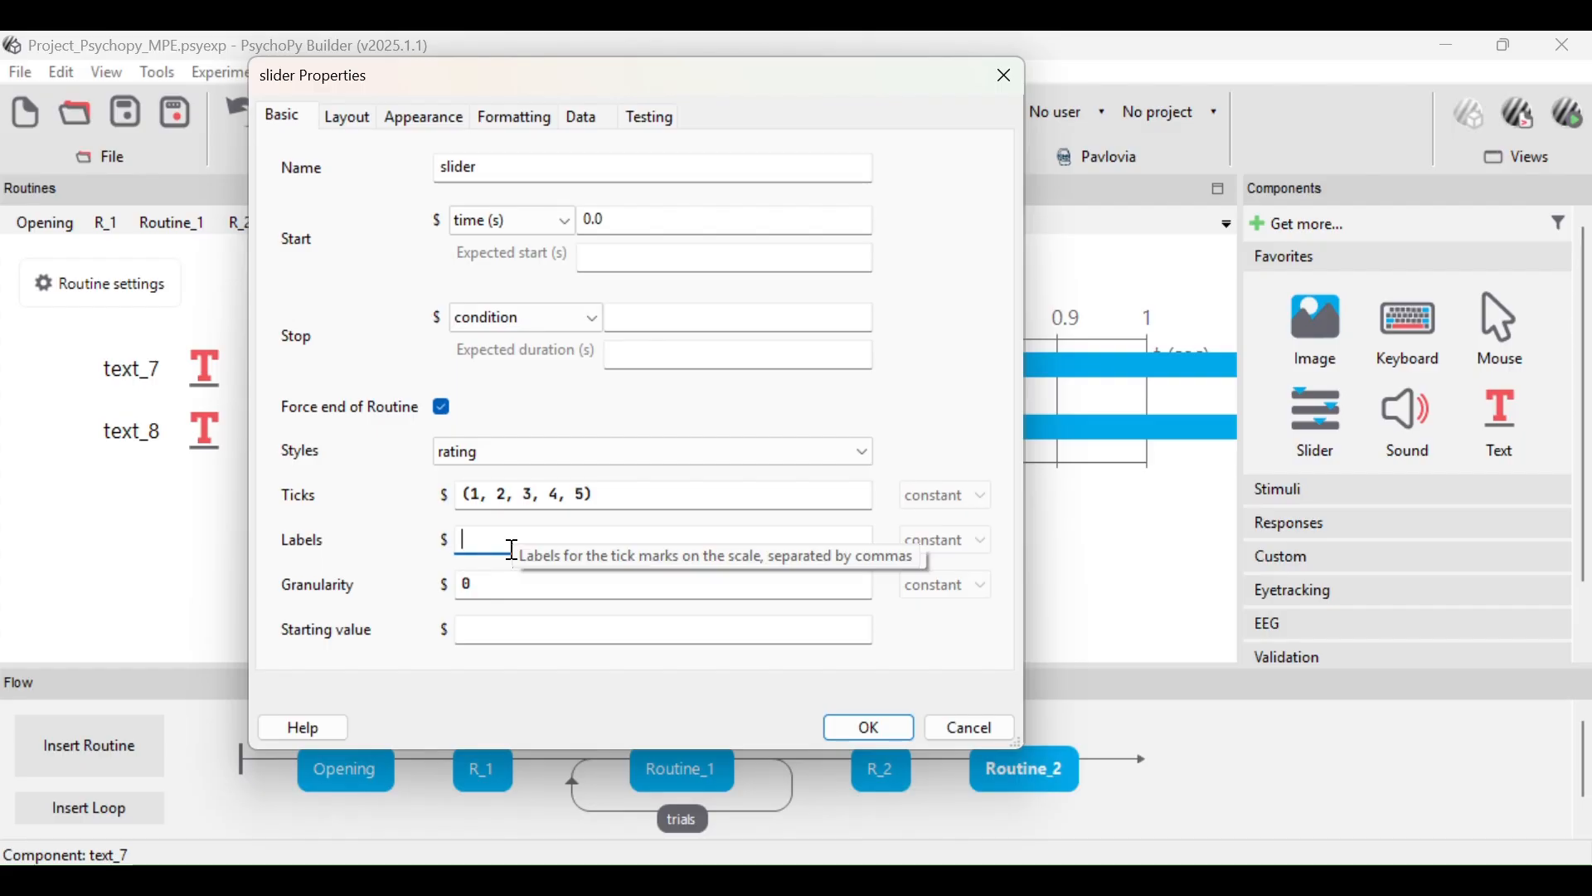
{"action": "type", "text": "'"}
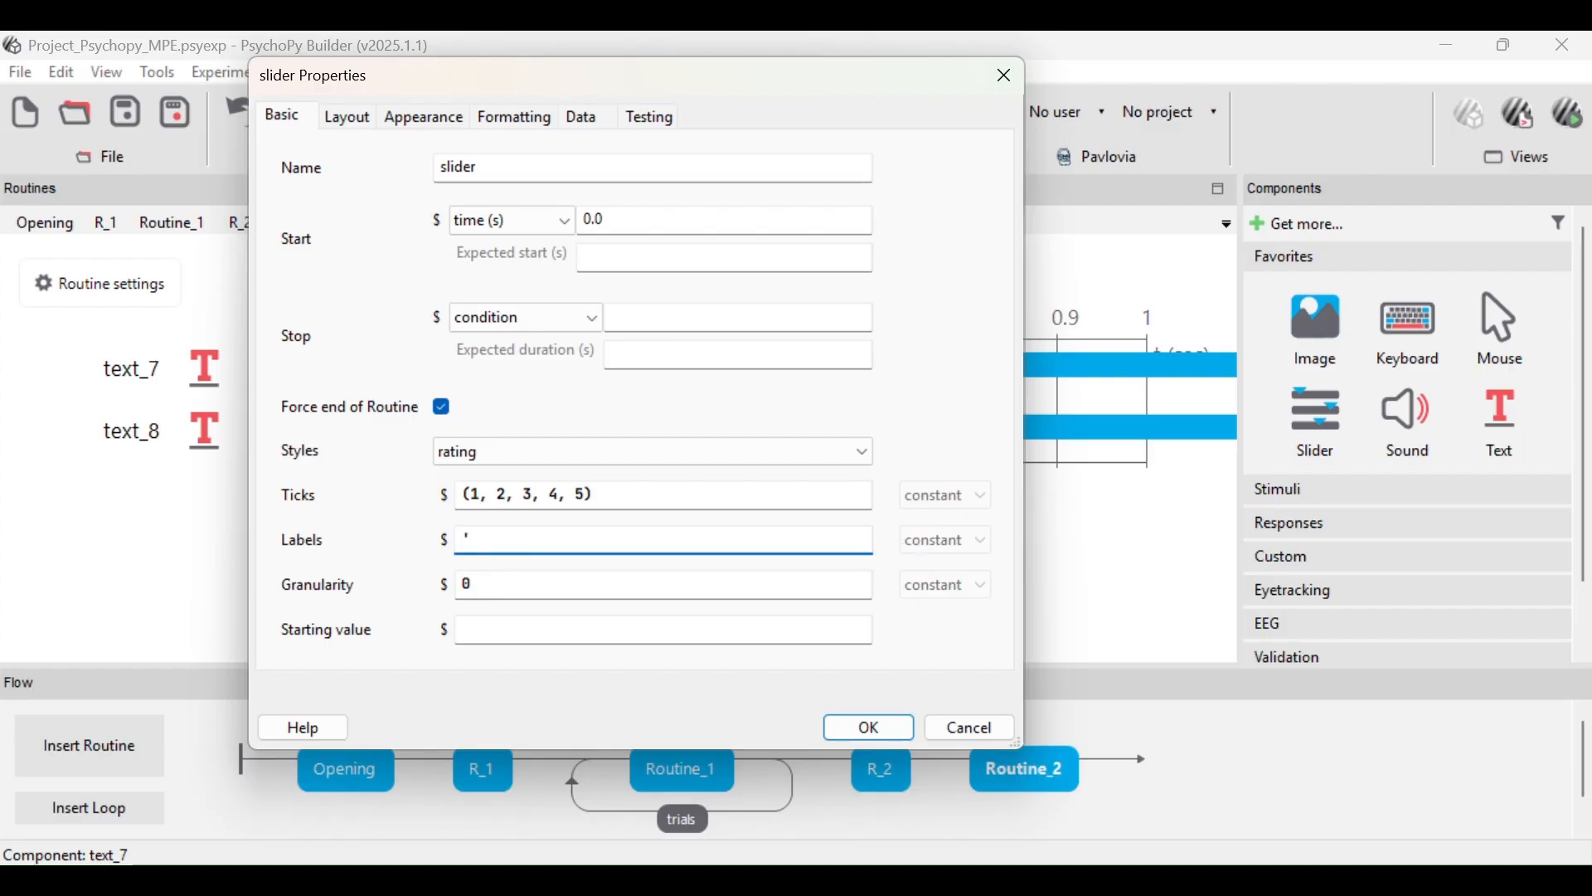
{"action": "type", "text": "UGH"}
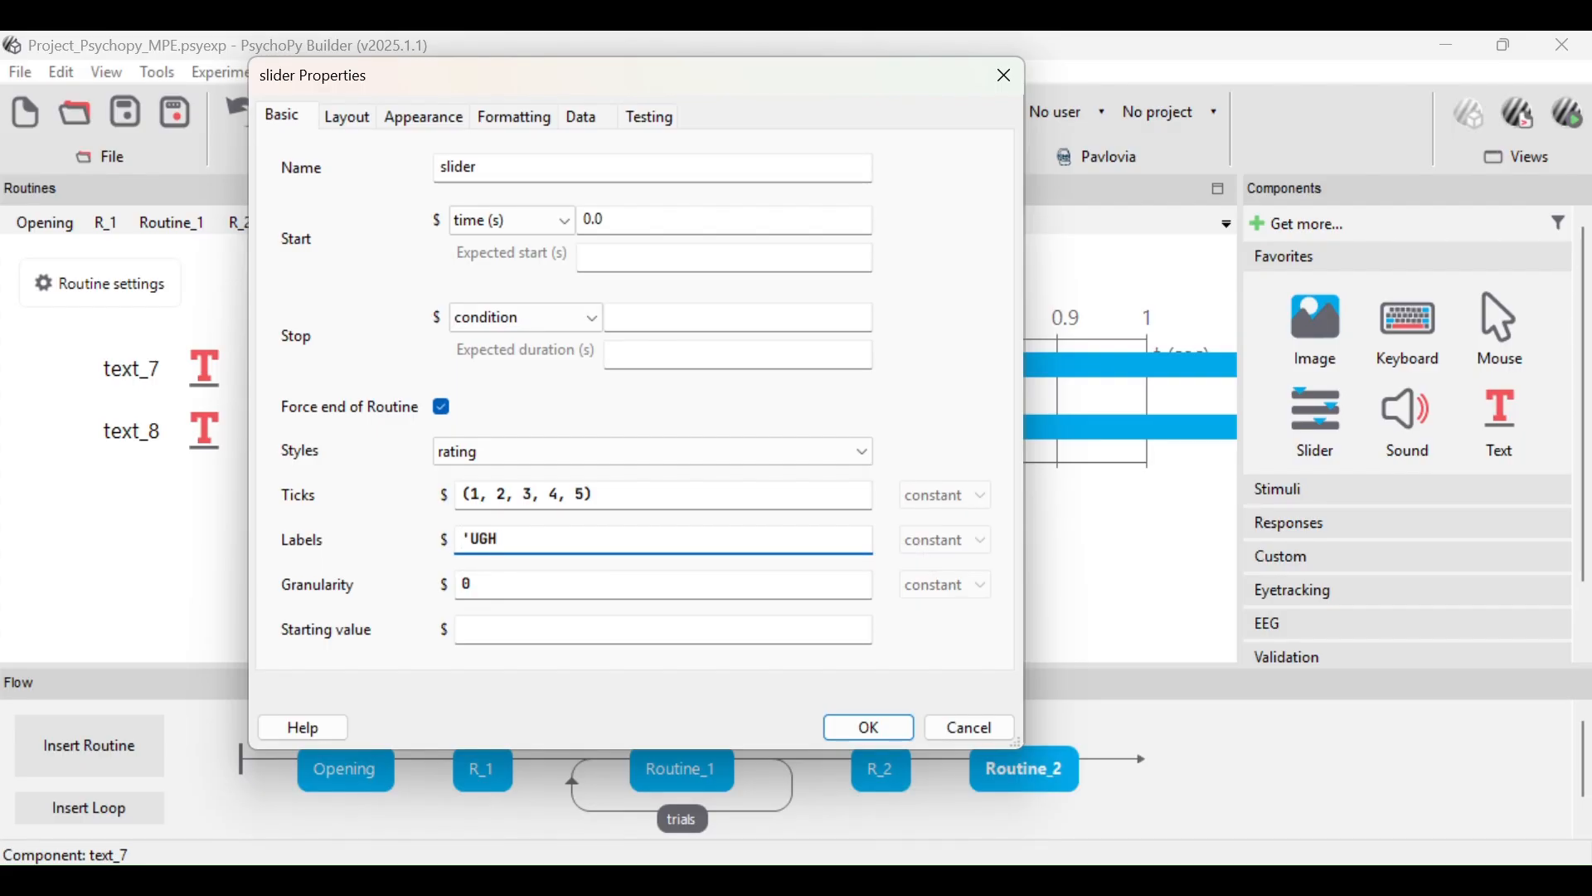
{"action": "type", "text": "', 'G"}
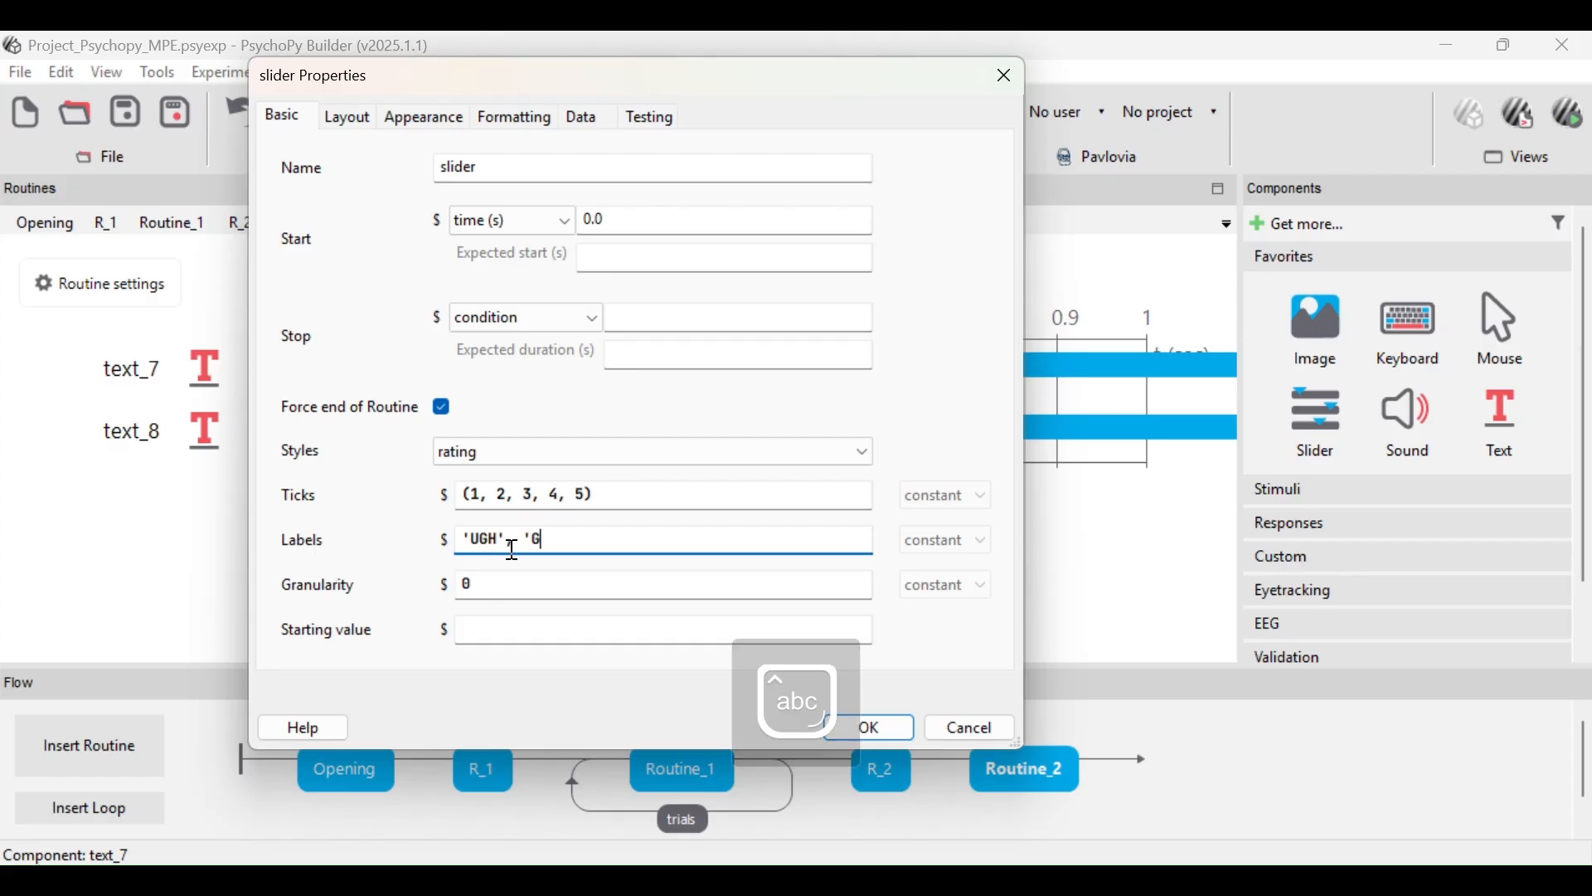
{"action": "type", "text": "ak dulu', '"}
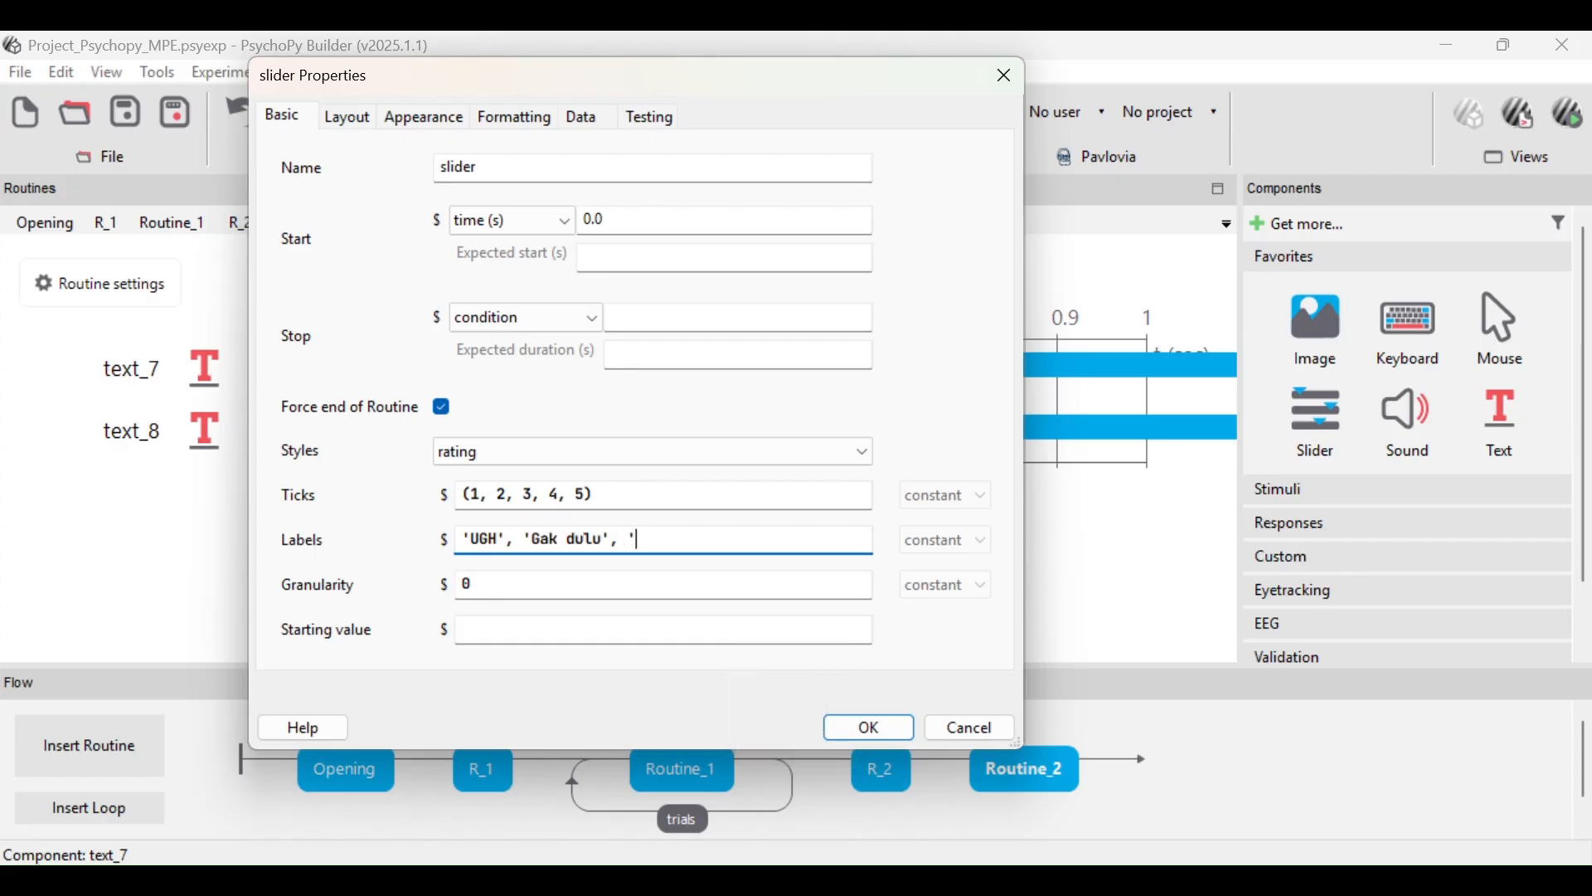
{"action": "type", "text": "Boleh lah"}
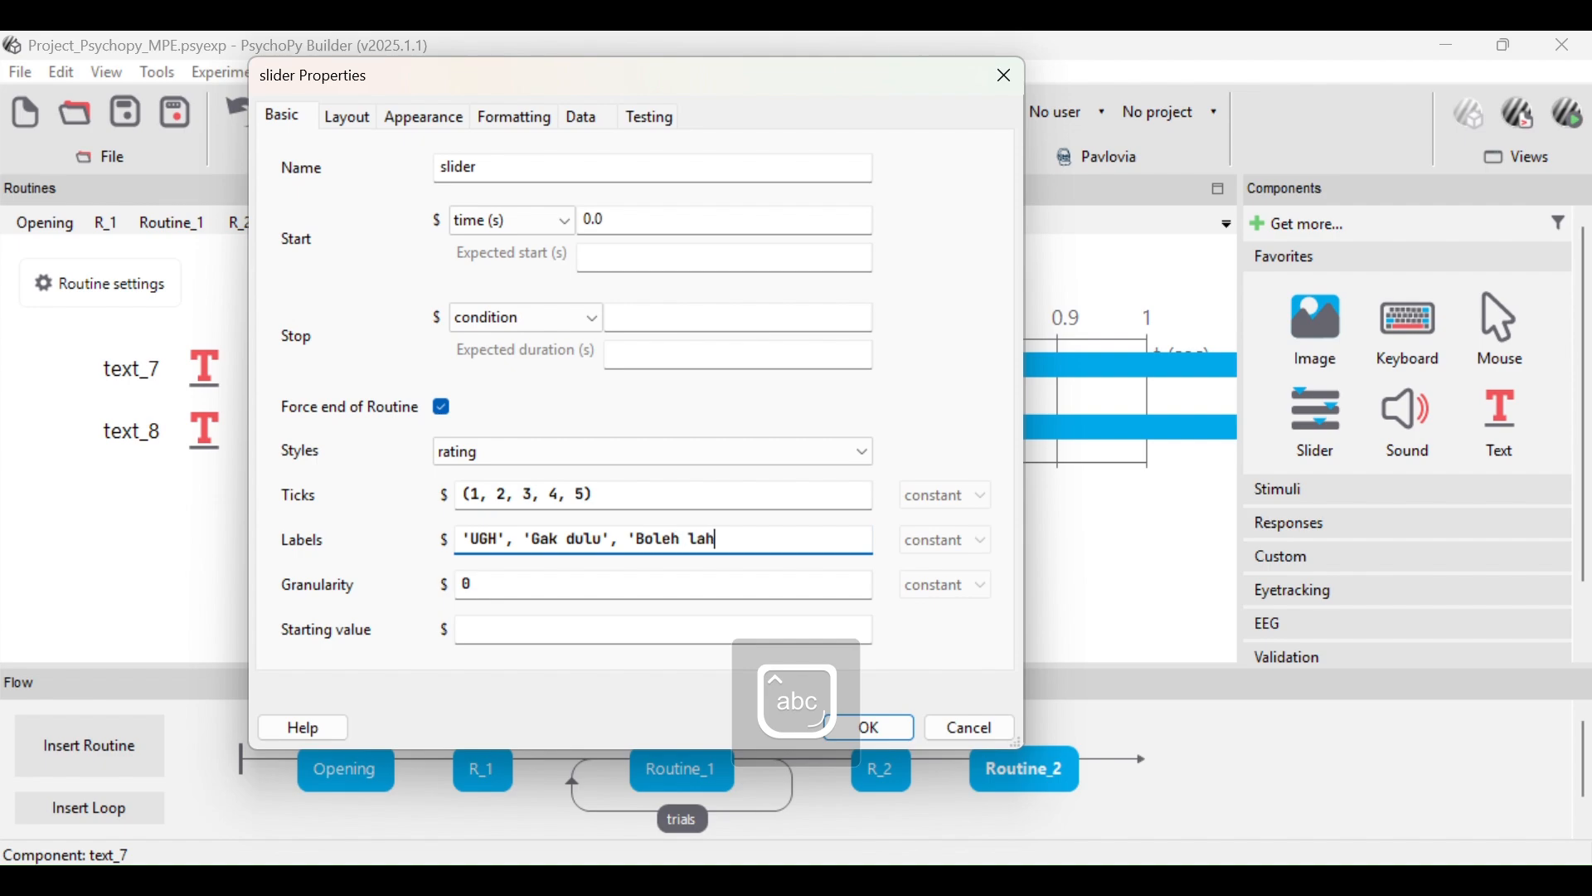
{"action": "type", "text": "', 'Suka',"}
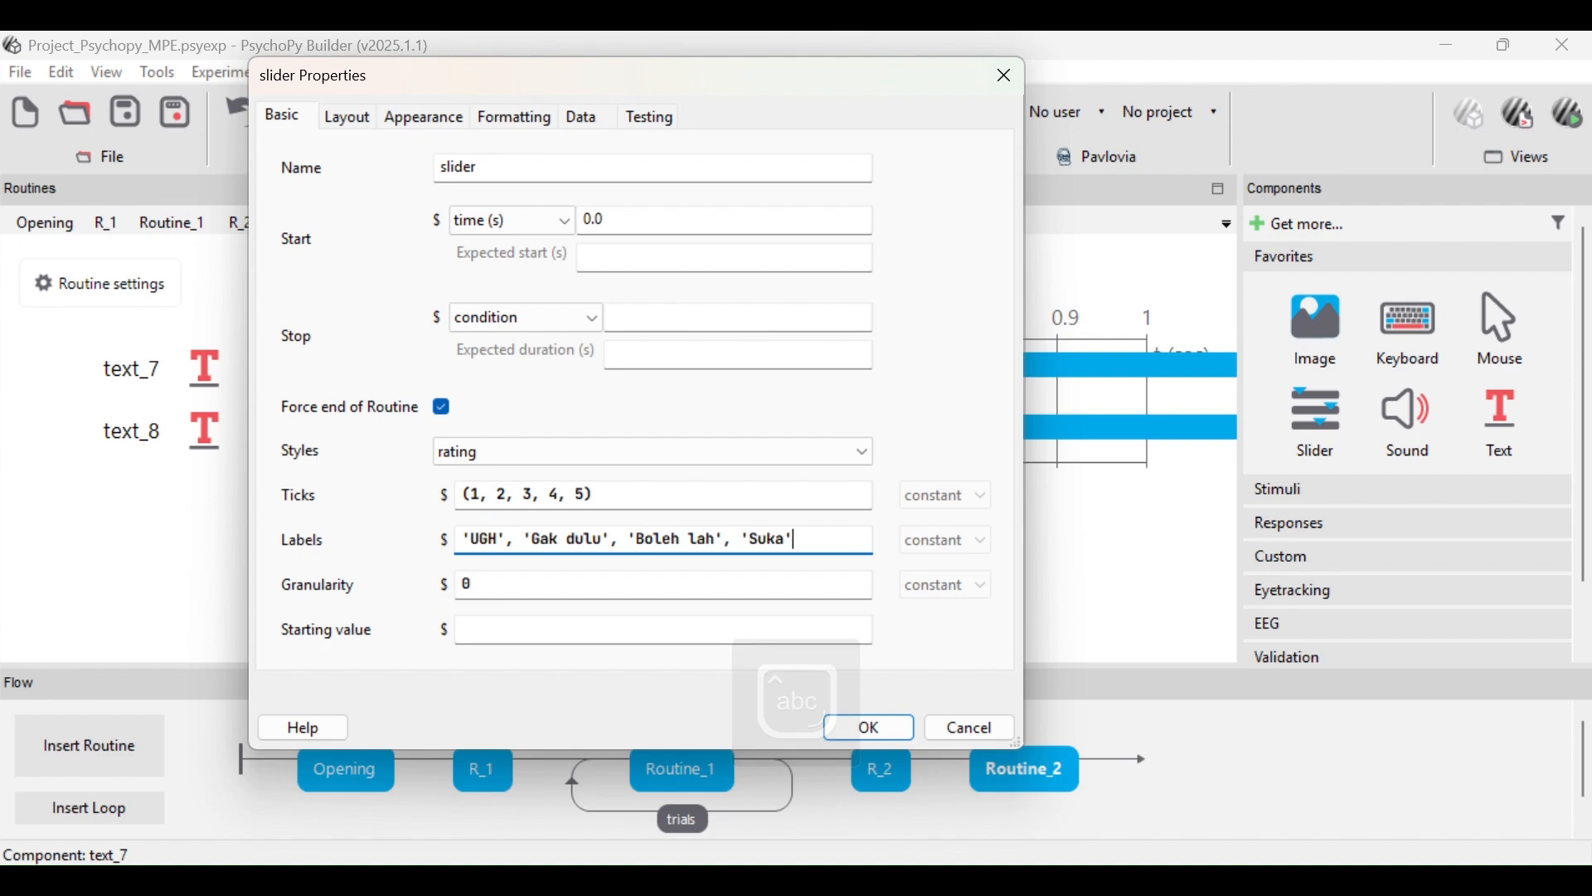
{"action": "type", "text": " 'MANTAP'"}
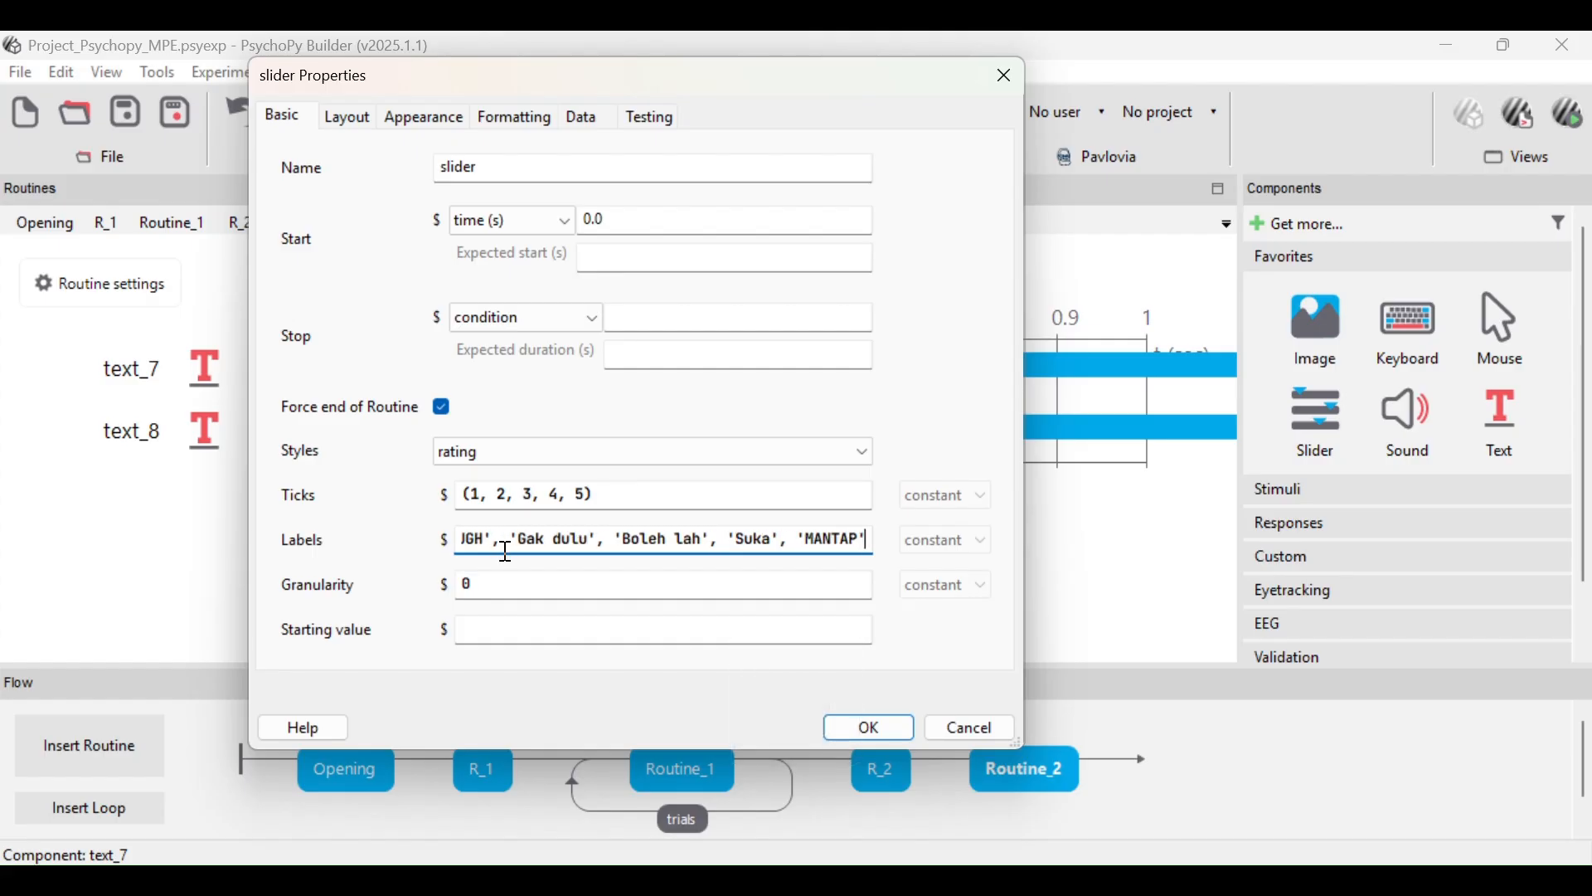
- Set the slider's position to (0, -0.2) and its label letter height to 0.03
{"action": "left_click", "coordinate": [355, 120]}
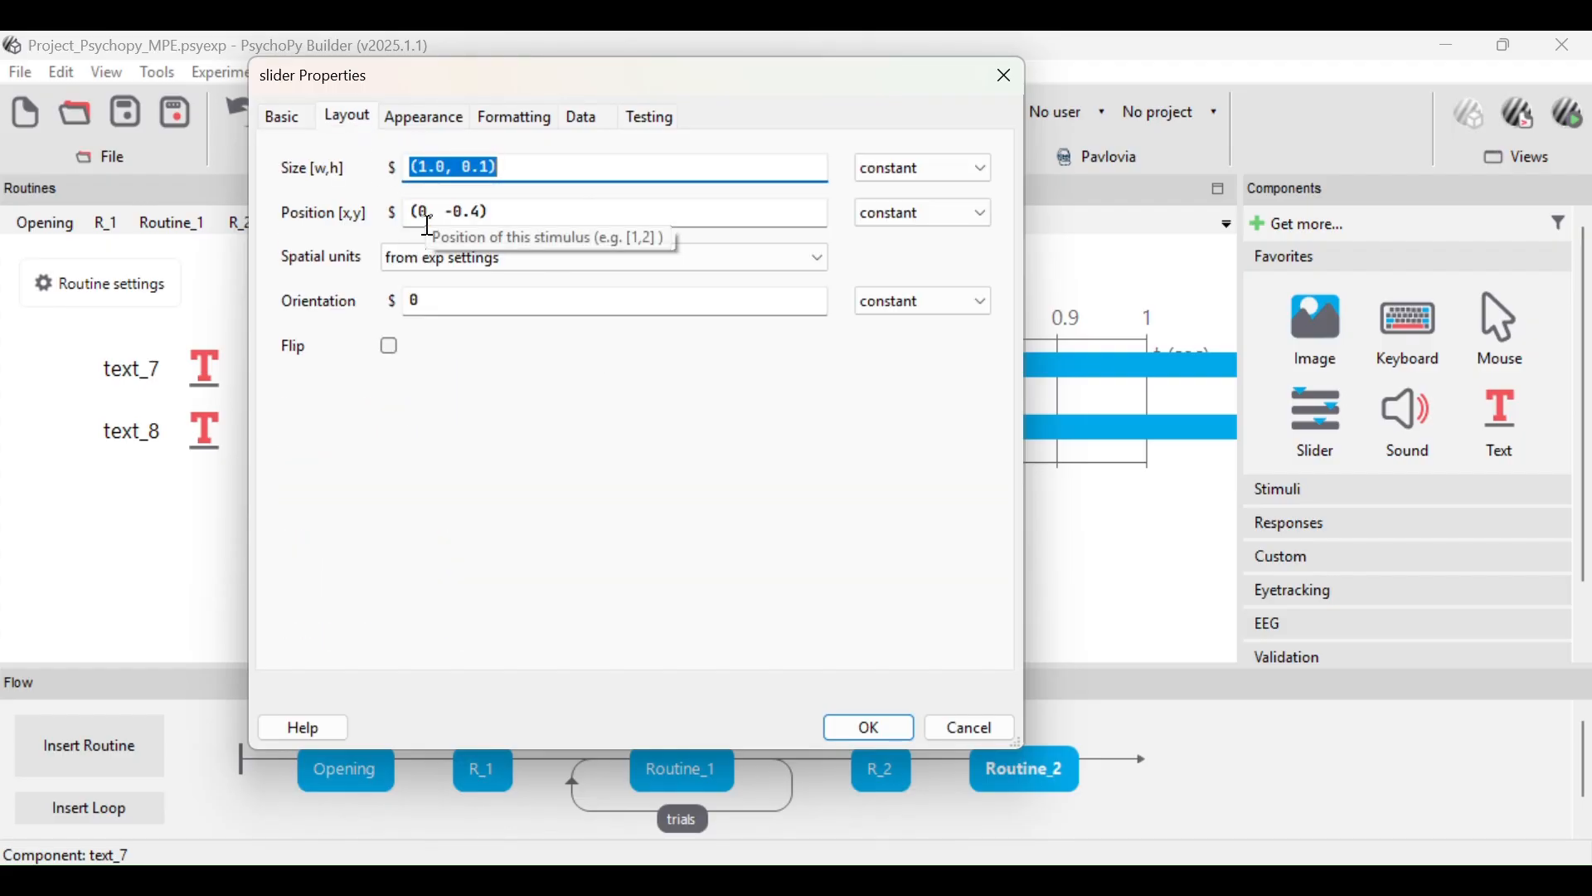
{"action": "left_click", "coordinate": [479, 213]}
{"action": "key", "text": "BackSpace"}
{"action": "type", "text": "2"}
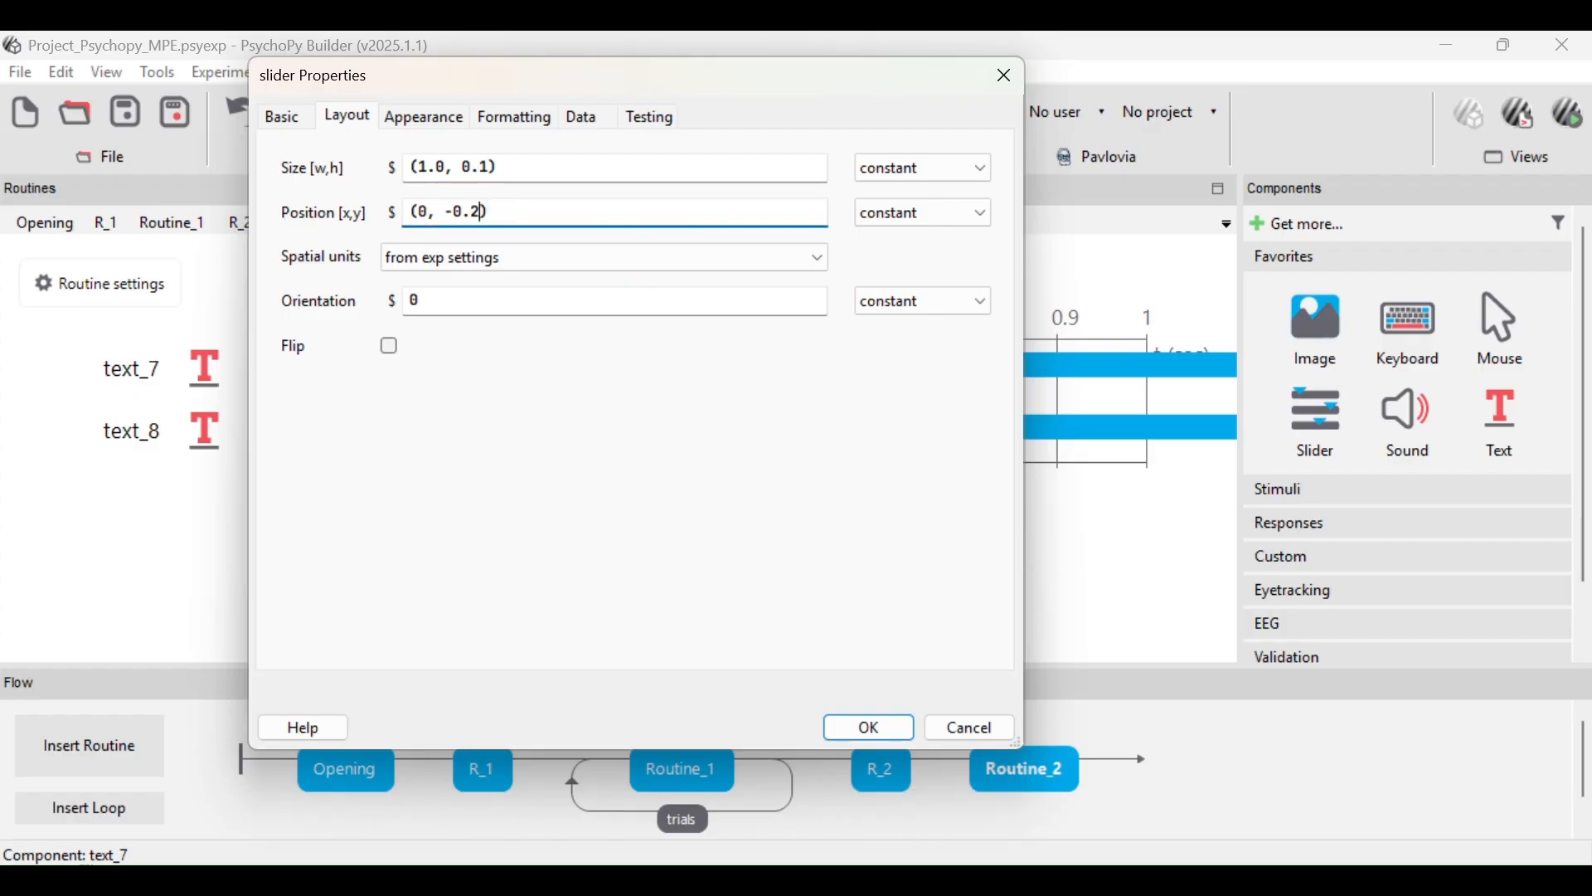
{"action": "left_click", "coordinate": [539, 120]}
{"action": "left_click", "coordinate": [465, 209]}
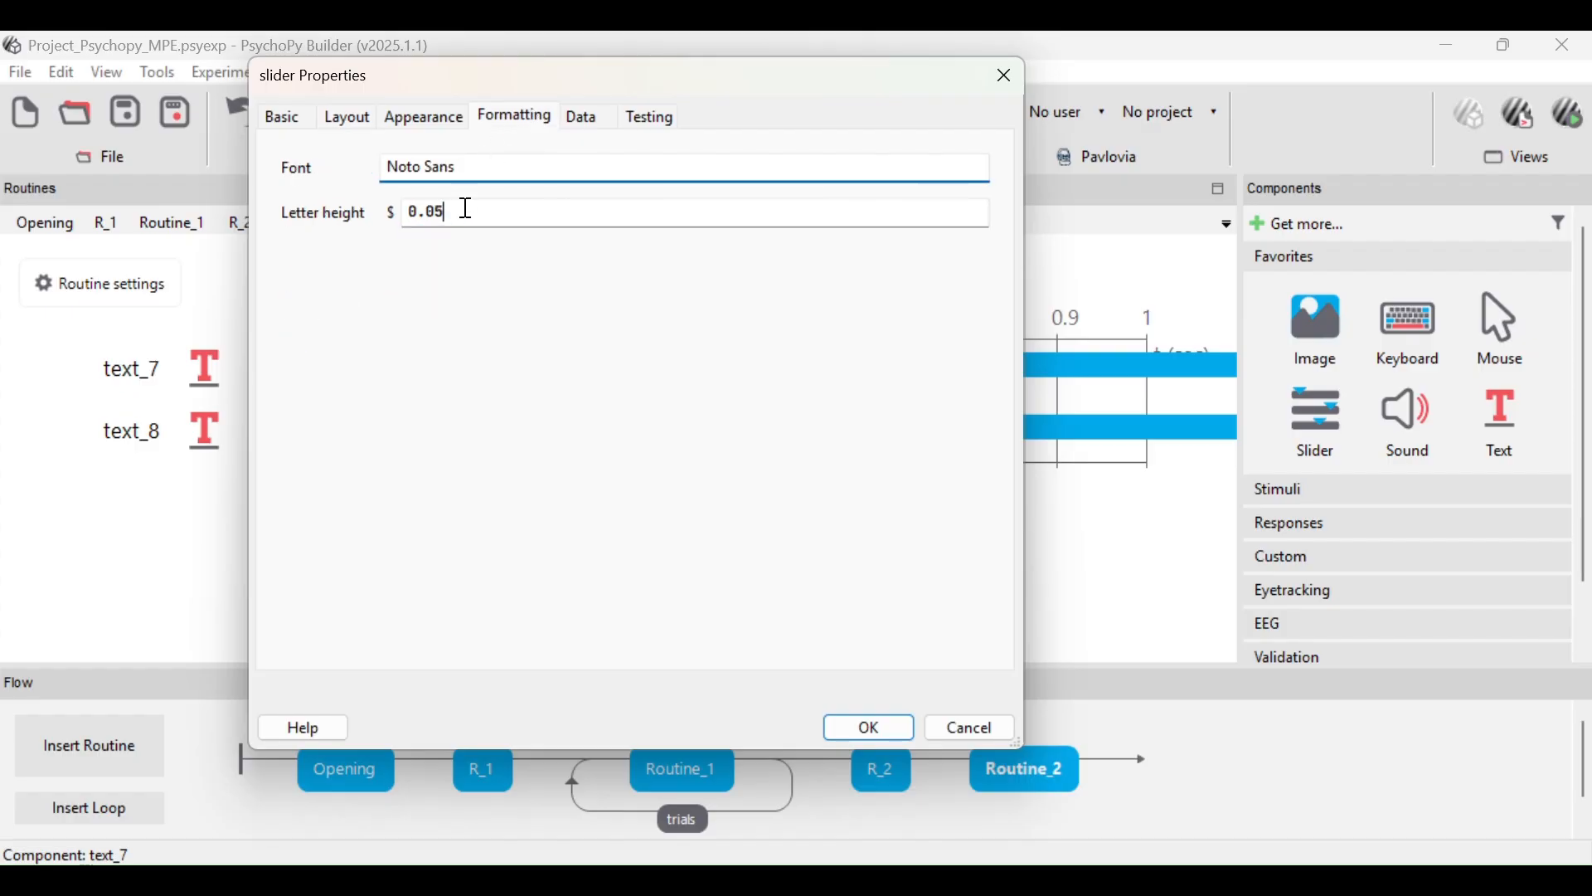
{"action": "type", "text": "3"}
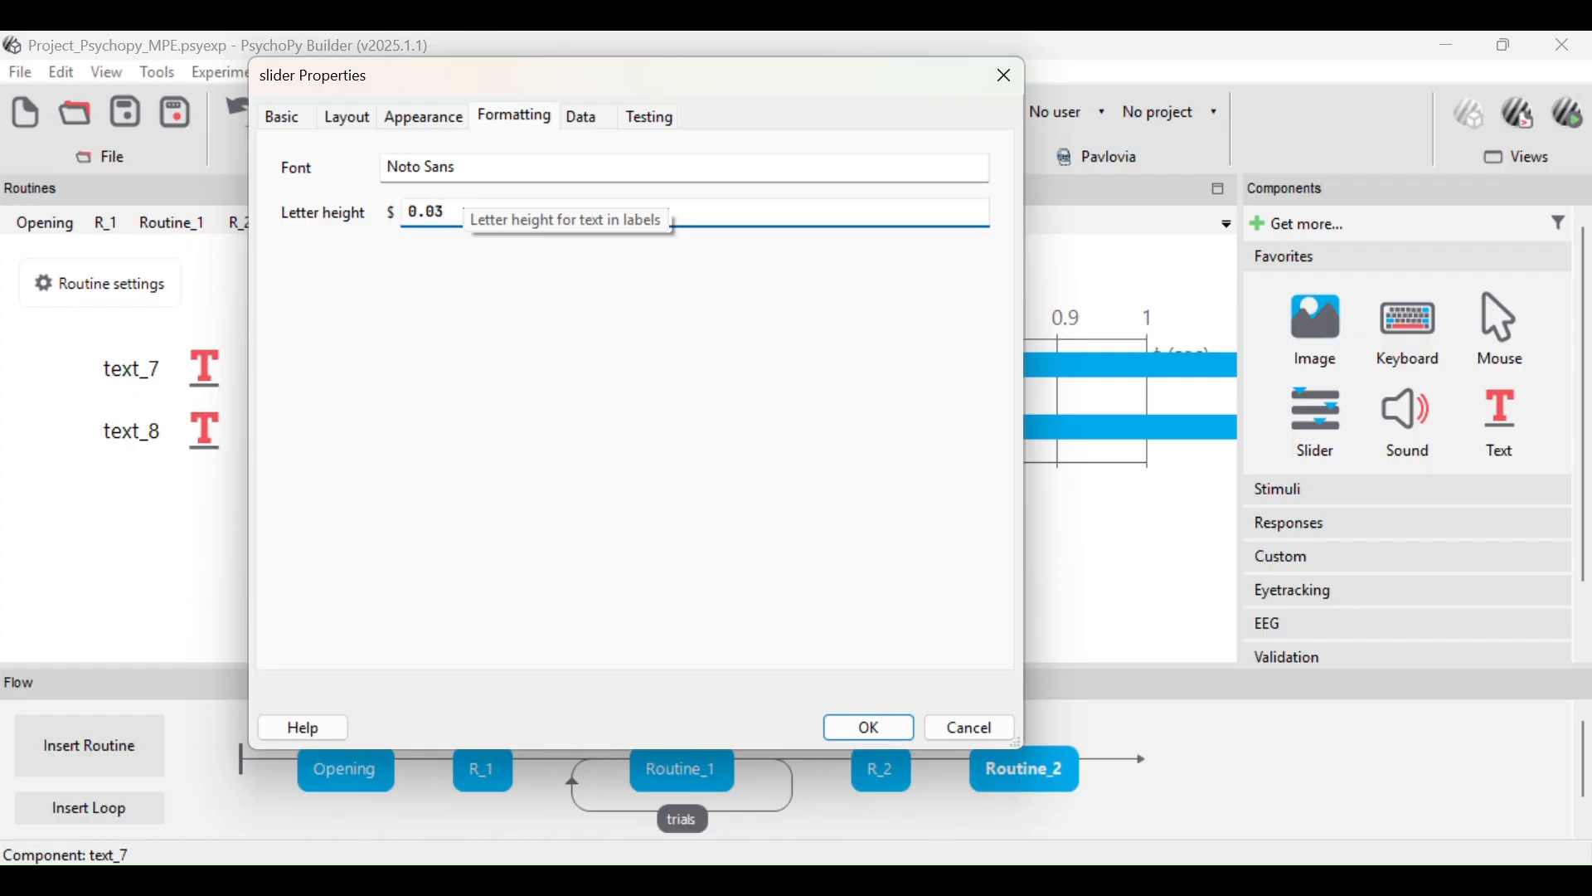
- Change the slider's label color to white, inserted as PsychoPy RGB
{"action": "left_click", "coordinate": [353, 116]}
{"action": "left_click", "coordinate": [413, 118]}
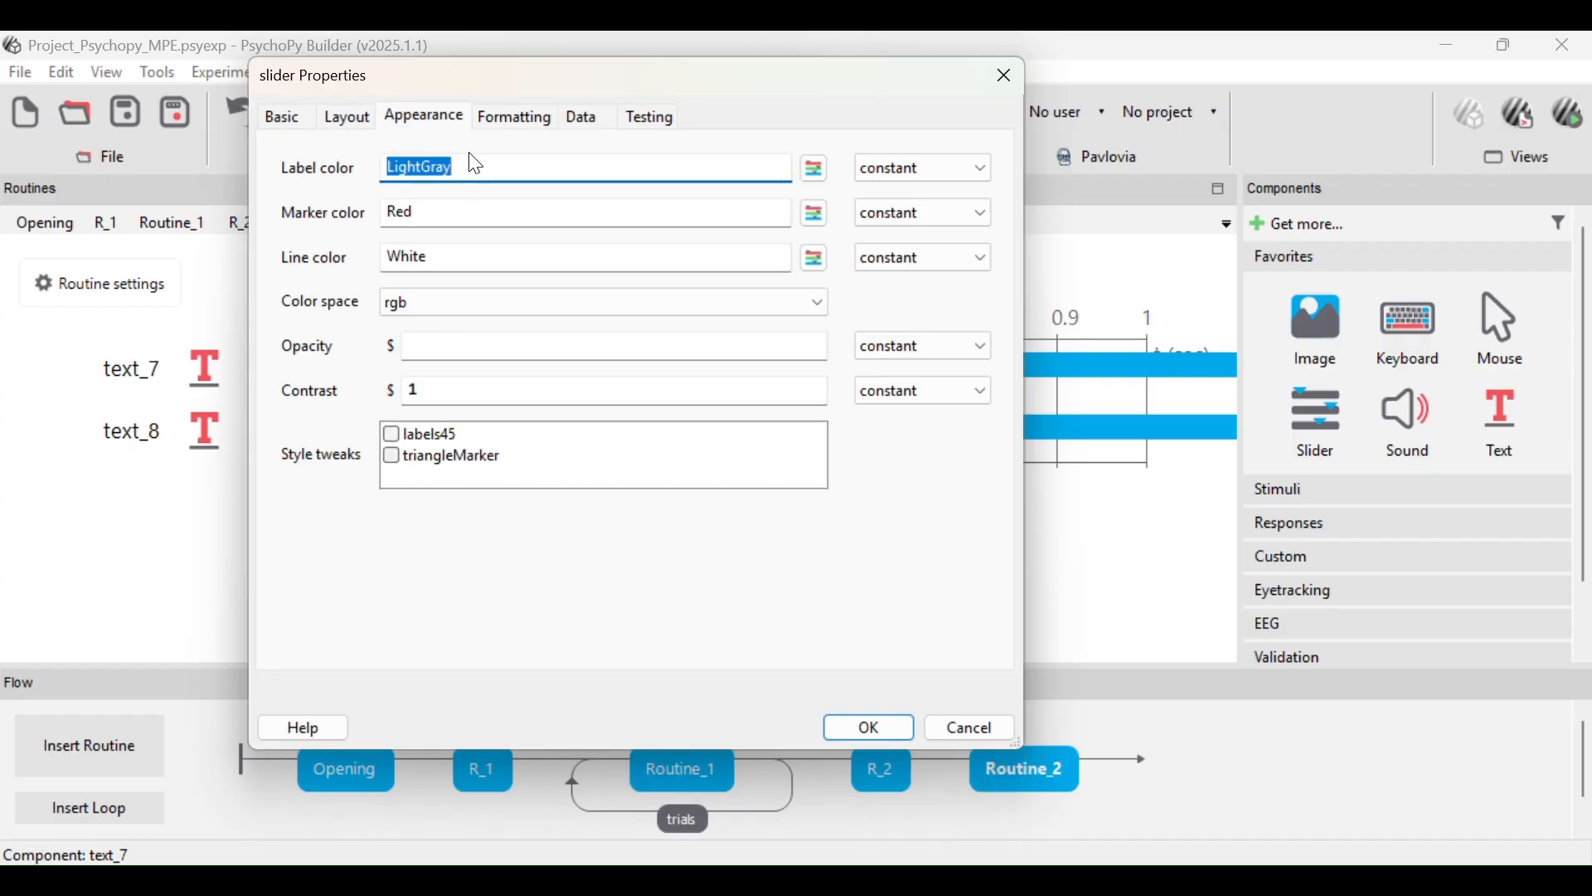
{"action": "left_click", "coordinate": [812, 166]}
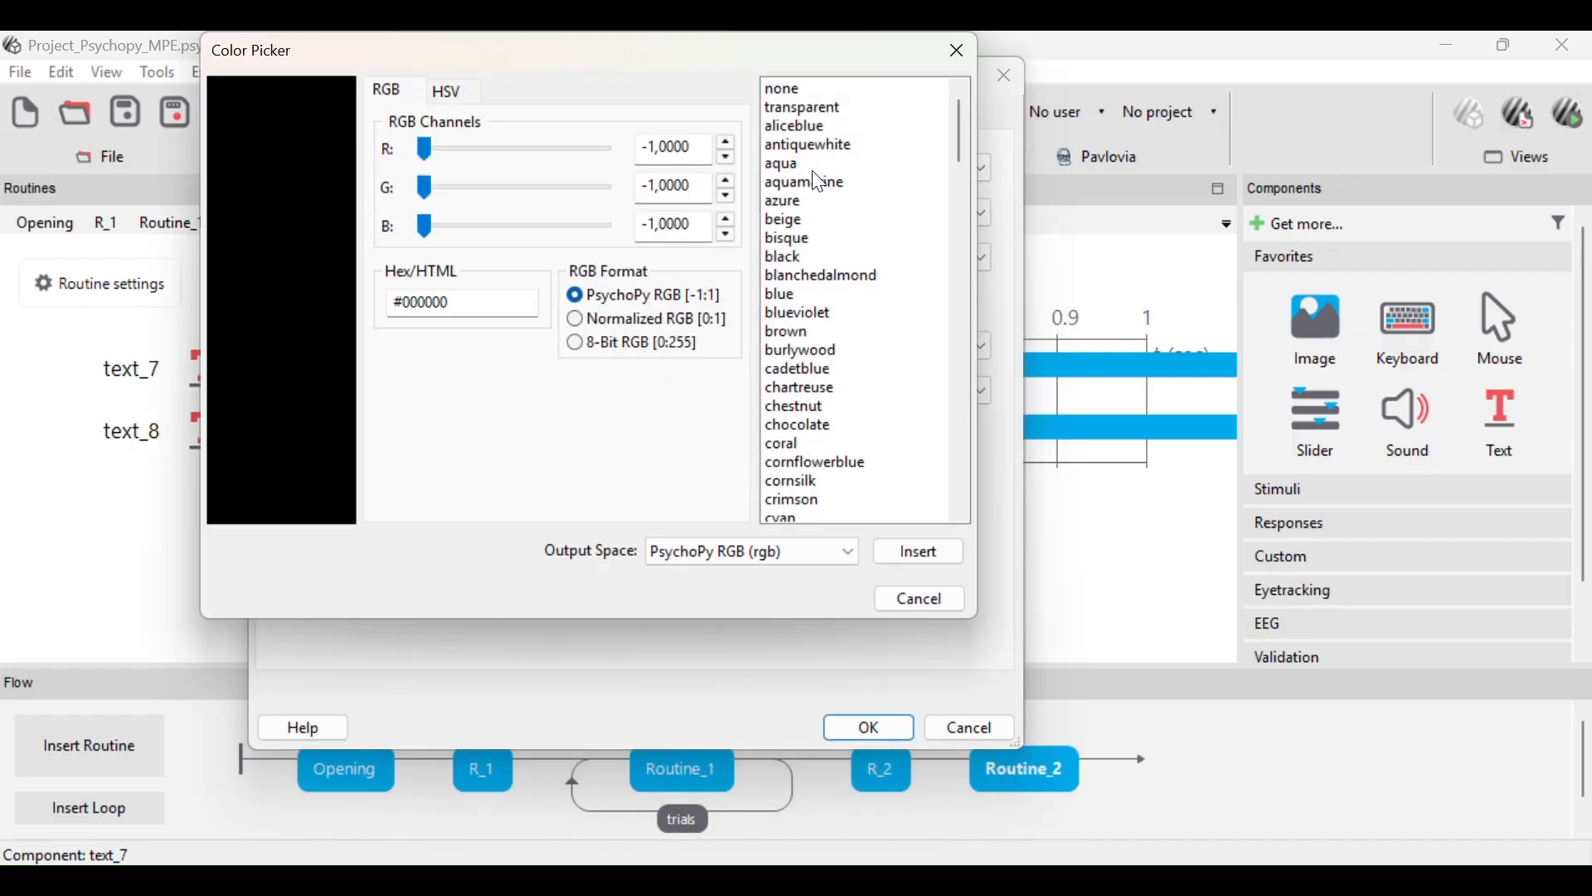
{"action": "scroll", "coordinate": [848, 354], "scroll_direction": "down", "scroll_amount": 20}
{"action": "scroll", "coordinate": [845, 350], "scroll_direction": "down", "scroll_amount": 16}
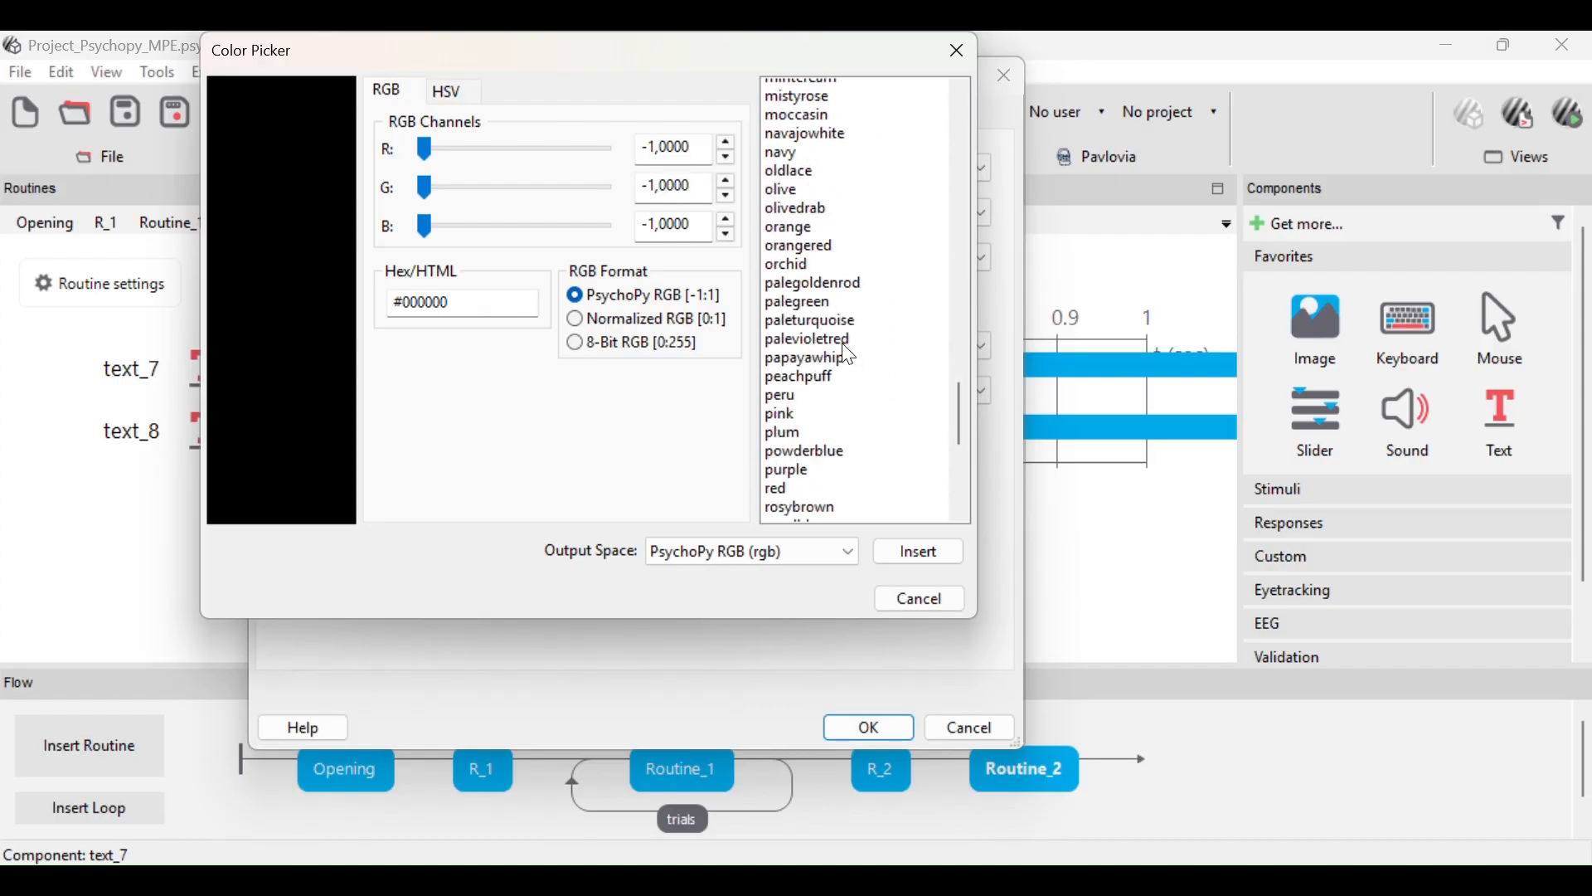
{"action": "left_click", "coordinate": [788, 446]}
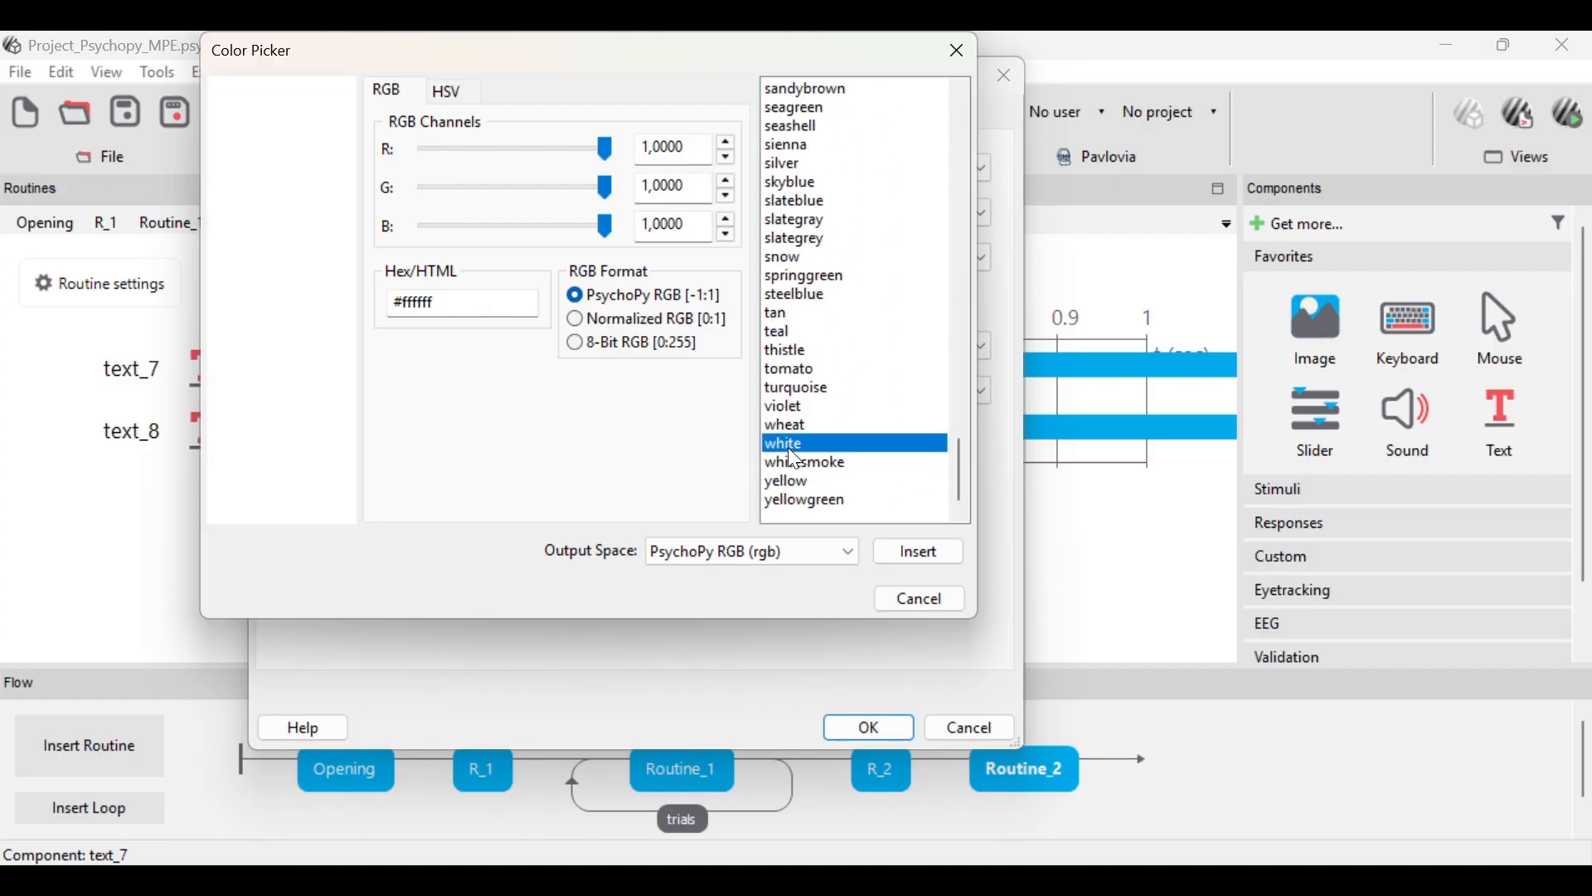
{"action": "left_click", "coordinate": [908, 555]}
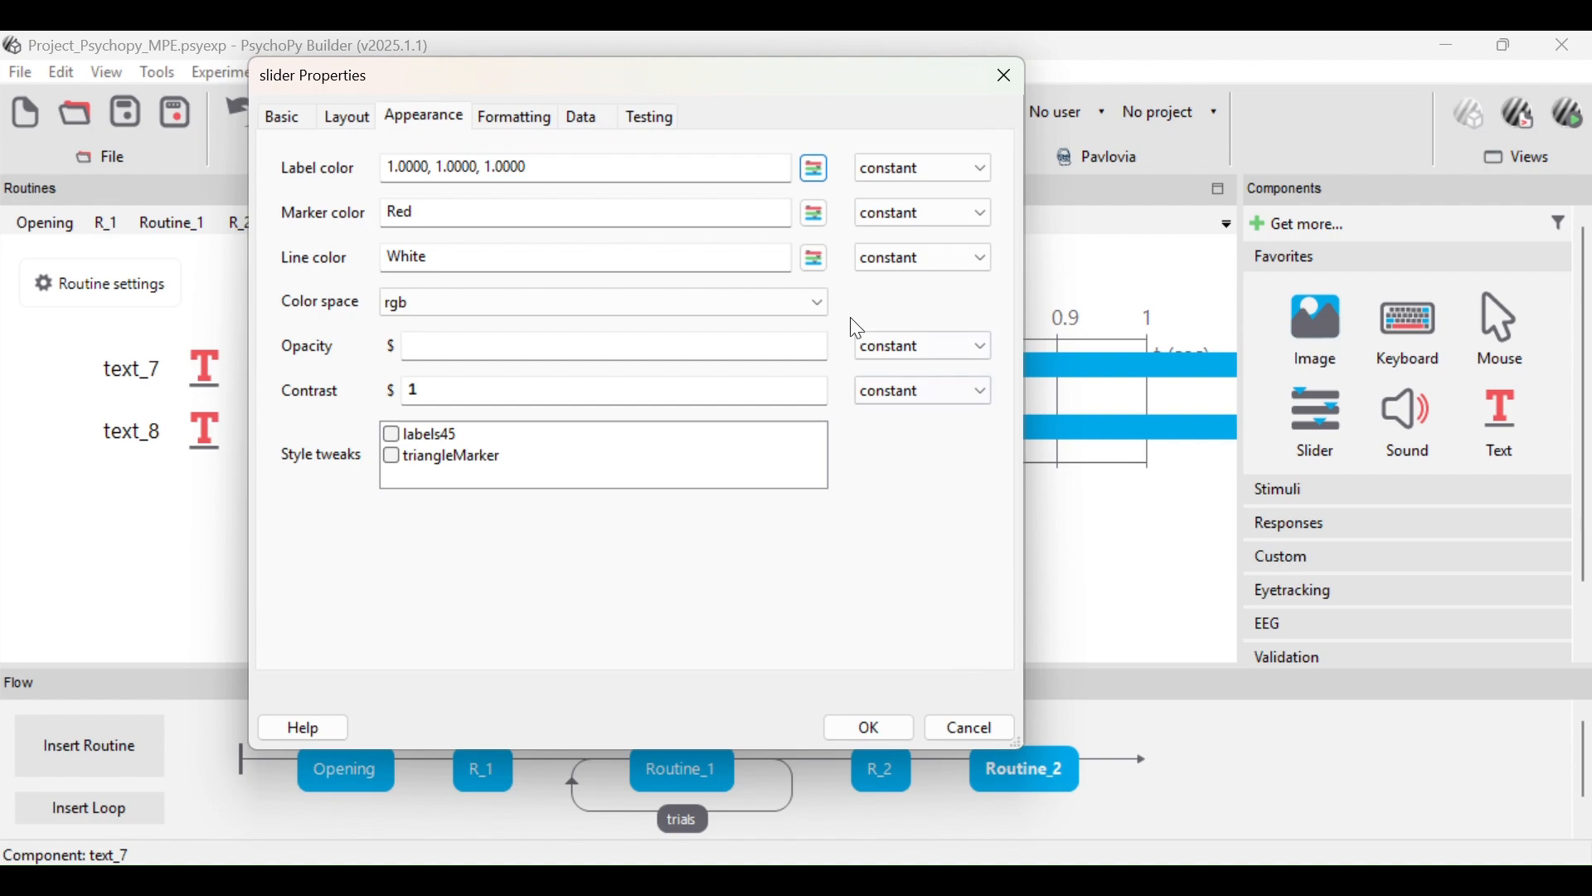
- Change the slider's marker color to darkcyan and accept the slider's properties
{"action": "left_click", "coordinate": [819, 213]}
{"action": "scroll", "coordinate": [846, 342], "scroll_direction": "down", "scroll_amount": 2}
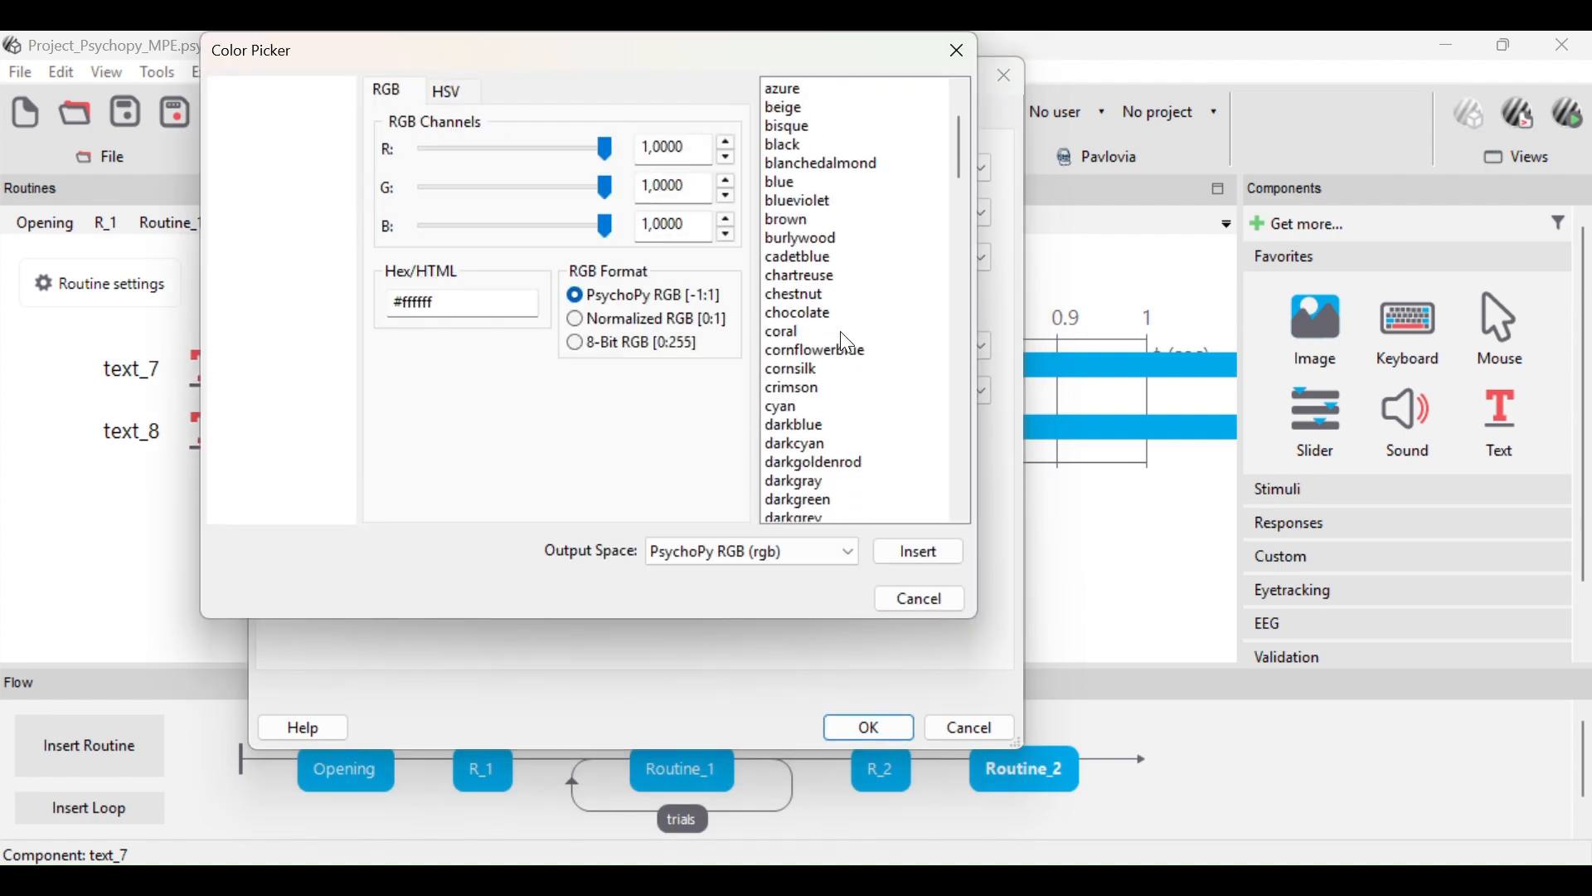
{"action": "left_click", "coordinate": [796, 446]}
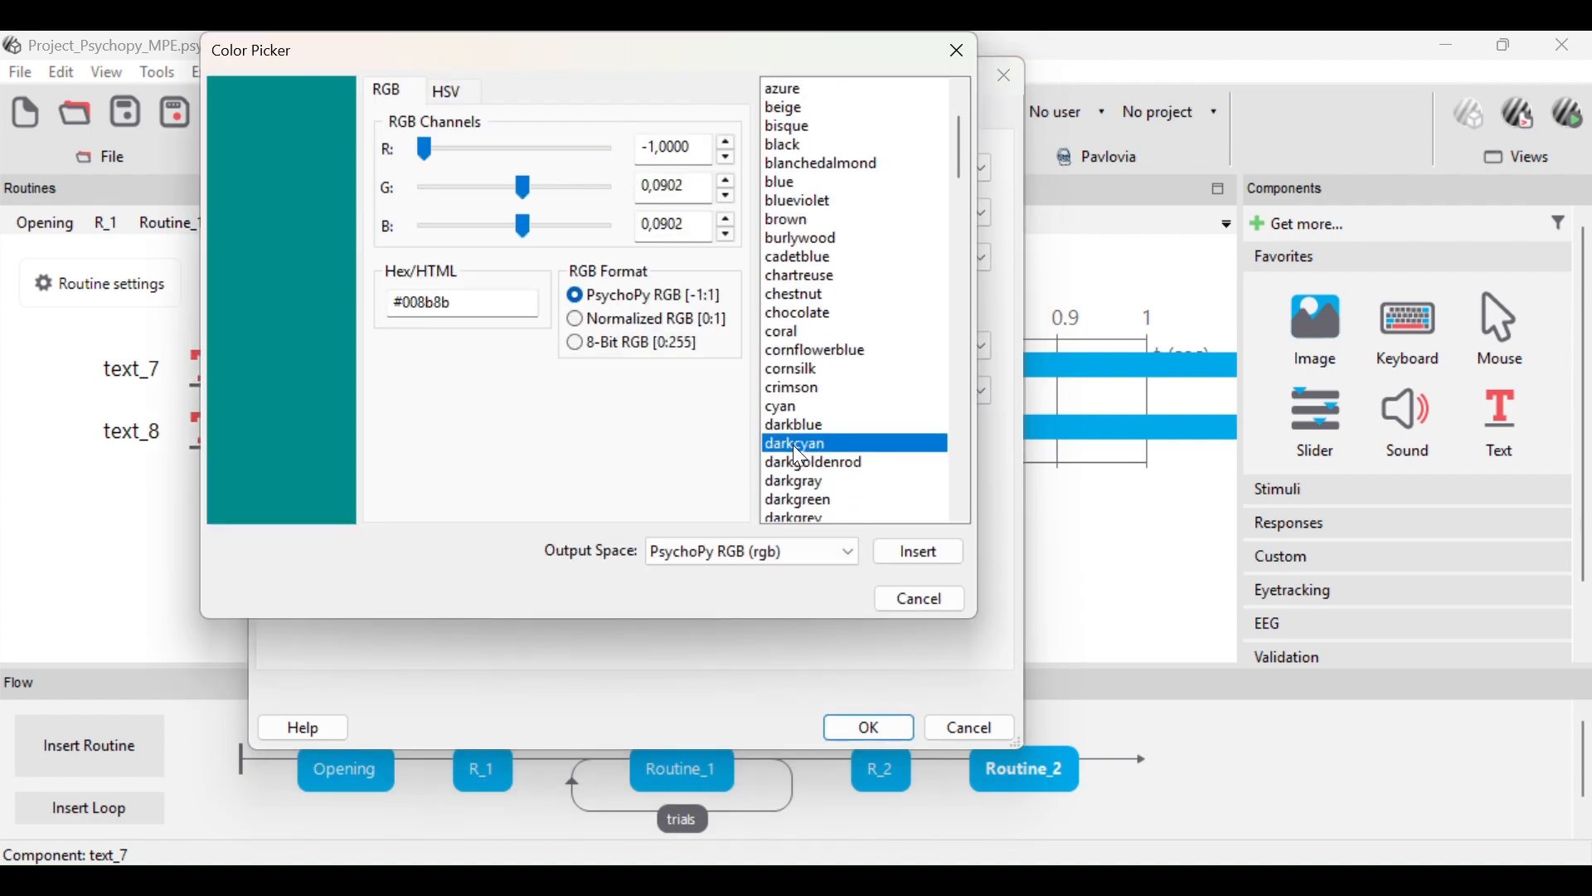
{"action": "left_click", "coordinate": [912, 553]}
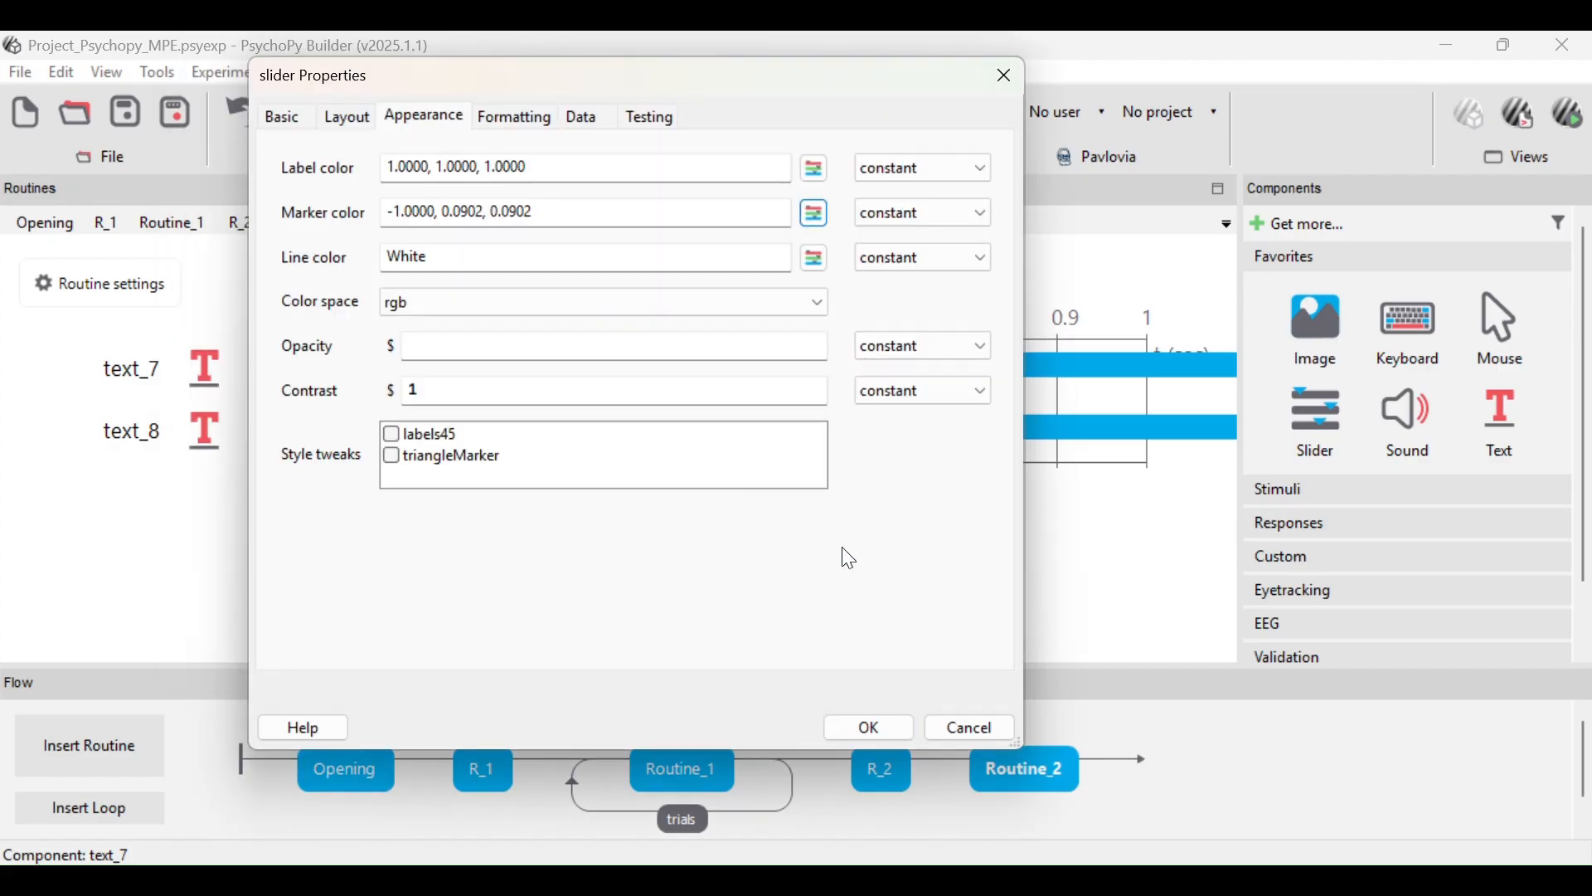
{"action": "left_click", "coordinate": [873, 728]}
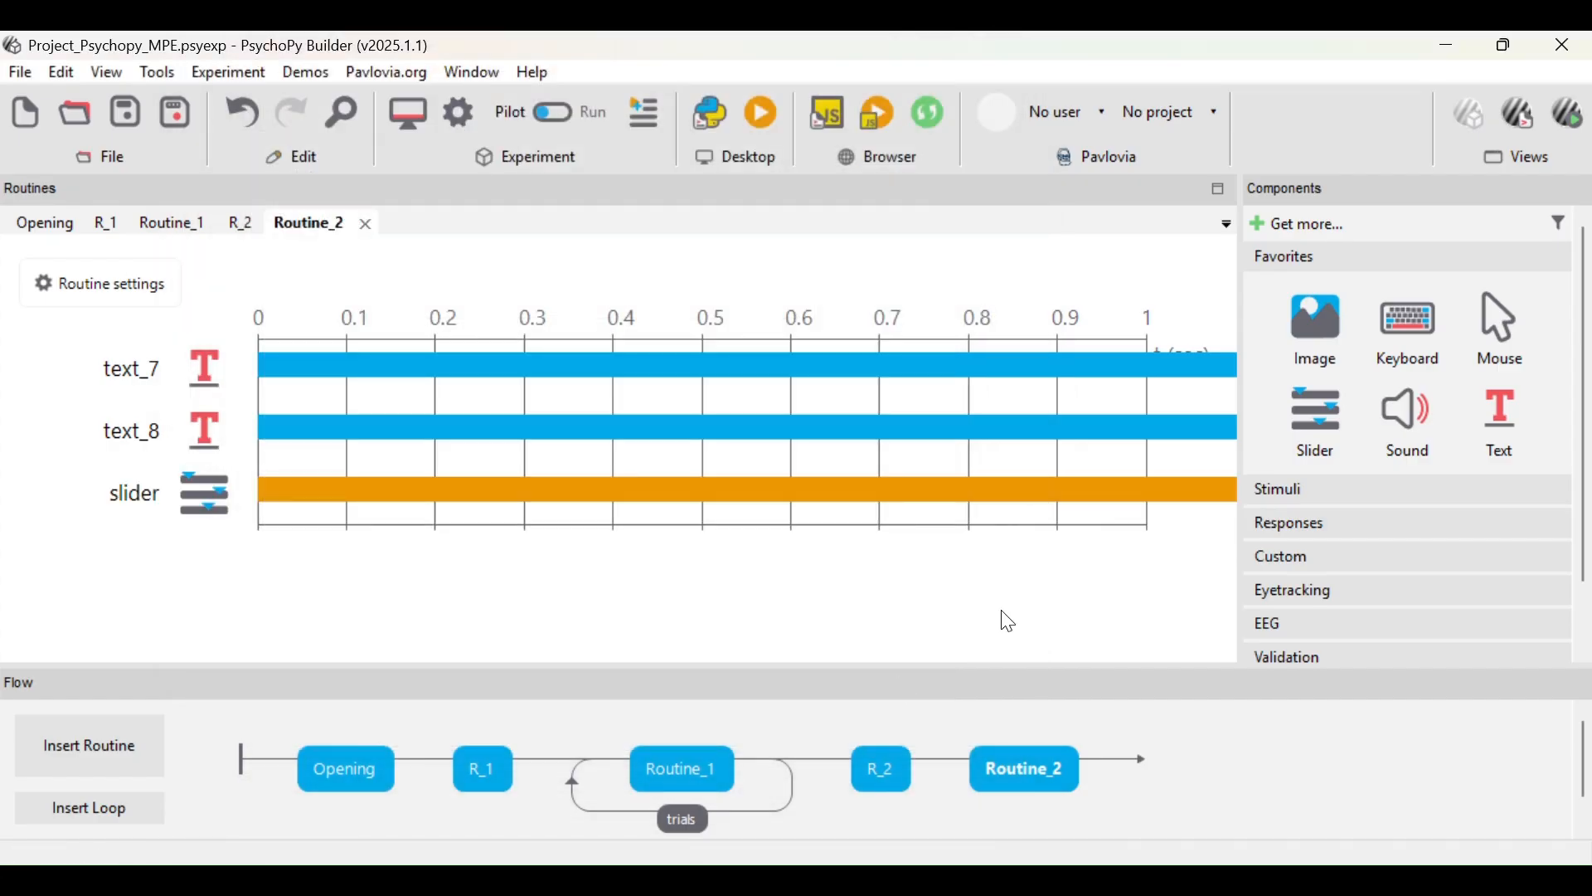
- Insert a loop around Routine_2 in the flow and set its number of repeats to 1
{"action": "left_click", "coordinate": [144, 803]}
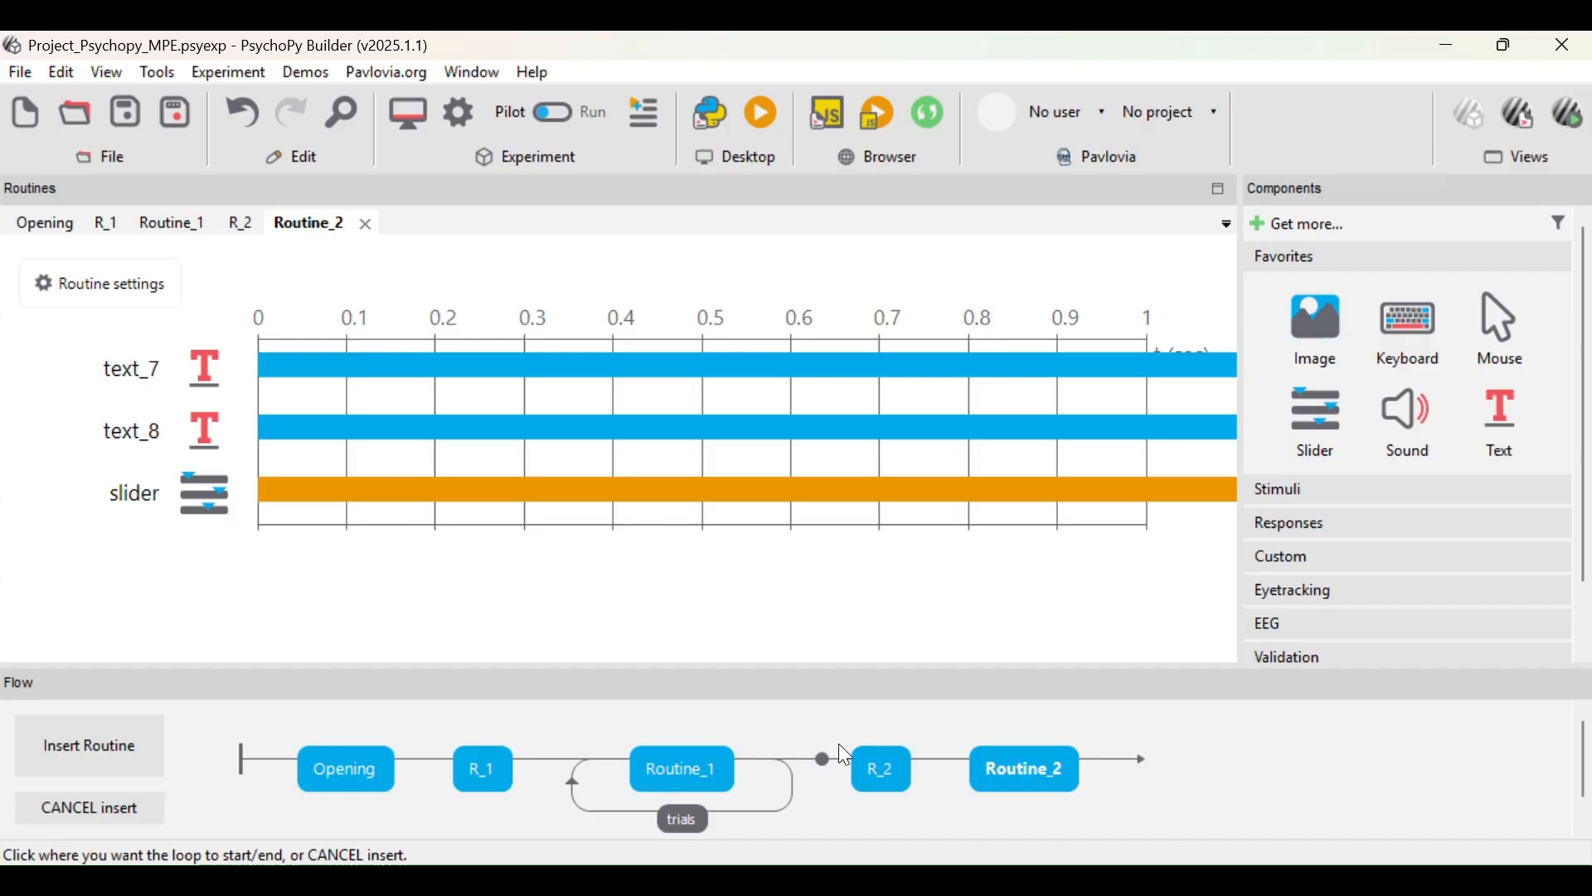
{"action": "left_click", "coordinate": [942, 760]}
{"action": "left_click", "coordinate": [1108, 759]}
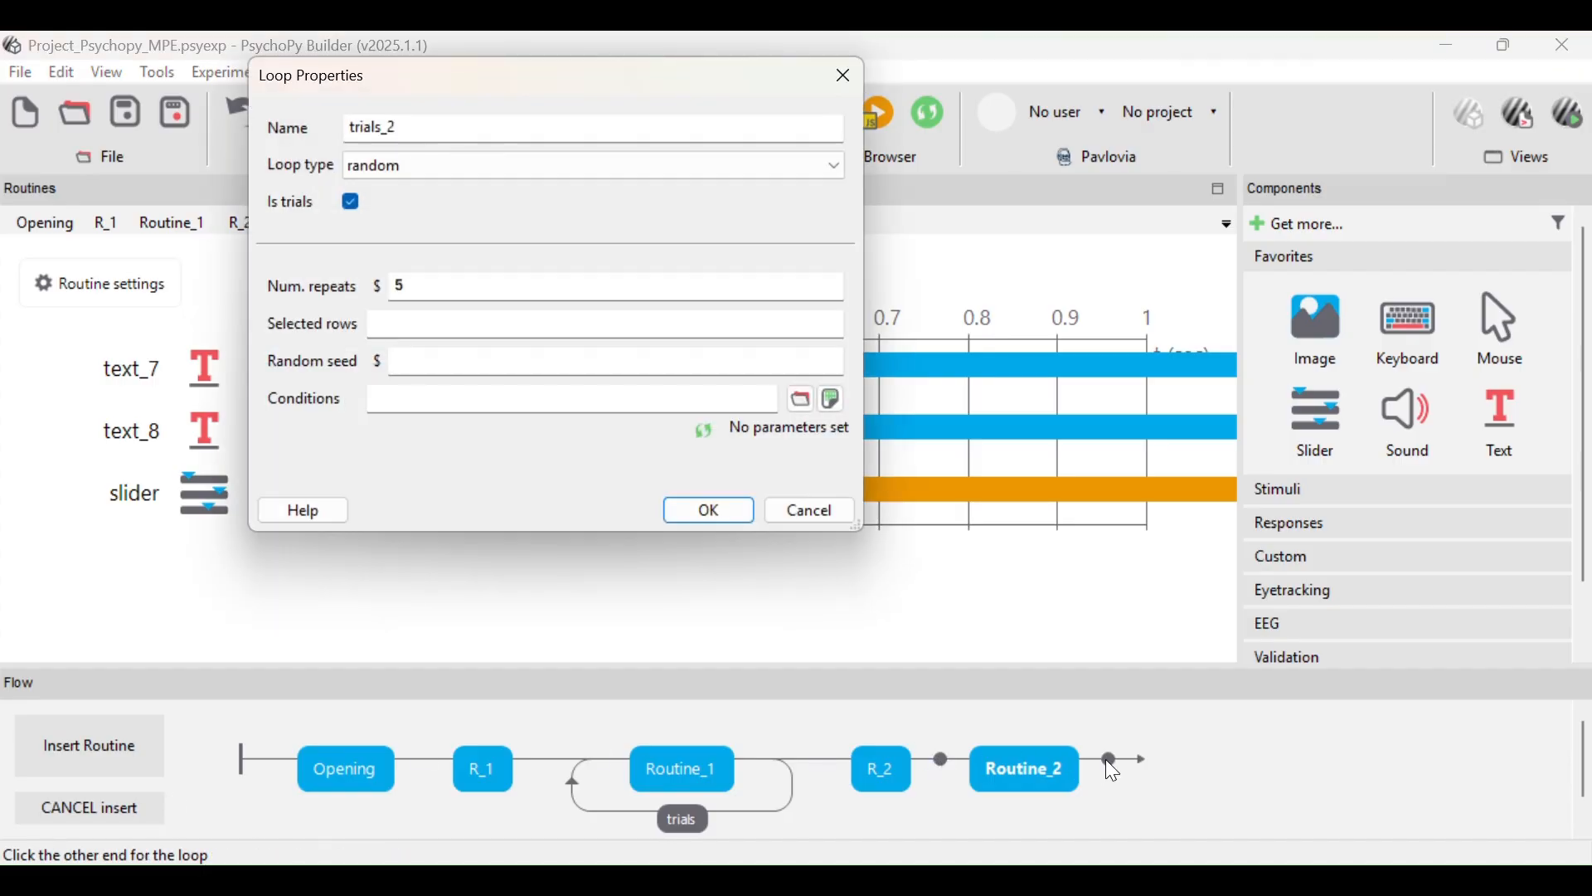
{"action": "left_click", "coordinate": [481, 282]}
{"action": "key", "text": "BackSpace"}
{"action": "type", "text": "1"}
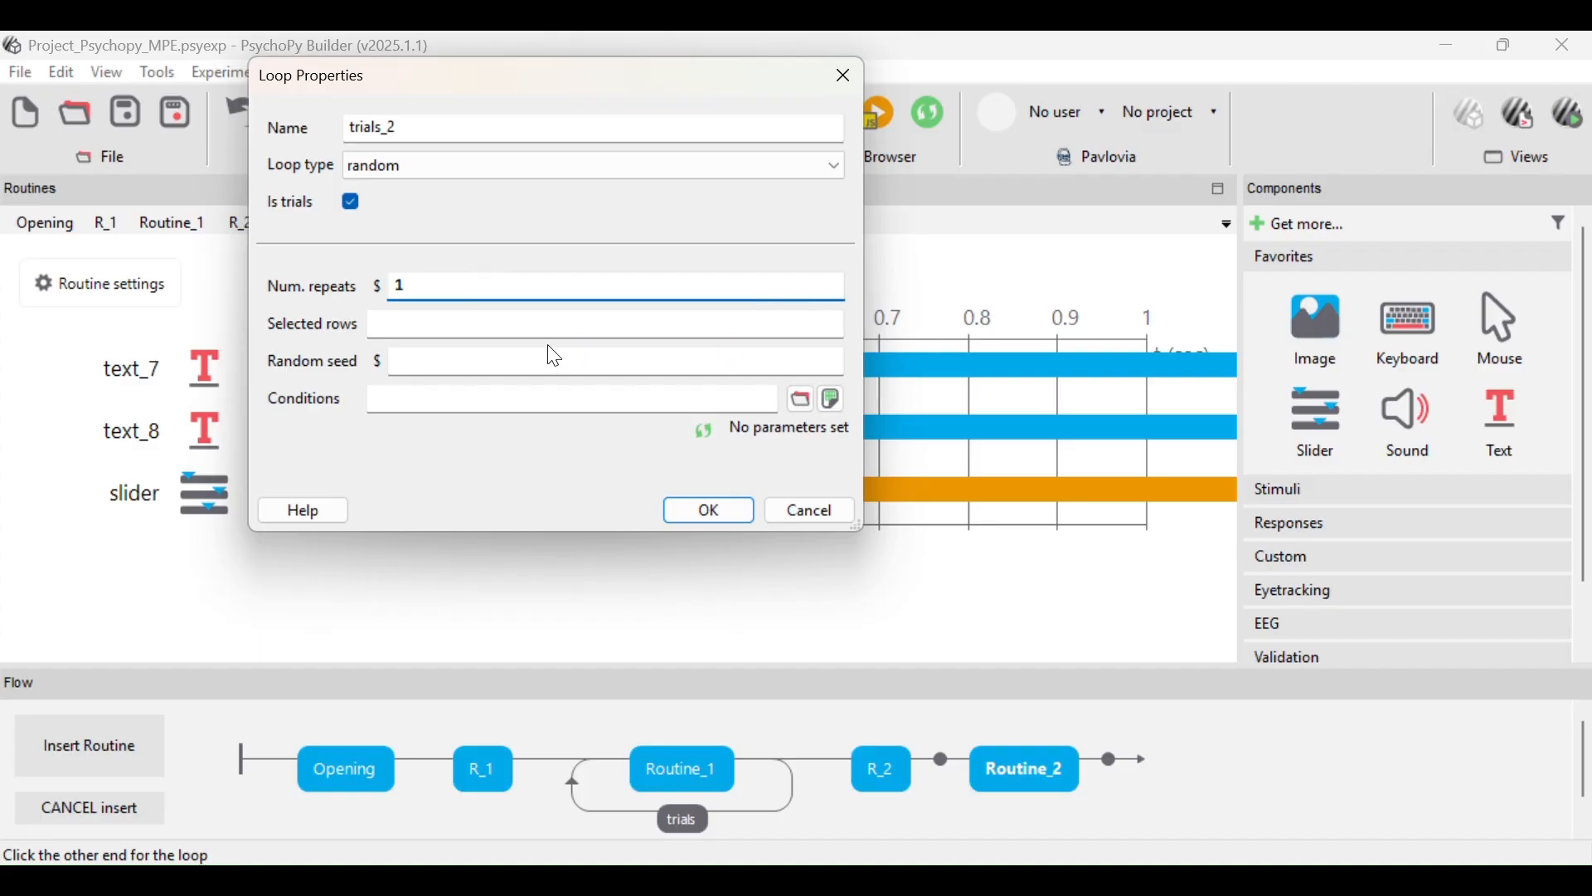
- Load STIMULUS_TULISAN.xlsx as the conditions file for the loop around Routine_2 and accept the loop's properties
{"action": "left_click", "coordinate": [800, 401]}
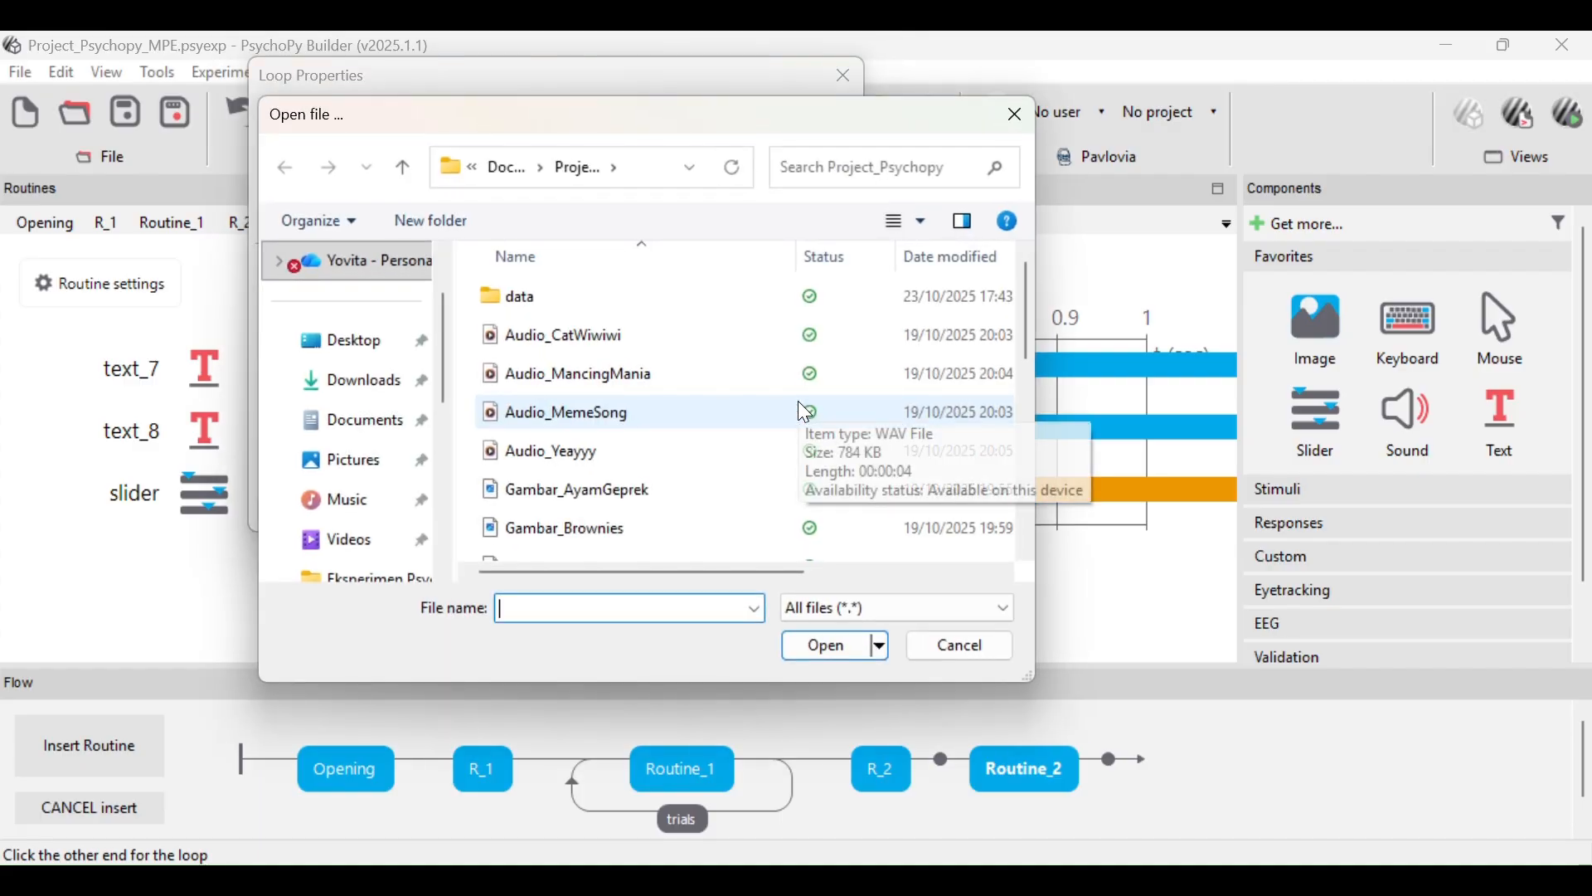
{"action": "scroll", "coordinate": [659, 436], "scroll_direction": "down", "scroll_amount": 5}
{"action": "left_click", "coordinate": [607, 500]}
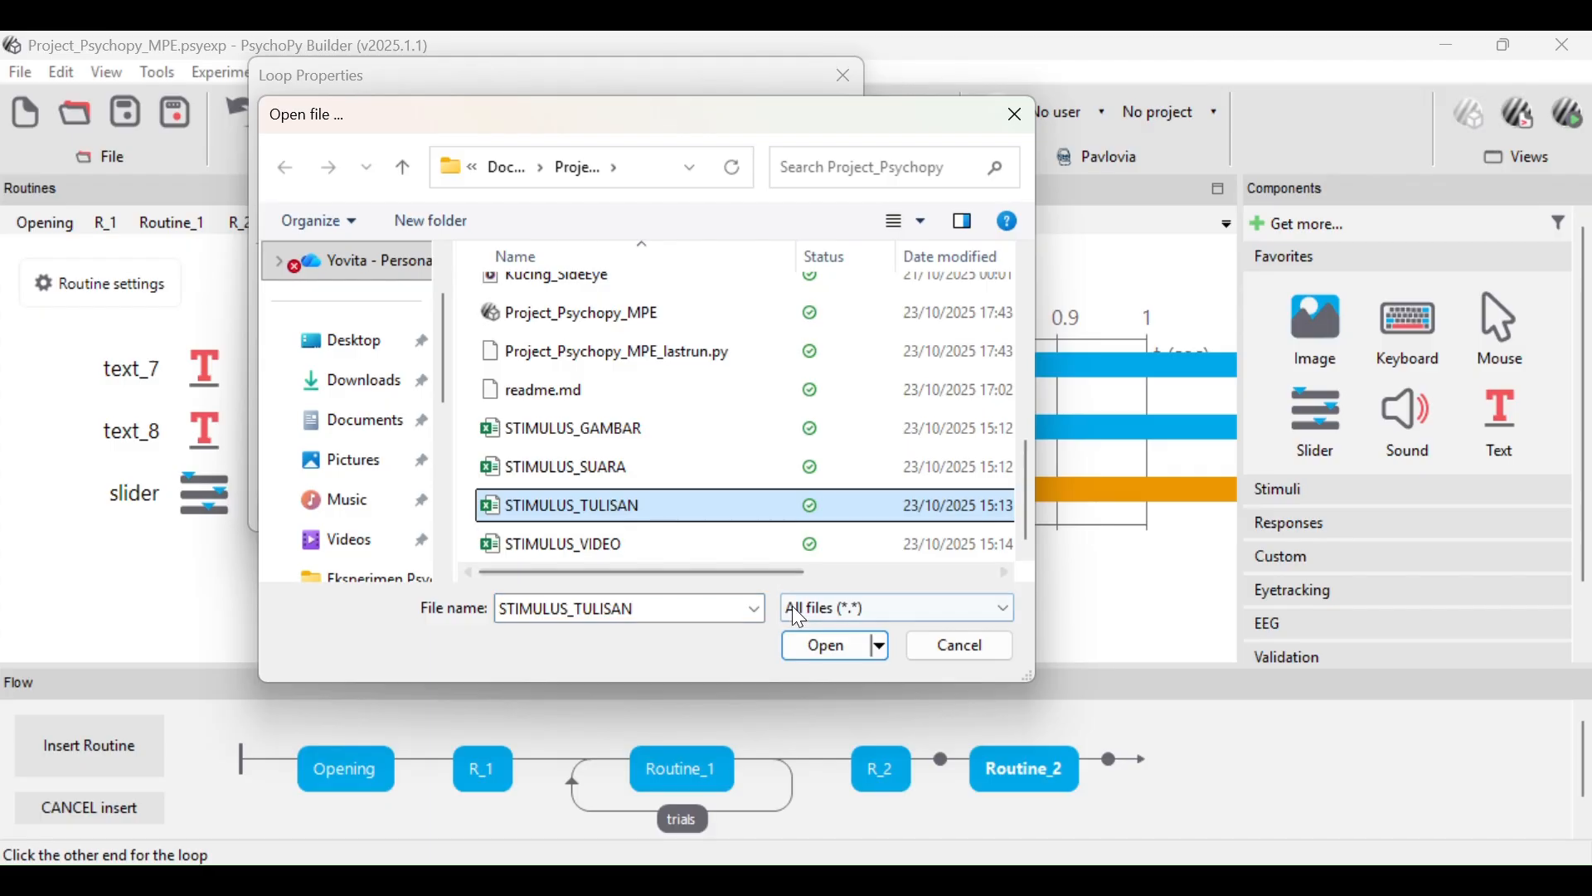
{"action": "left_click", "coordinate": [813, 645]}
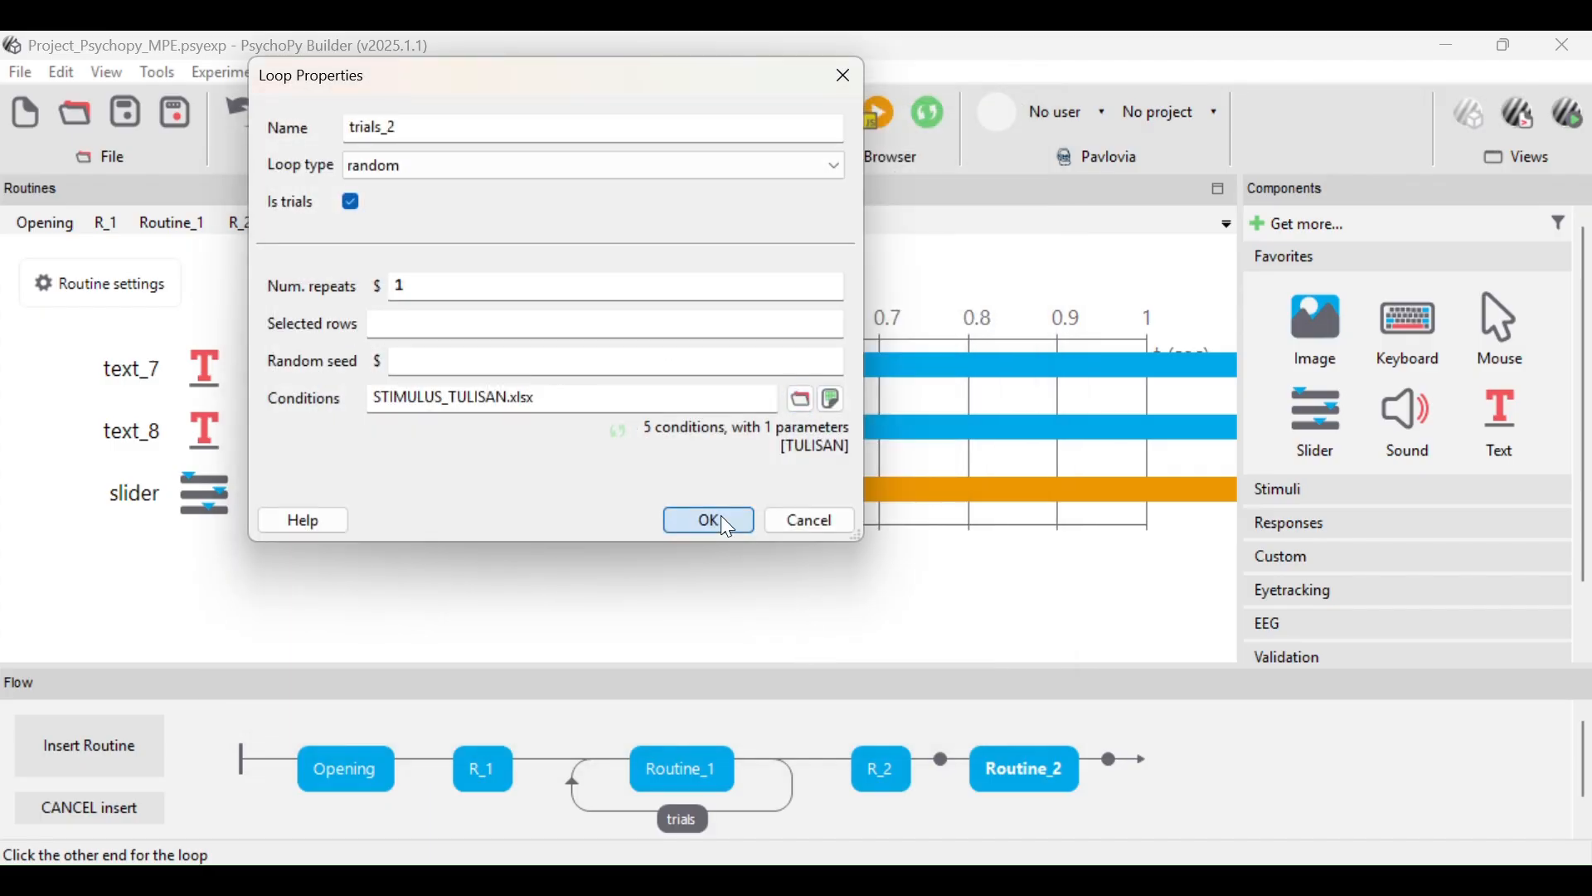
{"action": "left_click", "coordinate": [718, 517]}
- Show the Opening routine and start a pilot run of the experiment with the default participant and session values
{"action": "left_click", "coordinate": [347, 767]}
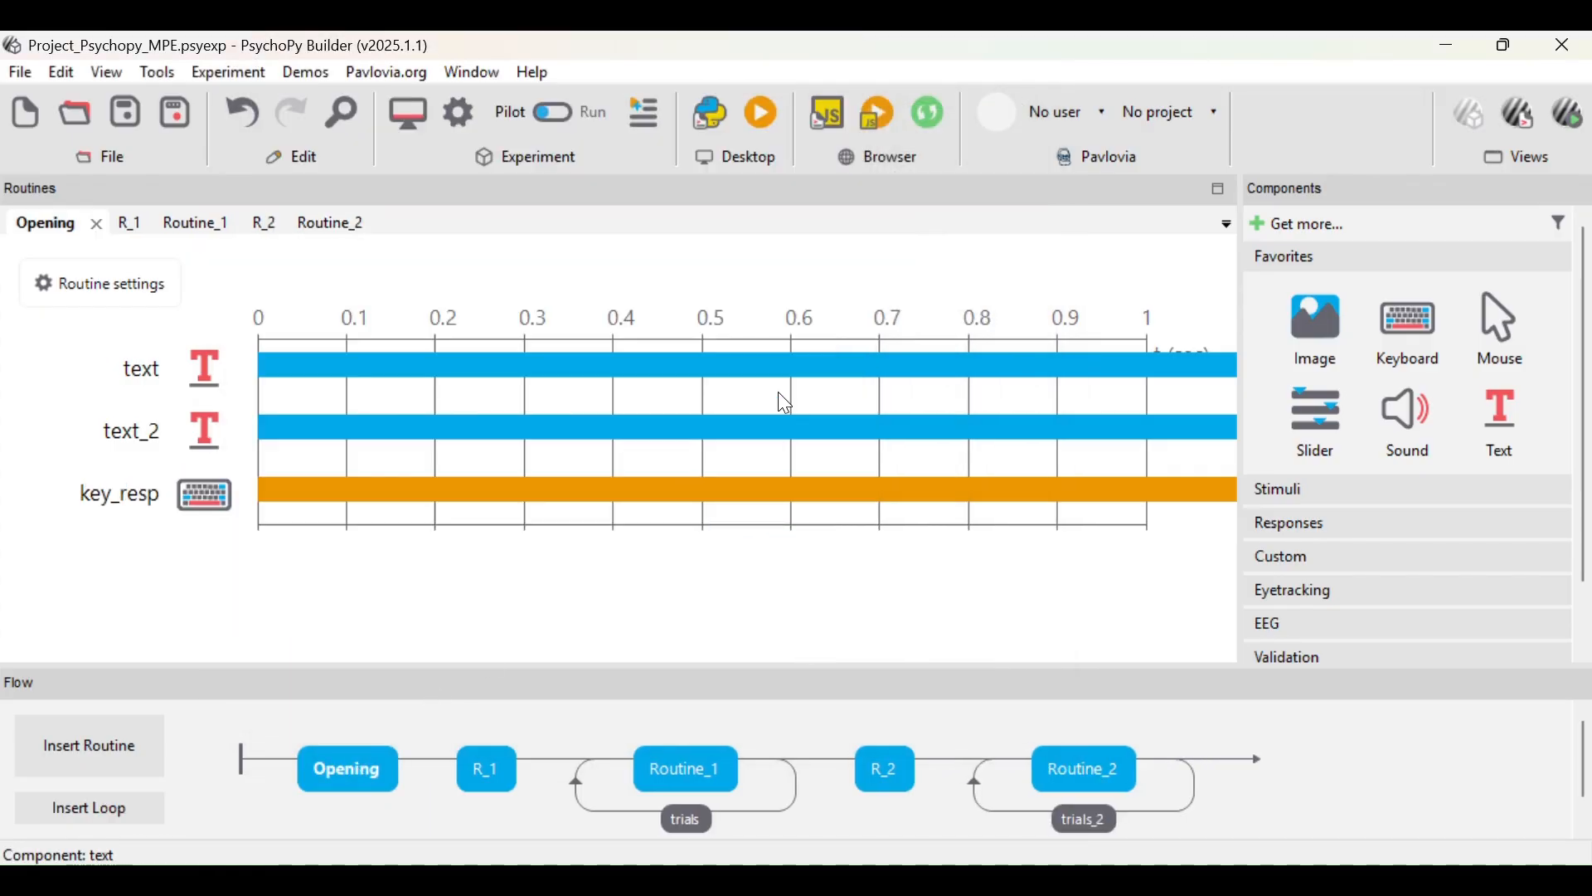
{"action": "left_click", "coordinate": [762, 113]}
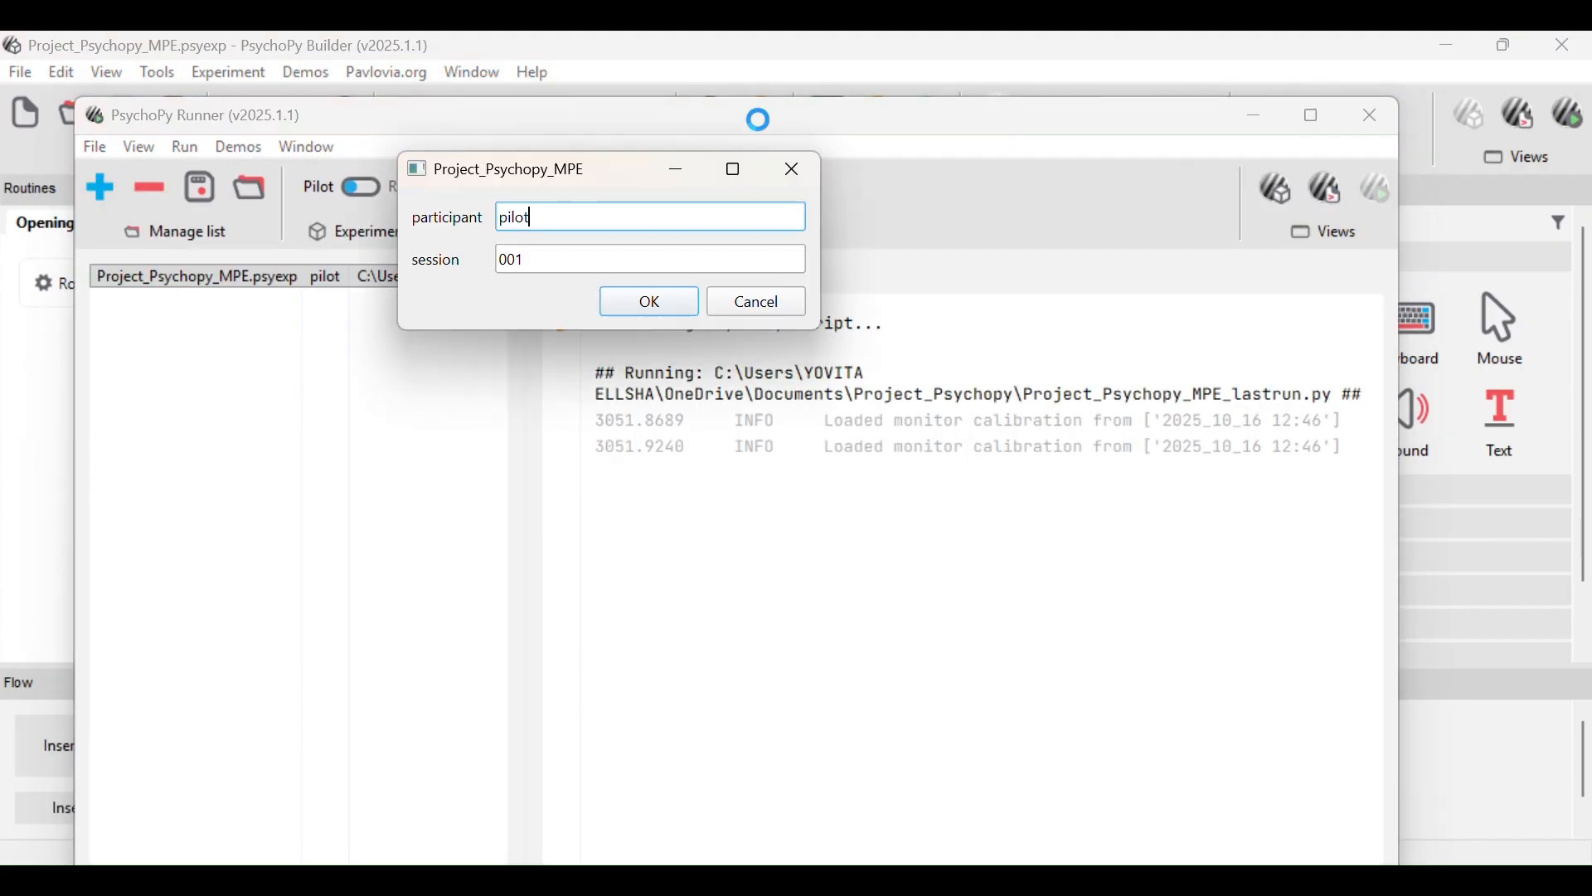
{"action": "left_click", "coordinate": [673, 299]}
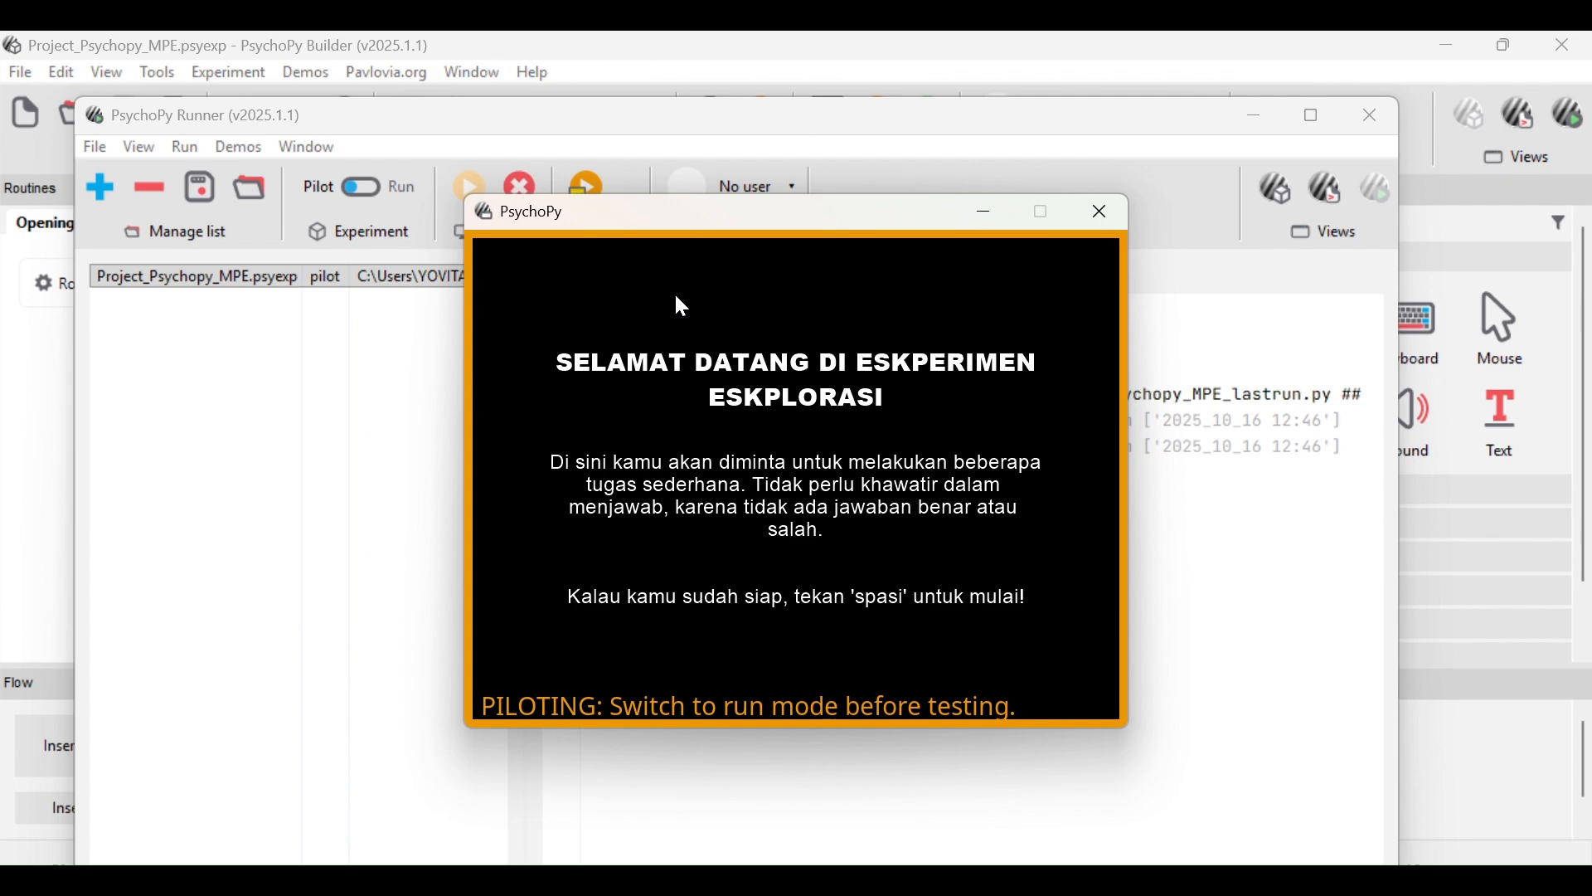
- Advance past the opening screen, answer the food-picture trials with E or I, and continue to the rating task
{"action": "key", "text": "space"}
{"action": "key", "text": "i"}
{"action": "key", "text": "e"}
{"action": "key", "text": "e"}
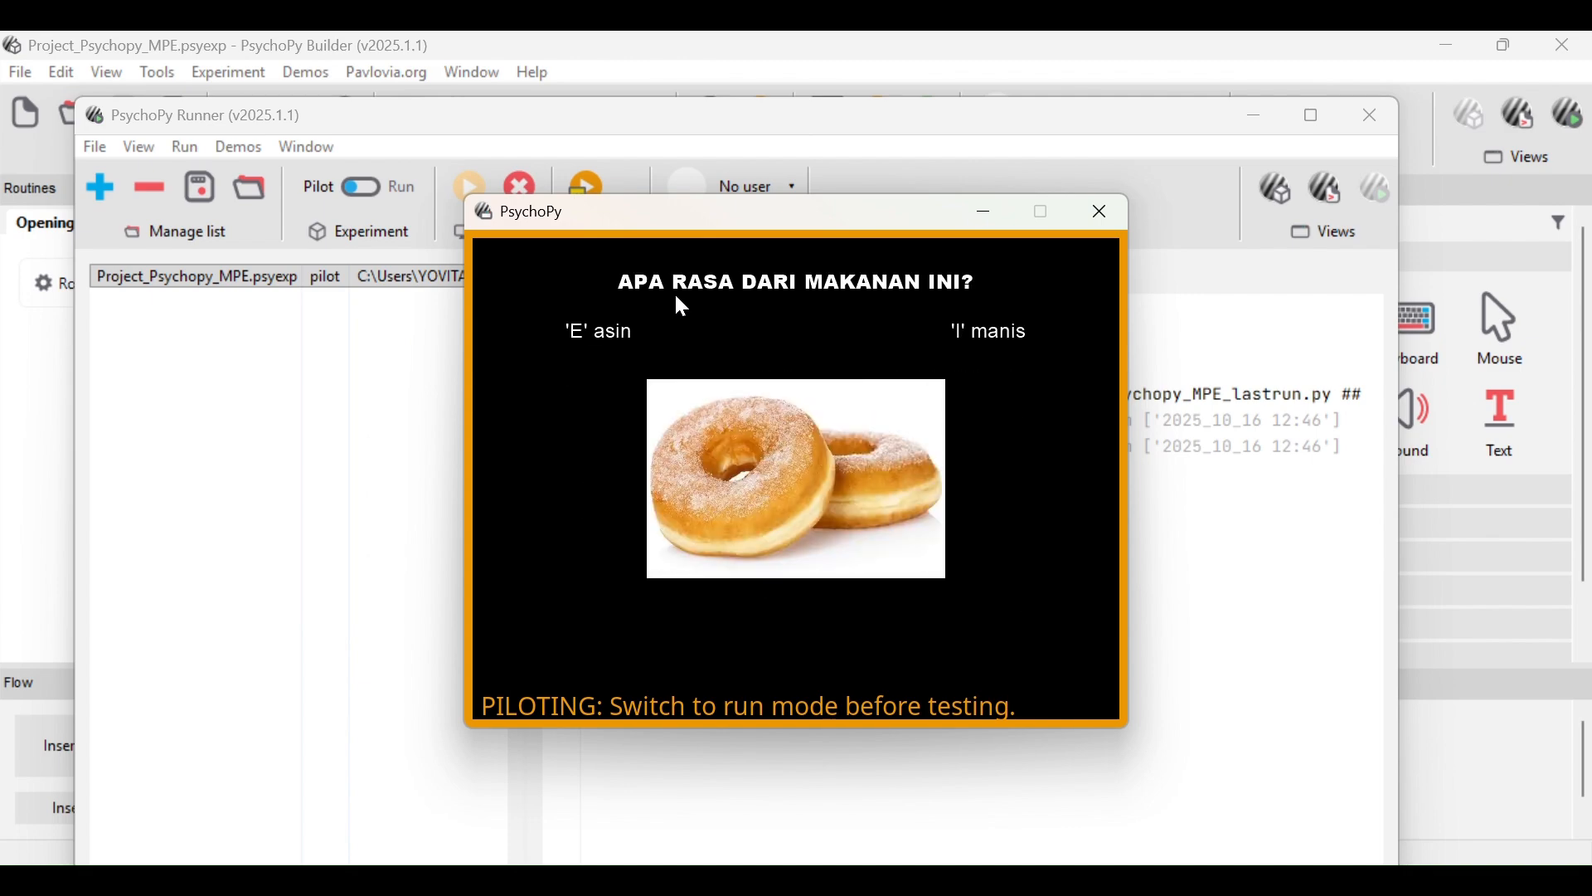
{"action": "key", "text": "e"}
{"action": "key", "text": "i"}
{"action": "key", "text": "space"}
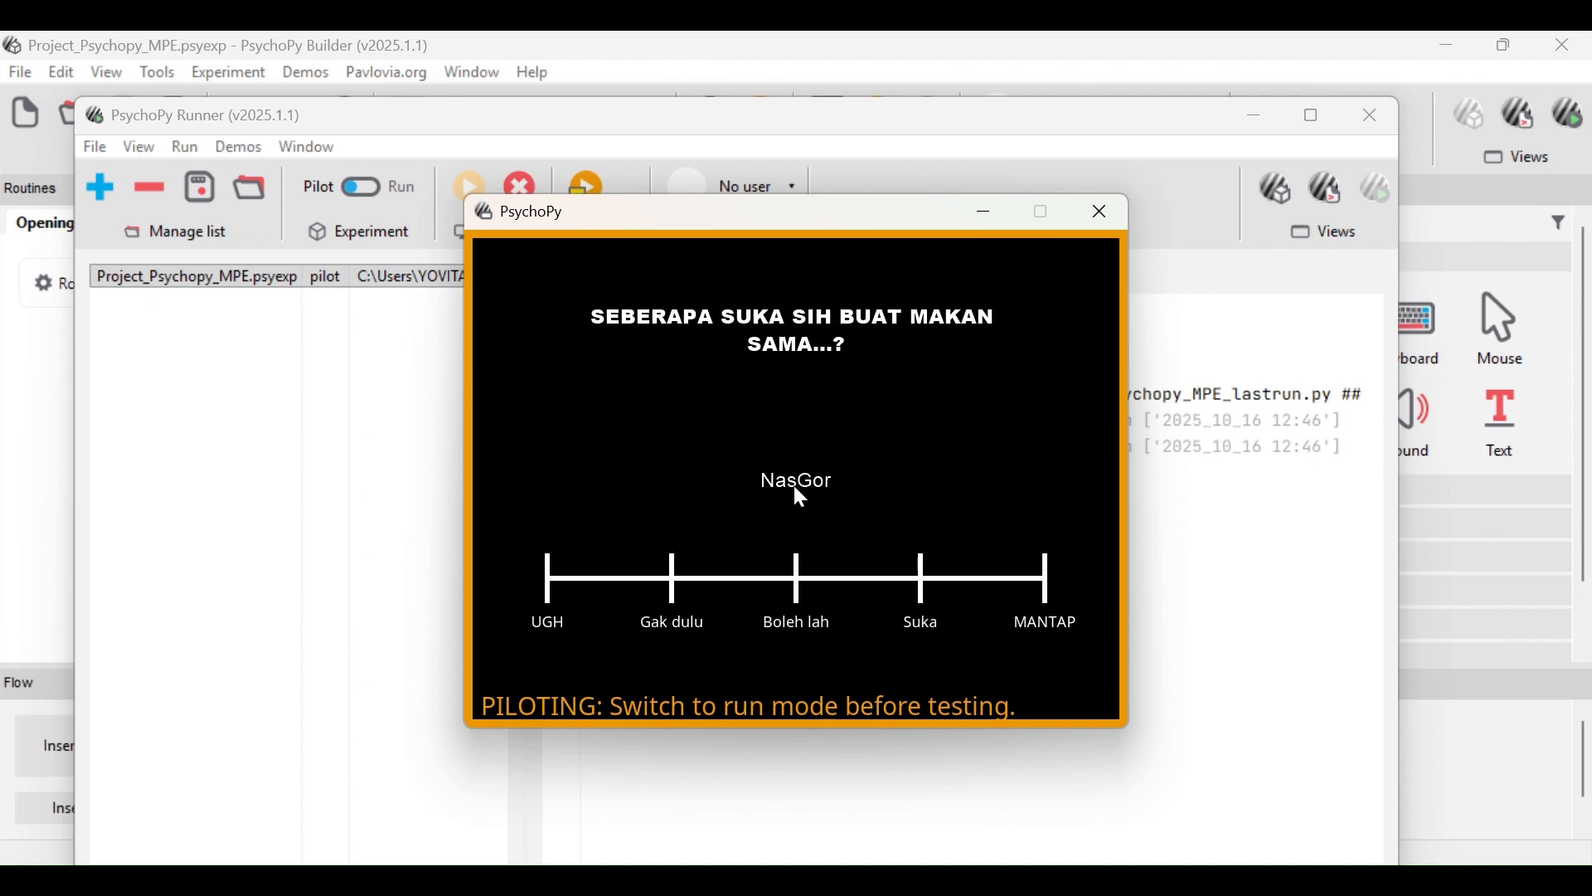
- Rate the food-name trials on the slider until the pilot run ends, and close the Runner window
{"action": "left_click", "coordinate": [920, 584]}
{"action": "left_click", "coordinate": [1053, 596]}
{"action": "left_click", "coordinate": [1037, 578]}
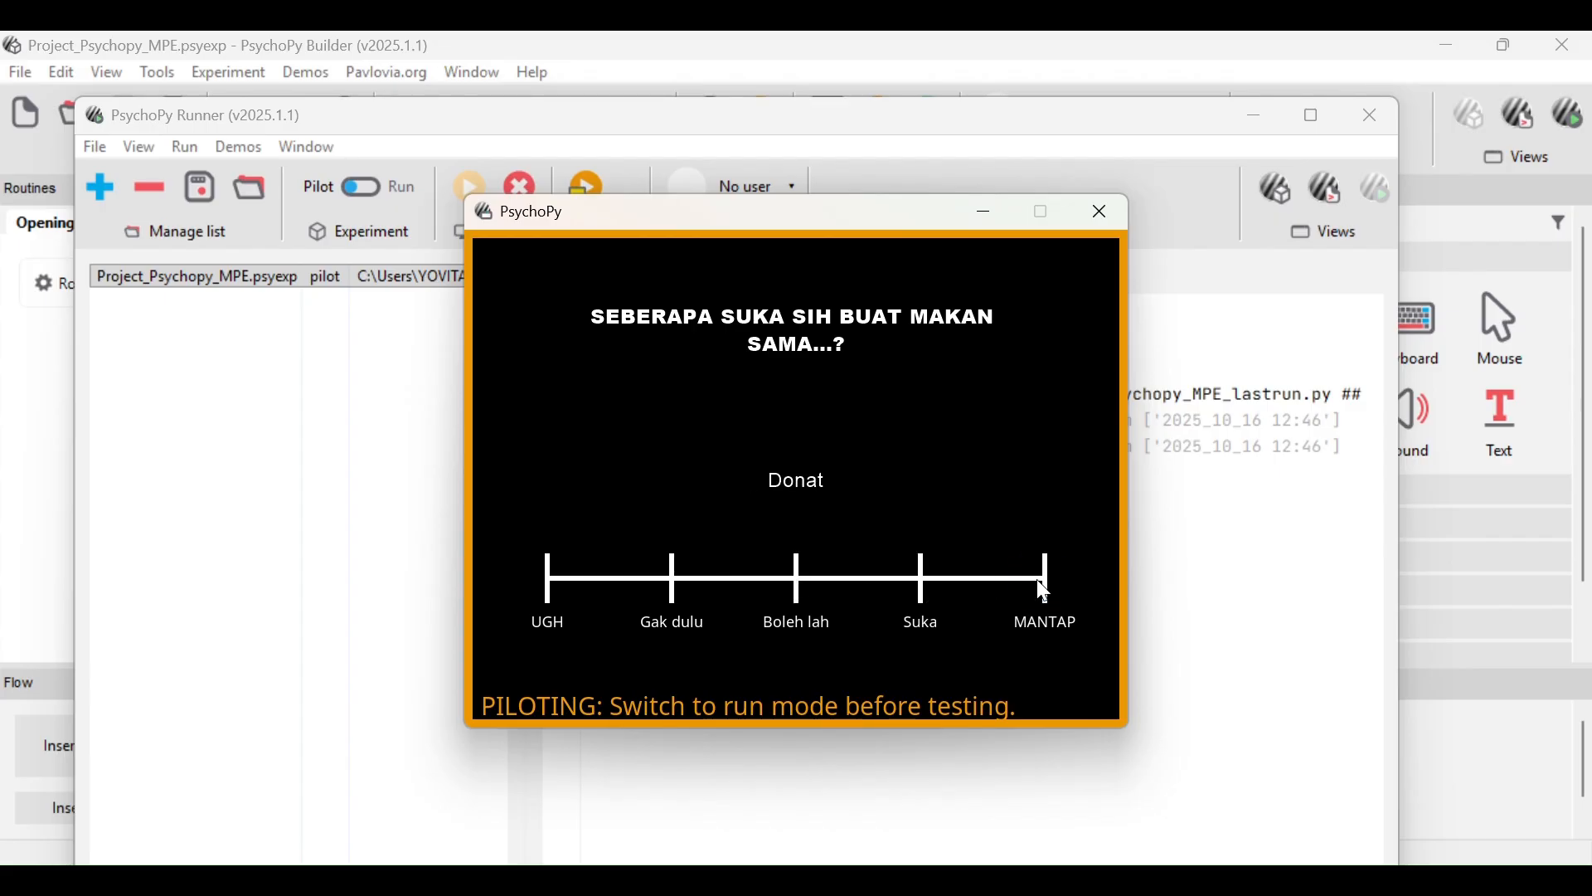
{"action": "left_click", "coordinate": [787, 585]}
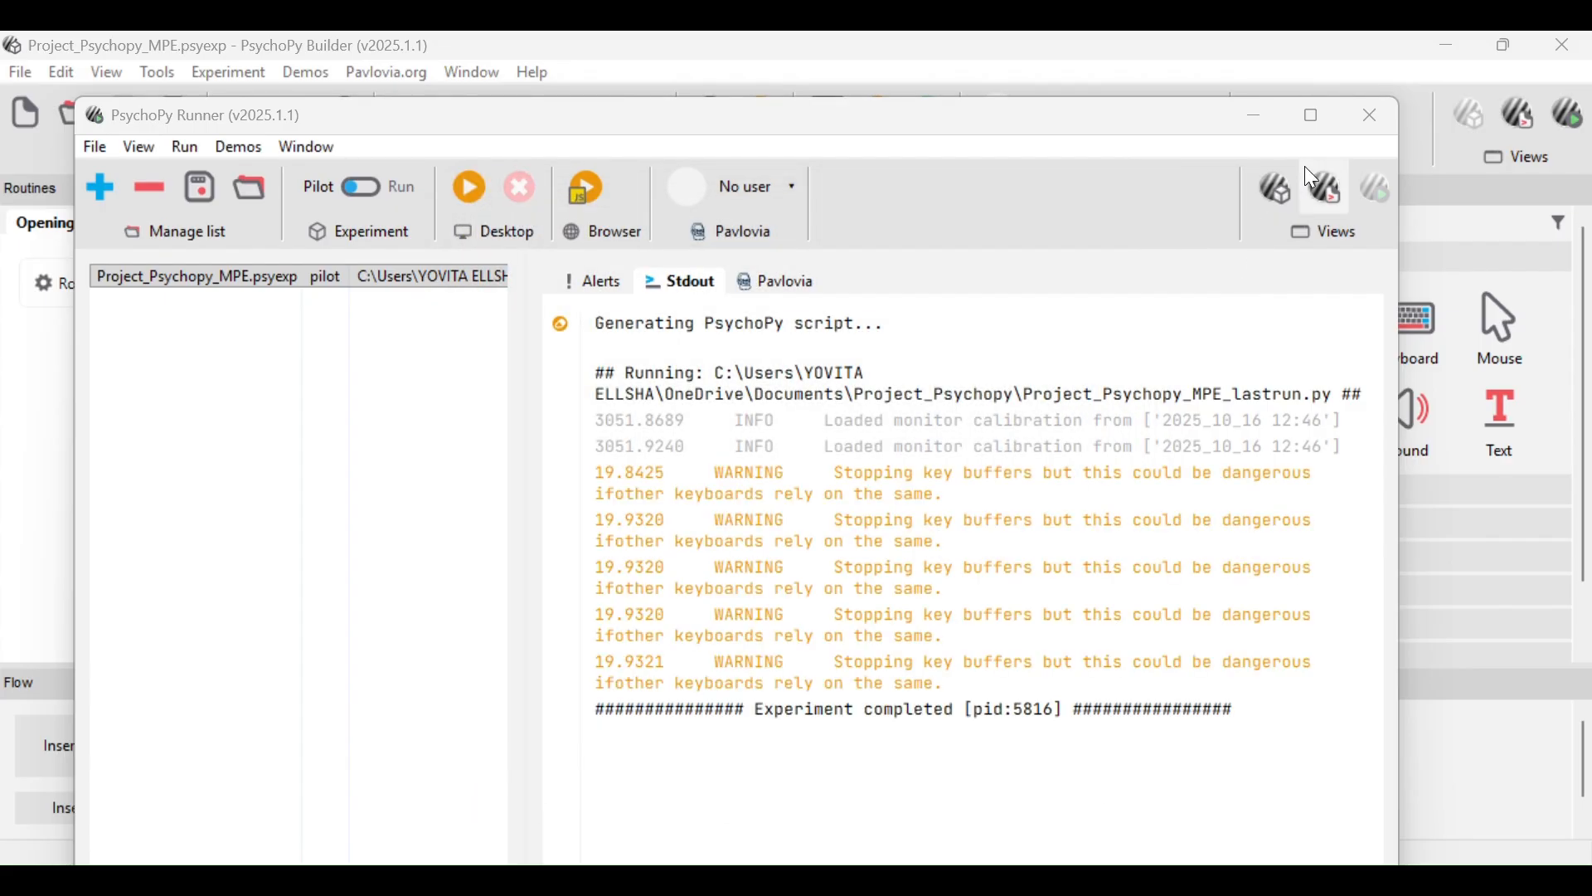
{"action": "left_click", "coordinate": [1373, 118]}
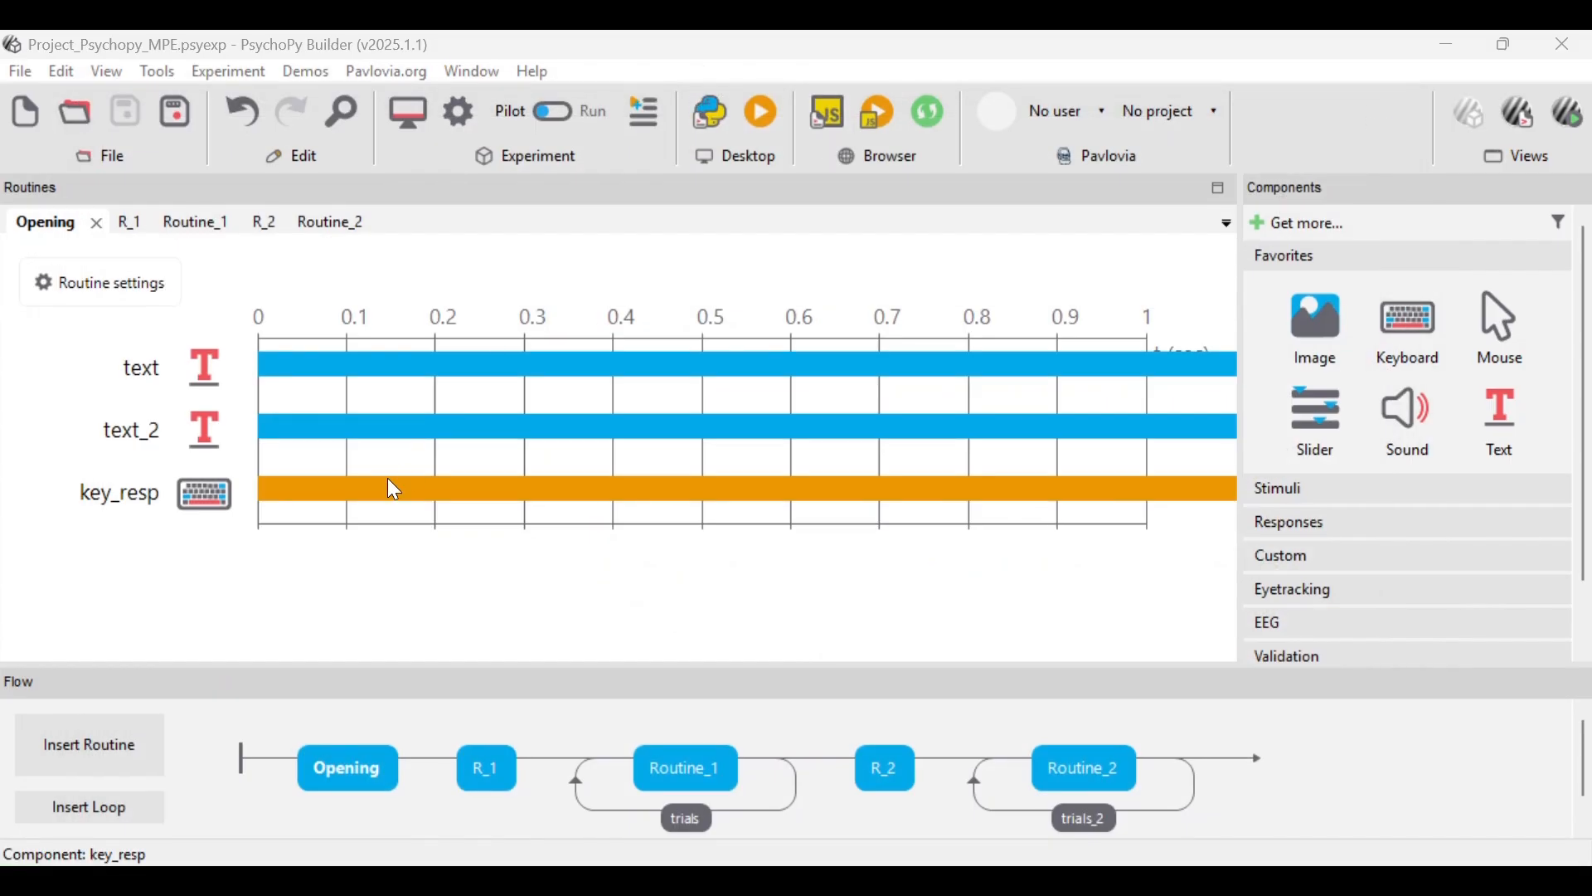
- Insert a new blank routine named R_3 at the end of the flow, after the loop around Routine_2
{"action": "left_click", "coordinate": [105, 737]}
{"action": "left_click", "coordinate": [222, 587]}
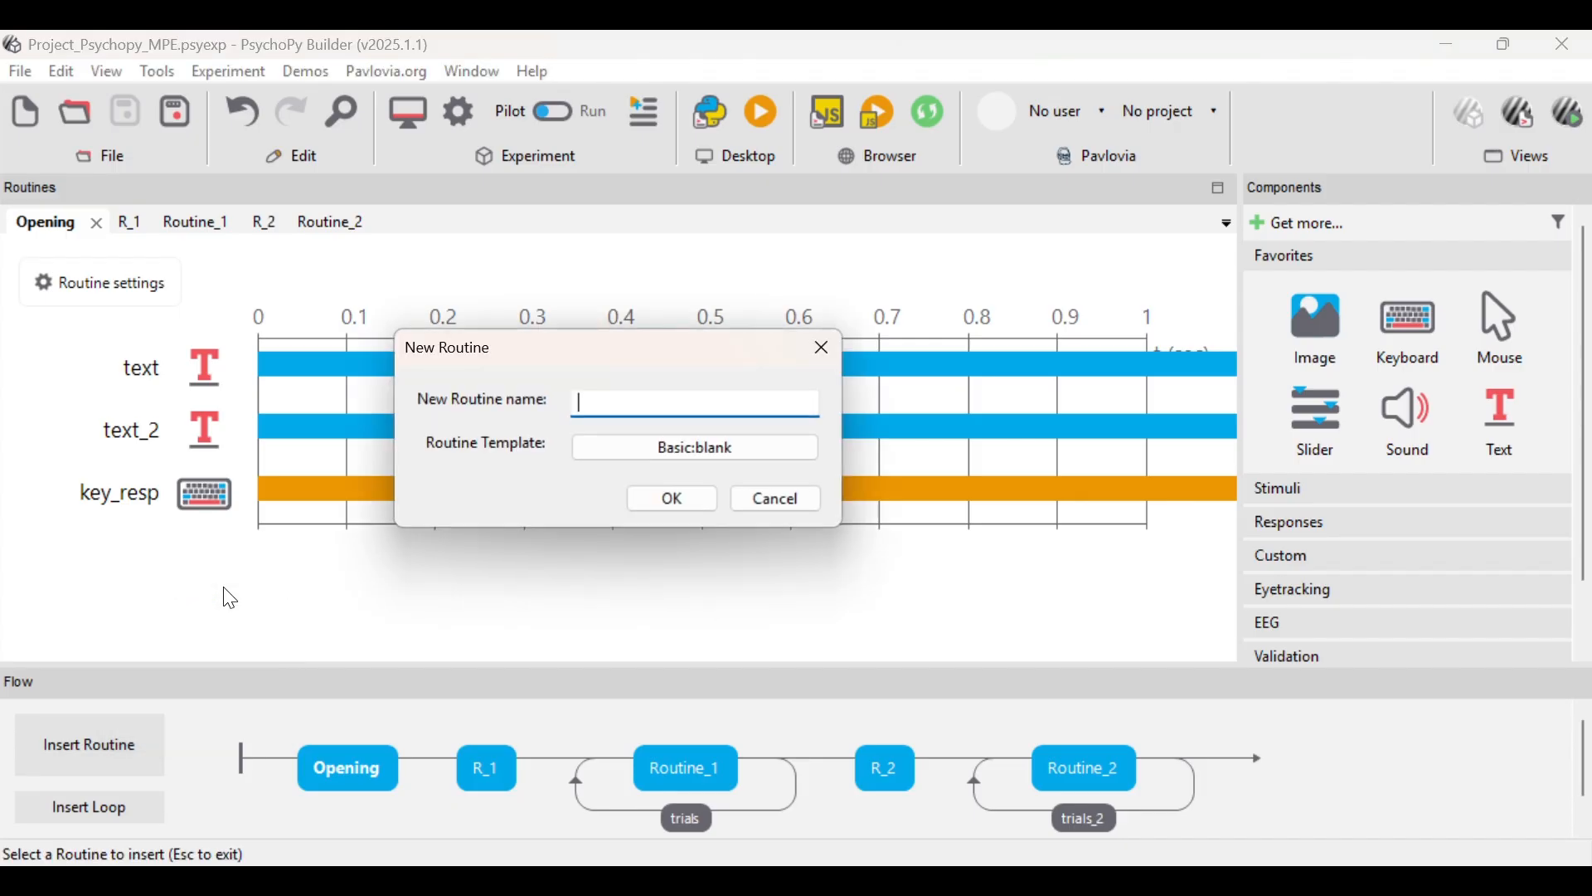
{"action": "type", "text": "R_3"}
{"action": "left_click", "coordinate": [672, 497]}
{"action": "left_click", "coordinate": [1217, 757]}
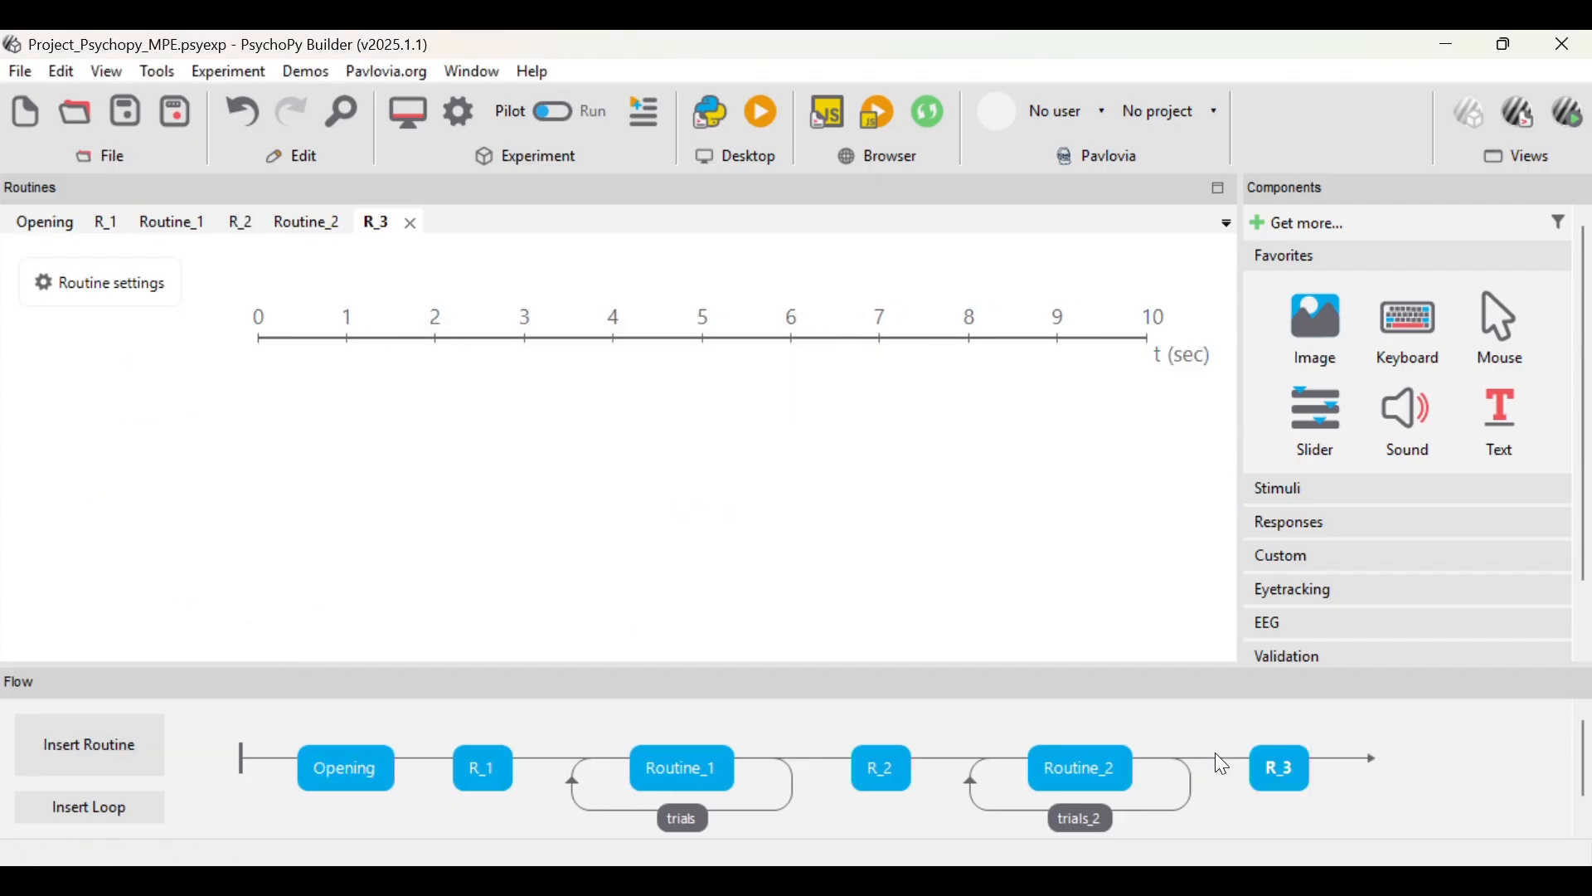
- Add a Text component to R_3 and clear its stop duration
{"action": "left_click", "coordinate": [1492, 428]}
{"action": "left_click", "coordinate": [584, 312]}
{"action": "key", "text": "BackSpace"}
{"action": "key", "text": "BackSpace"}
{"action": "key", "text": "BackSpace"}
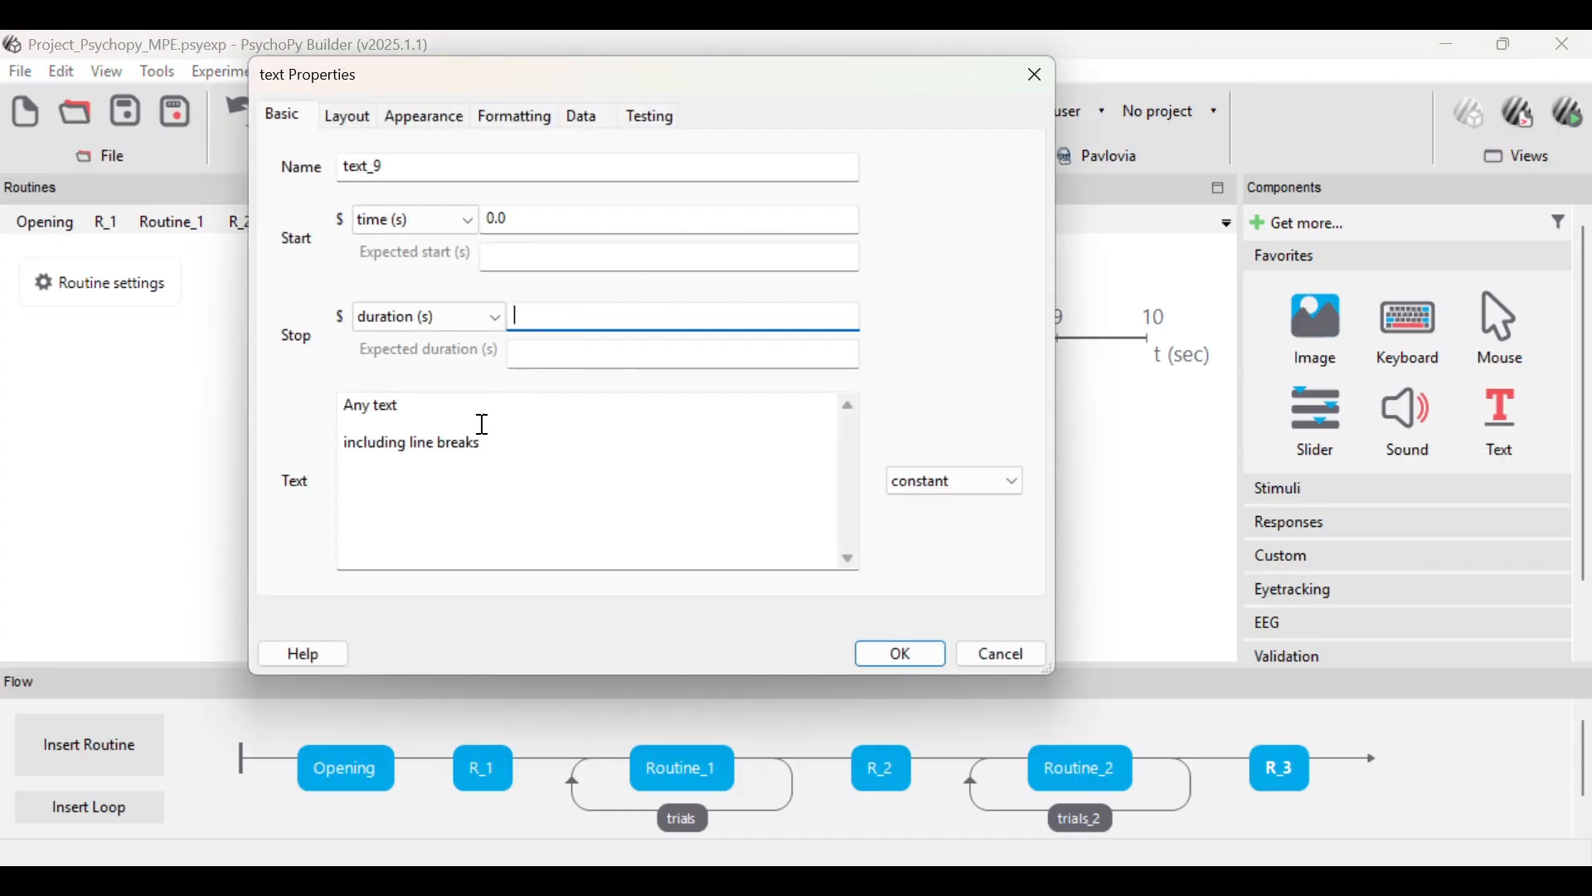
- Replace the placeholder text with "Setelah ini, kamu akan mendengarkan beberapa potongan audio. Tugasmu adalah menentukan apakah sebelumnya kamu pernah mendengar audio tersebut atau belum pernah."
{"action": "left_click", "coordinate": [481, 424]}
{"action": "key", "text": "ctrl+a"}
{"action": "key", "text": "BackSpace"}
{"action": "type", "text": "Setela"}
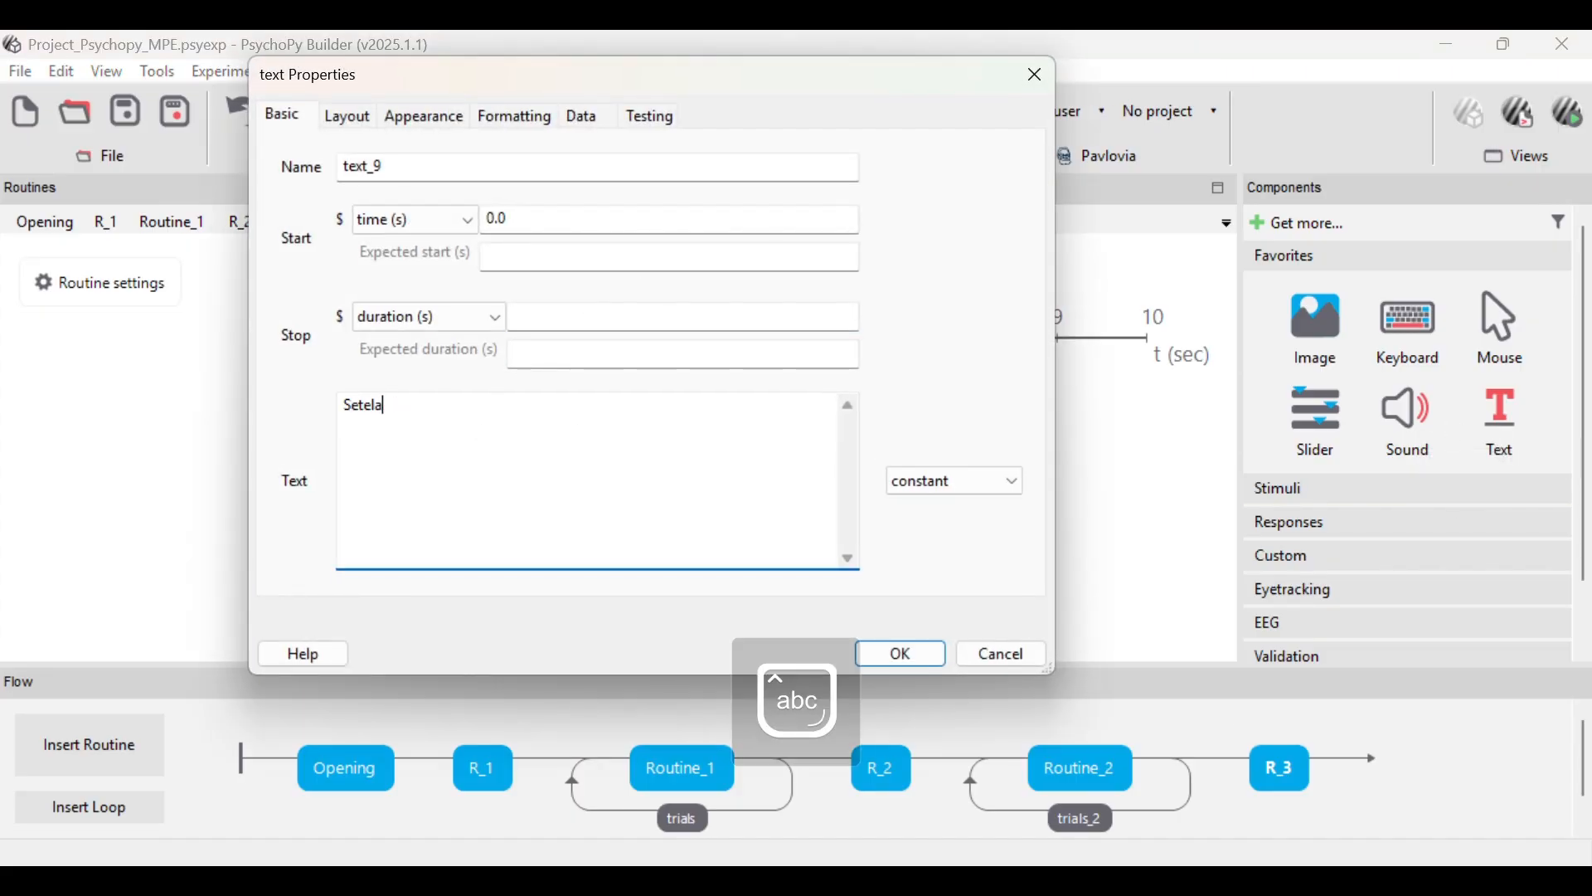
{"action": "type", "text": "h ini, kamu akan"}
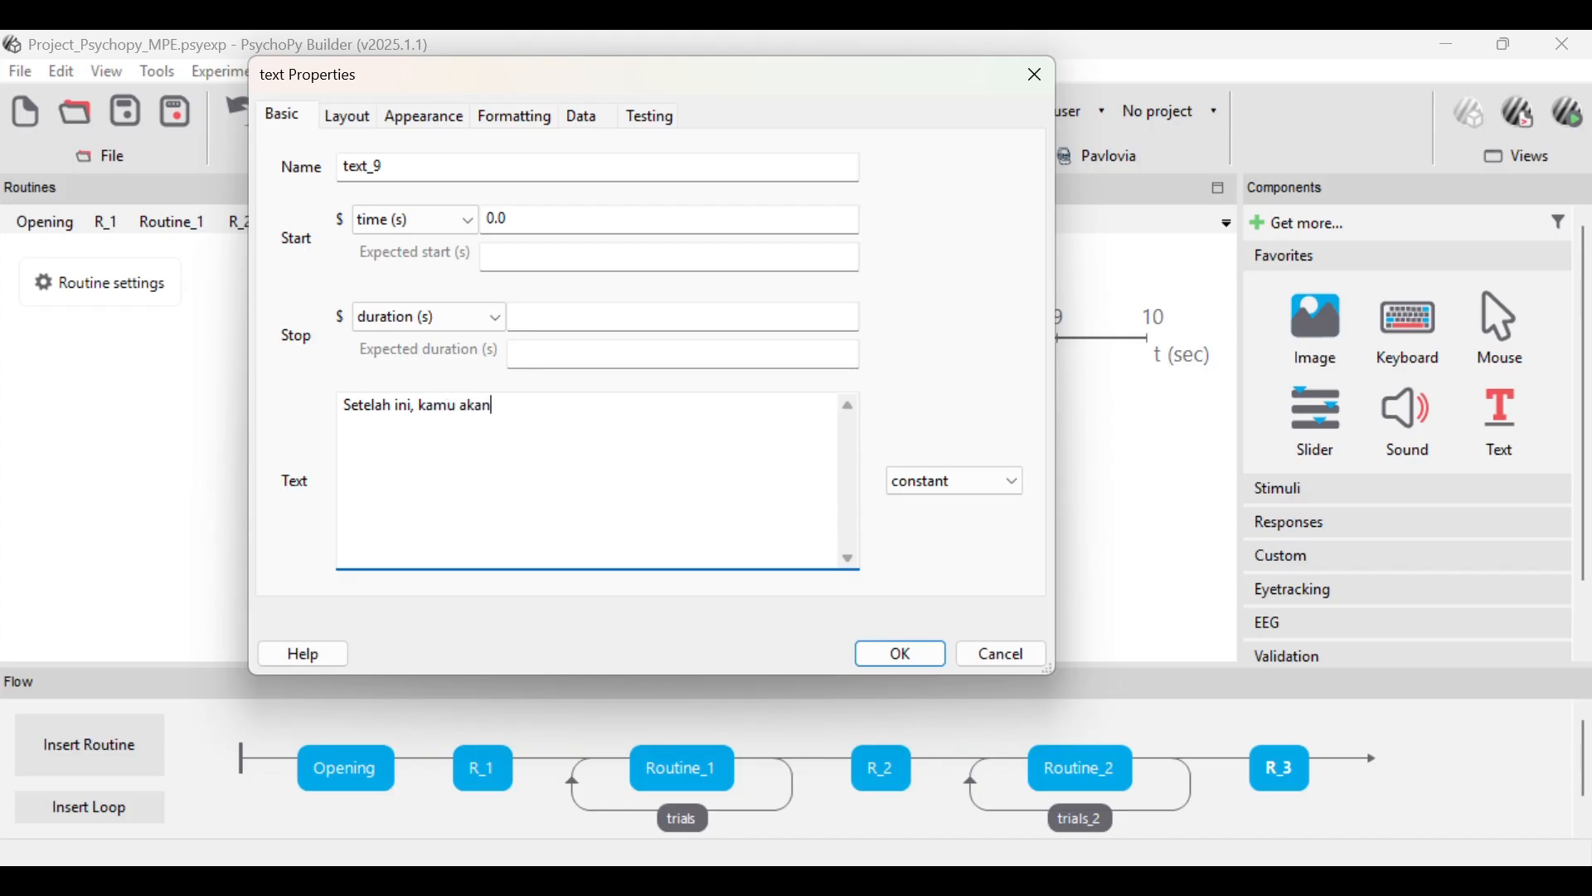
{"action": "type", "text": " mendengarkan beberapa potongan"}
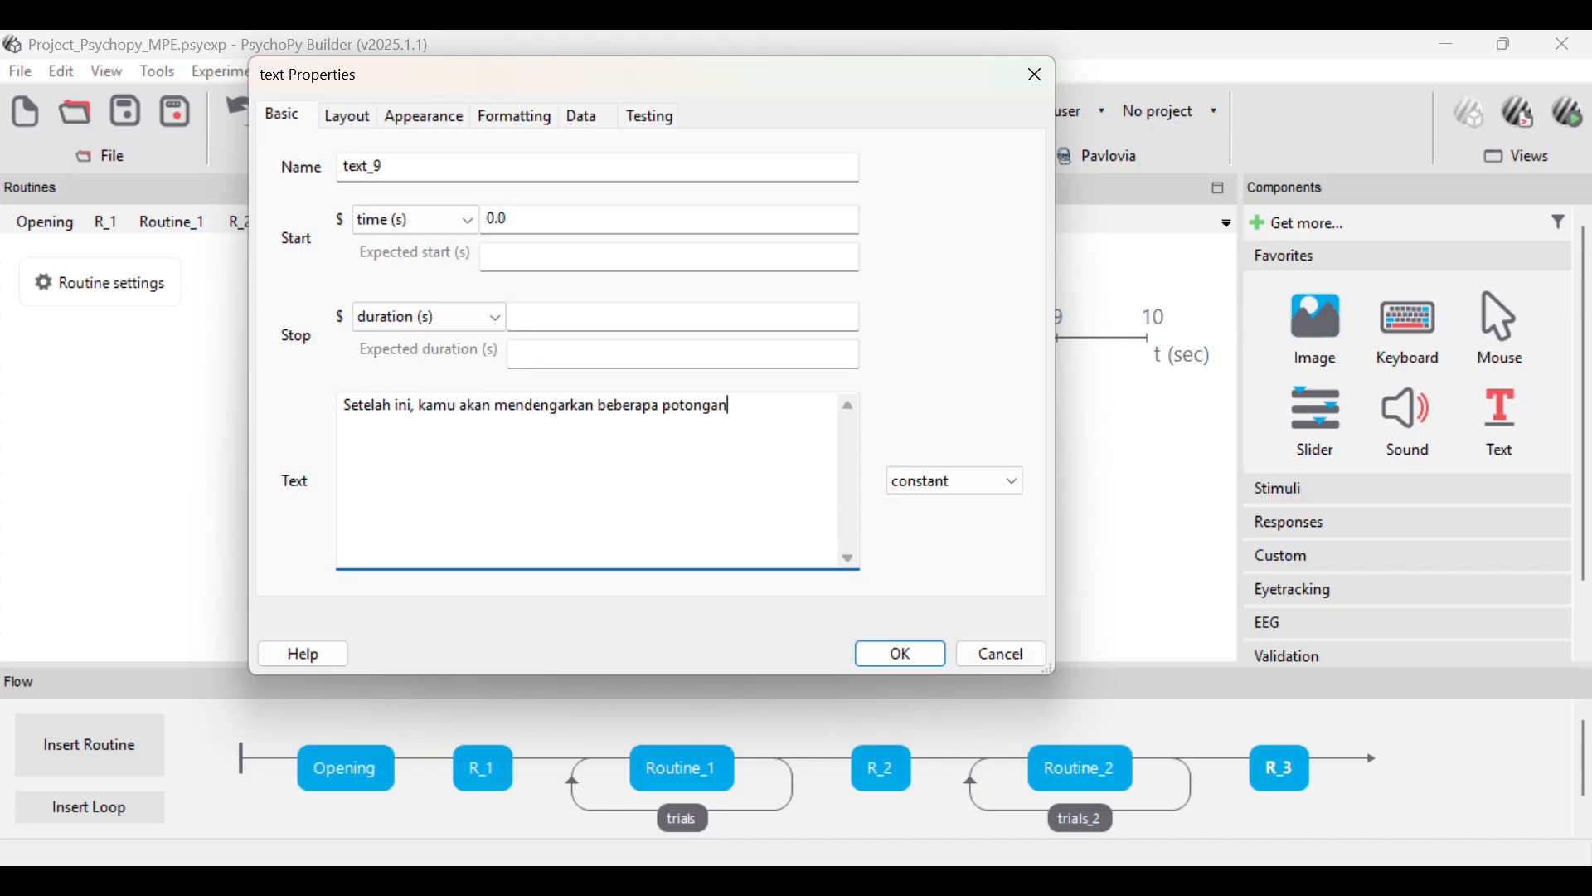
{"action": "type", "text": " audio. Tugasmu adalah"}
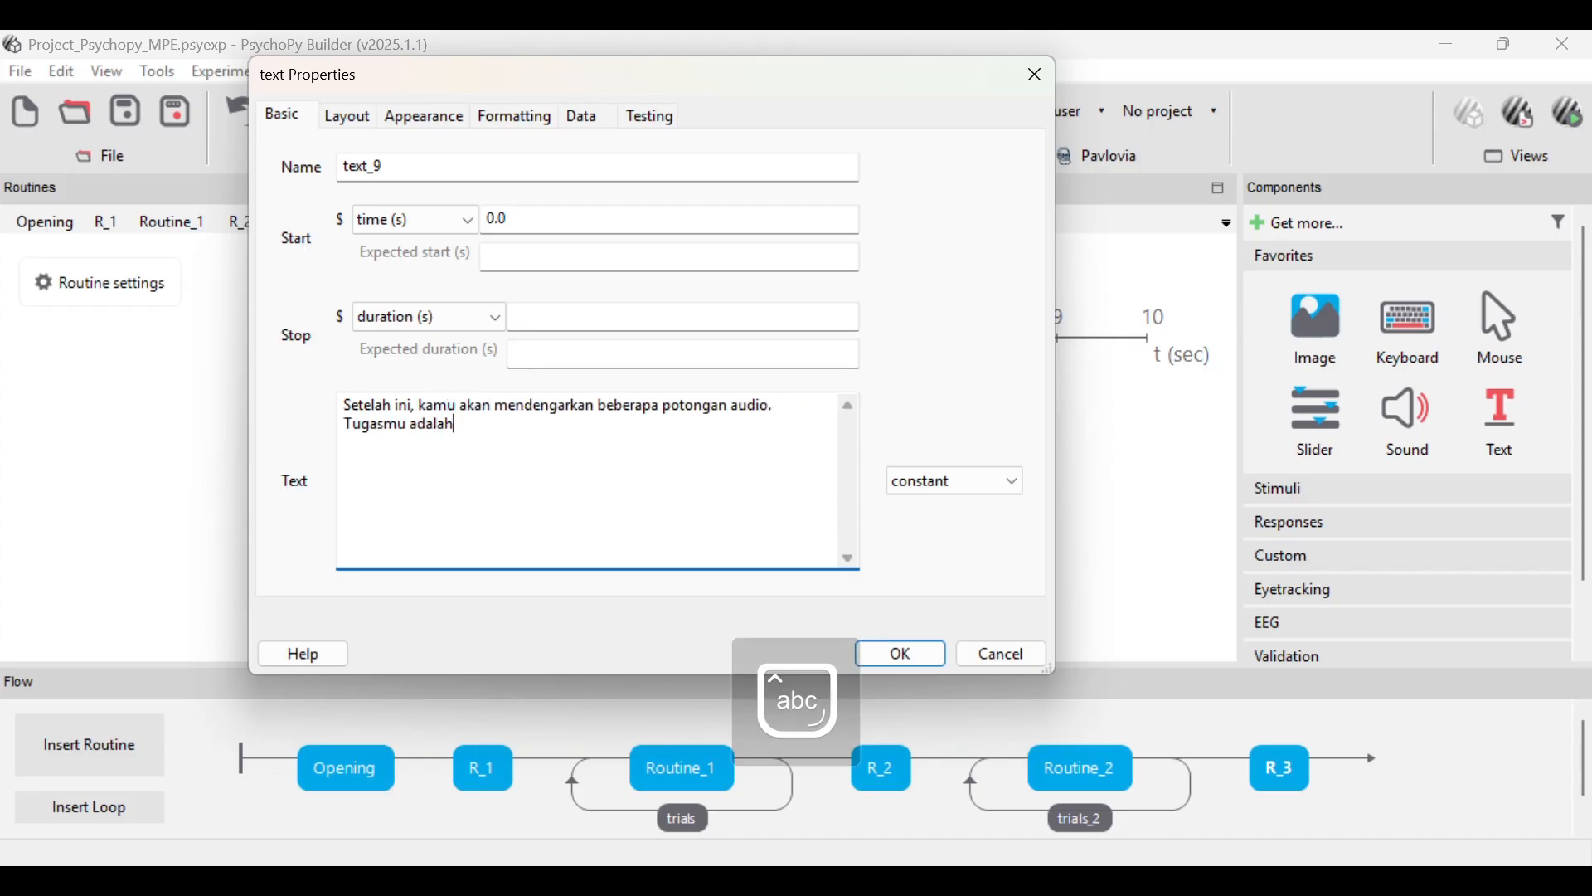
{"action": "type", "text": " menentukan apakah"}
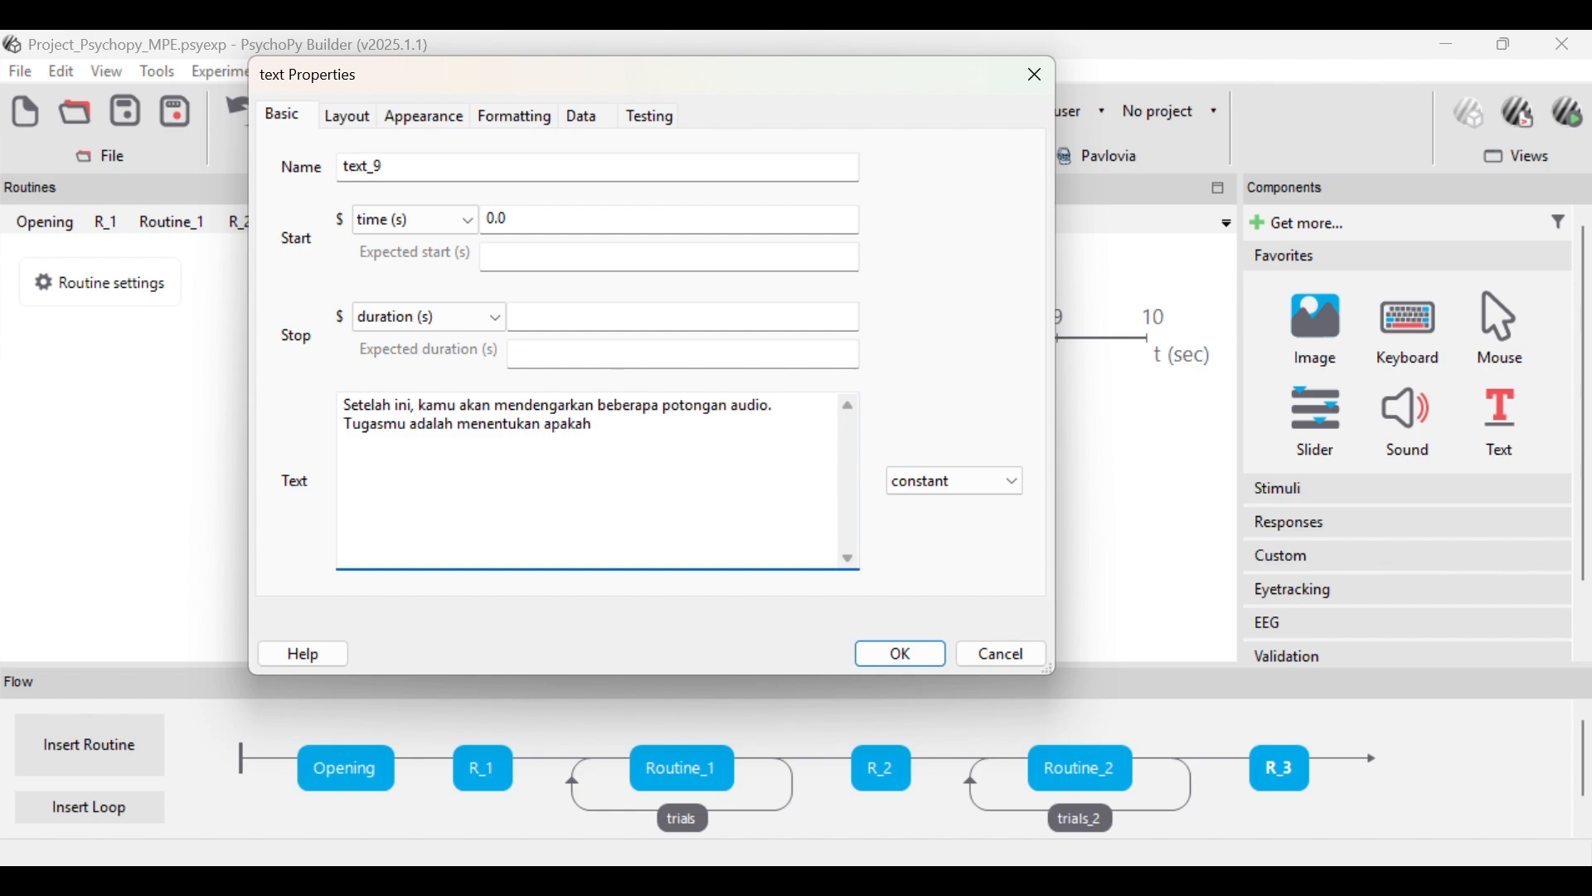
{"action": "type", "text": " sebelumnya kamu pernah mendengar"}
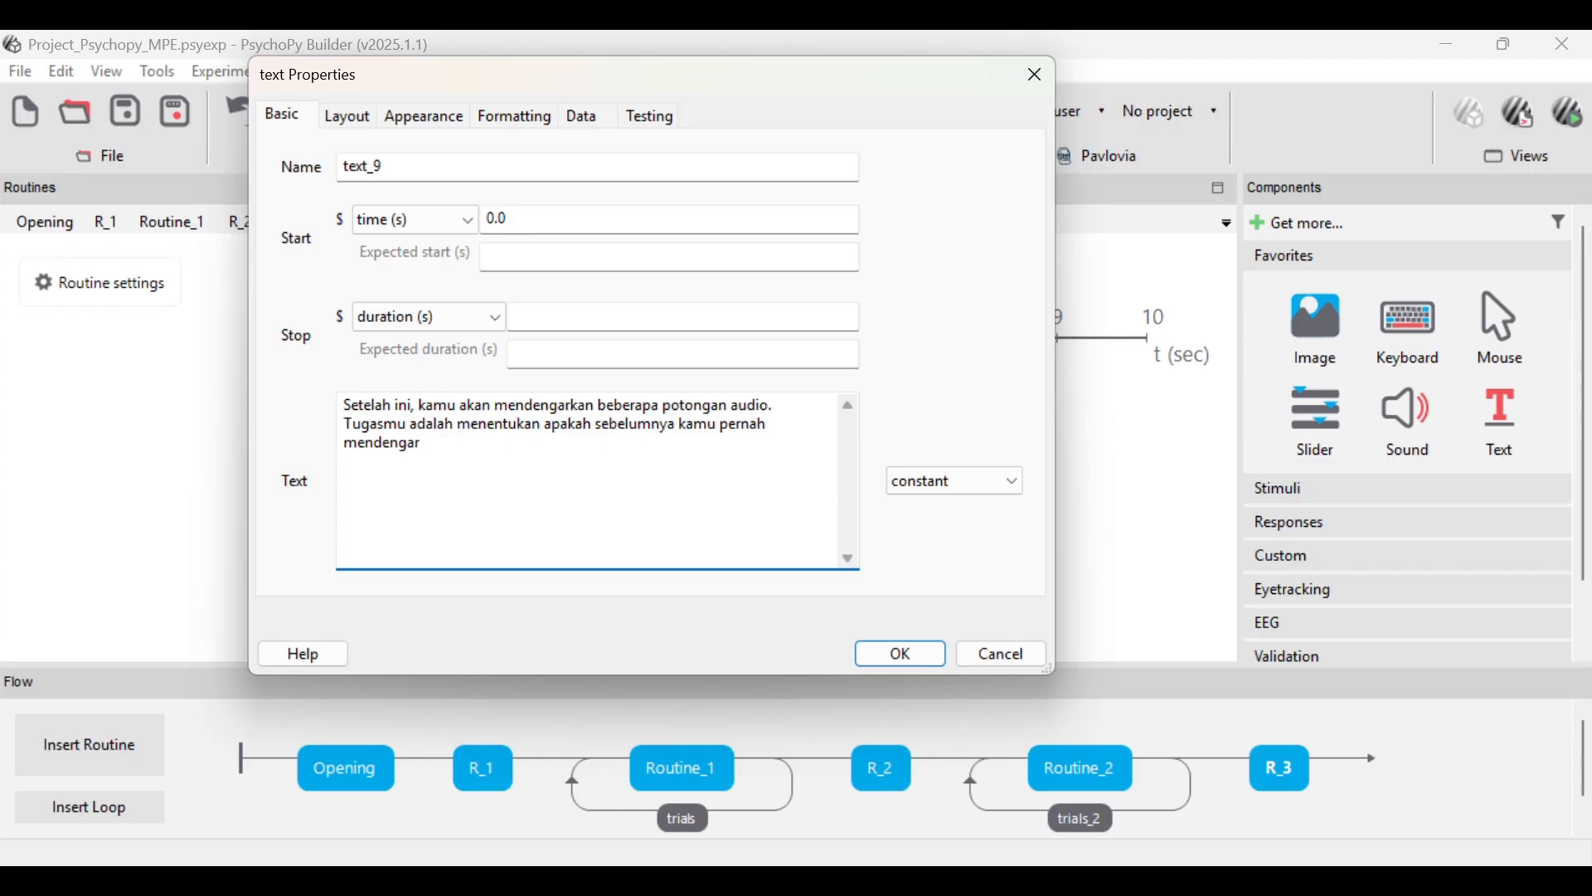
{"action": "type", "text": " audio tersebut atau belum pernah."}
{"action": "key", "text": "Return"}
{"action": "key", "text": "Caps_Lock"}
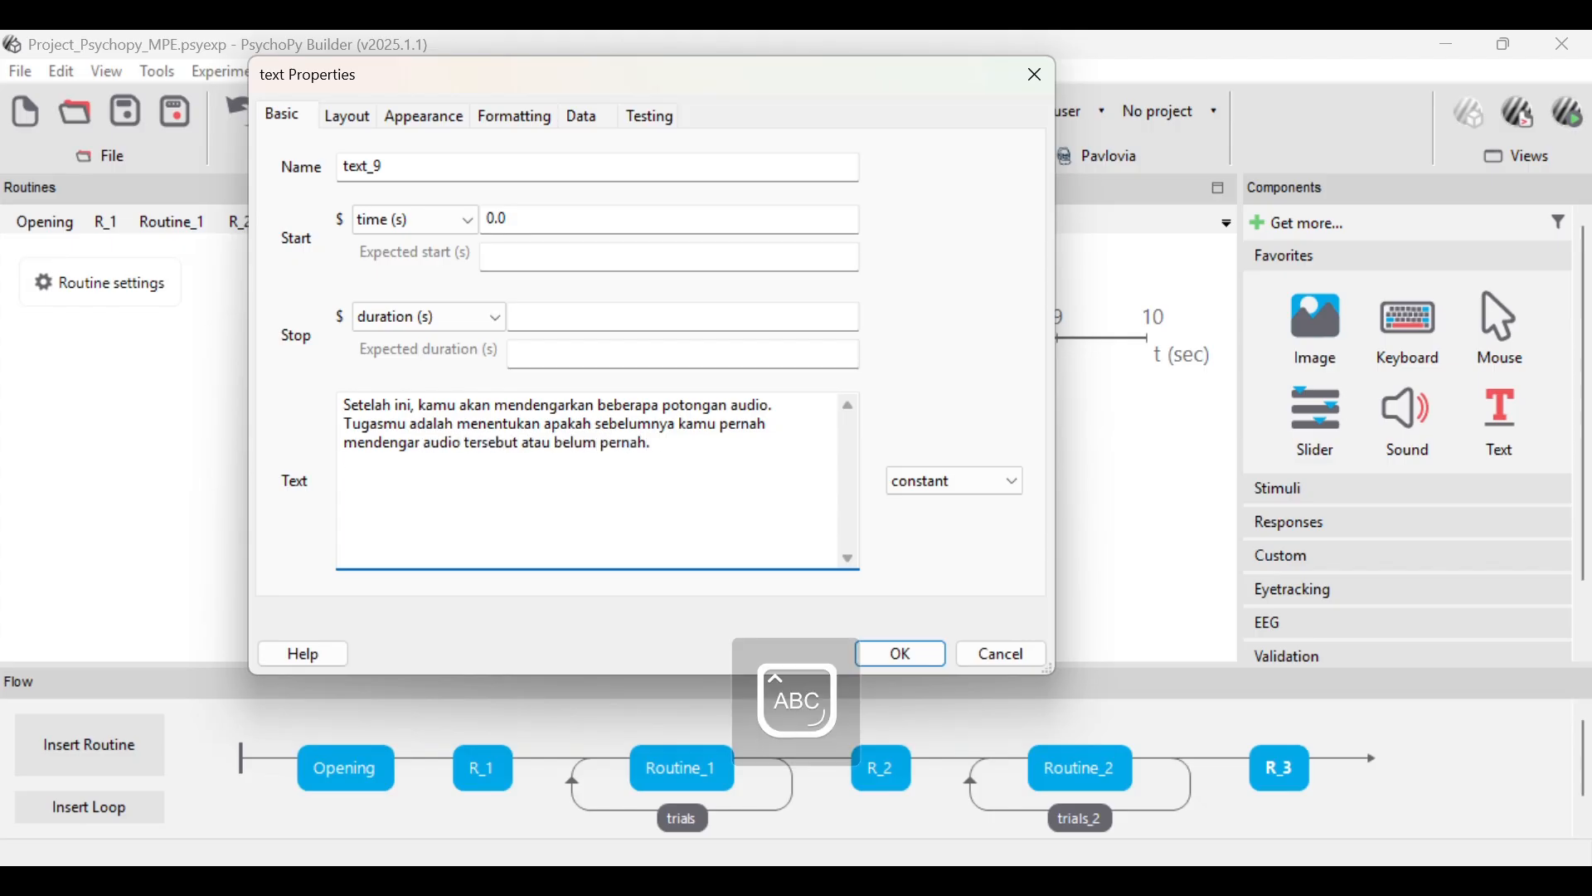
- Add the instruction lines "Tekan 'E' jika kamu pernah mendengarnya." and "Tekan 'I' jika kamu belum pernah mendengarnya." below the introduction
{"action": "type", "text": "T"}
{"action": "key", "text": "Caps_Lock"}
{"action": "type", "text": "ekan '"}
{"action": "key", "text": "Caps_Lock"}
{"action": "type", "text": "E'"}
{"action": "key", "text": "Caps_Lock"}
{"action": "type", "text": "jika kamu pernah mende"}
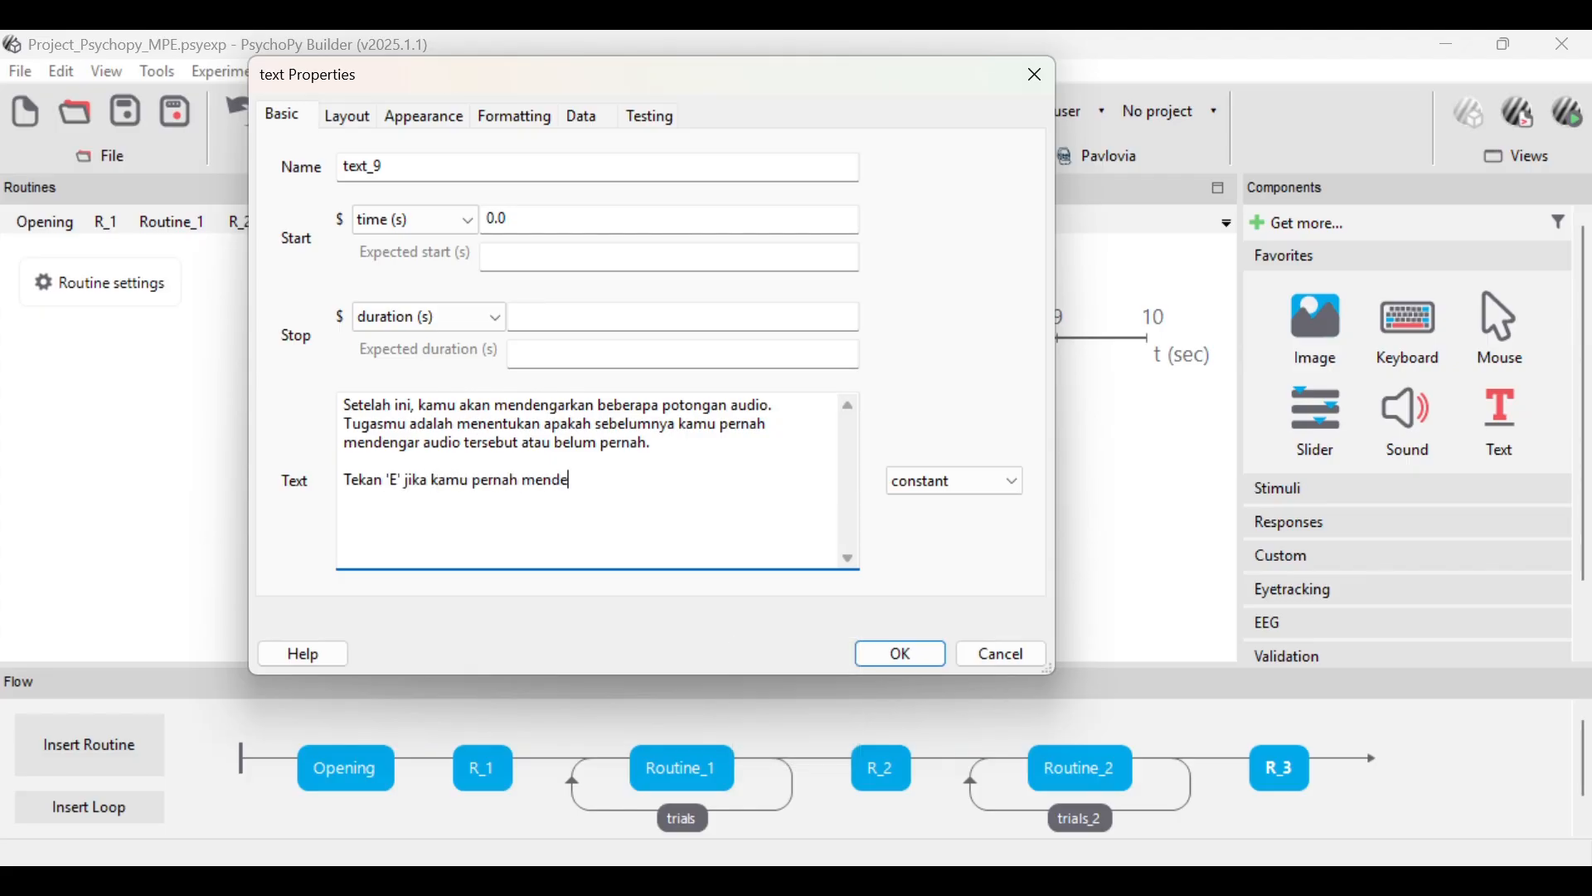
{"action": "type", "text": "ngar."}
{"action": "key", "text": "Return"}
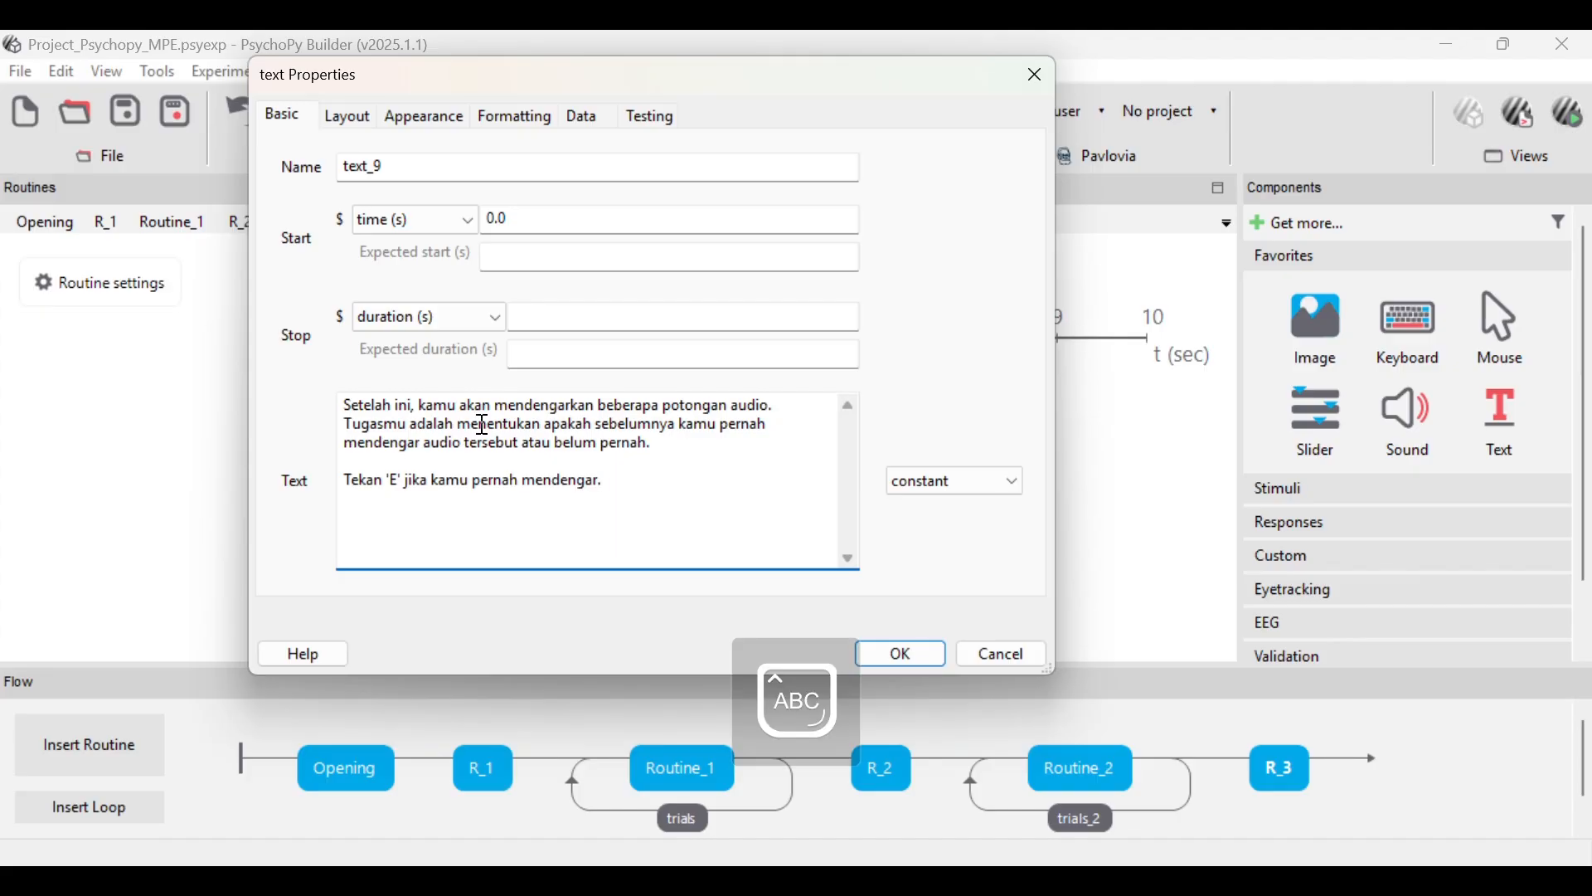
{"action": "type", "text": "Tekan 'I' jika kamu"}
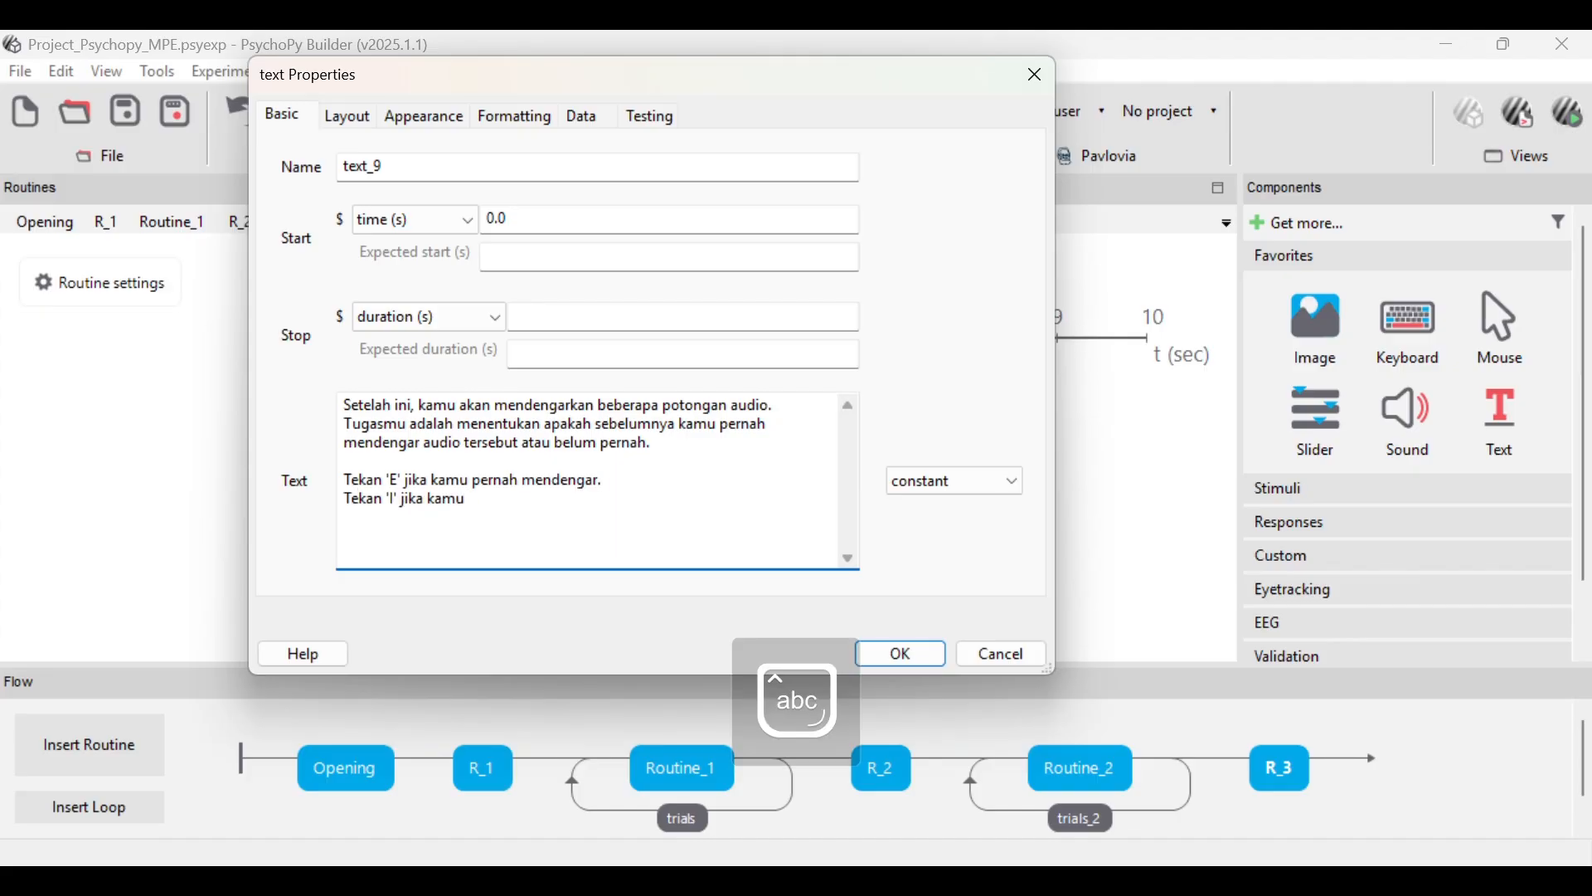
{"action": "type", "text": " belum pernah men"}
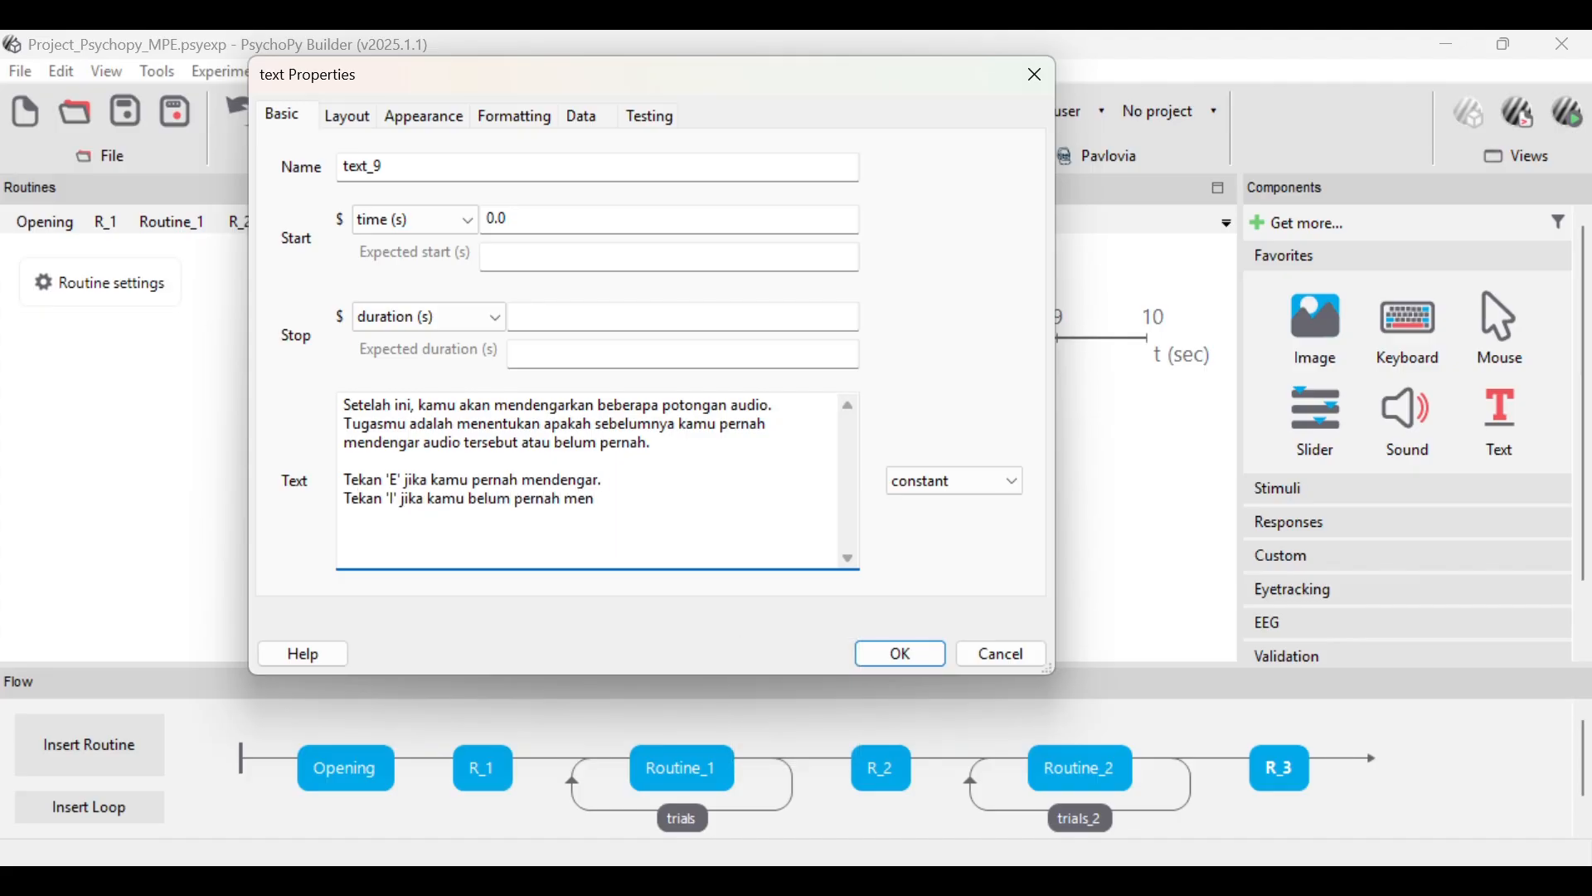
{"action": "type", "text": "dengarnya"}
{"action": "left_click", "coordinate": [715, 500]}
- Add the closing line "Tekan 'spasi' jika kamu siap memulai." below the key instructions, separated by blank lines
{"action": "key", "text": "Return"}
{"action": "key", "text": "Return"}
{"action": "key", "text": "Return"}
{"action": "key", "text": "Caps_Lock"}
{"action": "type", "text": "T"}
{"action": "key", "text": "Caps_Lock"}
{"action": "type", "text": "ekan '"}
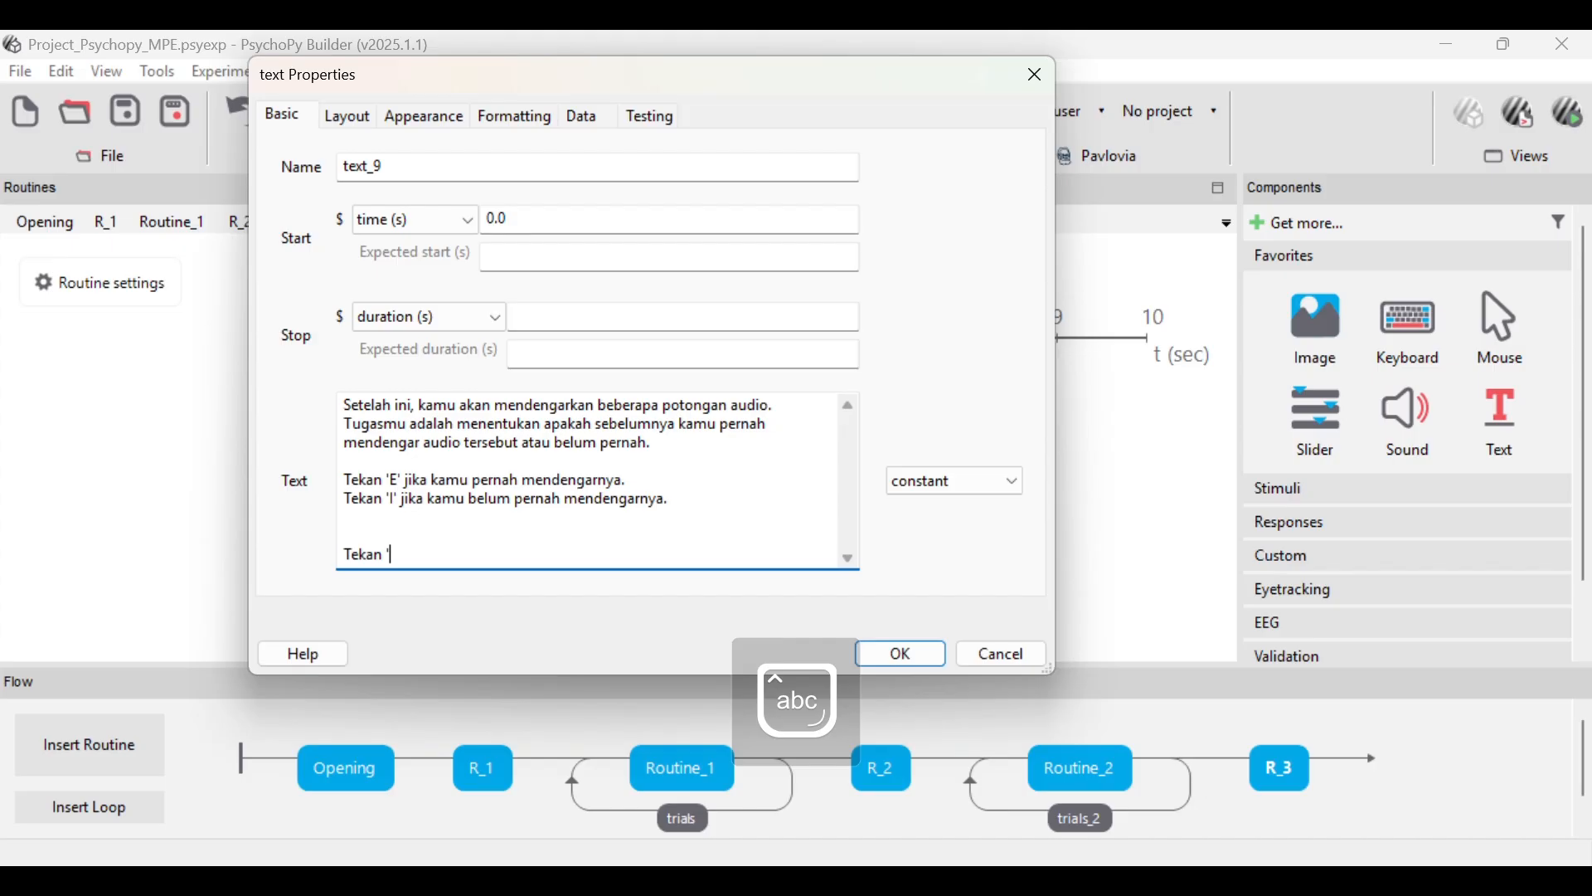
{"action": "type", "text": "spasi' jika kamu siap memulai."}
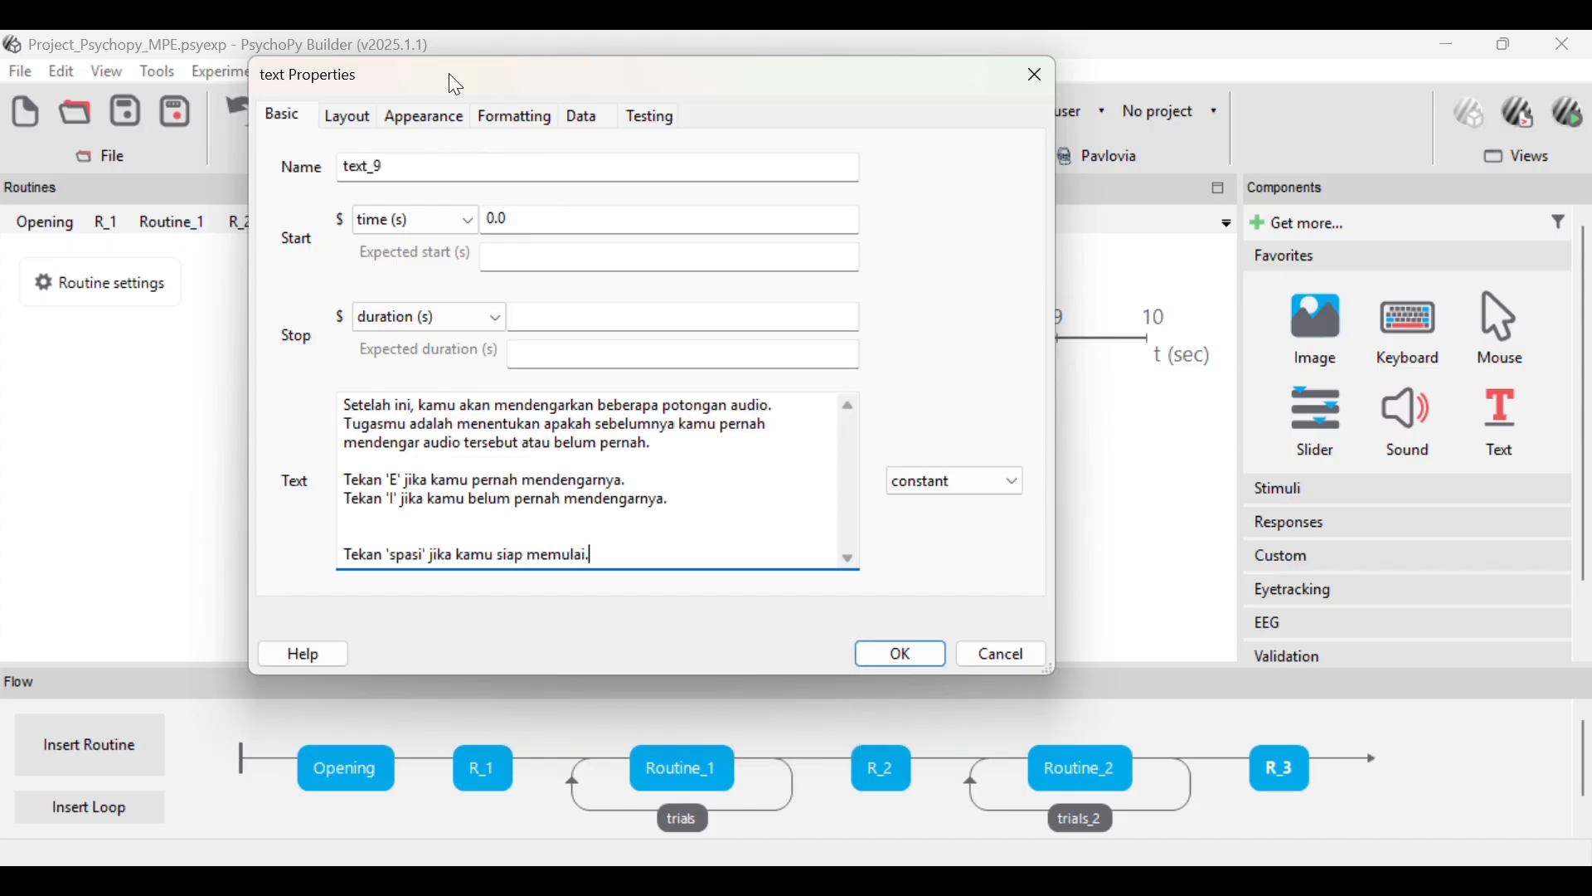
- Set the instruction text's letter height to 0.04 and accept the text component's properties
{"action": "left_click", "coordinate": [369, 123]}
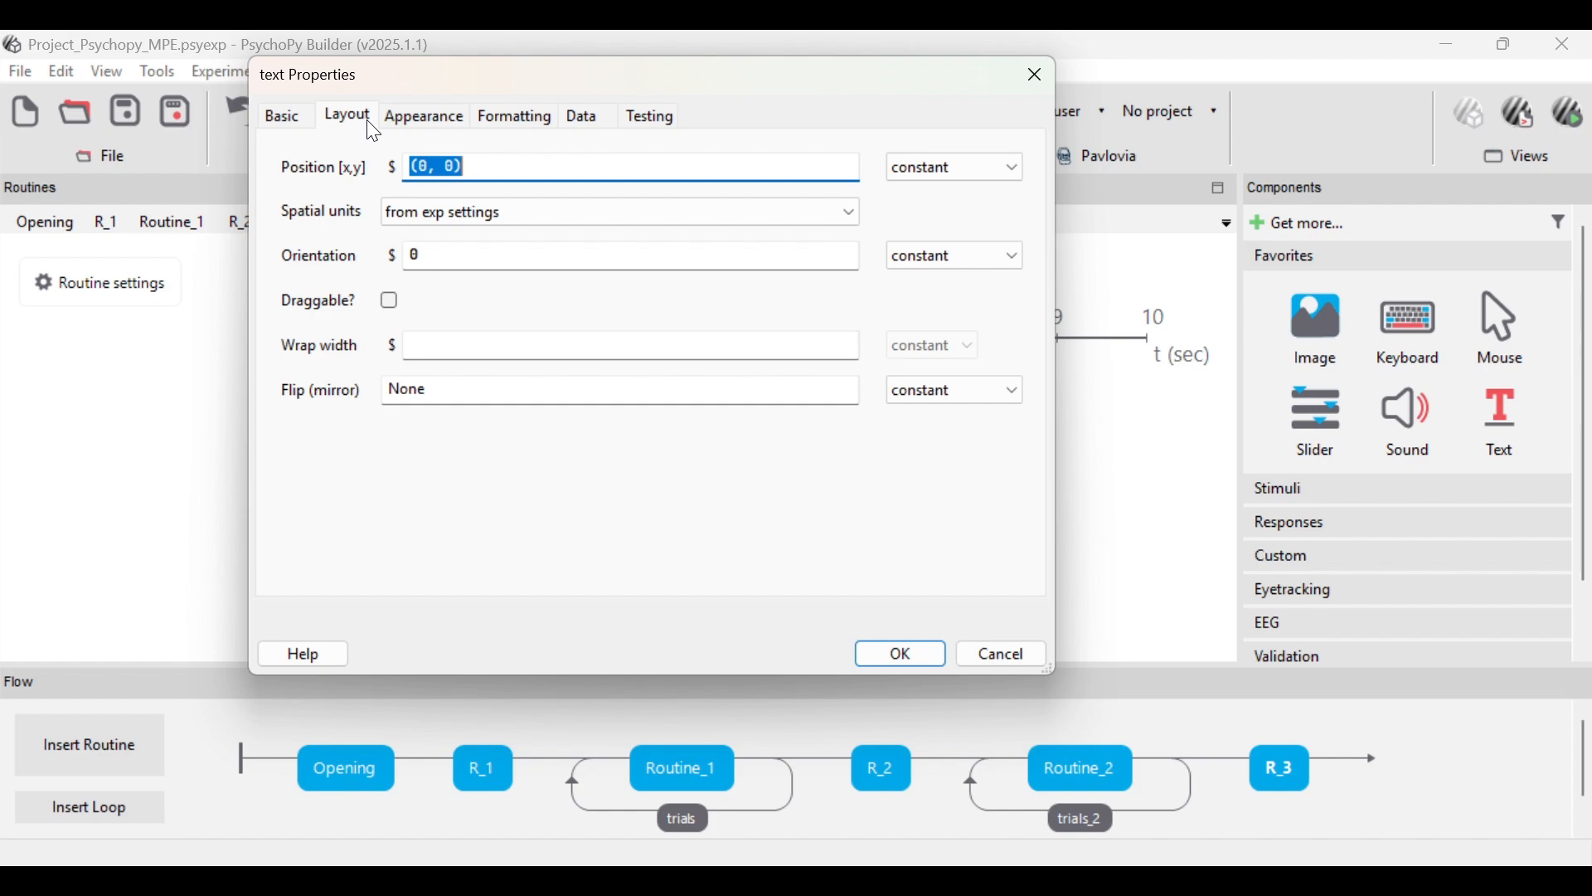
{"action": "left_click", "coordinate": [504, 121]}
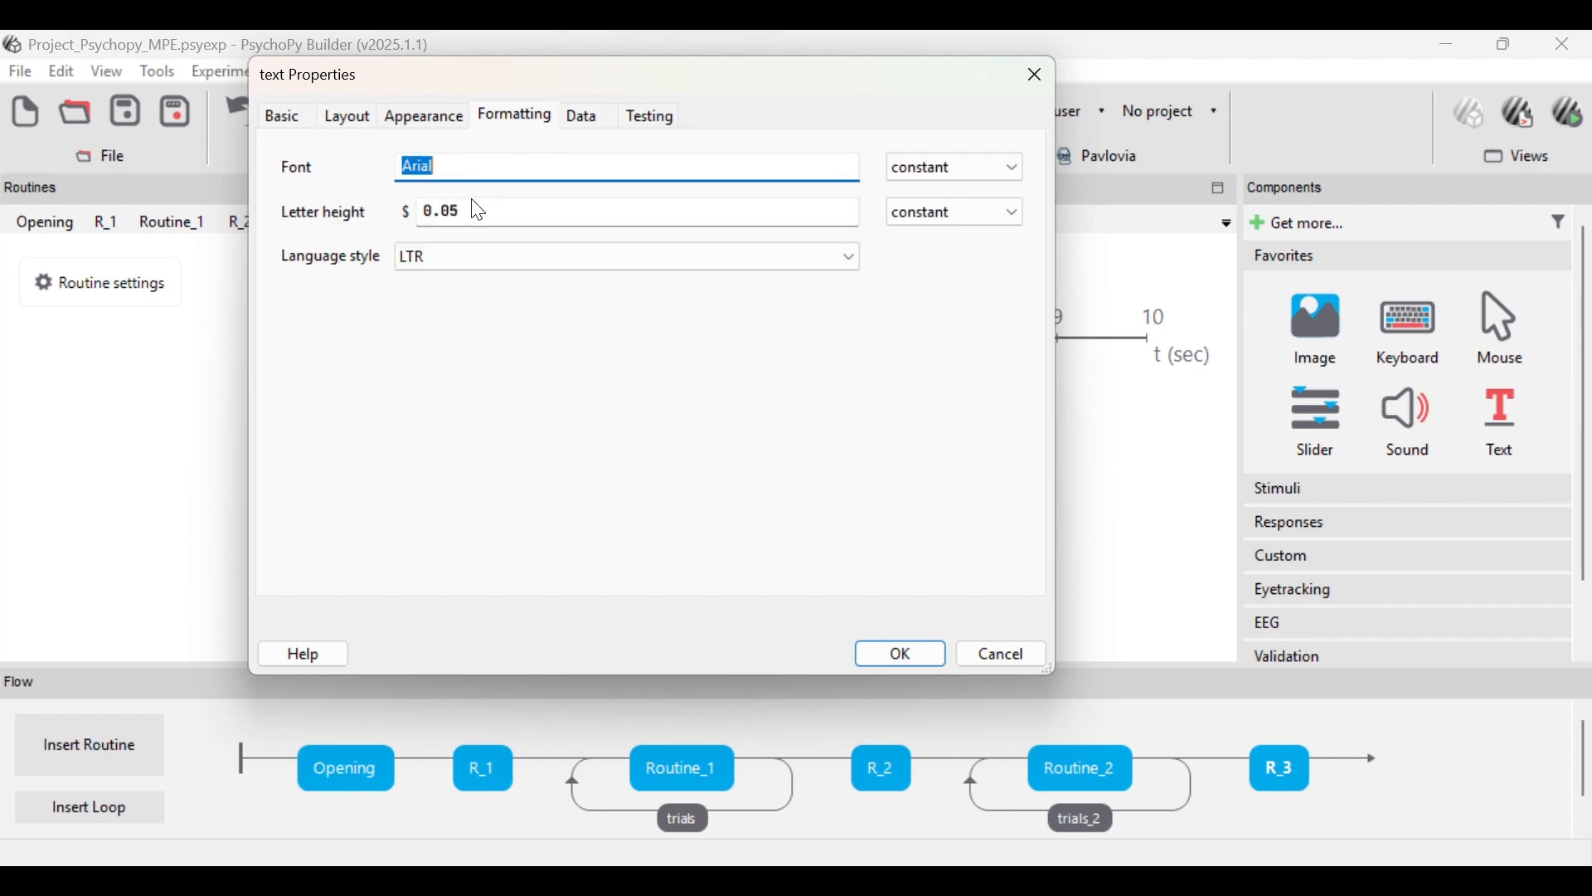
{"action": "left_click", "coordinate": [489, 212]}
{"action": "type", "text": "4"}
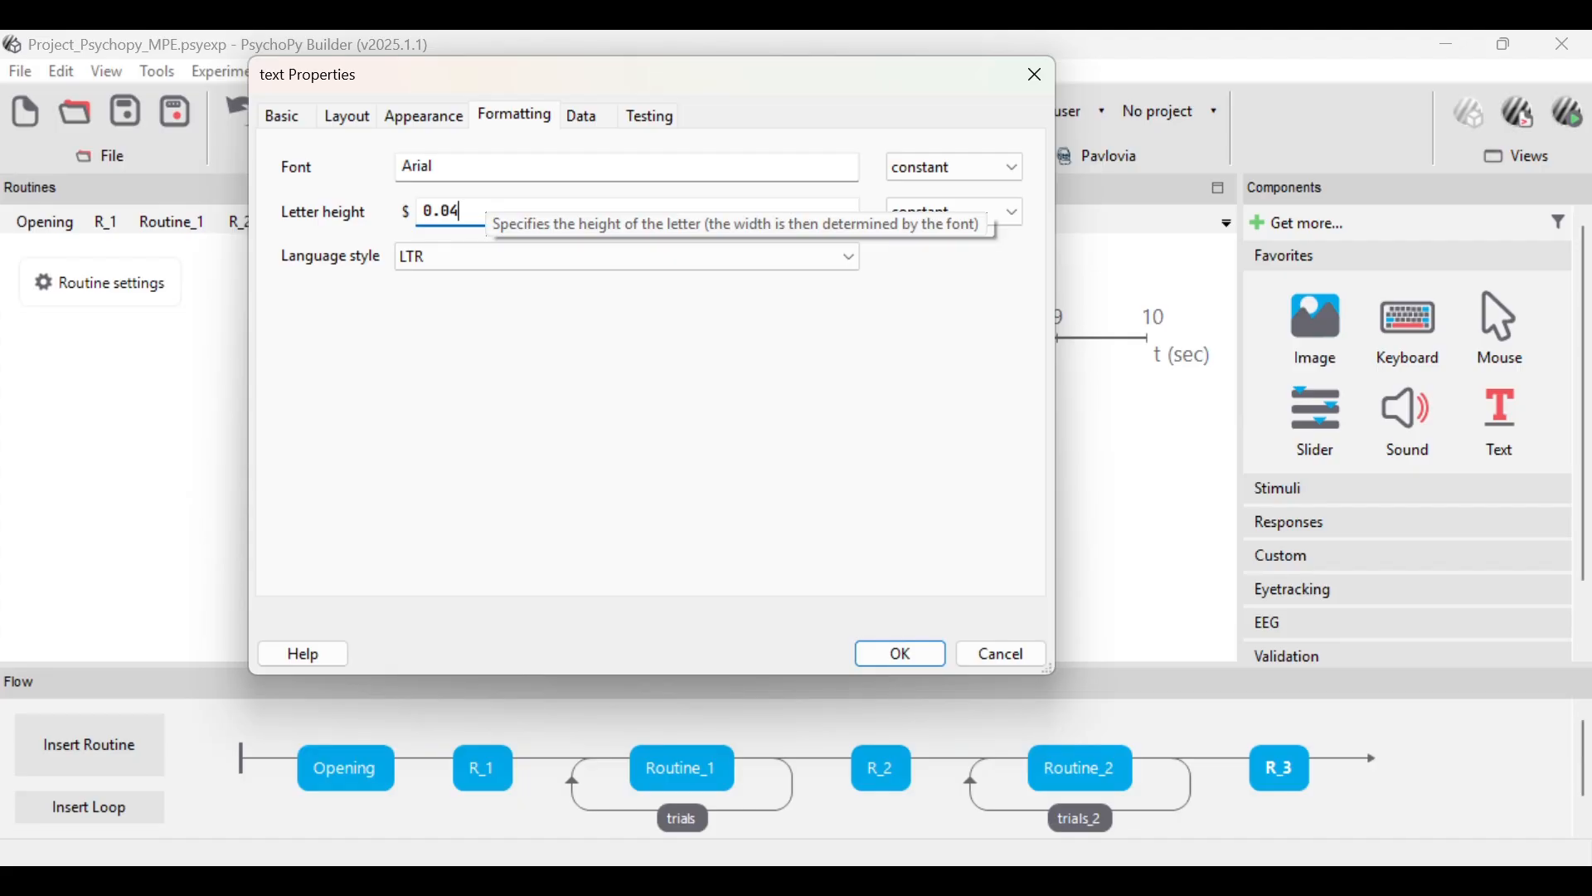
{"action": "left_click", "coordinate": [896, 655]}
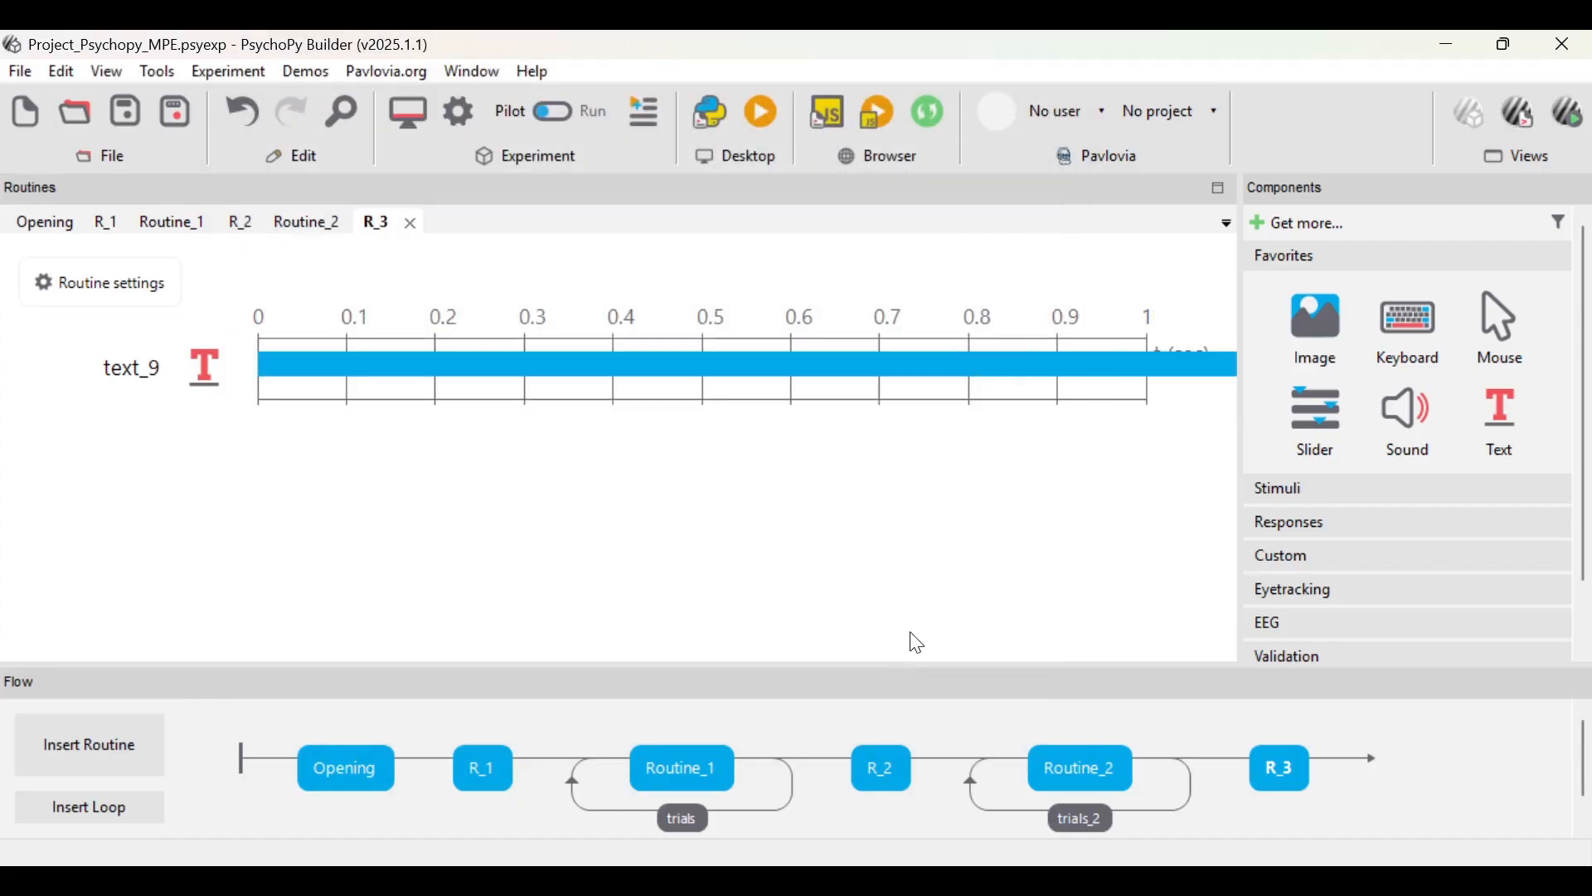
- Add a Keyboard component to R_3 that allows only the 'space' key, and accept its properties
{"action": "left_click", "coordinate": [1406, 330]}
{"action": "left_click", "coordinate": [674, 492]}
{"action": "key", "text": "BackSpace"}
{"action": "key", "text": "BackSpace"}
{"action": "key", "text": "BackSpace"}
{"action": "key", "text": "BackSpace"}
{"action": "key", "text": "BackSpace"}
{"action": "key", "text": "BackSpace"}
{"action": "key", "text": "BackSpace"}
{"action": "key", "text": "BackSpace"}
{"action": "key", "text": "BackSpace"}
{"action": "key", "text": "BackSpace"}
{"action": "key", "text": "BackSpace"}
{"action": "key", "text": "BackSpace"}
{"action": "key", "text": "BackSpace"}
{"action": "key", "text": "BackSpace"}
{"action": "key", "text": "BackSpace"}
{"action": "key", "text": "BackSpace"}
{"action": "key", "text": "BackSpace"}
{"action": "key", "text": "BackSpace"}
{"action": "key", "text": "BackSpace"}
{"action": "key", "text": "BackSpace"}
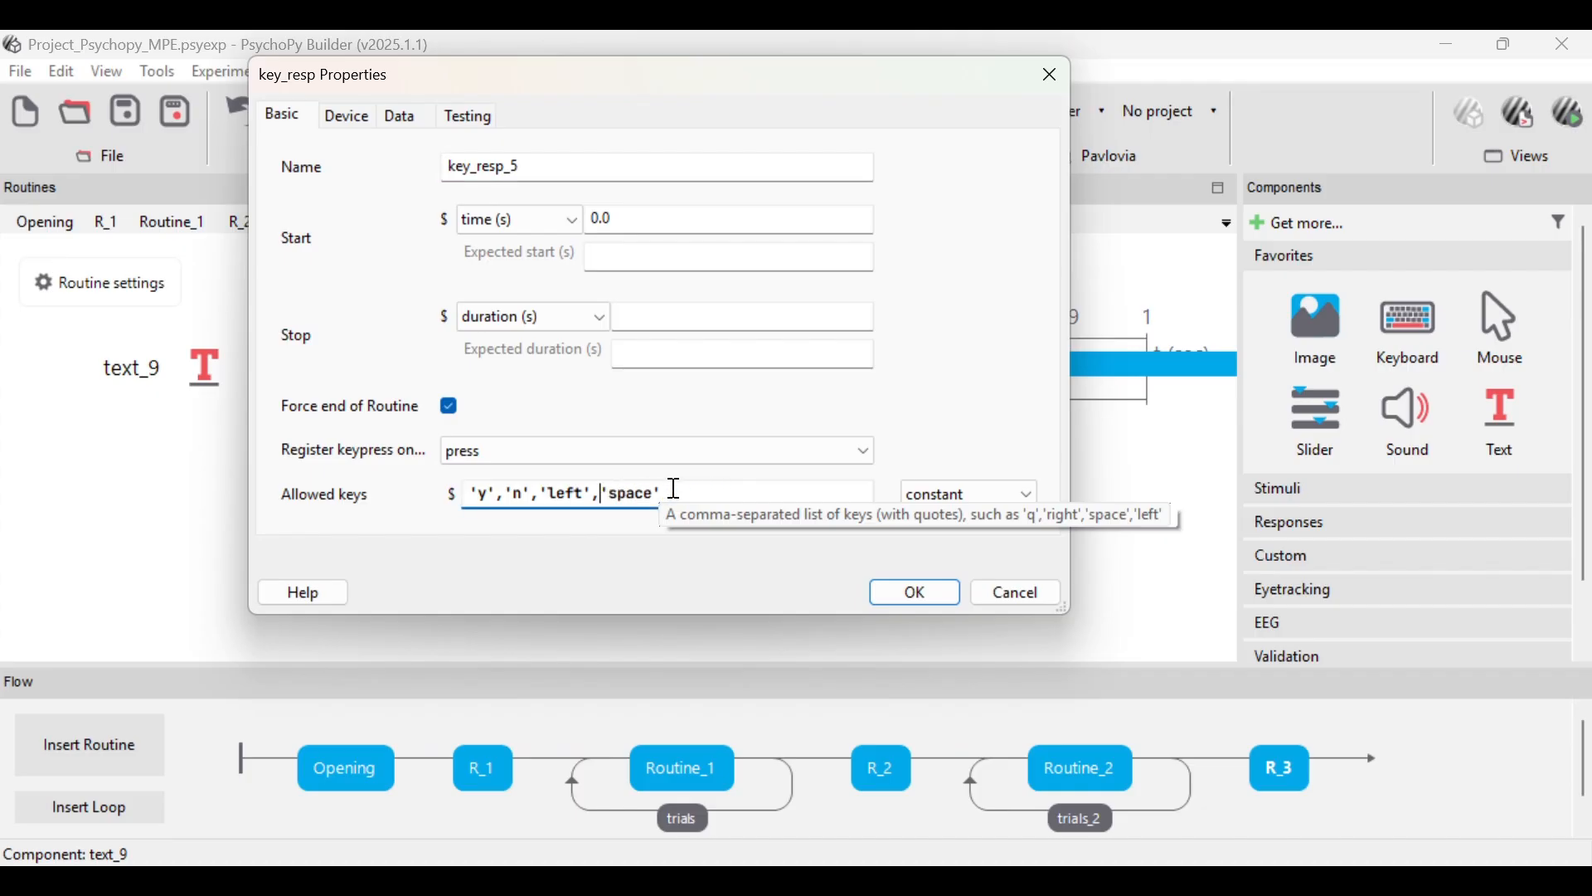
{"action": "left_click", "coordinate": [913, 595]}
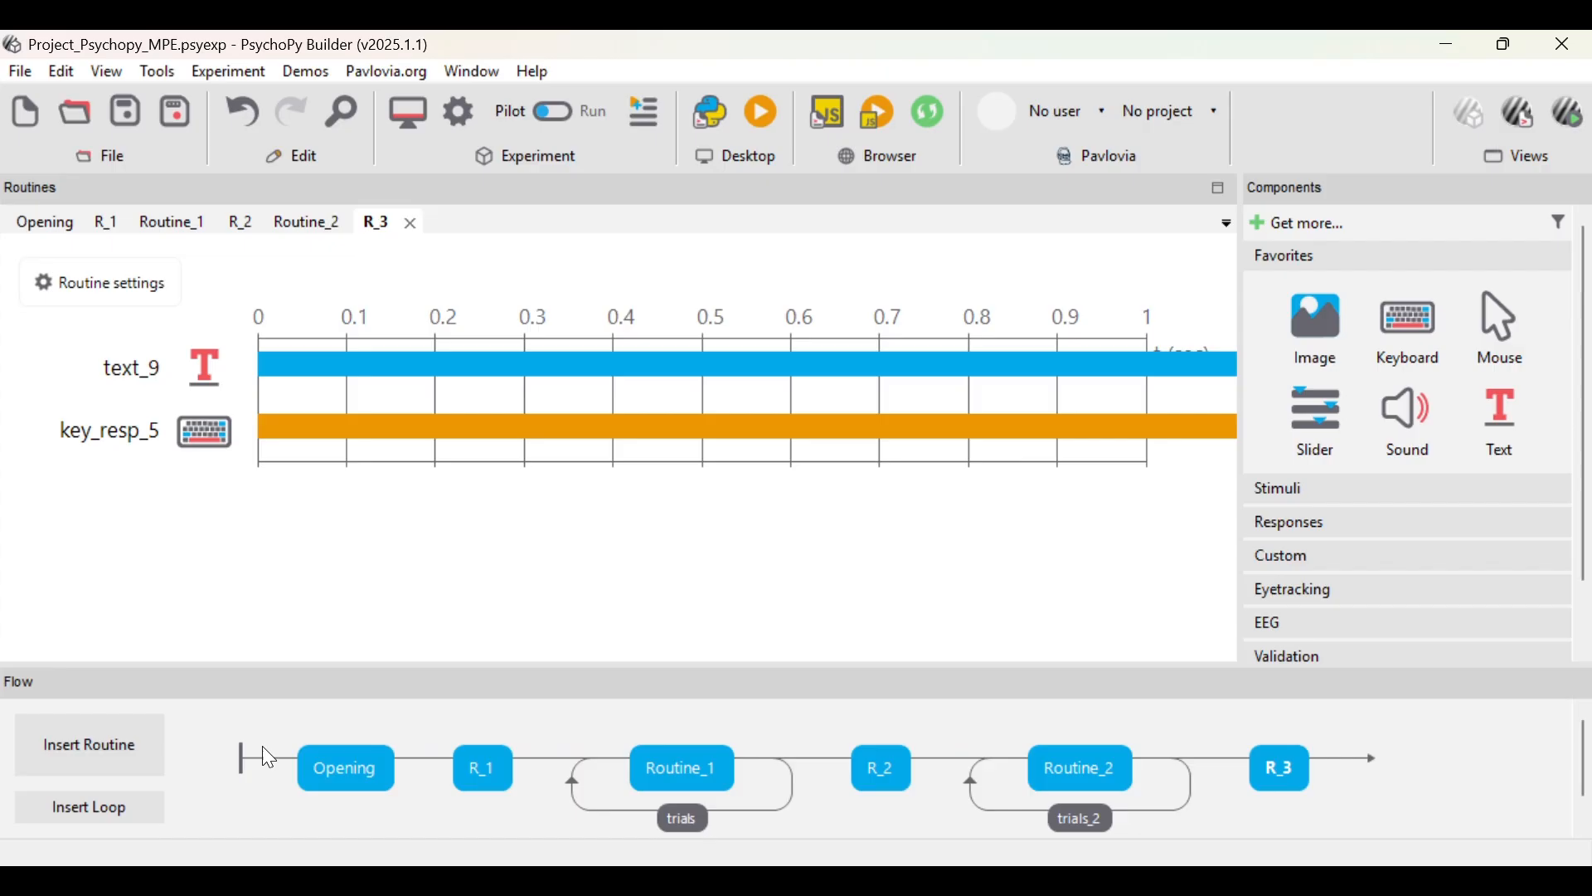
- Create a blank routine named Routine_3 and insert it into the flow directly after R_3
{"action": "left_click", "coordinate": [113, 726]}
{"action": "left_click", "coordinate": [229, 540]}
{"action": "type", "text": "R"}
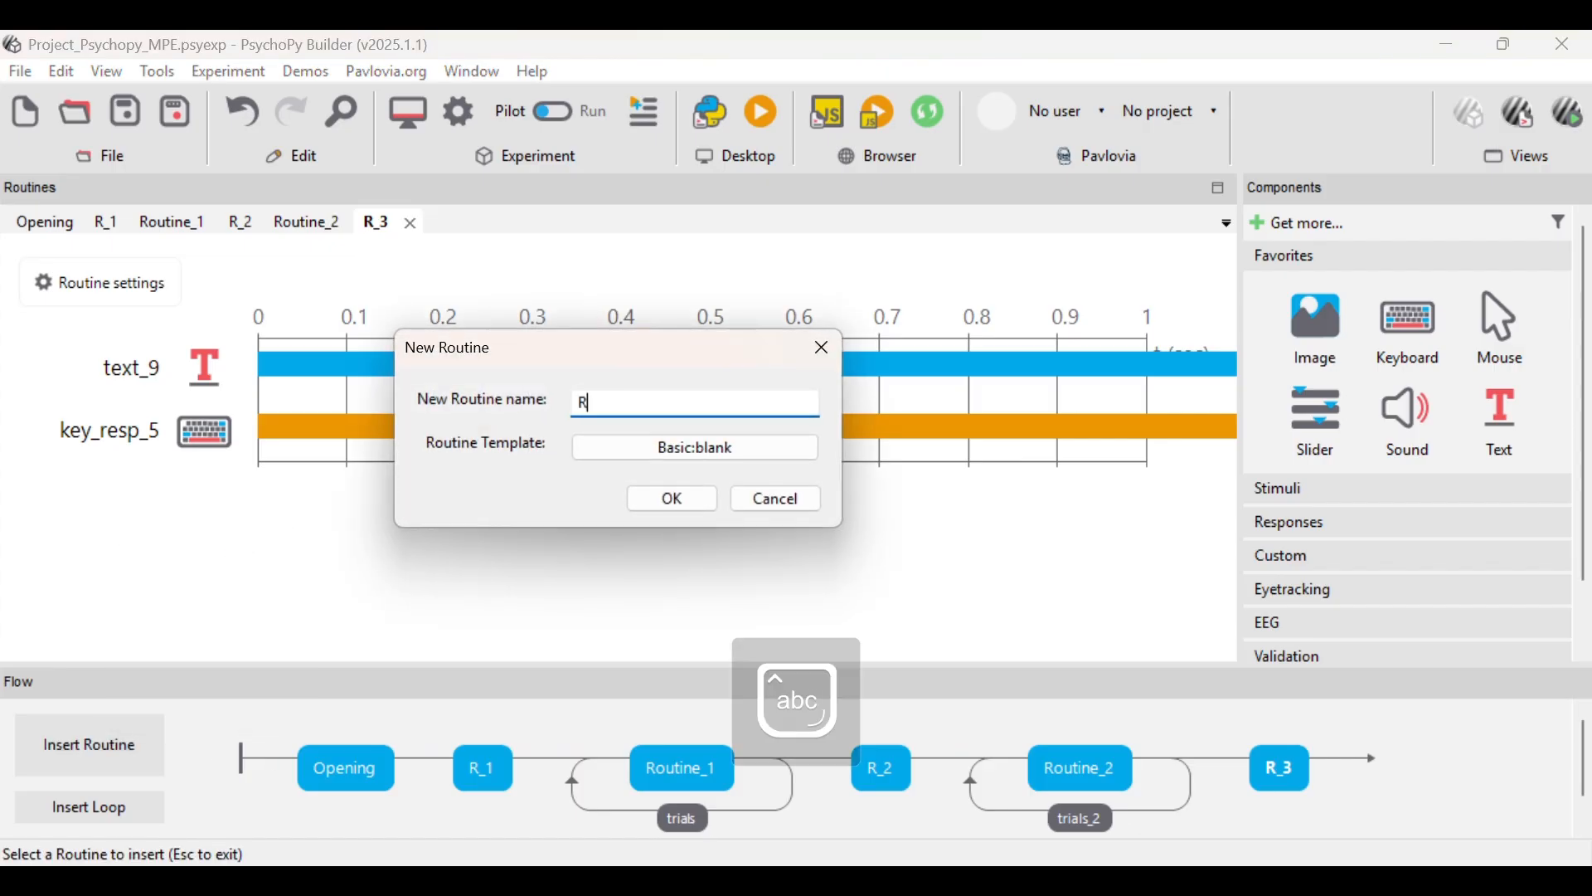
{"action": "type", "text": "outine_3"}
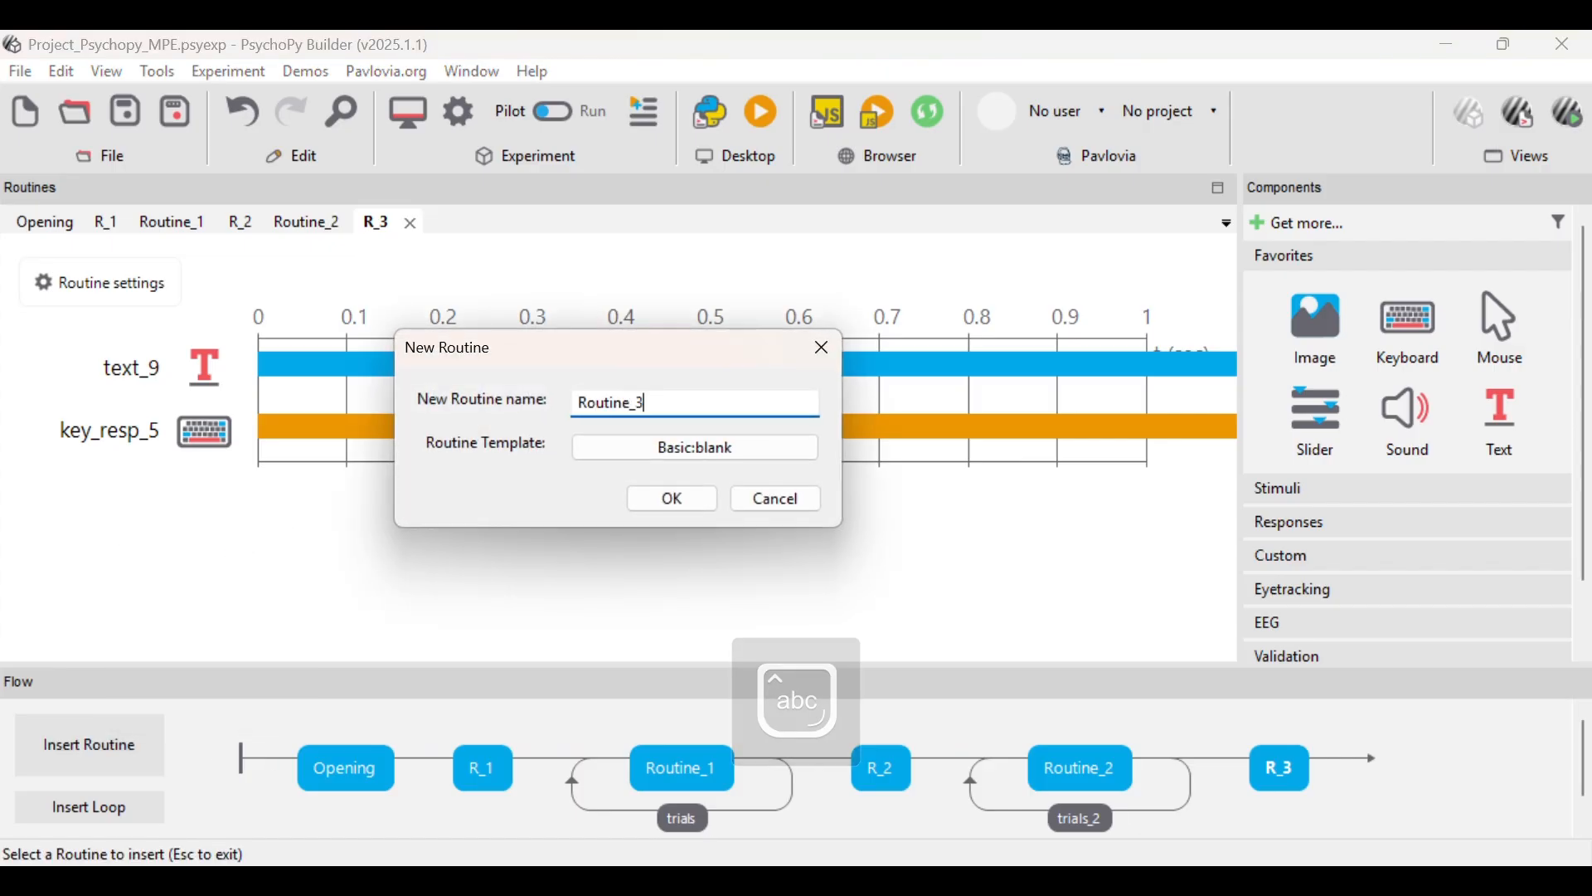
{"action": "key", "text": "Tab"}
{"action": "key", "text": "Return"}
{"action": "left_click", "coordinate": [1346, 750]}
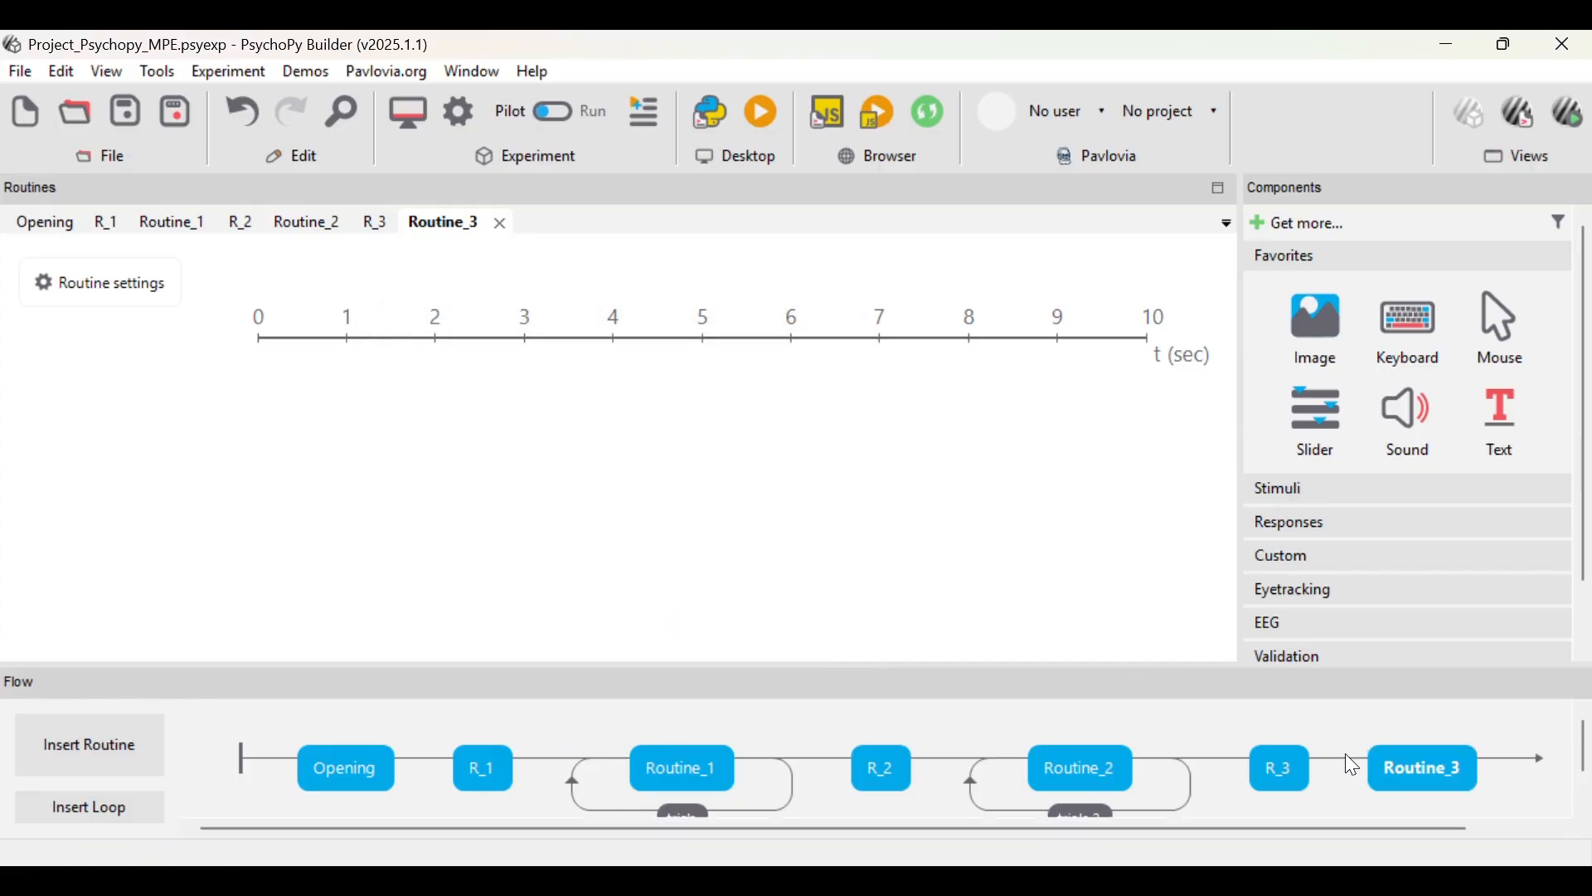
- Add a Text component to Routine_3 with a blank stop duration and the text "APAKAH KAMU PERNAH MENDENGAR SUARA INI?"
{"action": "left_click", "coordinate": [1503, 423]}
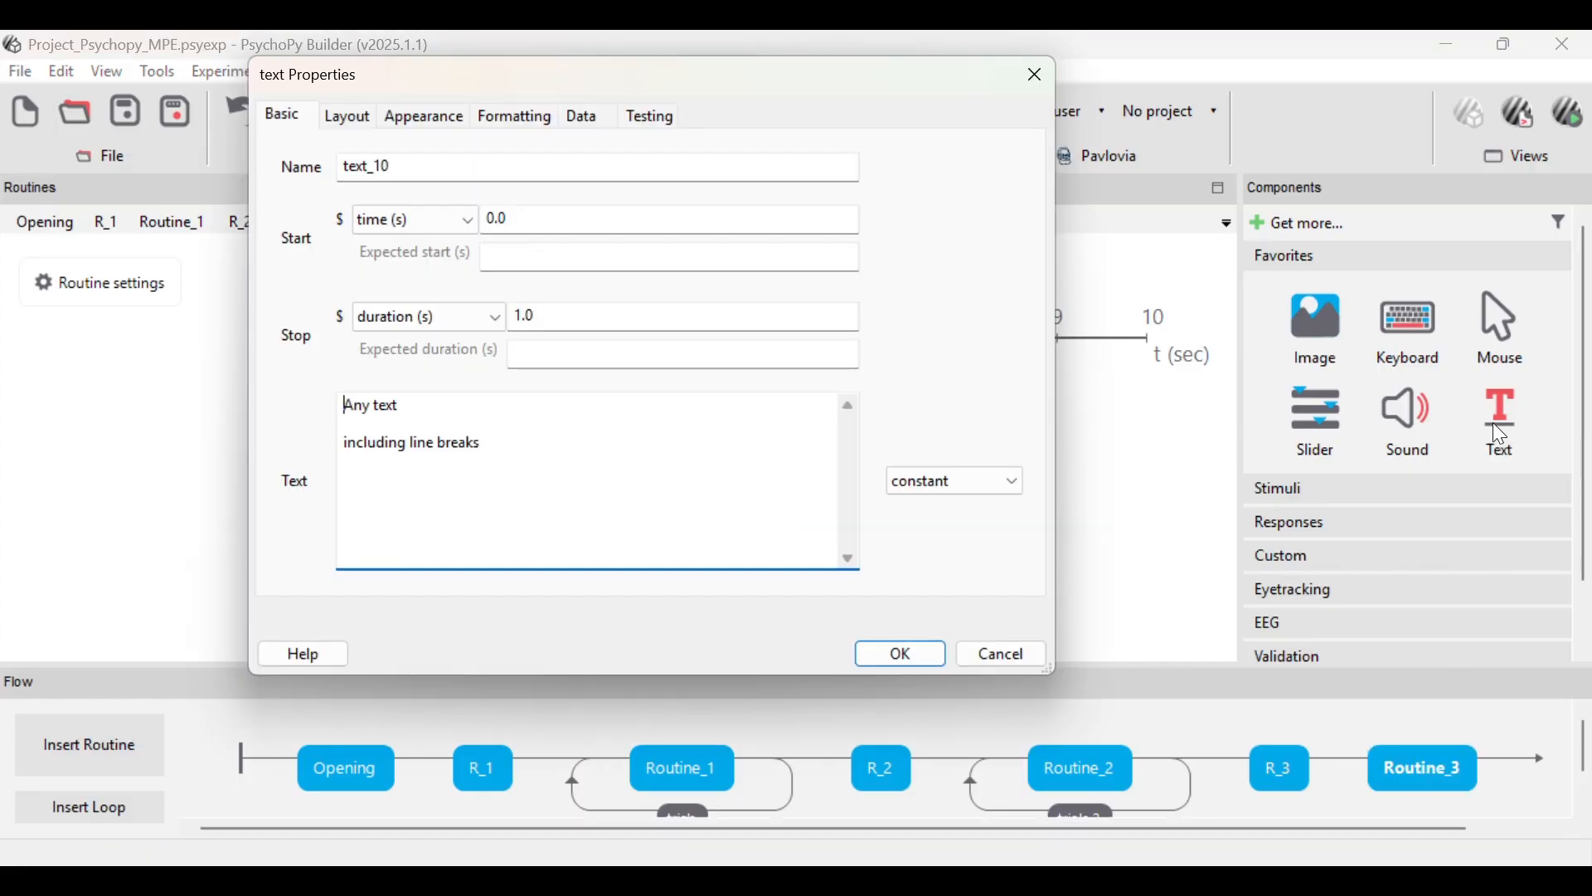
{"action": "left_click", "coordinate": [709, 312]}
{"action": "key", "text": "BackSpace"}
{"action": "key", "text": "BackSpace"}
{"action": "key", "text": "BackSpace"}
{"action": "left_click", "coordinate": [581, 457]}
{"action": "key", "text": "ctrl+a"}
{"action": "key", "text": "BackSpace"}
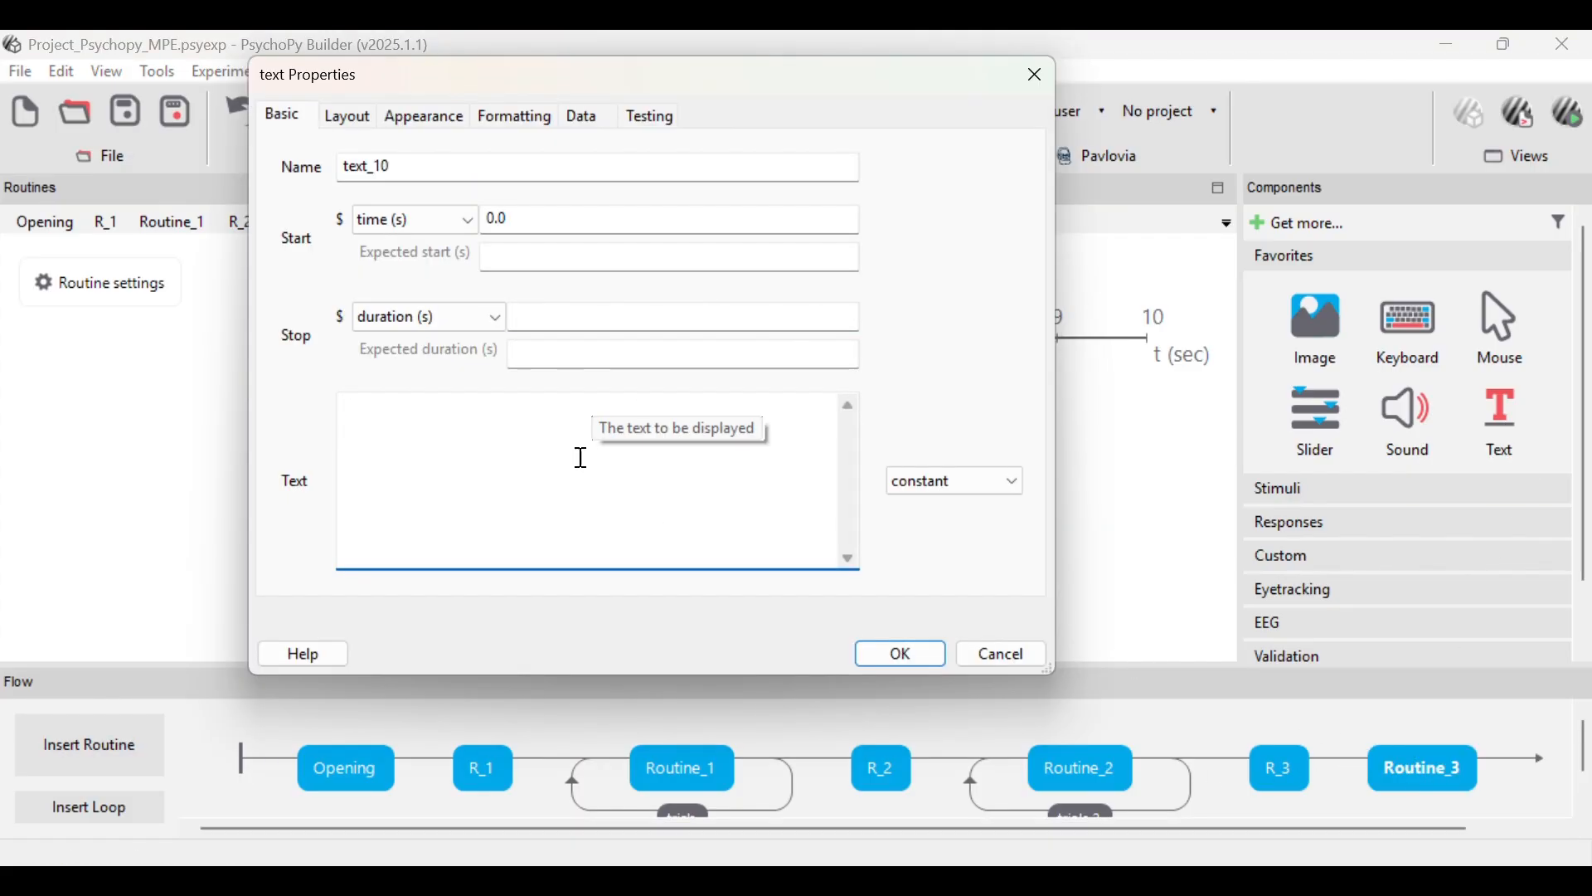
{"action": "type", "text": "APAKAH KAMU P"}
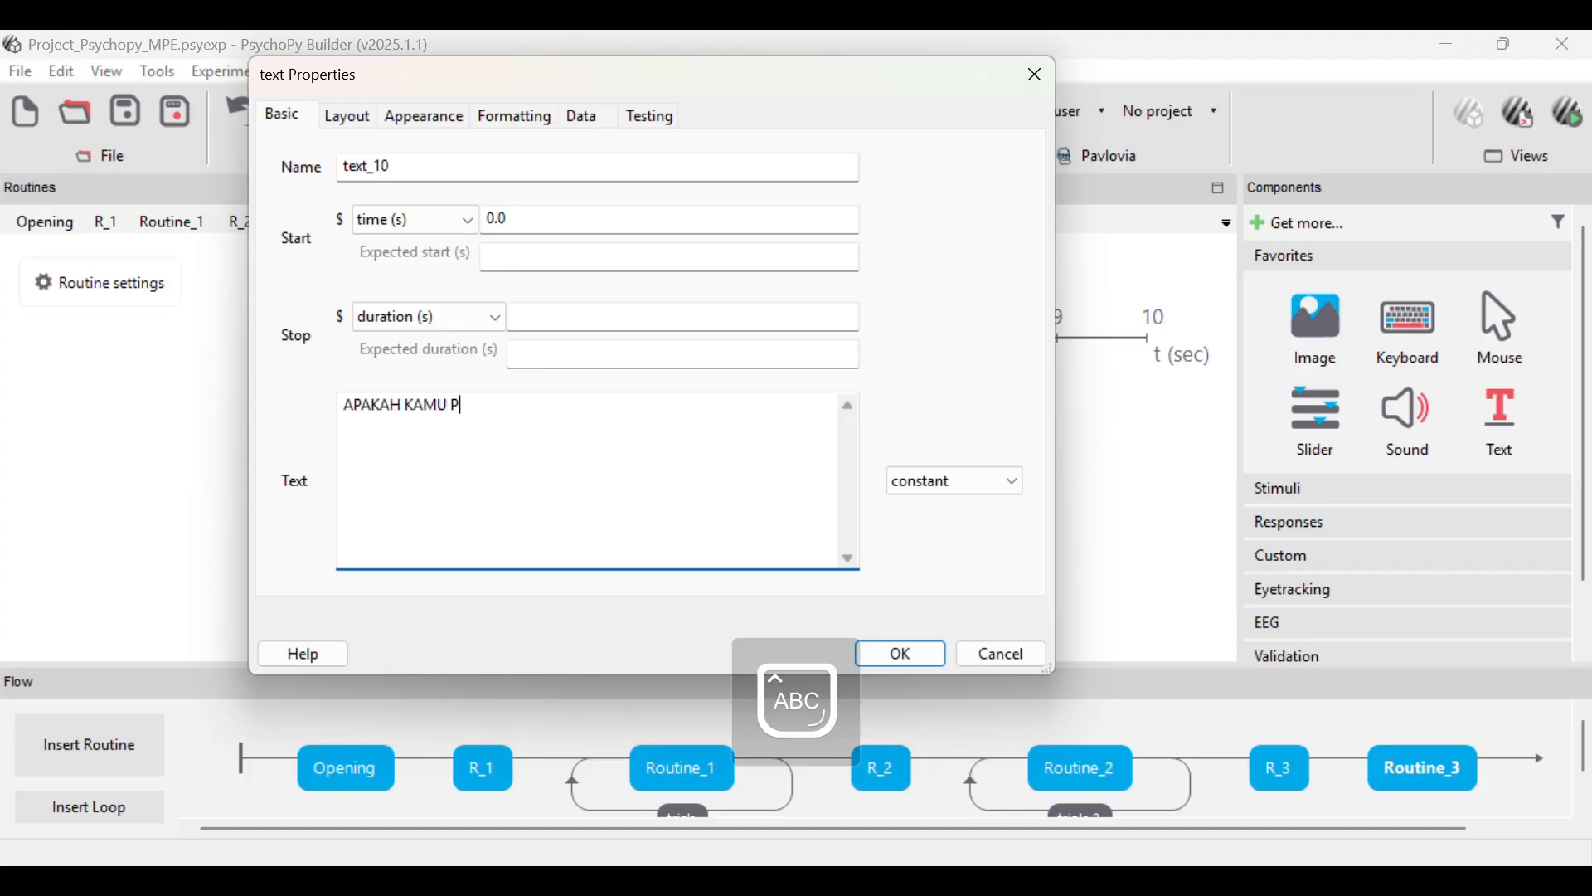
{"action": "type", "text": "ERNAH MENDENGAR SUA"}
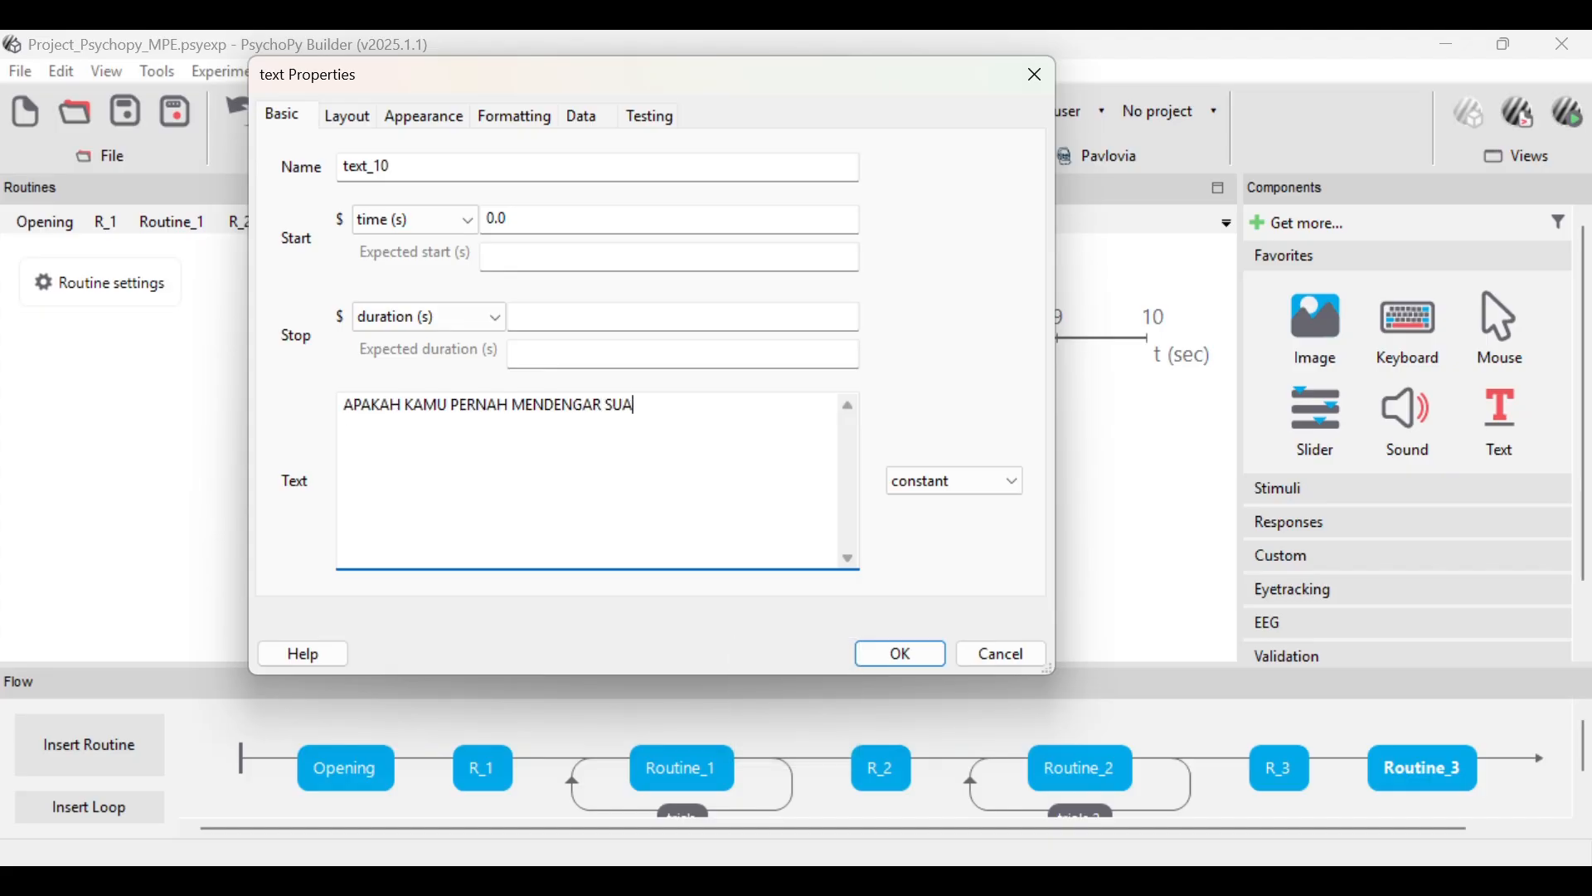
{"action": "type", "text": "RA INI?"}
- Set the question text's font to Arial Black
{"action": "left_click", "coordinate": [366, 122]}
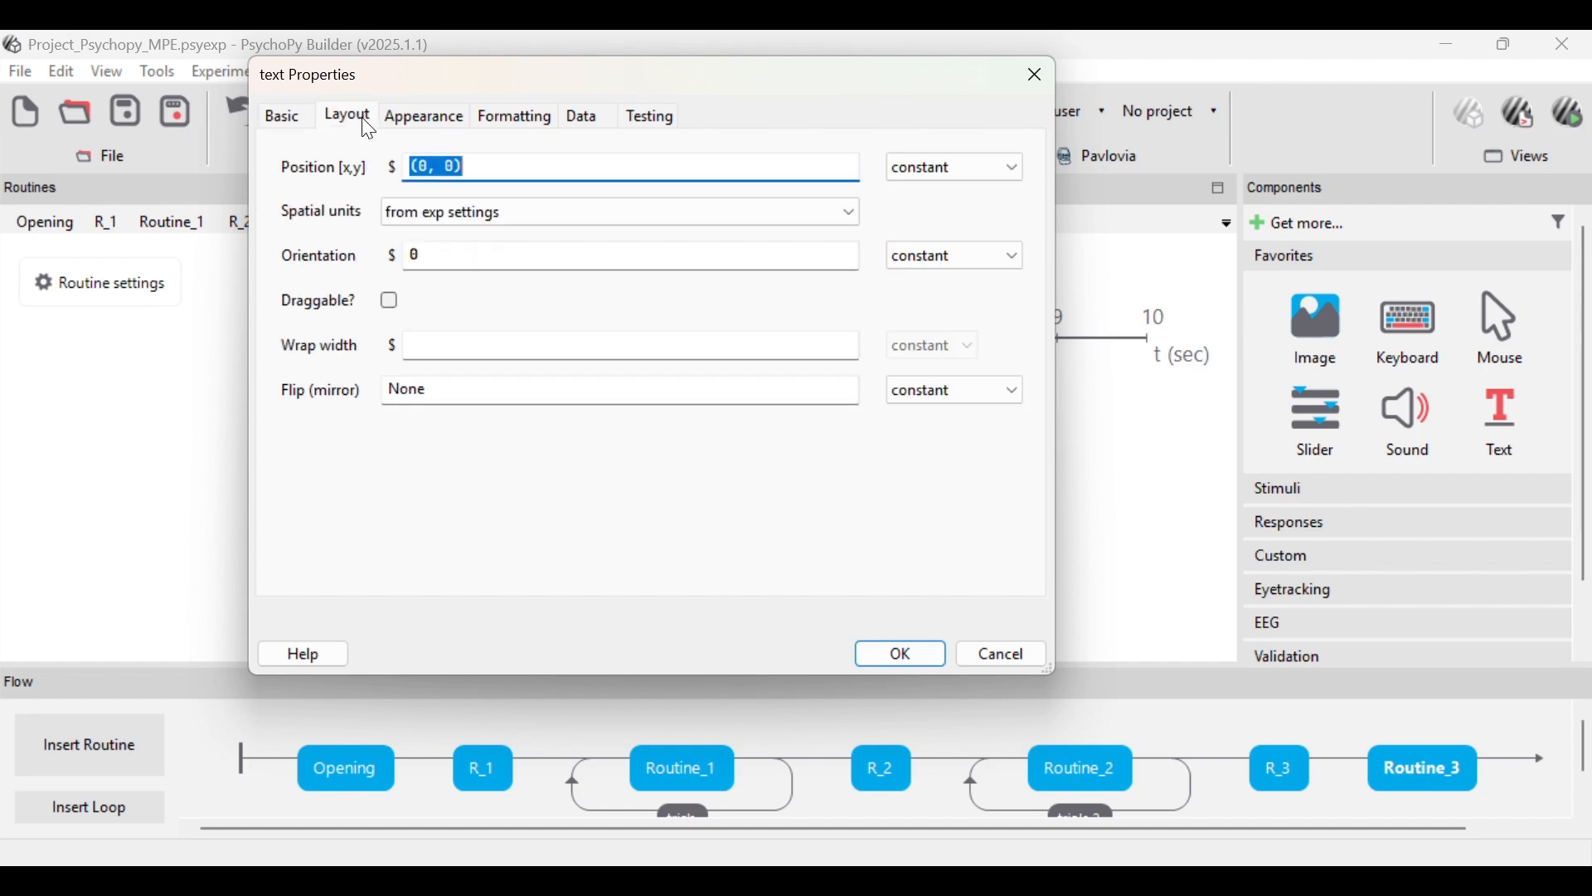
{"action": "left_click", "coordinate": [454, 167]}
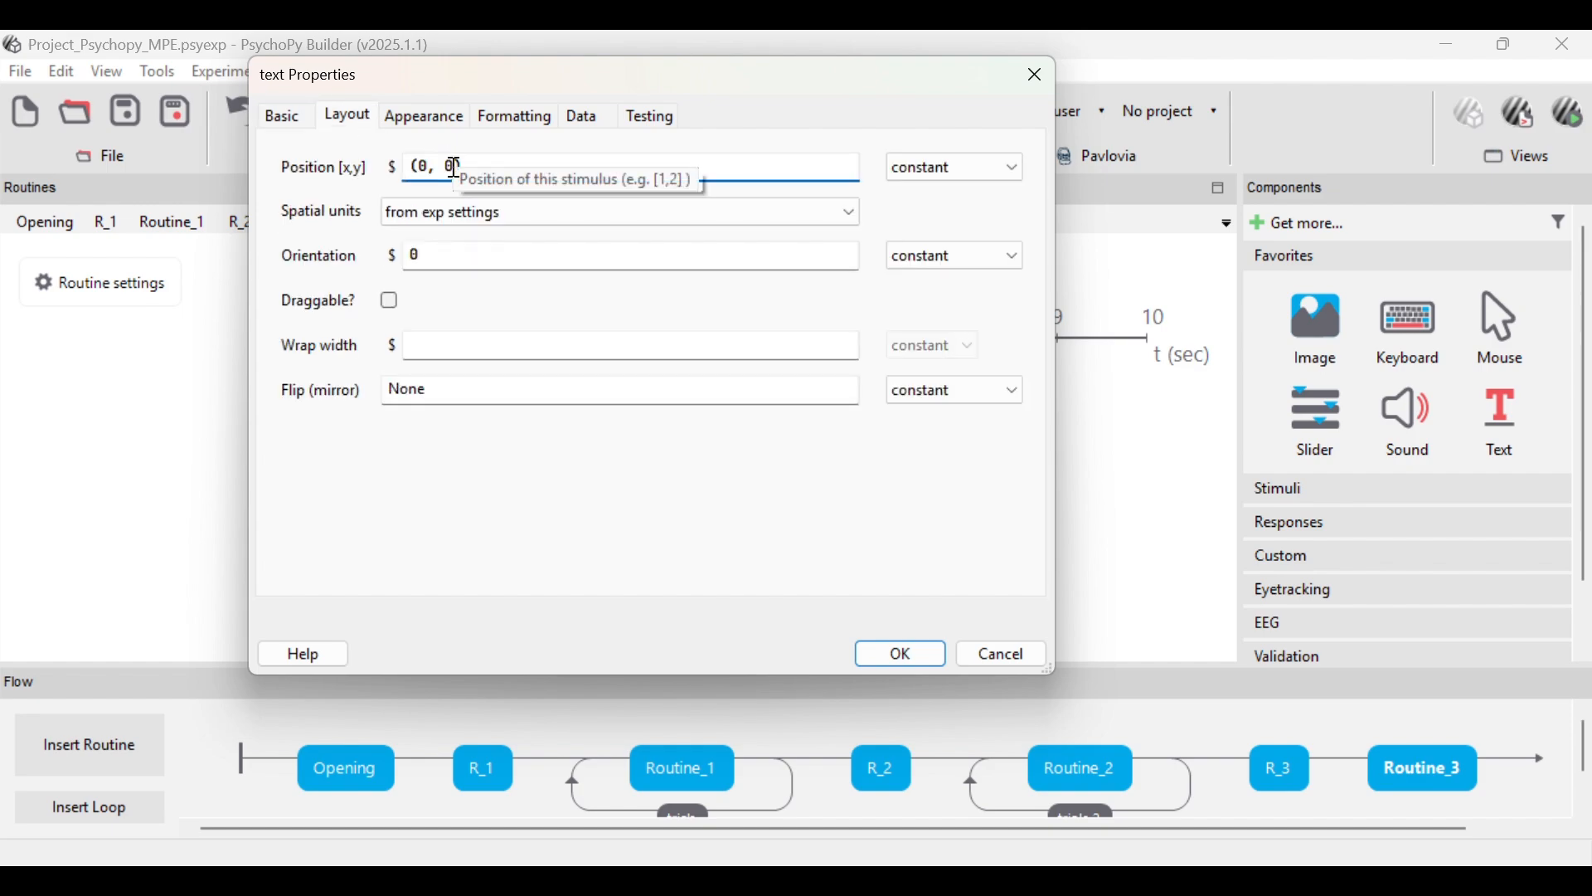
{"action": "left_click", "coordinate": [523, 117]}
{"action": "left_click", "coordinate": [512, 162]}
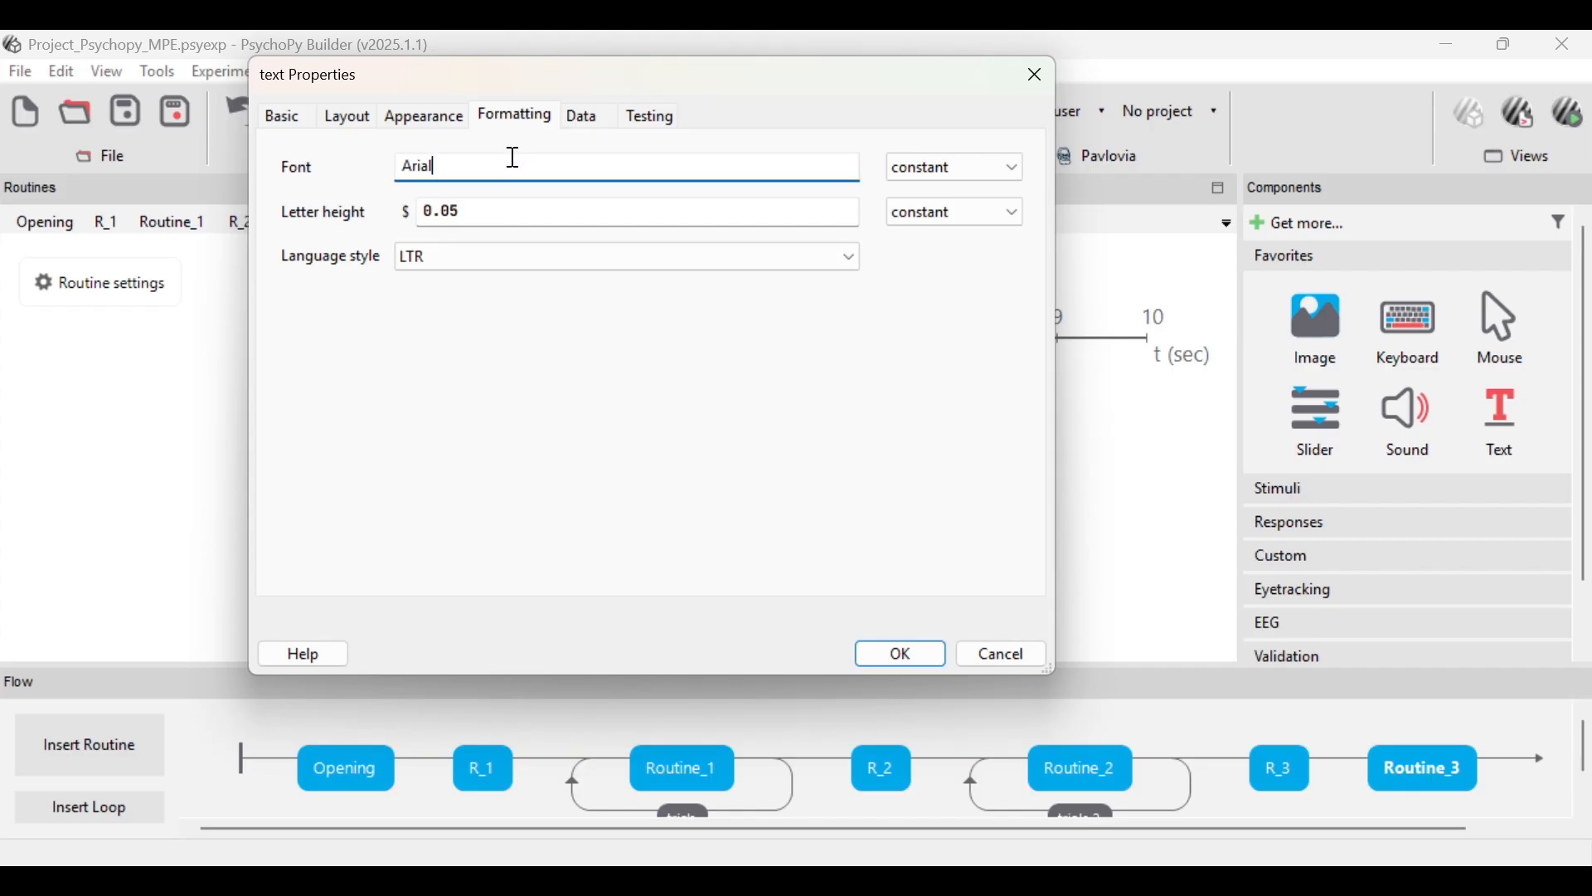
{"action": "type", "text": "BL"}
{"action": "key", "text": "BackSpace"}
{"action": "key", "text": "Caps_Lock"}
{"action": "type", "text": "lack"}
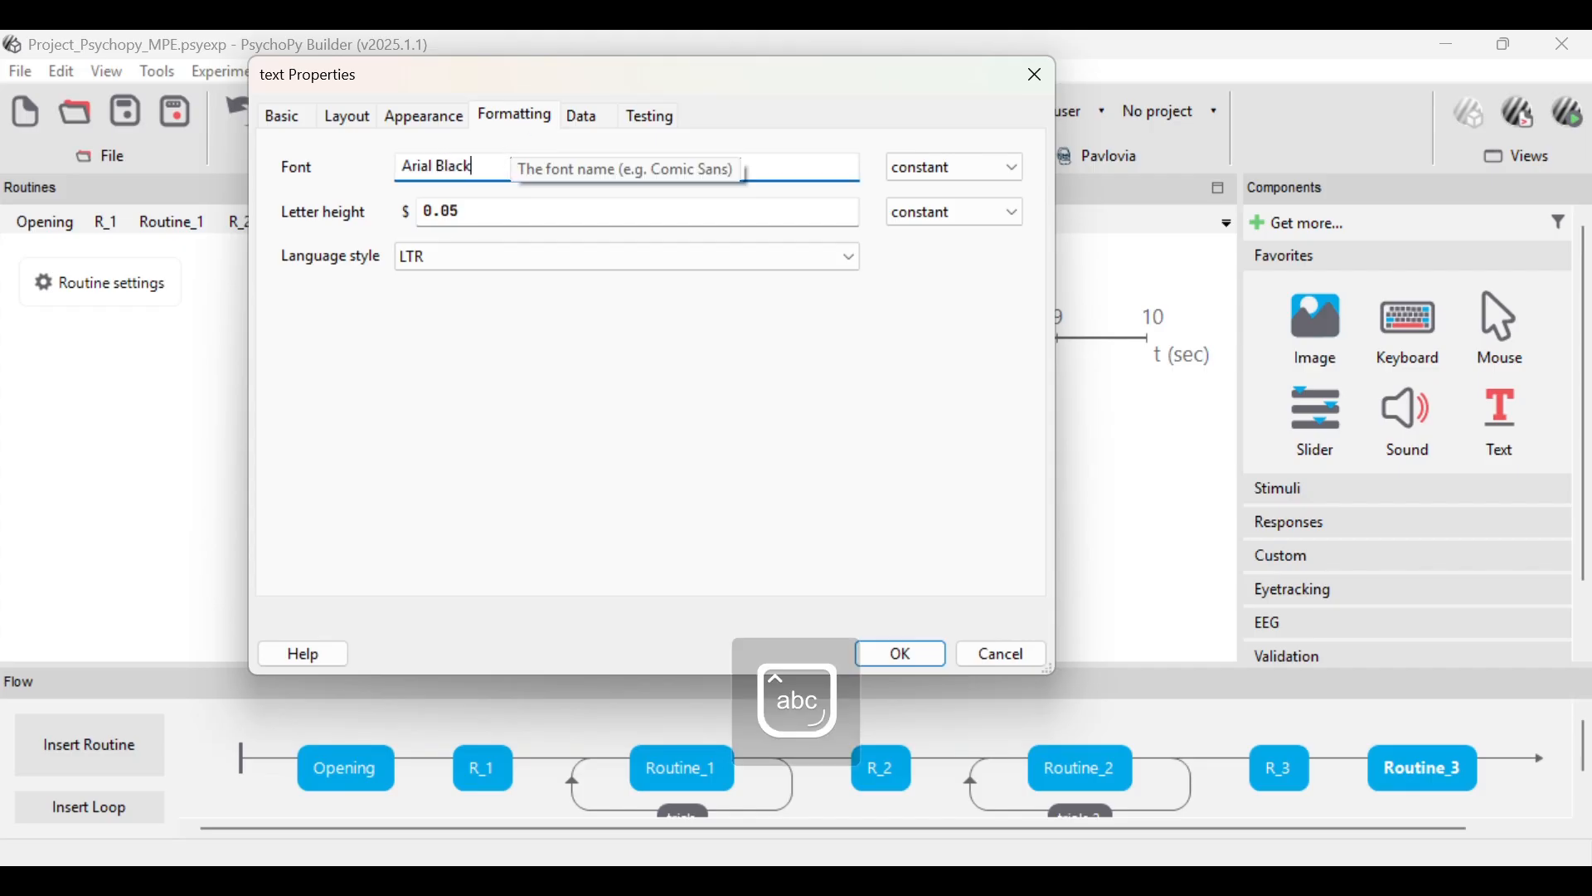
- Set the question text's letter height to 0.04 and accept its properties, declining the font download
{"action": "left_click", "coordinate": [504, 209]}
{"action": "key", "text": "BackSpace"}
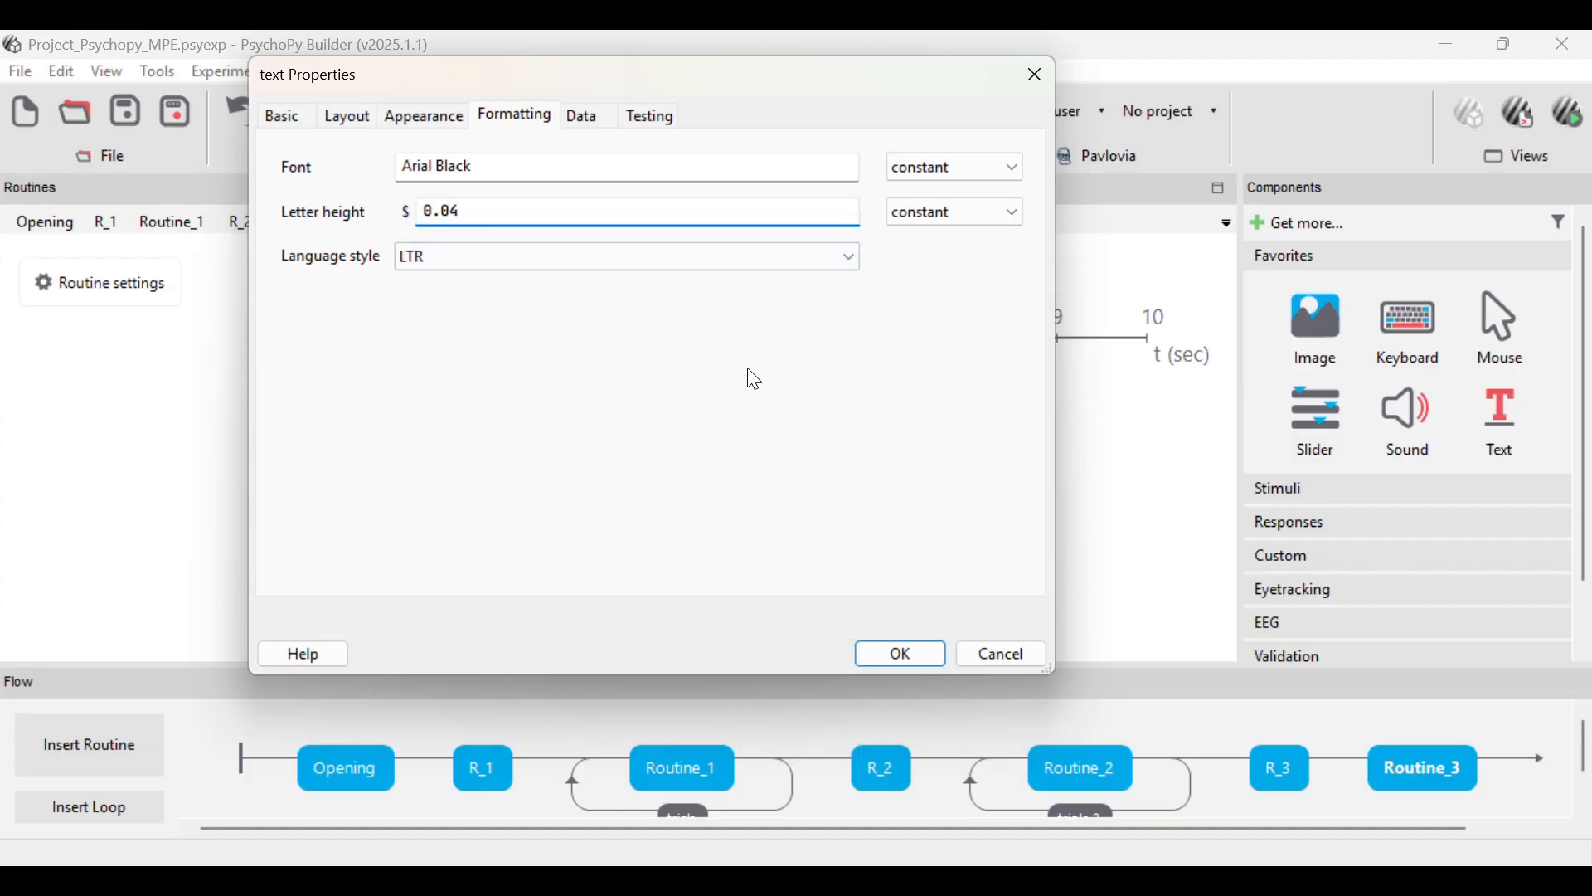
{"action": "left_click", "coordinate": [908, 654]}
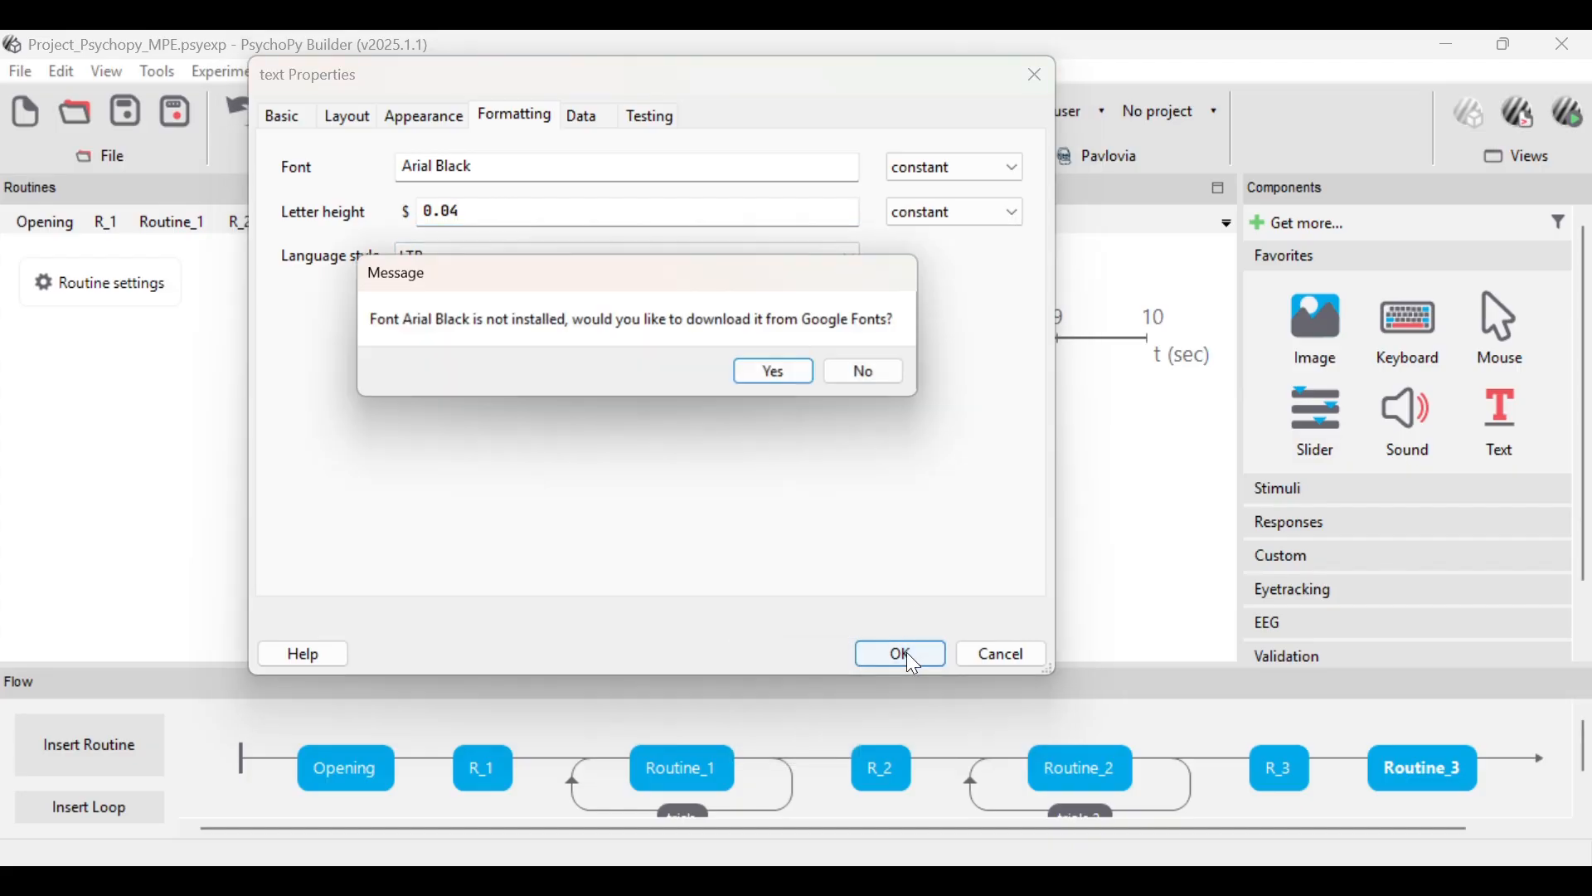
{"action": "left_click", "coordinate": [881, 373]}
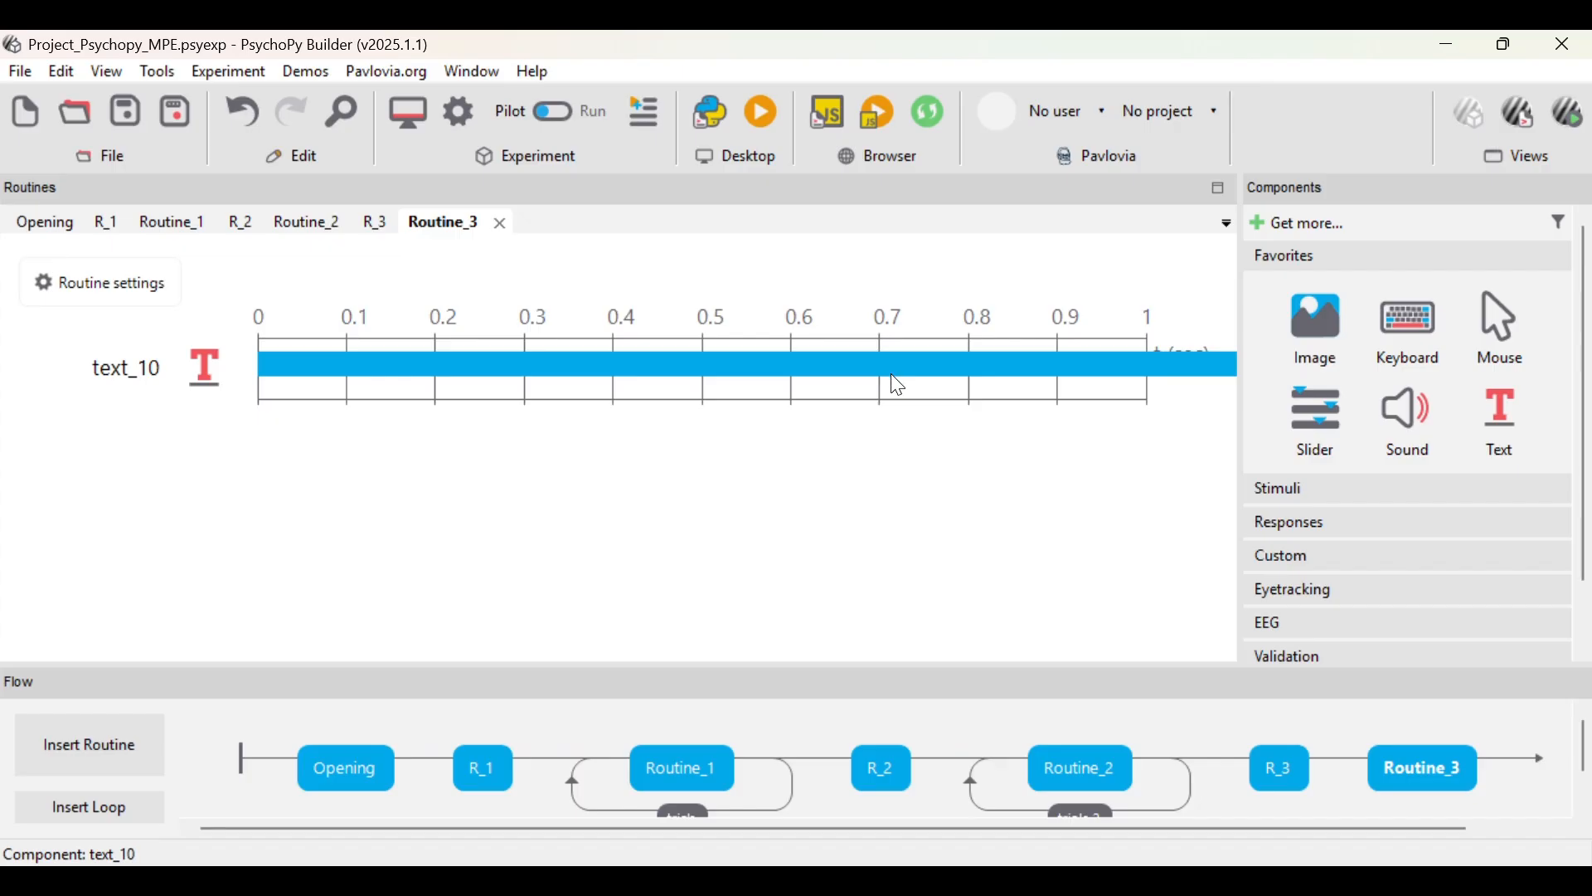
- Add a second Text component to Routine_3, leaving its stop duration blank and clearing the placeholder text
{"action": "left_click", "coordinate": [1493, 410]}
{"action": "left_click", "coordinate": [606, 318]}
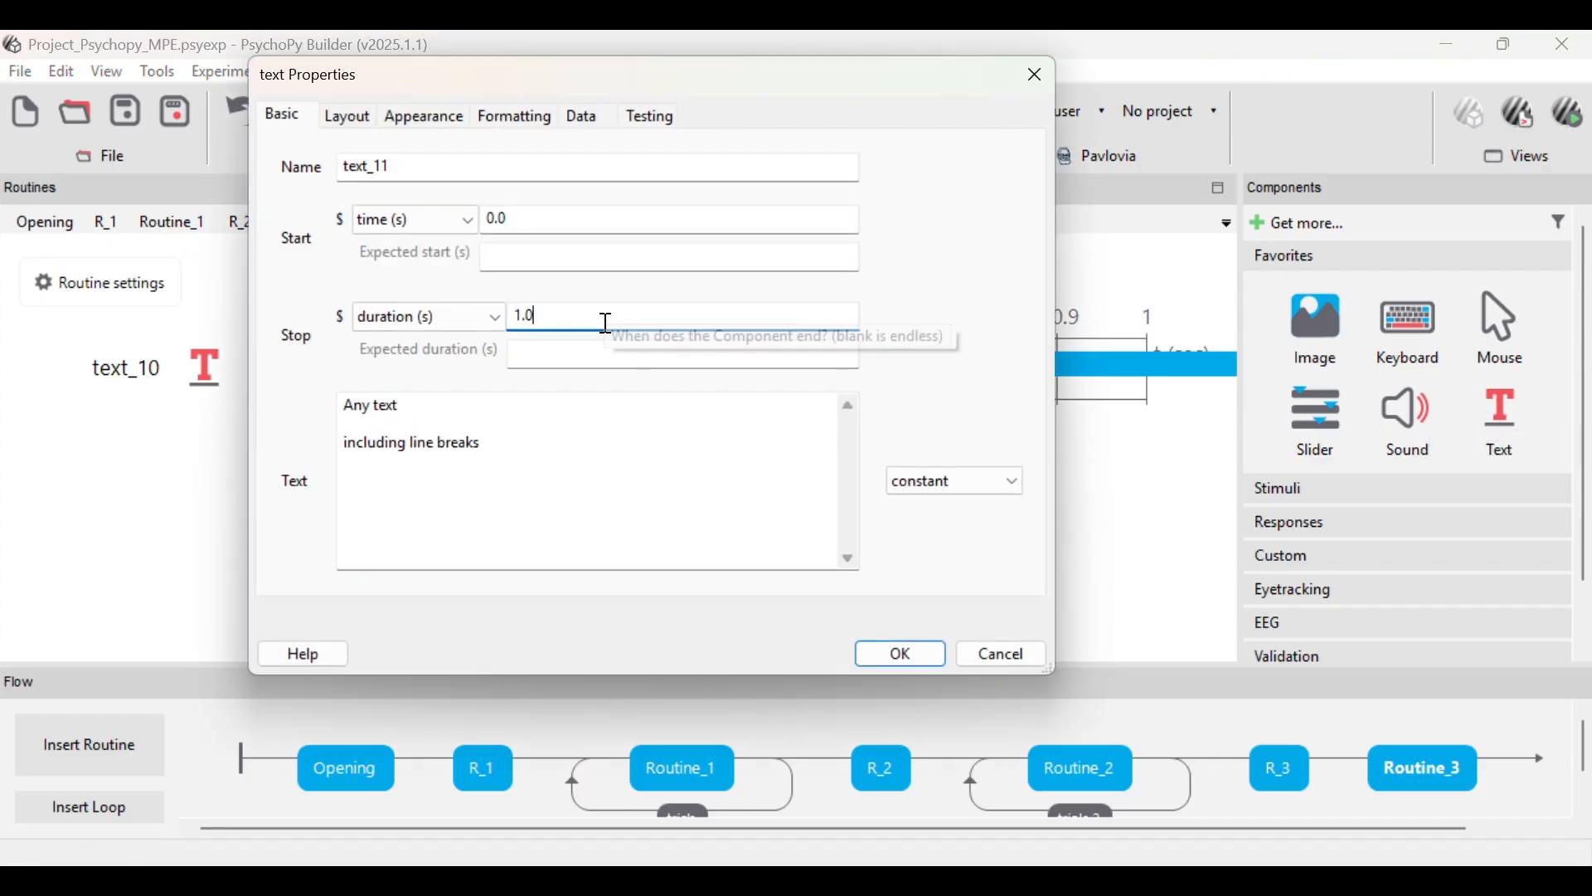
{"action": "key", "text": "BackSpace"}
{"action": "key", "text": "BackSpace"}
{"action": "key", "text": "BackSpace"}
{"action": "left_click", "coordinate": [517, 439]}
{"action": "key", "text": "ctrl+a"}
{"action": "key", "text": "BackSpace"}
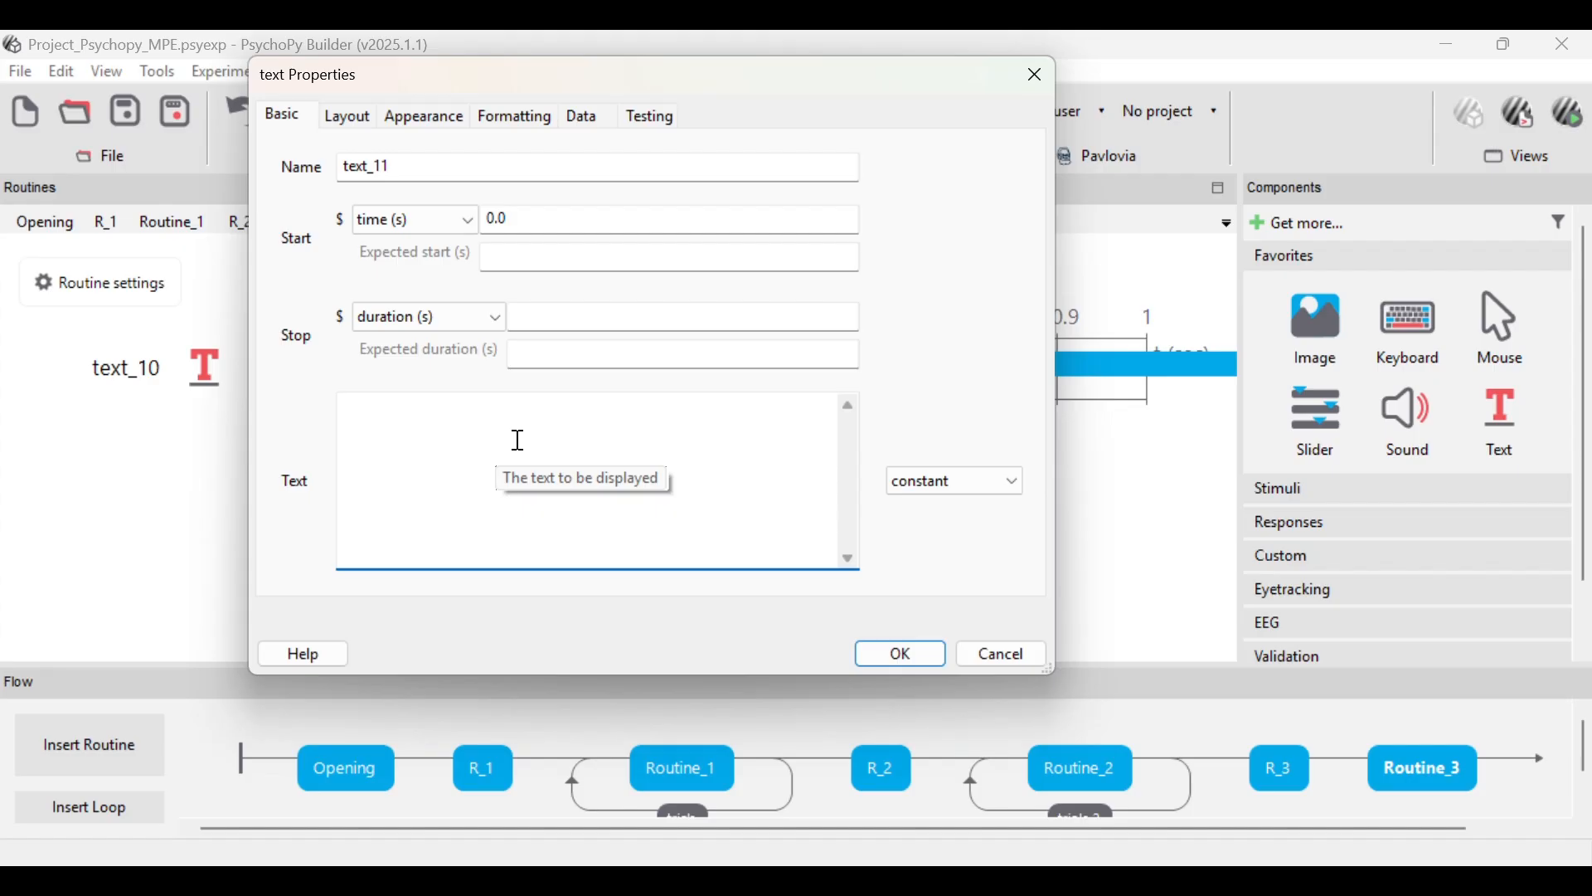
- Enter the answer labels "'E' pernah" and "'I' belum pernah" on one line, separated by a wide gap of spaces
{"action": "type", "text": "'"}
{"action": "key", "text": "Caps_Lock"}
{"action": "type", "text": "E'"}
{"action": "key", "text": "Caps_Lock"}
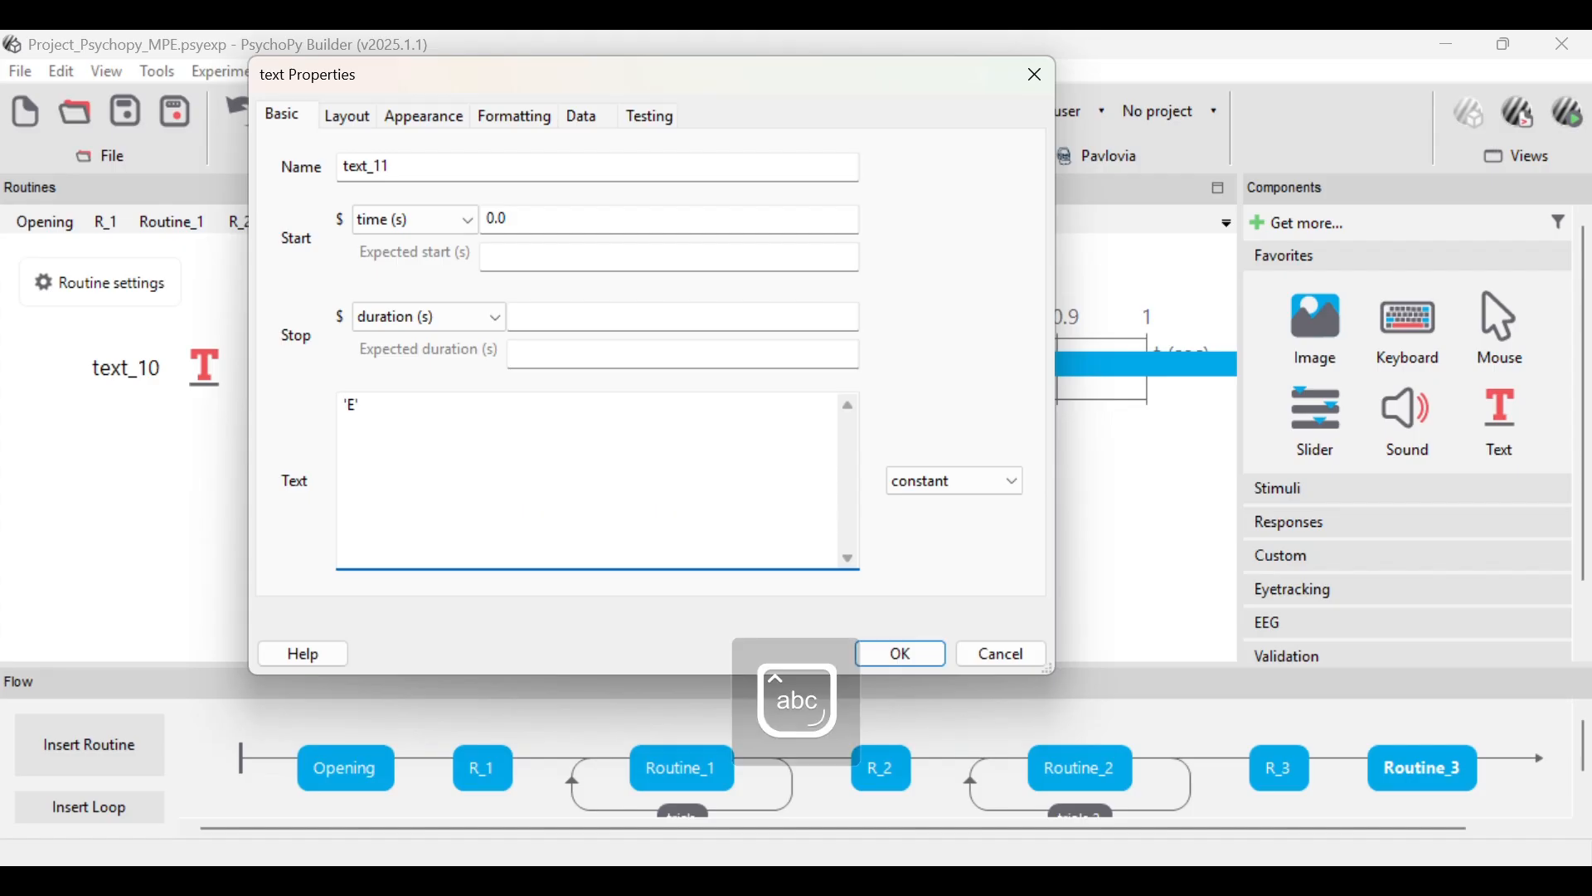
{"action": "type", "text": "pernah"}
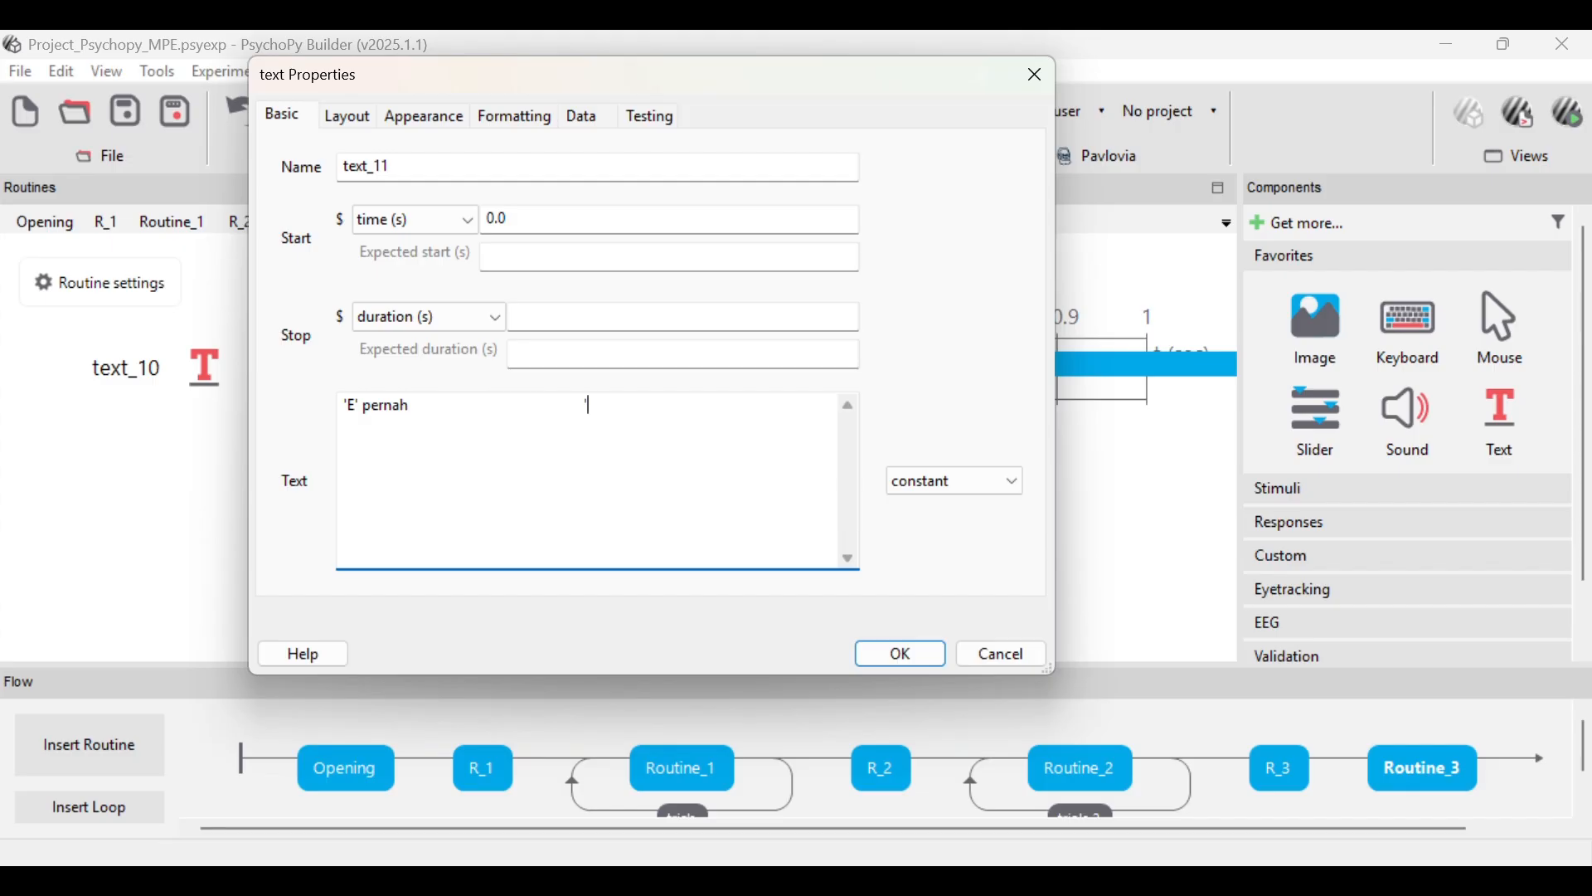
{"action": "key", "text": "Caps_Lock"}
{"action": "type", "text": "I'"}
{"action": "key", "text": "Caps_Lock"}
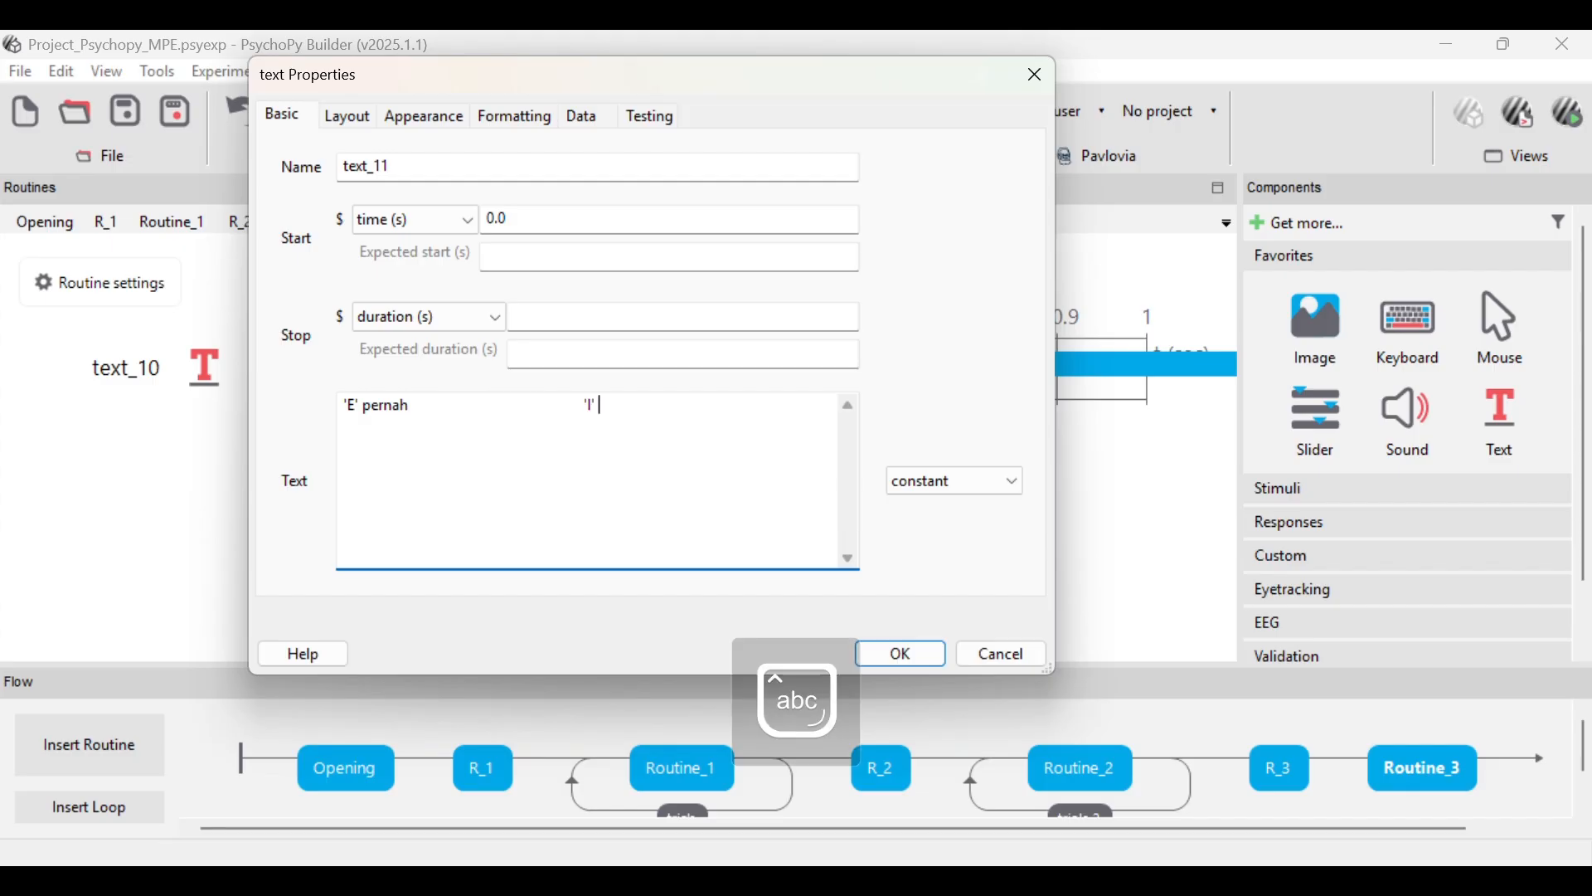
{"action": "type", "text": "belum pernah"}
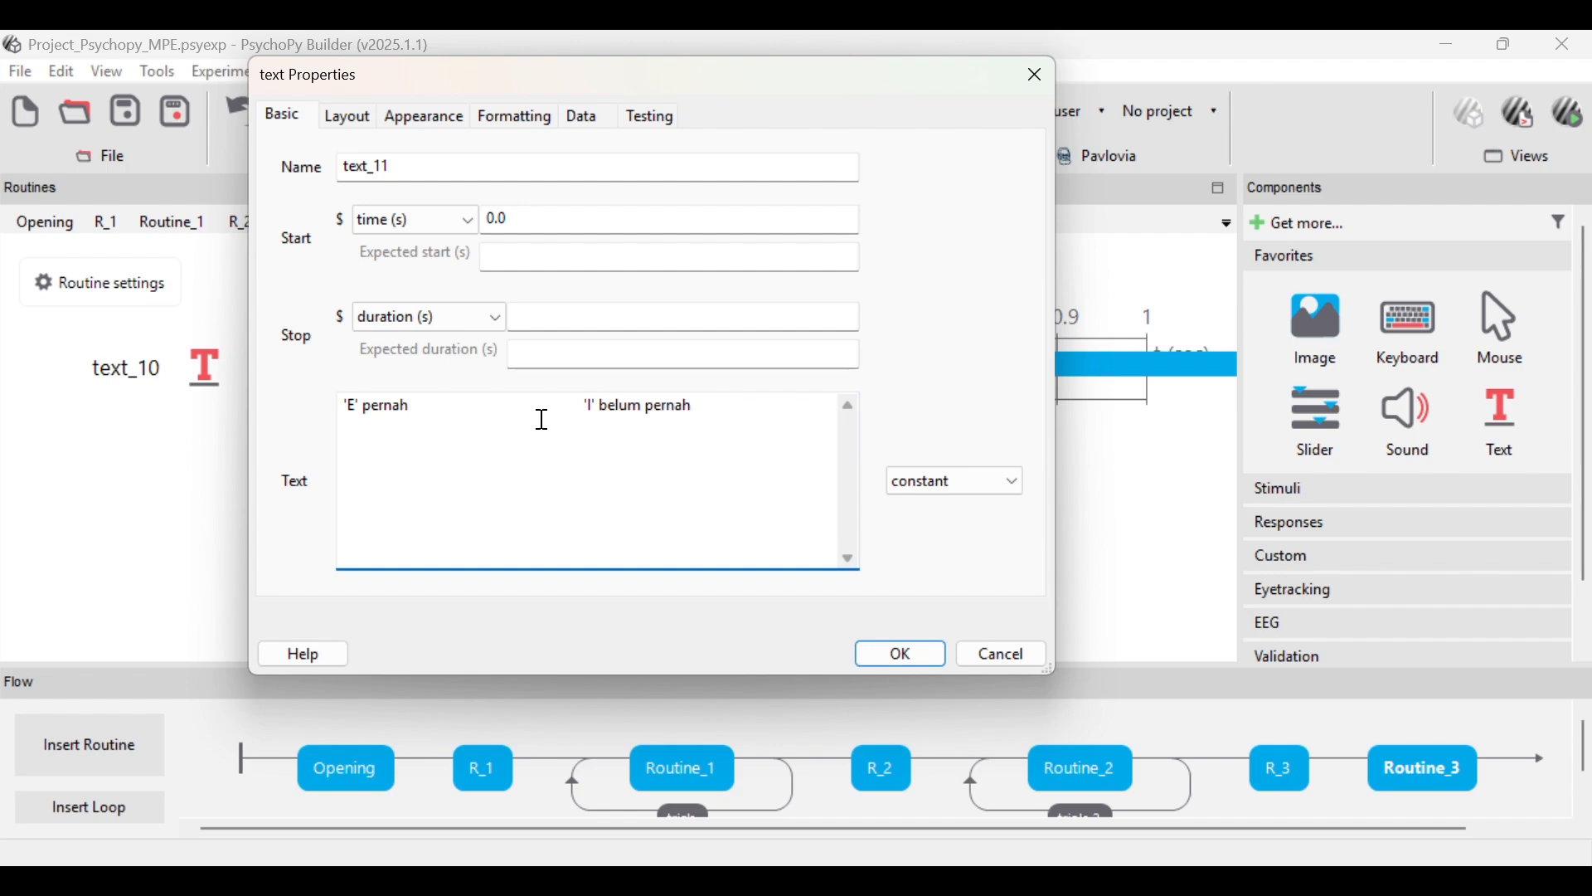
{"action": "left_click", "coordinate": [560, 418]}
{"action": "key", "text": "BackSpace"}
{"action": "key", "text": "BackSpace"}
- Set the answer label text's letter height to 0.04 and accept the text component's properties
{"action": "left_click", "coordinate": [349, 115]}
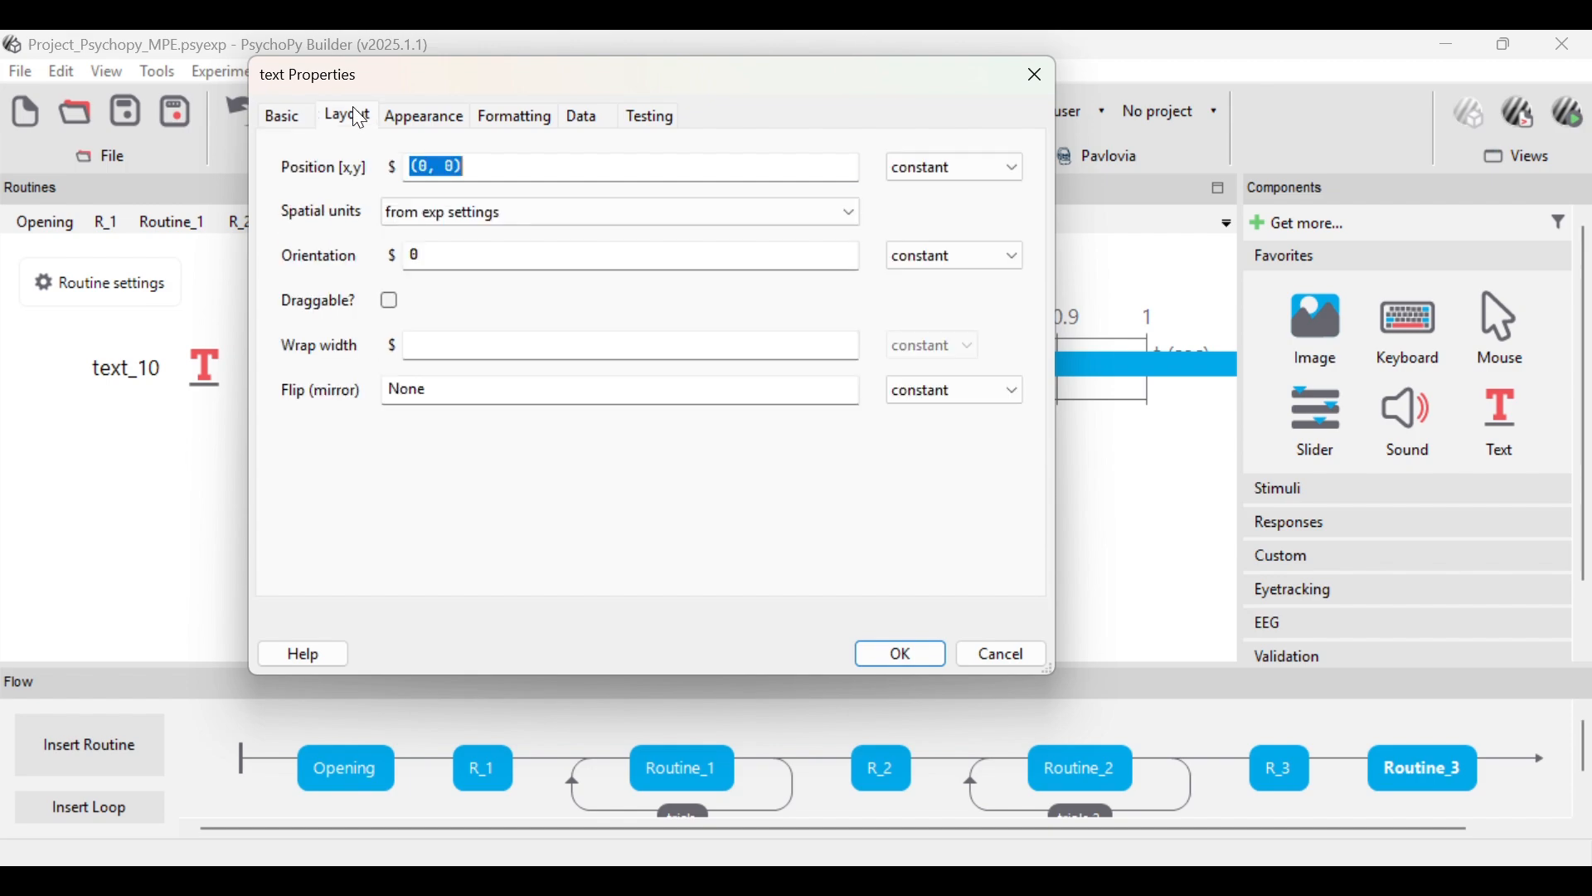
{"action": "left_click", "coordinate": [460, 165]}
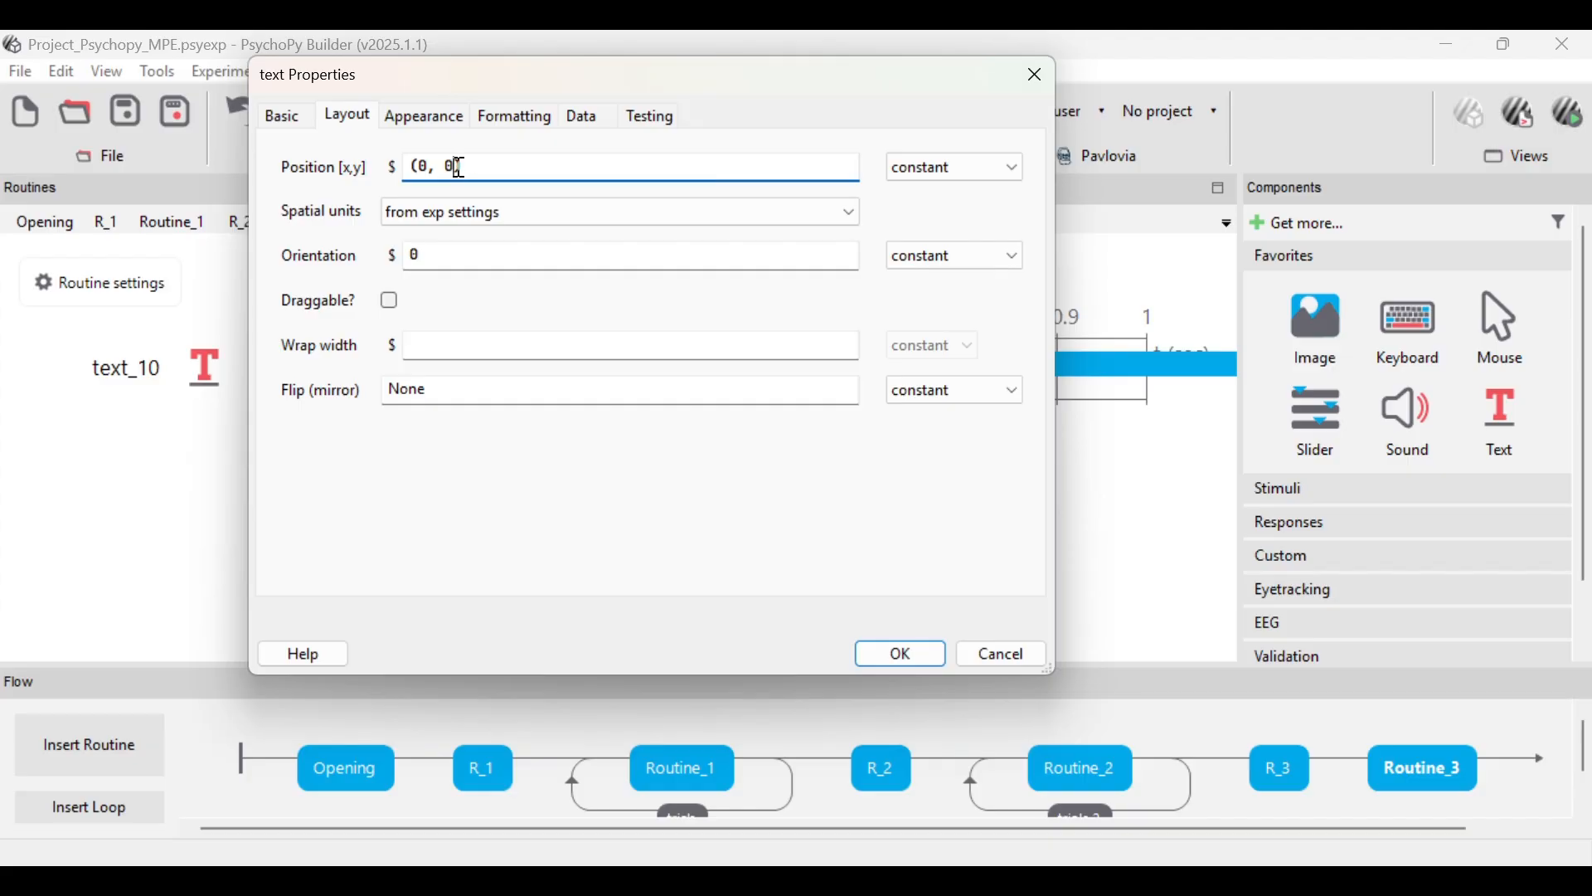
{"action": "left_click", "coordinate": [516, 116]}
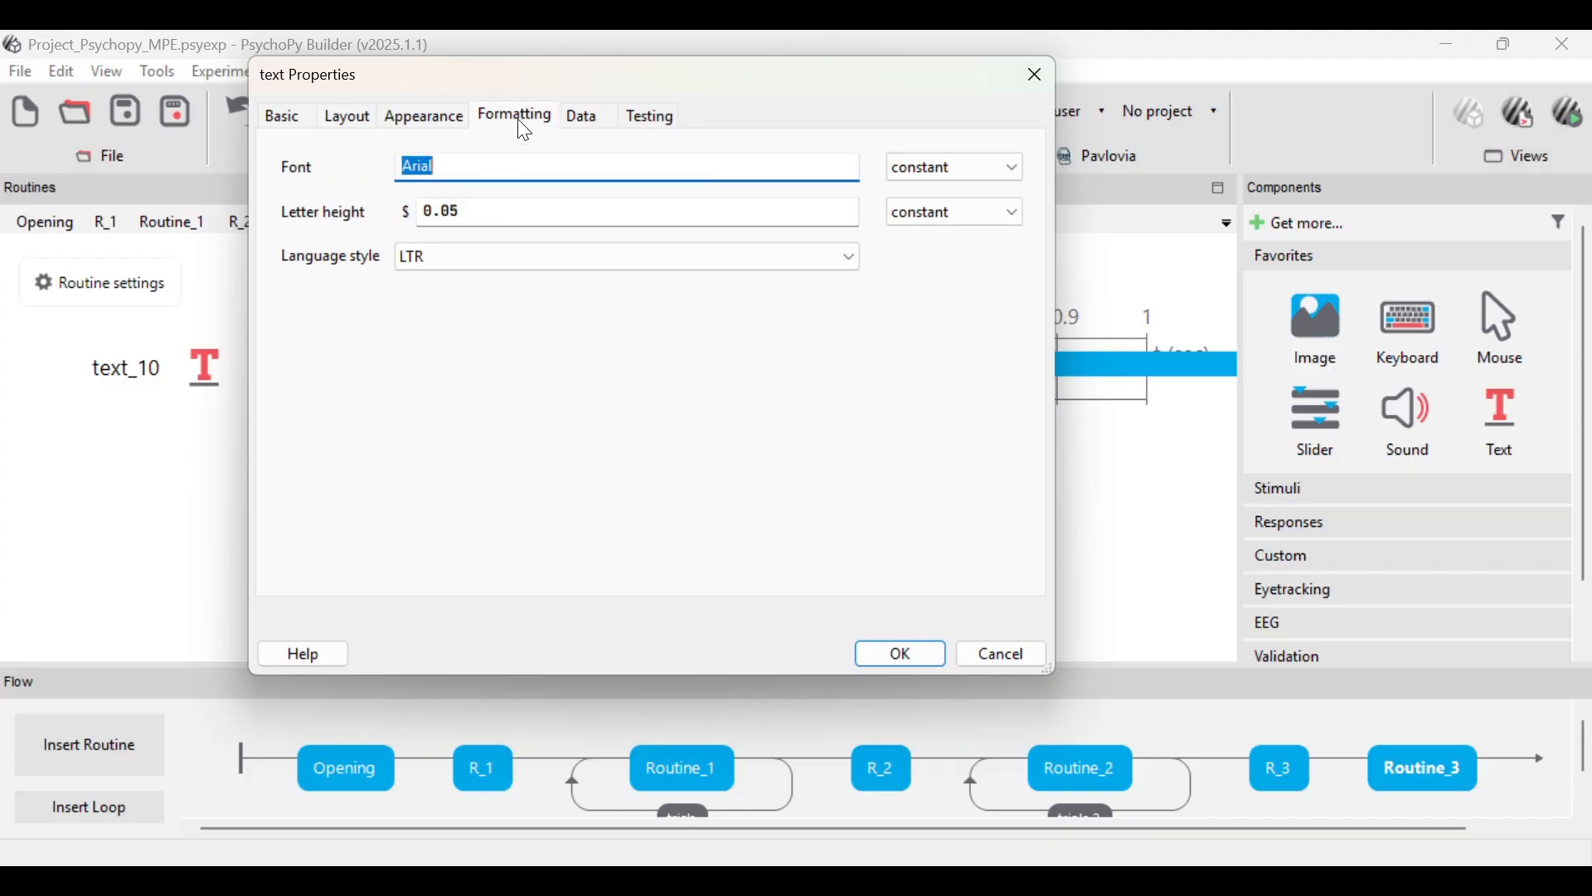
{"action": "left_click", "coordinate": [461, 212]}
{"action": "key", "text": "BackSpace"}
{"action": "type", "text": "4"}
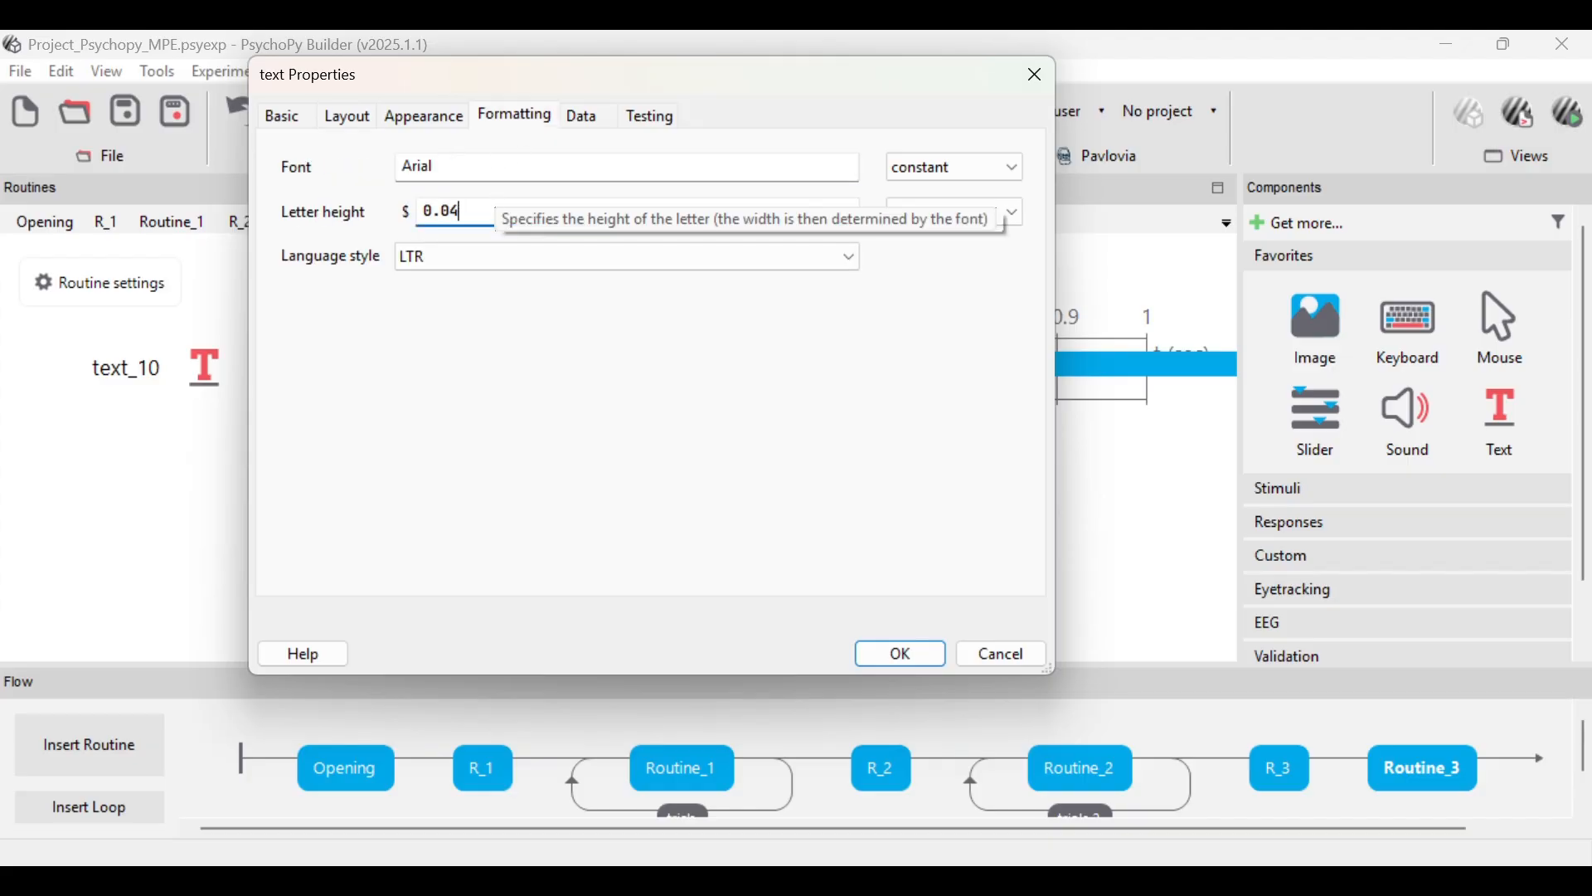
{"action": "left_click", "coordinate": [904, 657]}
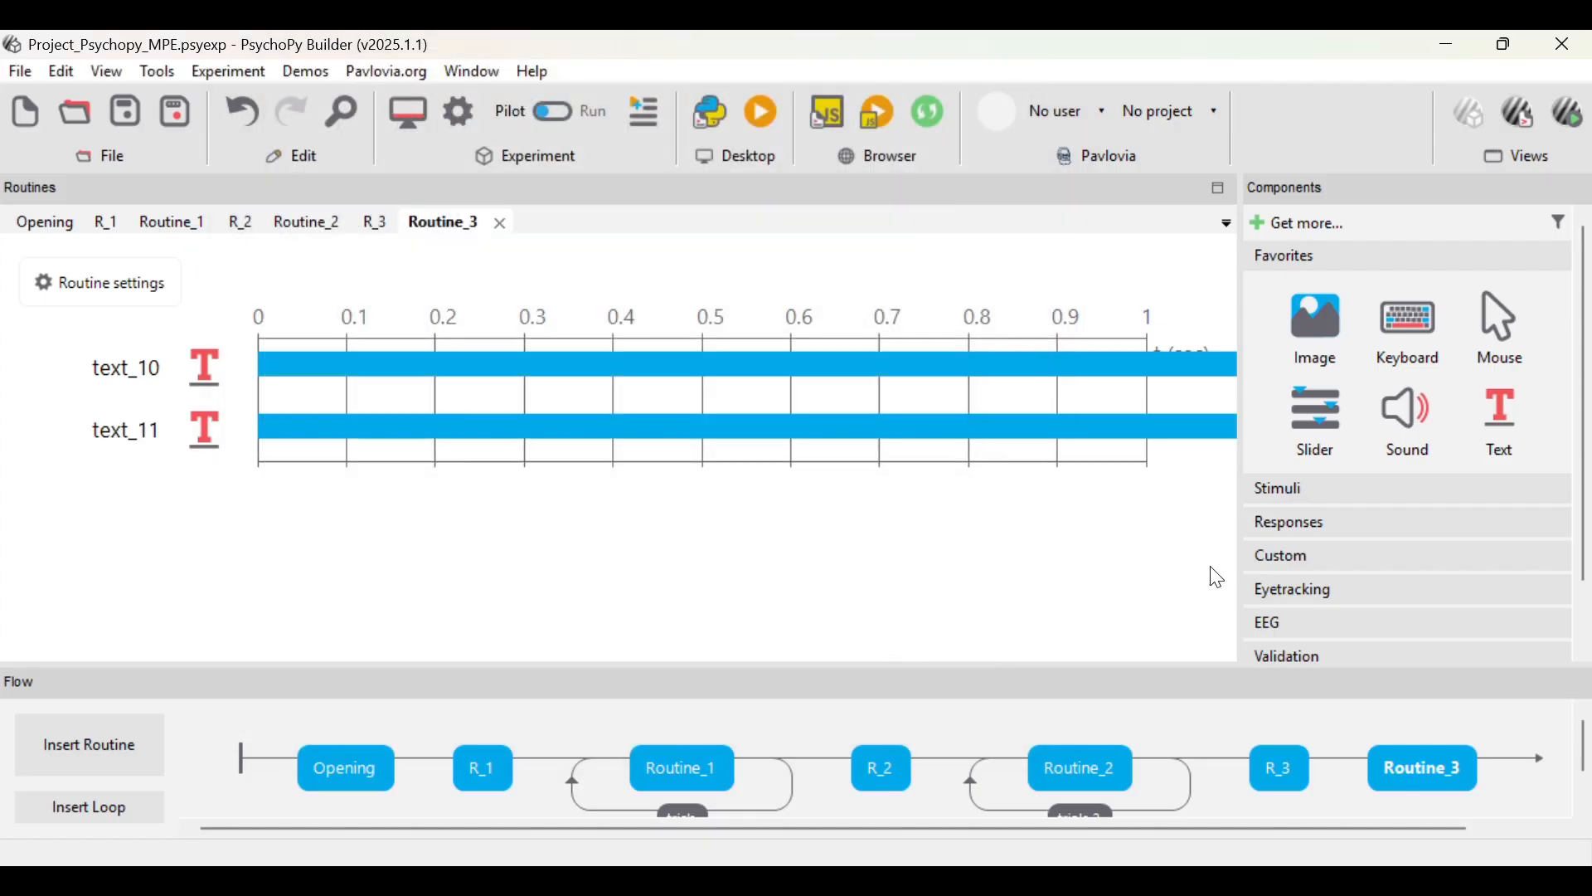
- Add a Sound component to Routine_3 and leave its stop duration blank
{"action": "left_click", "coordinate": [1410, 424]}
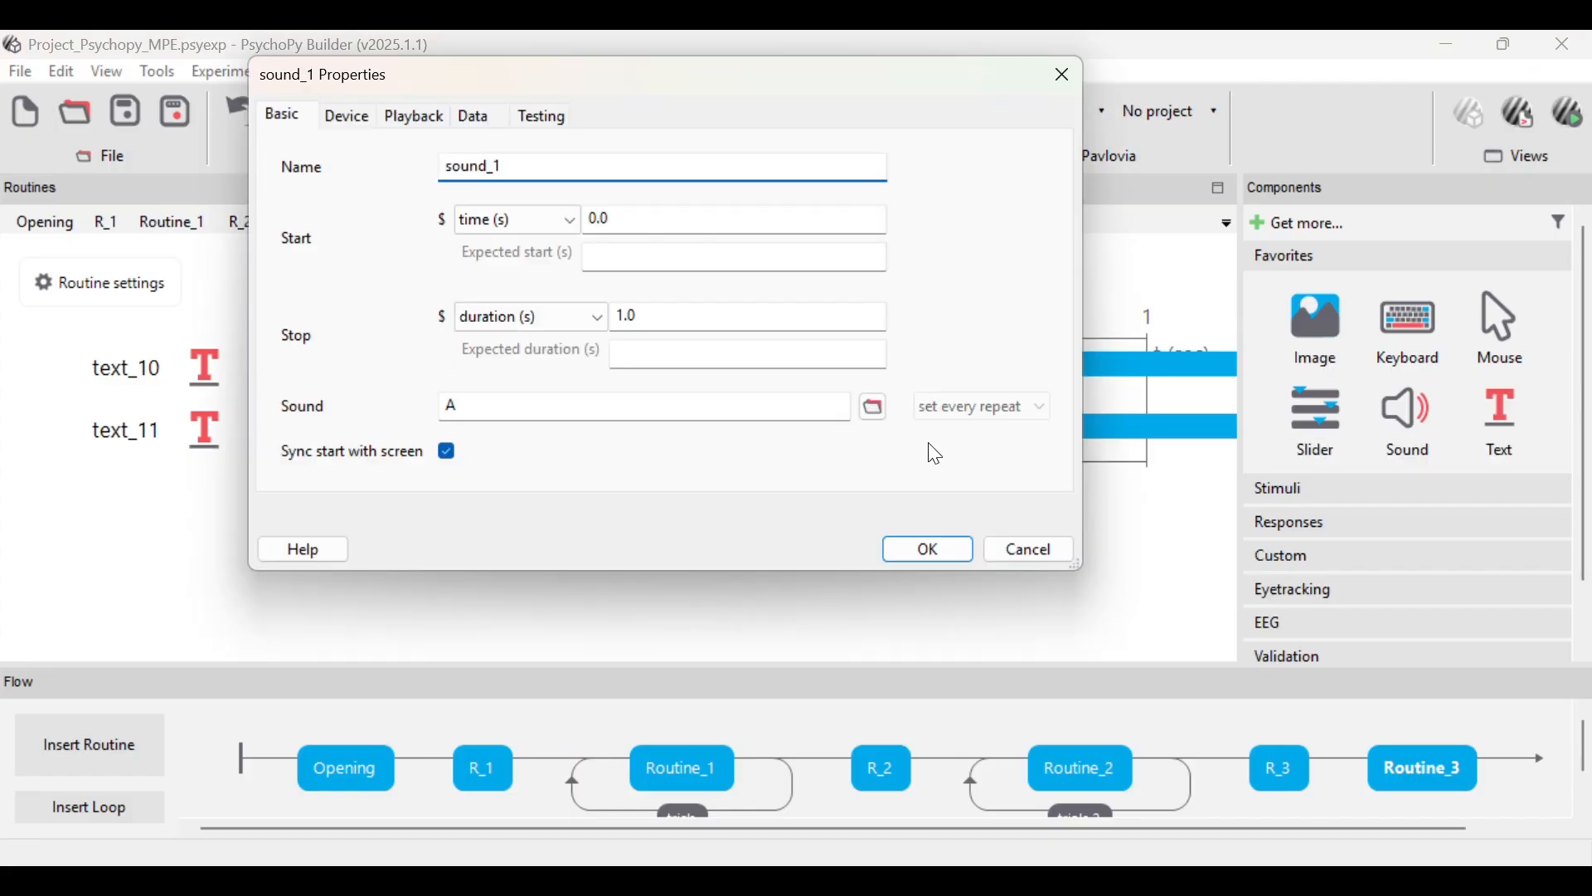
{"action": "left_click", "coordinate": [701, 316]}
{"action": "key", "text": "BackSpace"}
{"action": "key", "text": "BackSpace"}
{"action": "key", "text": "BackSpace"}
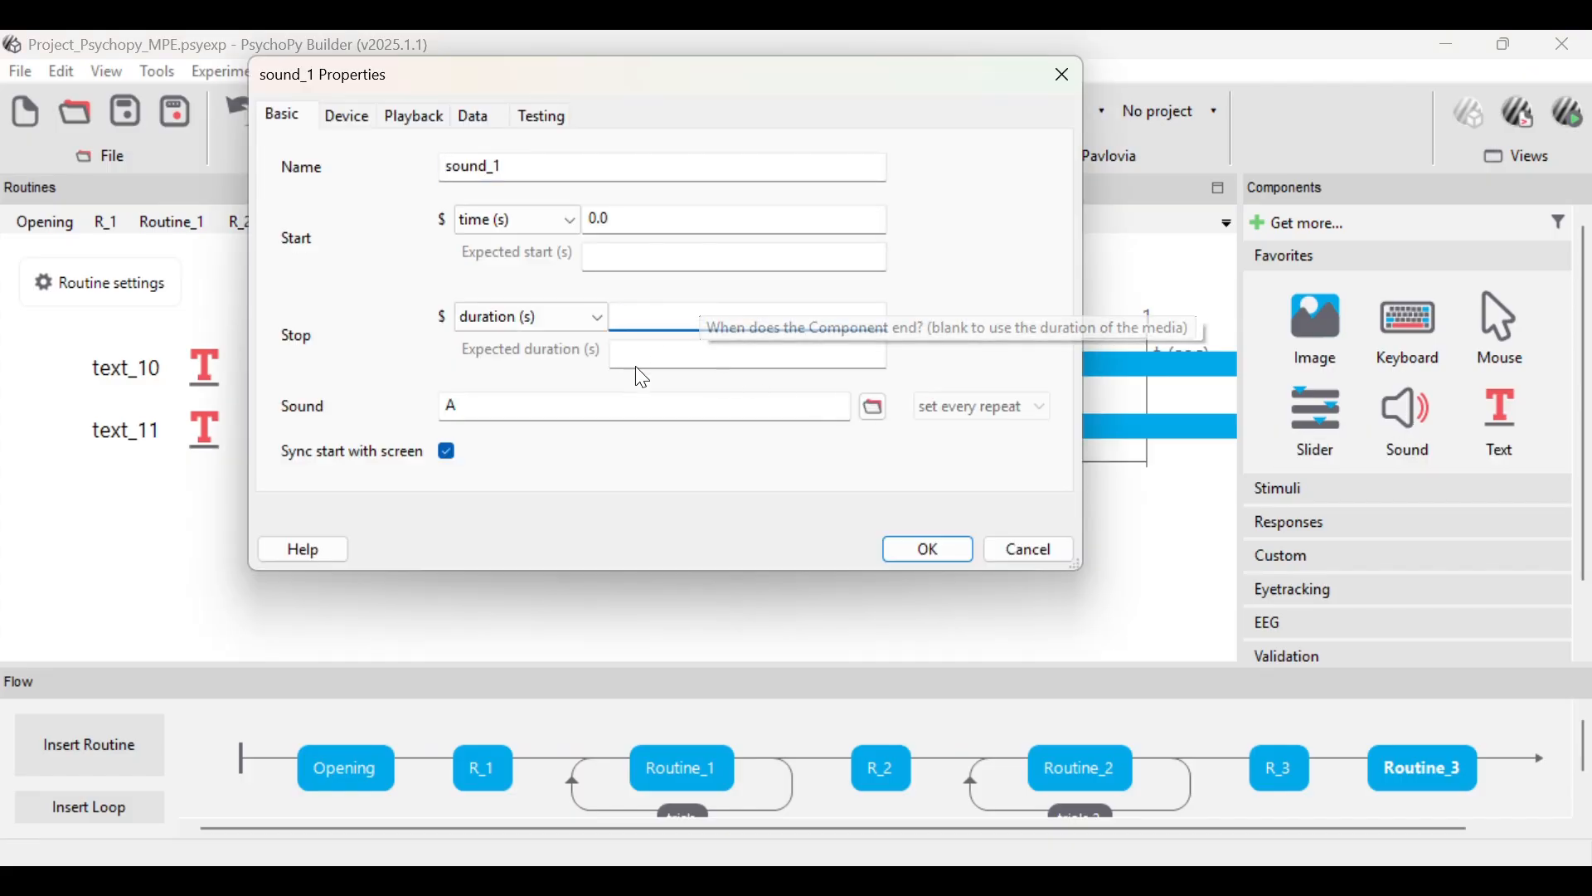
- Set the component's sound to the variable $SUARA, checking the column header in the STIMULUS_SUARA spreadsheet from the project folder
{"action": "left_click", "coordinate": [611, 407]}
{"action": "key", "text": "BackSpace"}
{"action": "type", "text": "$"}
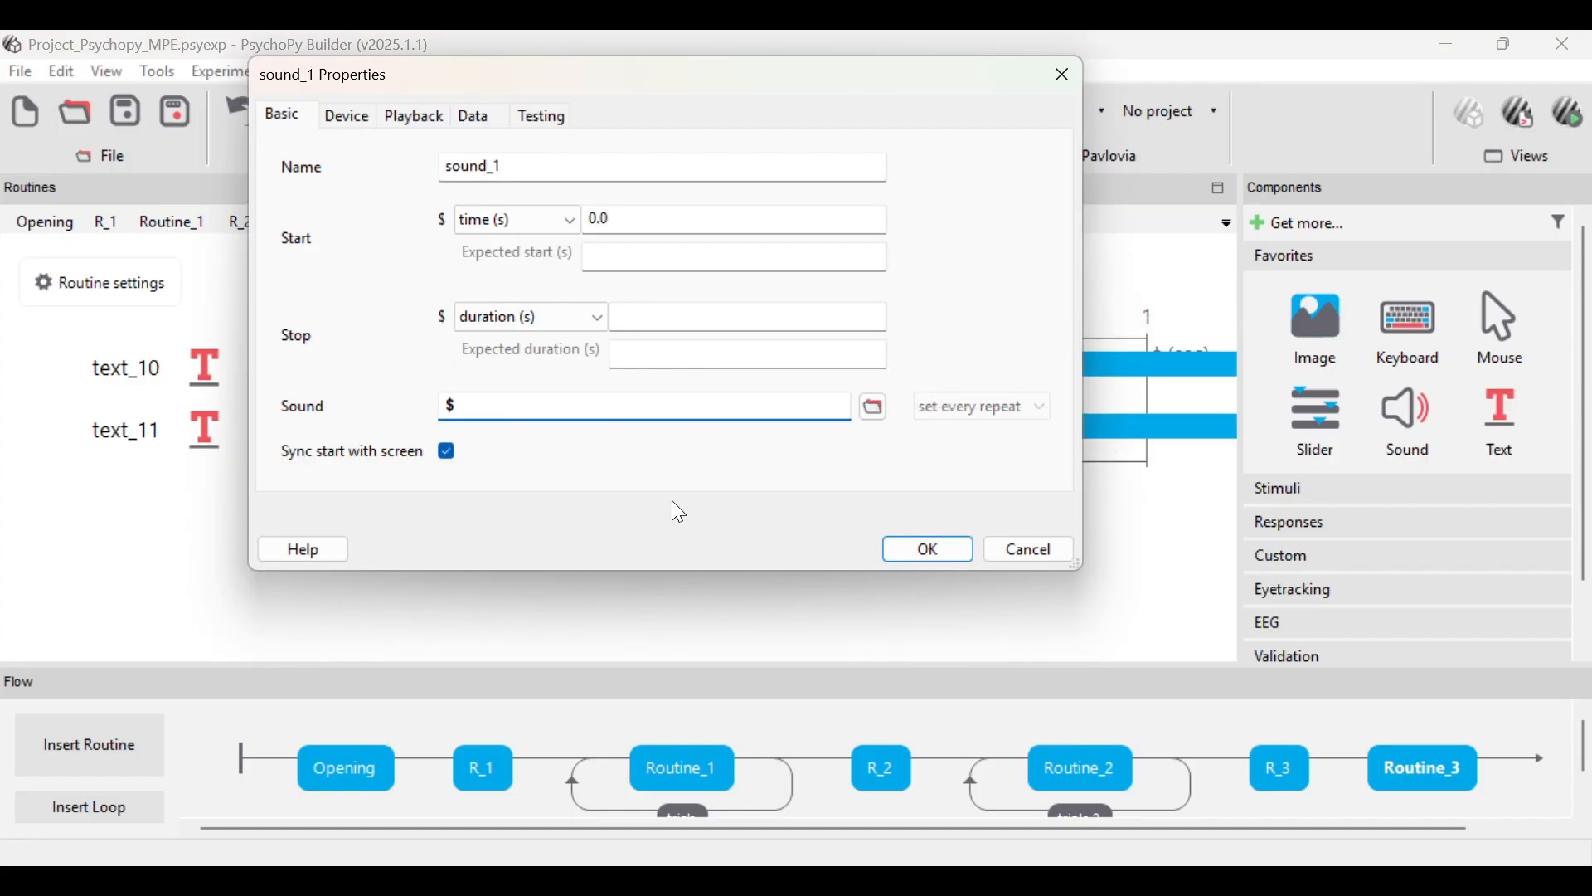
{"action": "left_click", "coordinate": [788, 820]}
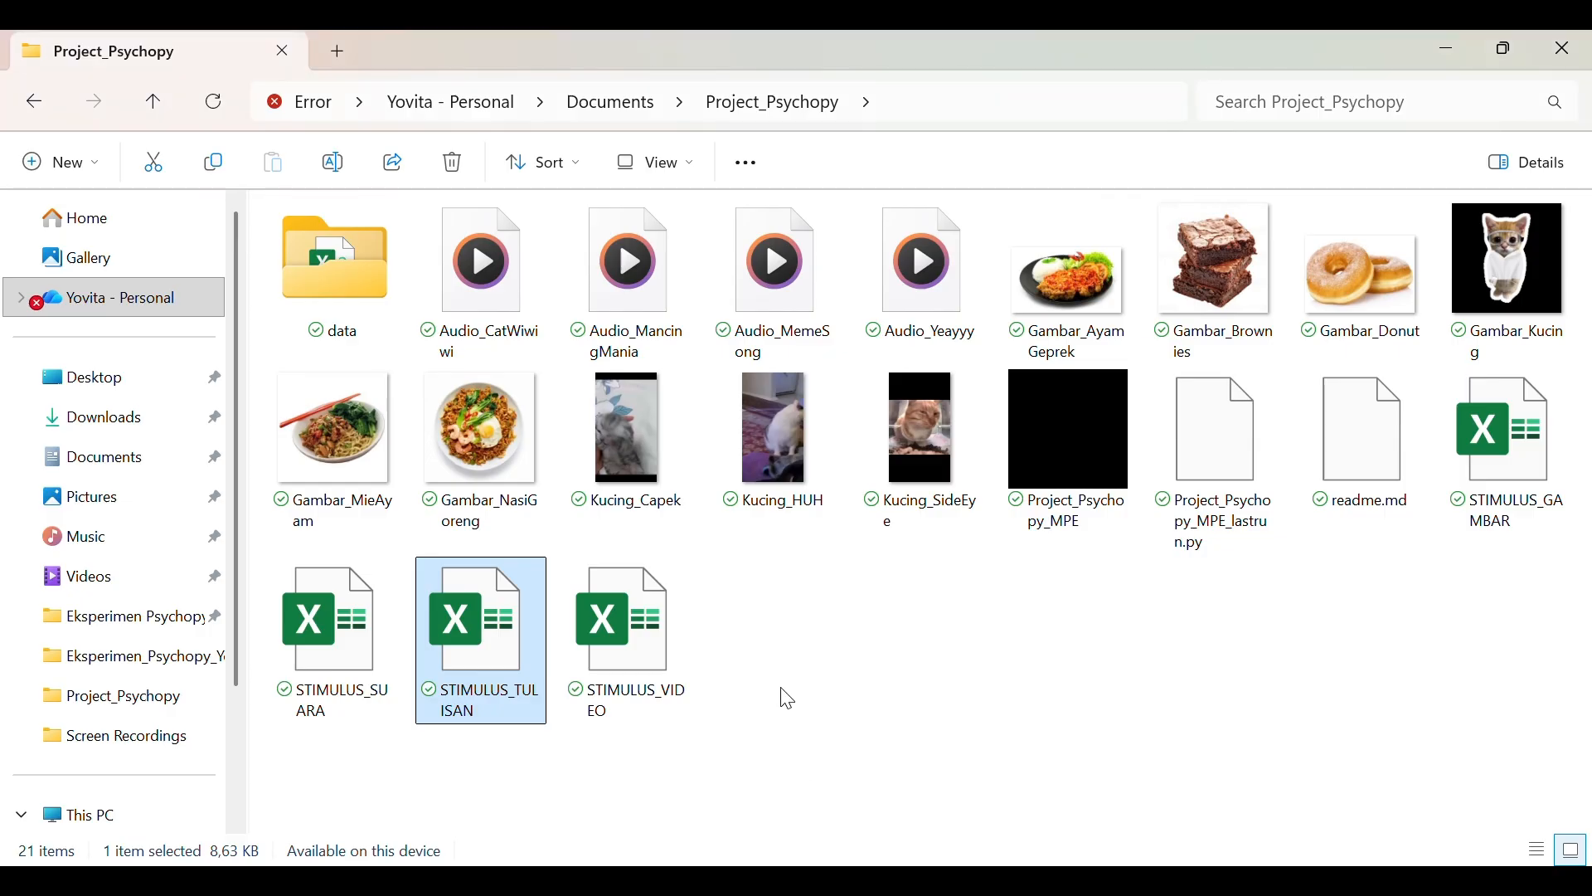
{"action": "double_click", "coordinate": [398, 681]}
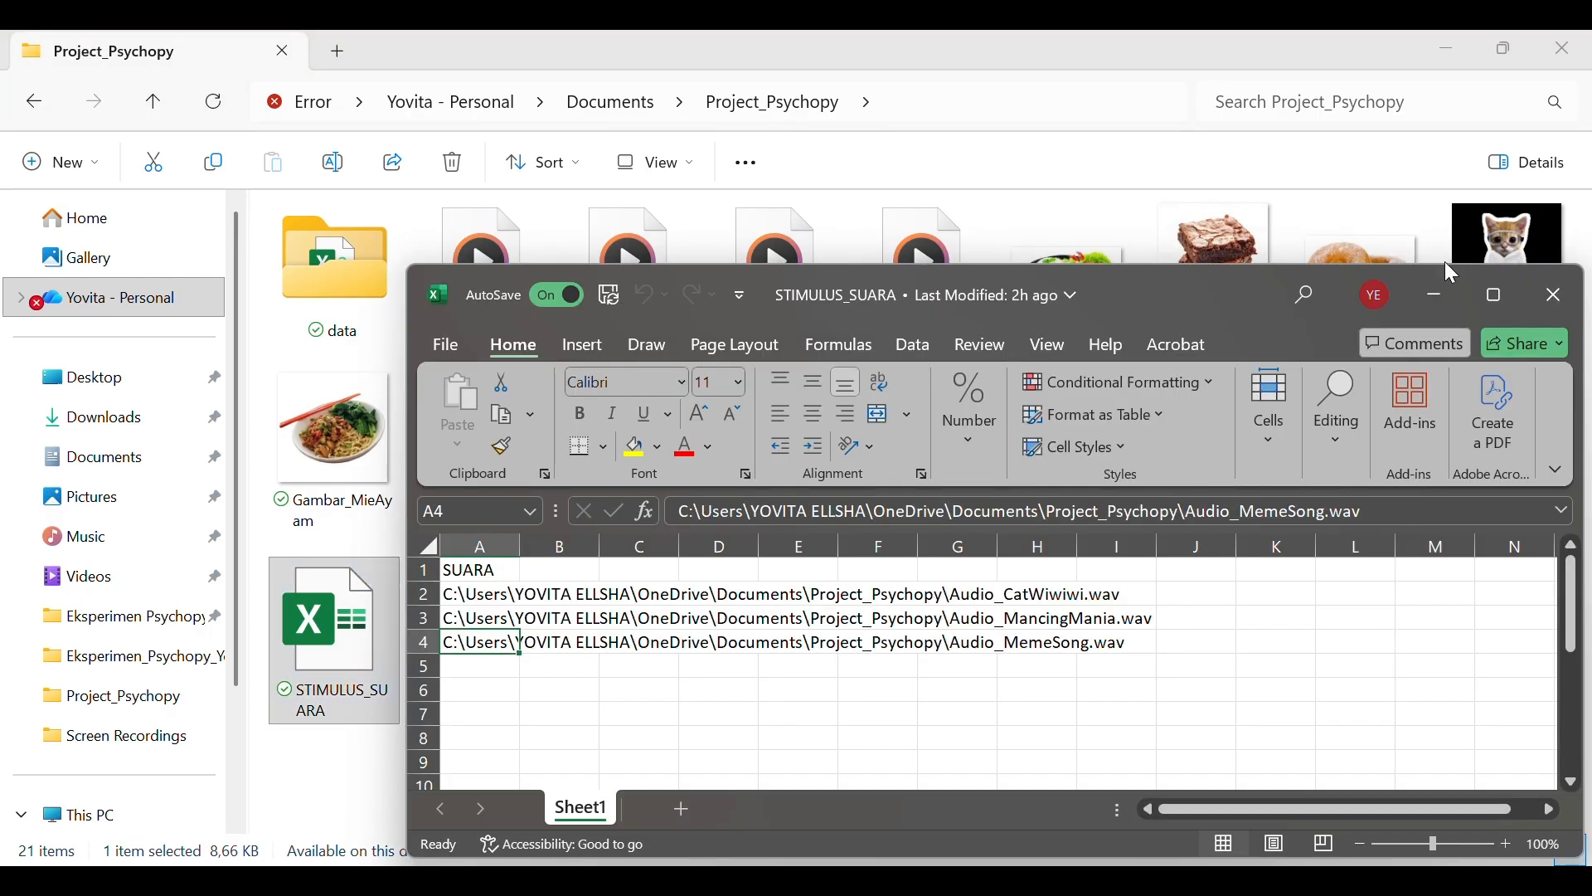
{"action": "left_click", "coordinate": [1553, 295]}
{"action": "left_click", "coordinate": [1020, 771]}
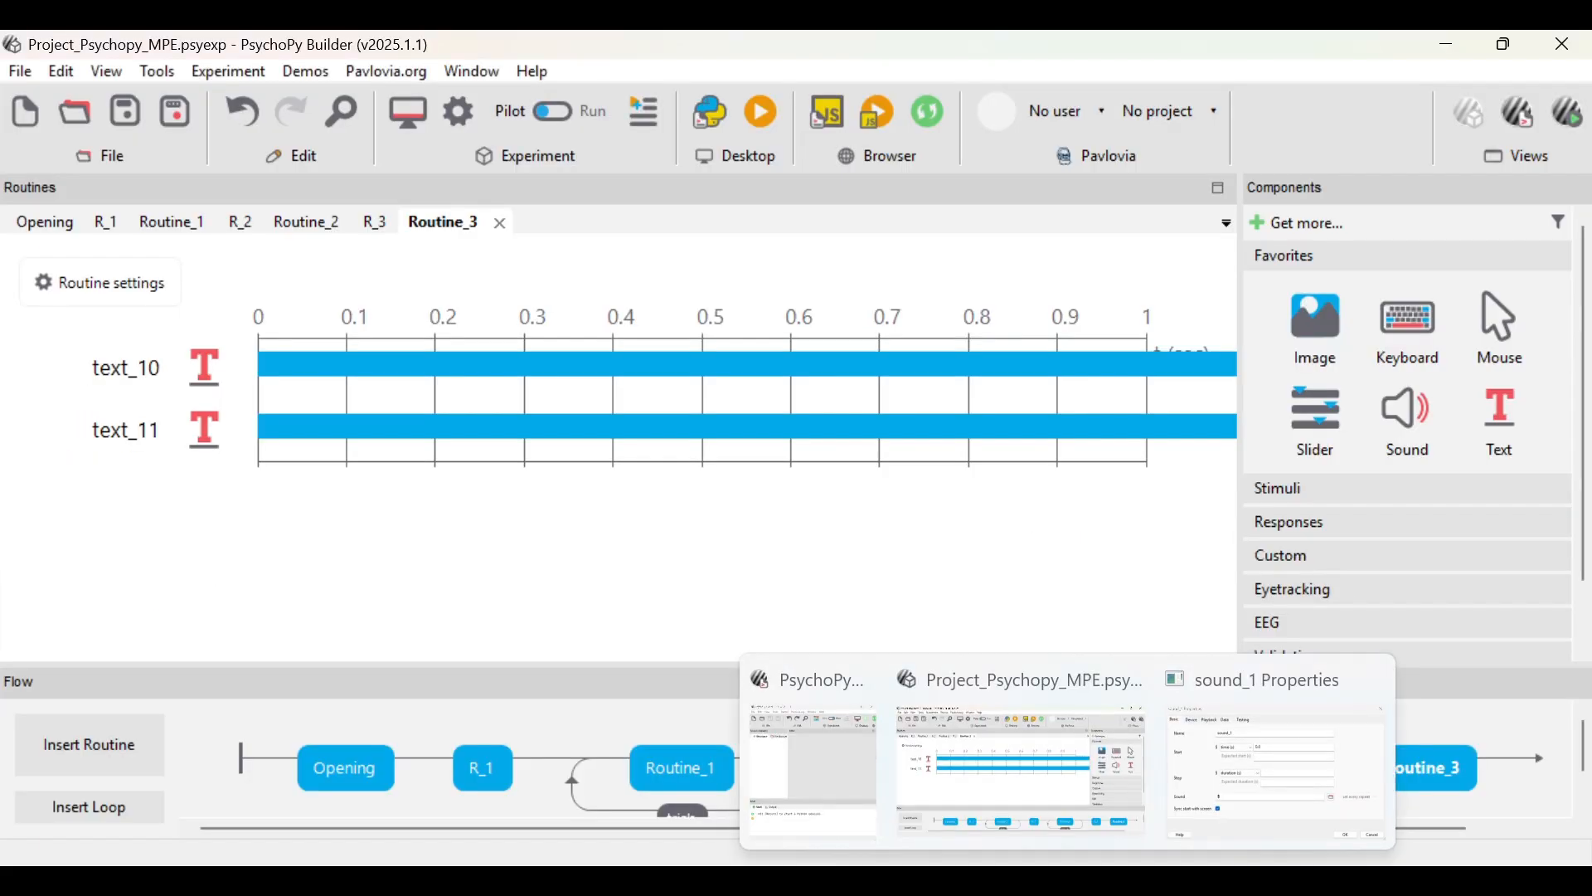
{"action": "key", "text": "Caps_Lock"}
{"action": "type", "text": "SUARA"}
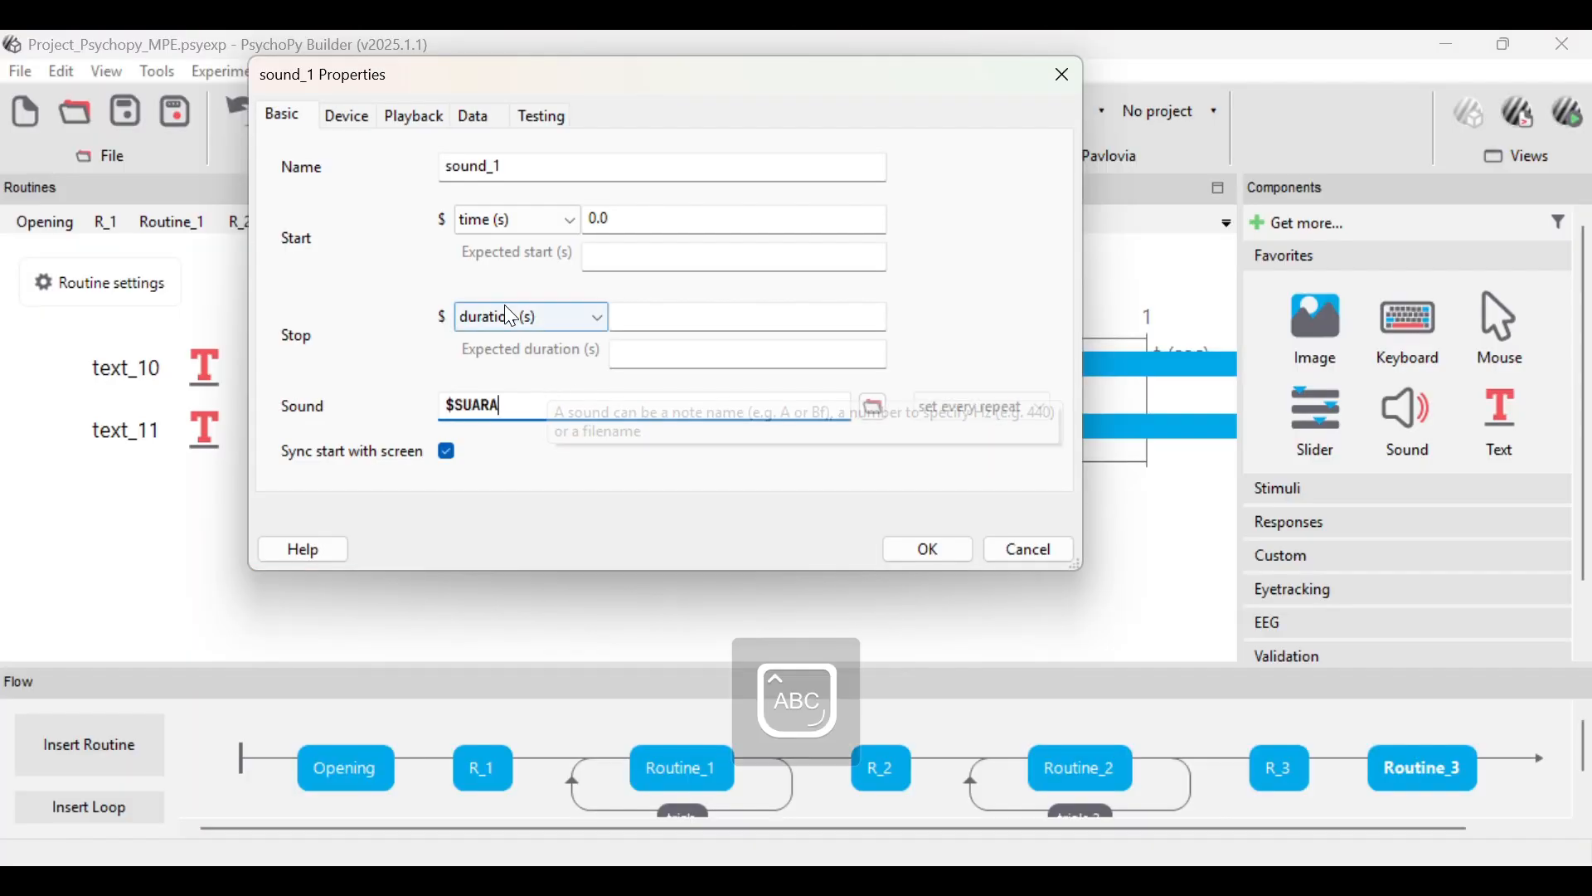
- Review the sound component's device, playback and data settings, and accept its properties
{"action": "left_click", "coordinate": [353, 116]}
{"action": "left_click", "coordinate": [413, 117]}
{"action": "left_click", "coordinate": [471, 116]}
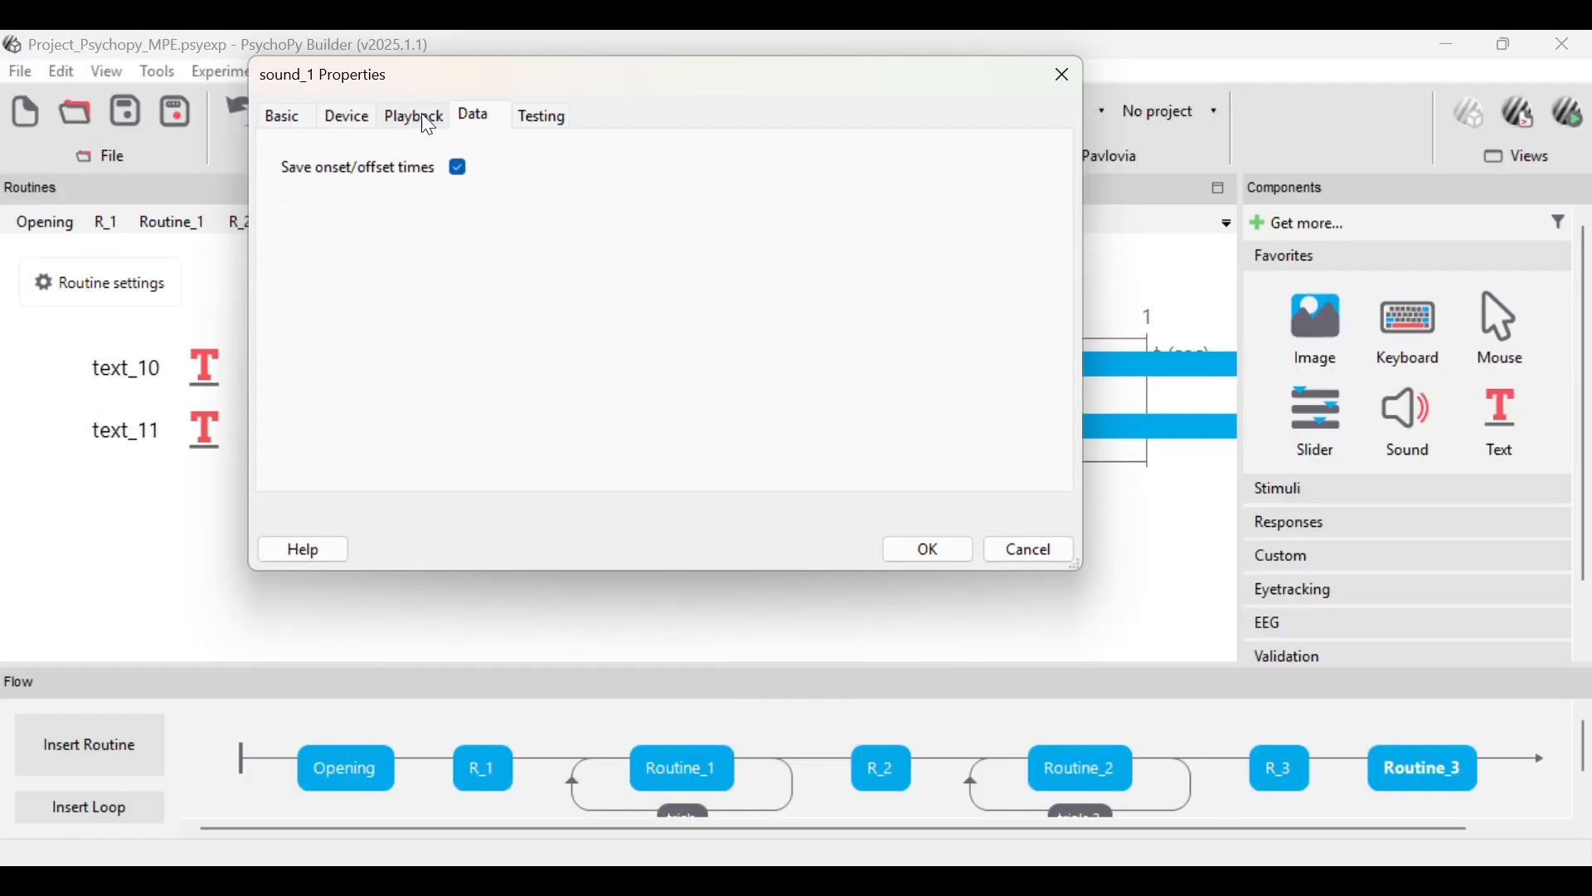
{"action": "left_click", "coordinate": [284, 116]}
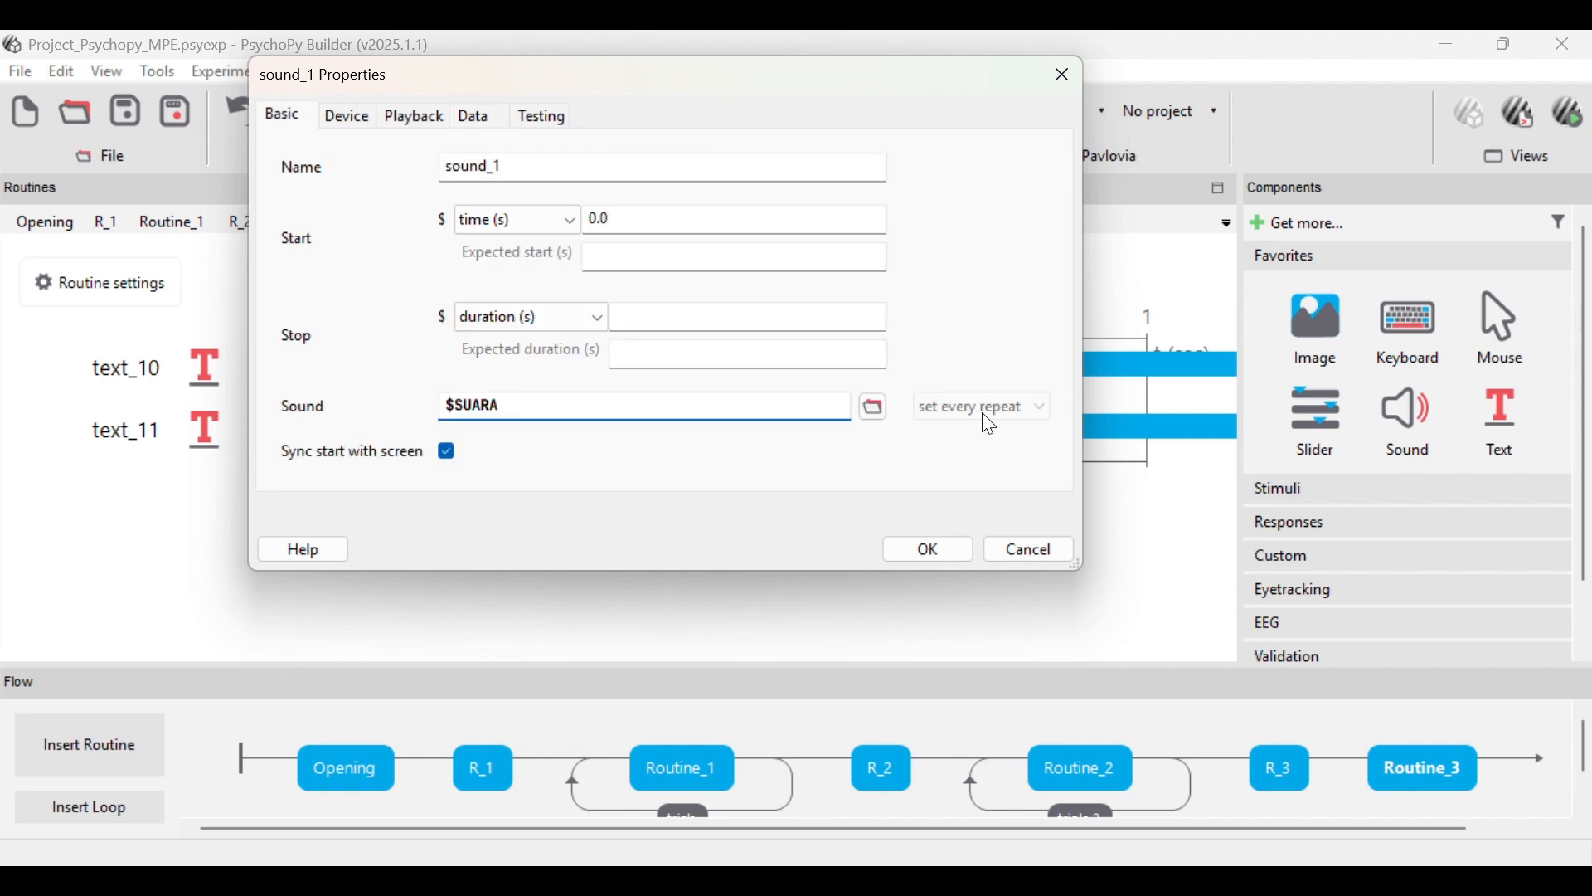
{"action": "left_click", "coordinate": [927, 549]}
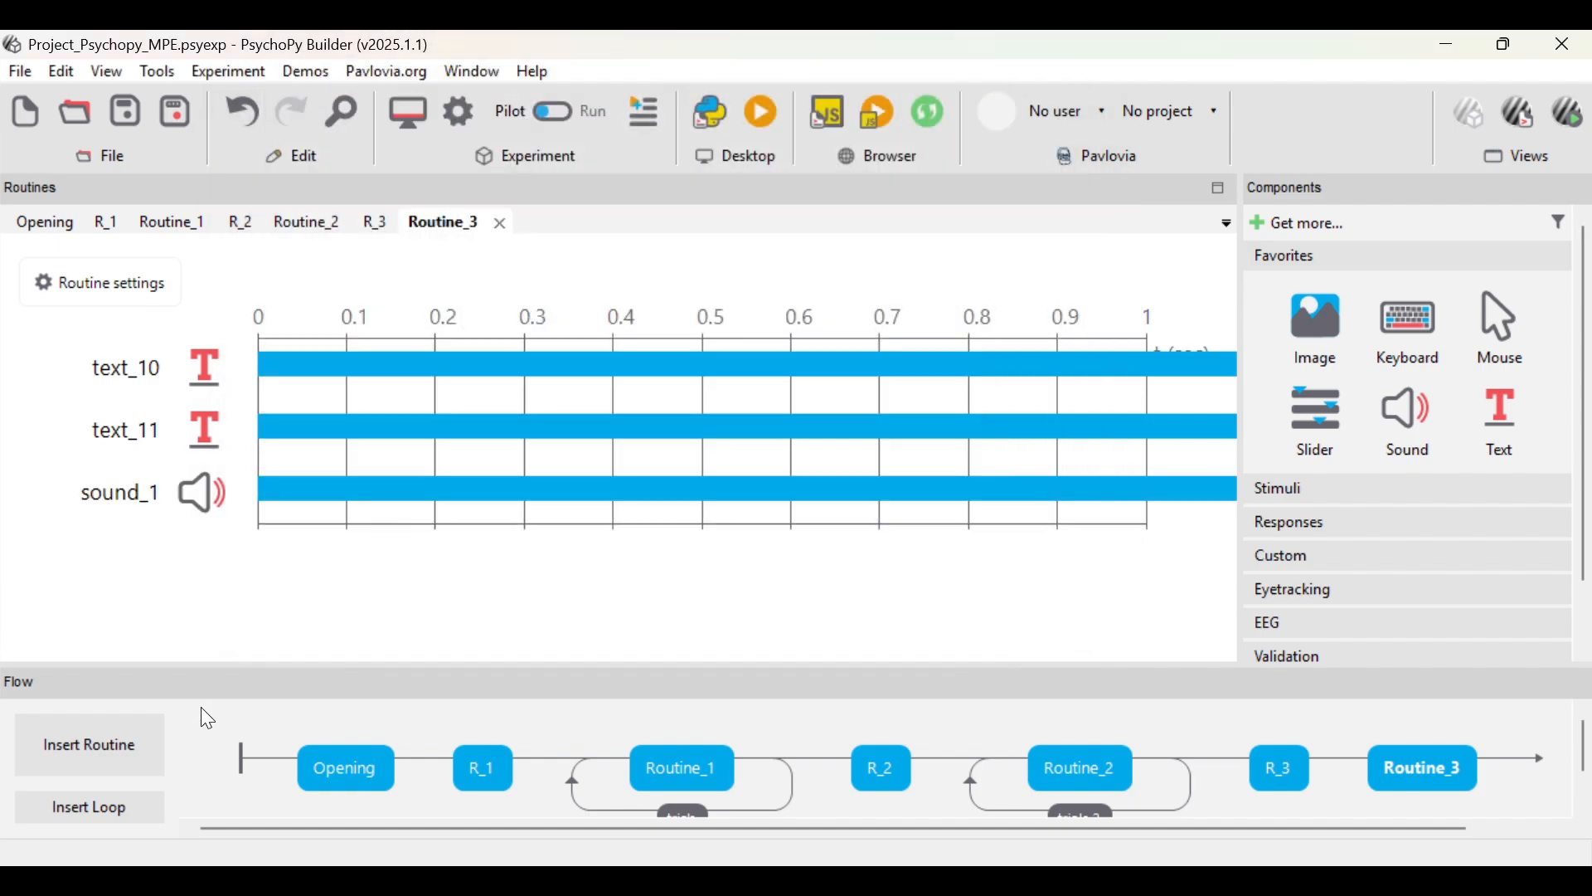
- Insert a loop around Routine_3 in the flow and set its number of repeats to 1
{"action": "left_click", "coordinate": [136, 803]}
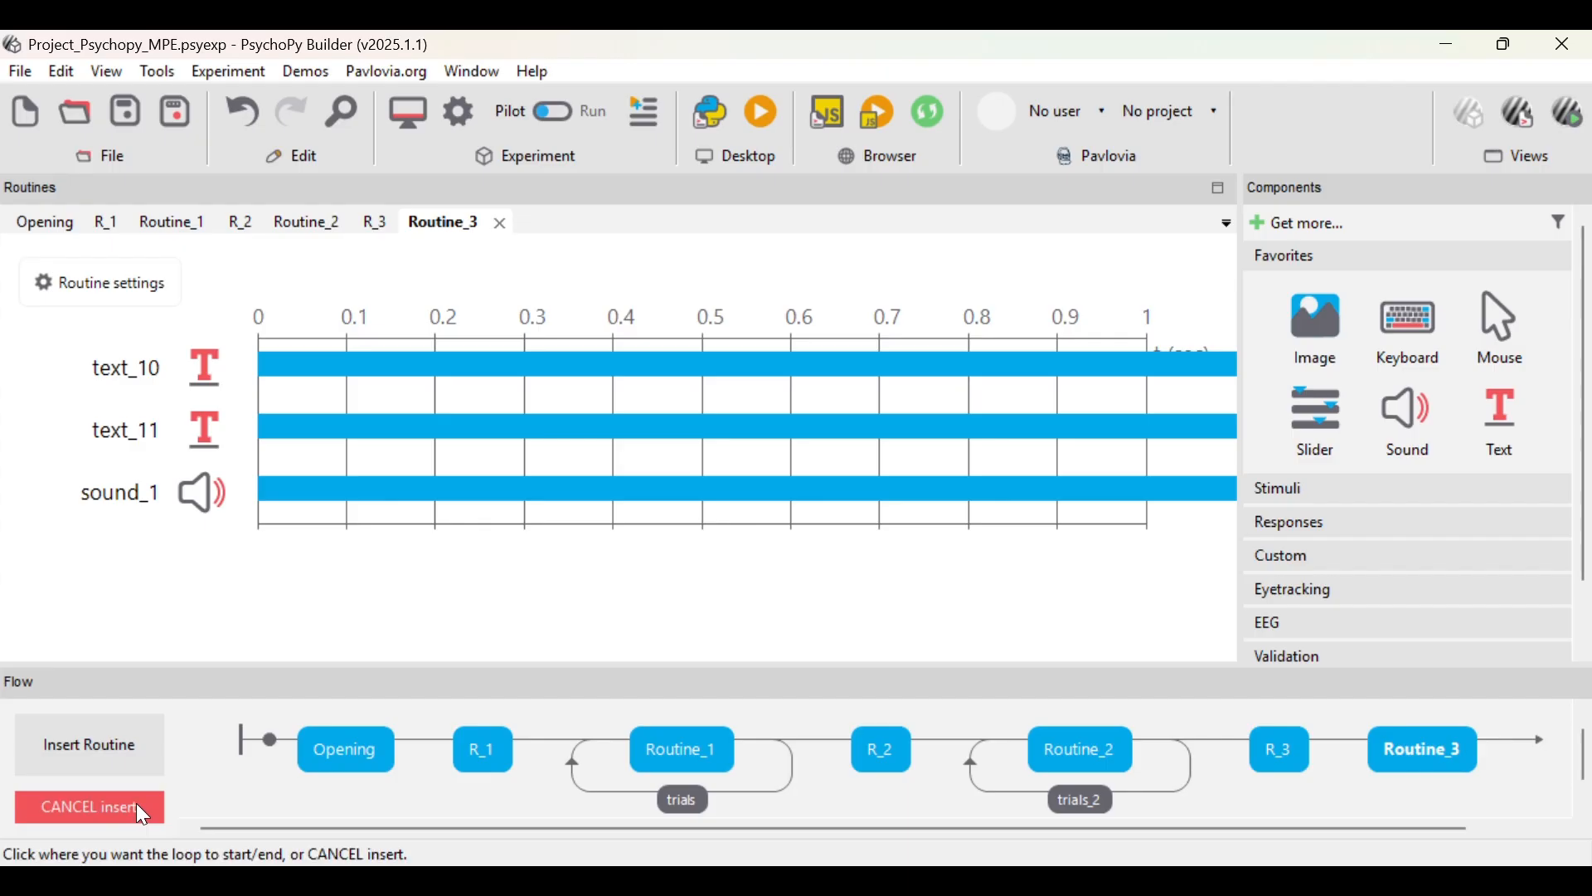
{"action": "left_click", "coordinate": [1341, 738]}
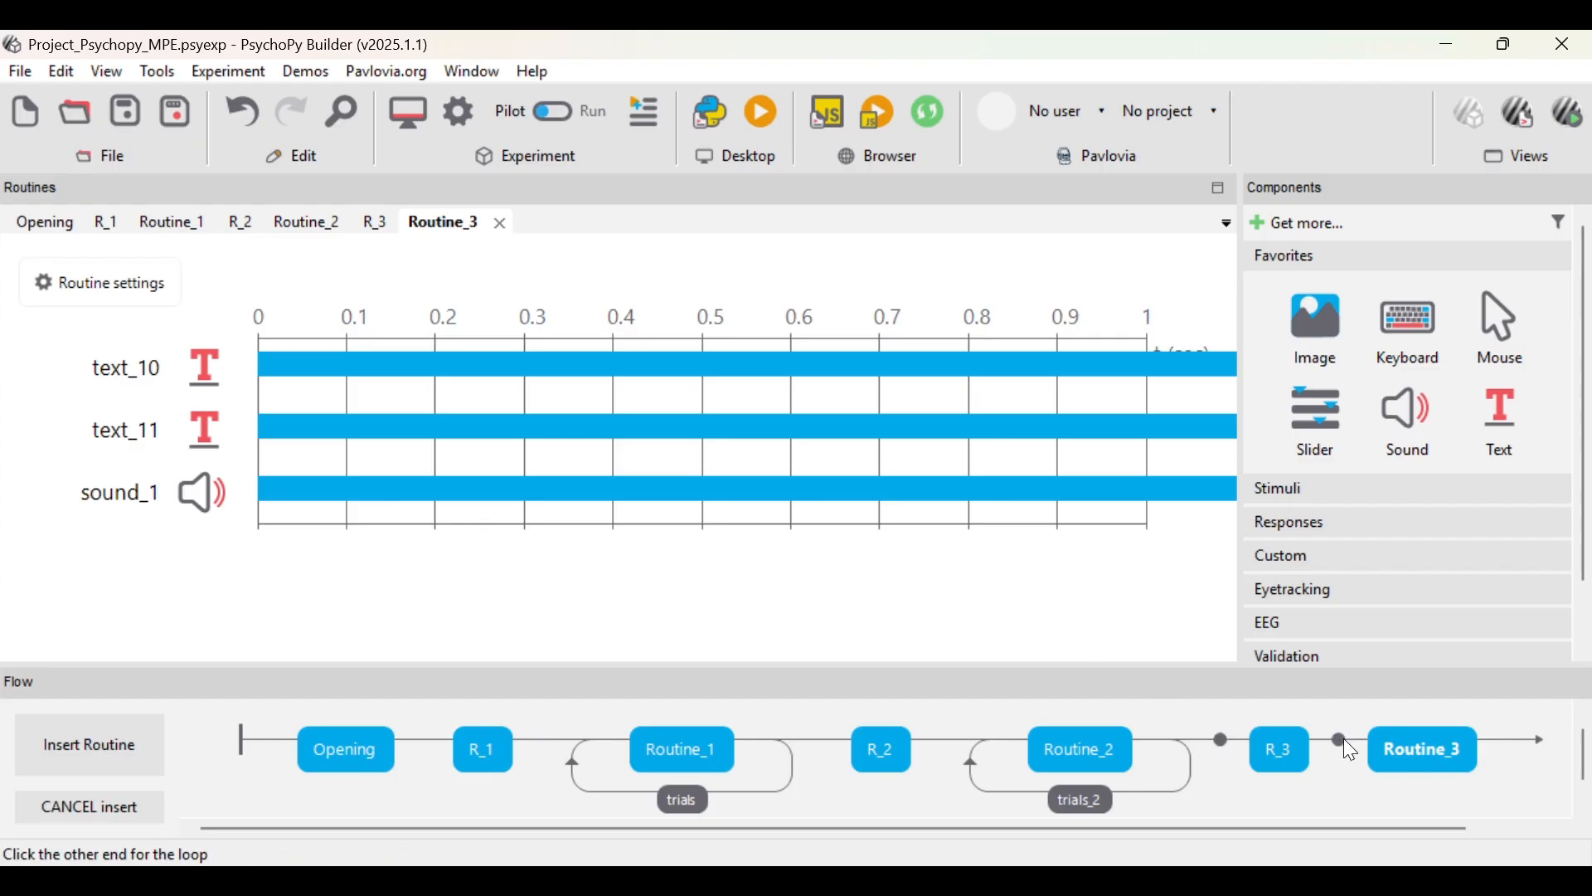
{"action": "left_click", "coordinate": [1501, 743]}
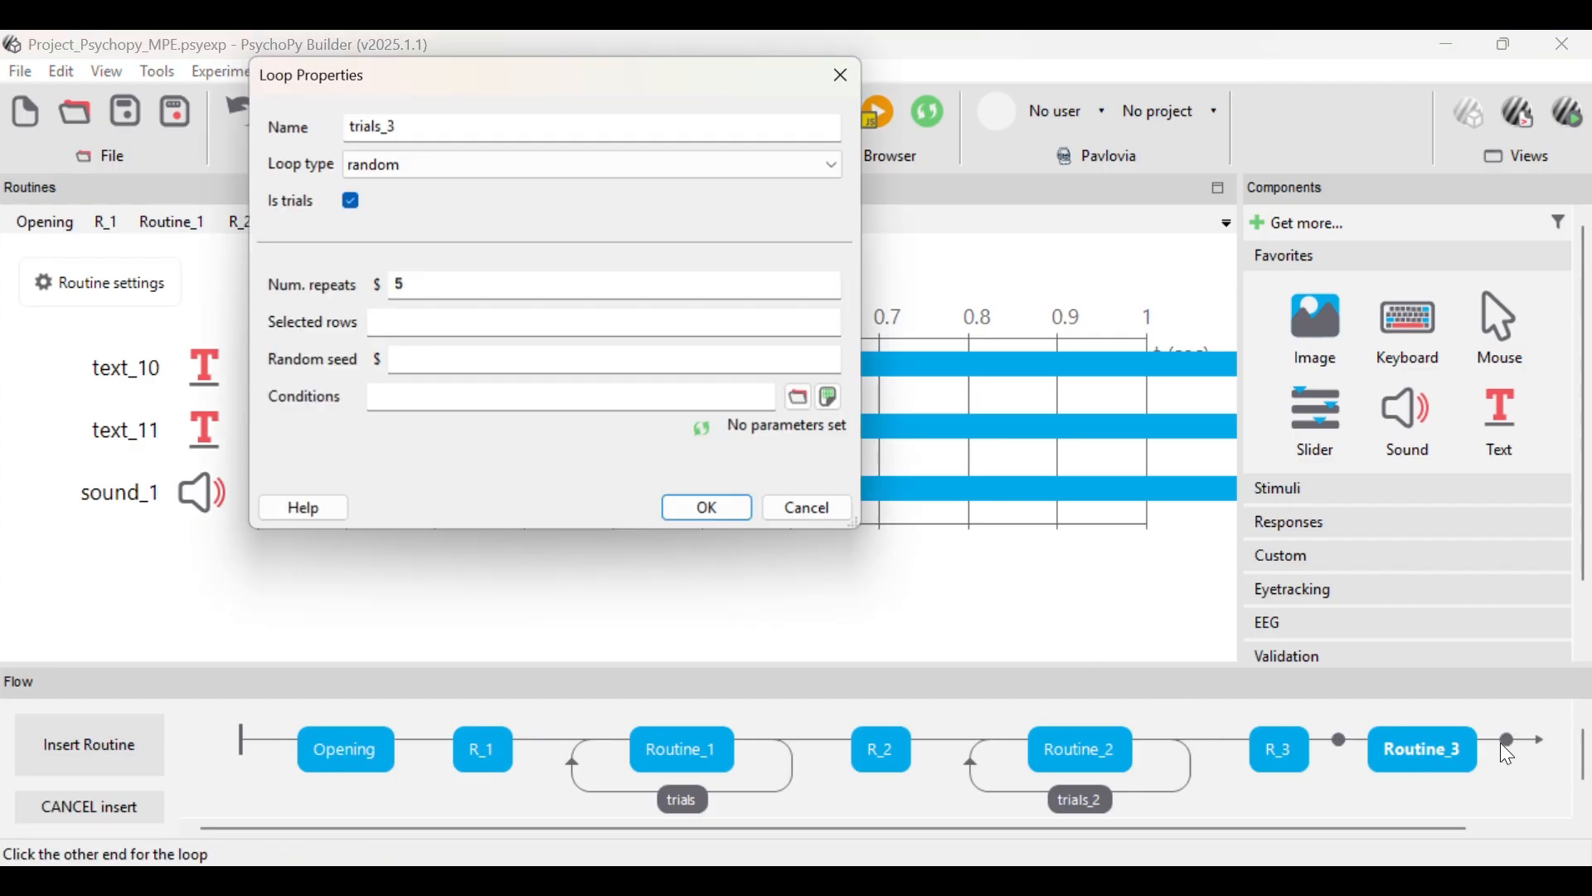
{"action": "left_click", "coordinate": [524, 279]}
{"action": "type", "text": "1"}
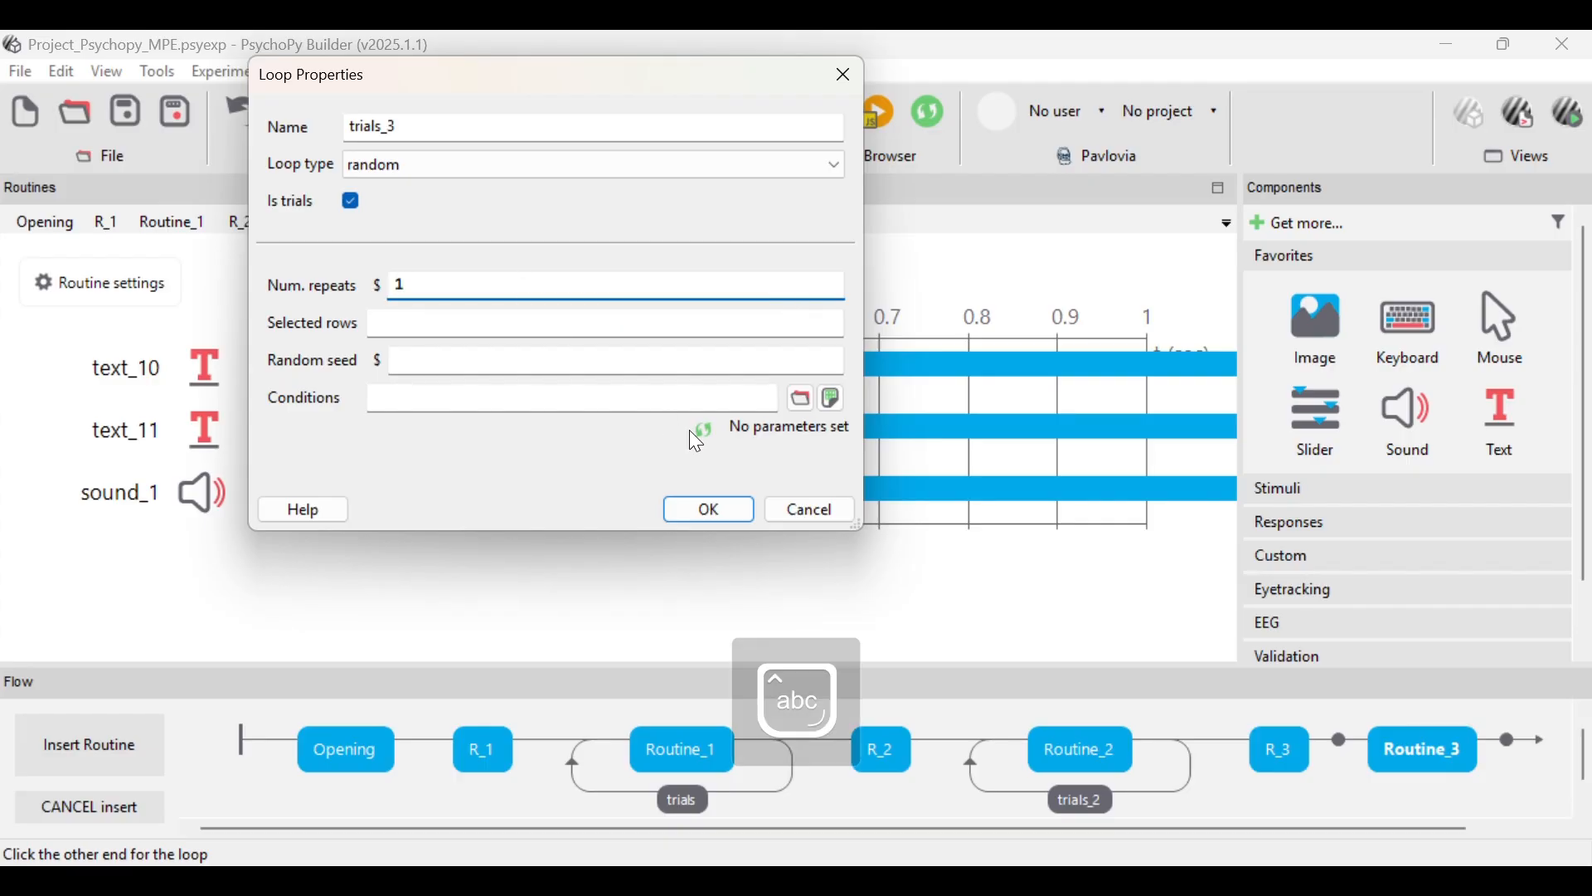
- Assign the STIMULUS_SUARA spreadsheet as the Routine_3 loop's conditions file and accept the loop properties
{"action": "left_click", "coordinate": [800, 399]}
{"action": "scroll", "coordinate": [674, 465], "scroll_direction": "down", "scroll_amount": 5}
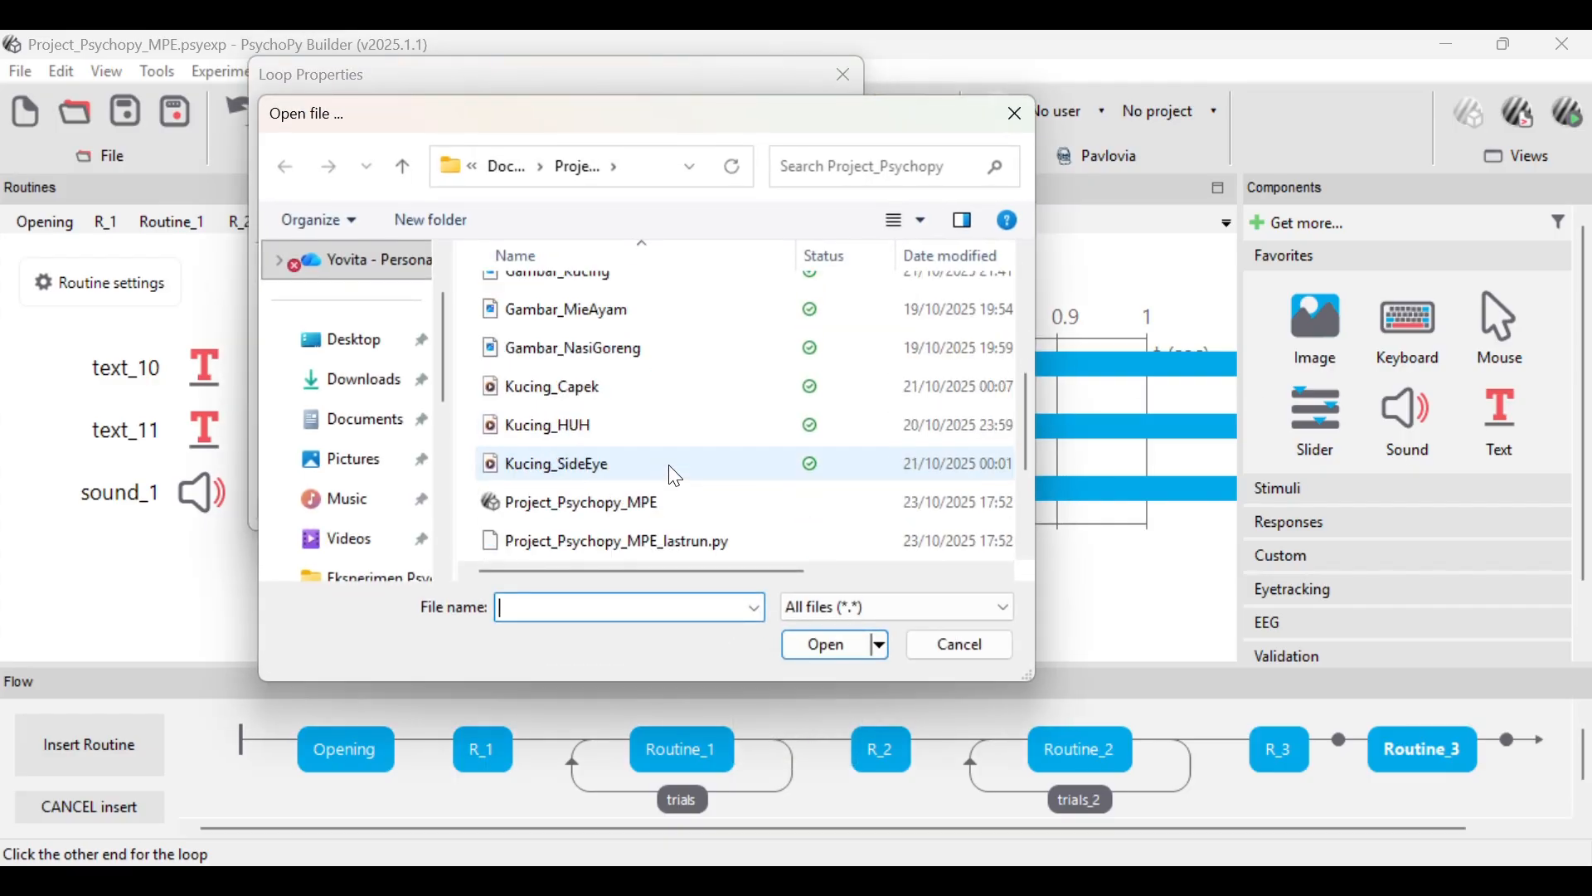
{"action": "left_click", "coordinate": [674, 468]}
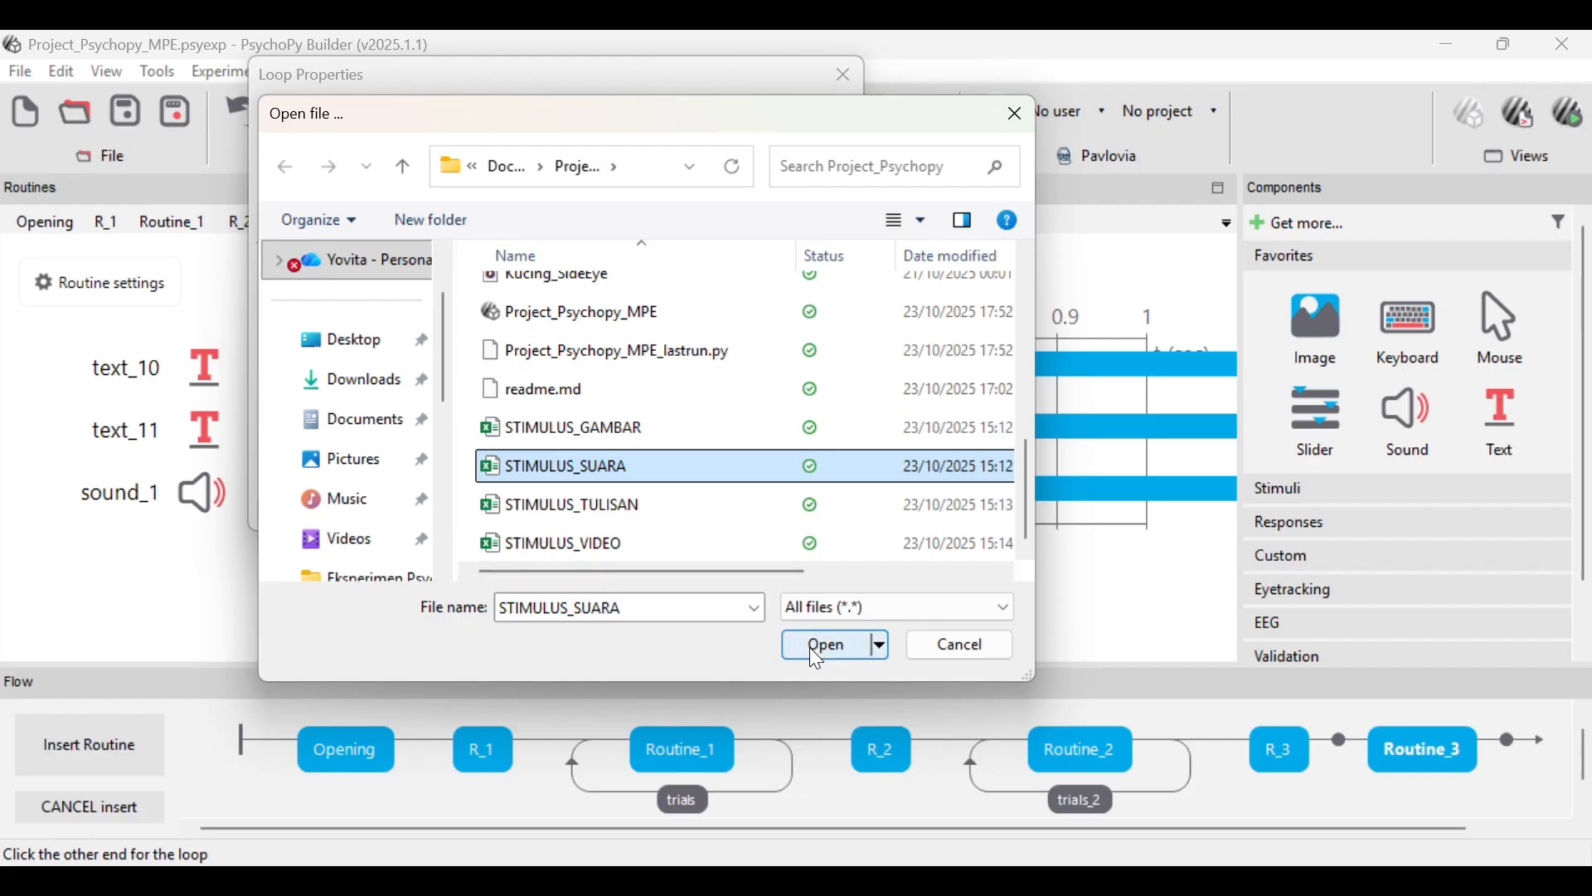
{"action": "left_click", "coordinate": [810, 646]}
{"action": "left_click", "coordinate": [729, 521]}
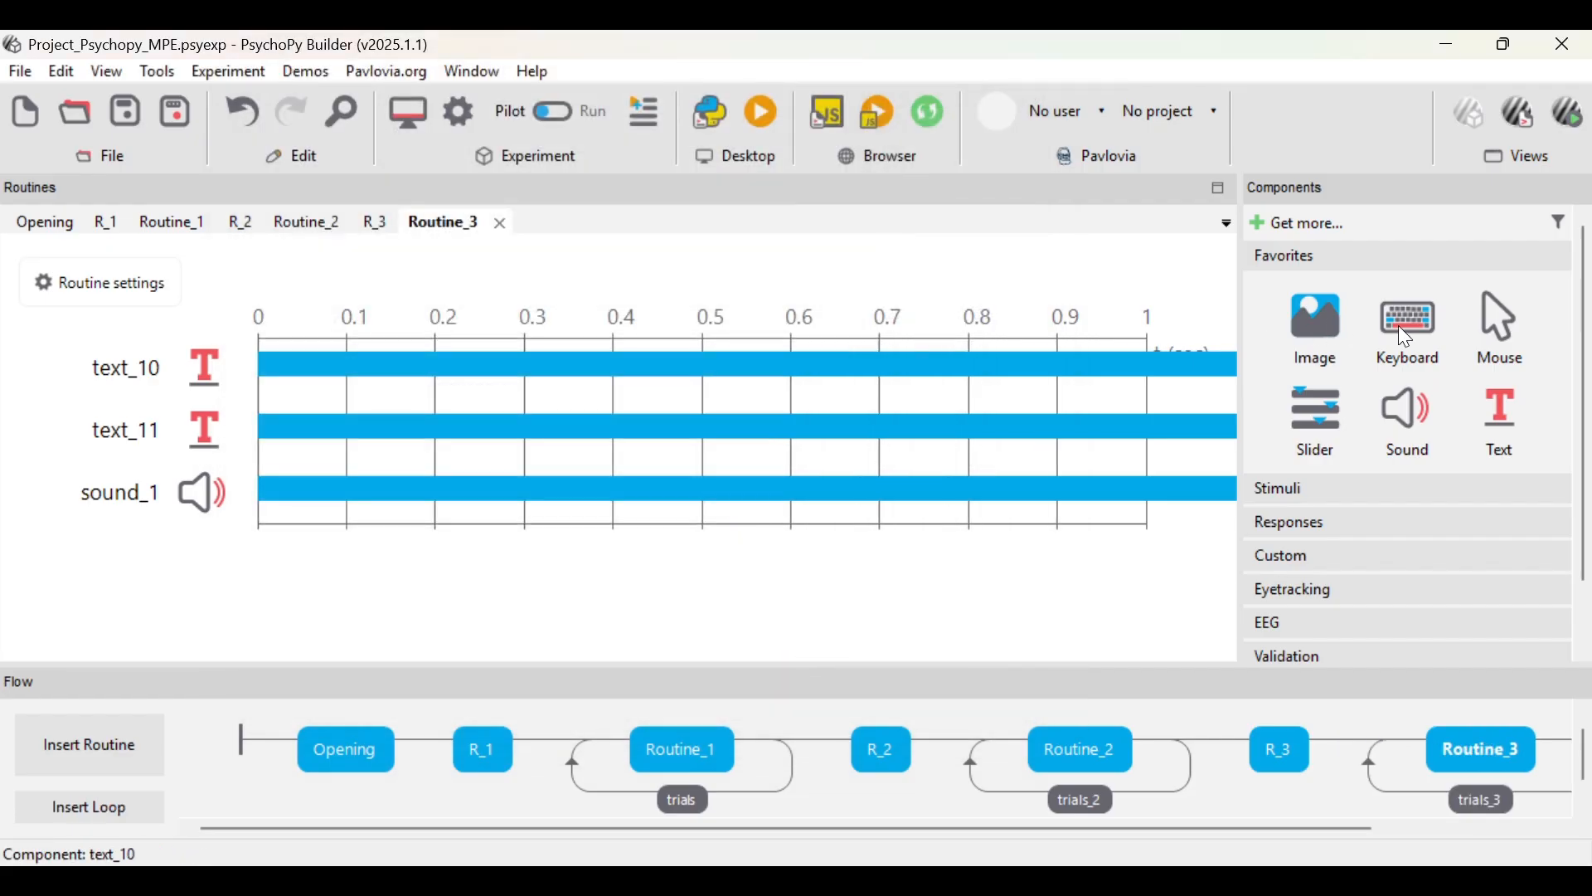
- Add a Keyboard component to Routine_3 and replace its first three allowed keys with 'E', 'I' and 'e'
{"action": "left_click", "coordinate": [1407, 327]}
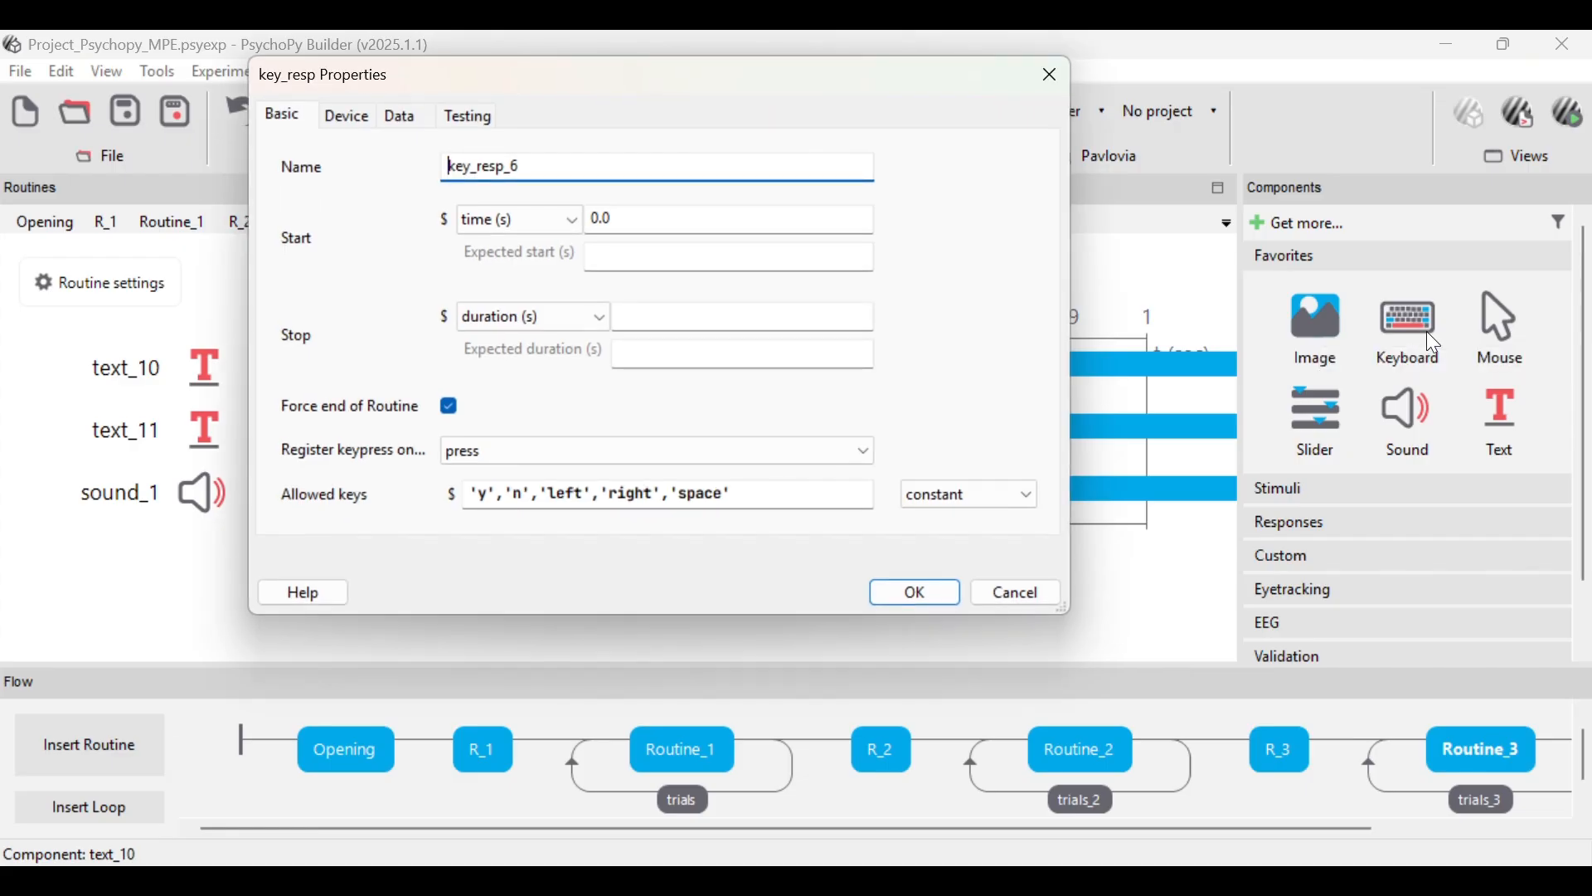
{"action": "double_click", "coordinate": [480, 495]}
{"action": "key", "text": "Caps_Lock"}
{"action": "type", "text": "E"}
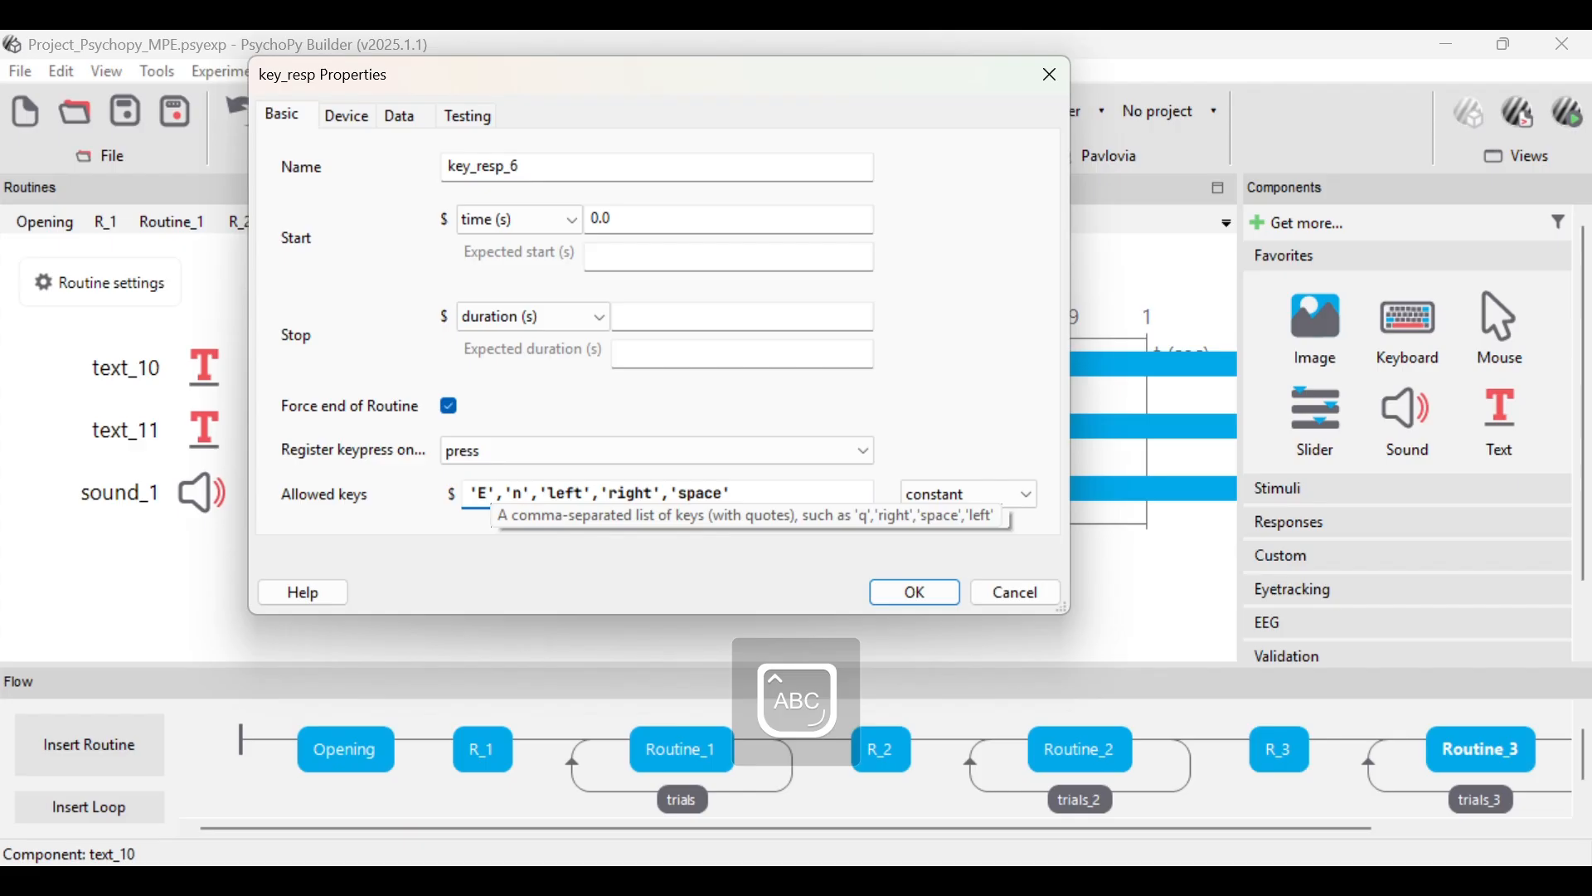
{"action": "key", "text": "Right"}
{"action": "key", "text": "Right"}
{"action": "key", "text": "Right"}
{"action": "key", "text": "Right"}
{"action": "key", "text": "Right"}
{"action": "key", "text": "BackSpace"}
{"action": "key", "text": "BackSpace"}
{"action": "key", "text": "BackSpace"}
{"action": "key", "text": "BackSpace"}
{"action": "key", "text": "Caps_Lock"}
{"action": "type", "text": "e"}
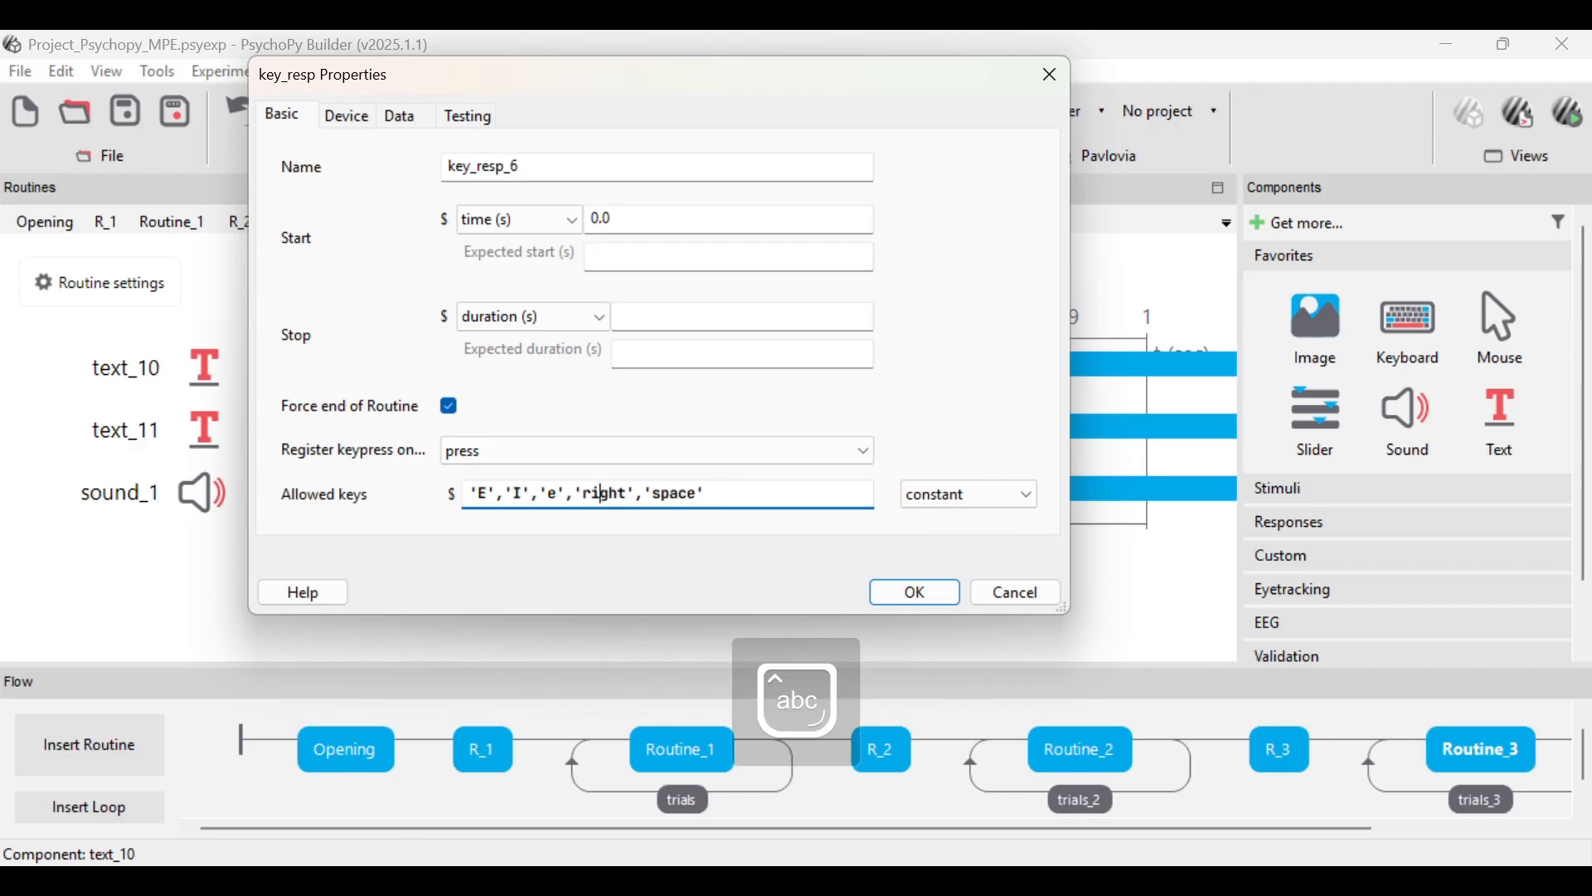
- Replace the allowed key 'right' with 'i', remove 'space' from the list, and accept the keyboard component
{"action": "key", "text": "Right"}
{"action": "key", "text": "Right"}
{"action": "key", "text": "Right"}
{"action": "key", "text": "BackSpace"}
{"action": "key", "text": "BackSpace"}
{"action": "key", "text": "BackSpace"}
{"action": "key", "text": "BackSpace"}
{"action": "key", "text": "BackSpace"}
{"action": "type", "text": "i"}
{"action": "key", "text": "BackSpace"}
{"action": "key", "text": "BackSpace"}
{"action": "key", "text": "BackSpace"}
{"action": "key", "text": "BackSpace"}
{"action": "key", "text": "BackSpace"}
{"action": "key", "text": "BackSpace"}
{"action": "key", "text": "BackSpace"}
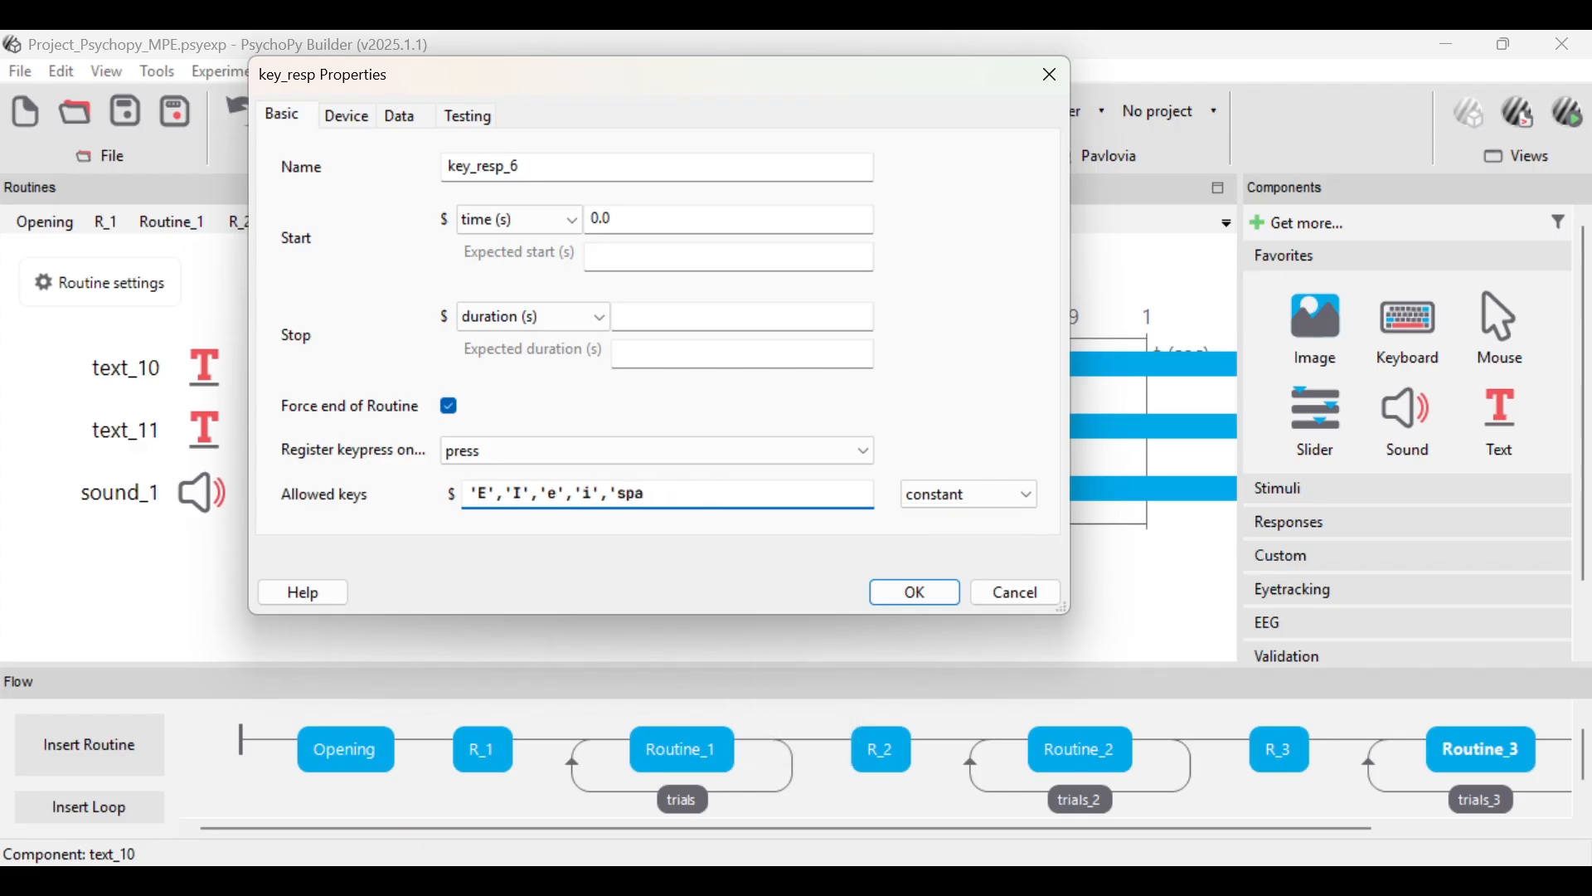
{"action": "left_click", "coordinate": [894, 590]}
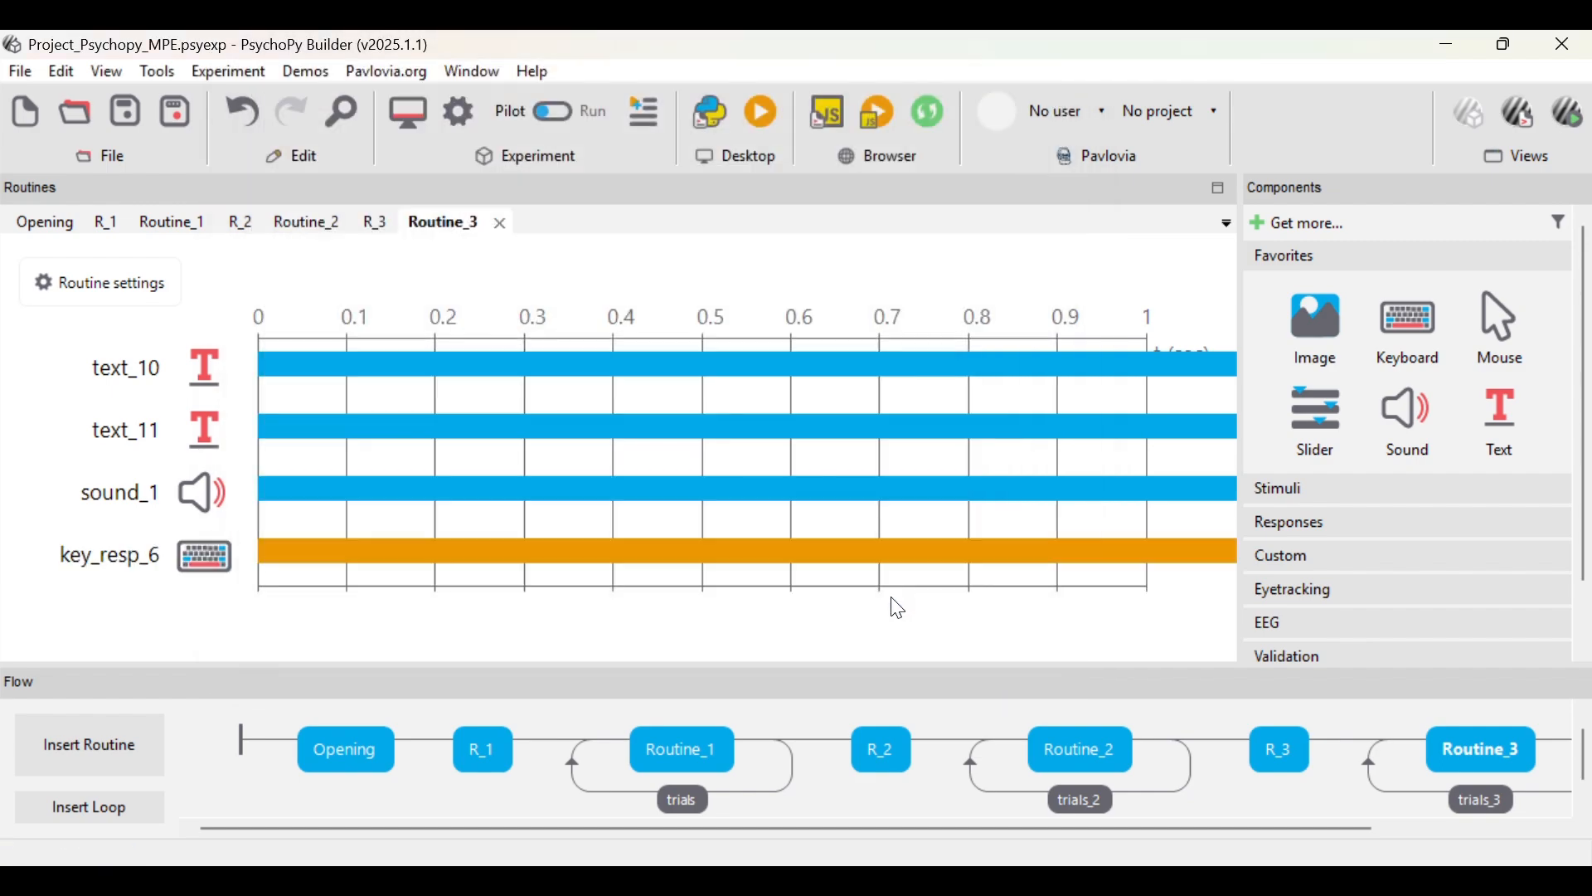
- Pilot the experiment with the default session info, starting from the Opening screen and answering the first task's trials with i, e and e
{"action": "left_click", "coordinate": [365, 754]}
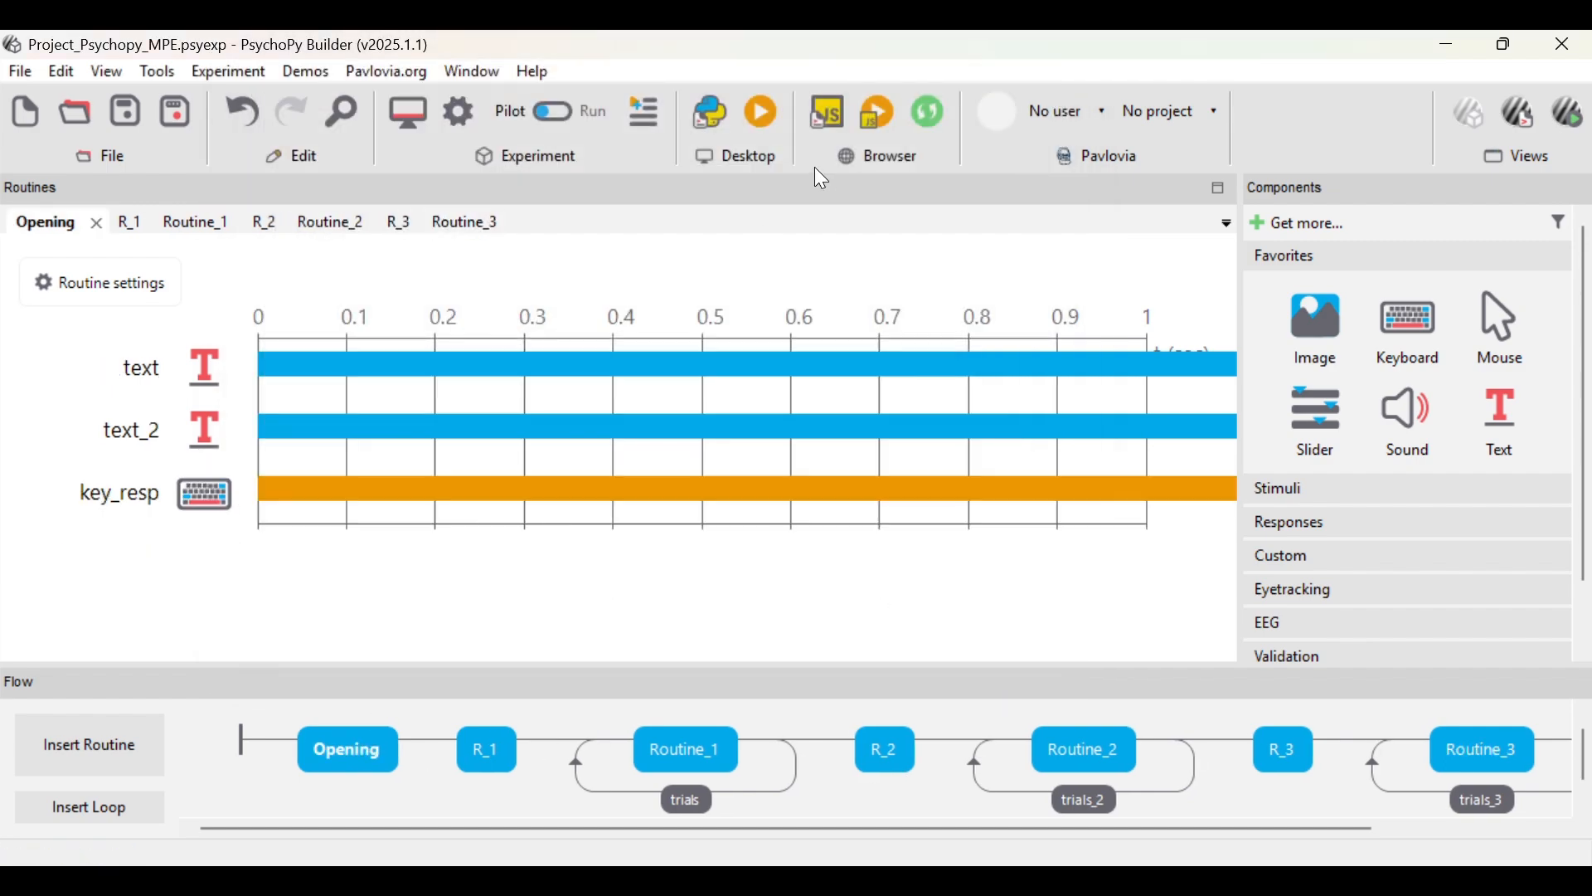
{"action": "left_click", "coordinate": [763, 113]}
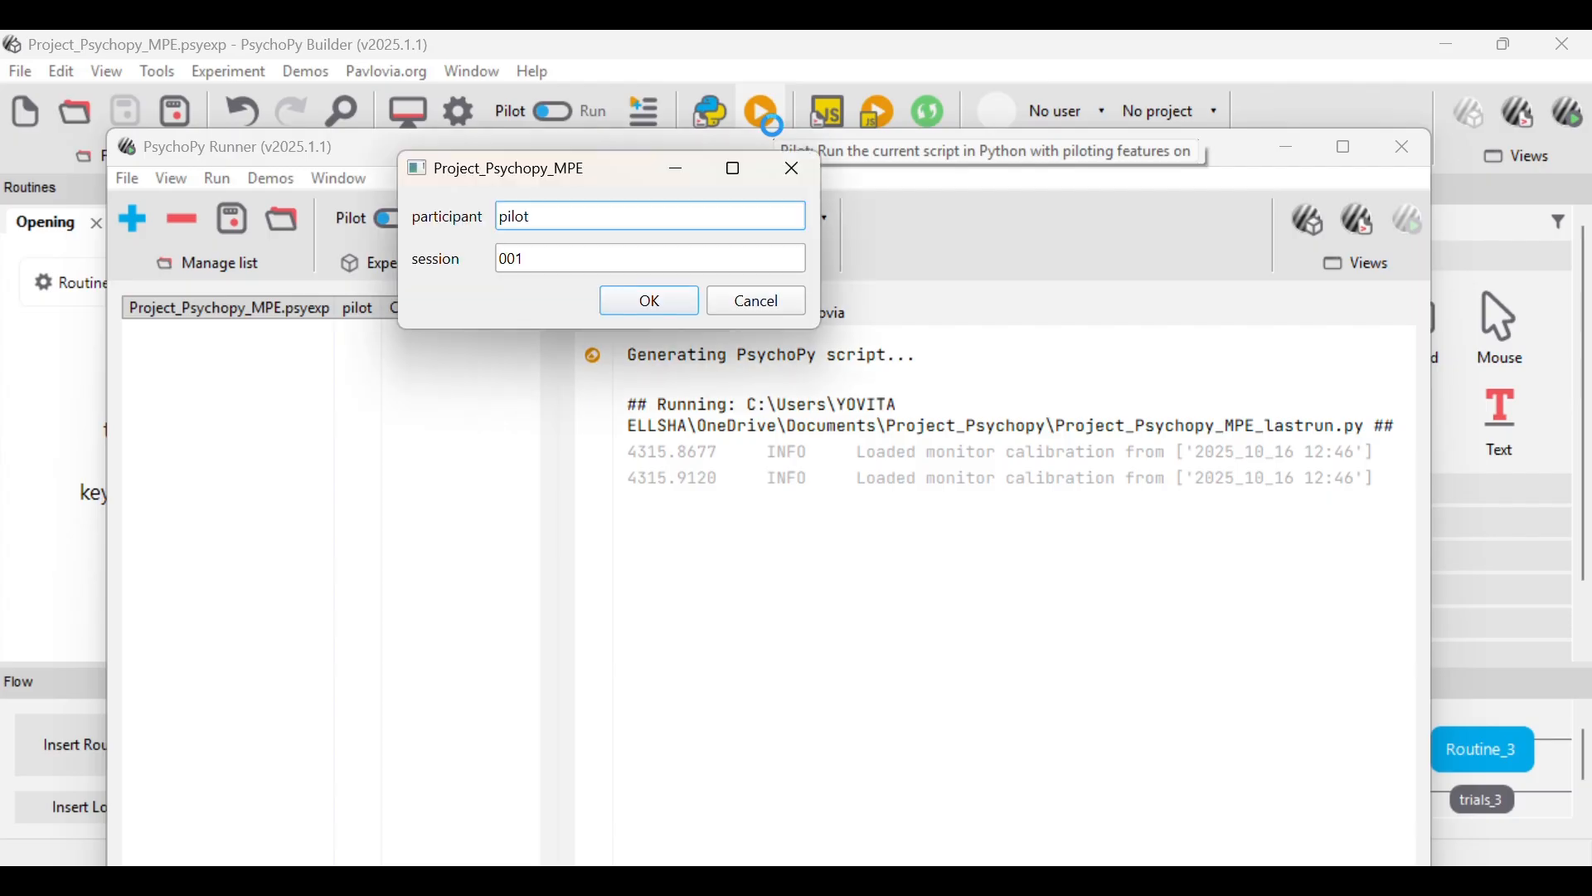
{"action": "left_click", "coordinate": [676, 300]}
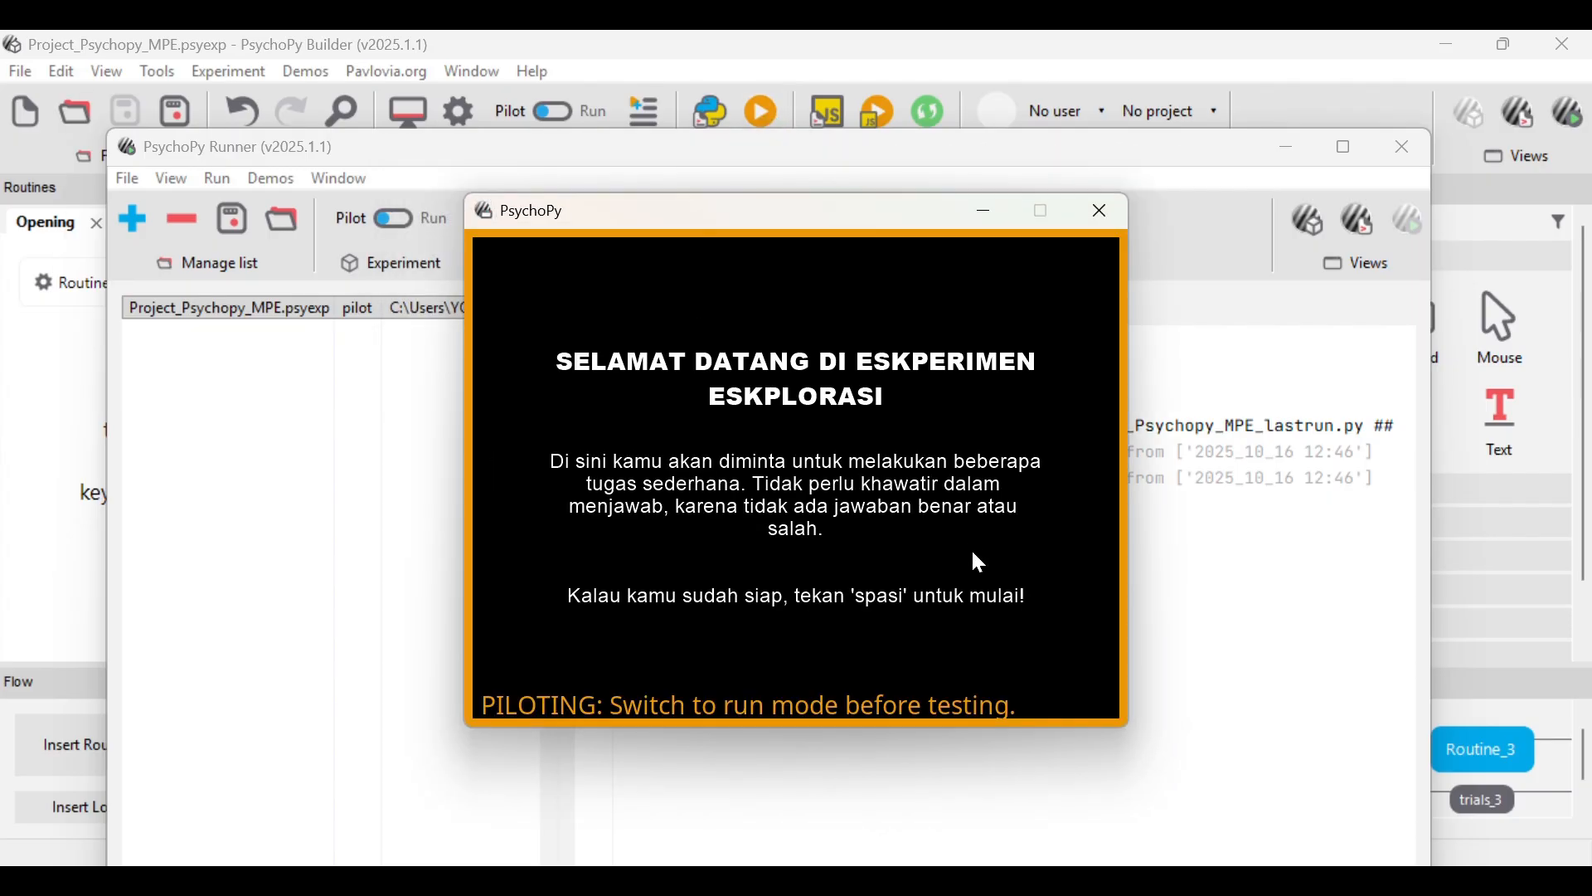
{"action": "key", "text": "space"}
{"action": "key", "text": "i"}
{"action": "key", "text": "e"}
{"action": "key", "text": "e"}
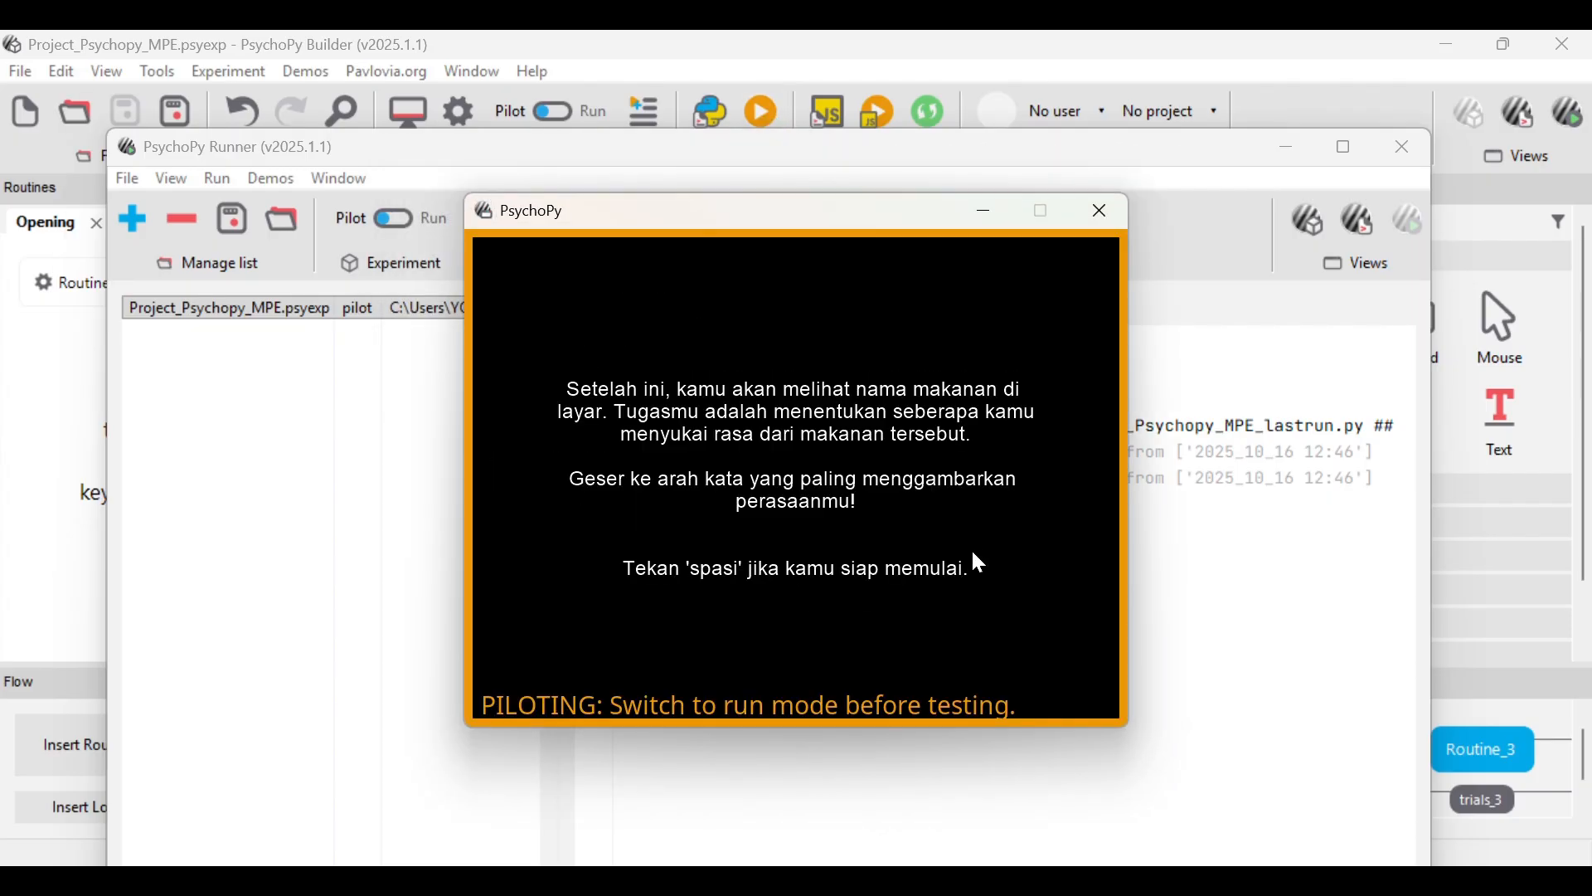
- Rate the food names as 'Suka' in the pilot, continue to the sound question, and end the run, closing the Runner
{"action": "key", "text": "space"}
{"action": "left_click", "coordinate": [922, 582]}
{"action": "left_click", "coordinate": [932, 579]}
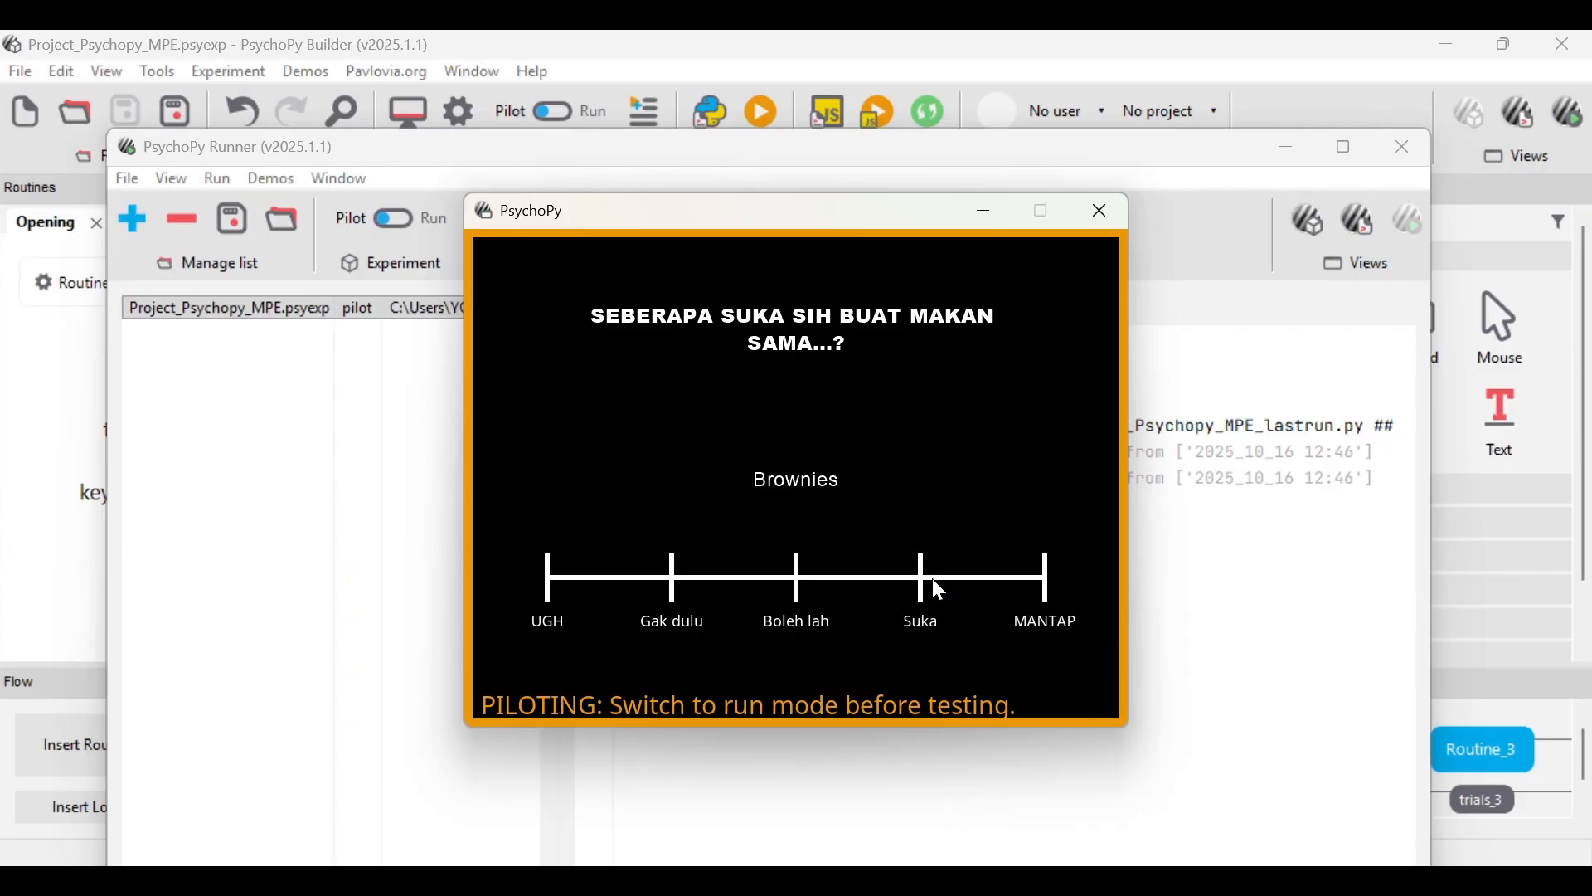
{"action": "left_click", "coordinate": [931, 579]}
{"action": "key", "text": "space"}
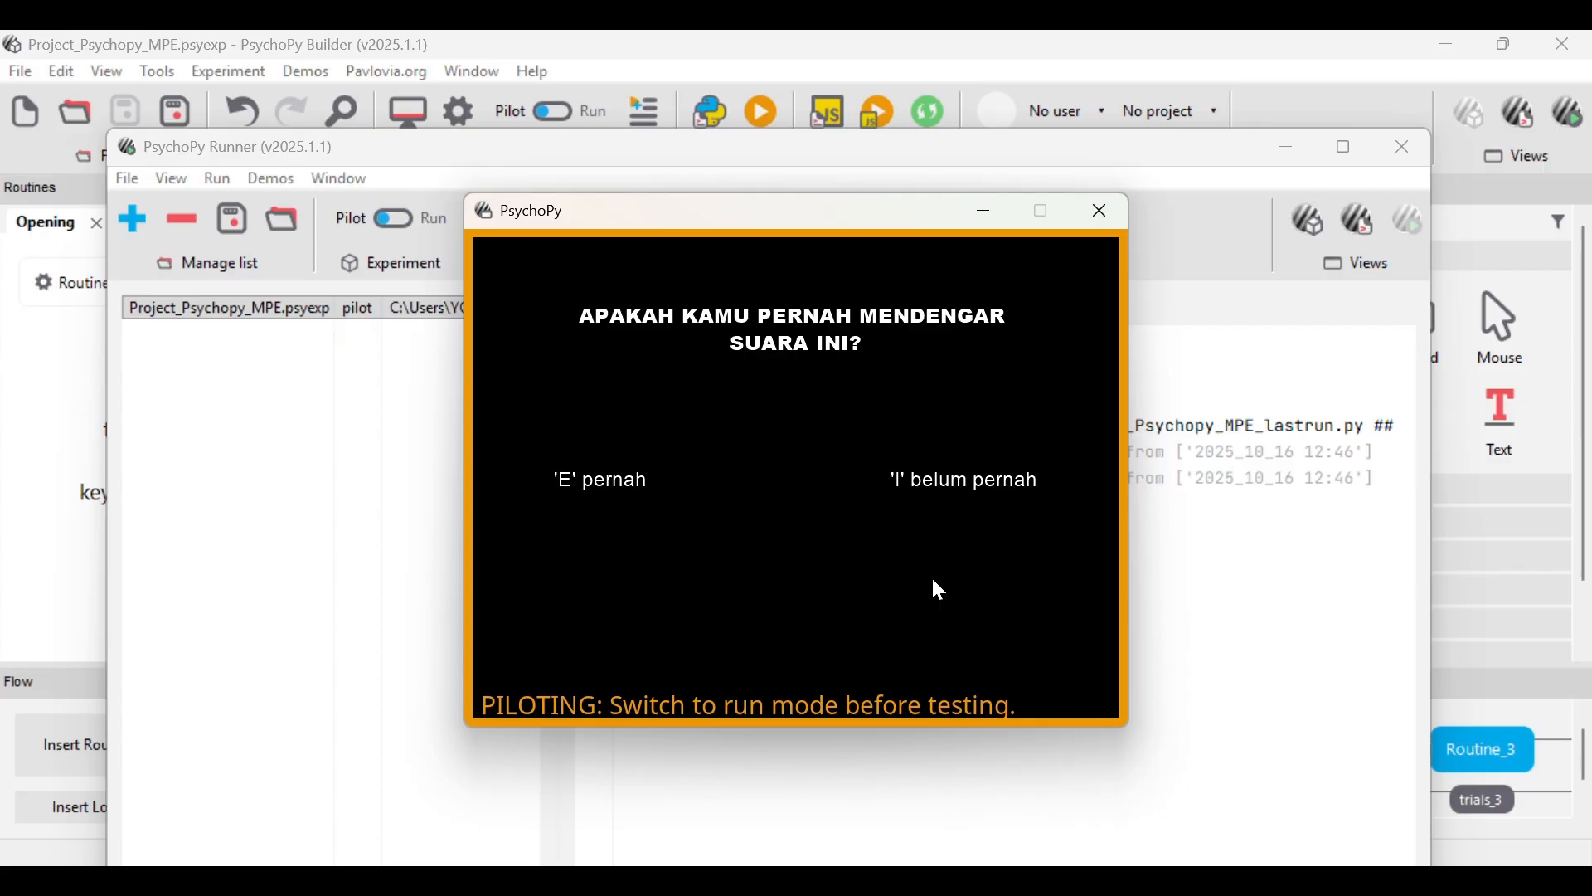
{"action": "key", "text": "Escape"}
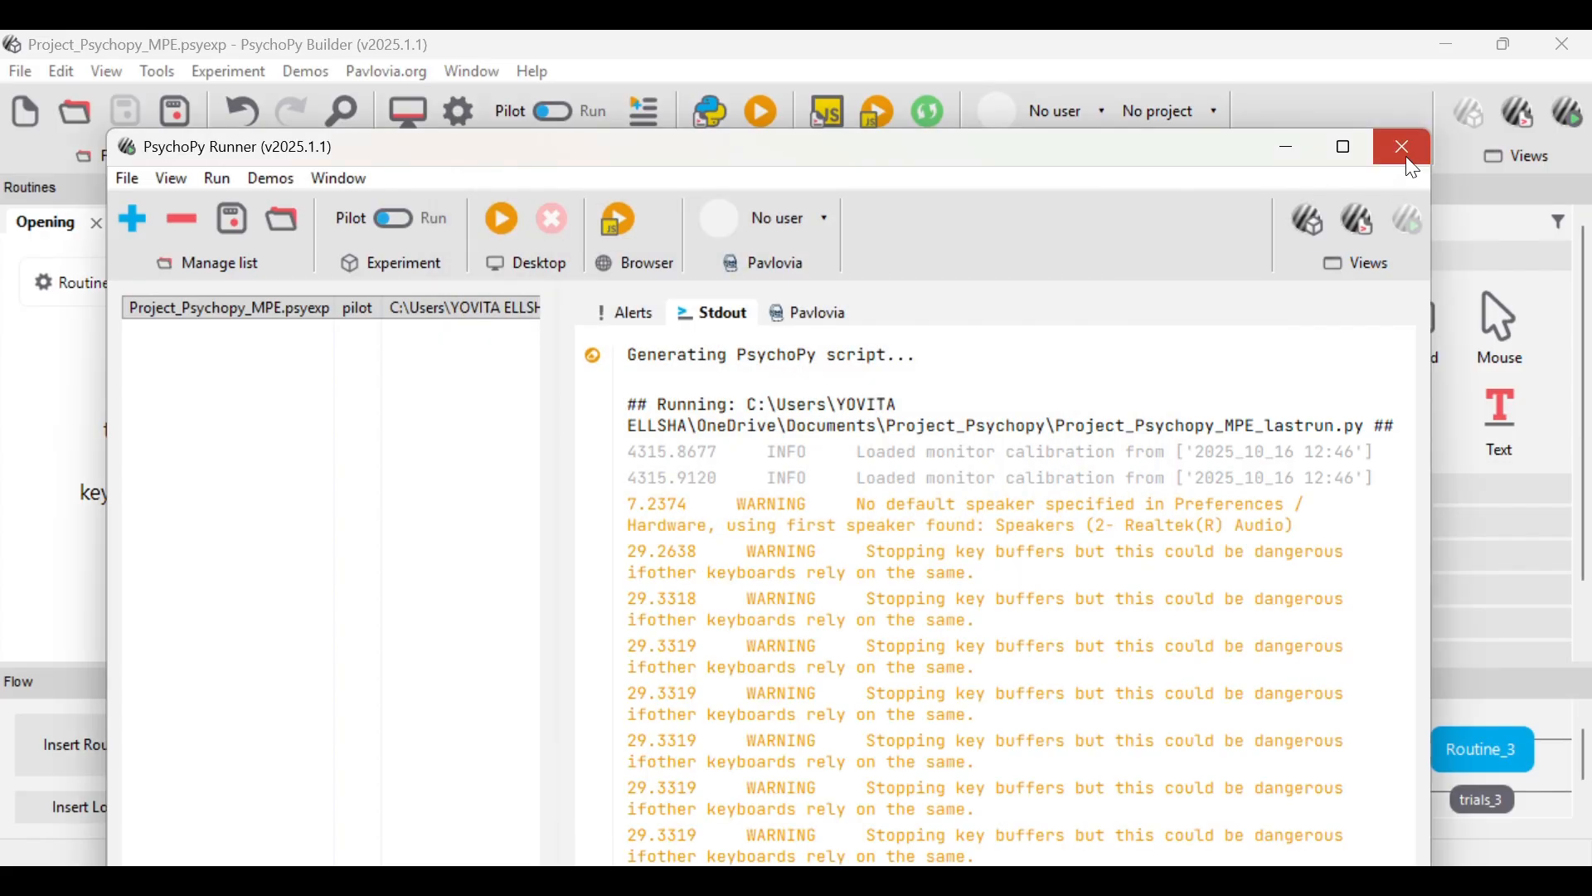
{"action": "left_click", "coordinate": [1404, 156]}
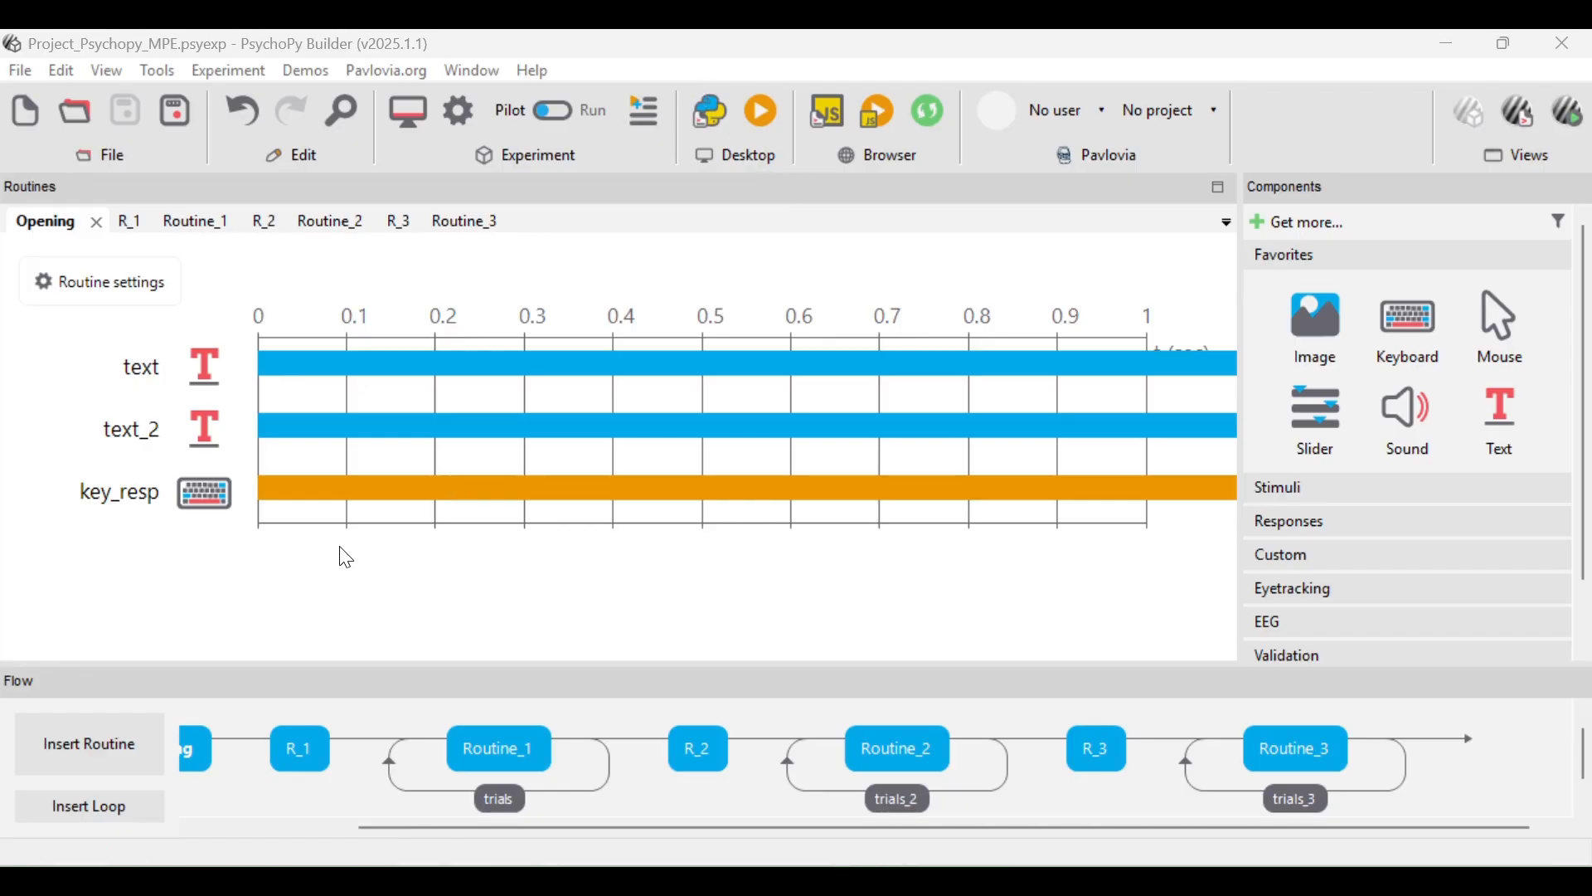
- Create a blank routine named R_4 and insert it in the flow after the Routine_3 loop
{"action": "left_click", "coordinate": [93, 742]}
{"action": "left_click", "coordinate": [212, 527]}
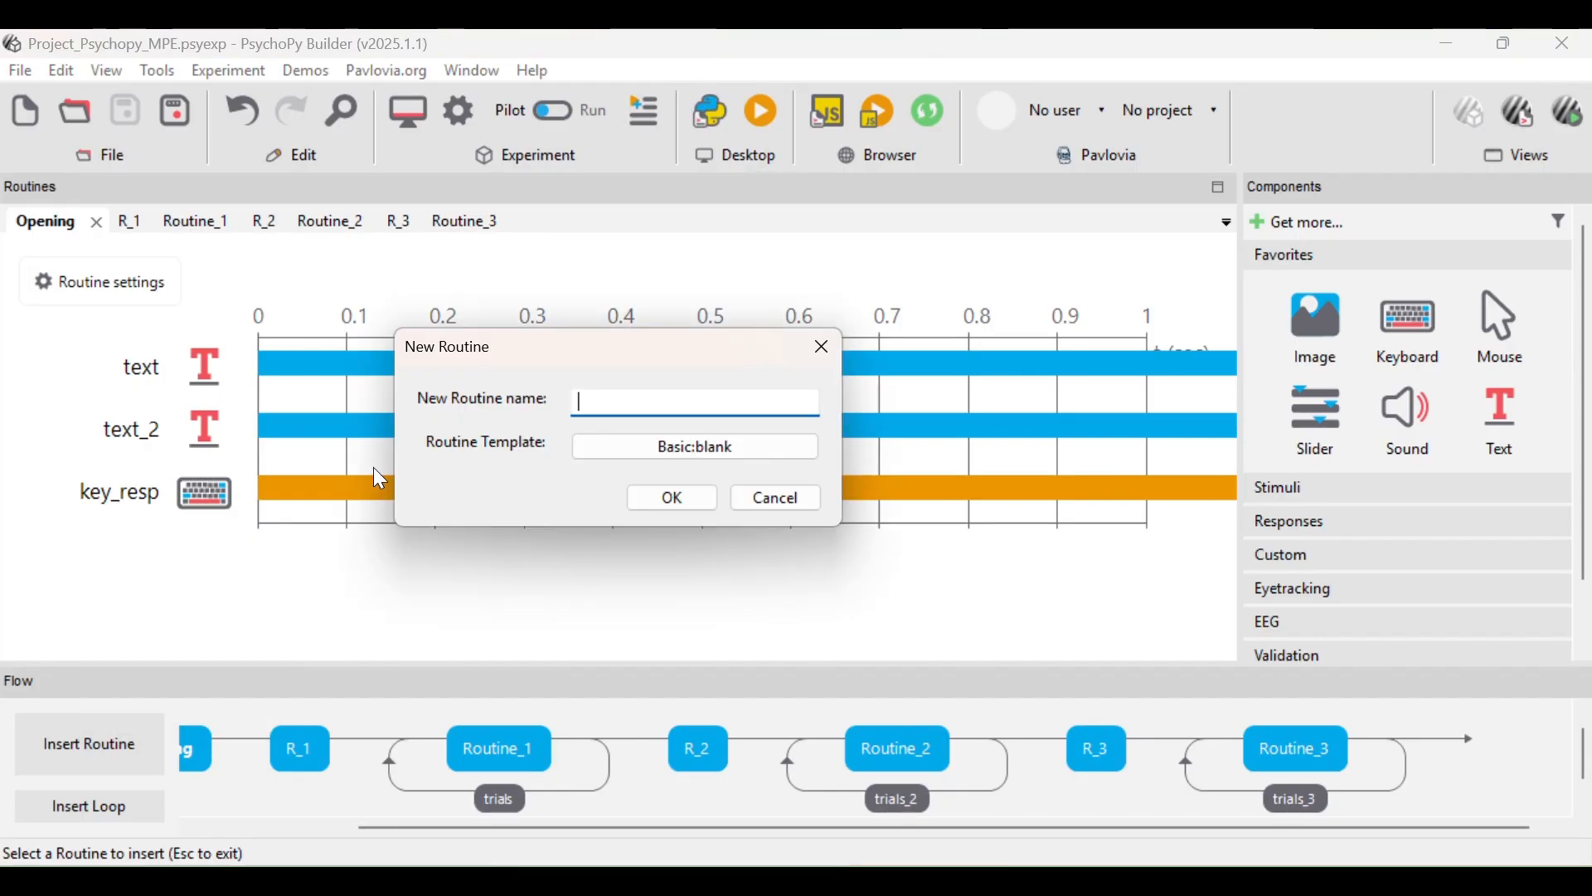
{"action": "type", "text": "R_4"}
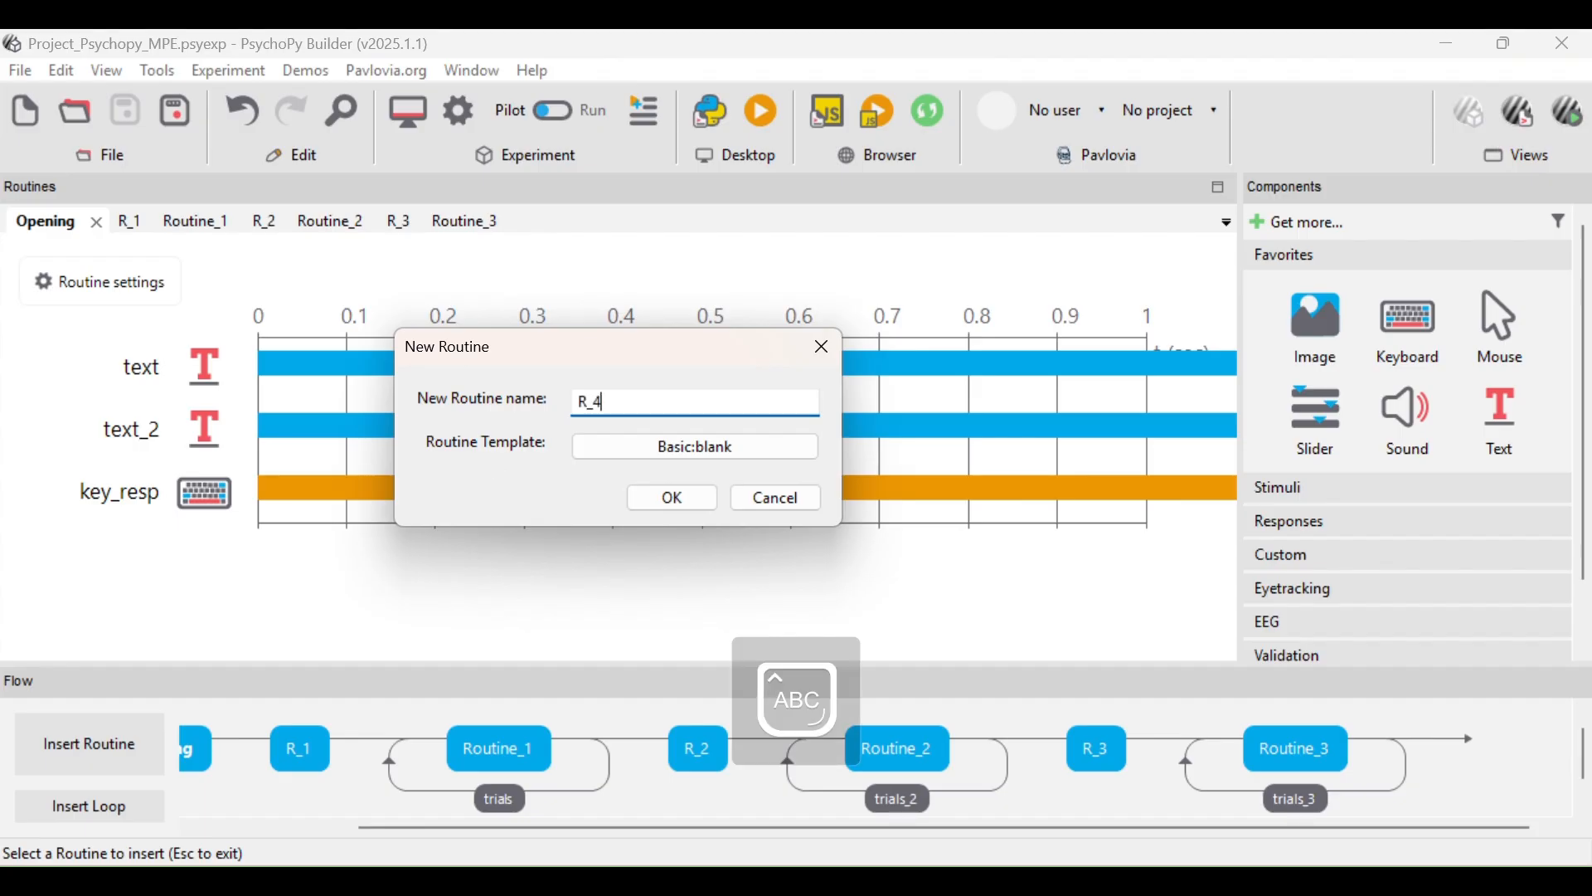
{"action": "left_click", "coordinate": [670, 500]}
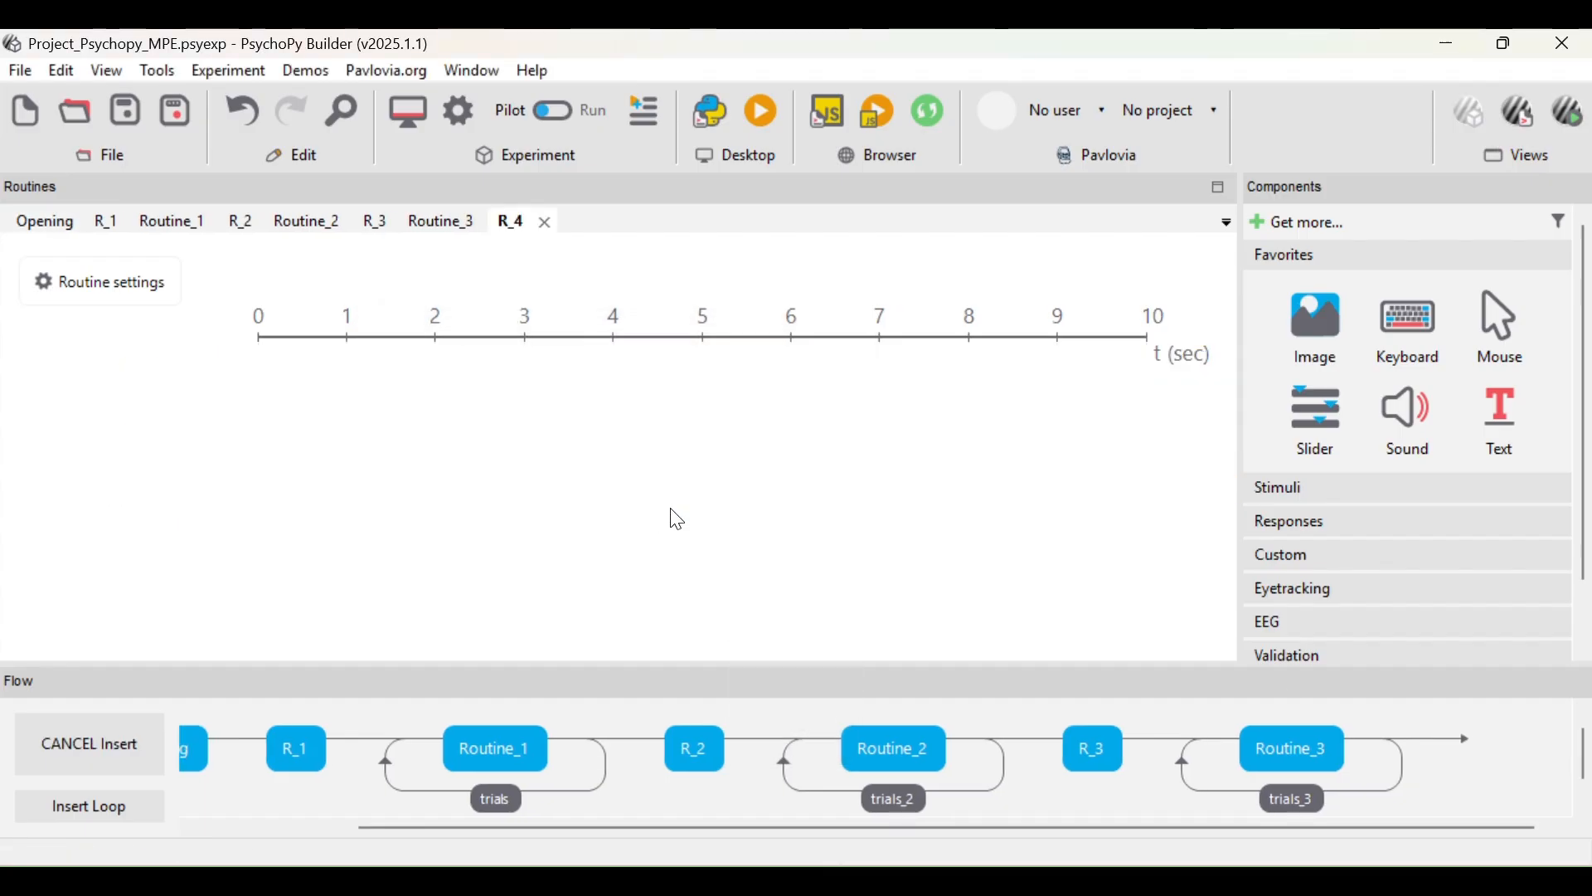
{"action": "left_click", "coordinate": [1420, 743]}
- Add a duration-free Text component to R_4 reading "Setelah ini, kamu akan melihat beberapa potongan video di layar. Tugasmu adalah menjawab apakah kamu mengetahui video tersebut atau tidak."
{"action": "left_click", "coordinate": [1494, 418]}
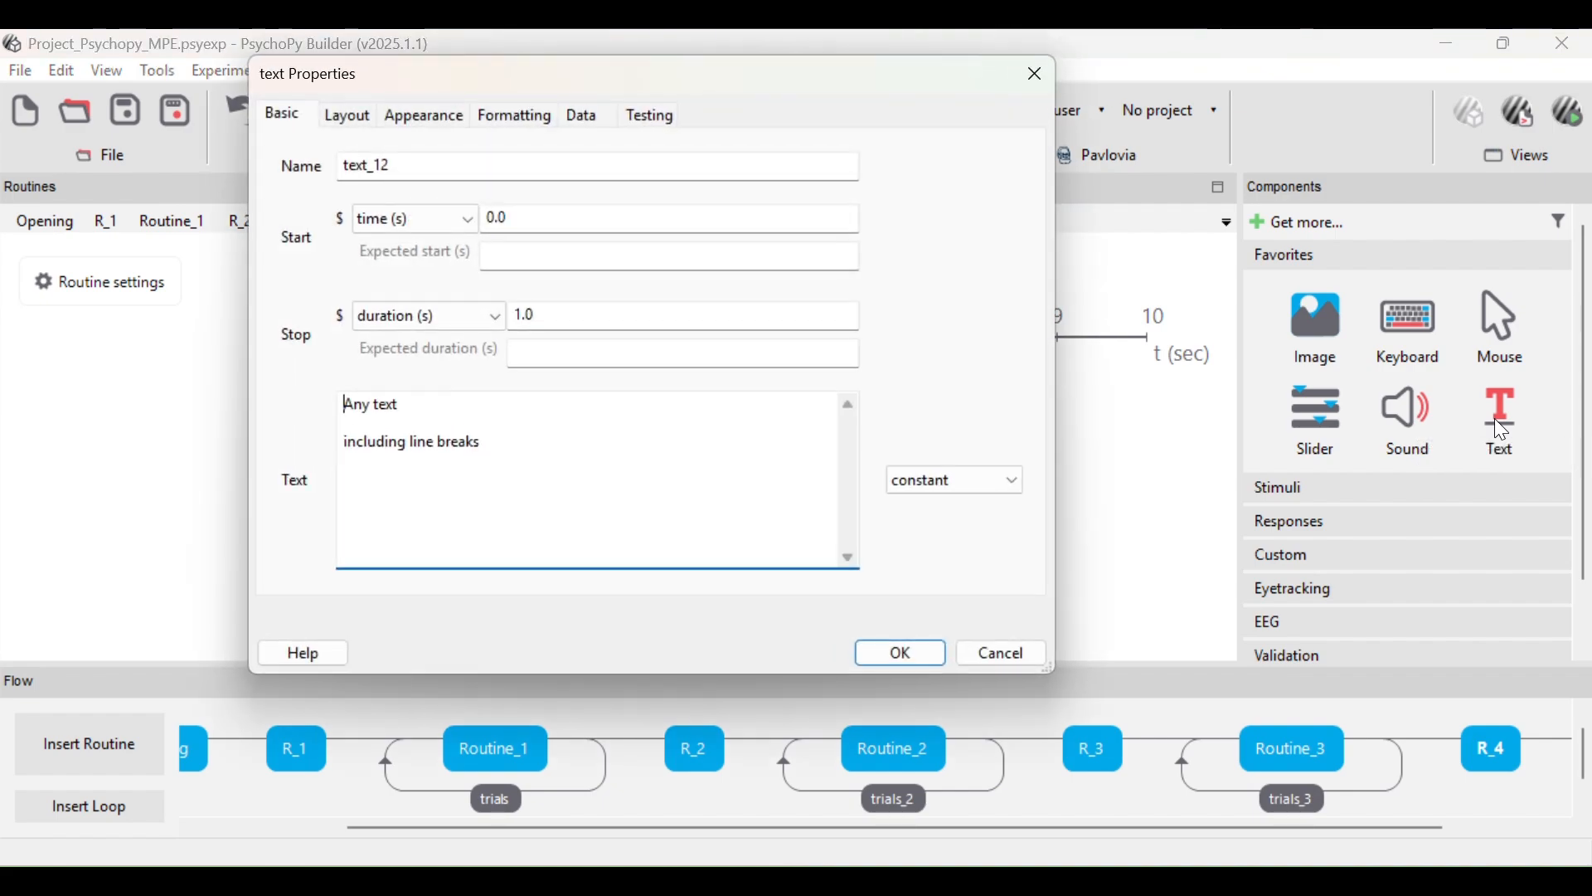
{"action": "left_click", "coordinate": [525, 446]}
{"action": "type", "text": "S"}
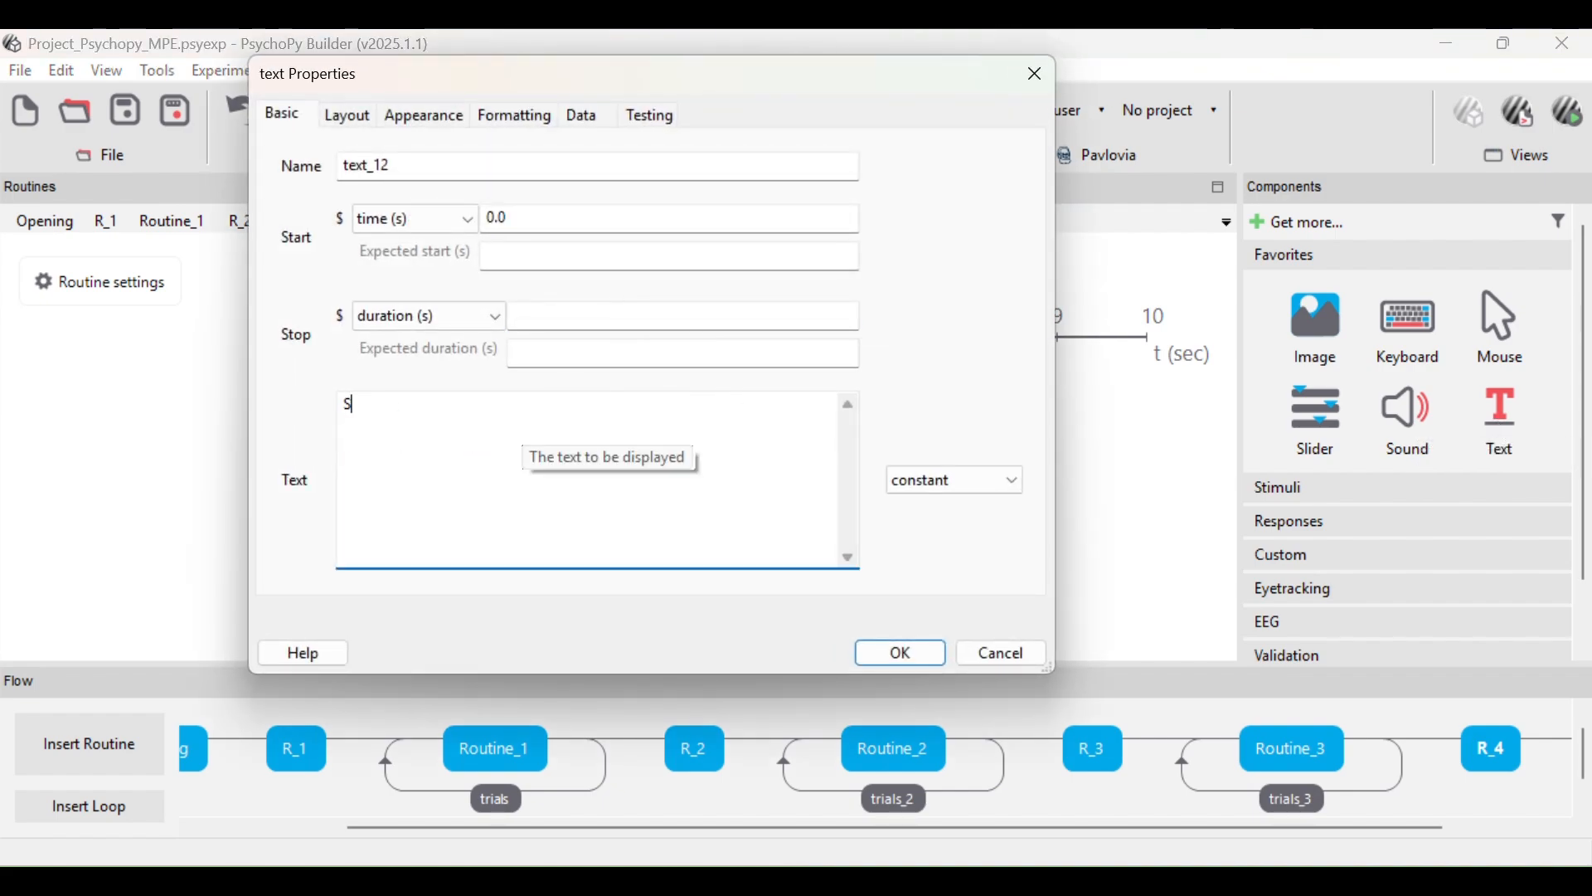
{"action": "type", "text": "etelah ini, kamu akan melihat "}
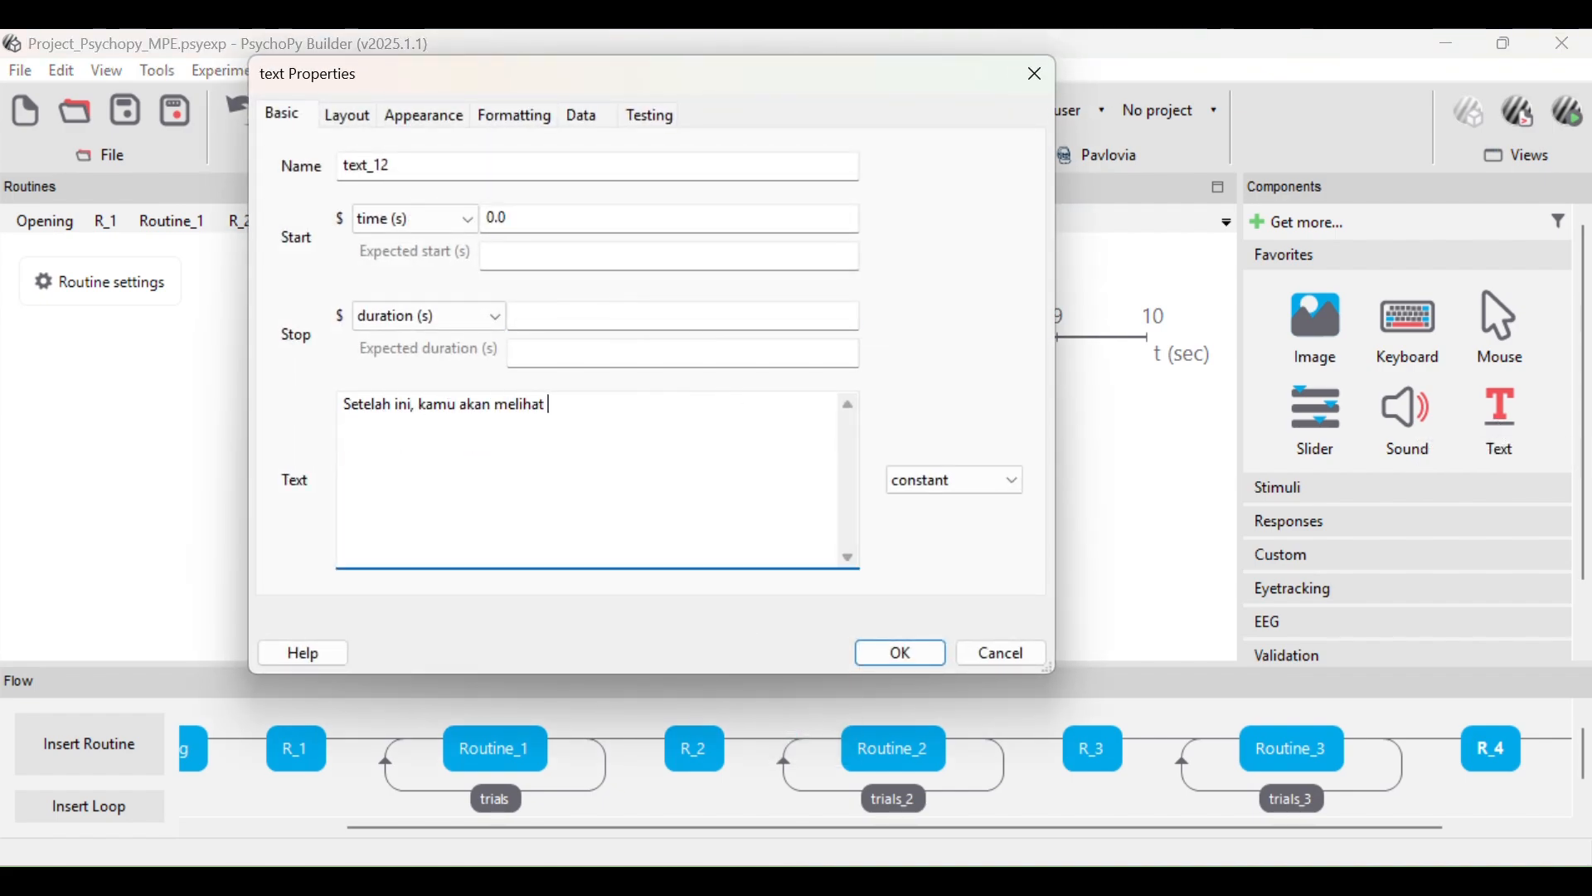
{"action": "type", "text": "beberapa potongan video "}
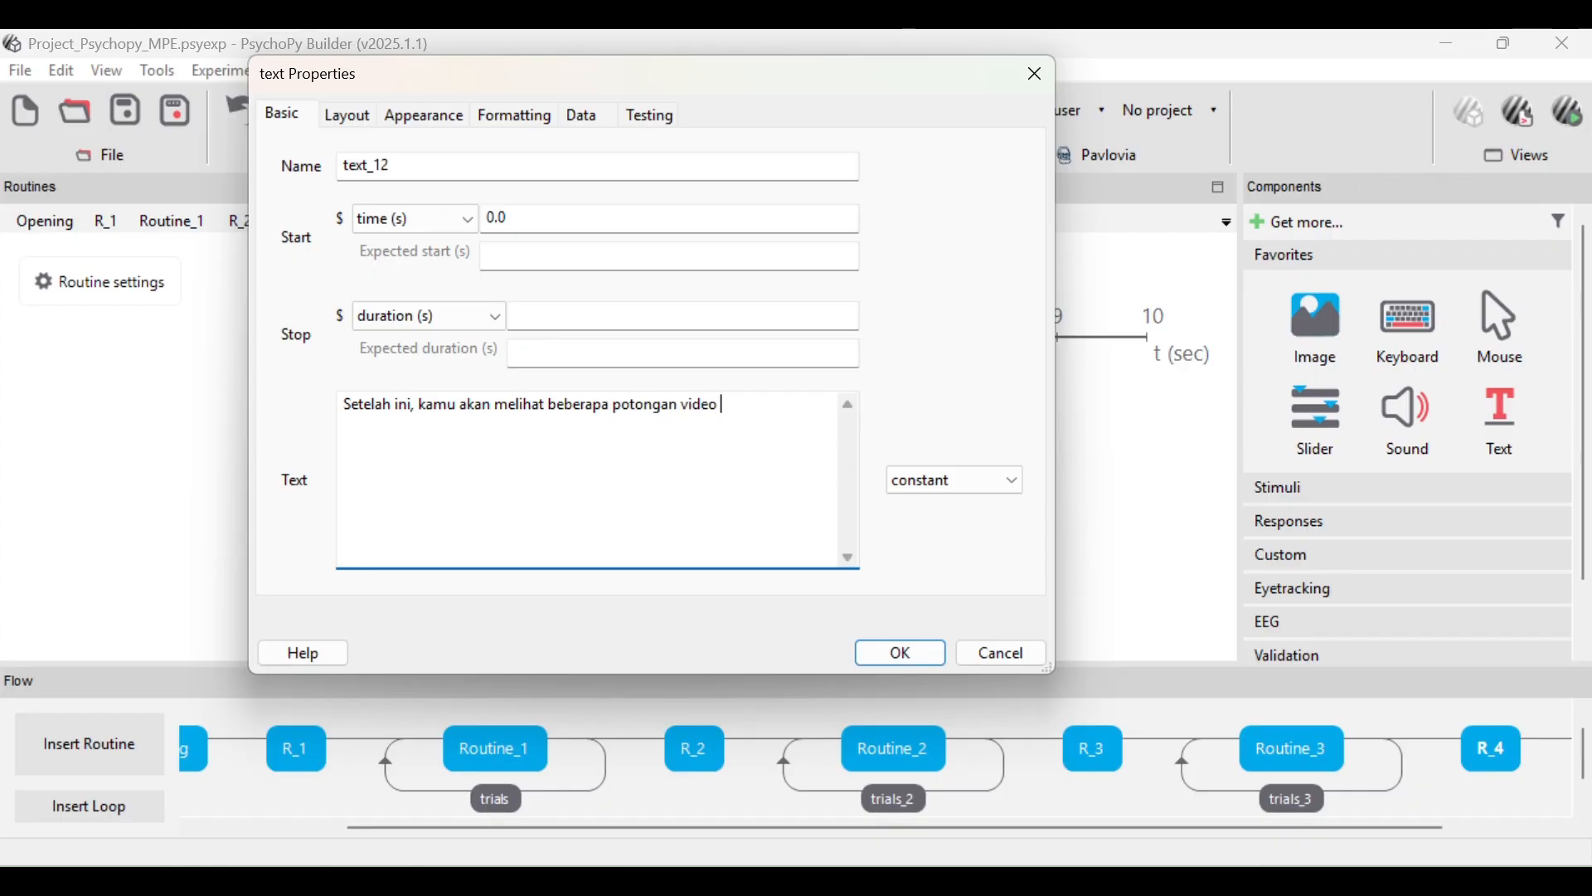
{"action": "type", "text": "di layar. Tugasmu adalah "}
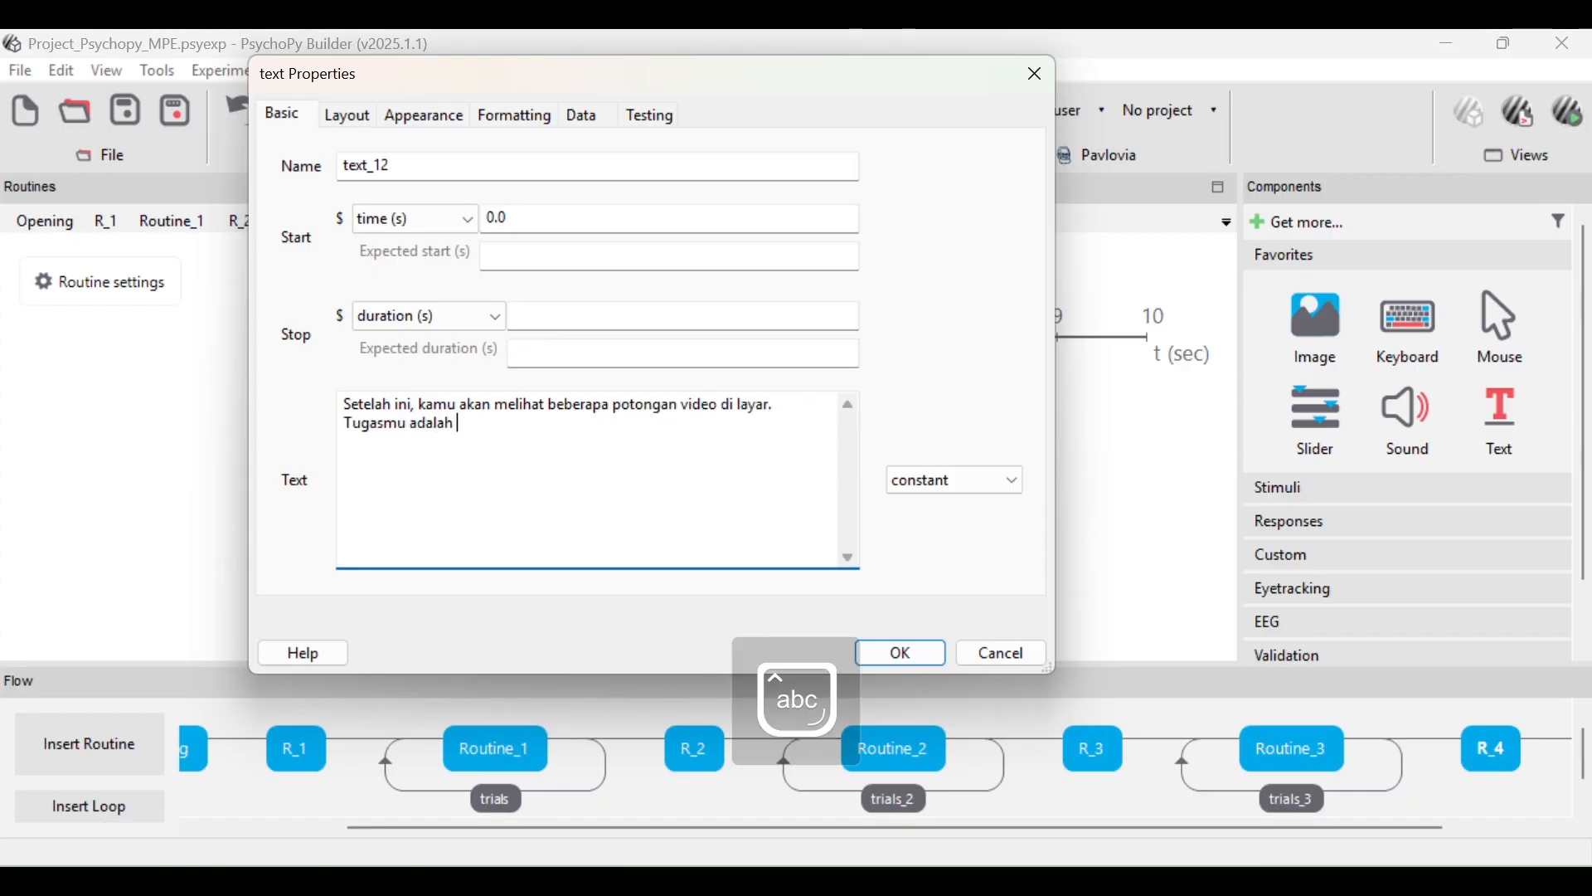
{"action": "type", "text": "menjawab apakah kamu "}
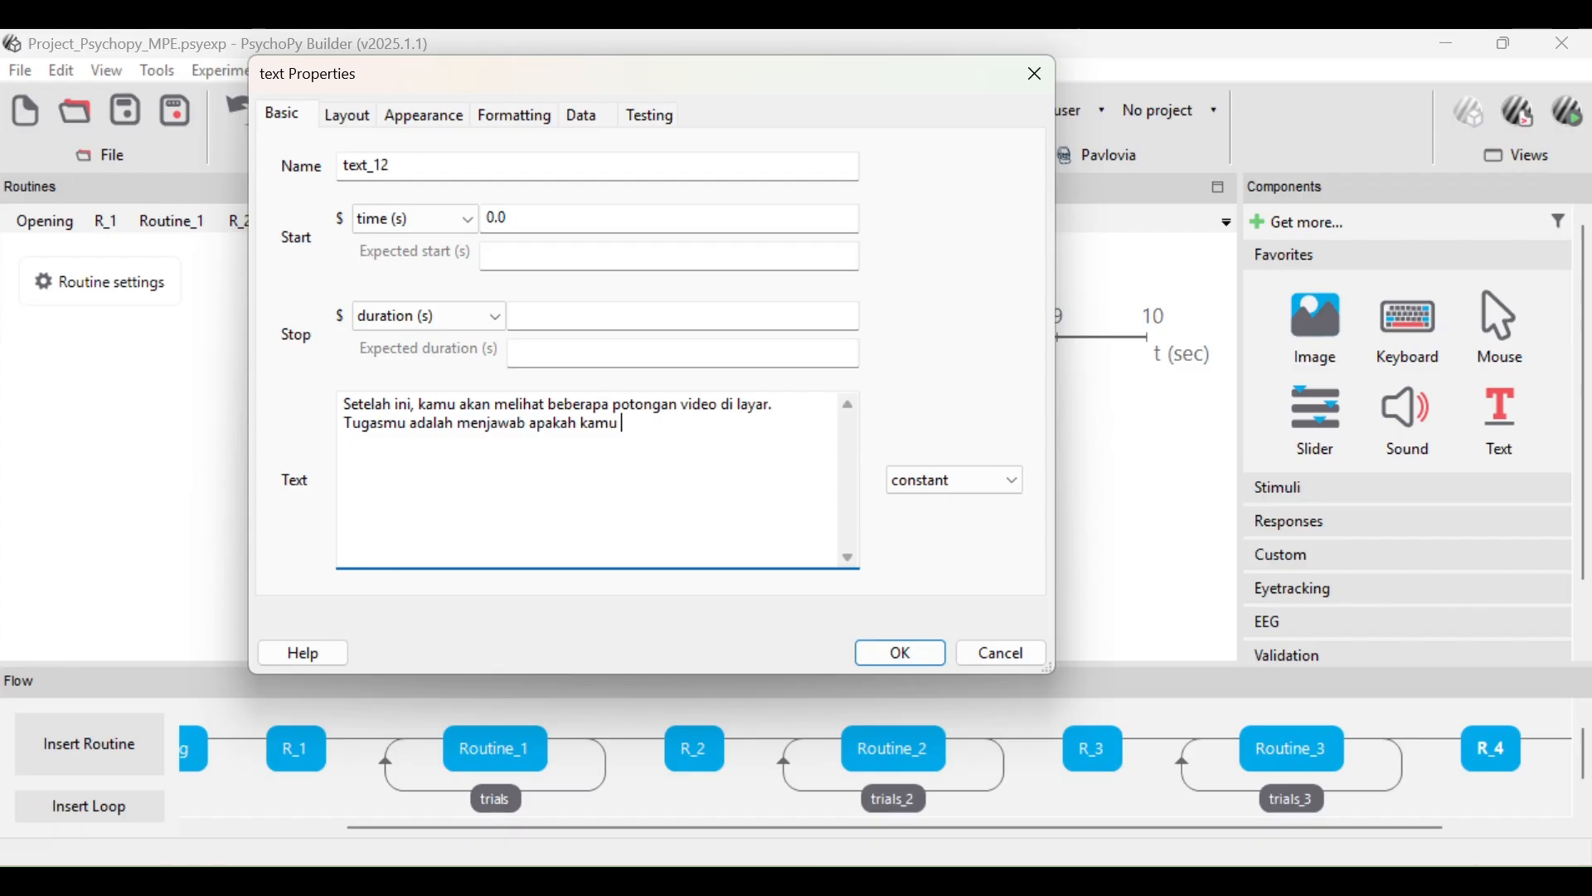
{"action": "type", "text": "mengetahui video tersebut atau tidak."}
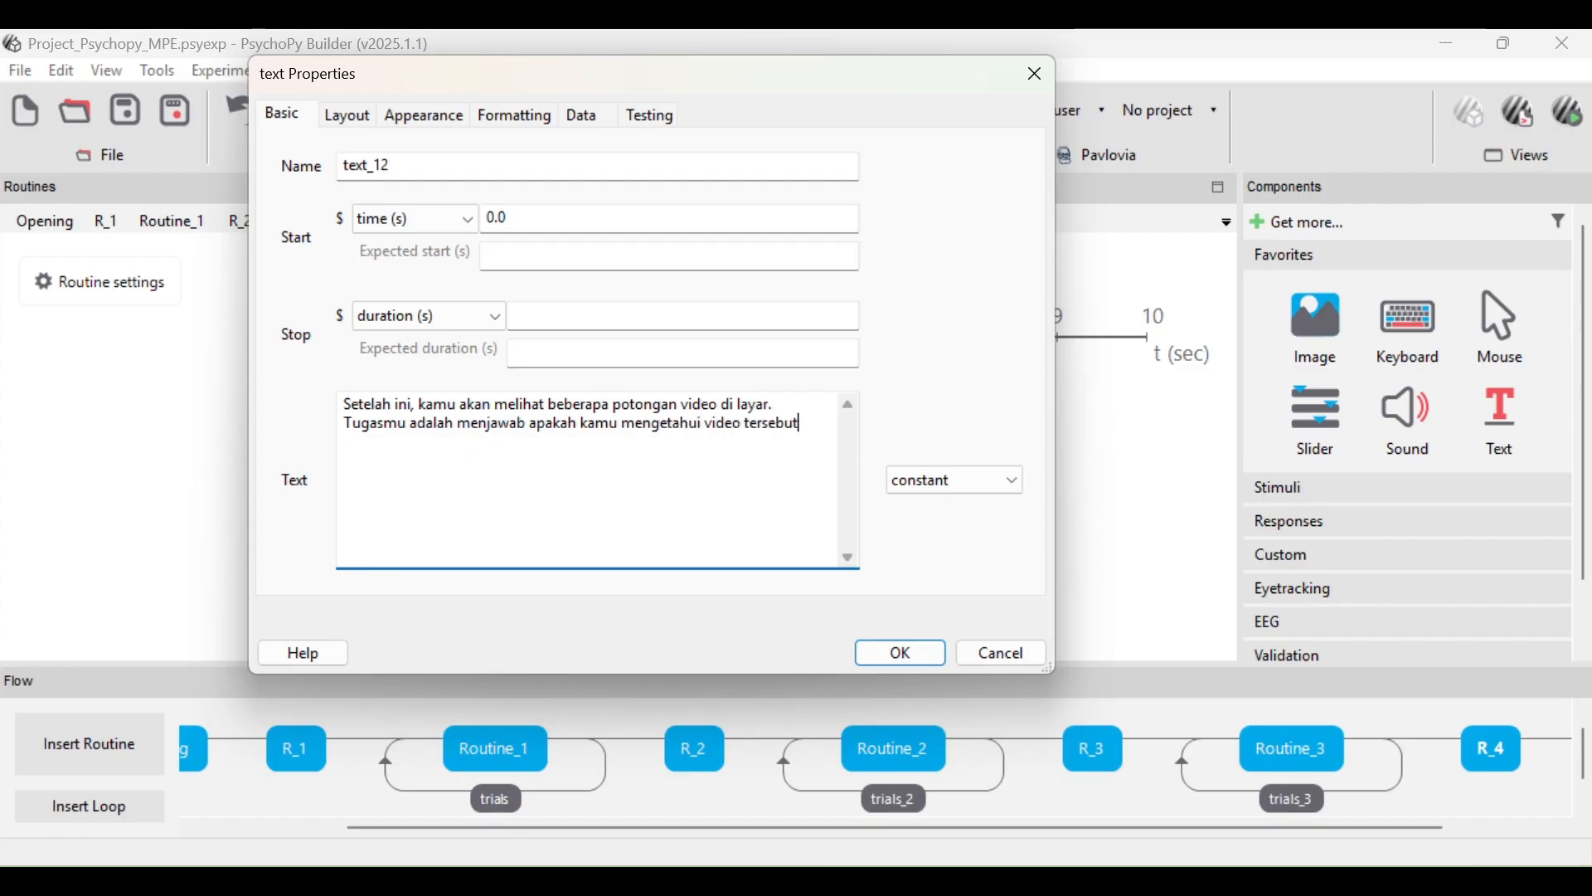
- Add the paragraph "Geser ke arah kata yang paling menggambarkan perasaanmu!" below a blank line in the R_4 text
{"action": "key", "text": "Return"}
{"action": "key", "text": "Caps_Lock"}
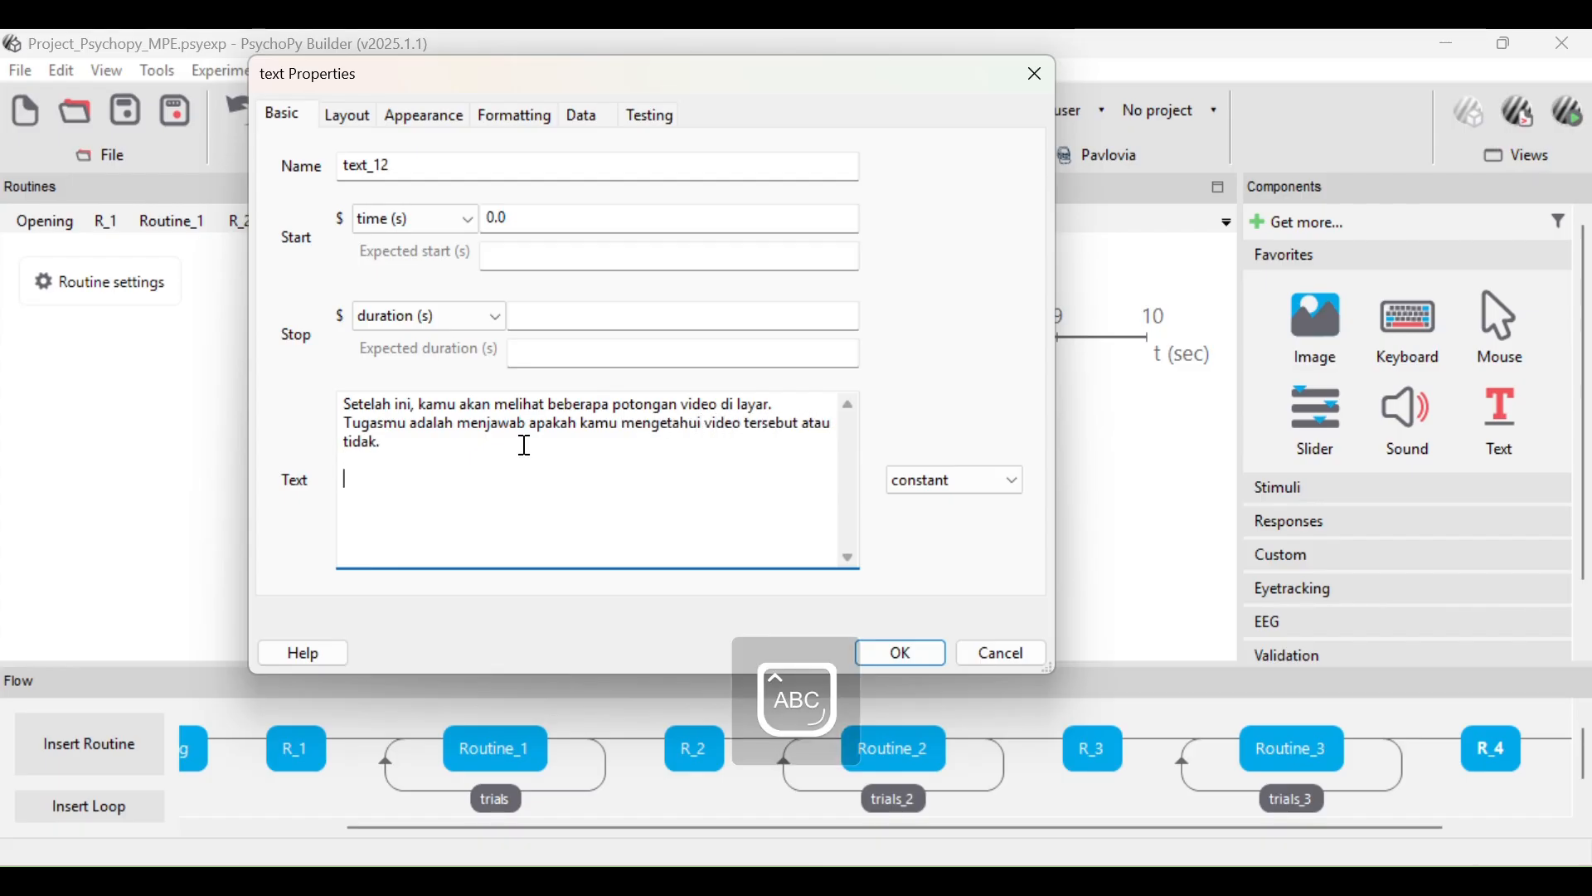
{"action": "type", "text": "G"}
{"action": "key", "text": "Caps_Lock"}
{"action": "type", "text": "eser ke arah "}
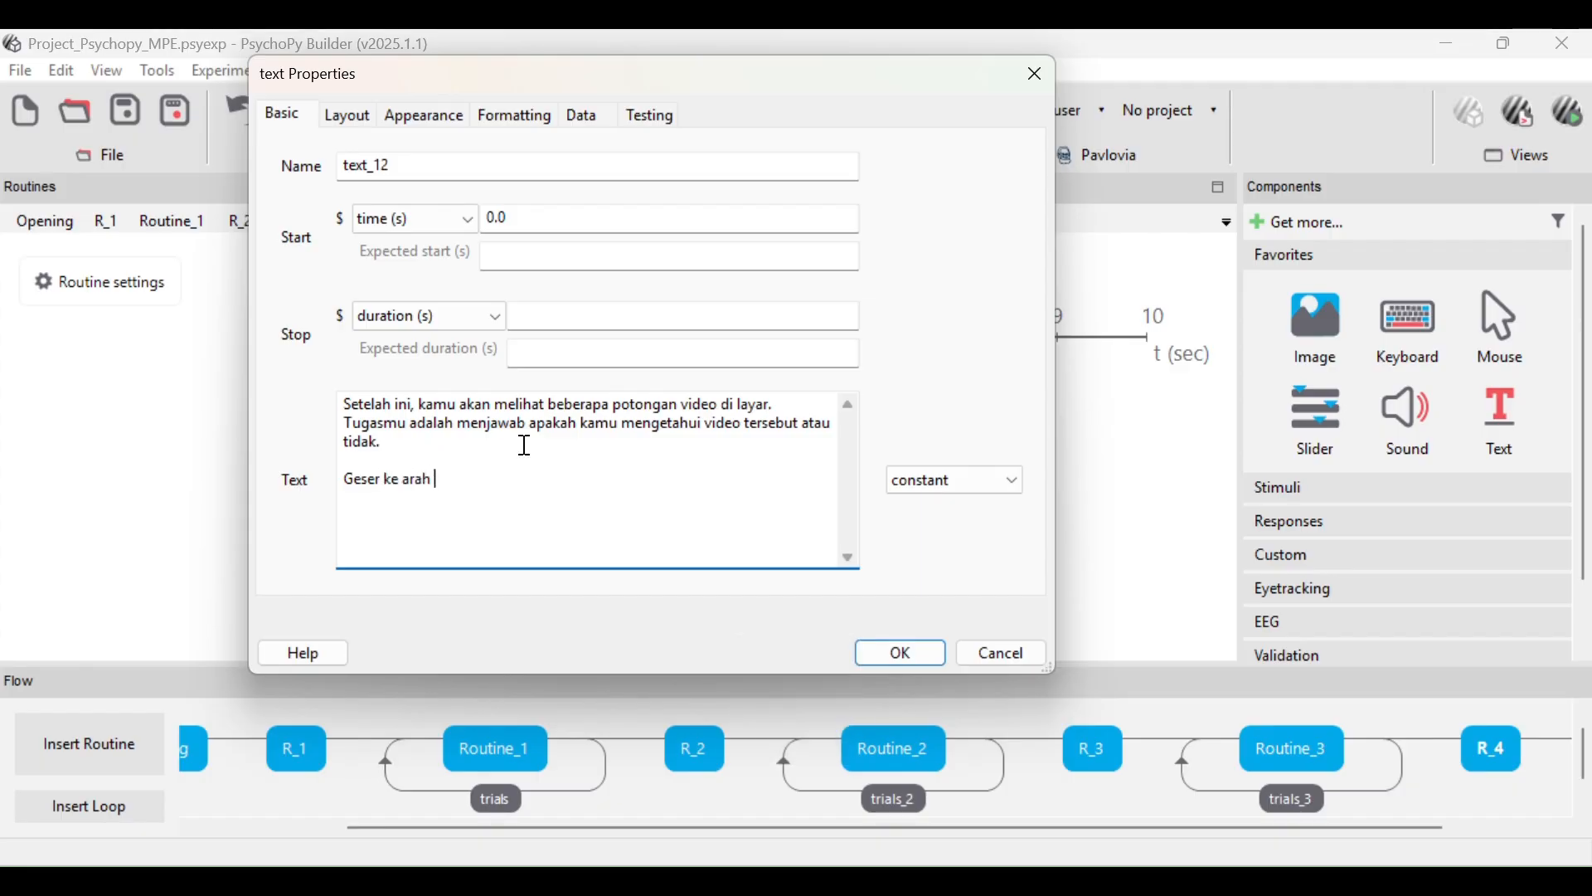
{"action": "type", "text": "kata yang paling menggambarkan"}
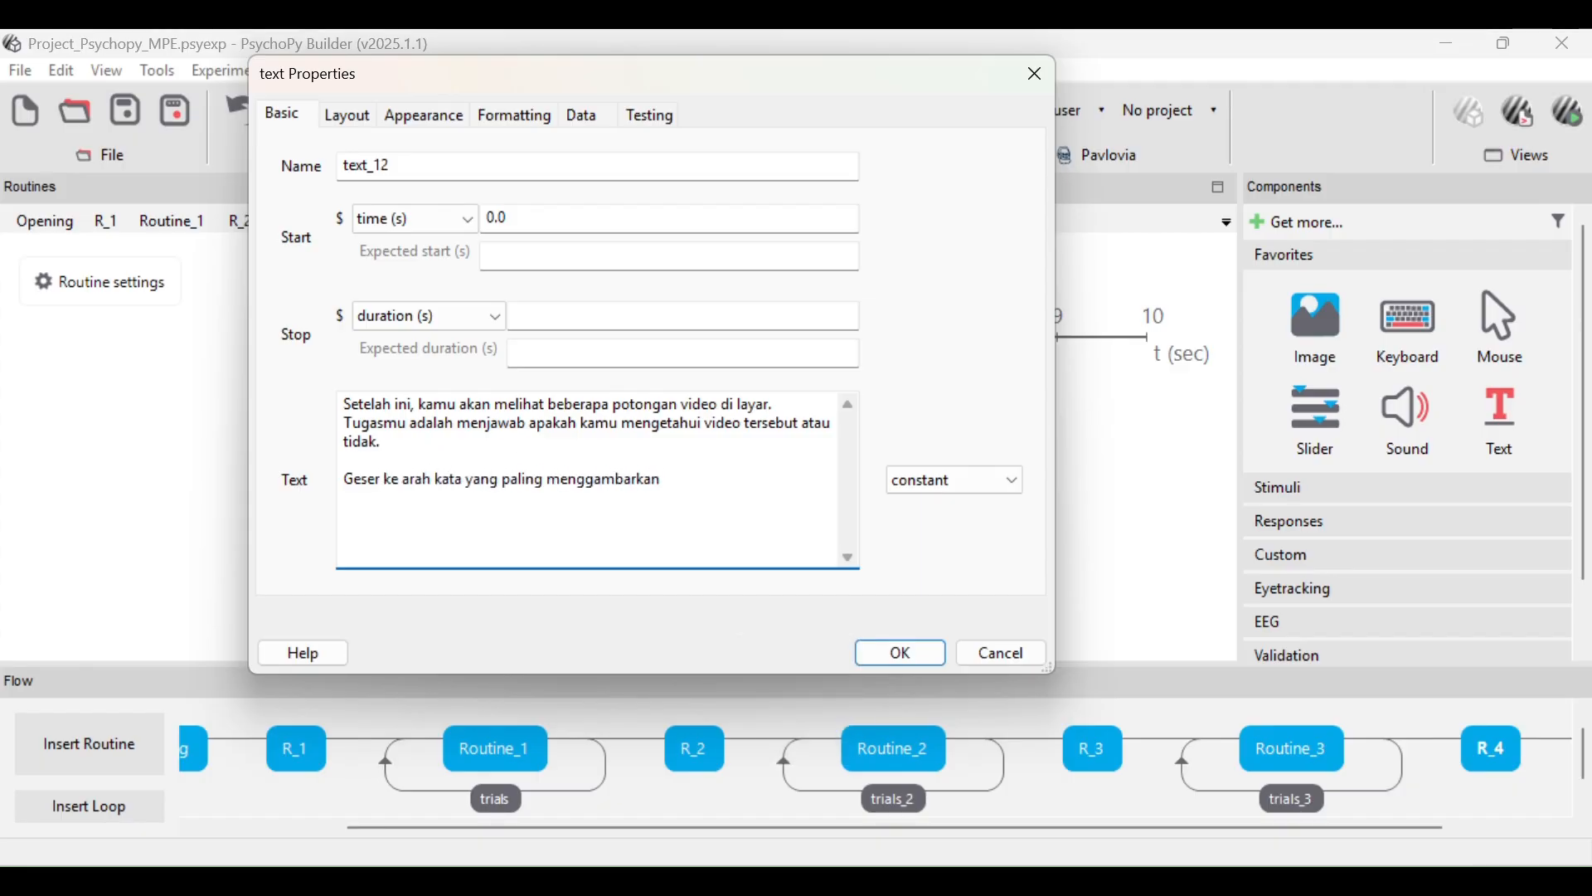
{"action": "type", "text": " perasaanmu!"}
- Add the closing line "Tekan 'spasi' jika kamu siap memulai." below the existing paragraphs of the R_4 text
{"action": "key", "text": "Return"}
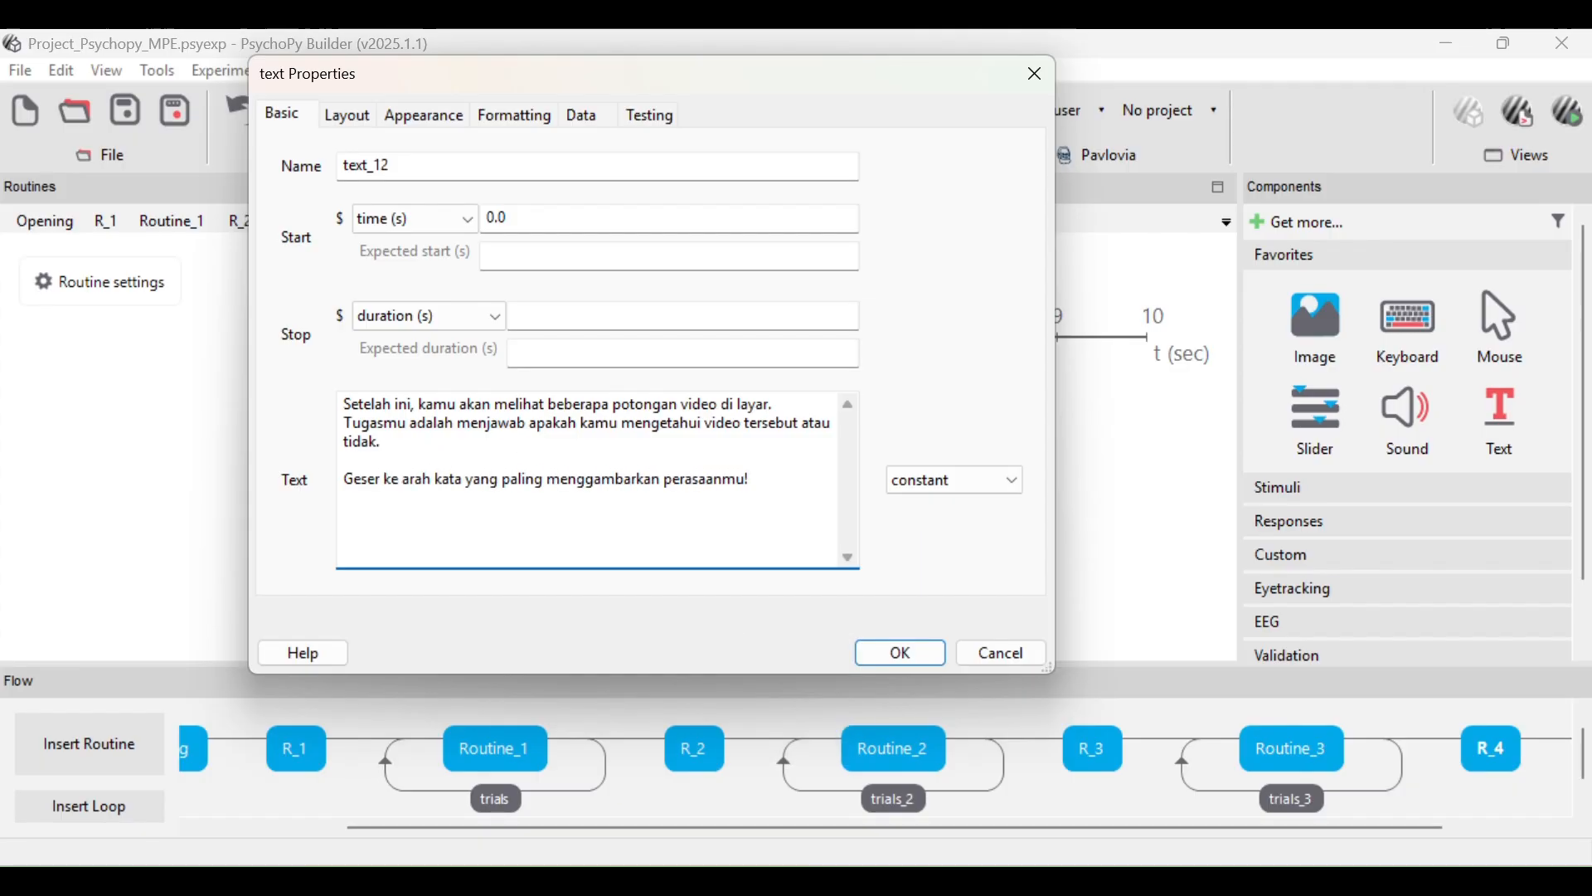
{"action": "type", "text": "T"}
{"action": "key", "text": "Caps_Lock"}
{"action": "type", "text": "ekan 'spasi' "}
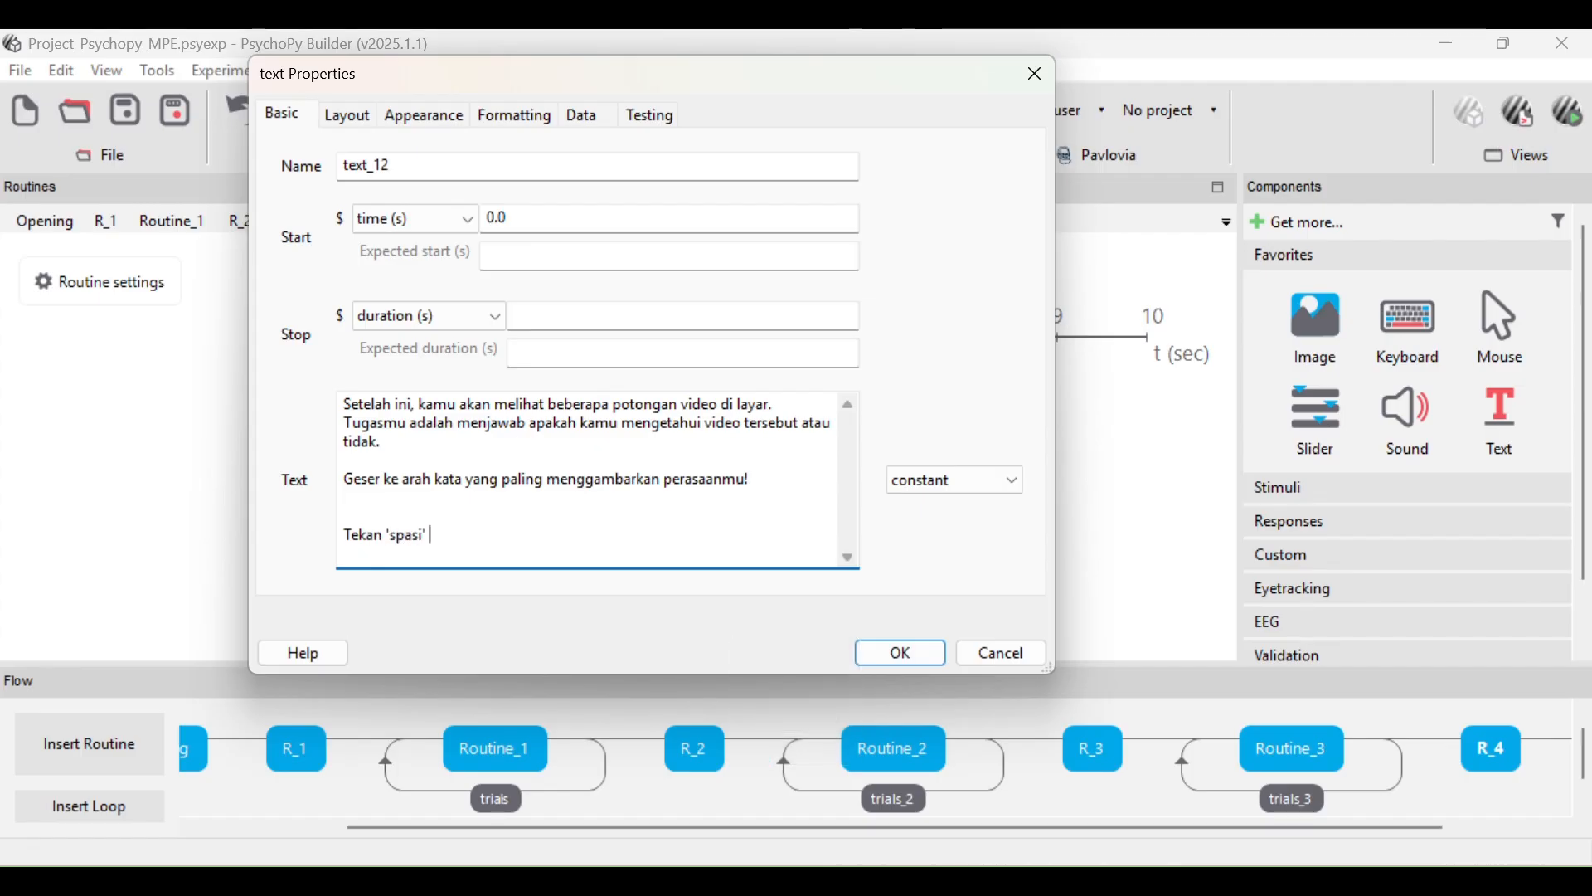
{"action": "type", "text": "jika kamu siap memulai."}
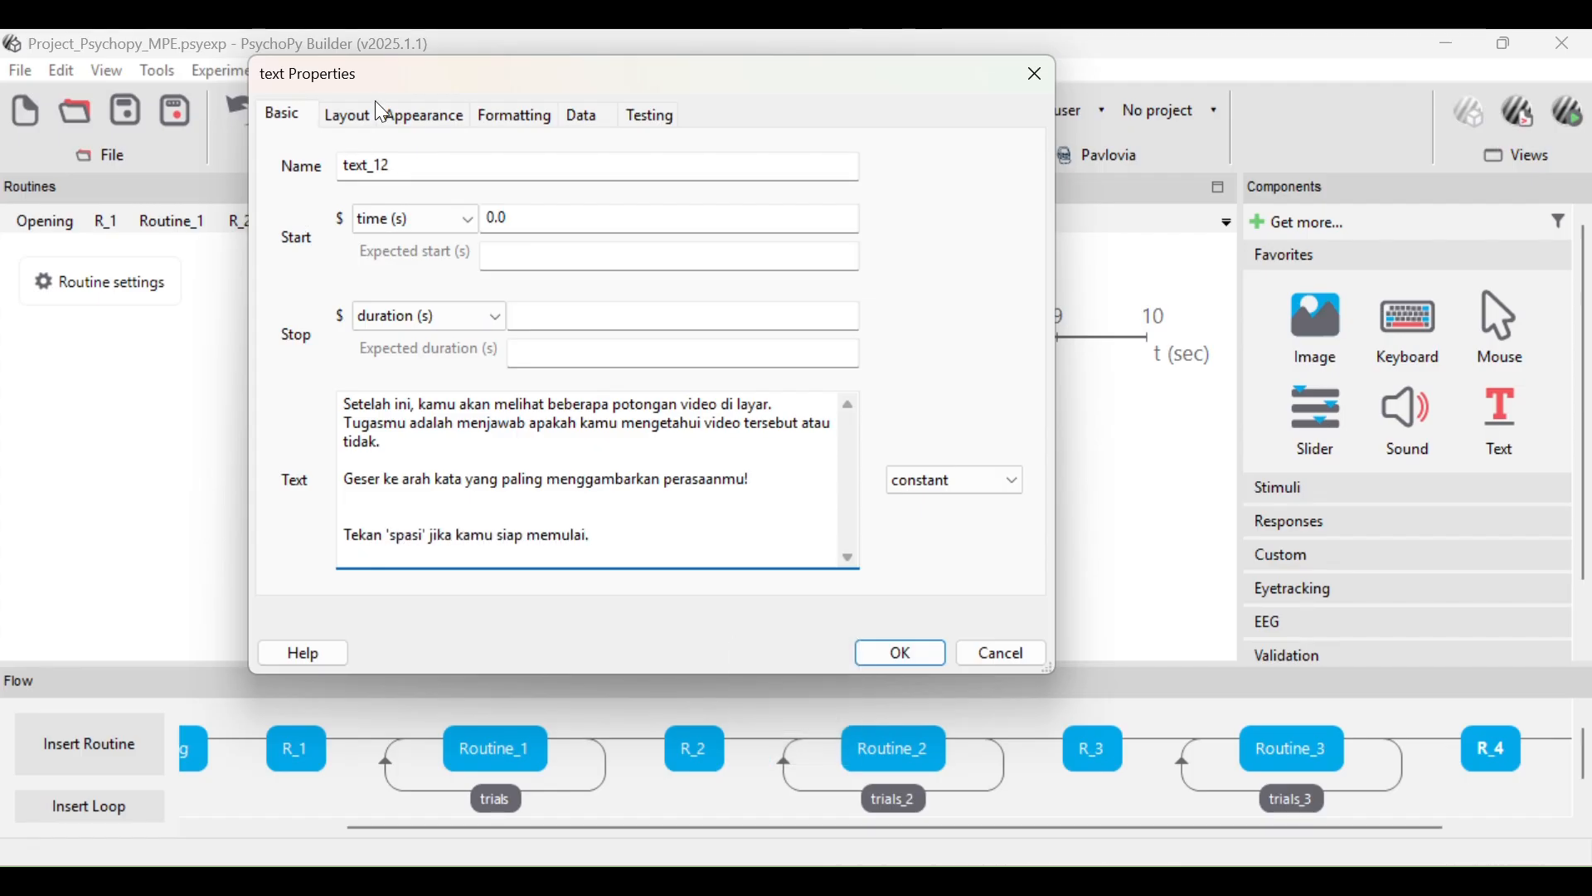
- Set the R_4 text's letter height to 0.04 and accept the component
{"action": "left_click", "coordinate": [360, 113]}
{"action": "left_click", "coordinate": [508, 117]}
{"action": "left_click", "coordinate": [505, 213]}
{"action": "key", "text": "BackSpace"}
{"action": "type", "text": "4"}
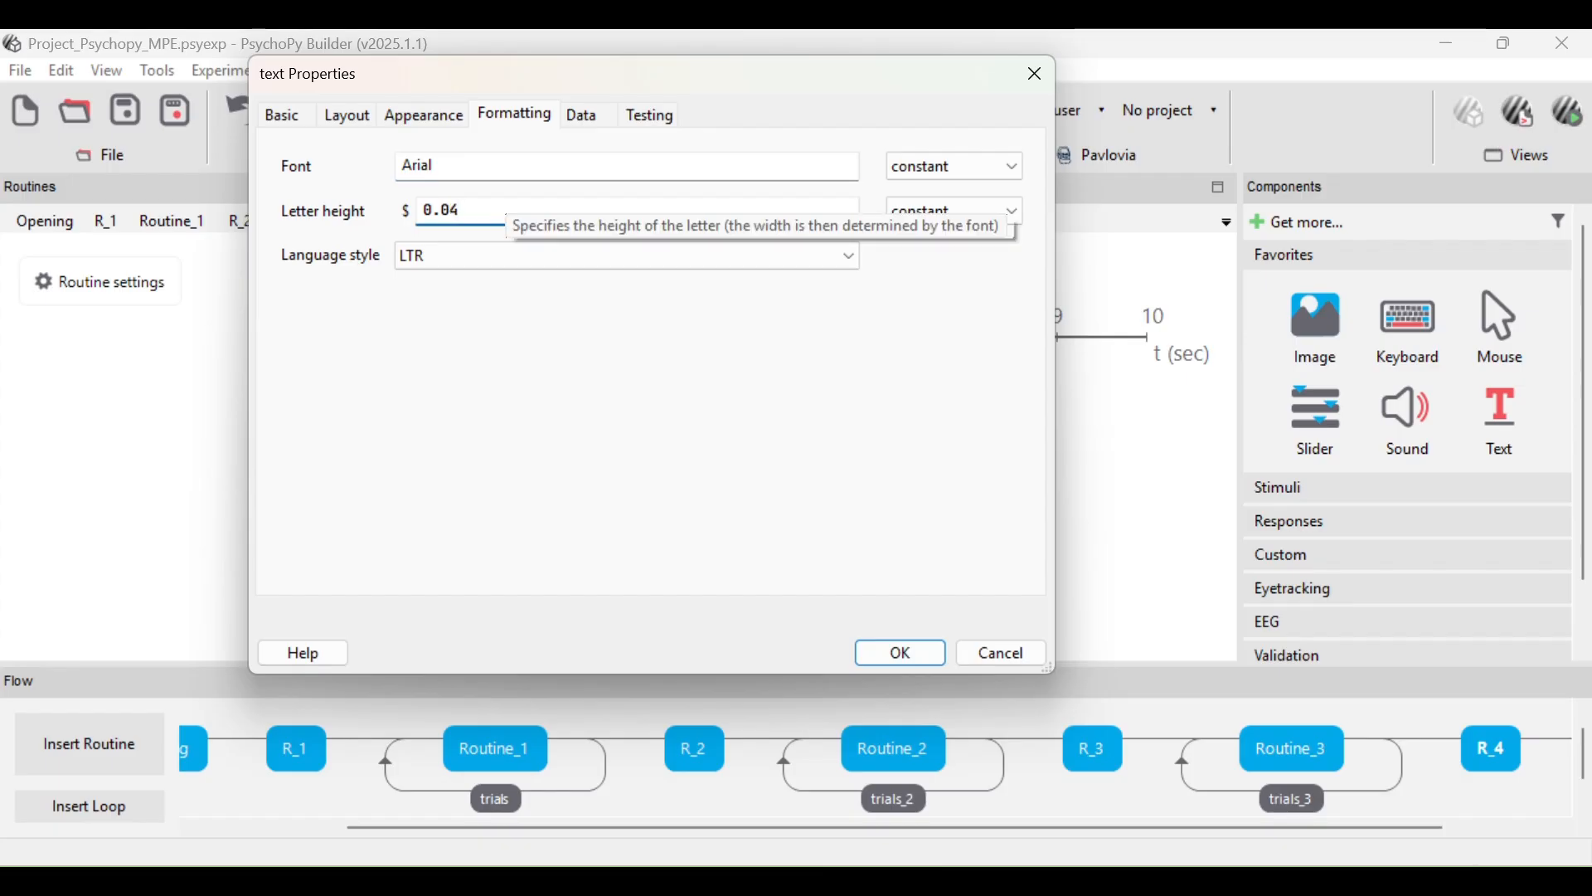
{"action": "left_click", "coordinate": [906, 653]}
- Add a Keyboard component to R_4 that allows only the 'space' key
{"action": "left_click", "coordinate": [1416, 335]}
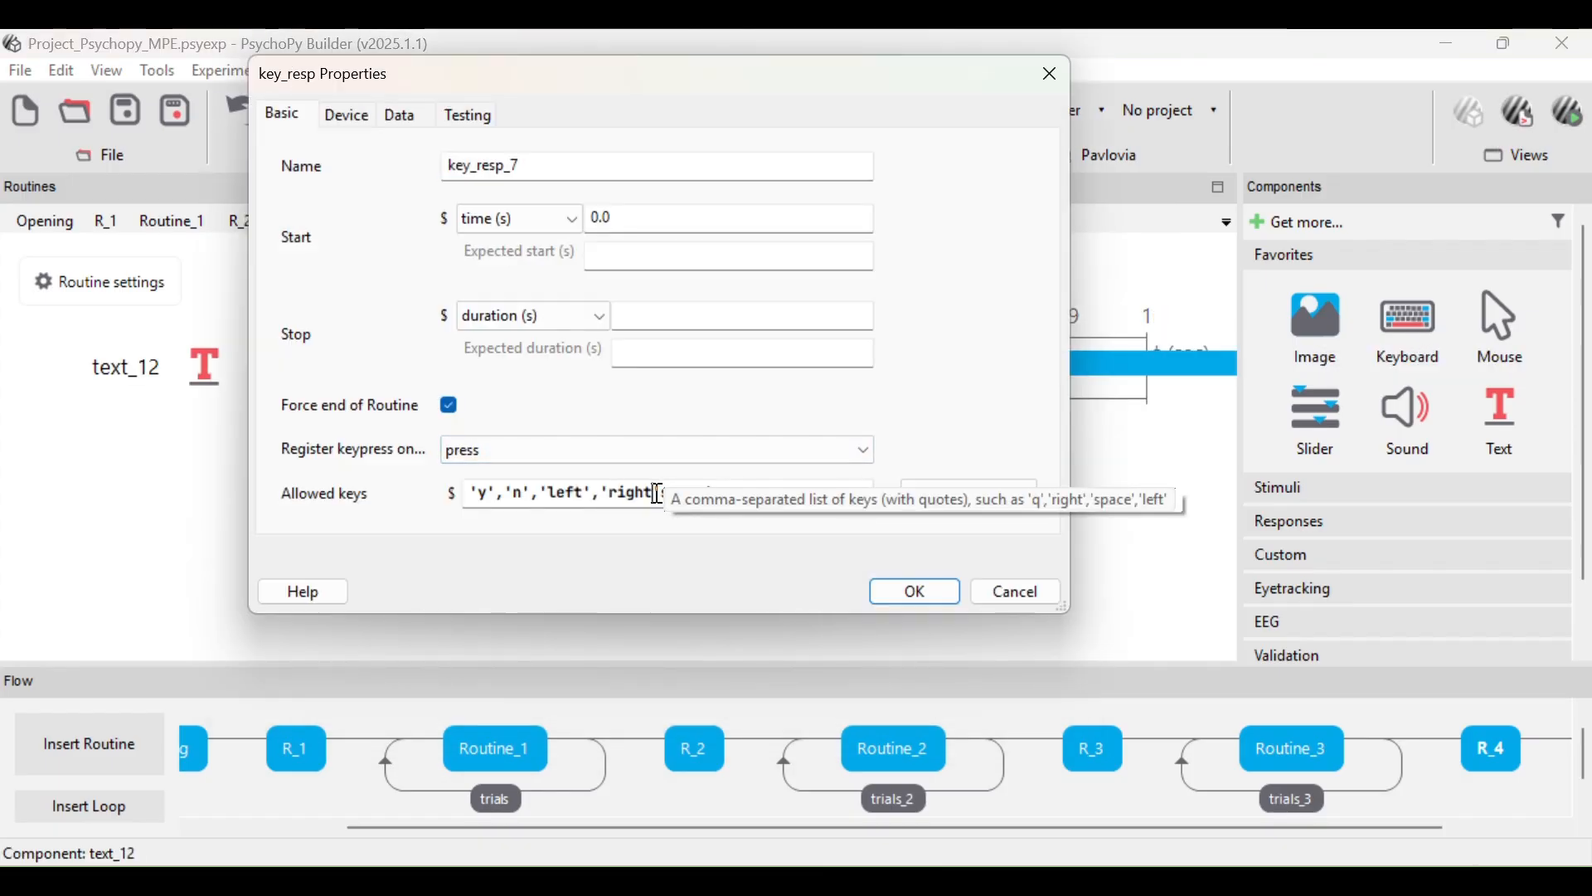
{"action": "key", "text": "BackSpace"}
{"action": "key", "text": "BackSpace"}
{"action": "key", "text": "BackSpace"}
{"action": "key", "text": "BackSpace"}
{"action": "key", "text": "BackSpace"}
{"action": "key", "text": "BackSpace"}
{"action": "key", "text": "BackSpace"}
{"action": "key", "text": "BackSpace"}
{"action": "key", "text": "BackSpace"}
{"action": "key", "text": "BackSpace"}
{"action": "key", "text": "BackSpace"}
{"action": "key", "text": "BackSpace"}
{"action": "key", "text": "BackSpace"}
{"action": "key", "text": "BackSpace"}
{"action": "key", "text": "BackSpace"}
{"action": "key", "text": "BackSpace"}
{"action": "key", "text": "BackSpace"}
{"action": "key", "text": "BackSpace"}
{"action": "key", "text": "BackSpace"}
{"action": "key", "text": "BackSpace"}
{"action": "left_click", "coordinate": [917, 589]}
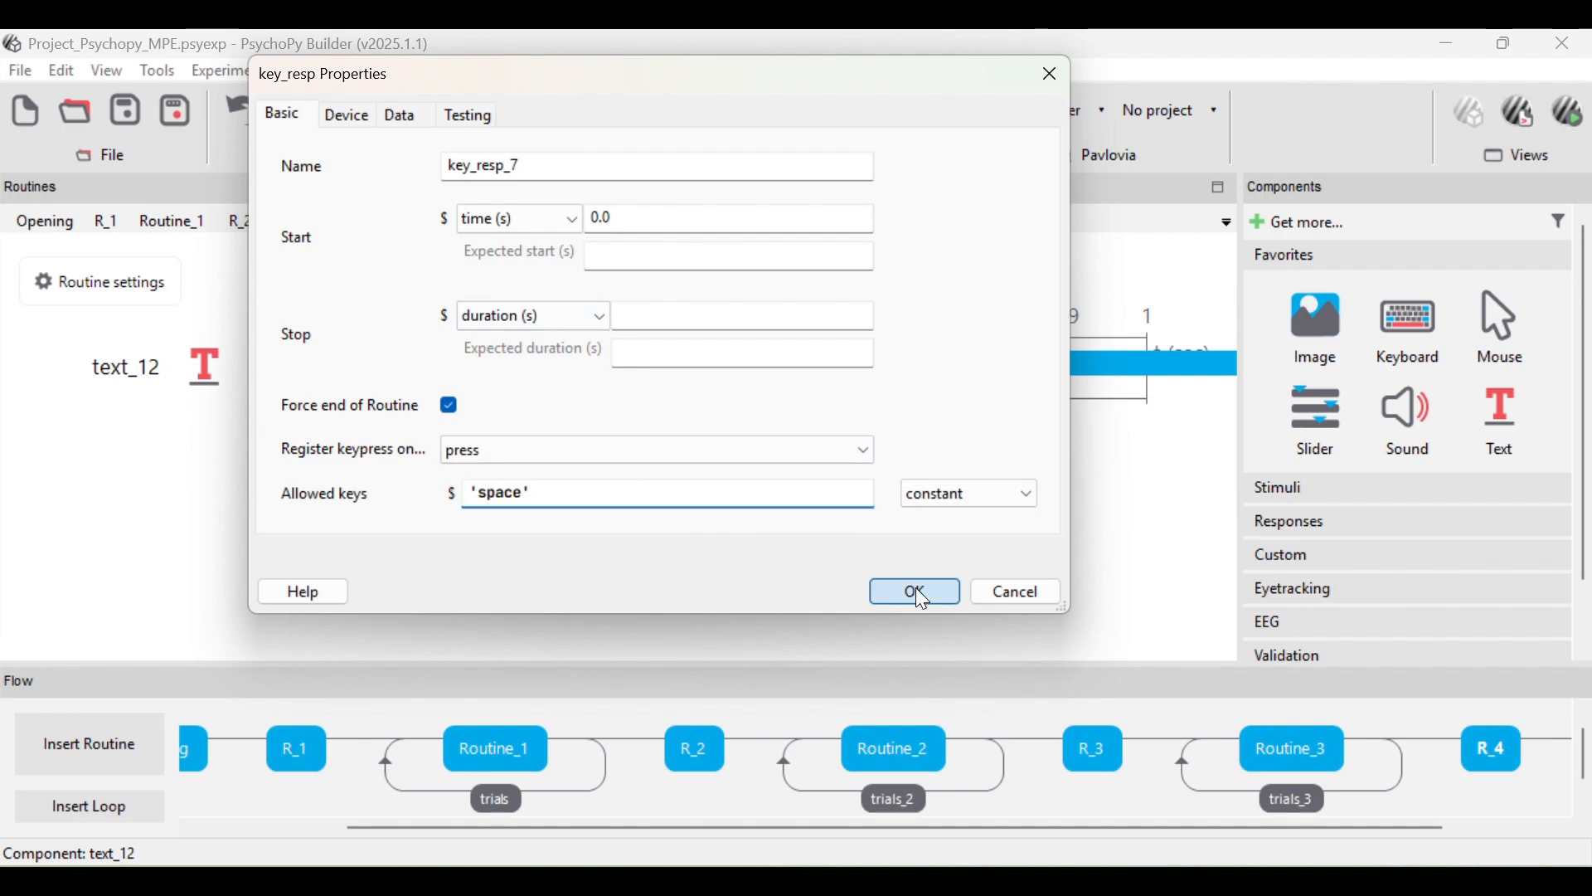
- Create a blank routine named Routine_4 and insert it in the flow after R_4
{"action": "scroll", "coordinate": [914, 760], "scroll_direction": "right", "scroll_amount": 3}
{"action": "left_click", "coordinate": [101, 729]}
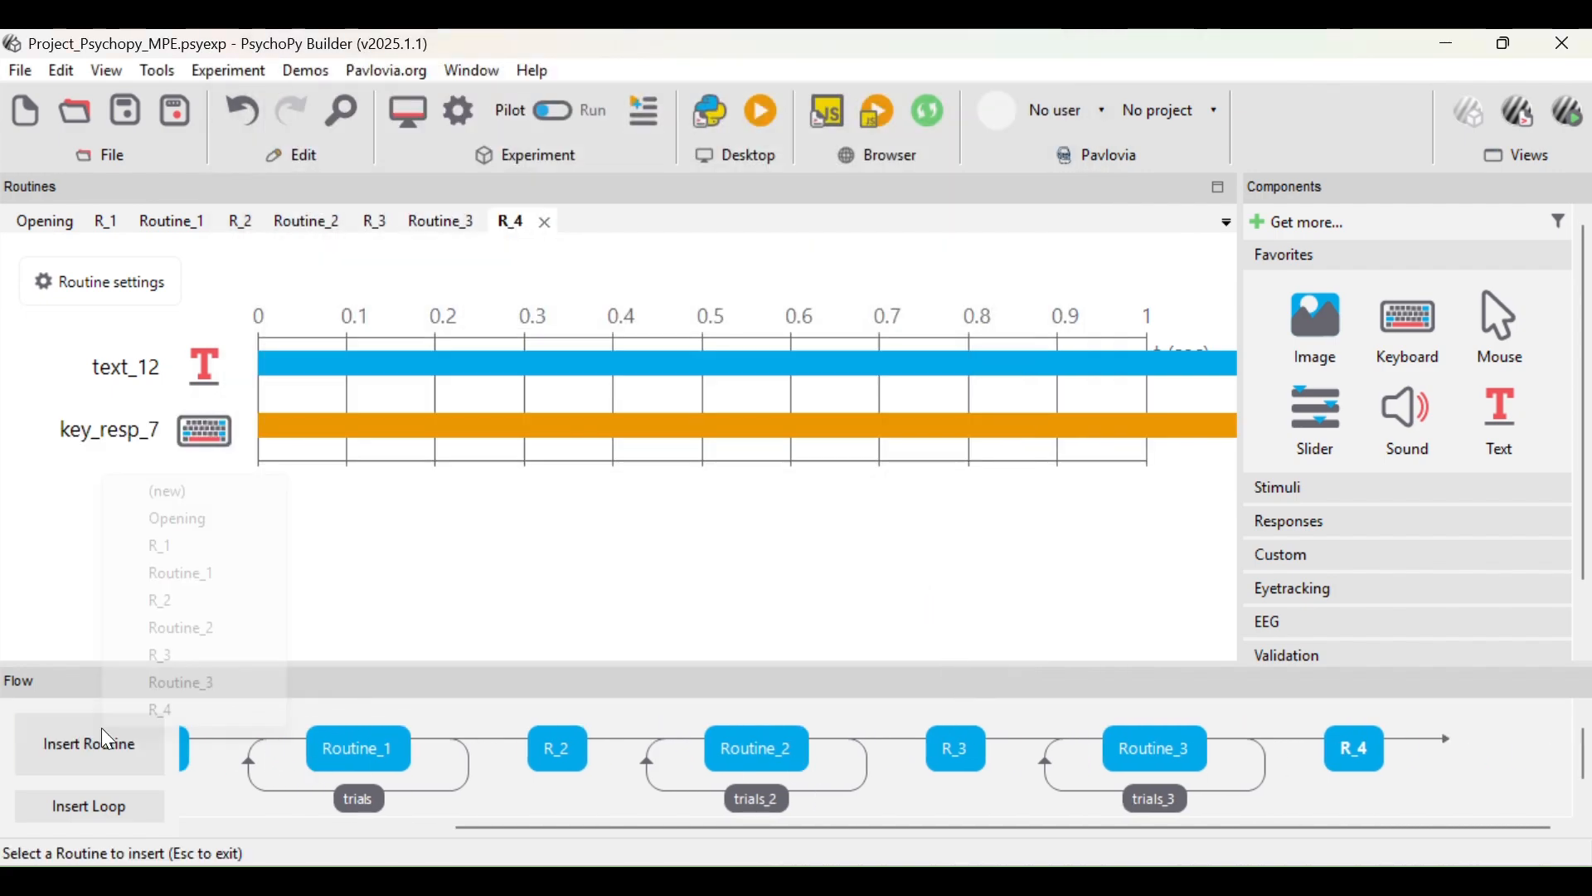
{"action": "left_click", "coordinate": [166, 491]}
{"action": "type", "text": "Routine_4"}
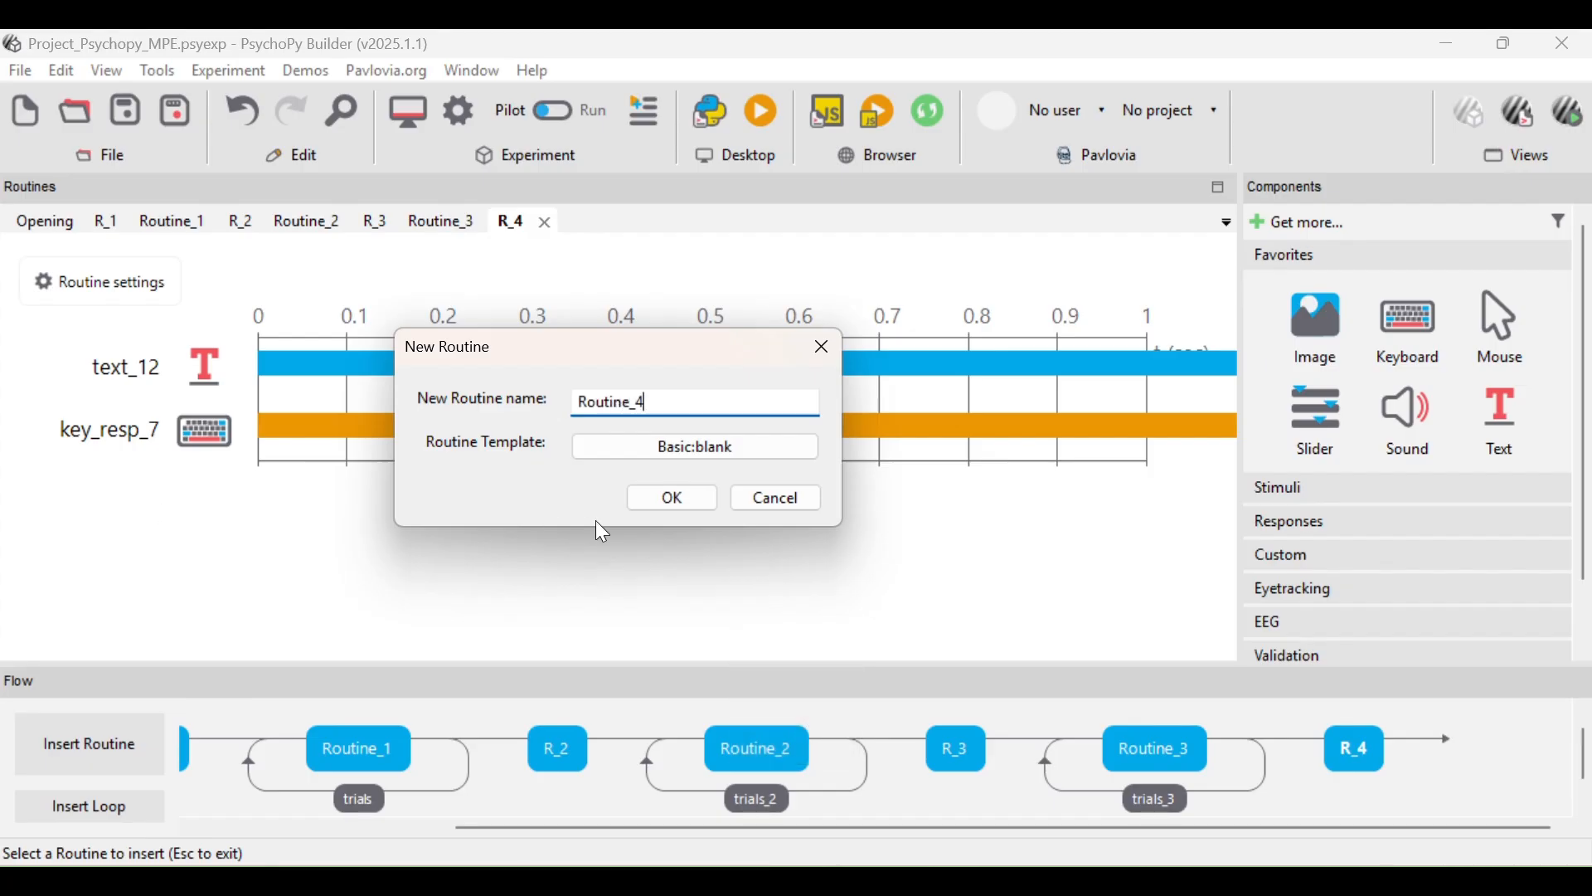
{"action": "left_click", "coordinate": [673, 498]}
{"action": "left_click", "coordinate": [1415, 749]}
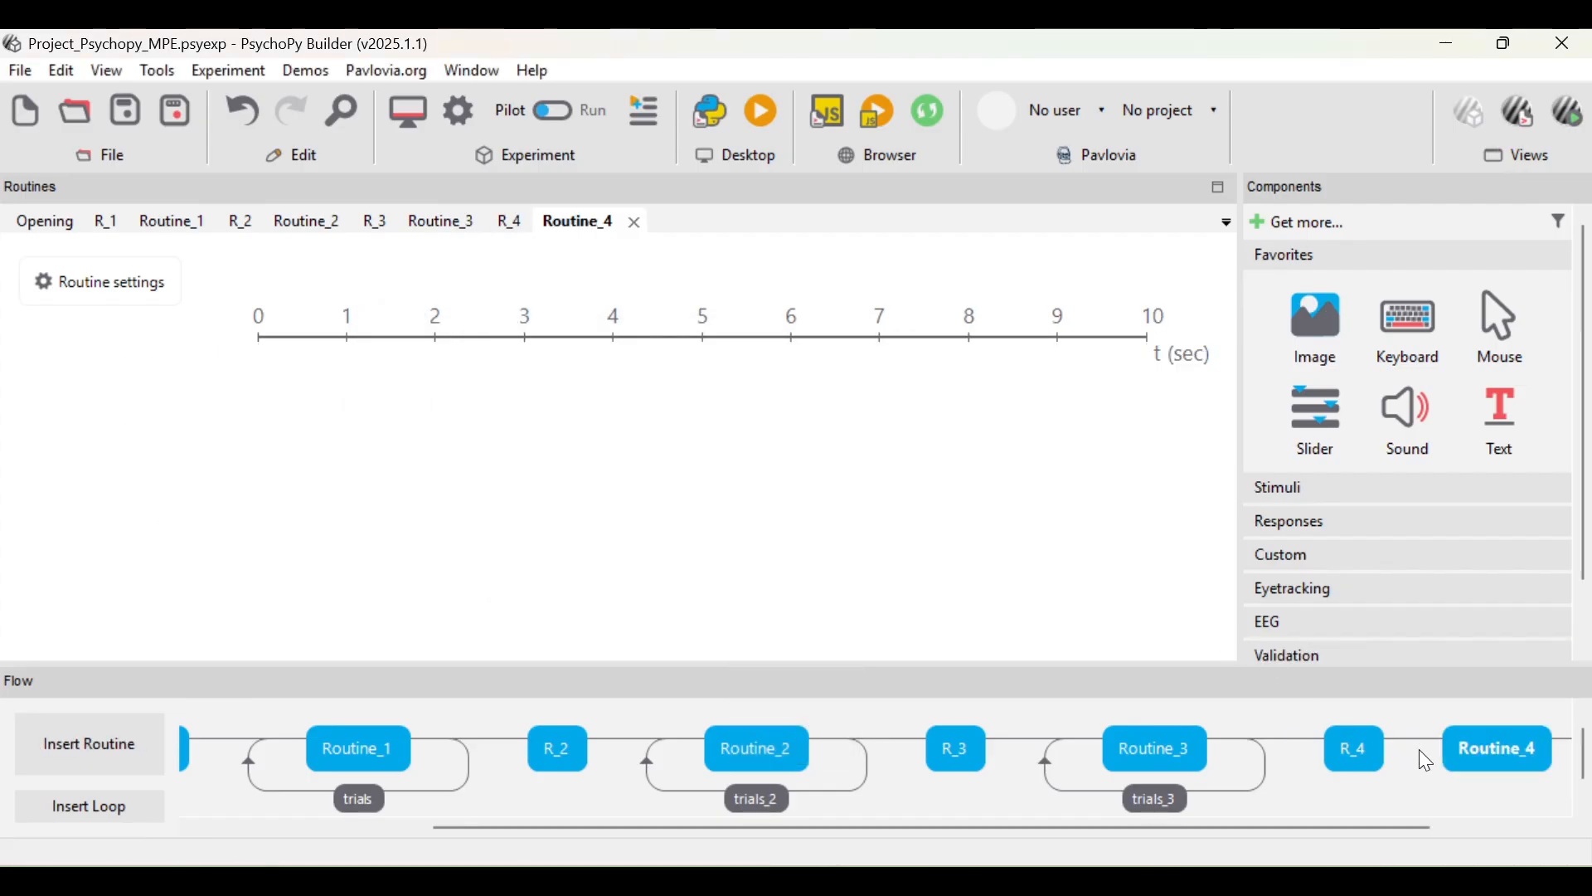
- Add a duration-free Text component to Routine_4 reading "TAU GAK SAMA KUCING-KUCING???"
{"action": "left_click", "coordinate": [1493, 418]}
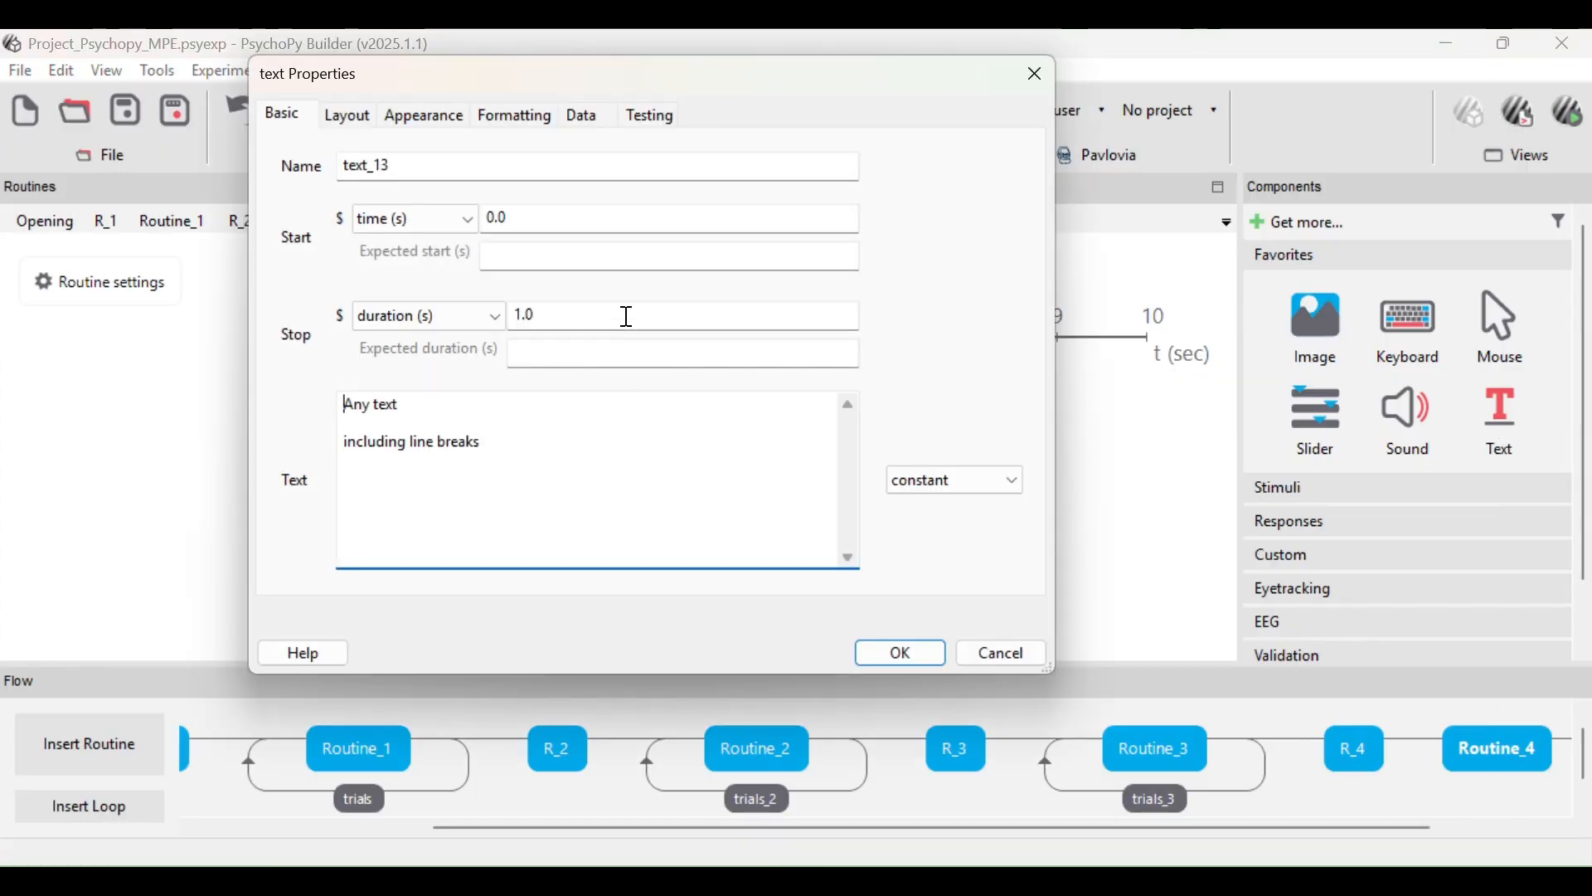
{"action": "left_click", "coordinate": [623, 316]}
{"action": "key", "text": "ctrl+a"}
{"action": "key", "text": "BackSpace"}
{"action": "left_click", "coordinate": [521, 456]}
{"action": "key", "text": "ctrl+a"}
{"action": "key", "text": "BackSpace"}
{"action": "key", "text": "Caps_Lock"}
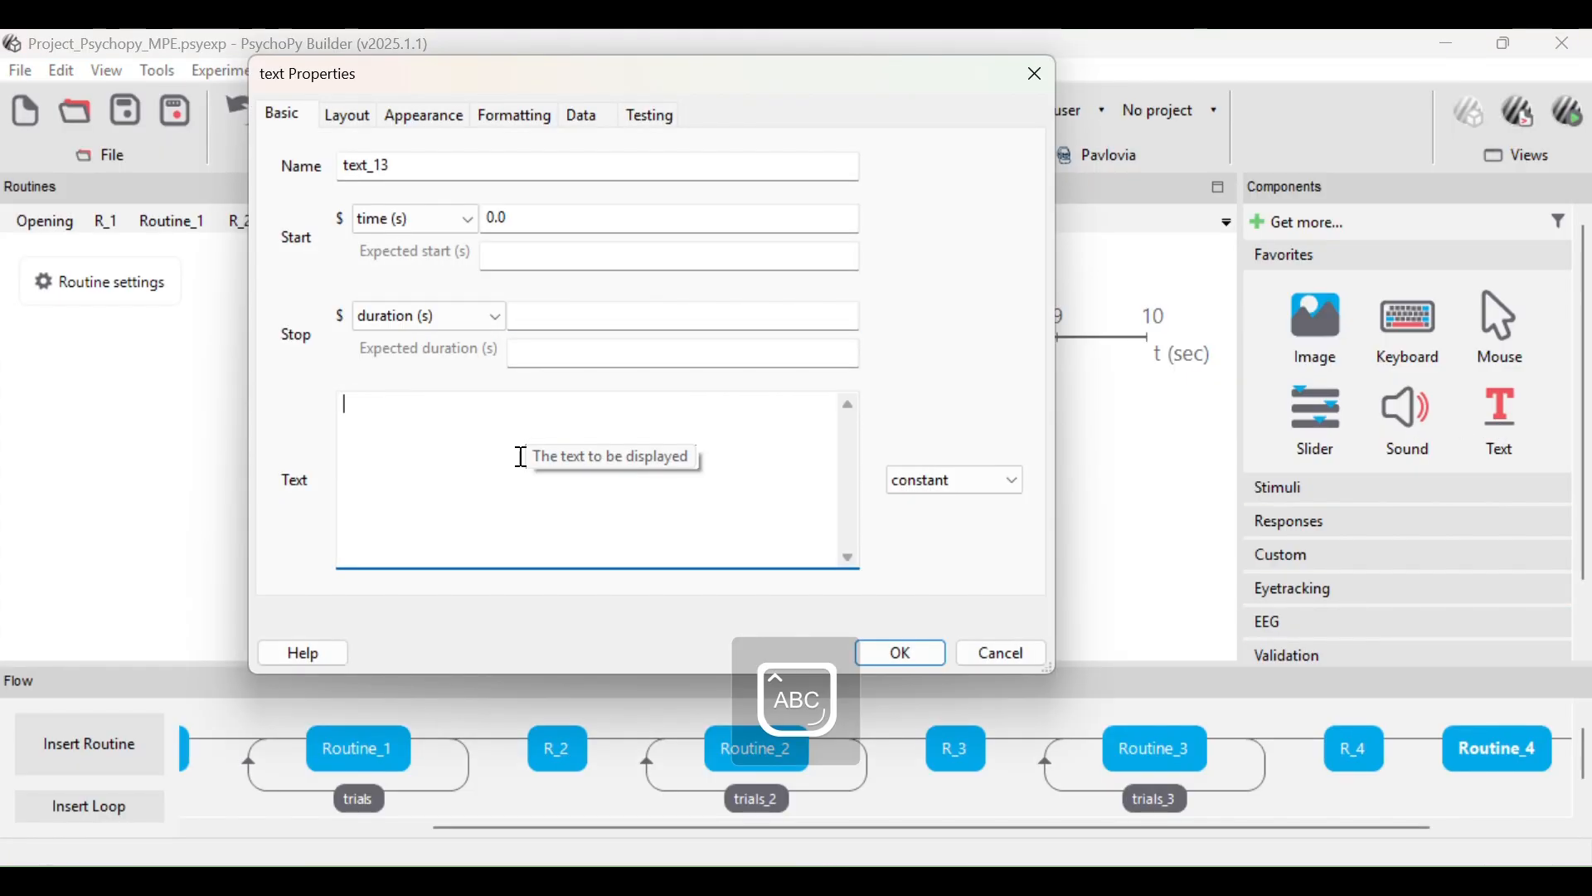
{"action": "type", "text": "TAU GAK SAMA KUCING-K"}
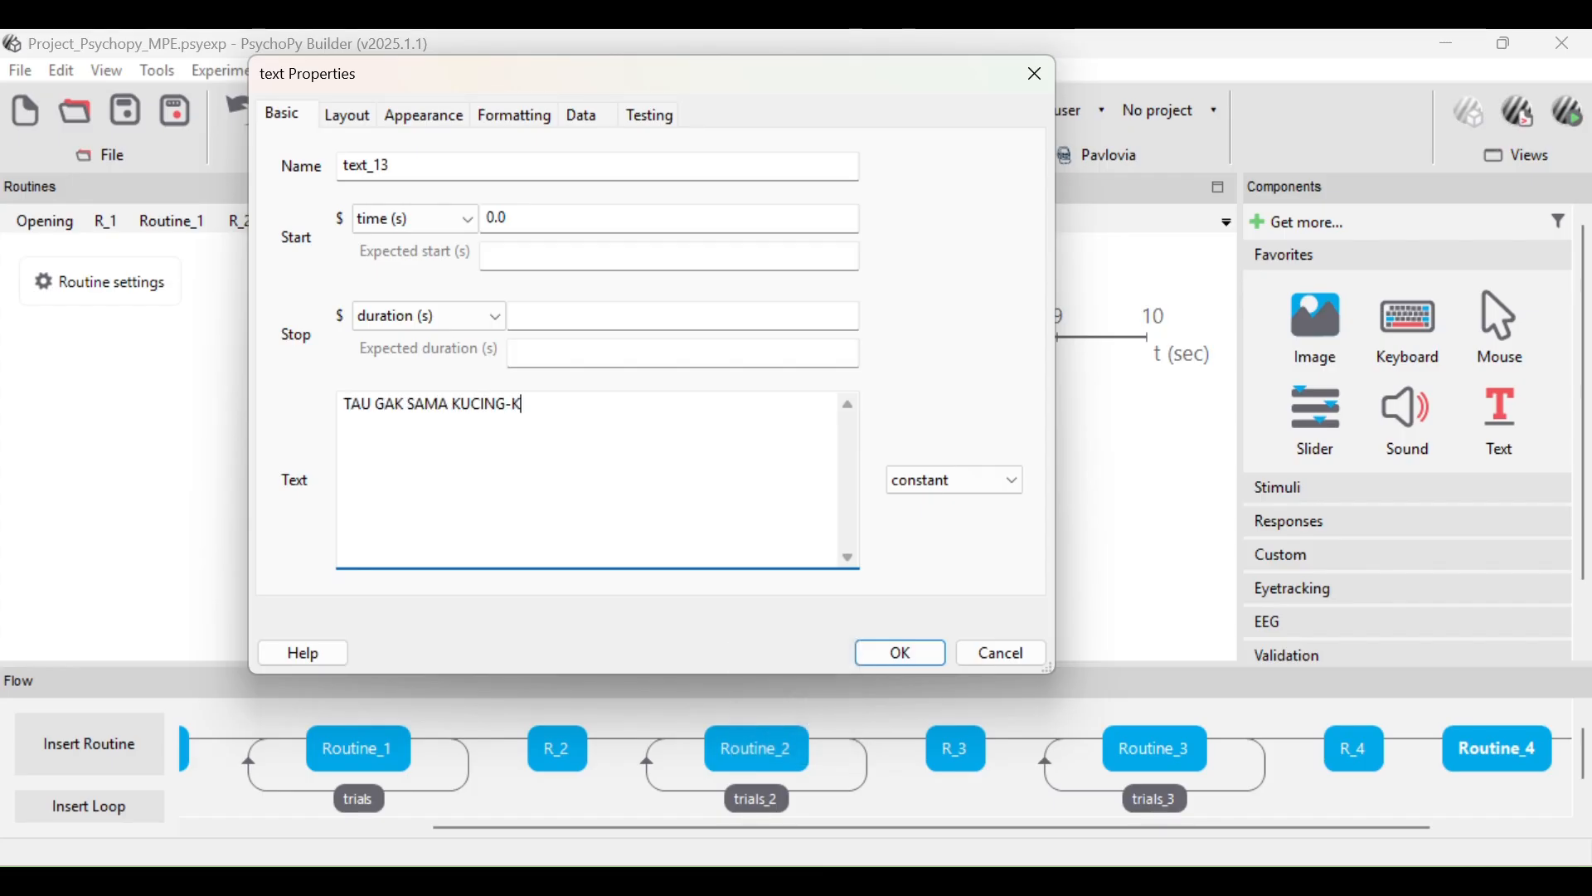
{"action": "type", "text": "UCING???"}
- Position the Routine_4 text at (0, 4) and format it in Arial Black with letter height 0.04, declining the font download
{"action": "left_click", "coordinate": [358, 120]}
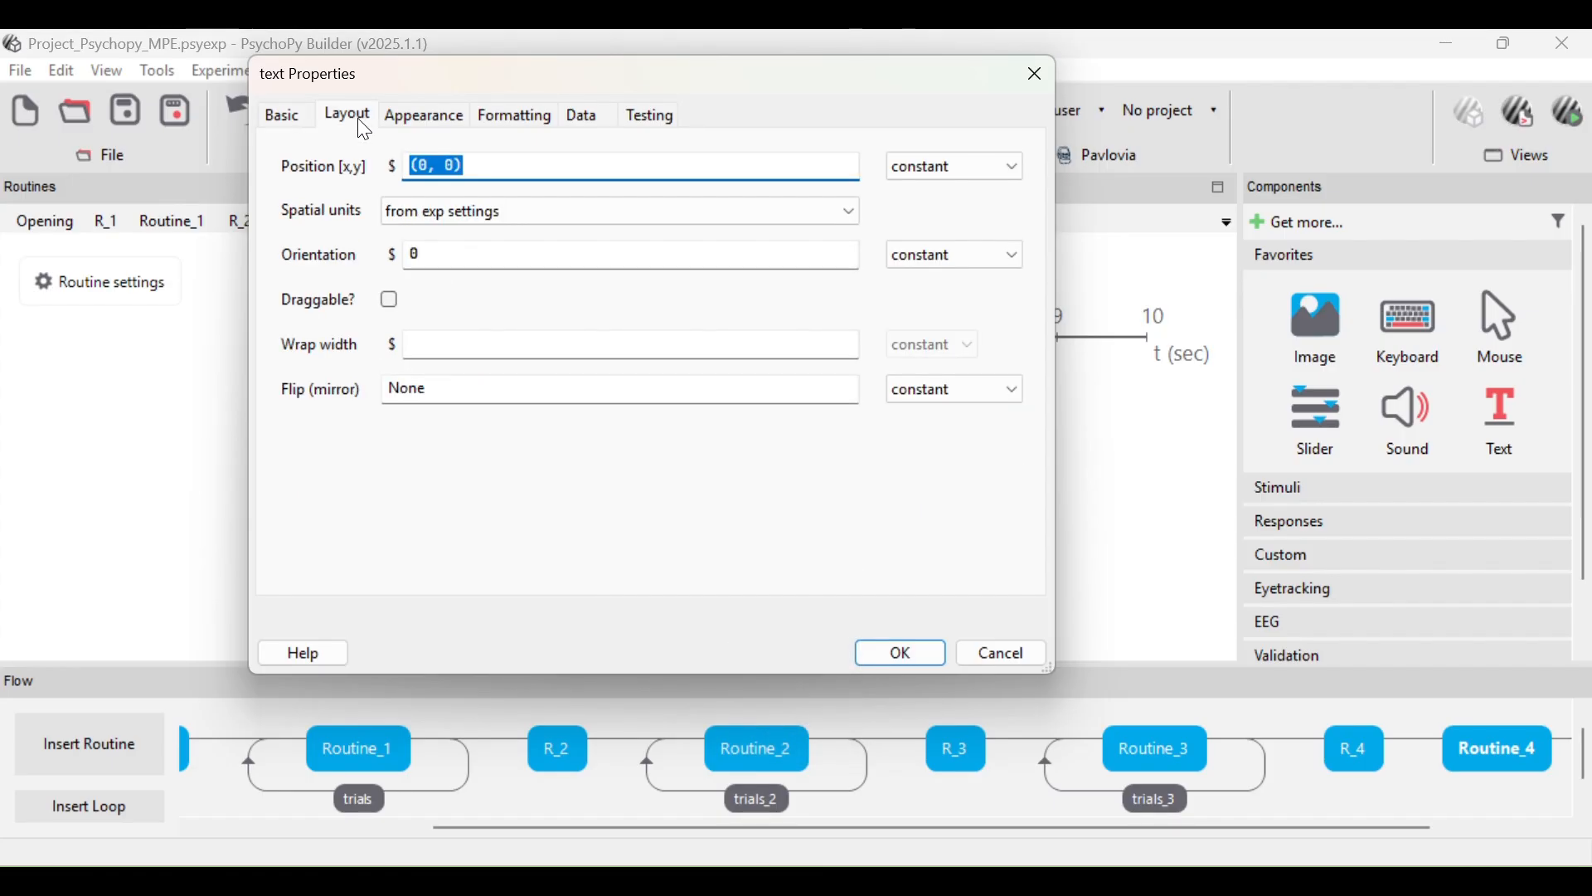
{"action": "left_click", "coordinate": [459, 166]}
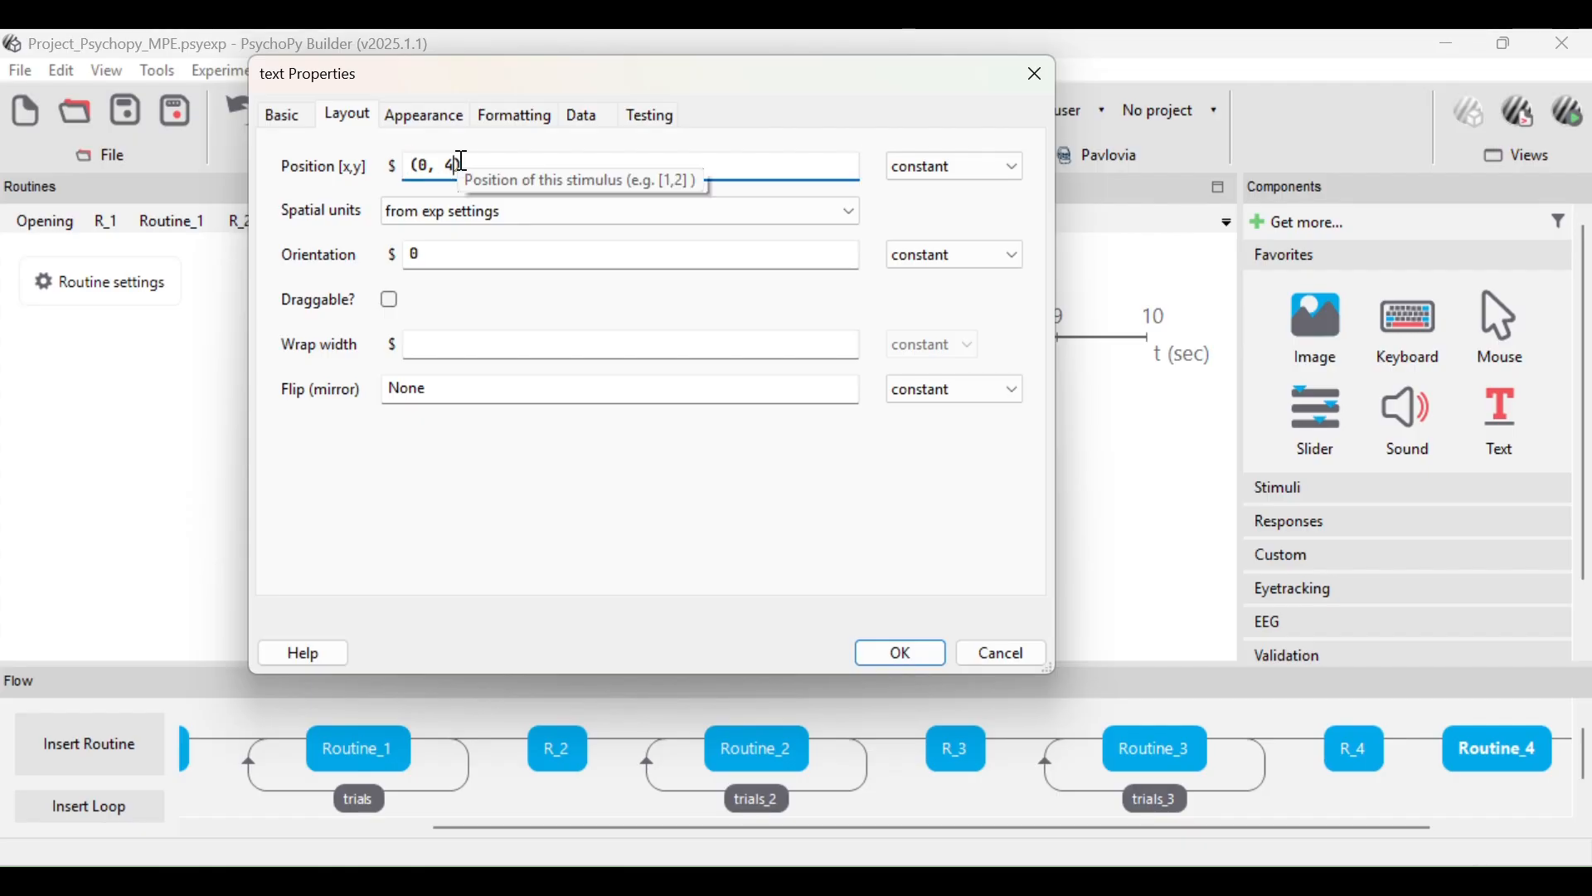
{"action": "left_click", "coordinate": [523, 117]}
{"action": "left_click", "coordinate": [501, 212]}
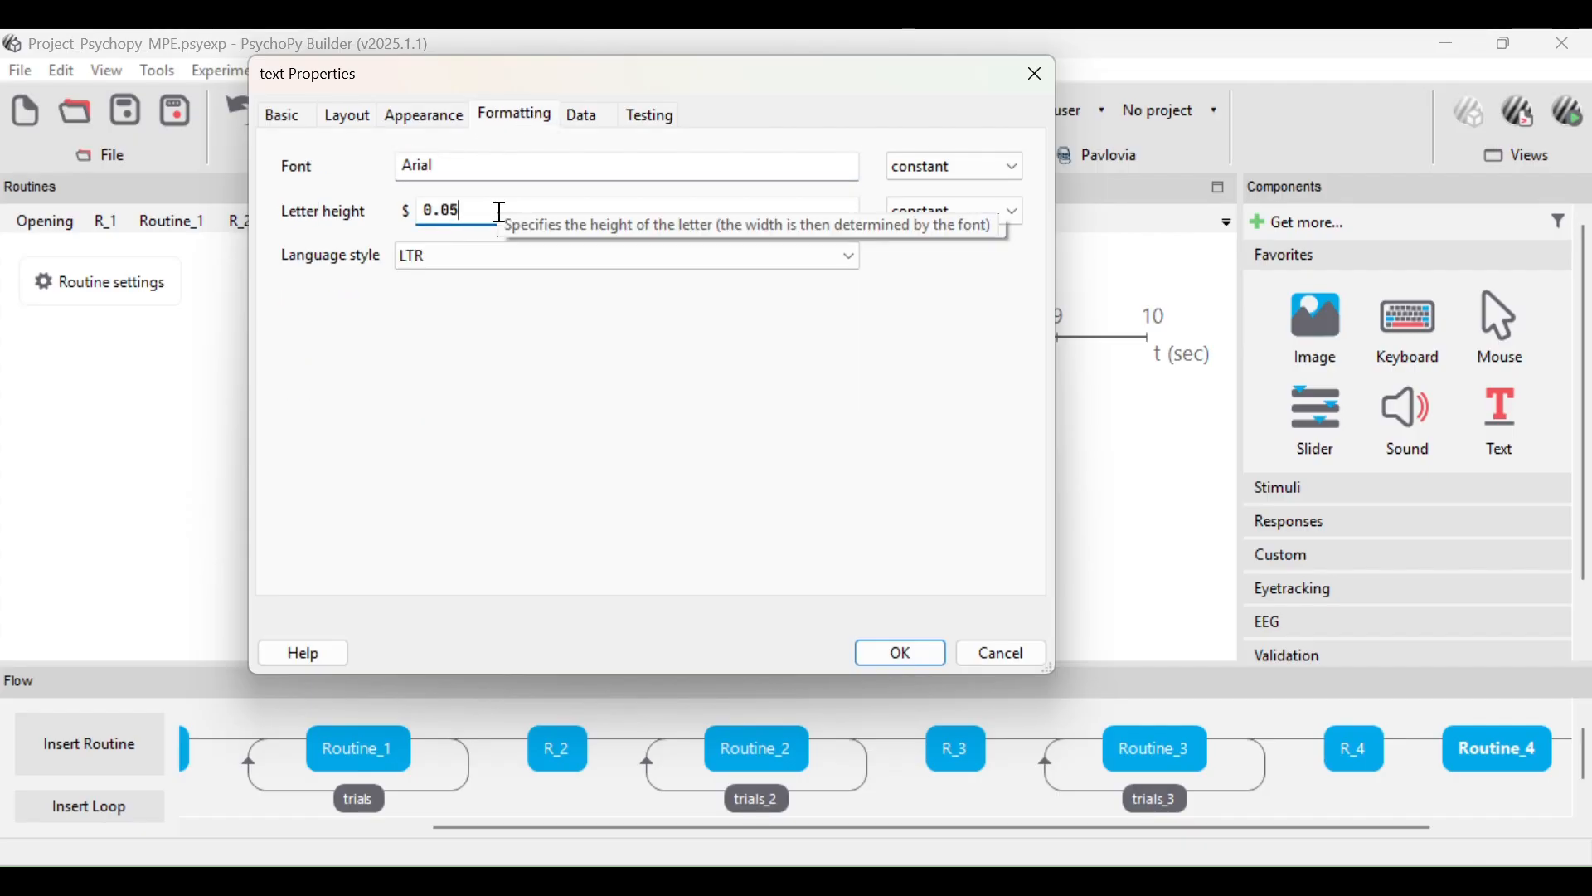
{"action": "left_click", "coordinate": [498, 170]}
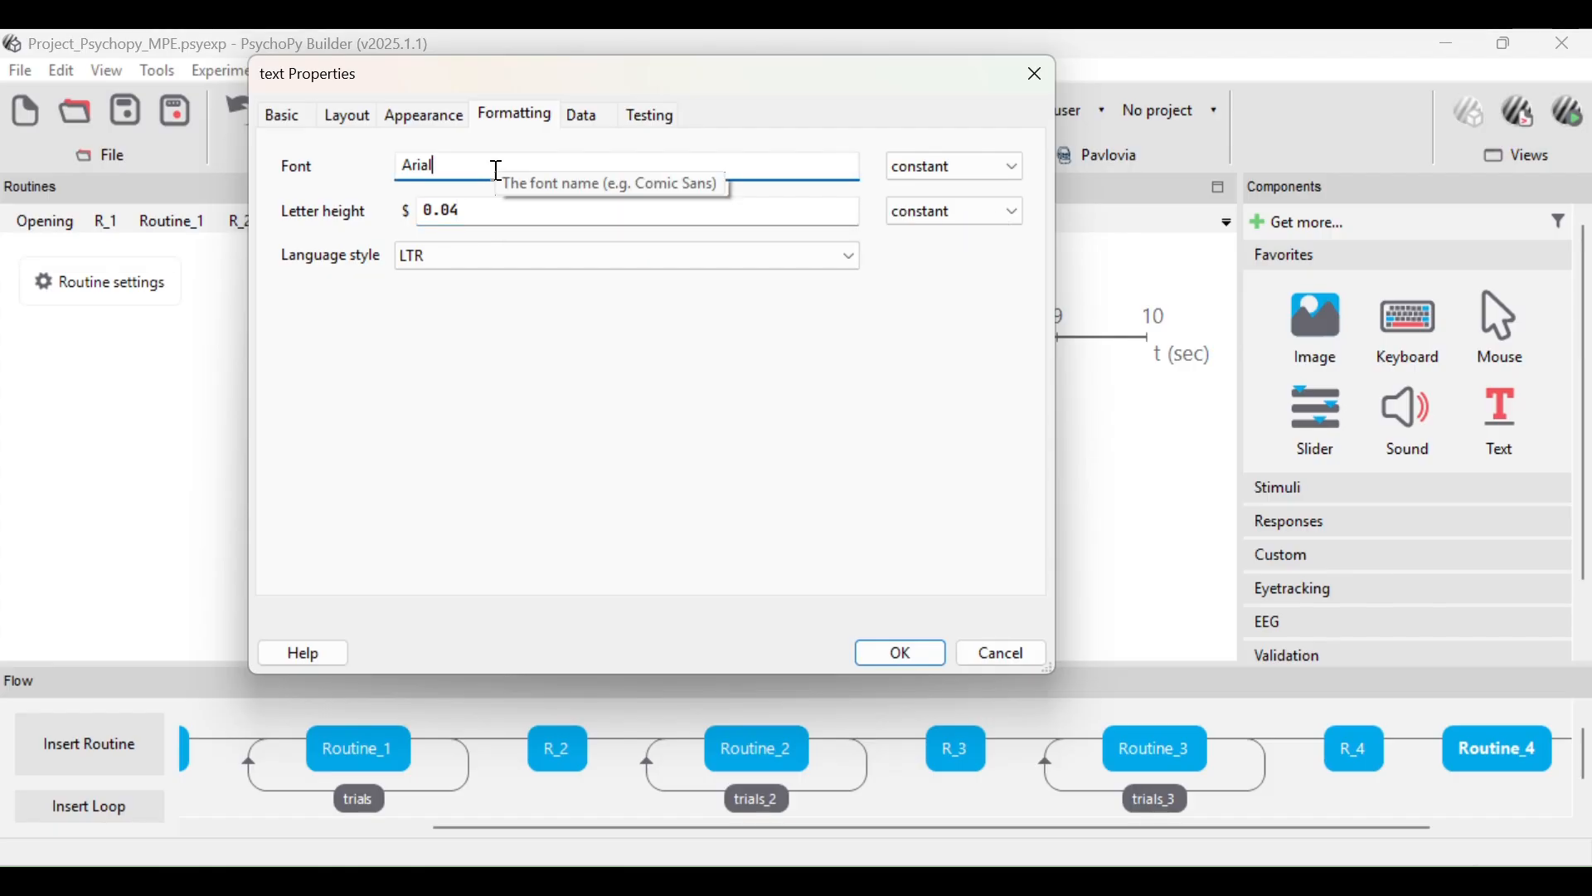
{"action": "type", "text": "Black"}
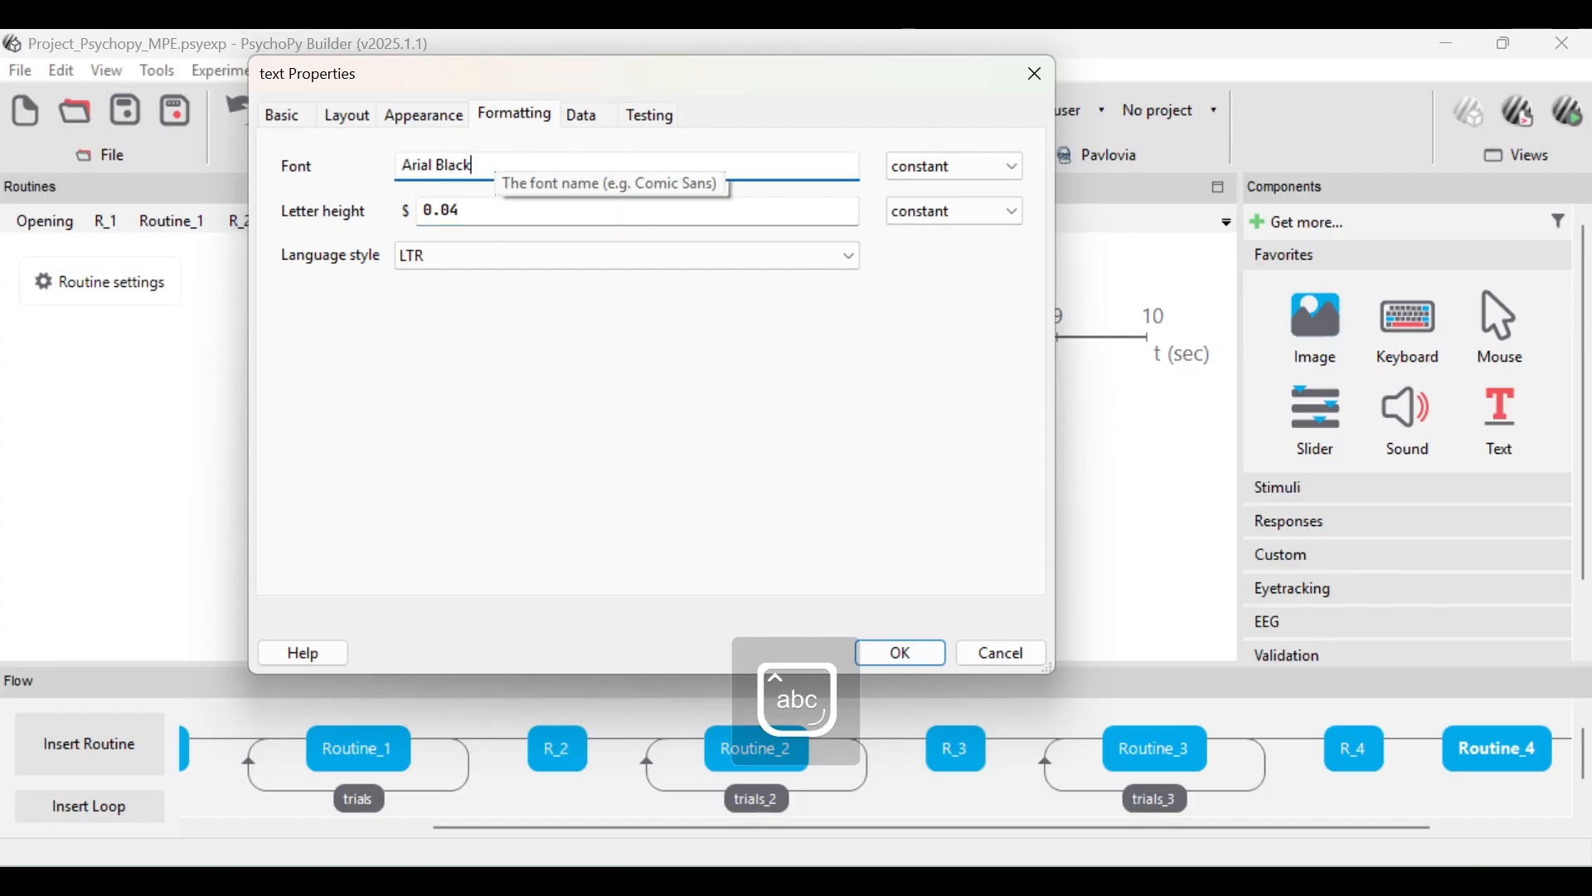
{"action": "left_click", "coordinate": [903, 653]}
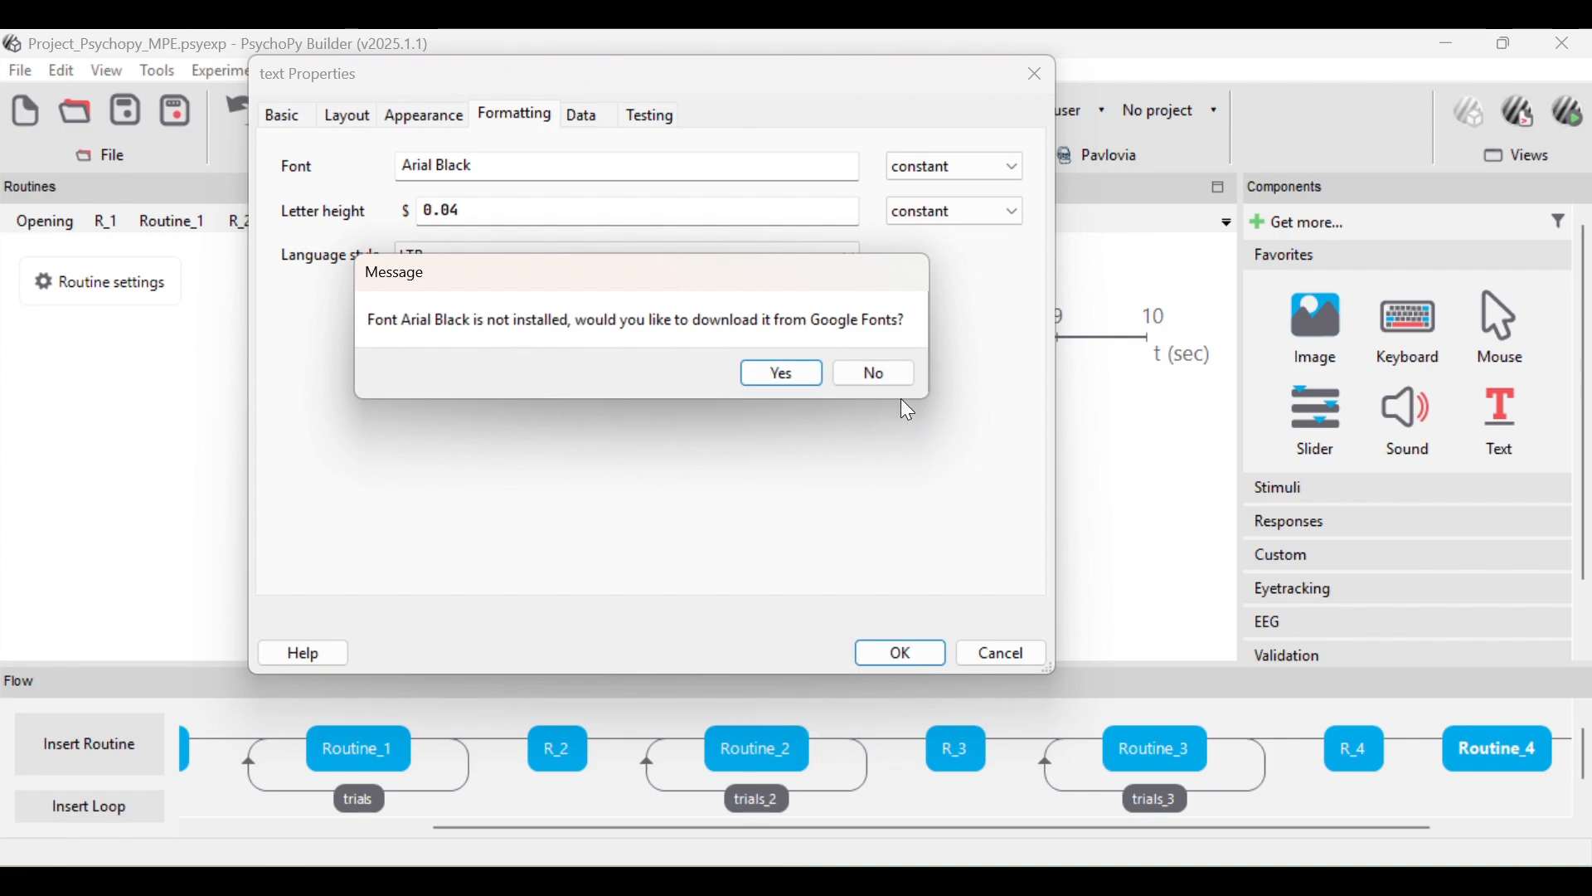
{"action": "left_click", "coordinate": [883, 369]}
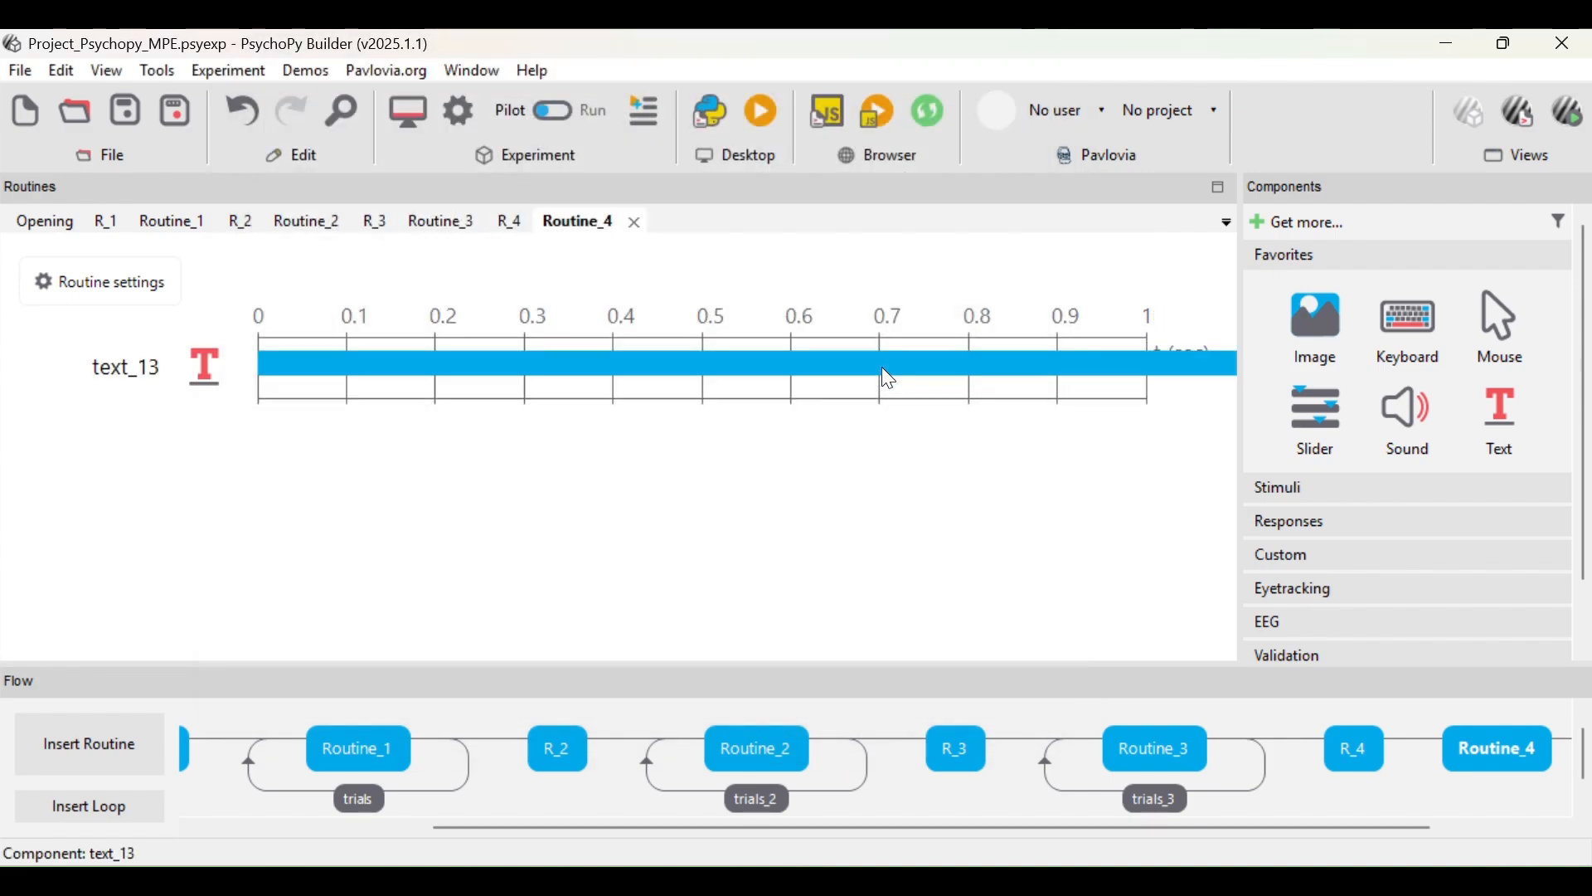
- Add a Slider component to Routine_4 with ticks (1, 2, 3, 4)
{"action": "left_click", "coordinate": [1317, 418]}
{"action": "left_click", "coordinate": [587, 494]}
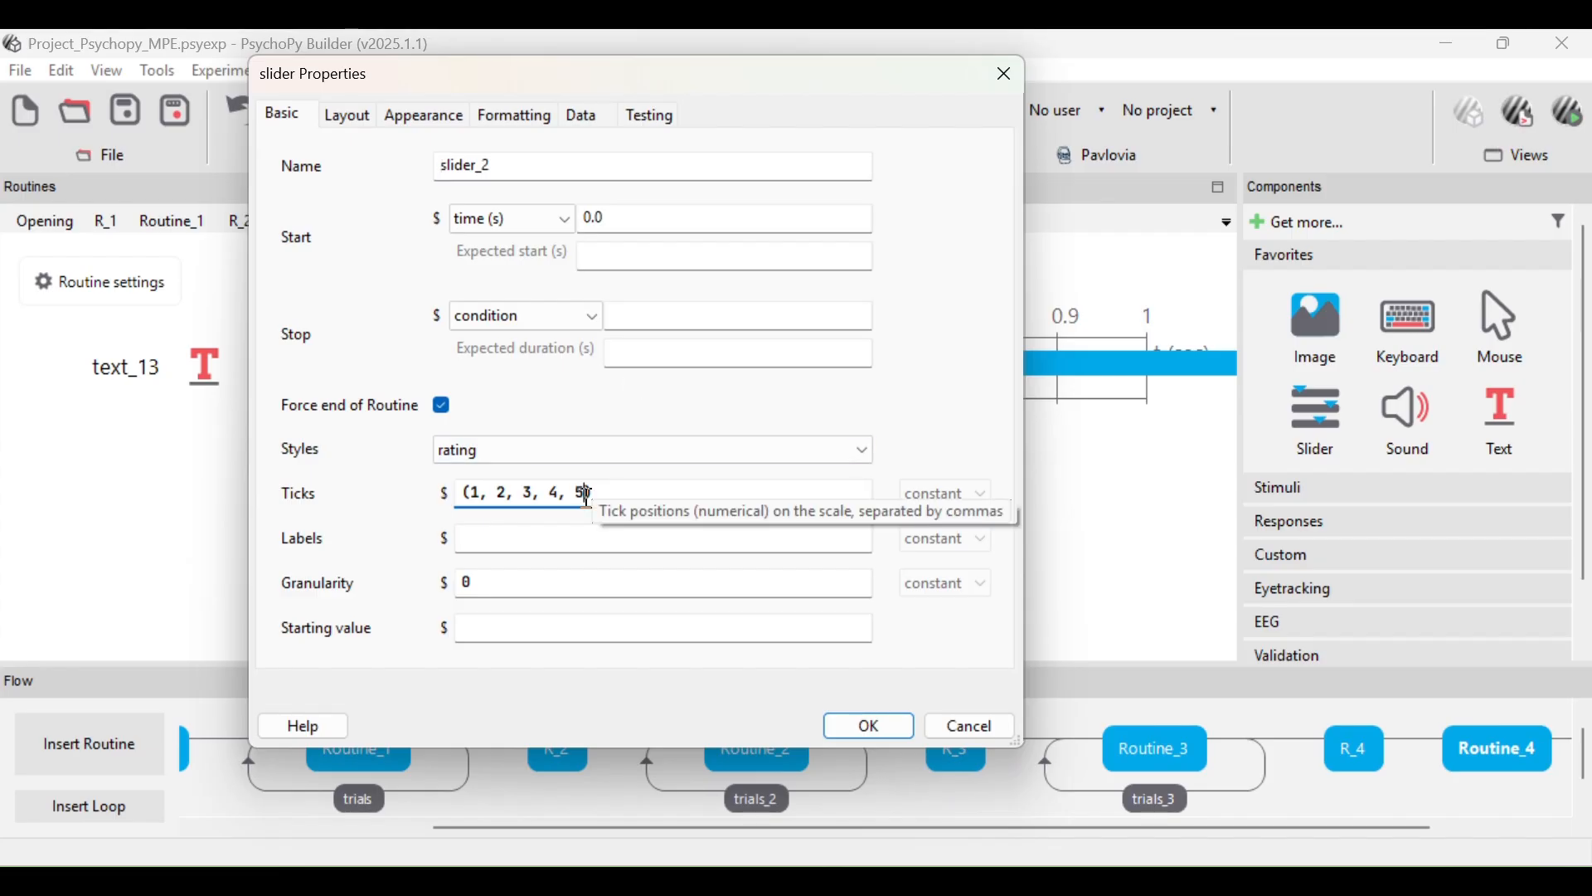
{"action": "key", "text": "BackSpace"}
{"action": "key", "text": "BackSpace"}
{"action": "key", "text": "BackSpace"}
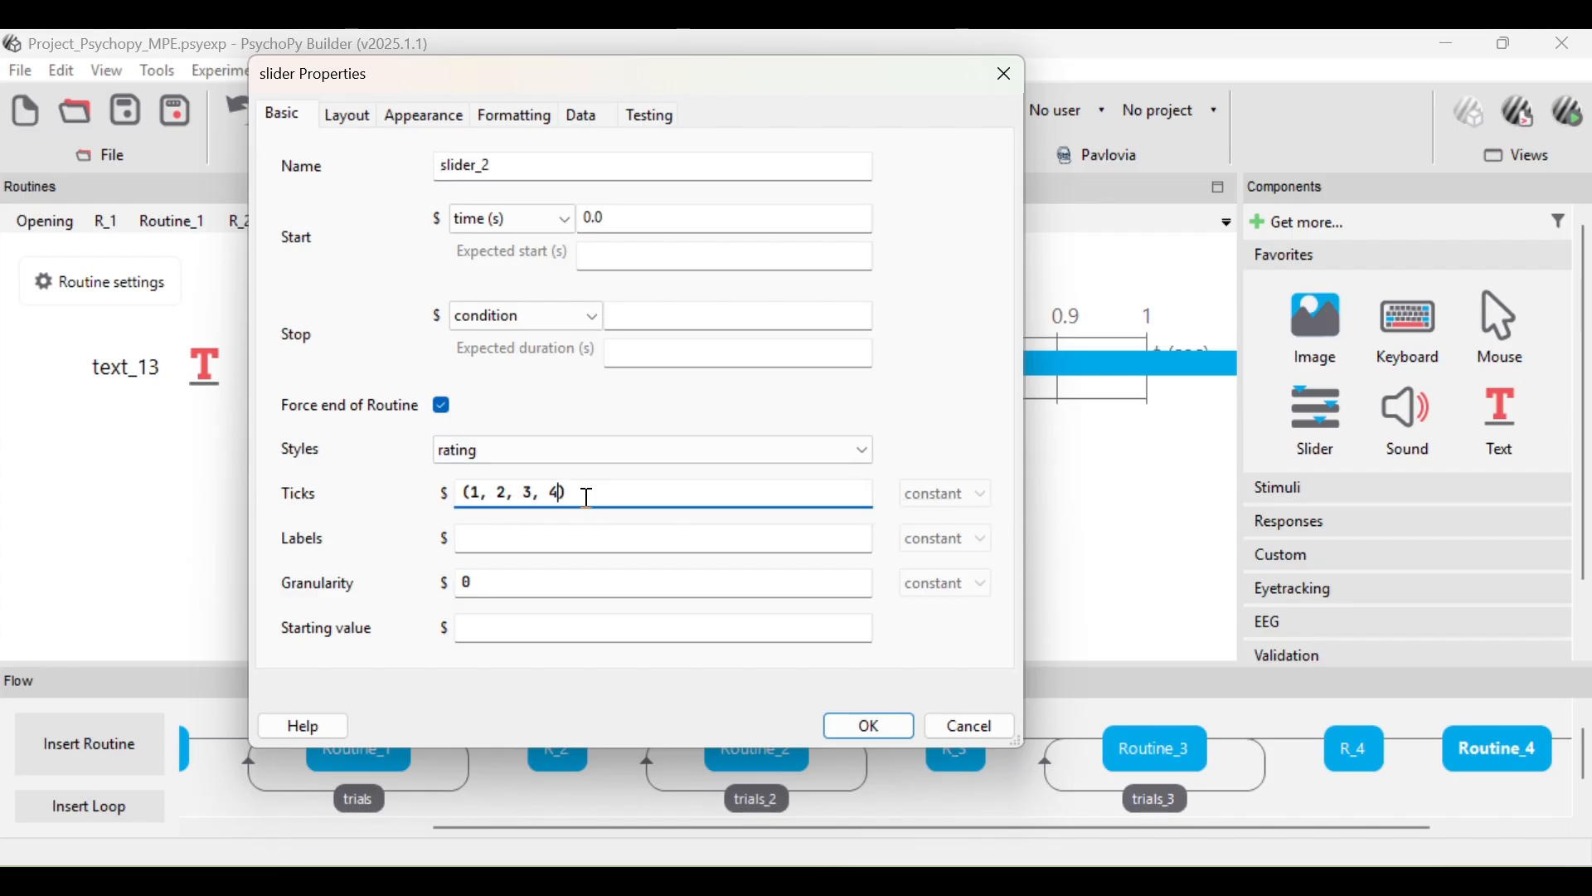
- Label the slider ticks 'HAH', 'Gak asing', 'Pernah lihat', 'TAU DONG'
{"action": "left_click", "coordinate": [570, 530]}
{"action": "type", "text": "'"}
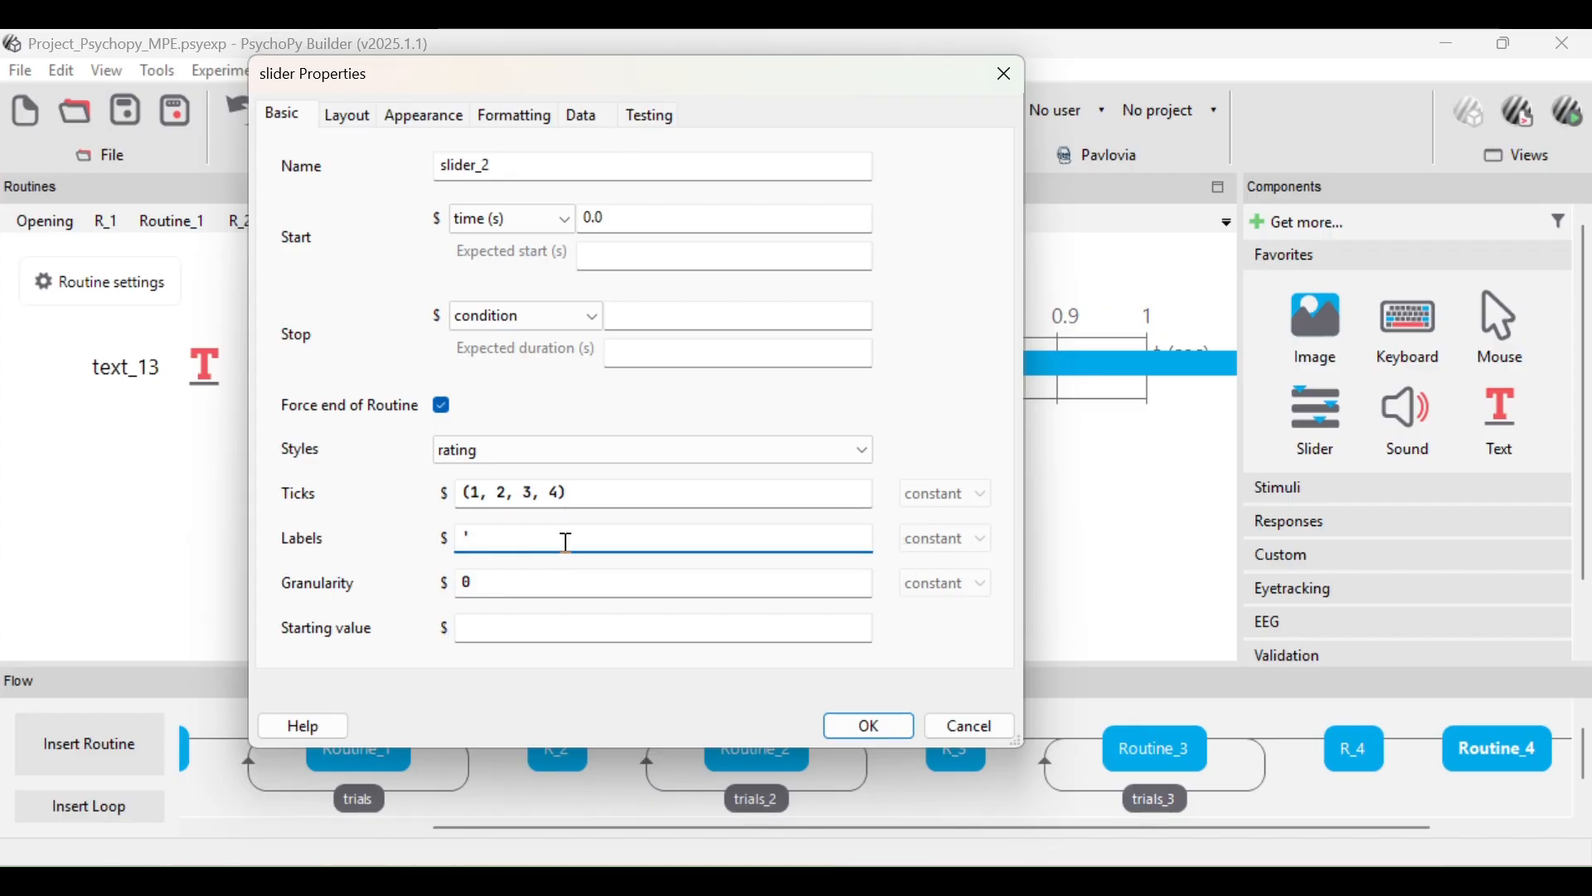
{"action": "key", "text": "Caps_Lock"}
{"action": "type", "text": "HAH', '"}
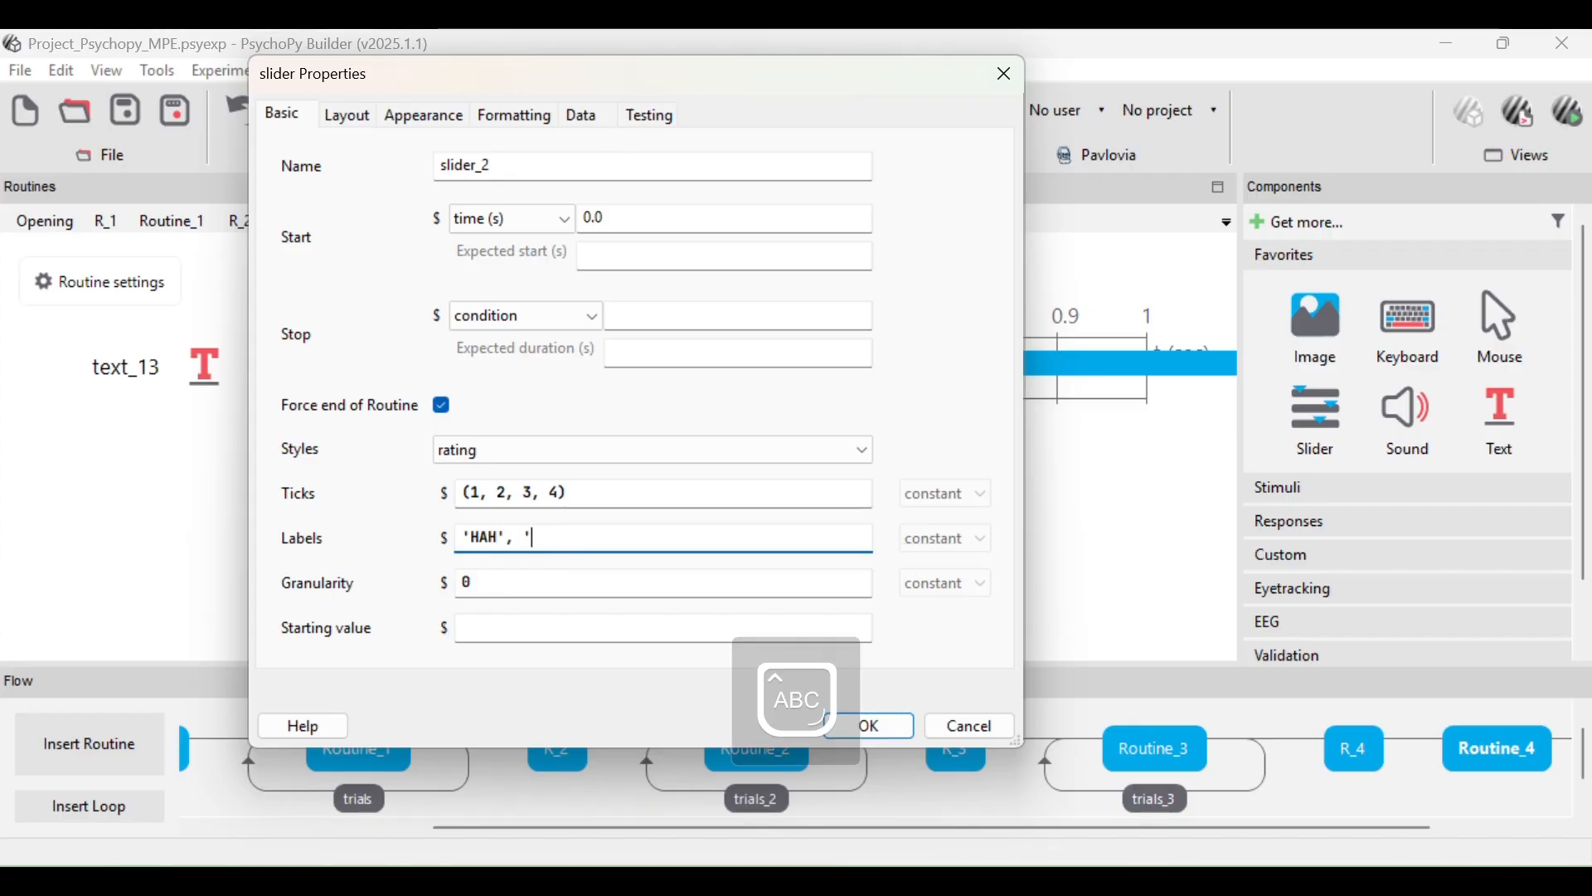
{"action": "type", "text": "G"}
{"action": "key", "text": "Caps_Lock"}
{"action": "type", "text": "ak ain"}
{"action": "type", "text": "ing', "}
{"action": "type", "text": "'"}
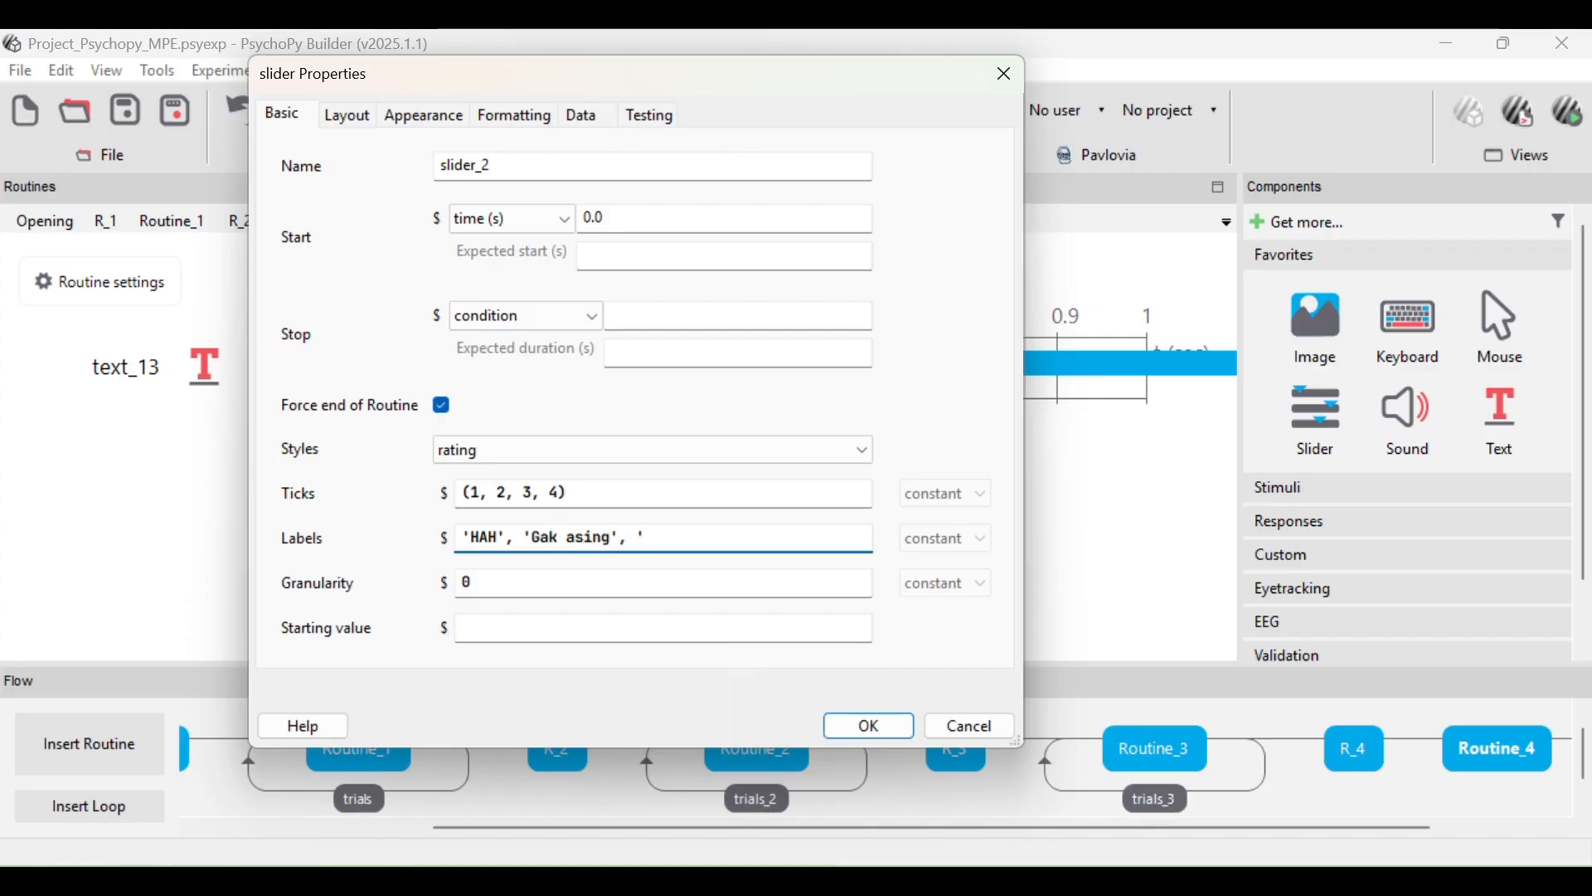
{"action": "key", "text": "Caps_Lock"}
{"action": "type", "text": "P"}
{"action": "key", "text": "Caps_Lock"}
{"action": "type", "text": "ernah"}
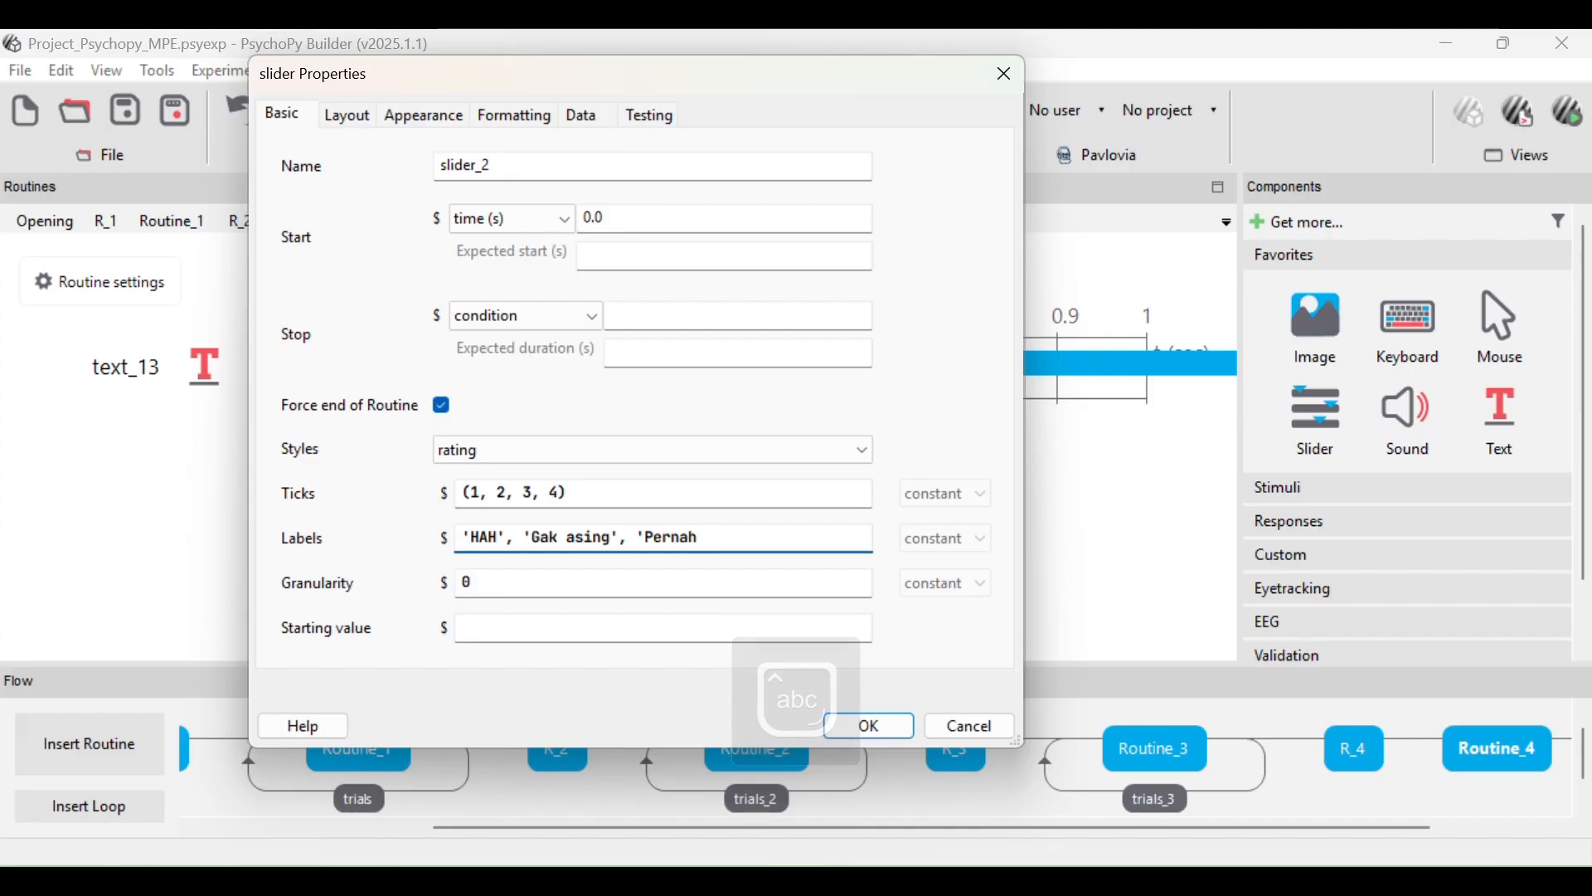
{"action": "type", "text": " lihat"}
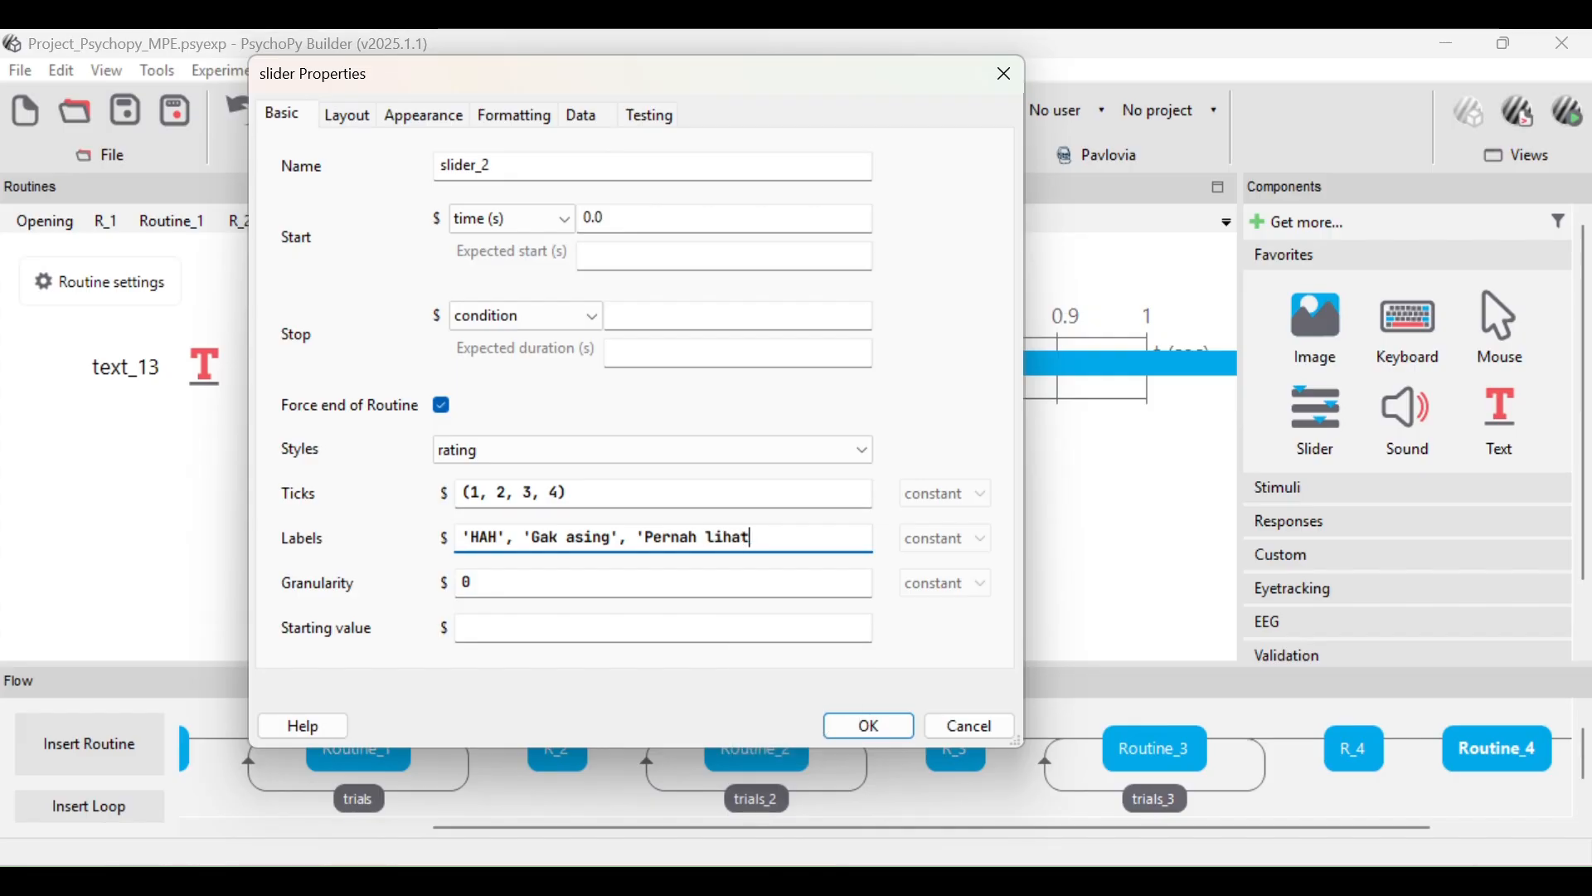
{"action": "type", "text": "', '"}
{"action": "key", "text": "Caps_Lock"}
{"action": "type", "text": "TAU D"}
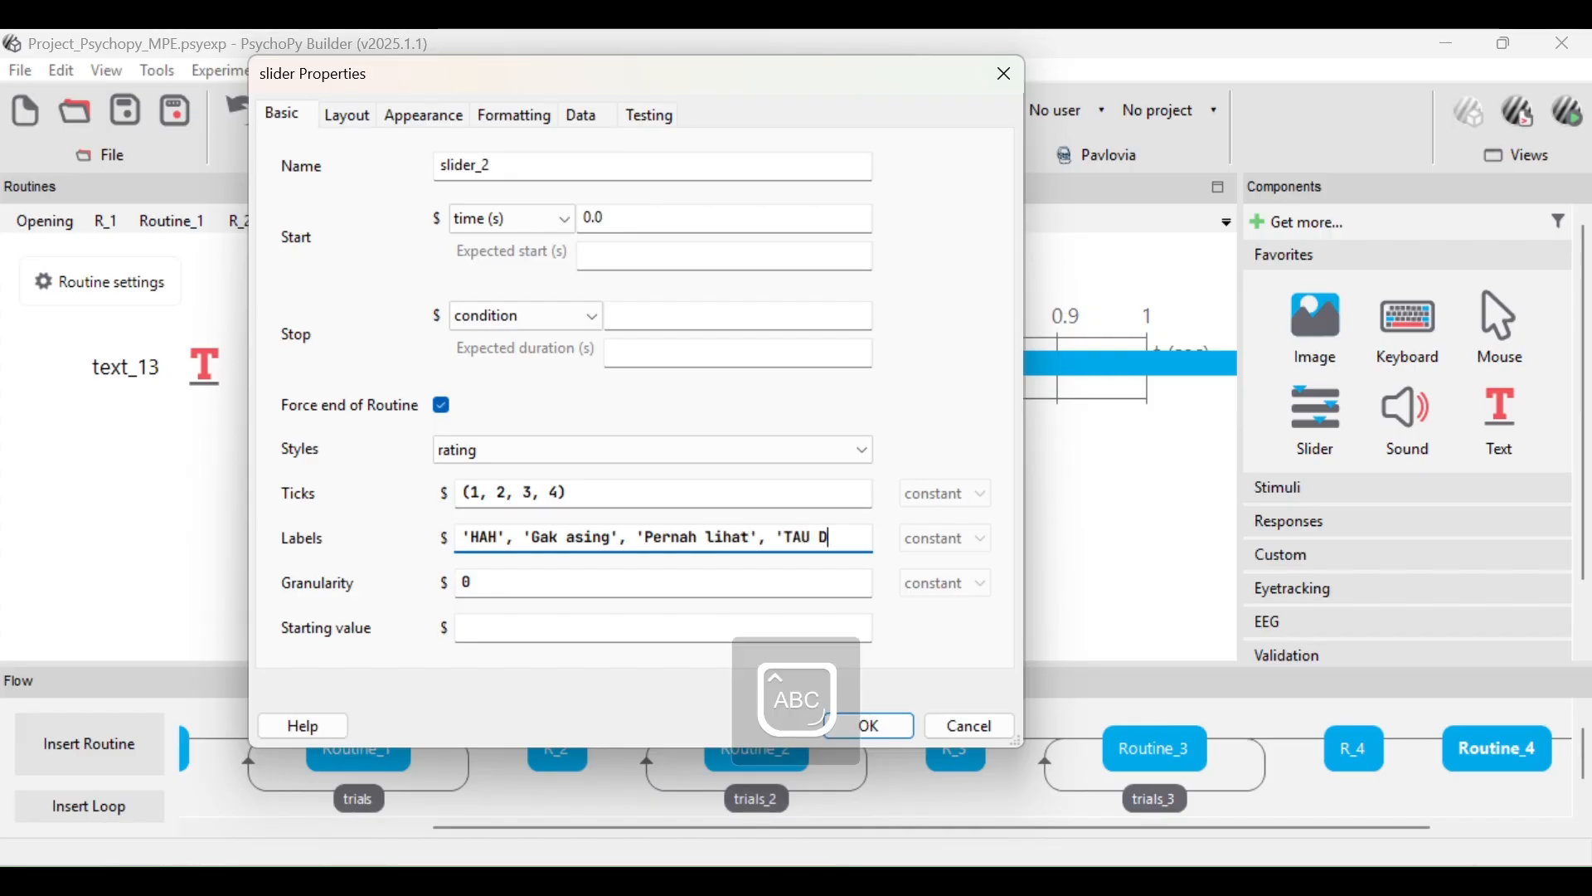
{"action": "type", "text": "ONG'"}
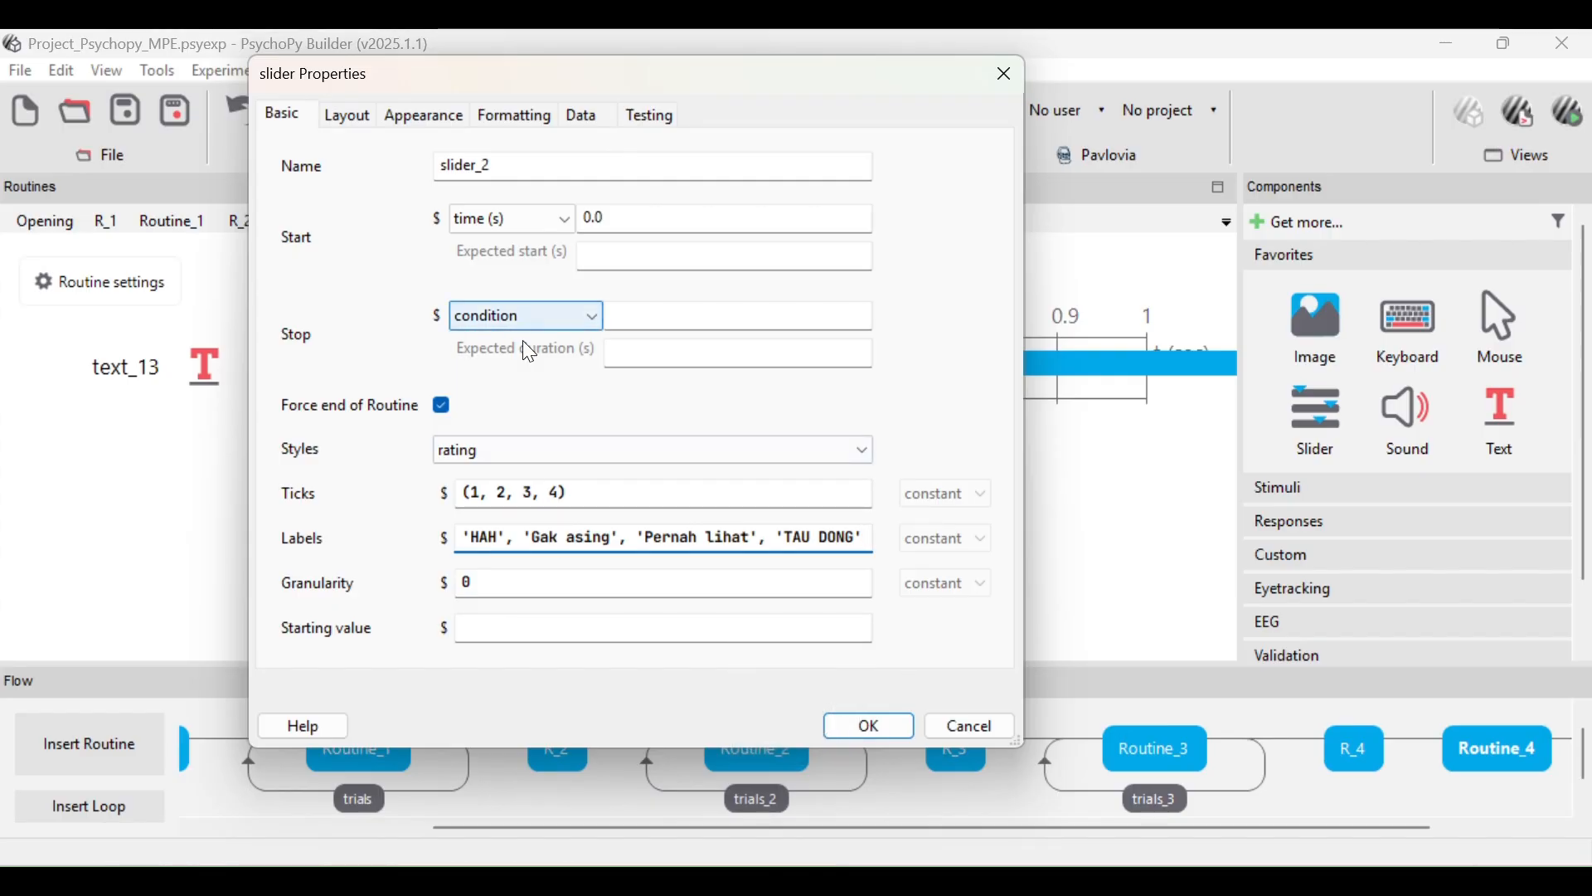
- Set the slider's position to (0, -0.3)
{"action": "left_click", "coordinate": [353, 115]}
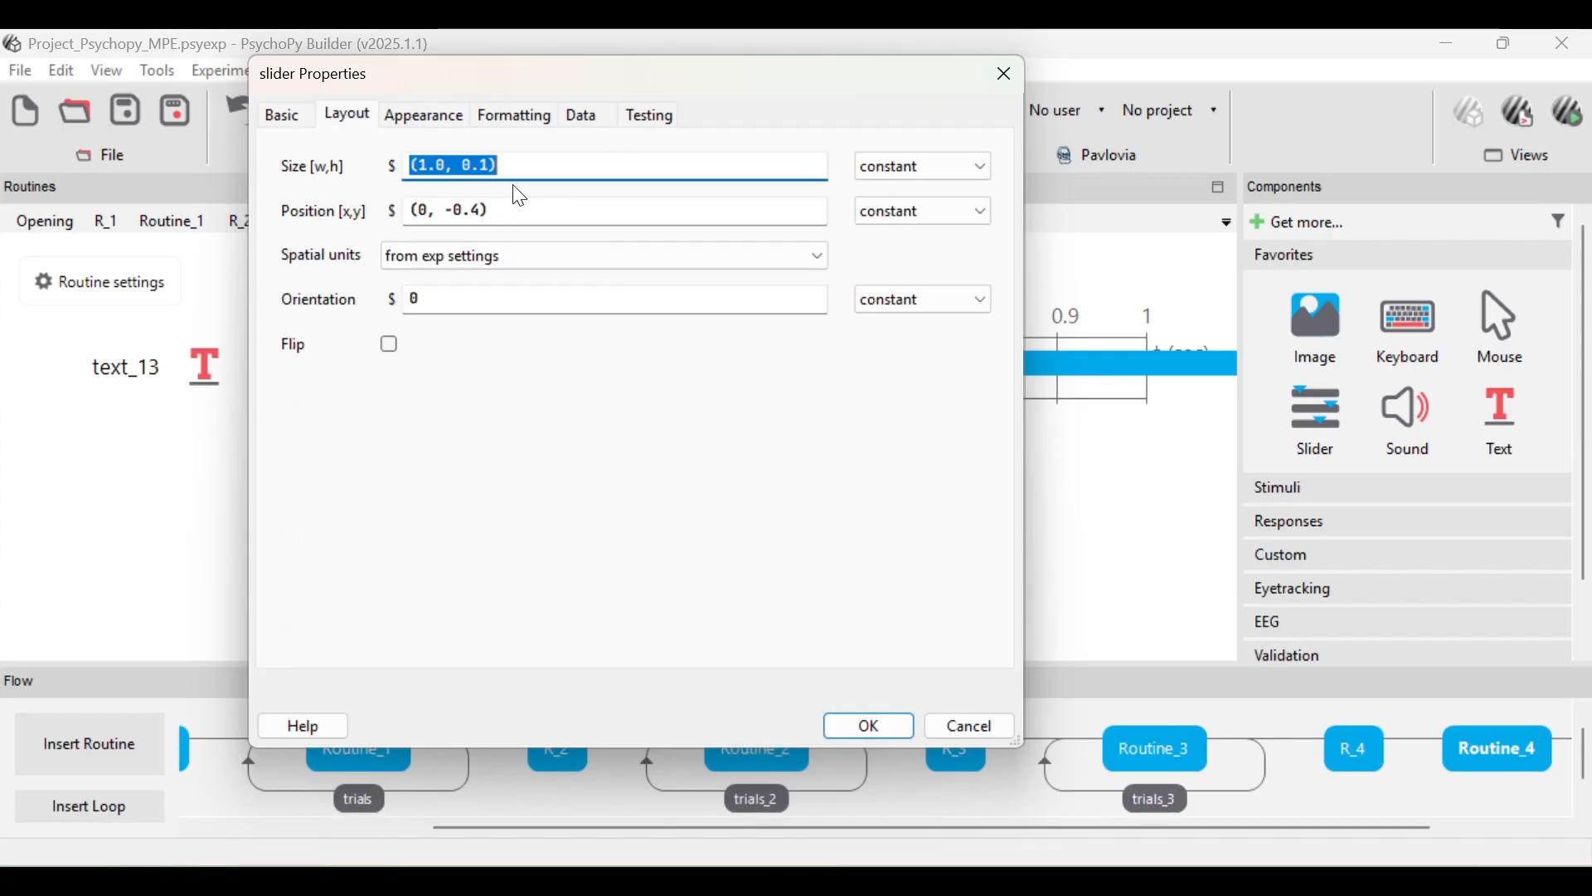
{"action": "left_click", "coordinate": [482, 213]}
{"action": "key", "text": "BackSpace"}
{"action": "type", "text": "3"}
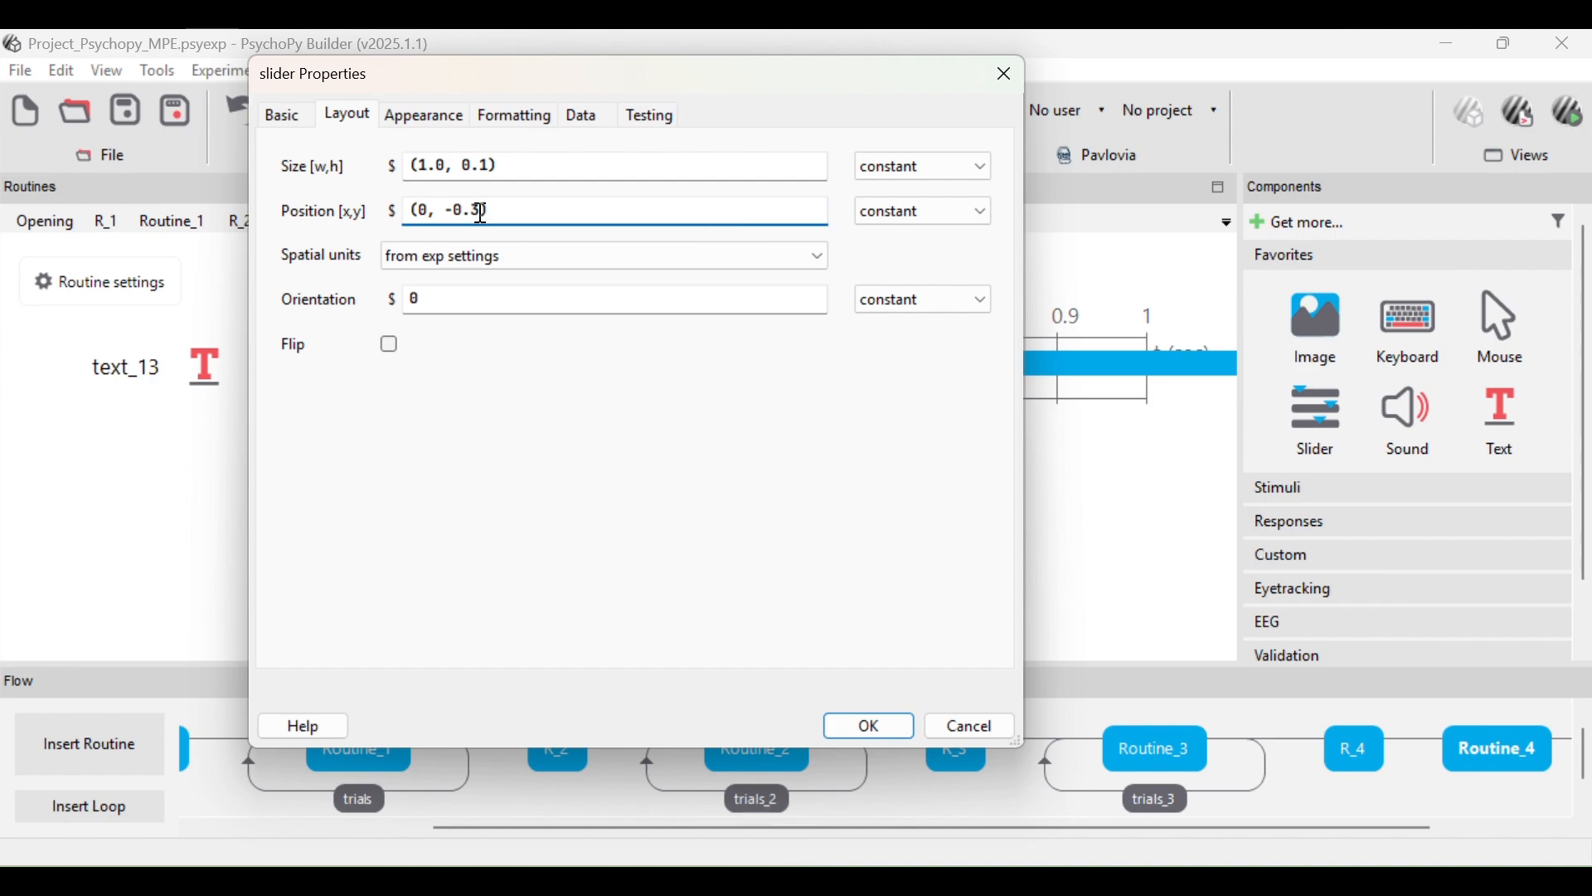
- Set the slider's label color to white (1.0000, 1.0000, 1.0000)
{"action": "left_click", "coordinate": [466, 118]}
{"action": "left_click", "coordinate": [819, 166]}
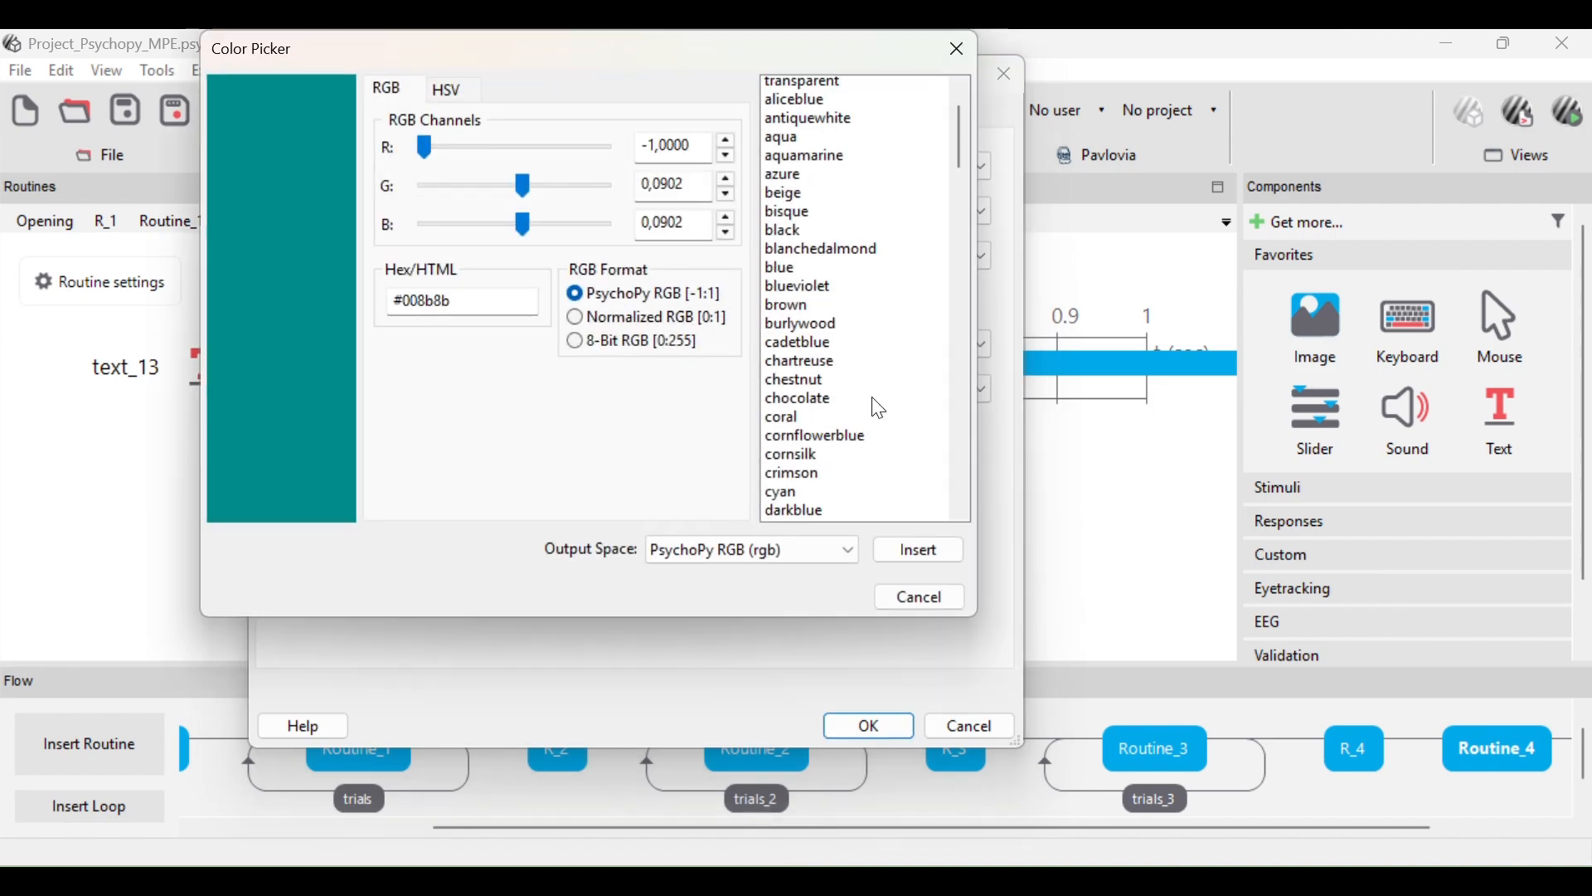
{"action": "scroll", "coordinate": [877, 404], "scroll_direction": "down", "scroll_amount": 20}
{"action": "scroll", "coordinate": [877, 405], "scroll_direction": "down", "scroll_amount": 20}
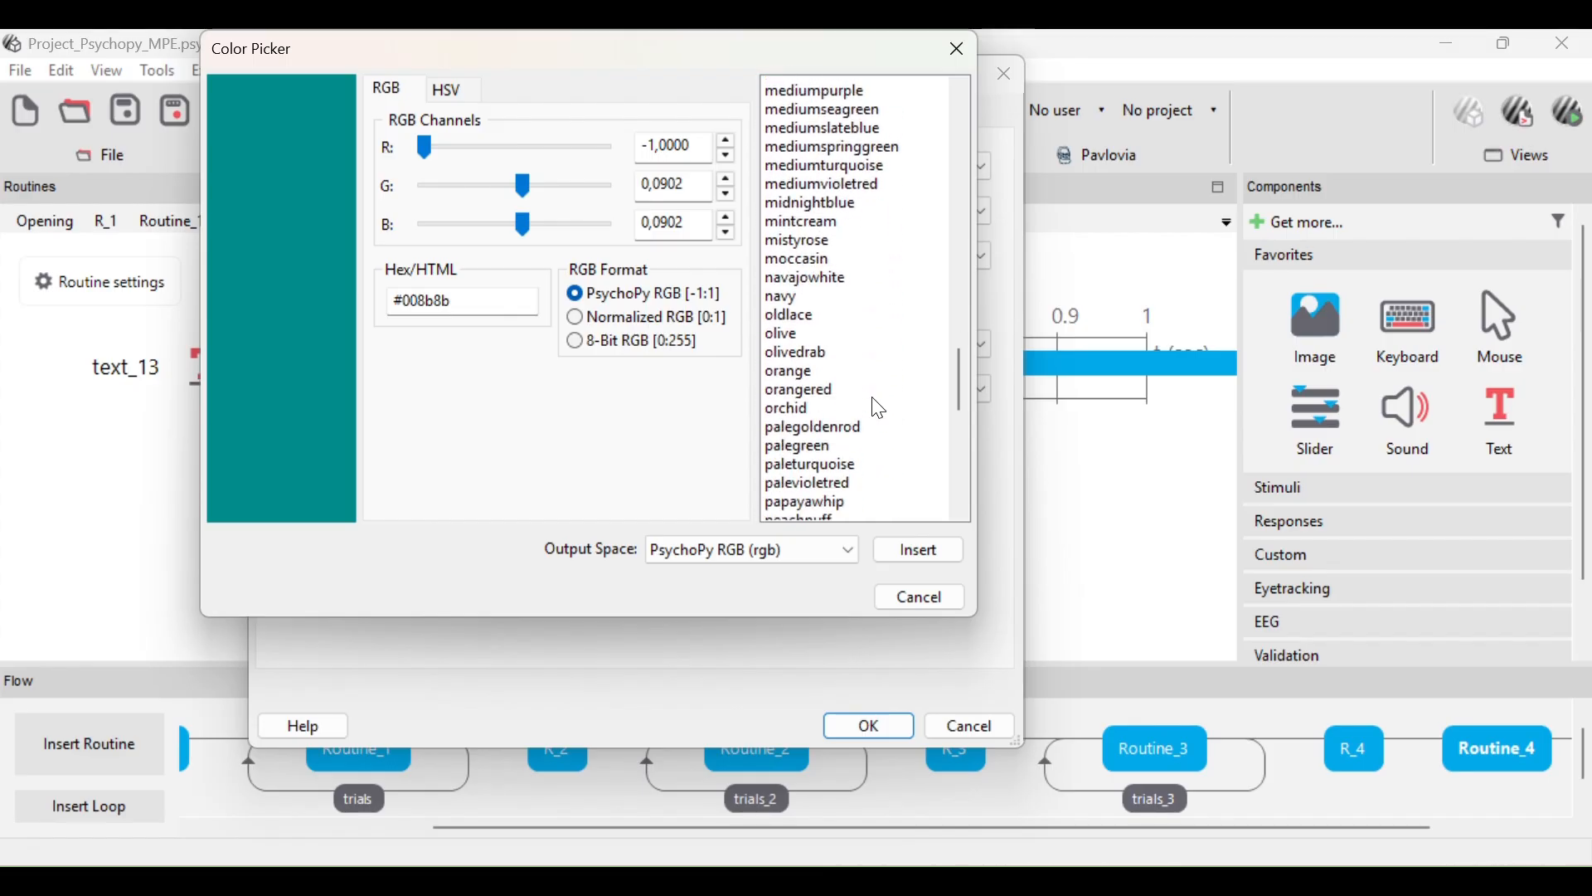
{"action": "left_click", "coordinate": [803, 446]}
{"action": "left_click", "coordinate": [923, 549]}
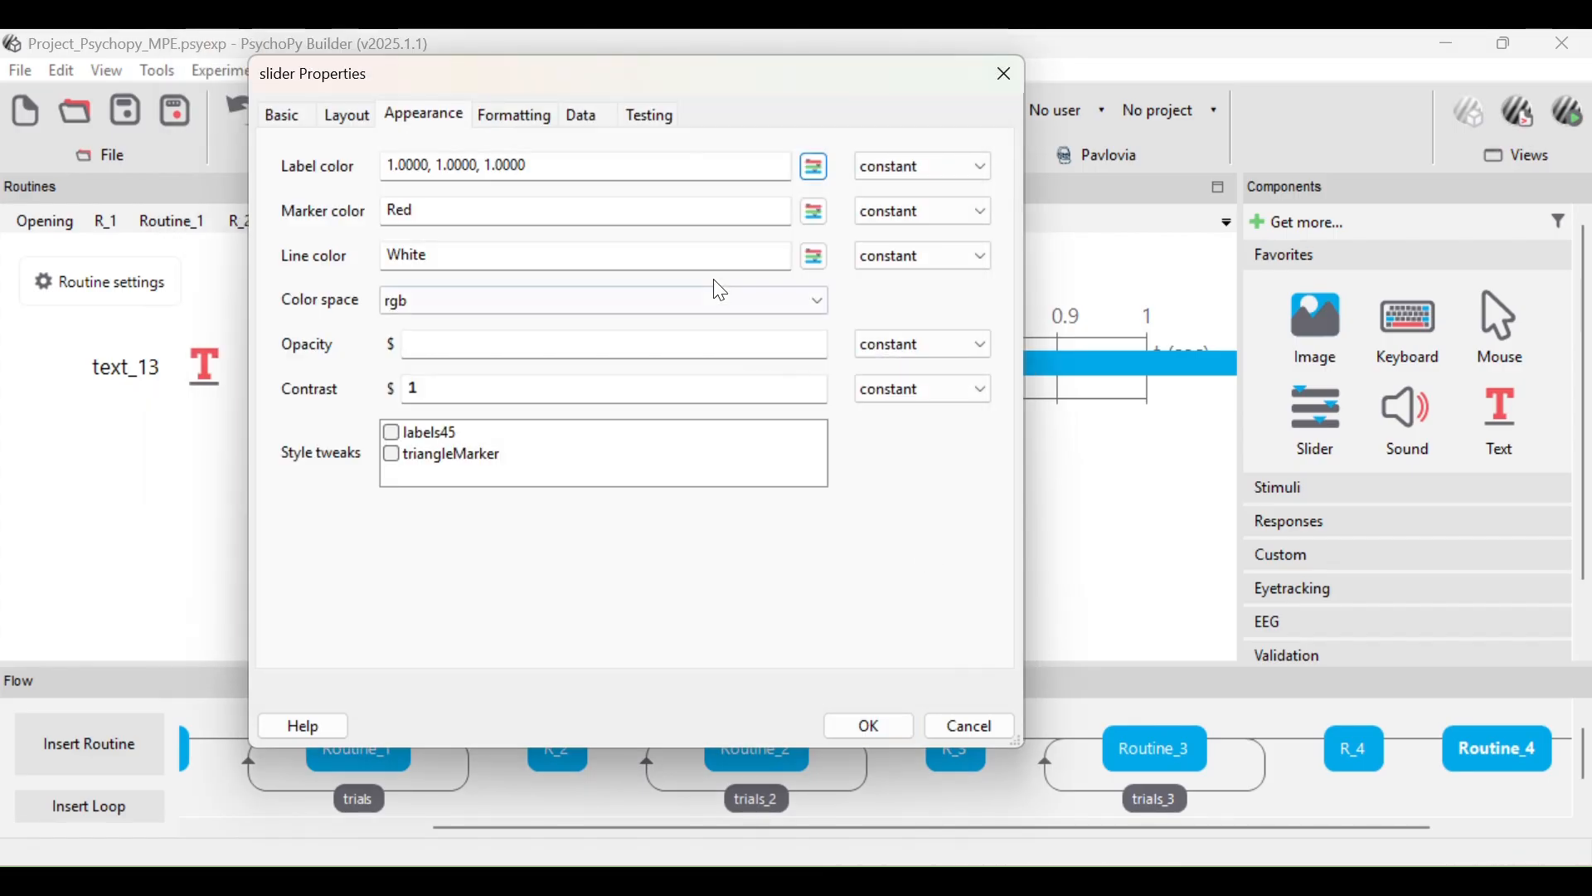
- Set the slider's marker color to chestnut from the named color list
{"action": "left_click", "coordinate": [814, 212]}
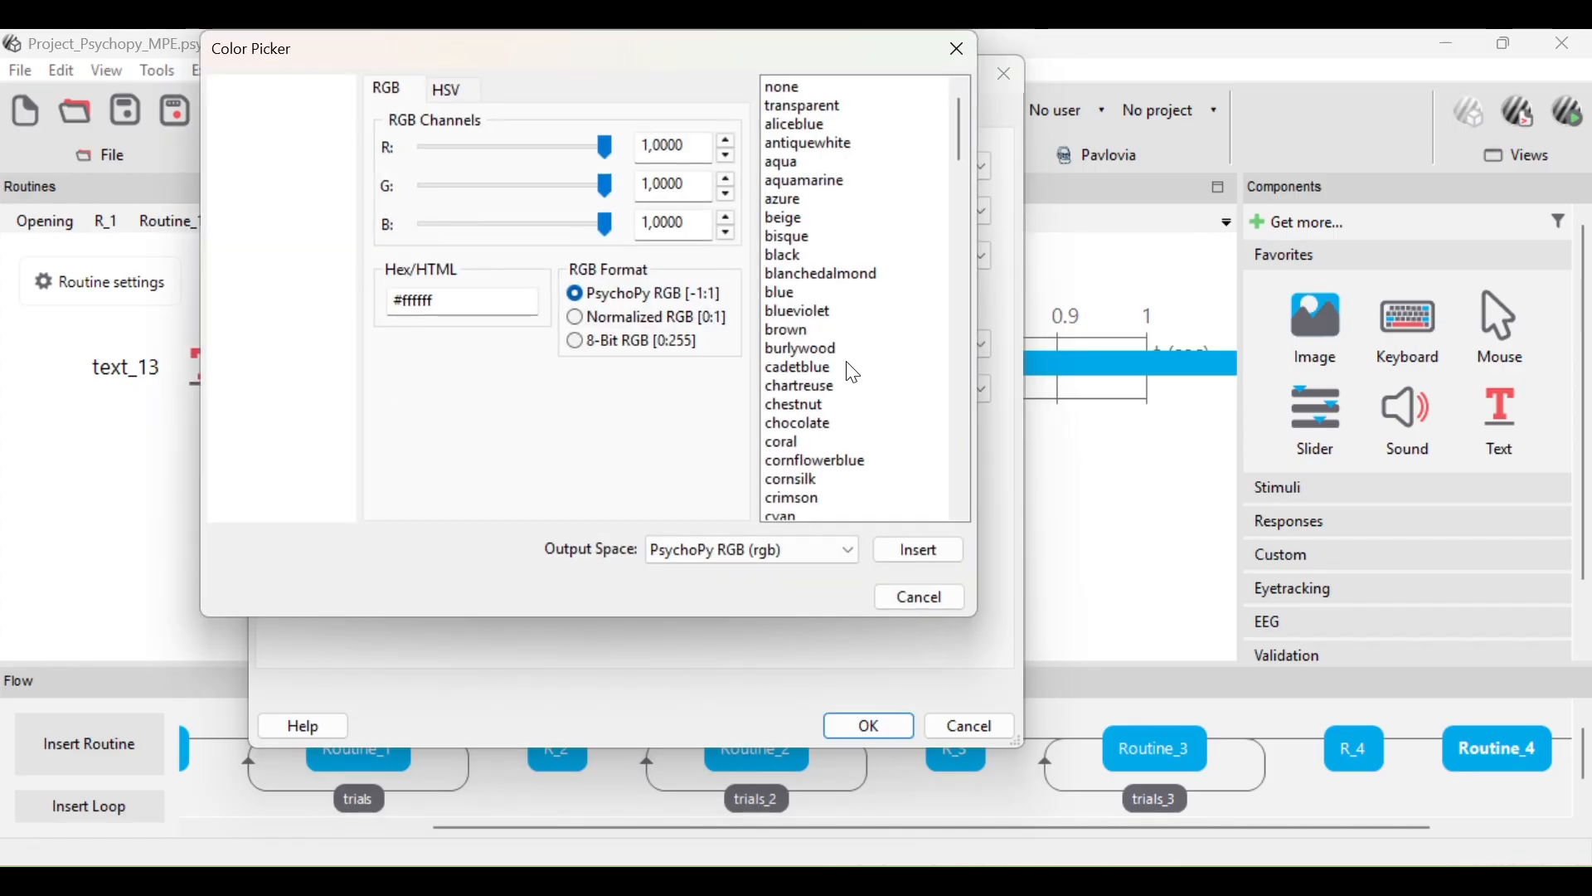
{"action": "scroll", "coordinate": [824, 345], "scroll_direction": "down", "scroll_amount": 1}
{"action": "left_click", "coordinate": [823, 345]}
{"action": "scroll", "coordinate": [832, 355], "scroll_direction": "down", "scroll_amount": 1}
{"action": "left_click", "coordinate": [825, 329]}
{"action": "left_click", "coordinate": [818, 366]}
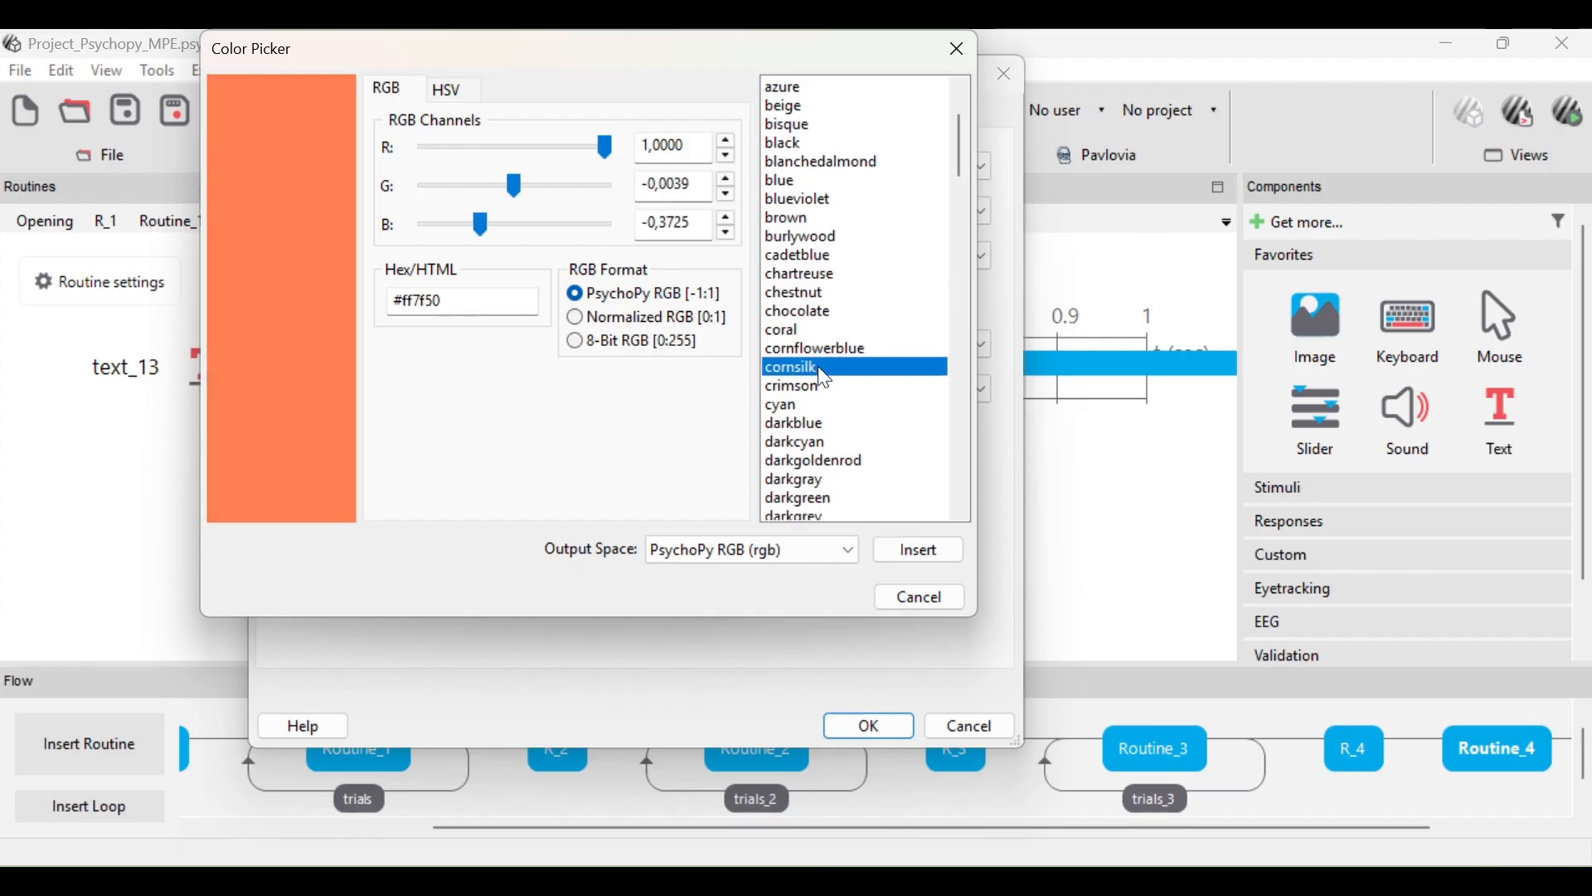
{"action": "left_click", "coordinate": [838, 307]}
{"action": "left_click", "coordinate": [836, 297]}
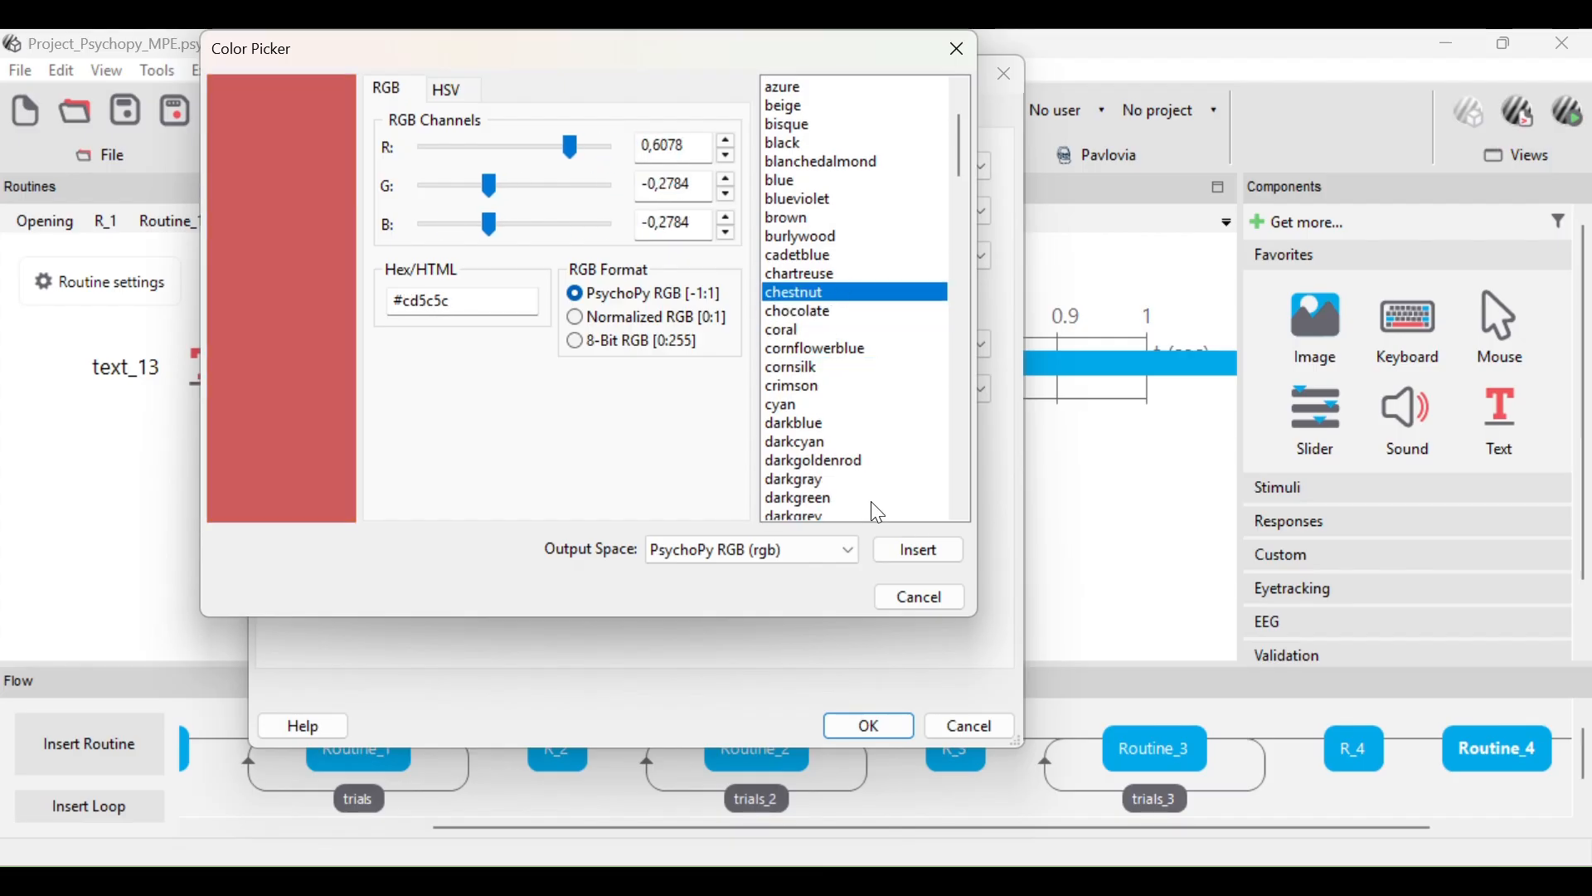
{"action": "left_click", "coordinate": [907, 549]}
- Set the slider labels' letter height to 0.03 and accept the slider component
{"action": "left_click", "coordinate": [518, 117]}
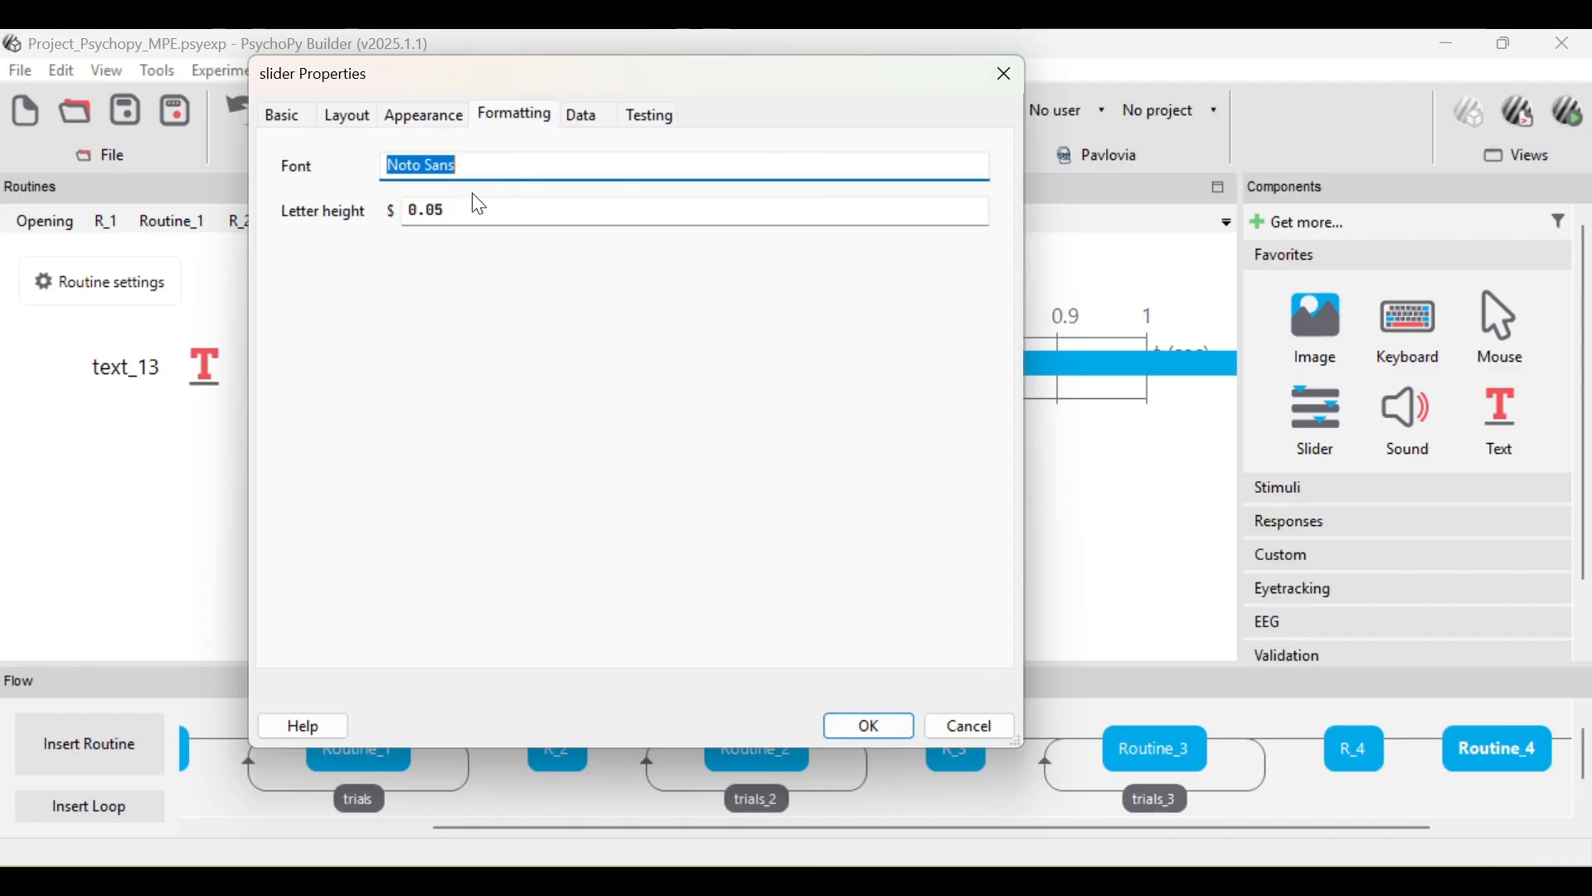
{"action": "left_click", "coordinate": [475, 209]}
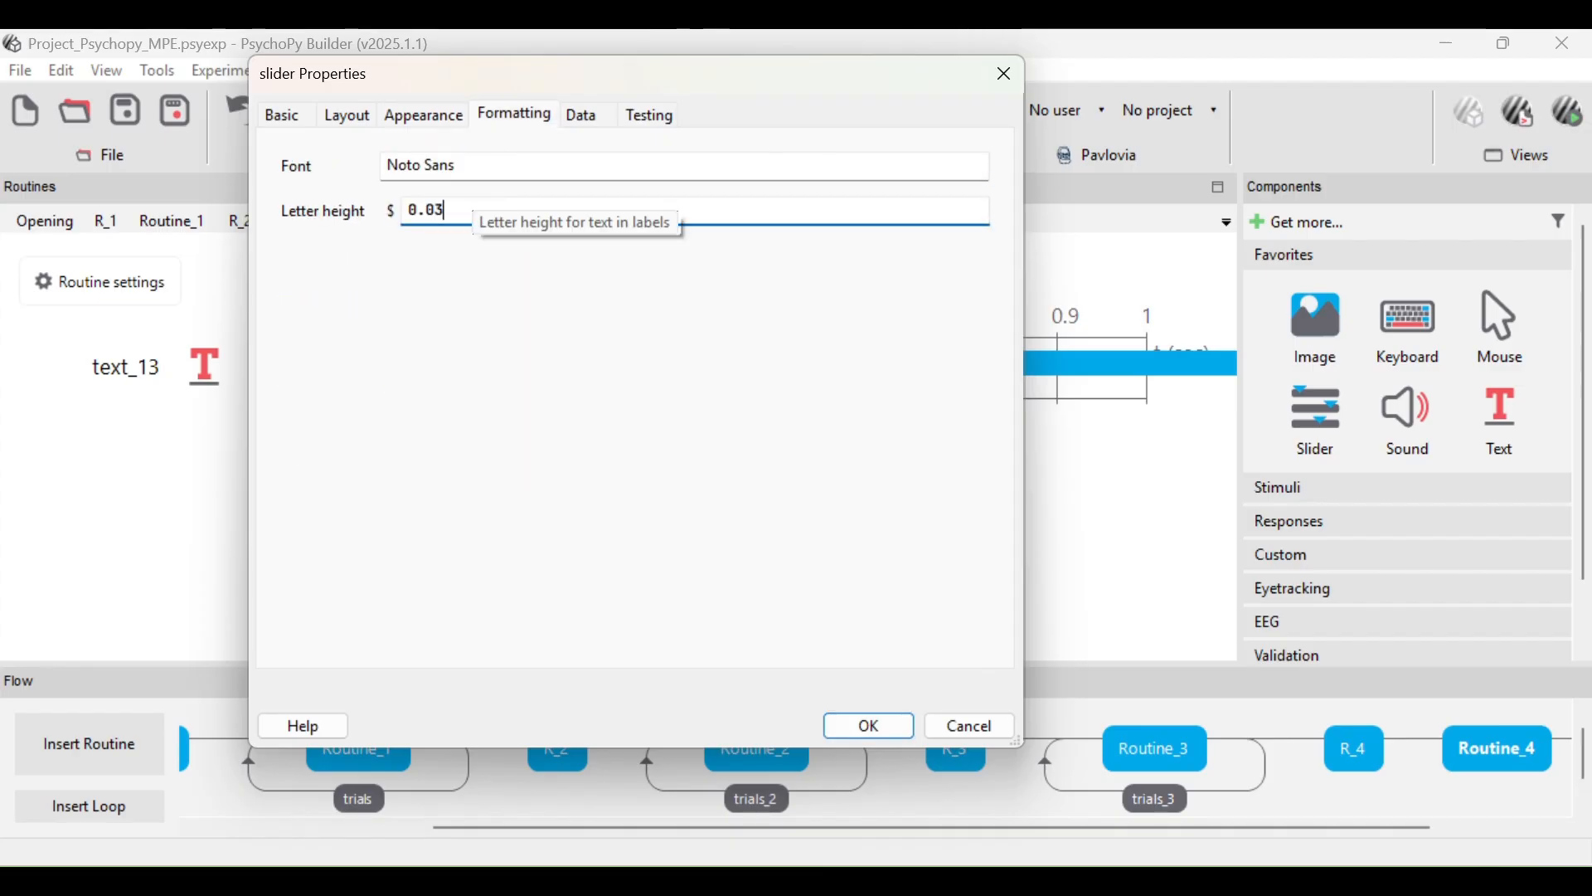
{"action": "left_click", "coordinate": [872, 724]}
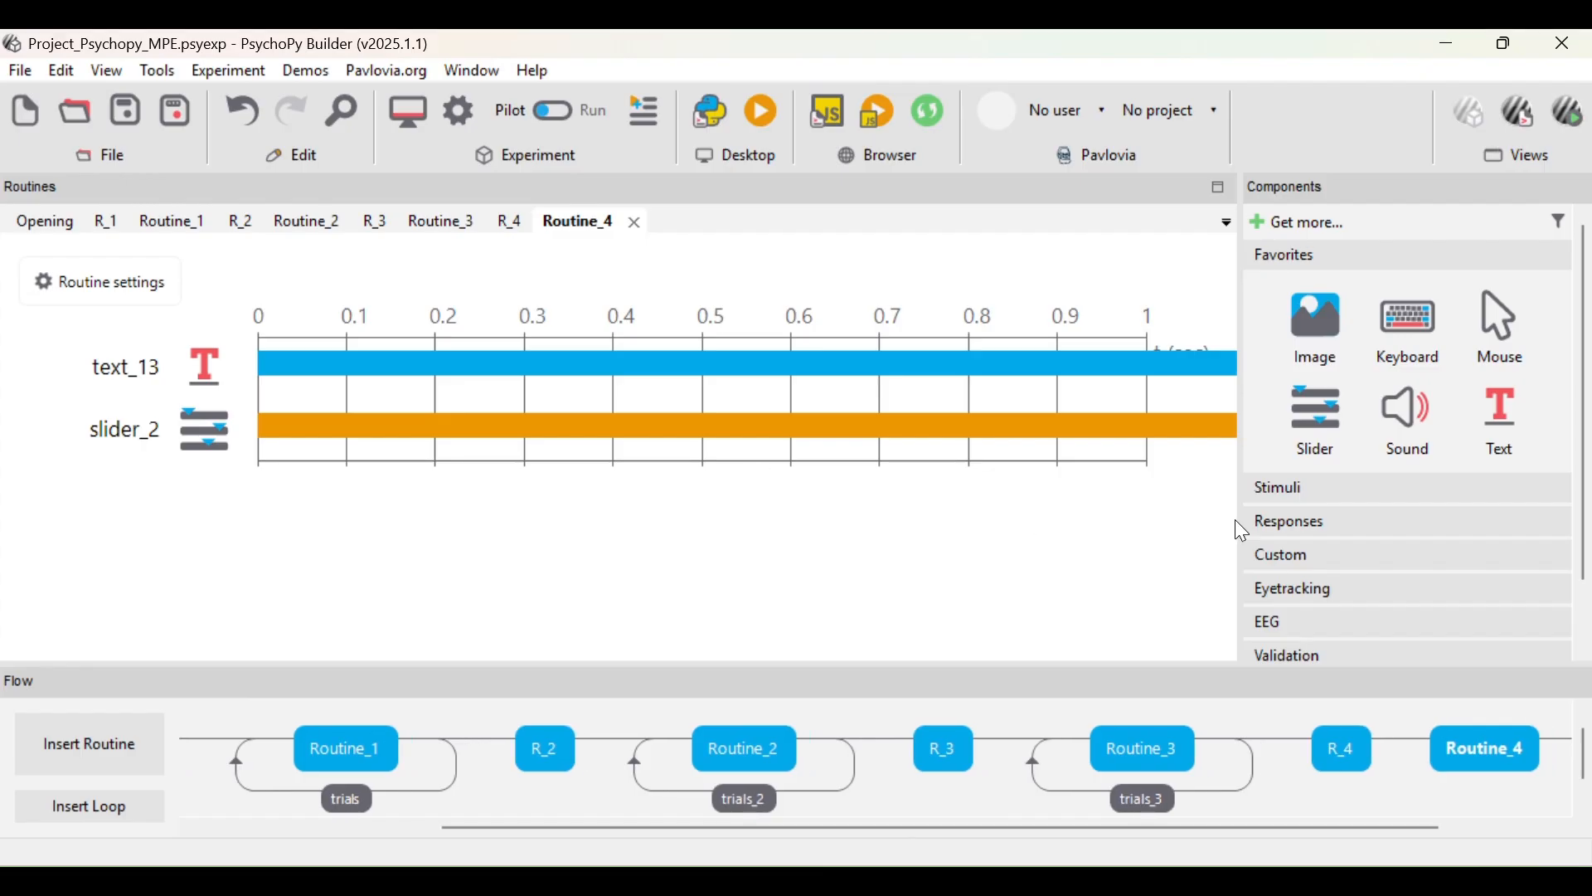
- Add a Movie component to Routine_4 and leave its stop duration blank
{"action": "left_click", "coordinate": [1317, 489]}
{"action": "scroll", "coordinate": [1368, 518], "scroll_direction": "down", "scroll_amount": 2}
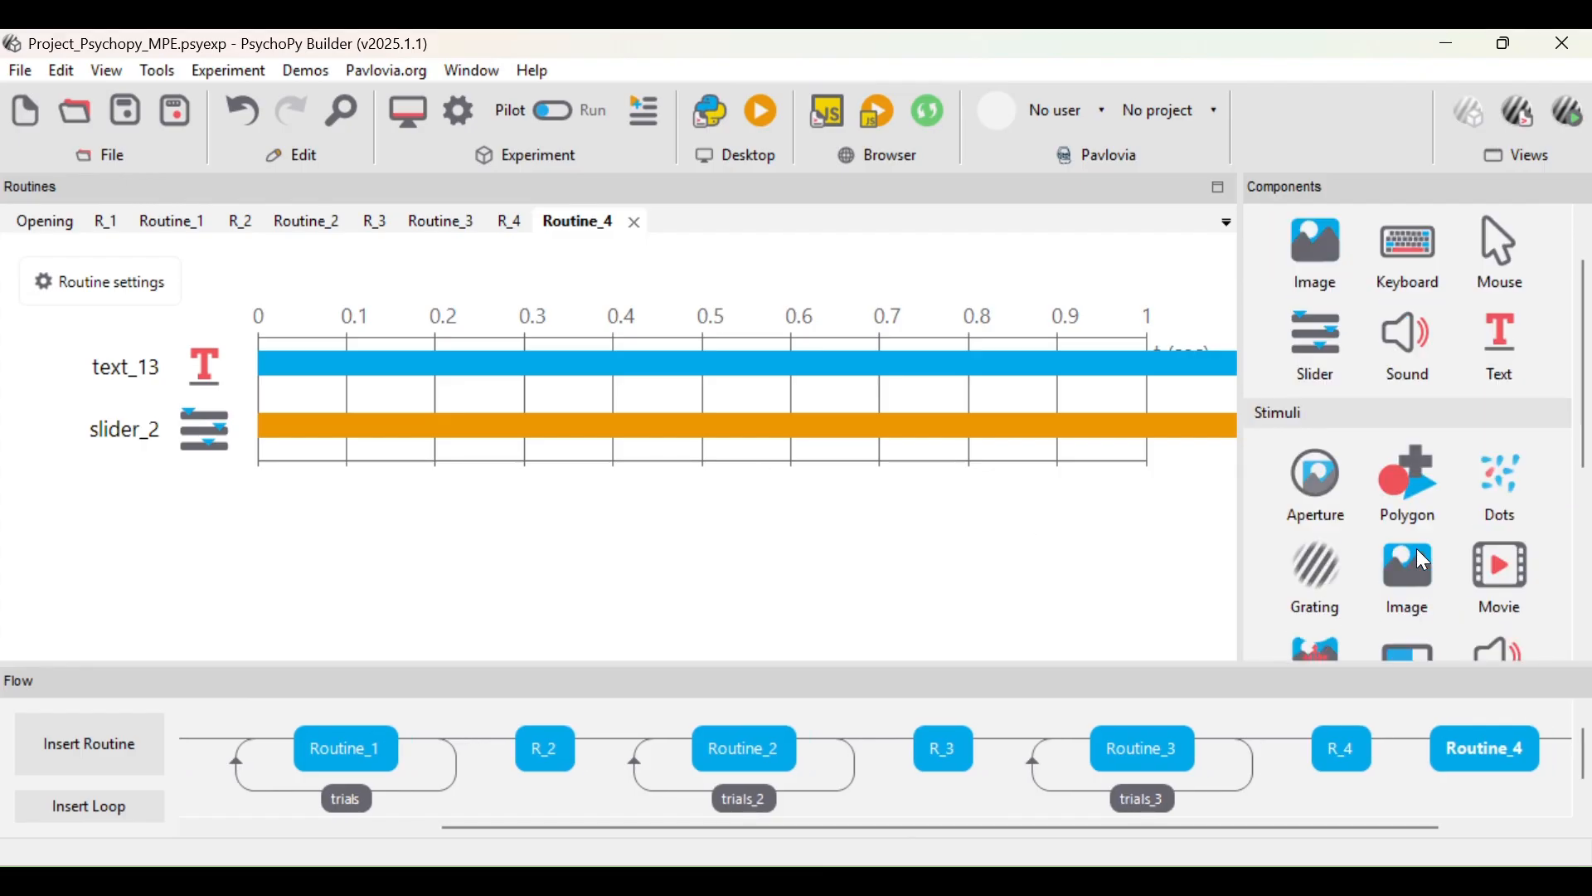
{"action": "left_click", "coordinate": [1520, 569]}
{"action": "left_click", "coordinate": [676, 314]}
{"action": "key", "text": "BackSpace"}
{"action": "key", "text": "BackSpace"}
{"action": "key", "text": "BackSpace"}
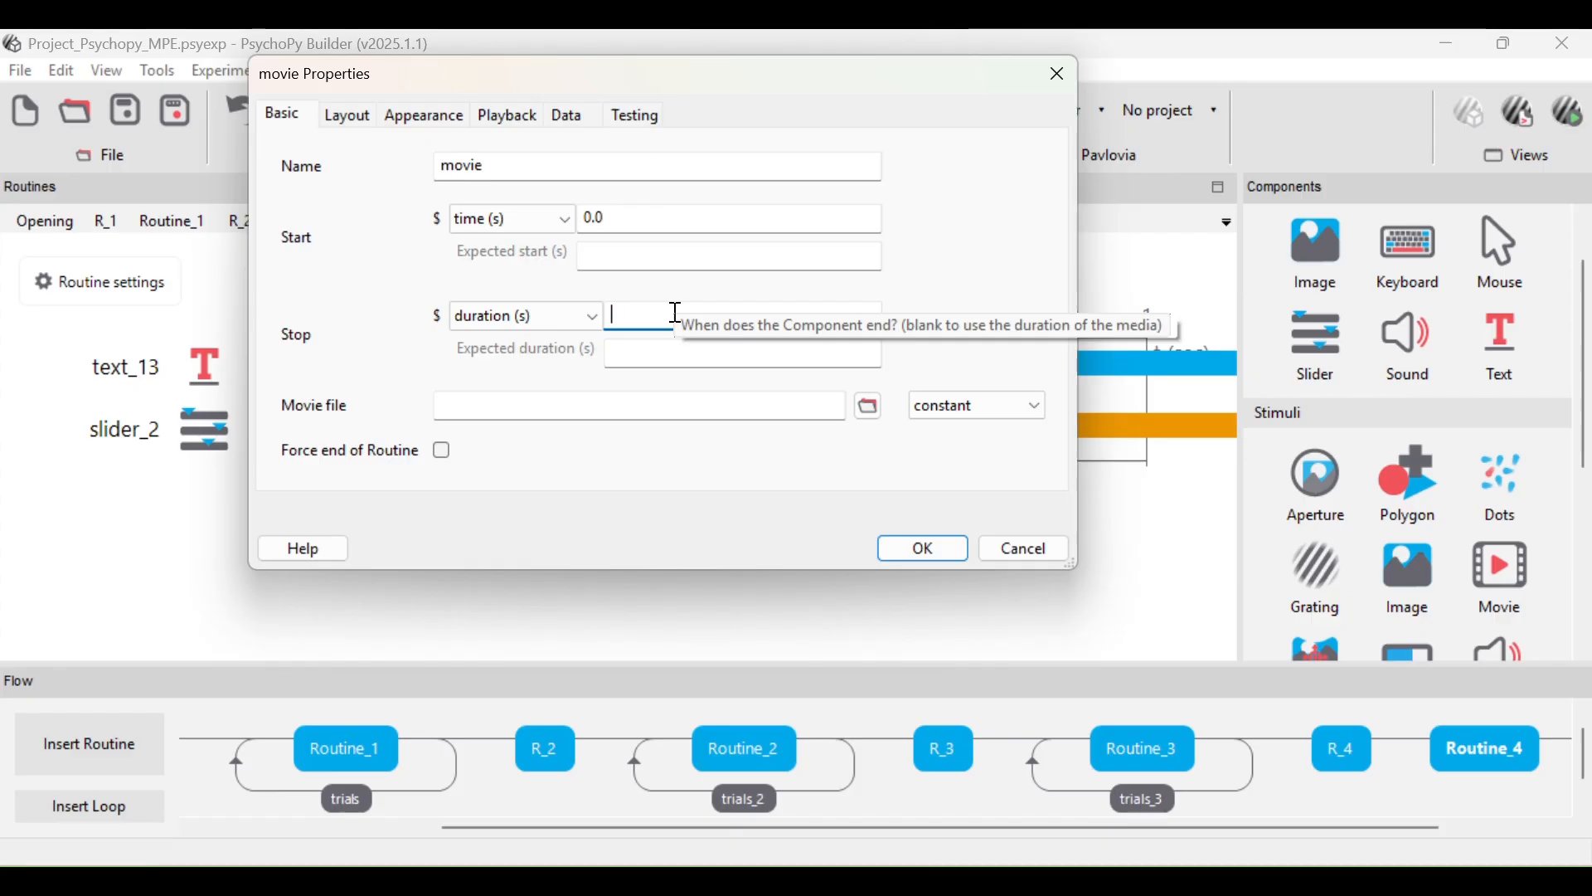
- Check the column header in the STIMULUS_VIDEO workbook and set the movie file to $VIDEO, set every repeat
{"action": "left_click", "coordinate": [632, 404]}
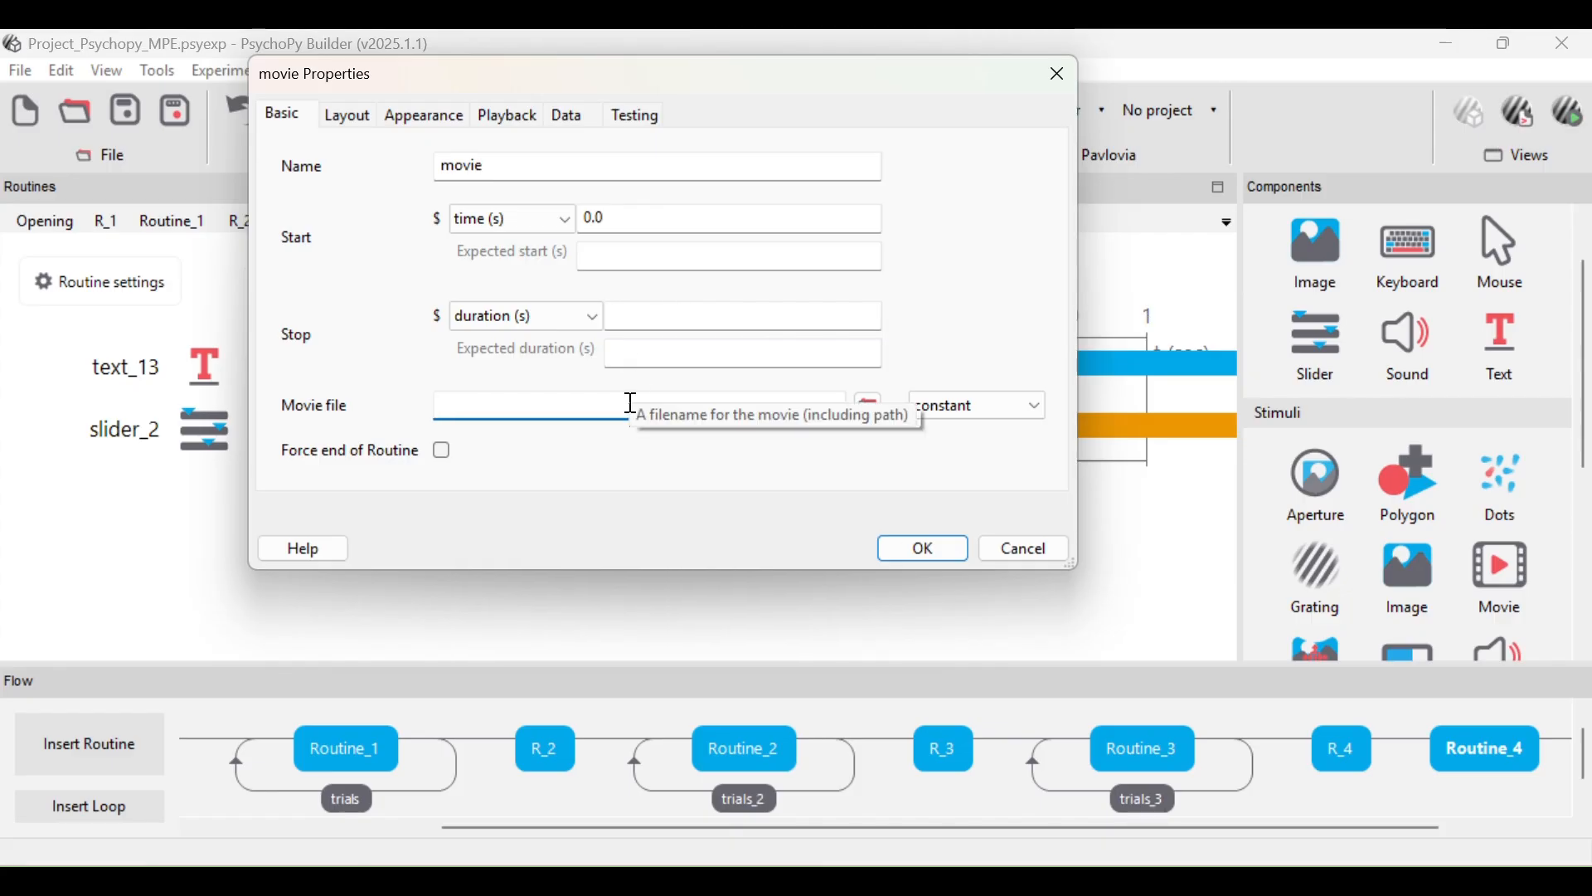
{"action": "type", "text": "$"}
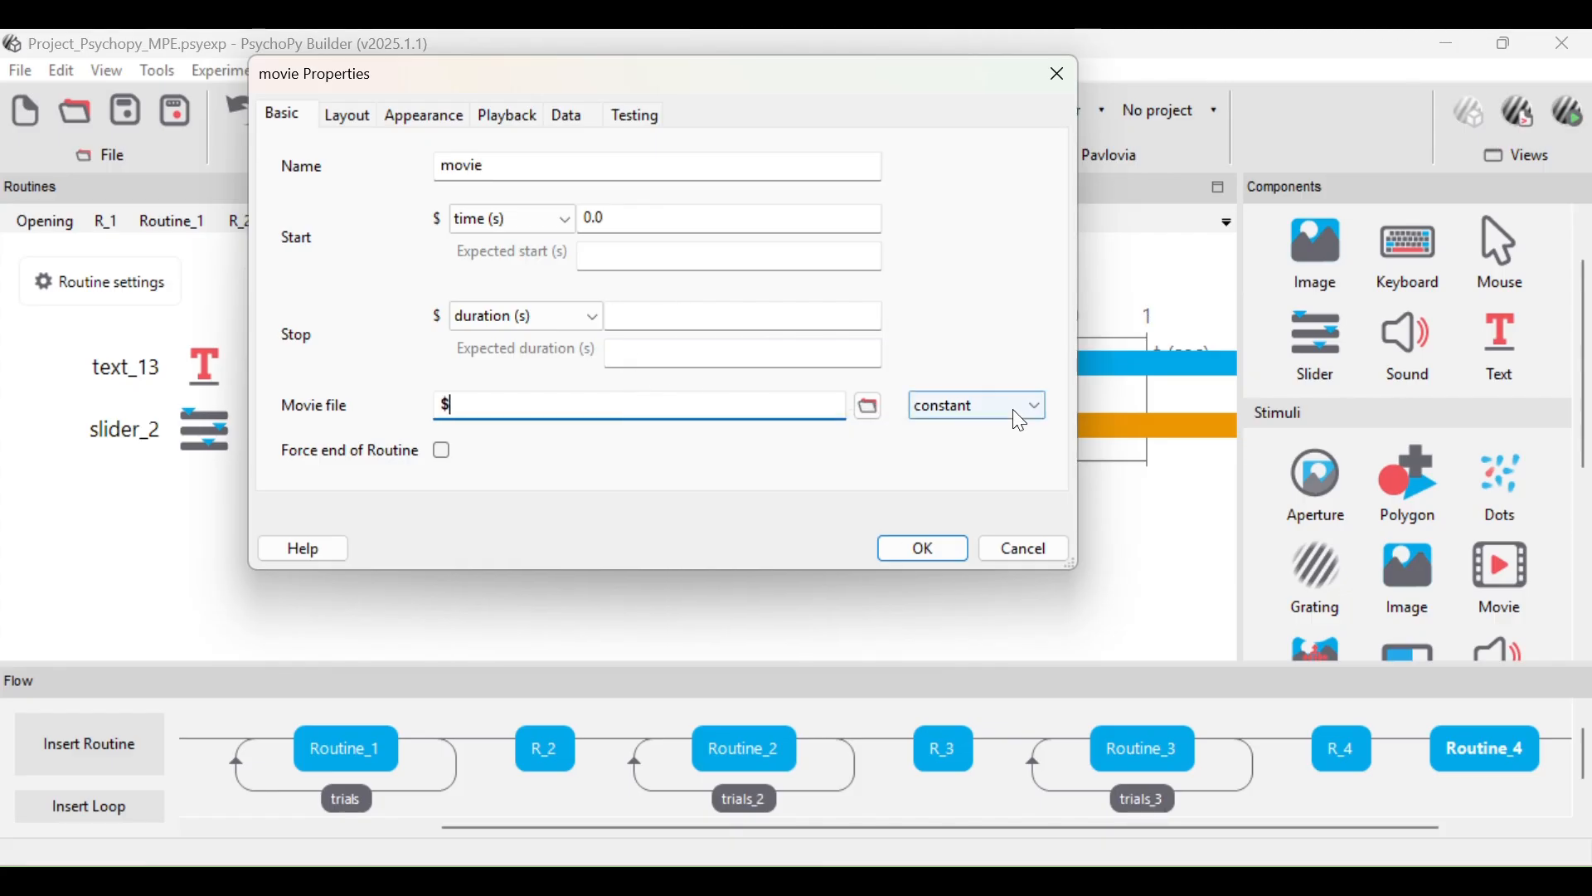
{"action": "left_click", "coordinate": [801, 886]}
{"action": "double_click", "coordinate": [634, 653]}
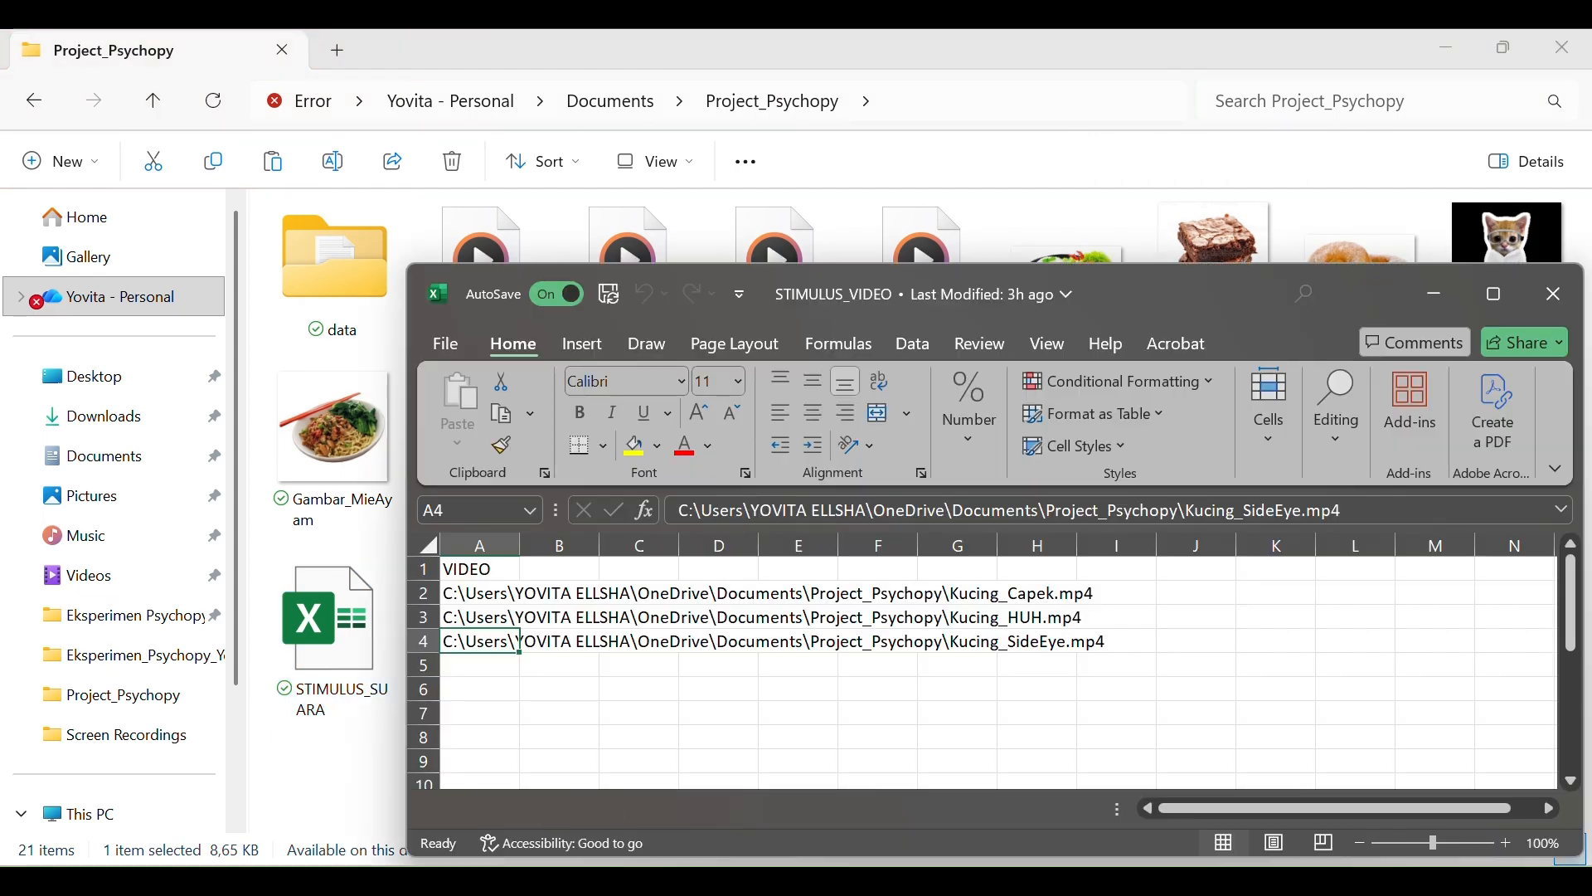
{"action": "left_click", "coordinate": [1555, 294]}
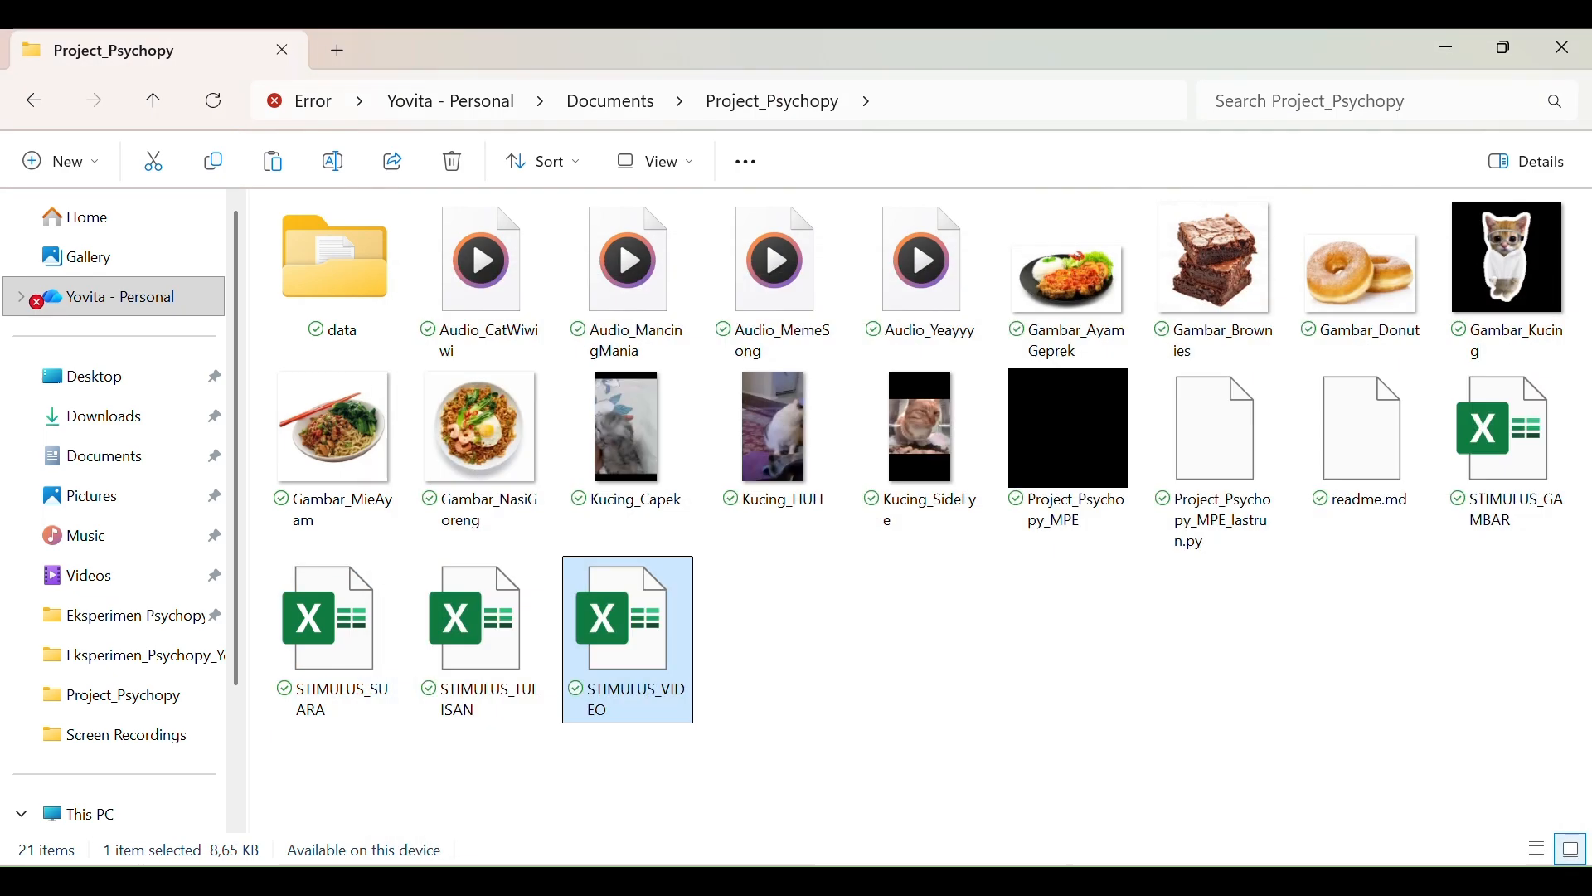
{"action": "mouse_move", "coordinate": [1075, 796]}
{"action": "left_click", "coordinate": [1196, 795]}
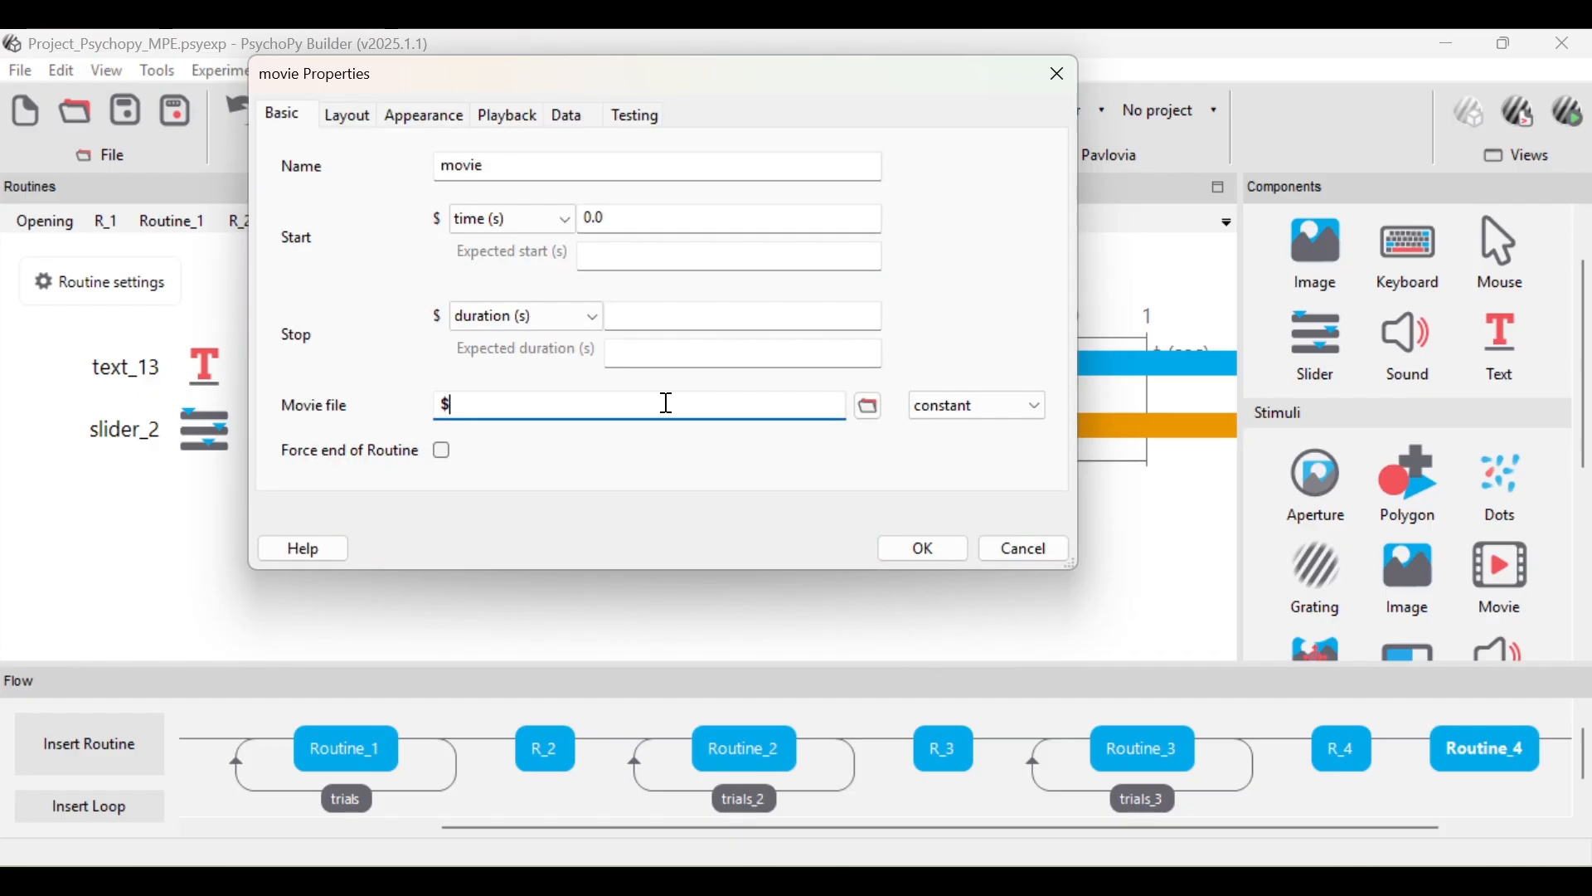
{"action": "type", "text": "VIDEO"}
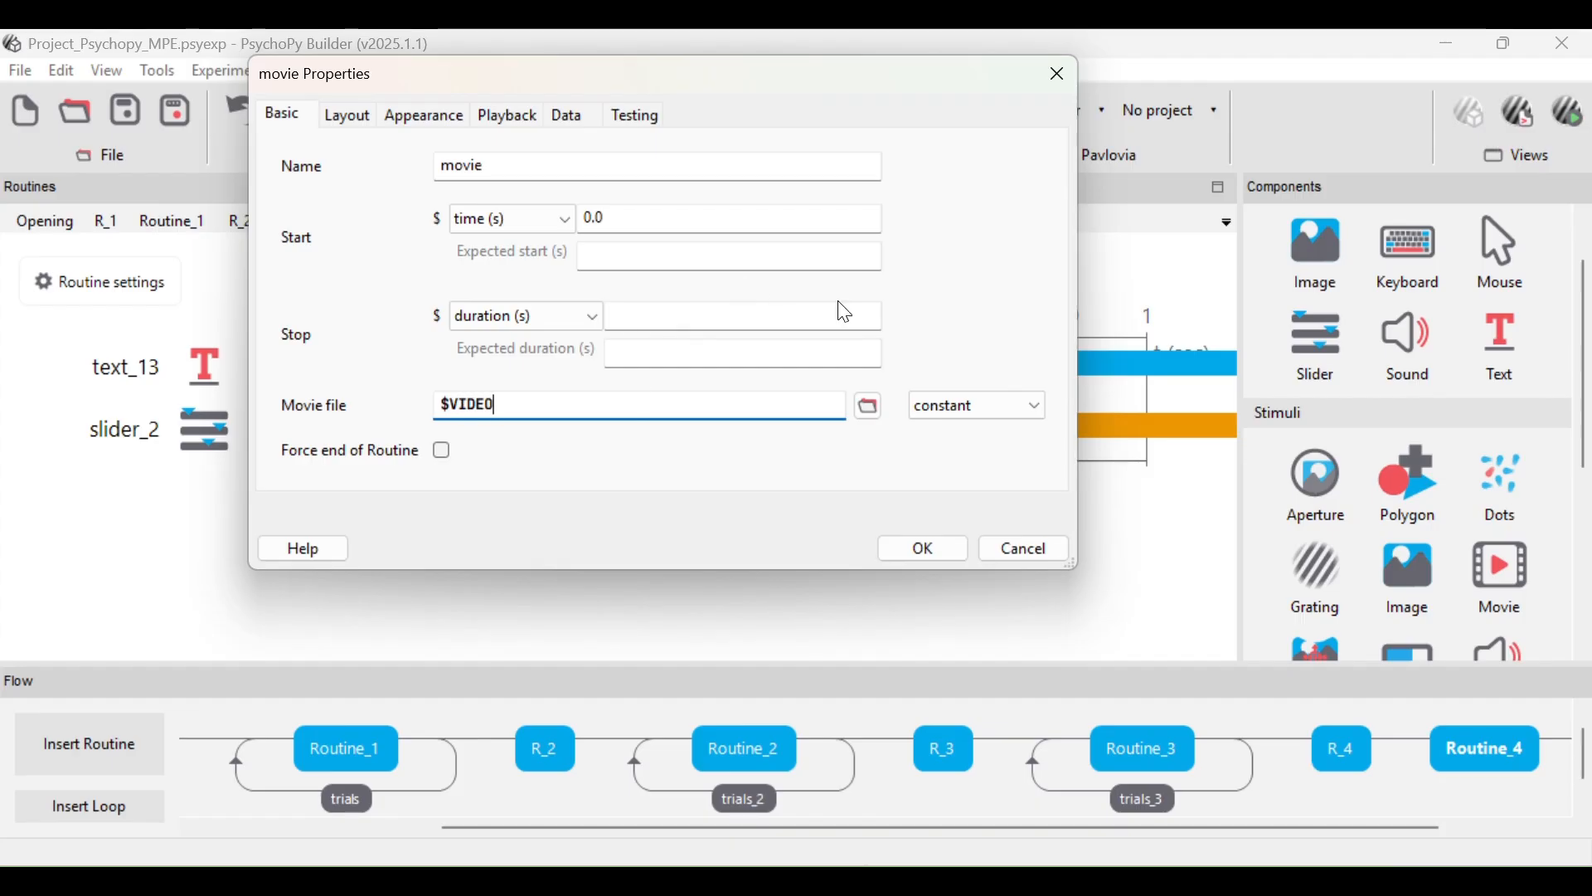
{"action": "left_click", "coordinate": [1017, 406]}
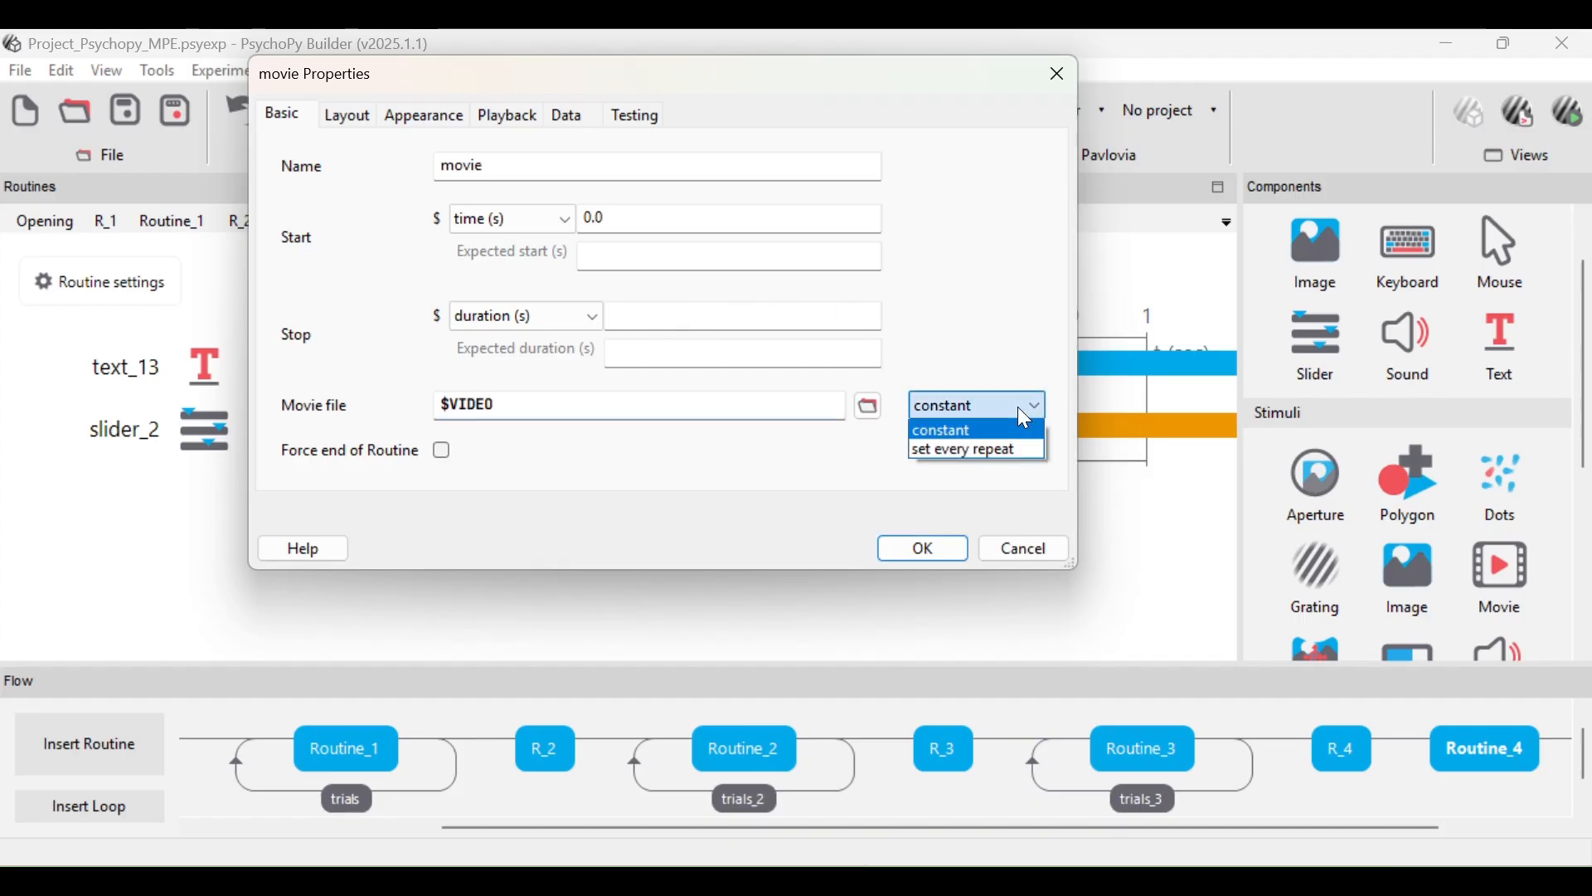
{"action": "left_click", "coordinate": [1002, 451]}
- Set the movie's size to (0.4, 0.6)
{"action": "left_click", "coordinate": [352, 117]}
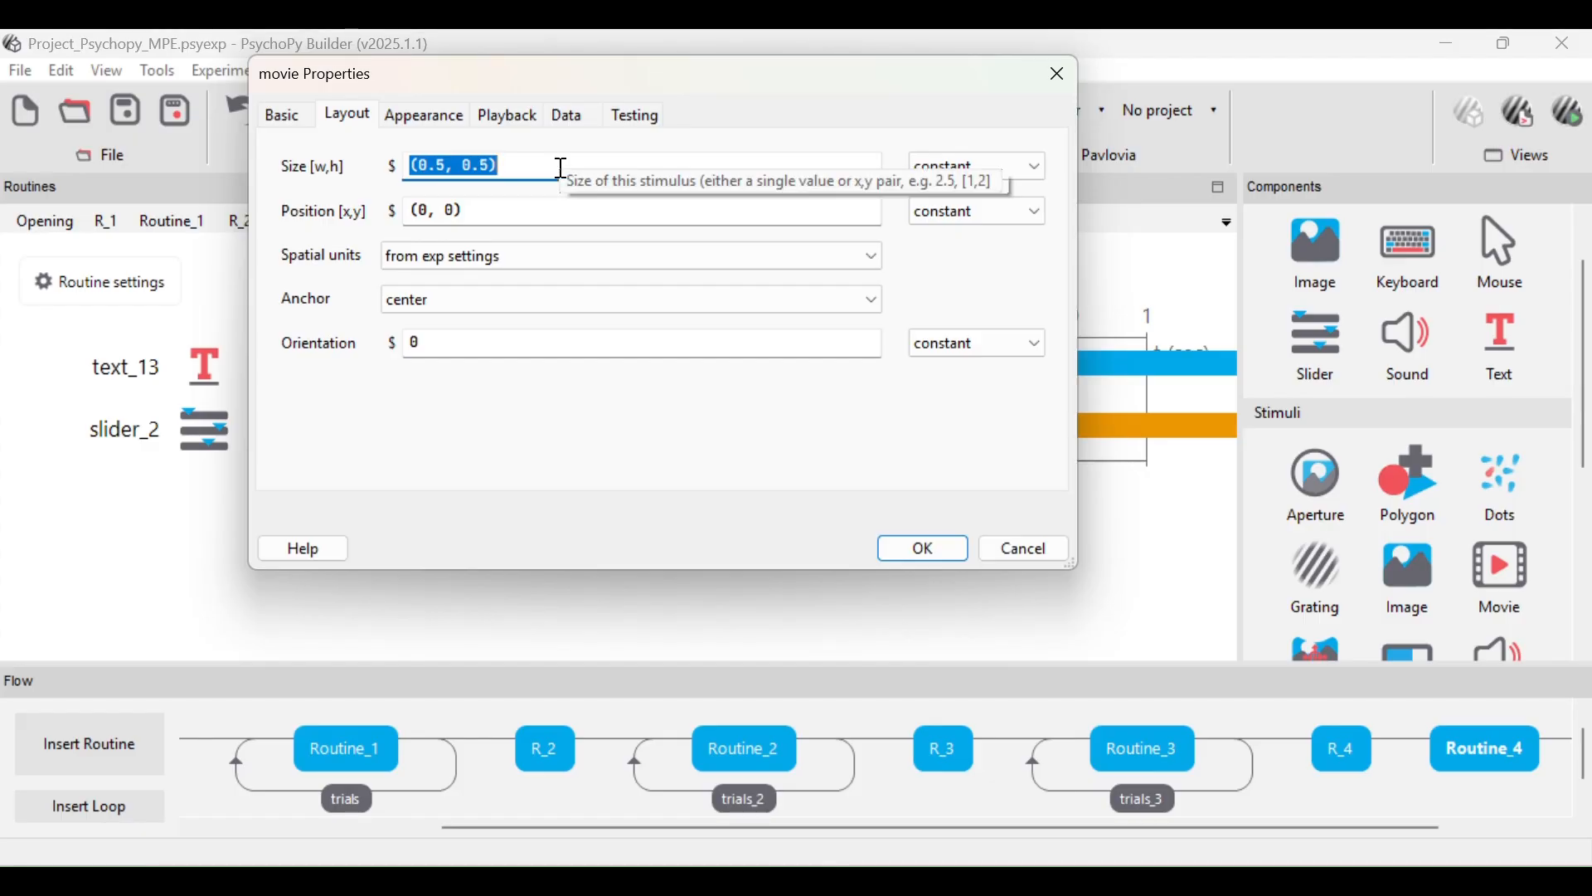
{"action": "left_click", "coordinate": [441, 158]}
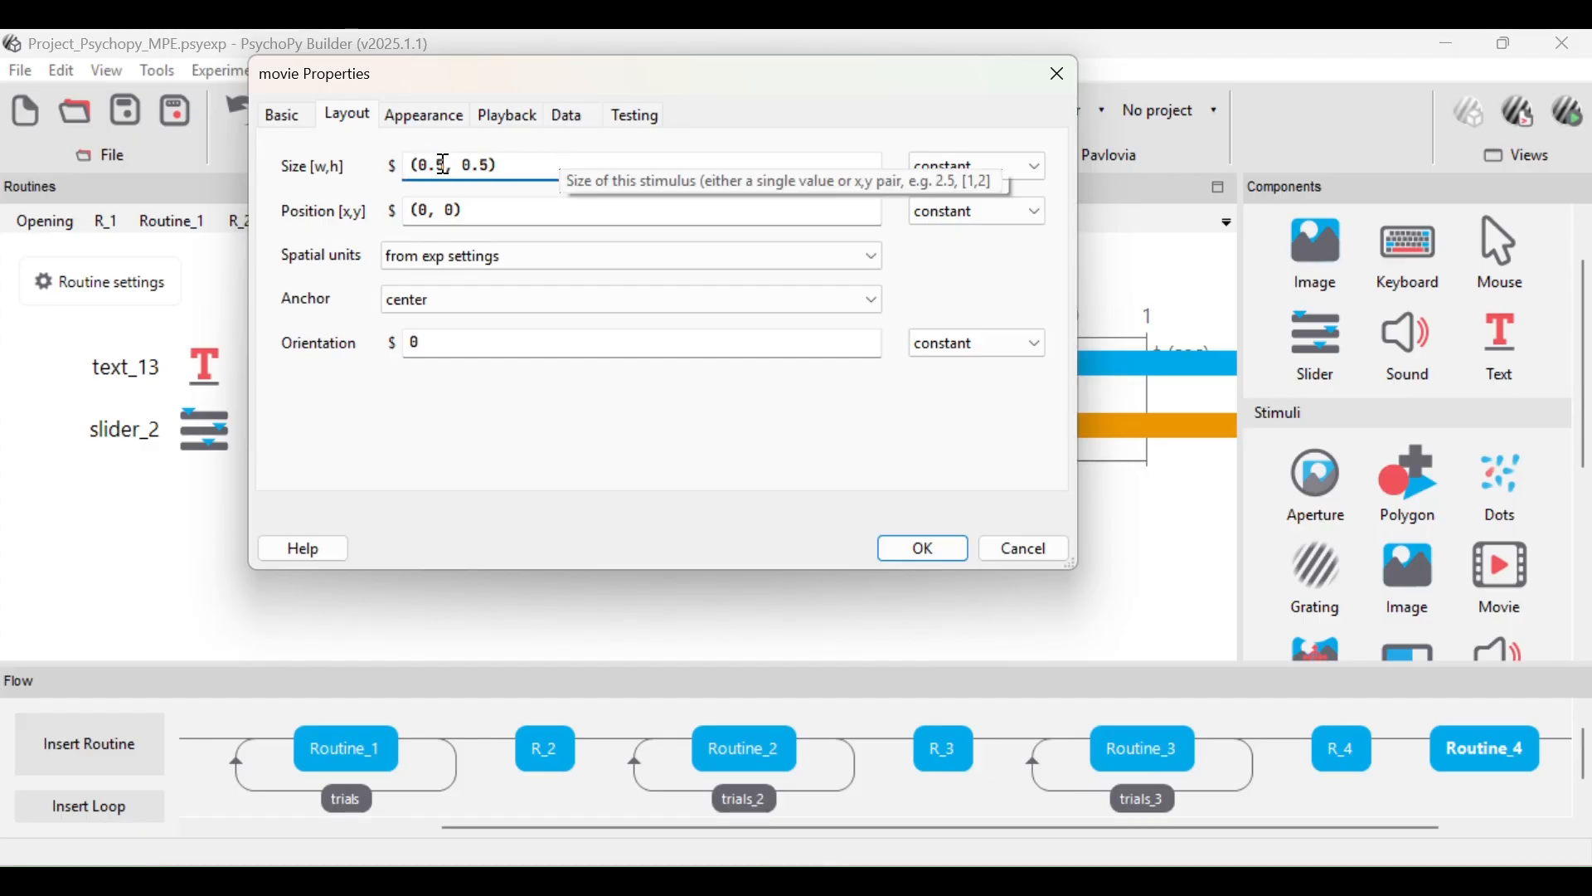
{"action": "key", "text": "BackSpace"}
{"action": "type", "text": "4"}
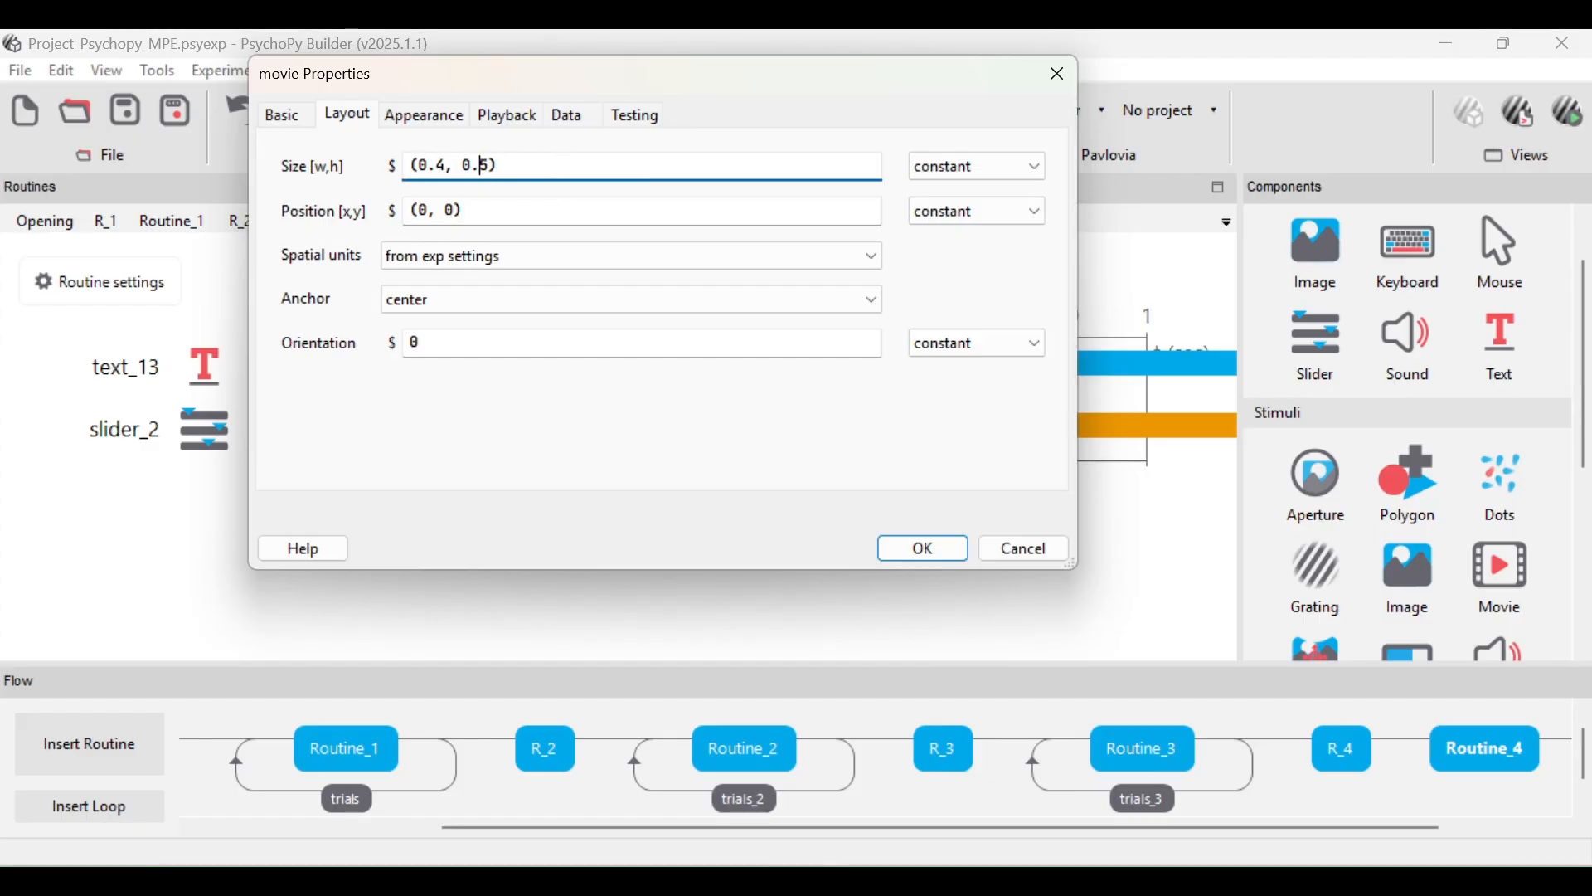
{"action": "left_click", "coordinate": [492, 166]}
{"action": "key", "text": "BackSpace"}
{"action": "type", "text": "6"}
- Review the movie's appearance, playback, data and testing settings and accept the component
{"action": "left_click", "coordinate": [441, 123]}
{"action": "left_click", "coordinate": [508, 119]}
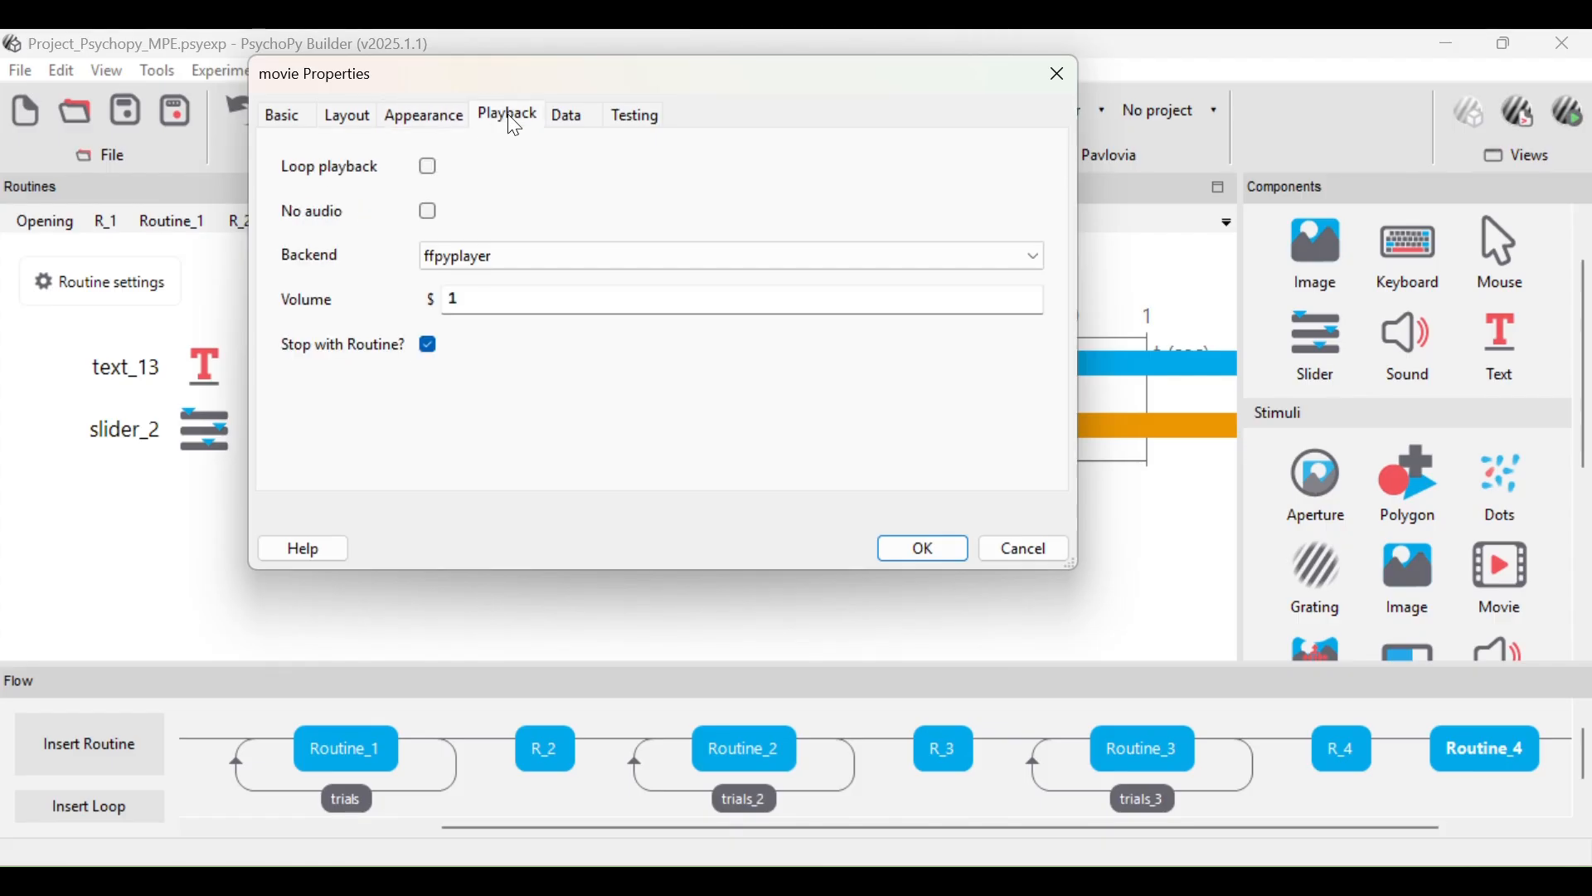
{"action": "left_click", "coordinate": [572, 116]}
{"action": "left_click", "coordinate": [635, 115]}
{"action": "left_click", "coordinate": [282, 114]}
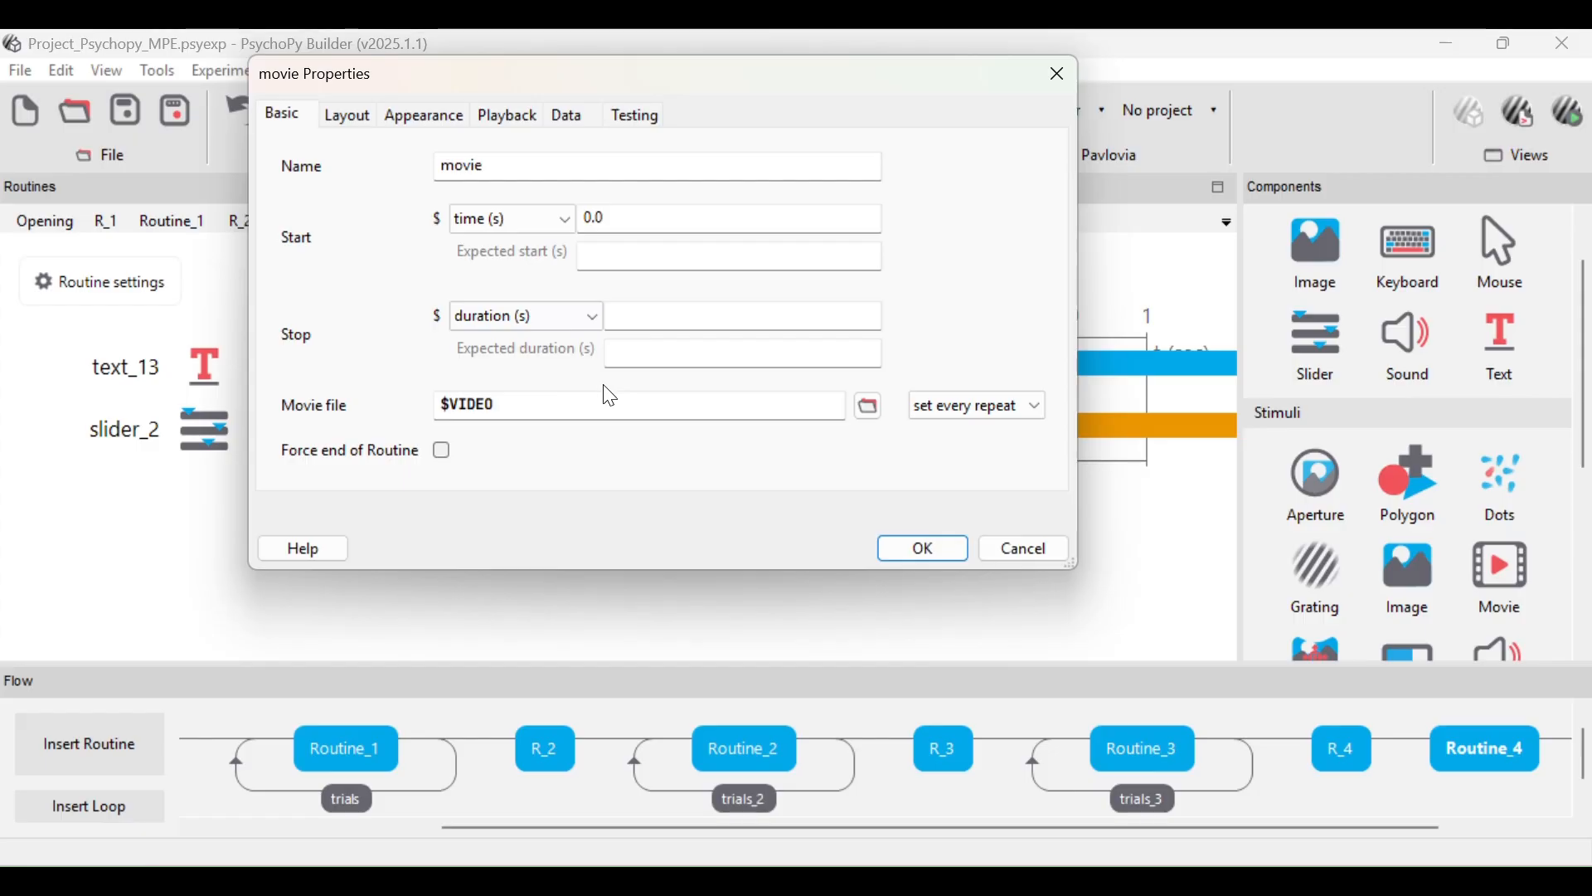
{"action": "left_click", "coordinate": [925, 550]}
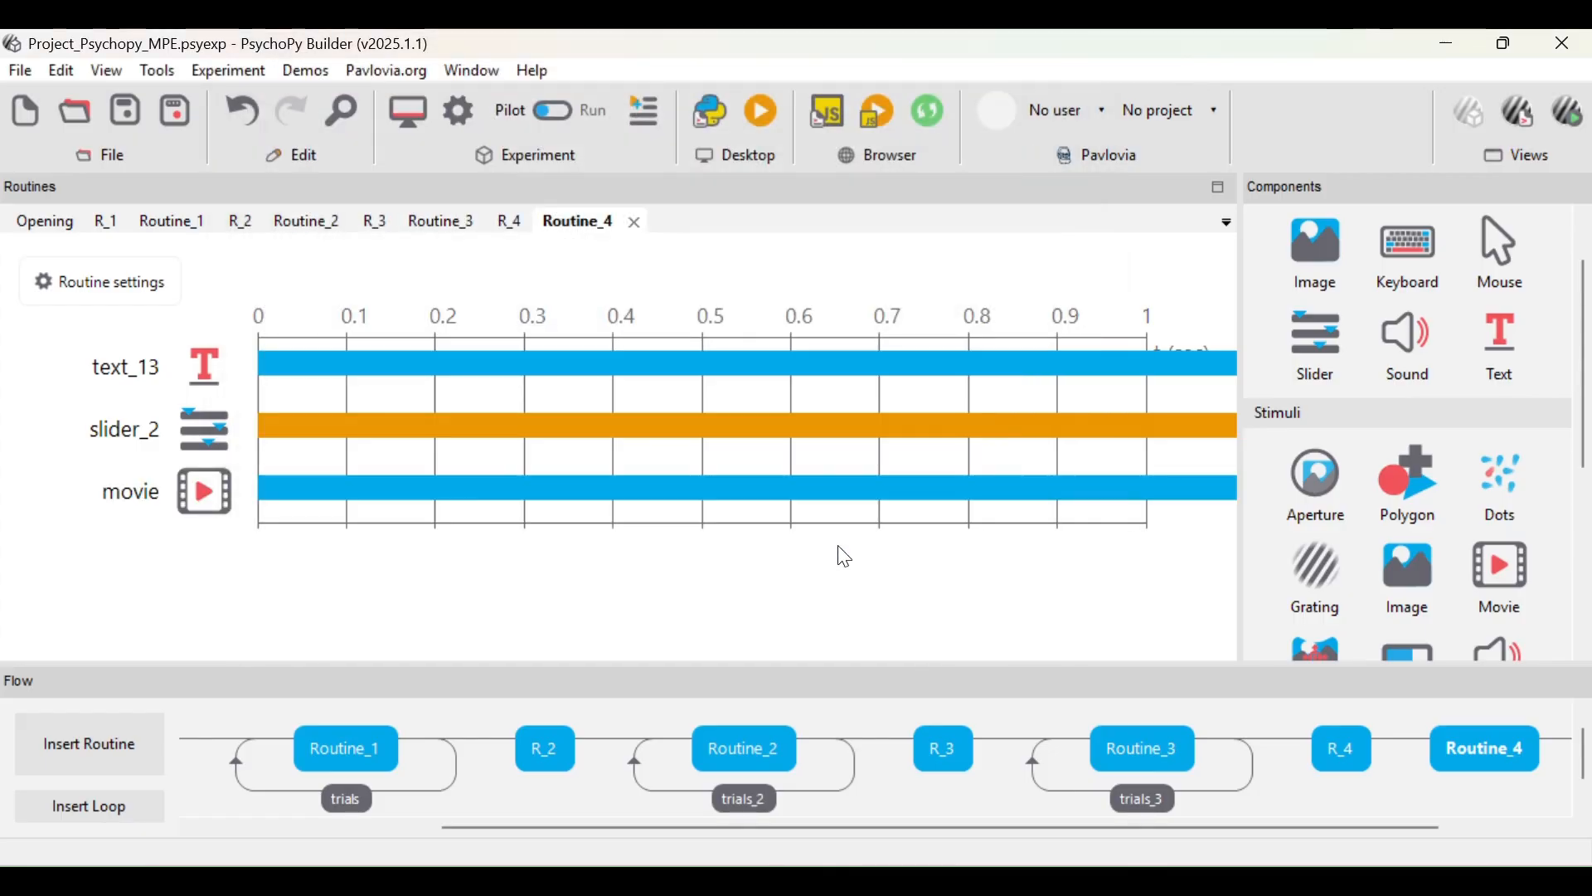
- Insert a loop around Routine_4 in the flow with 1 repeat
{"action": "left_click", "coordinate": [133, 808]}
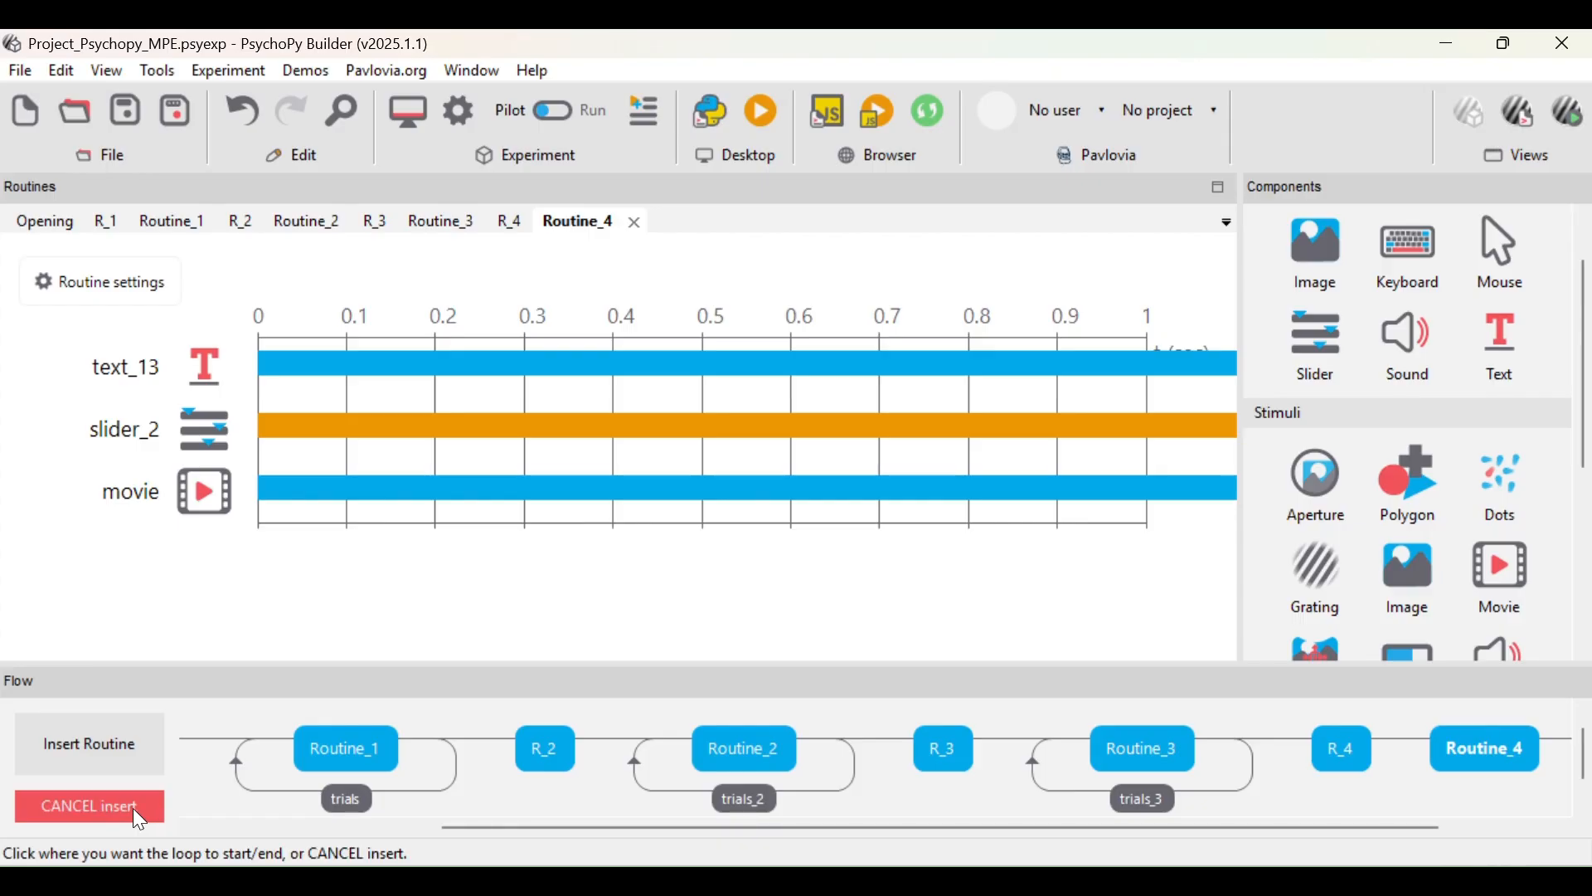
{"action": "left_click", "coordinate": [1396, 736]}
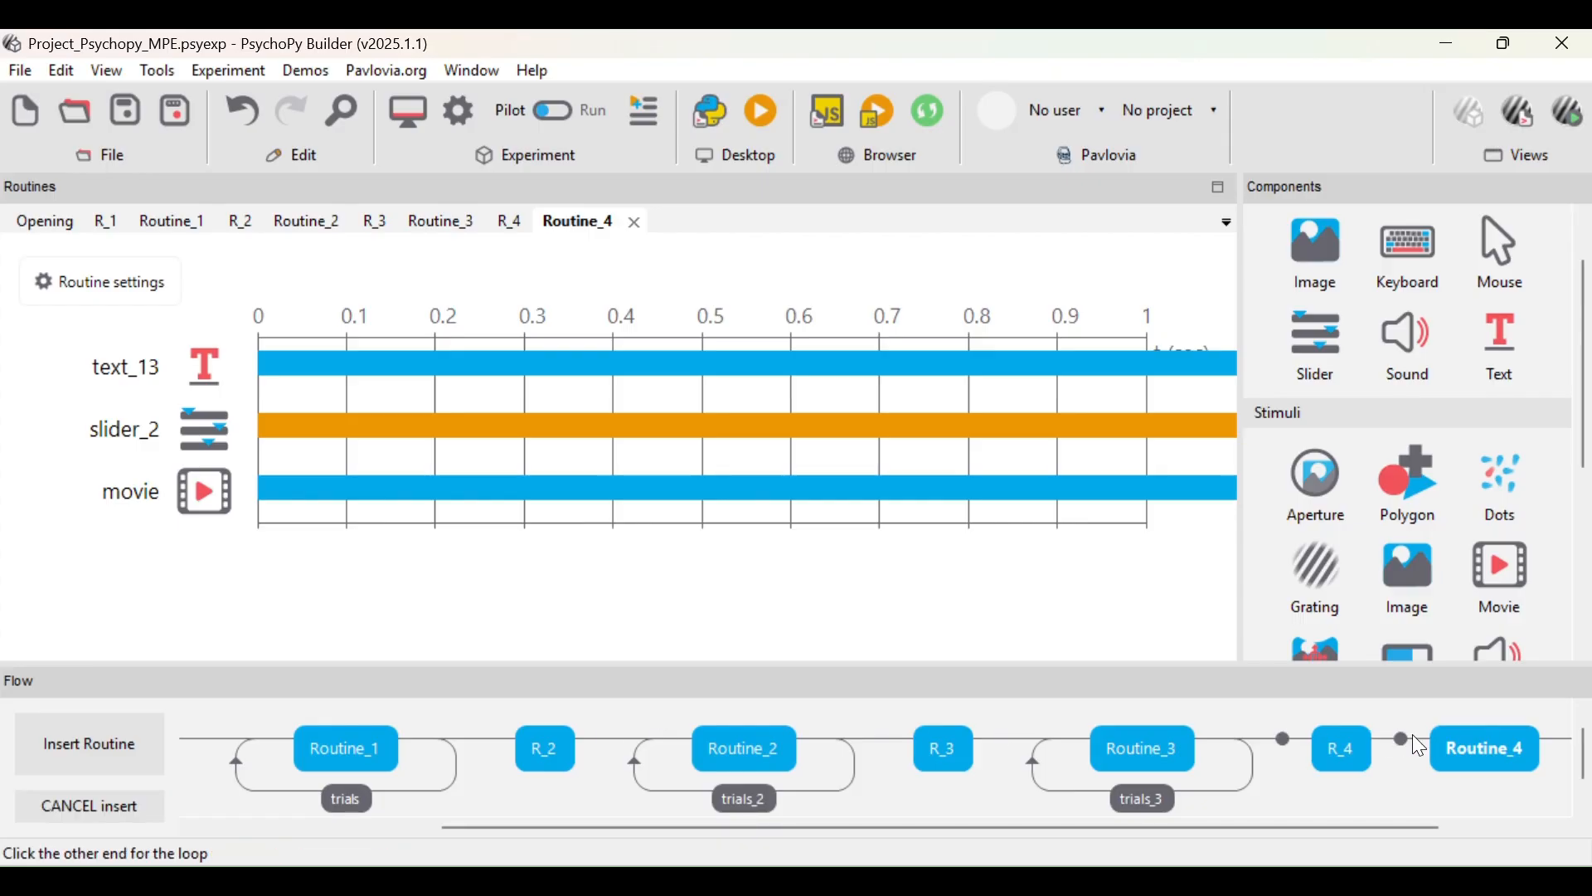
{"action": "left_click", "coordinate": [1566, 738]}
{"action": "left_click", "coordinate": [539, 286]}
{"action": "key", "text": "BackSpace"}
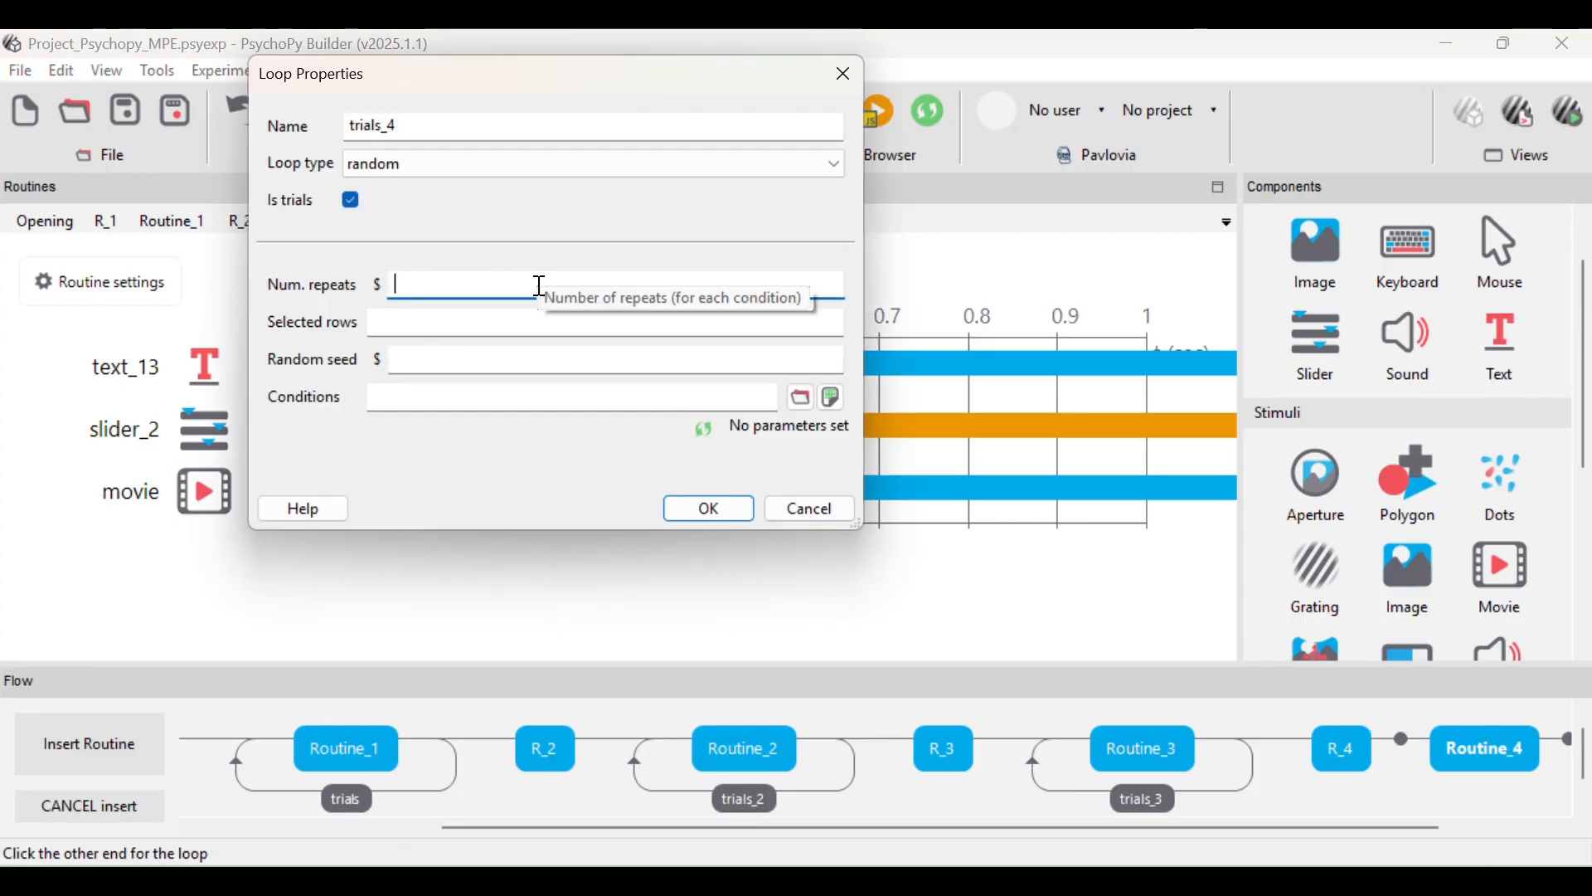
{"action": "type", "text": "1"}
- Load STIMULUS_VIDEO as the new loop's conditions file and accept the loop
{"action": "left_click", "coordinate": [801, 397]}
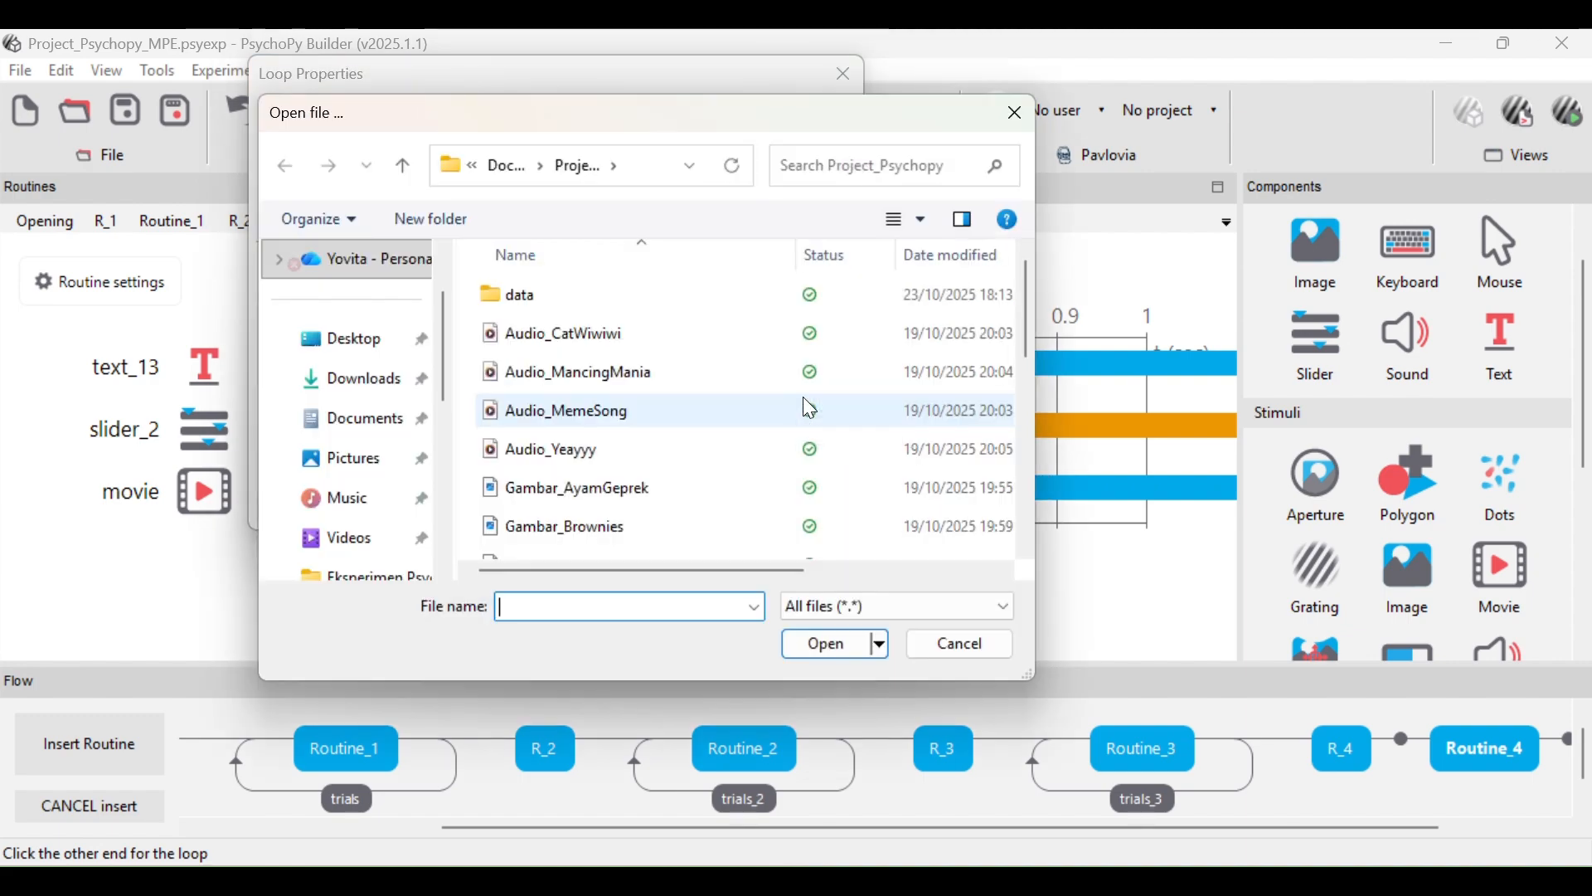
{"action": "scroll", "coordinate": [746, 423], "scroll_direction": "down", "scroll_amount": 5}
{"action": "left_click", "coordinate": [612, 541]}
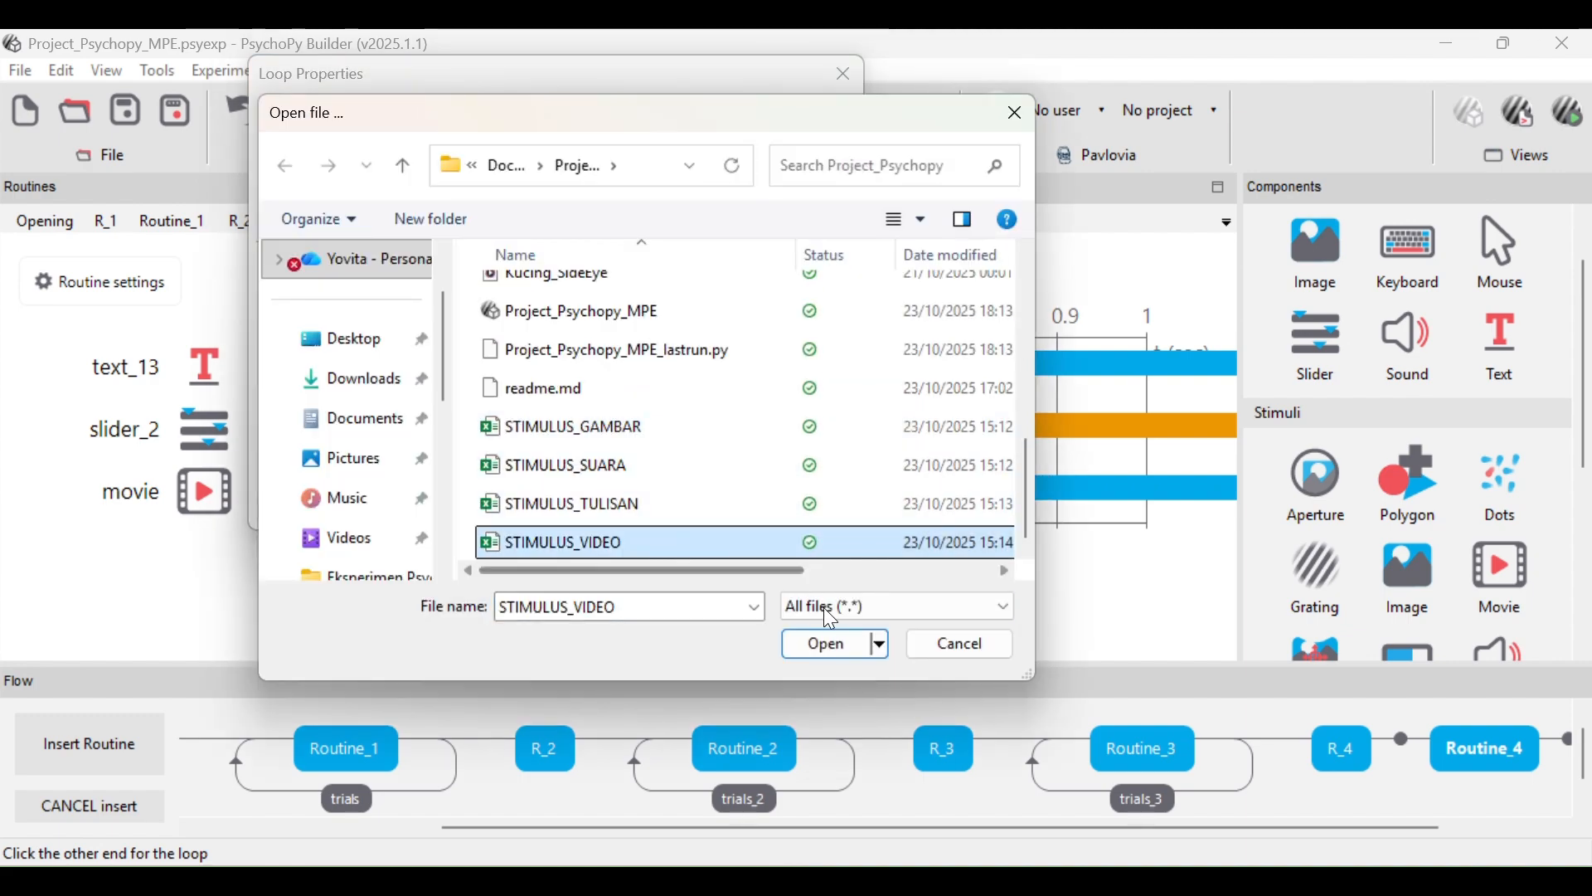
{"action": "left_click", "coordinate": [845, 648]}
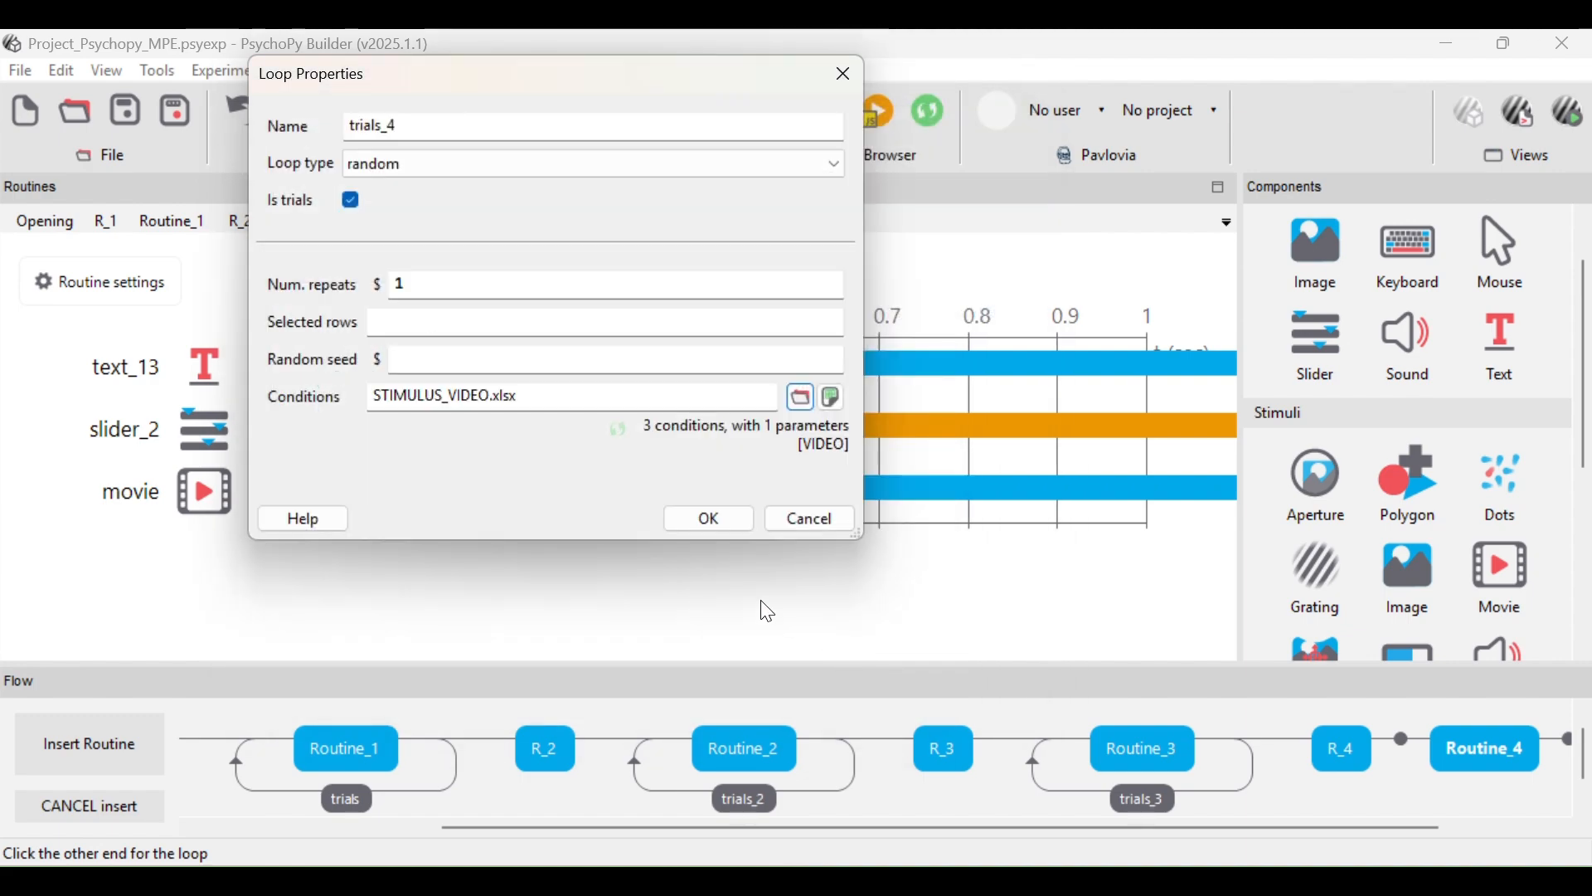
{"action": "left_click", "coordinate": [708, 519]}
- Show the Opening routine and start a pilot run of the experiment with the default participant and session 001
{"action": "scroll", "coordinate": [788, 783], "scroll_direction": "down", "scroll_amount": 3}
{"action": "scroll", "coordinate": [784, 781], "scroll_direction": "up", "scroll_amount": 5}
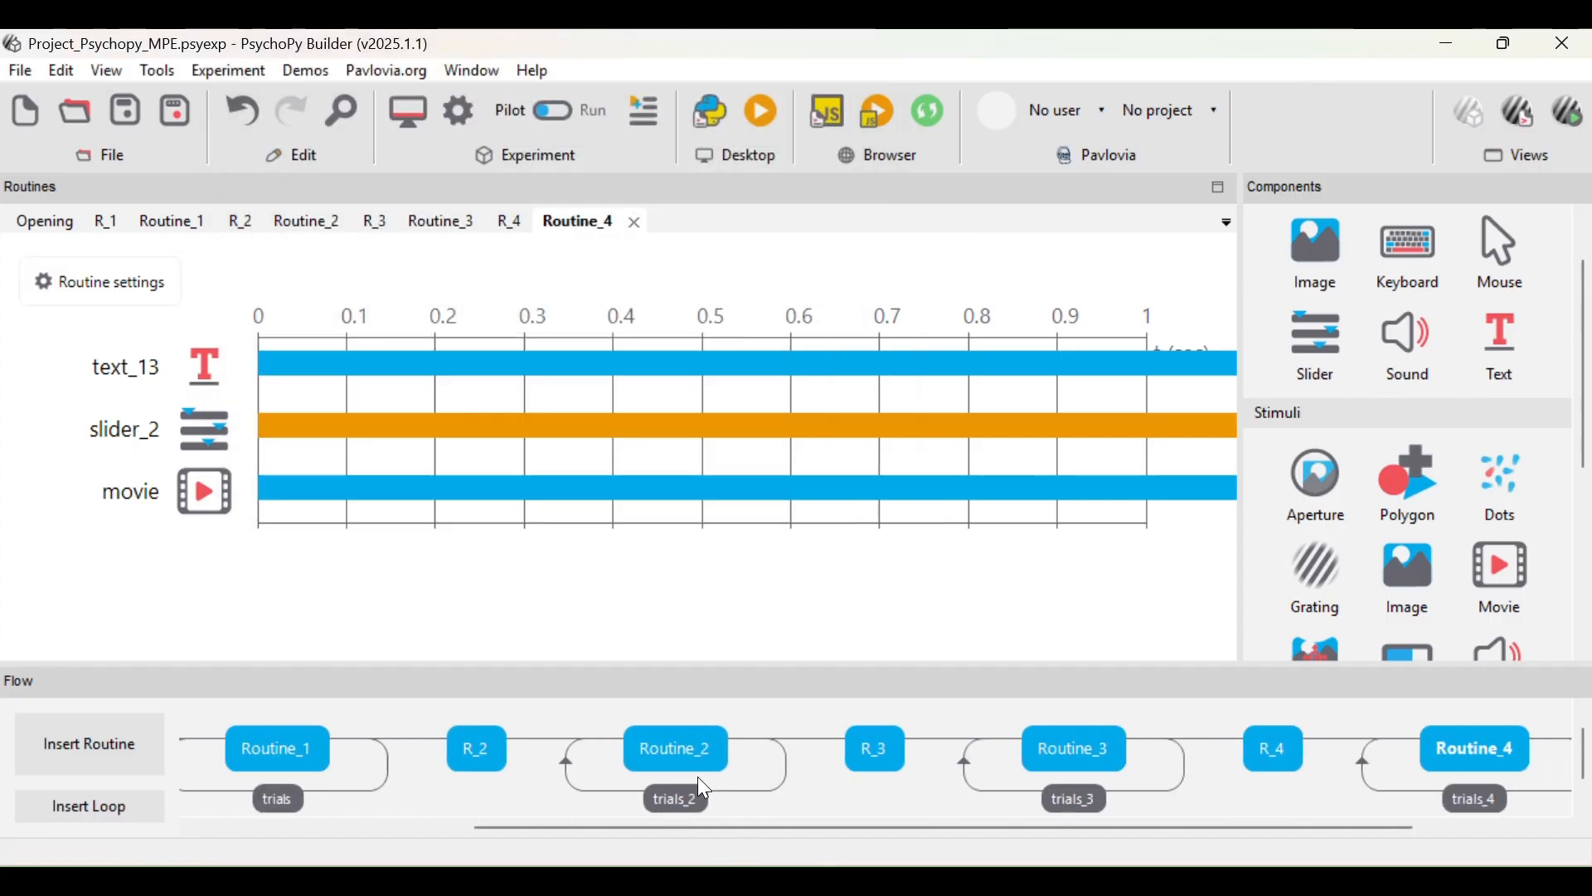
{"action": "left_click", "coordinate": [283, 758]}
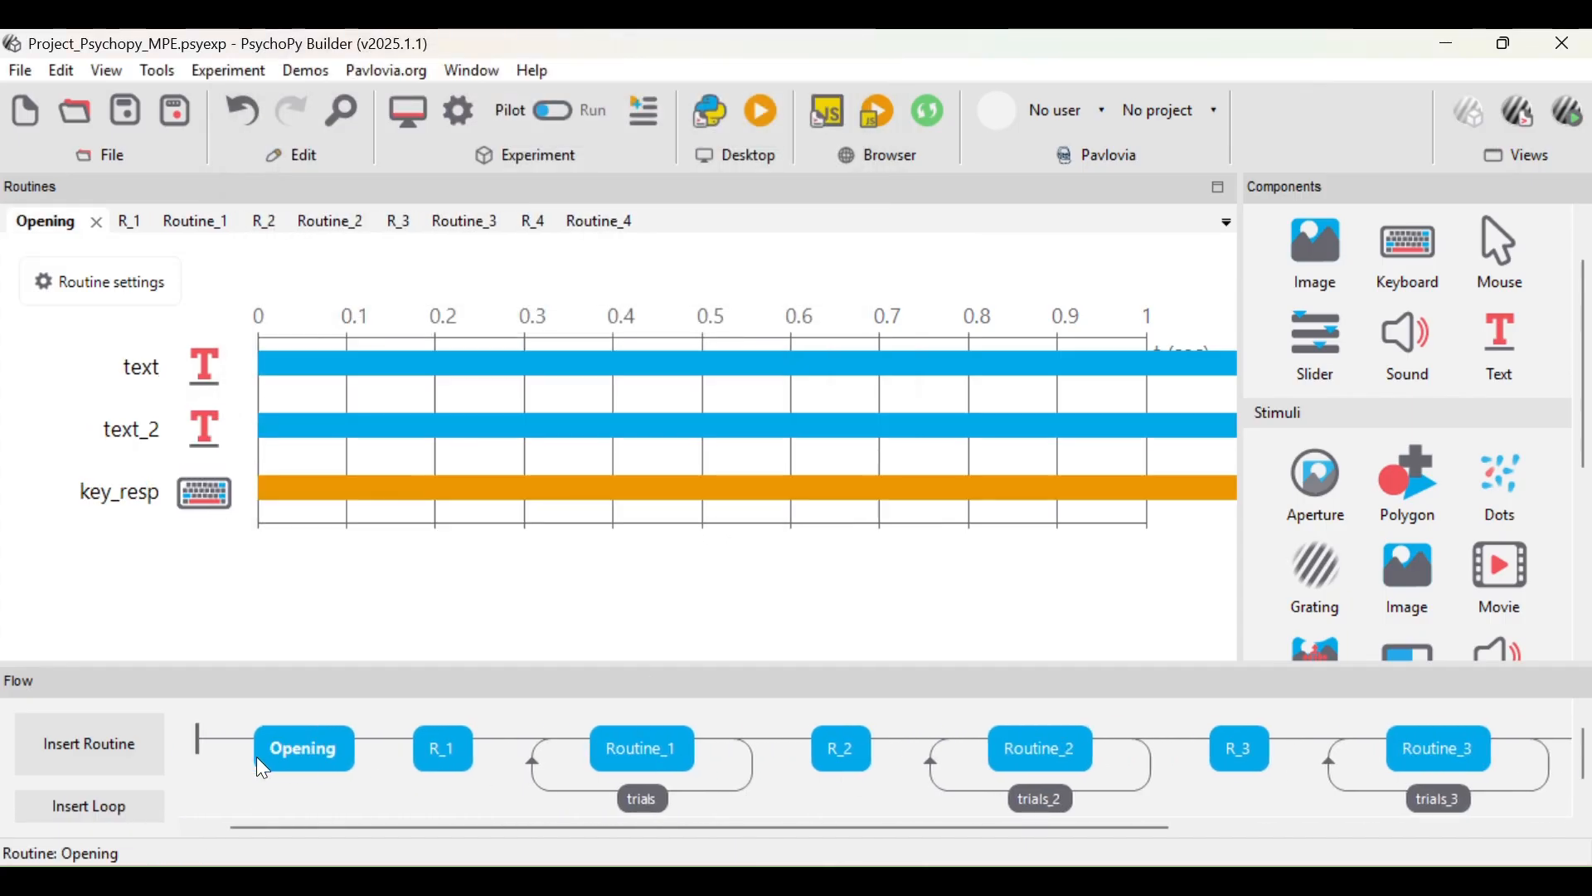
{"action": "left_click", "coordinate": [760, 116]}
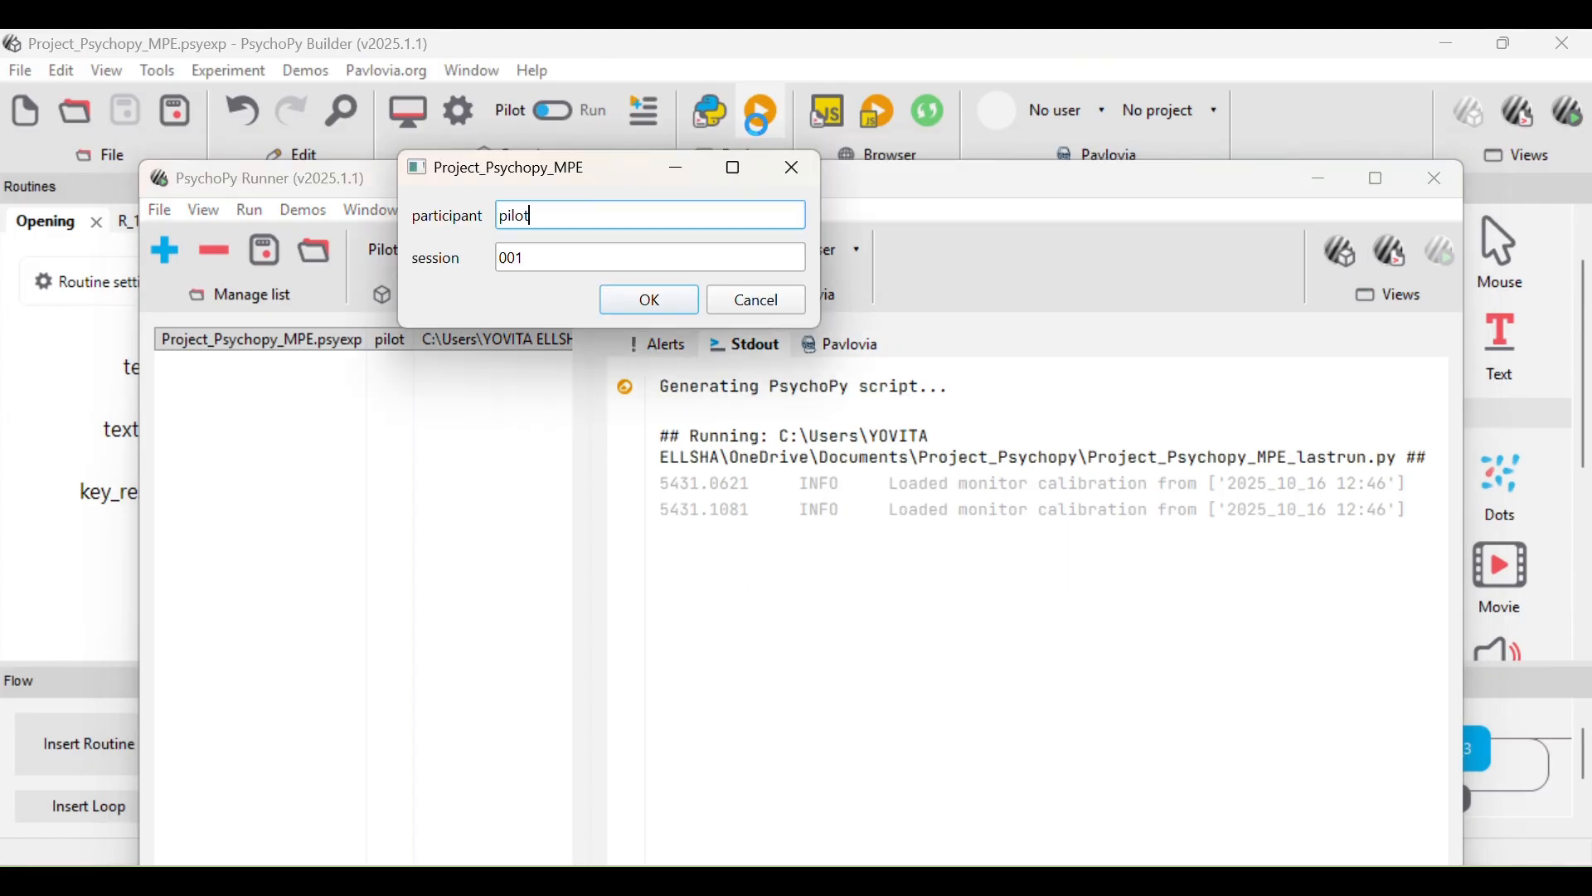
{"action": "left_click", "coordinate": [657, 299]}
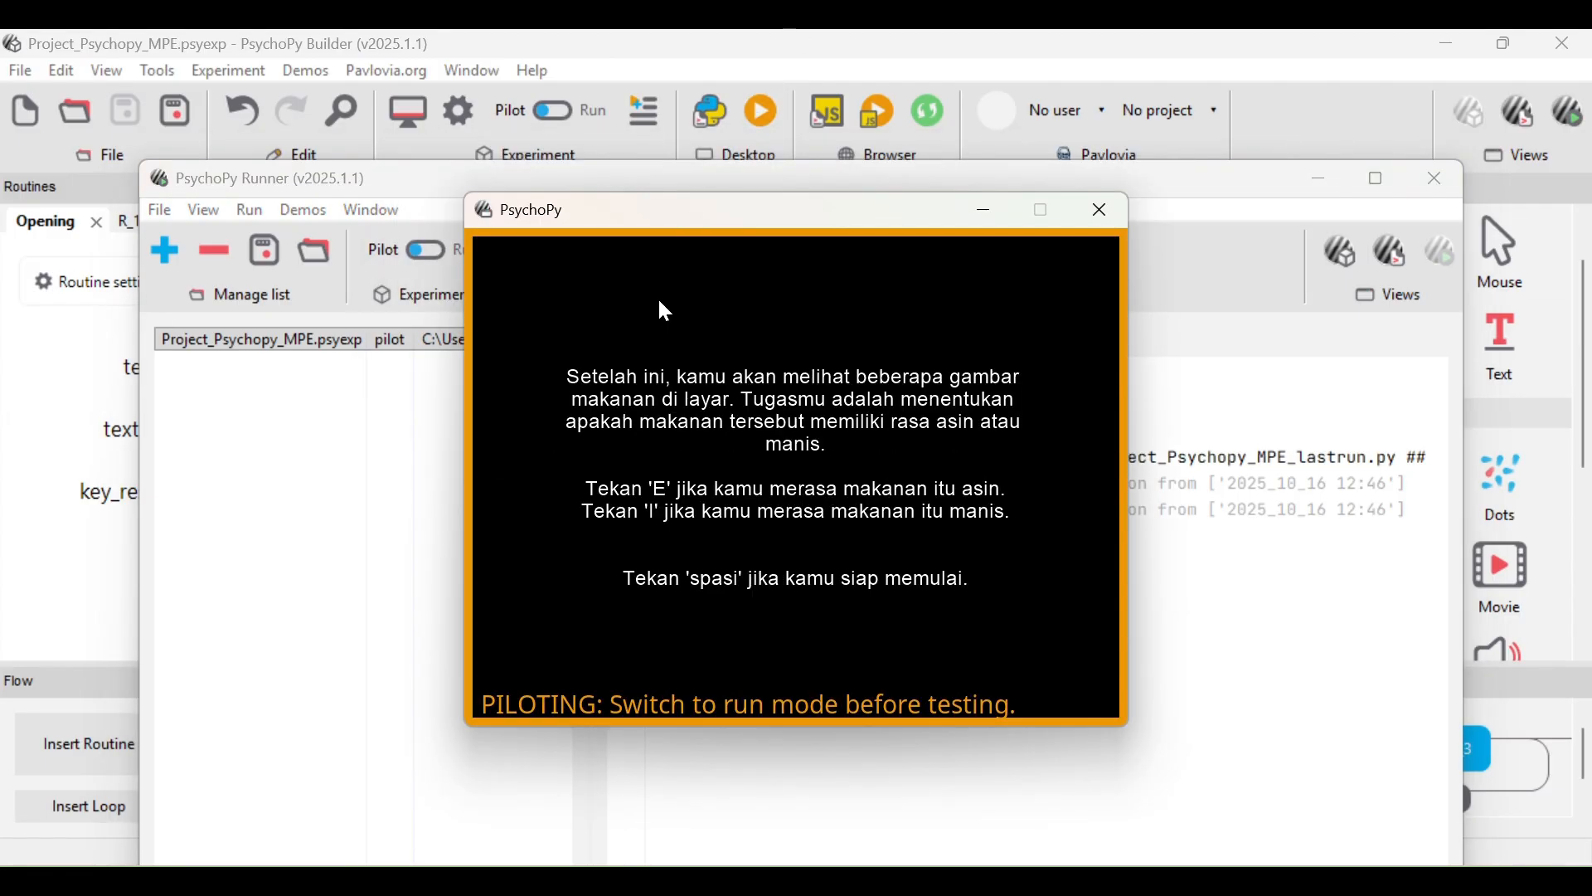
- Answer the food image trials with E and I, and rate the foods 'Boleh lah' in the pilot run
{"action": "key", "text": "space"}
{"action": "key", "text": "e"}
{"action": "key", "text": "e"}
{"action": "key", "text": "i"}
{"action": "key", "text": "i"}
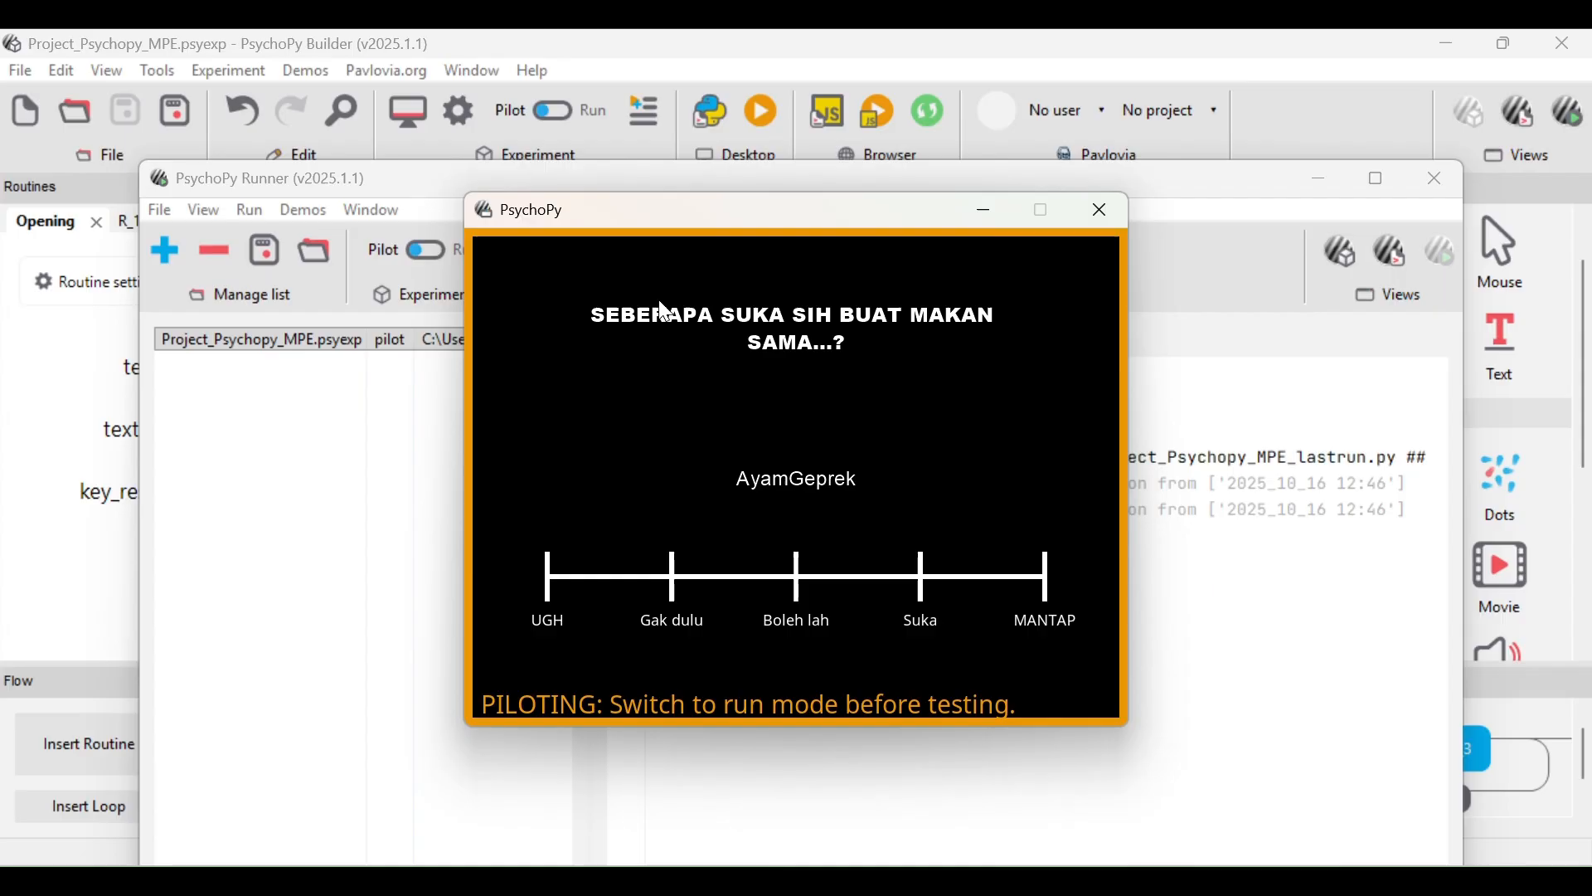
{"action": "left_click", "coordinate": [797, 600]}
{"action": "left_click", "coordinate": [798, 600]}
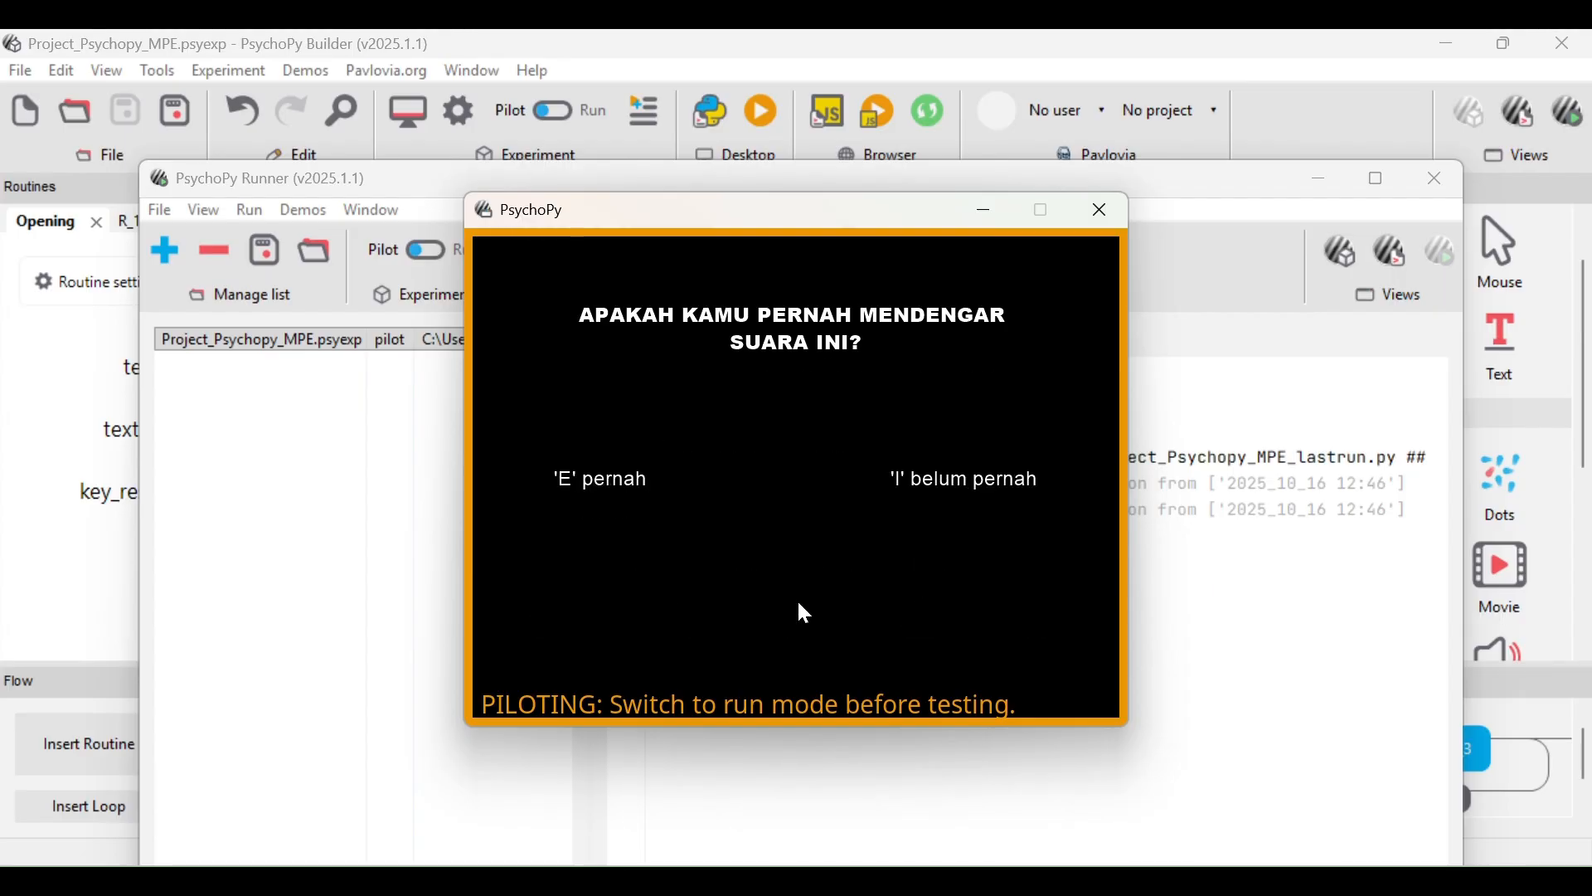